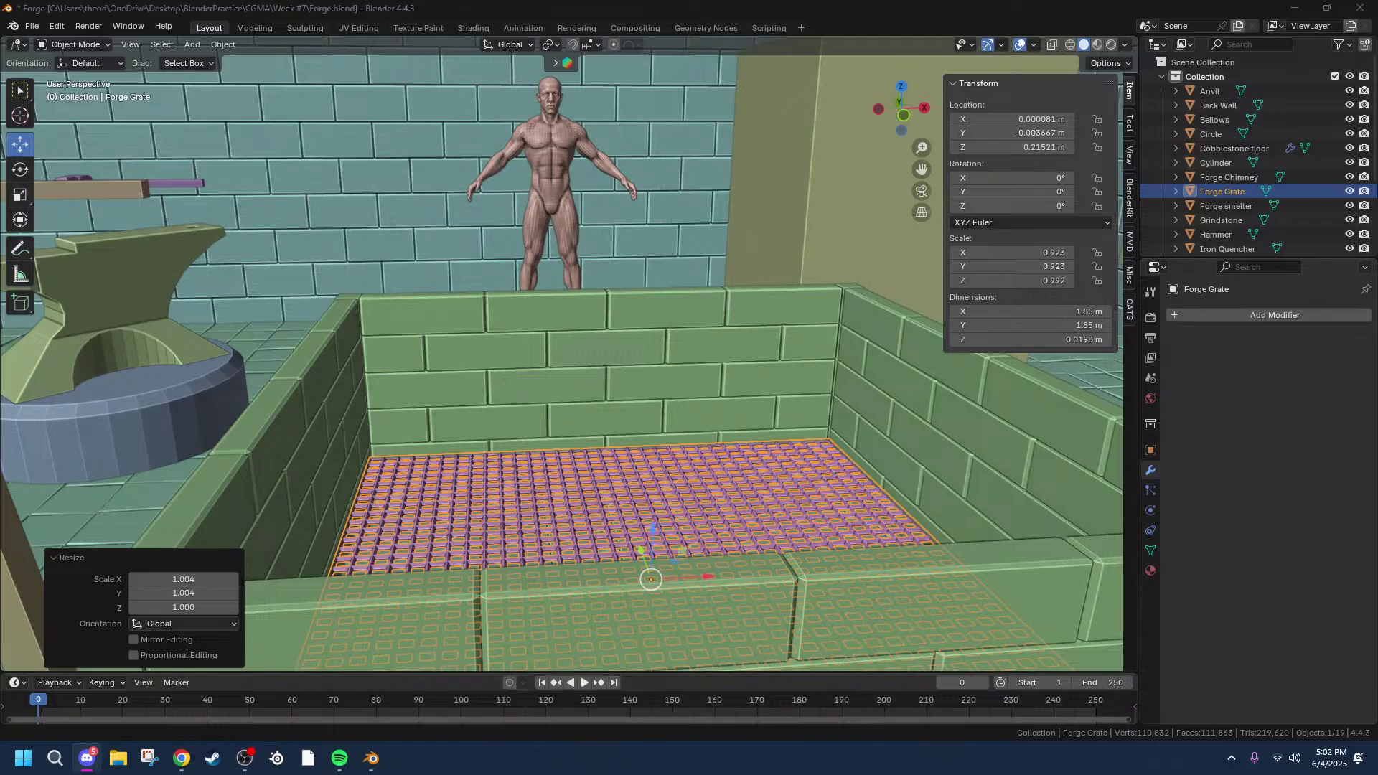
Step: Move the Weapon/Tool wheel about -2.8 m along the Y axis, away from the forge
key(alt+Tab)
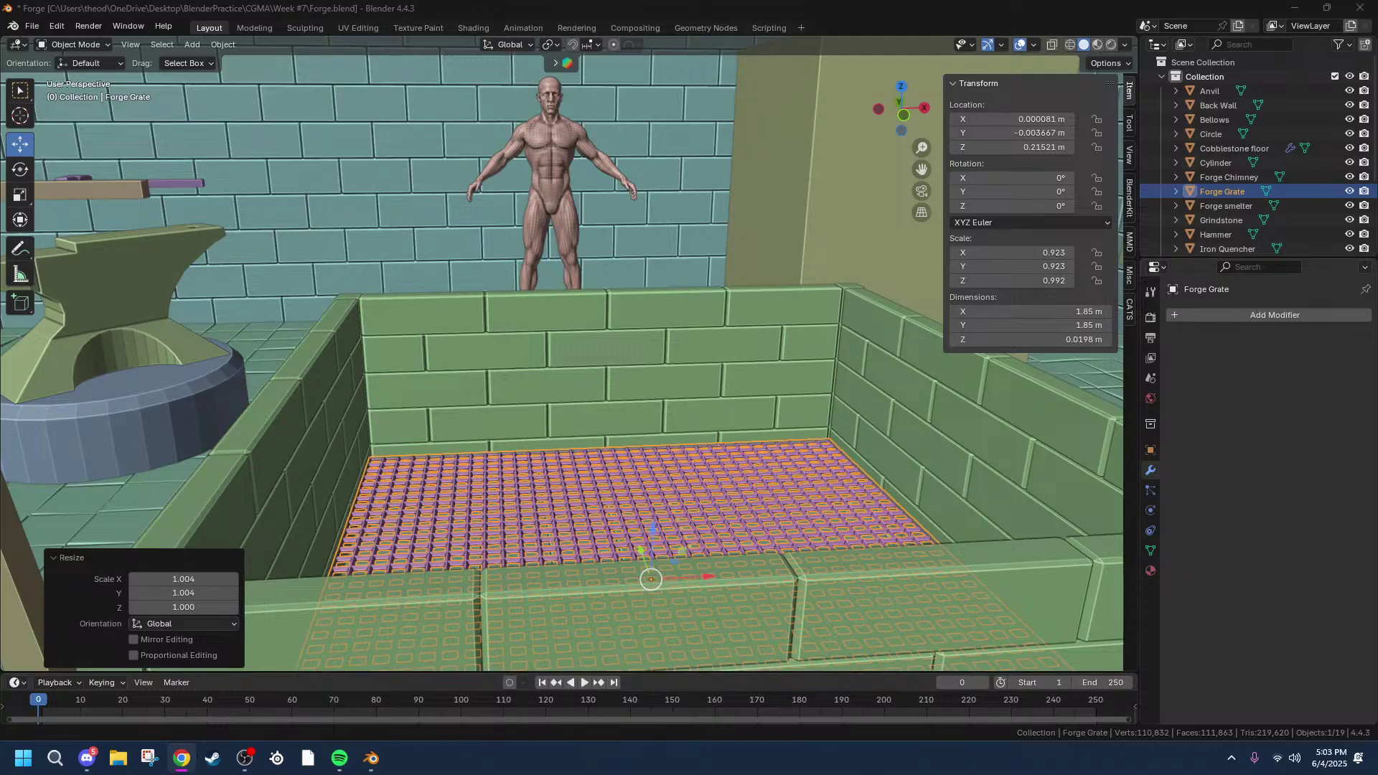
middle_drag(686, 343, 716, 329)
scroll(681, 93, down, 5)
middle_drag(630, 174, 680, 299)
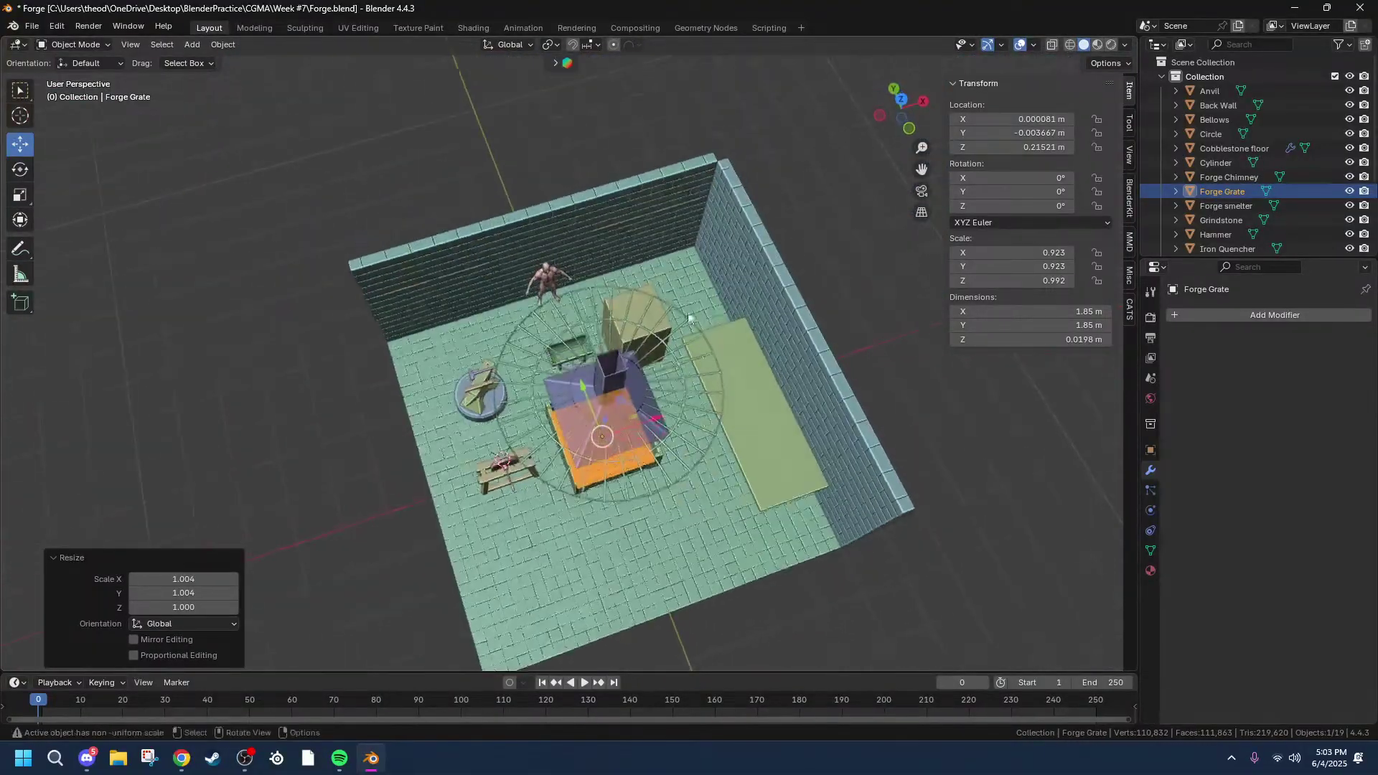
click(666, 450)
middle_drag(666, 450, 893, 425)
scroll(719, 416, up, 3)
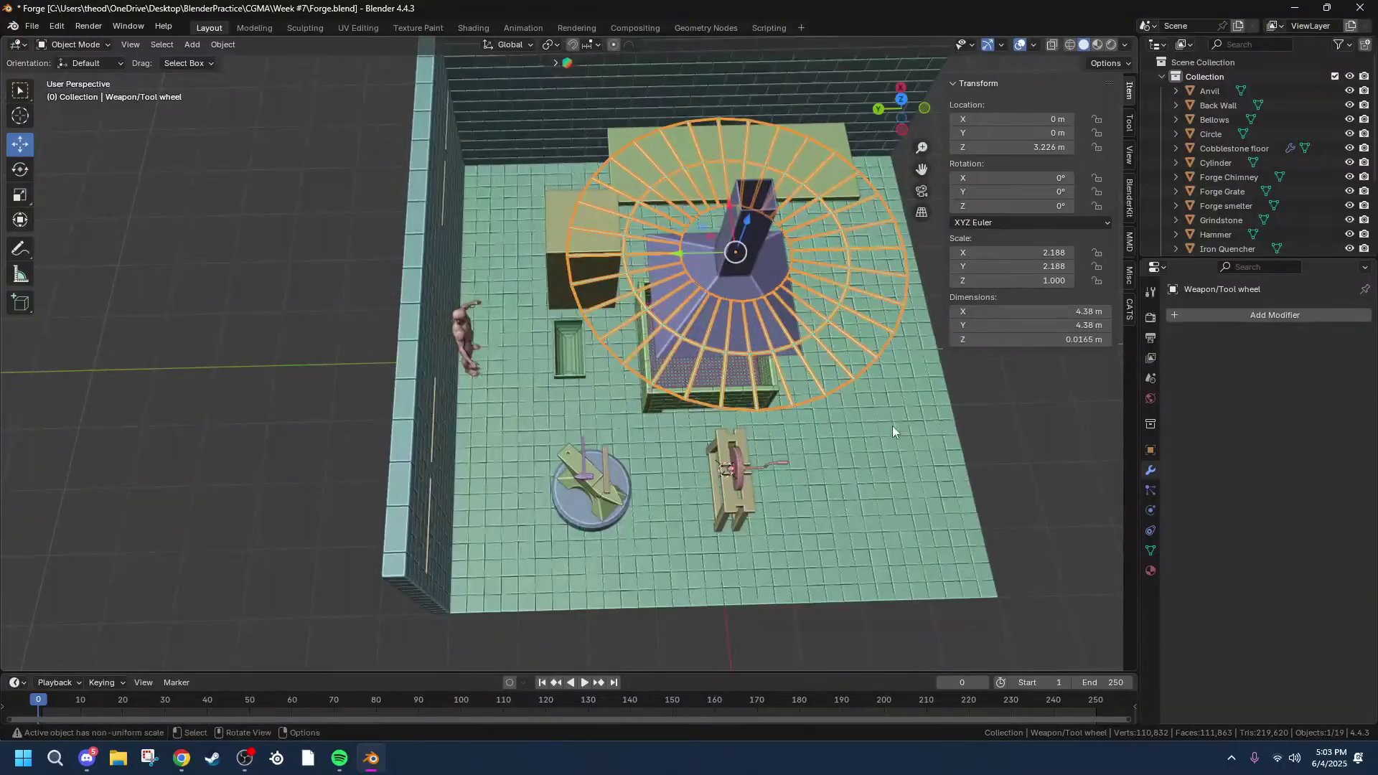
scroll(893, 425, down, 3)
drag(918, 167, 813, 252)
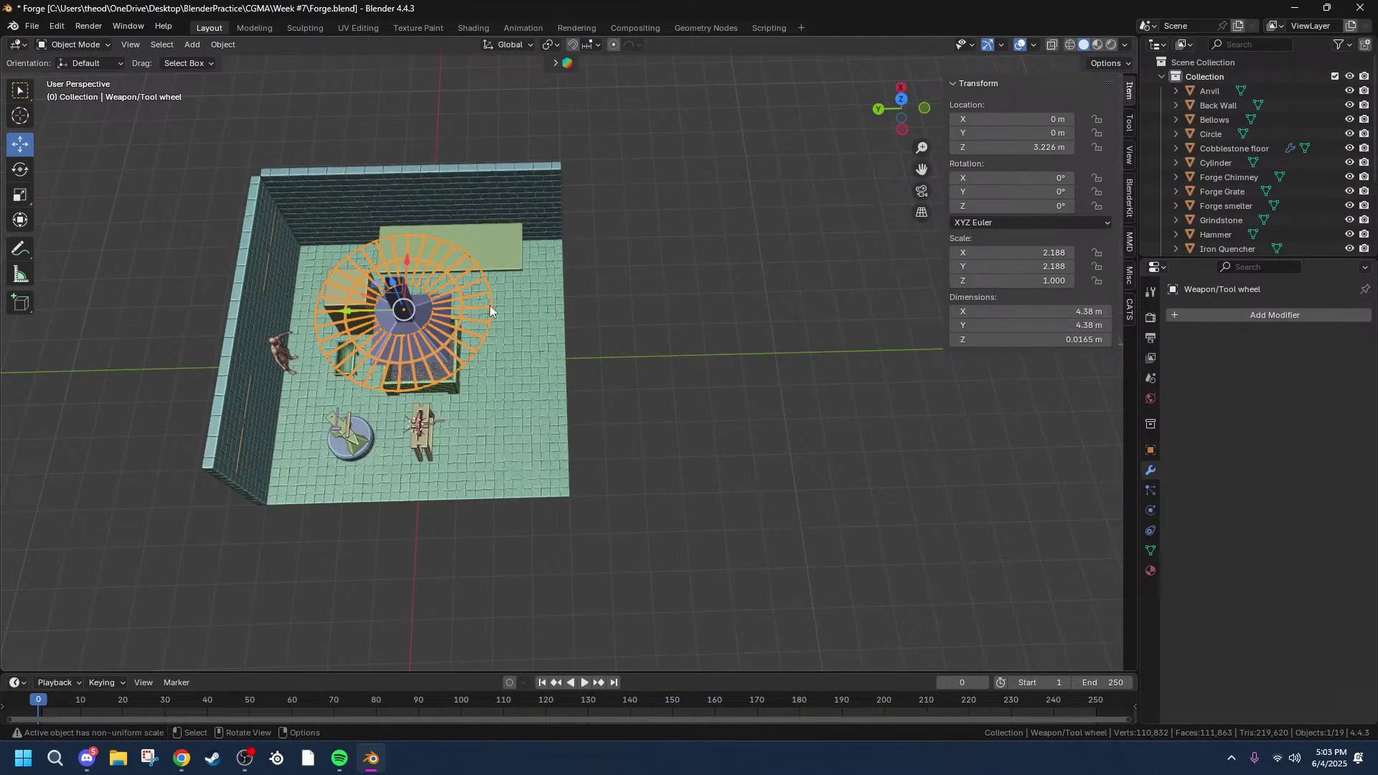
key(g)
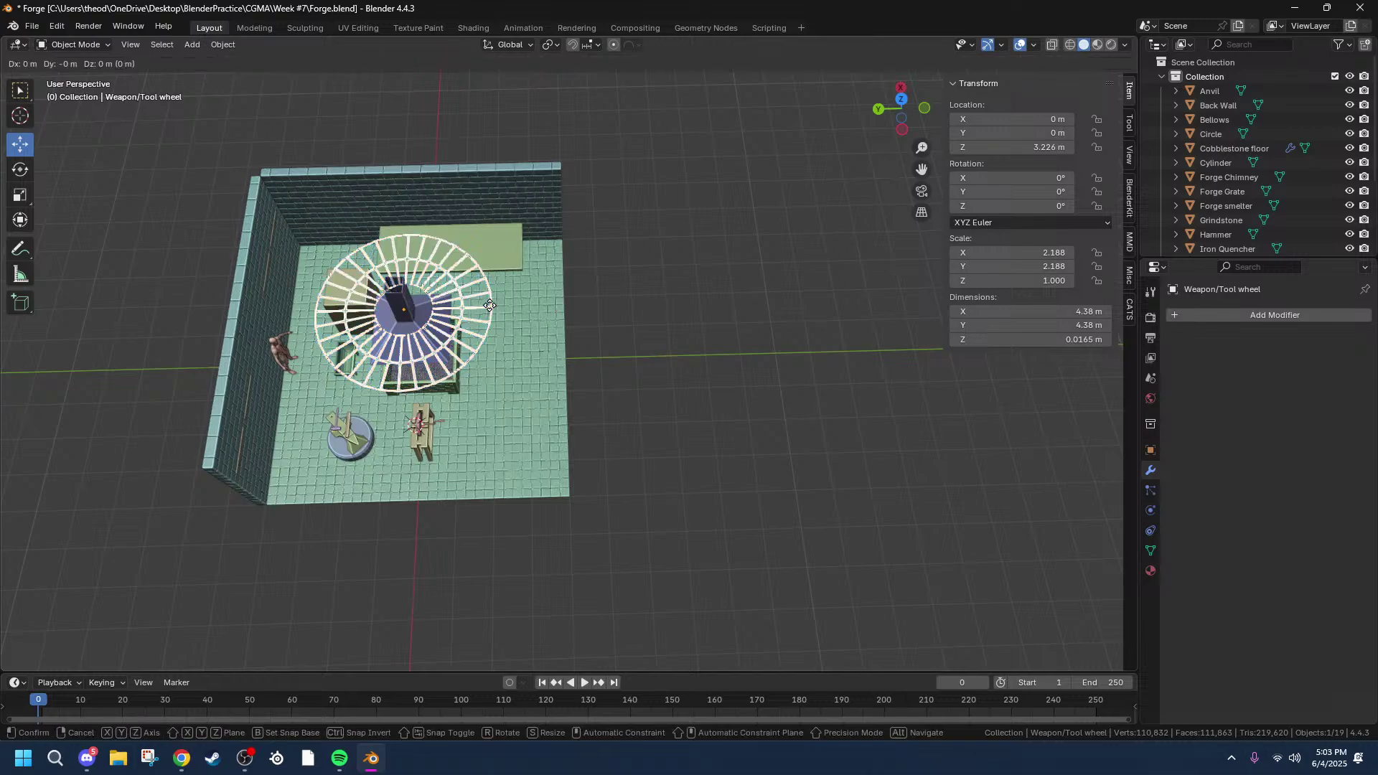
key(z)
key(x)
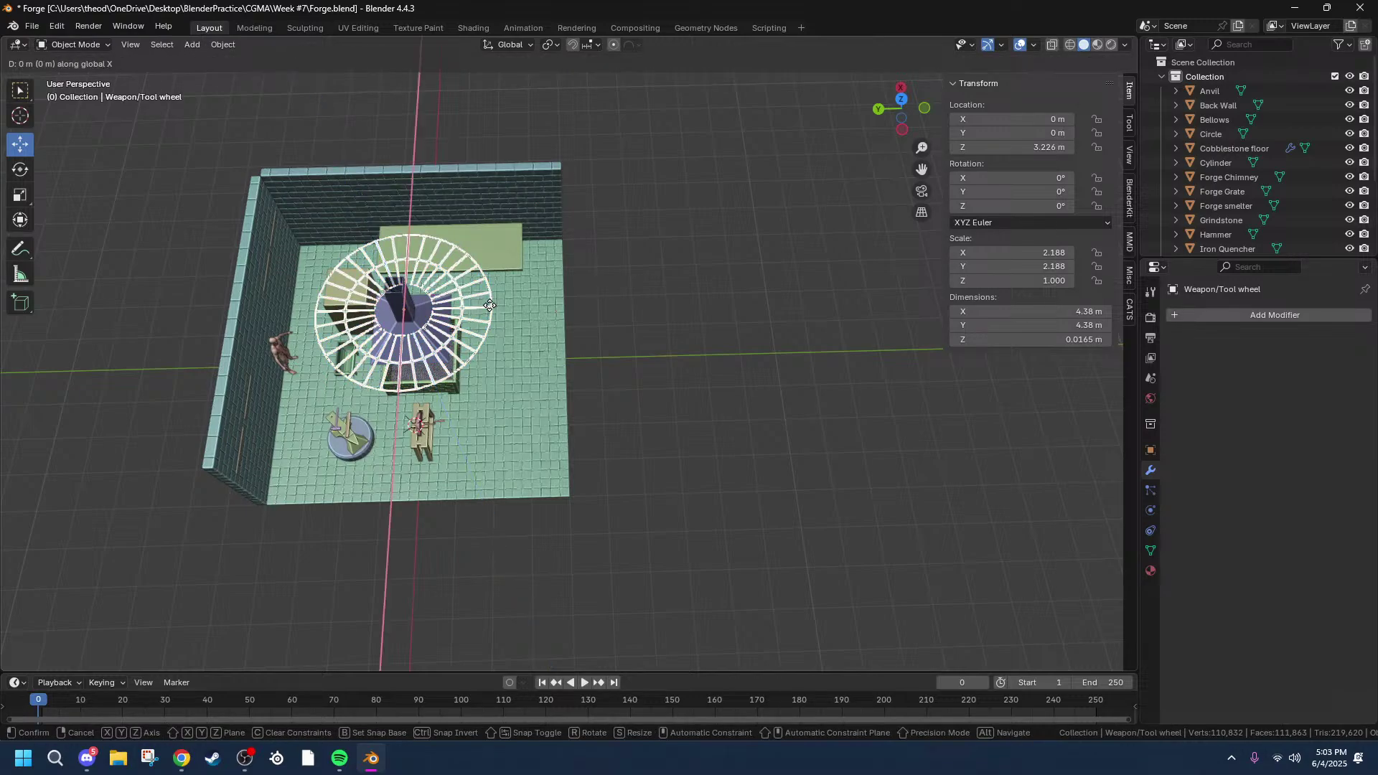
key(y)
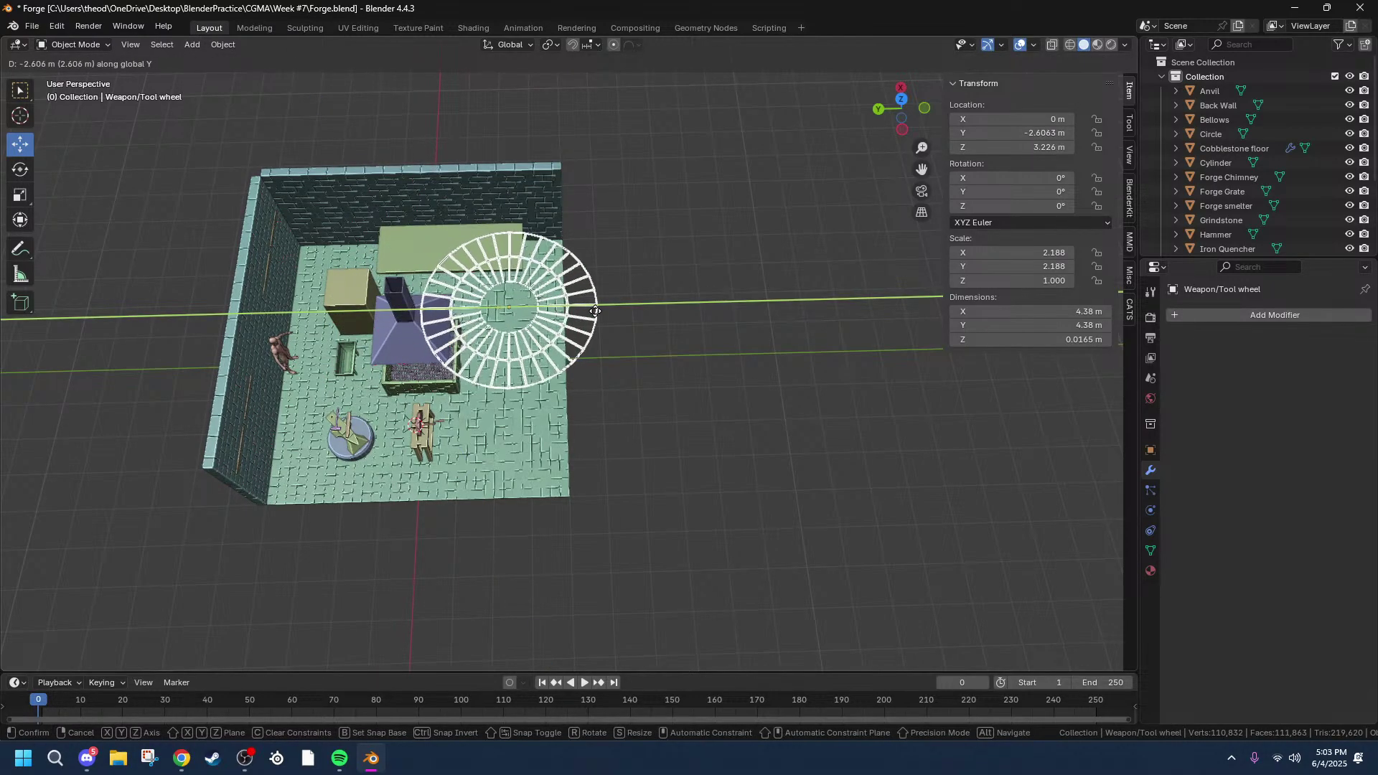
click(603, 311)
Step: Hide the Weapon/Tool wheel in the viewport
middle_drag(603, 311, 689, 259)
scroll(632, 234, up, 6)
scroll(1314, 136, down, 4)
click(1350, 242)
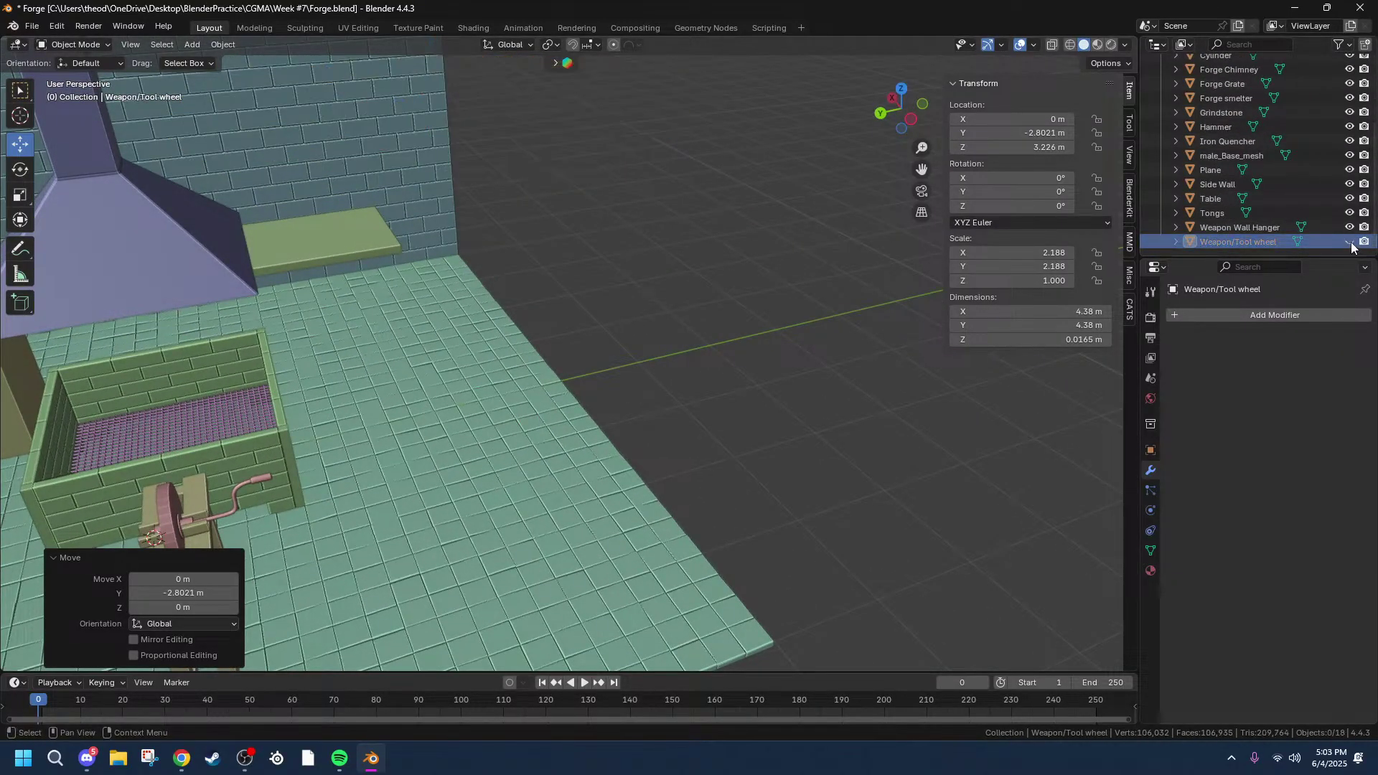
Step: Select the Forge smelter and Forge Grate, frame them in the view, and hide all other objects
middle_drag(748, 336, 593, 283)
click(436, 313)
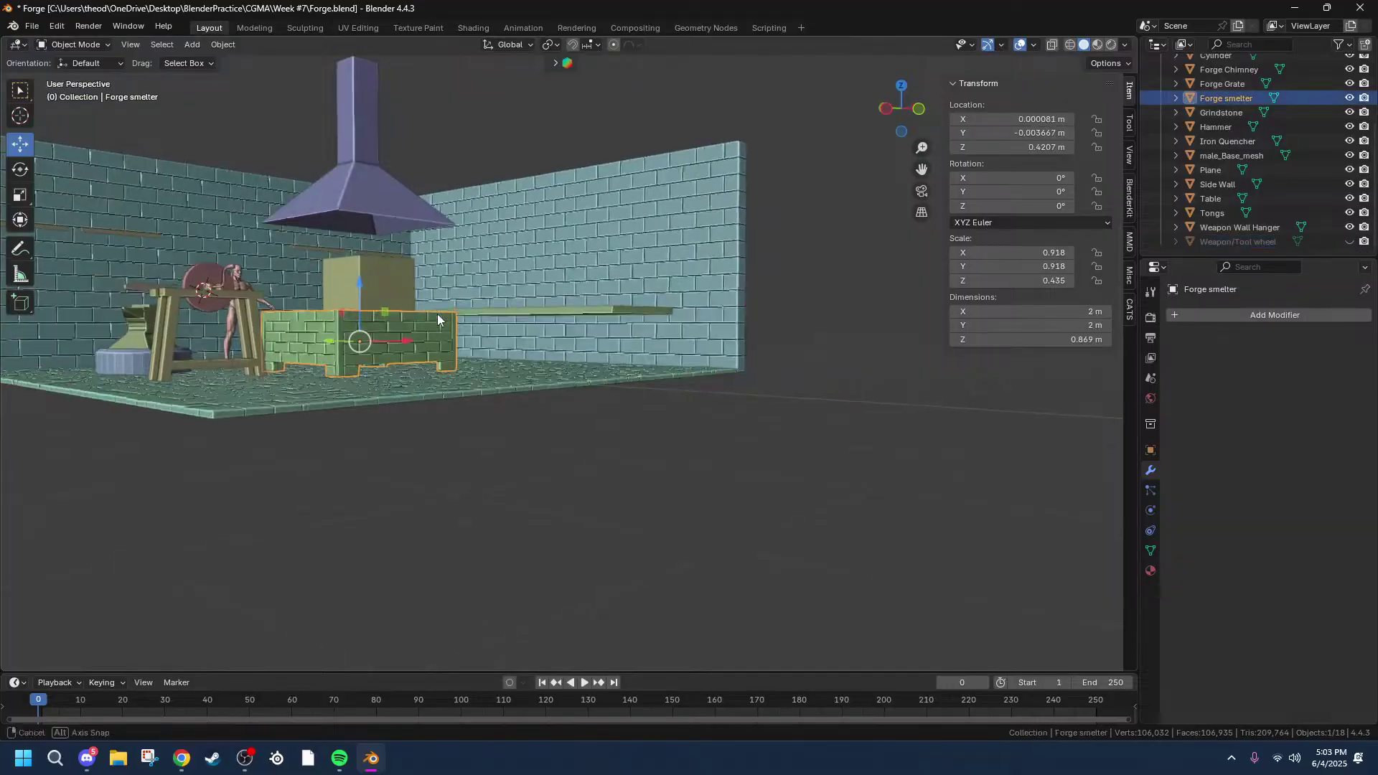
middle_drag(437, 311, 362, 343)
scroll(459, 273, up, 4)
middle_drag(540, 190, 753, 175)
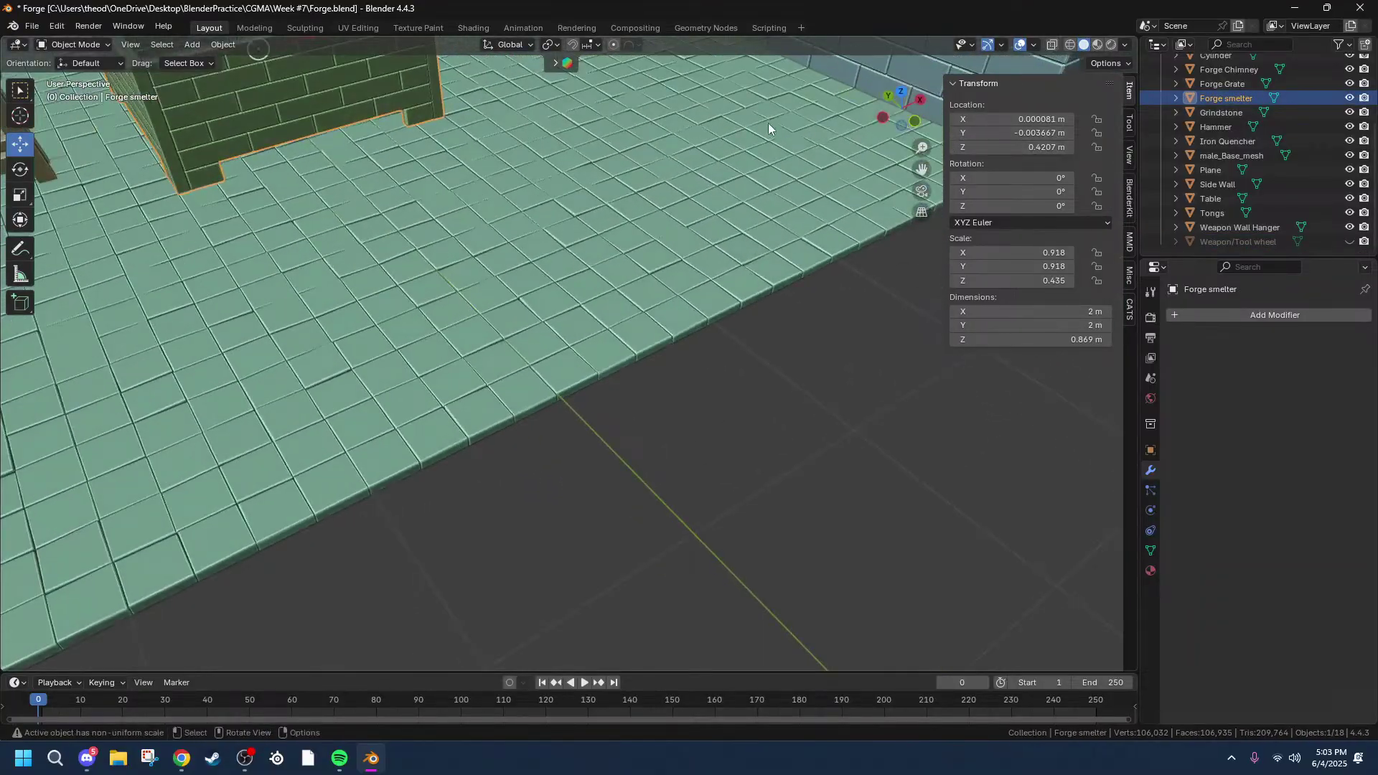
middle_drag(805, 125, 383, 108)
scroll(345, 187, down, 5)
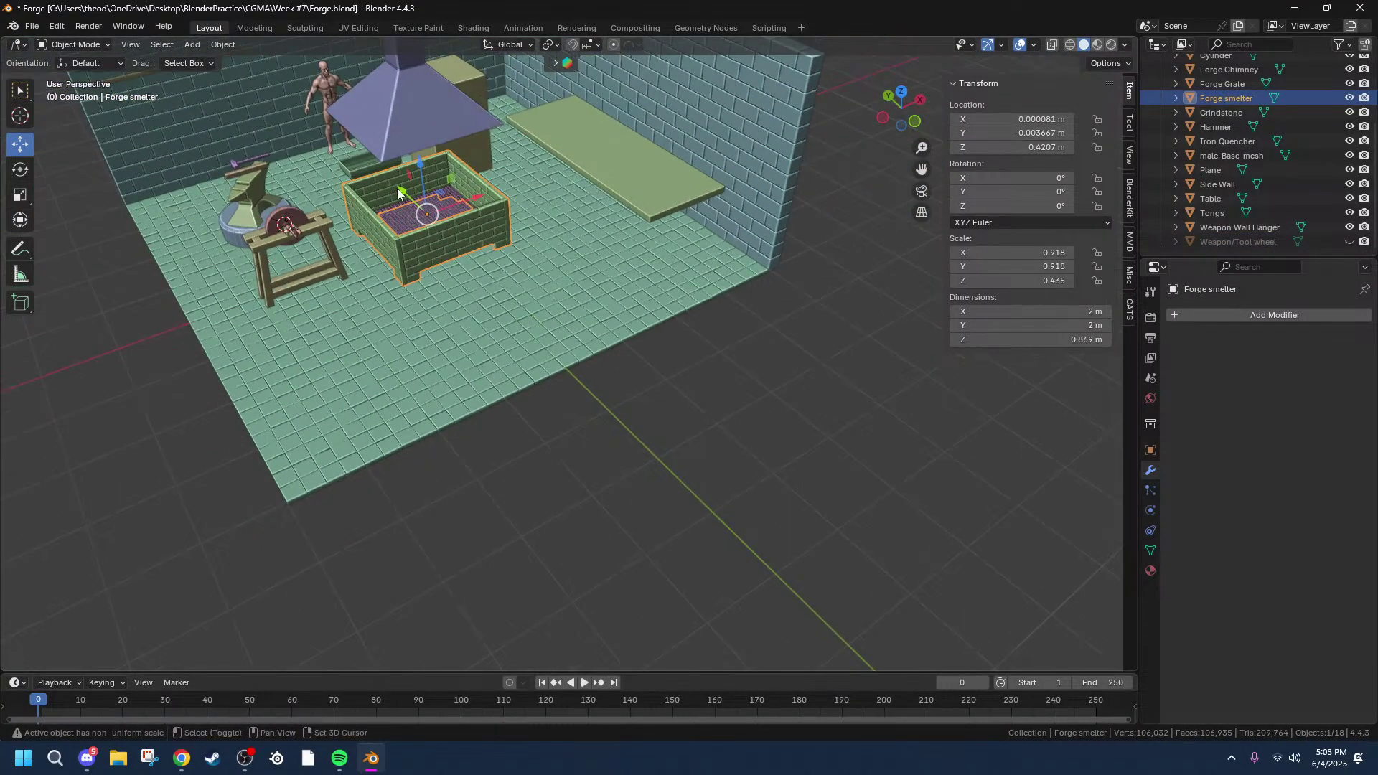
shift+click(427, 209)
key(grave)
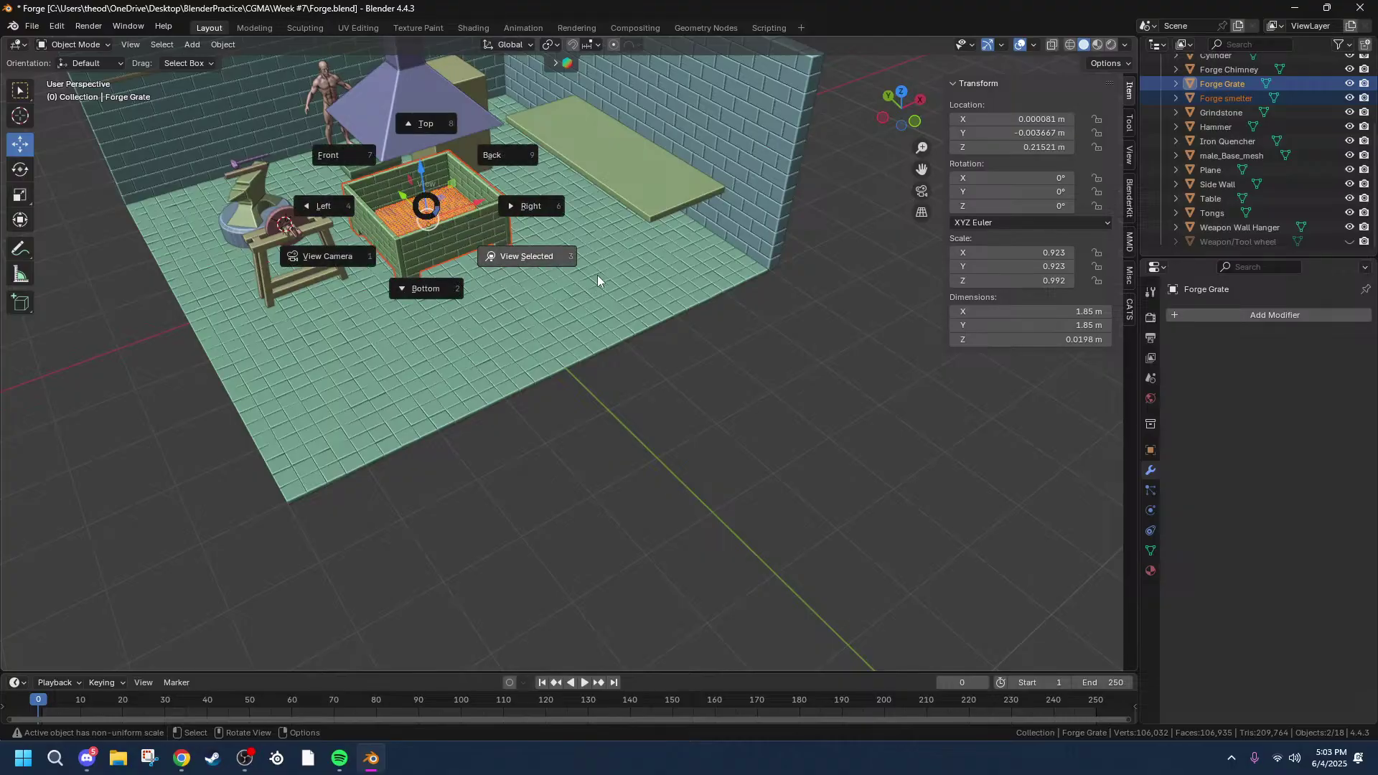
click(542, 256)
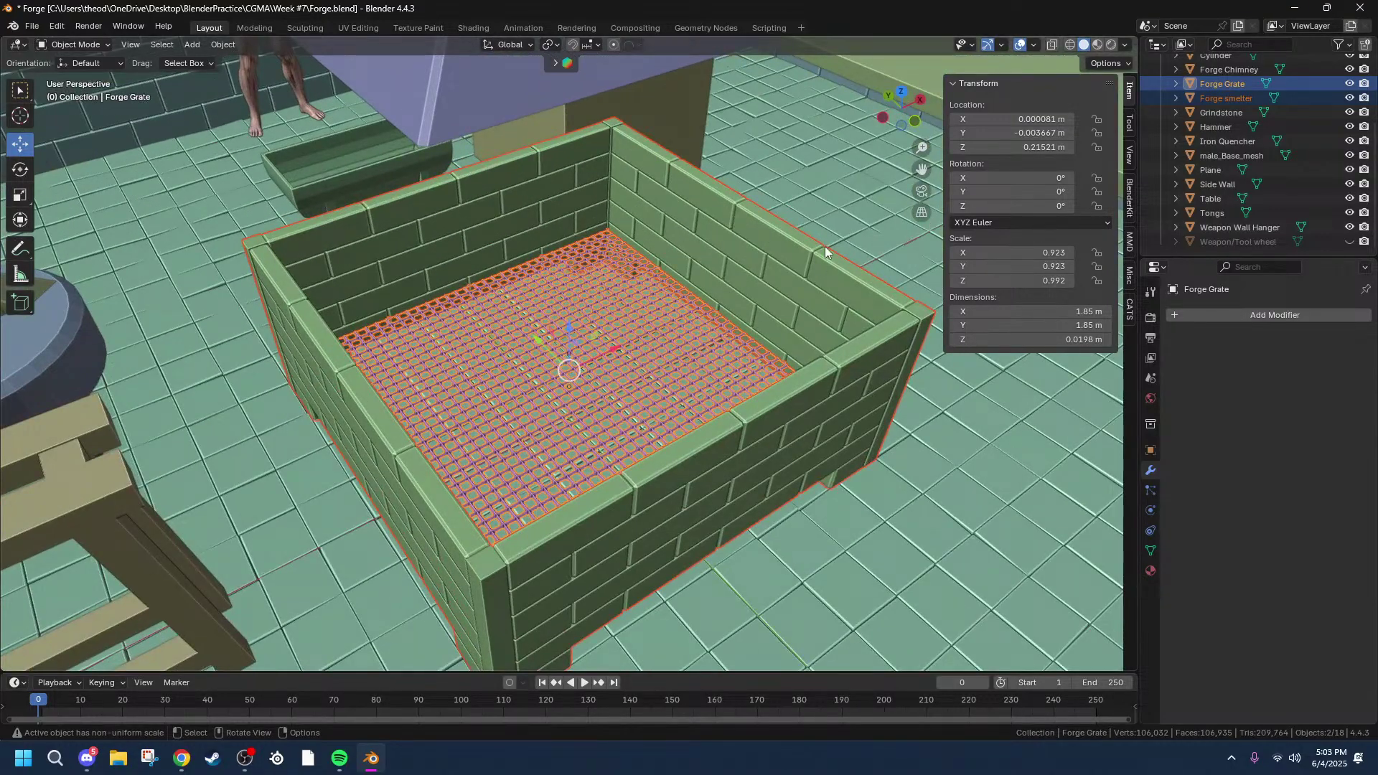
key(shift+h)
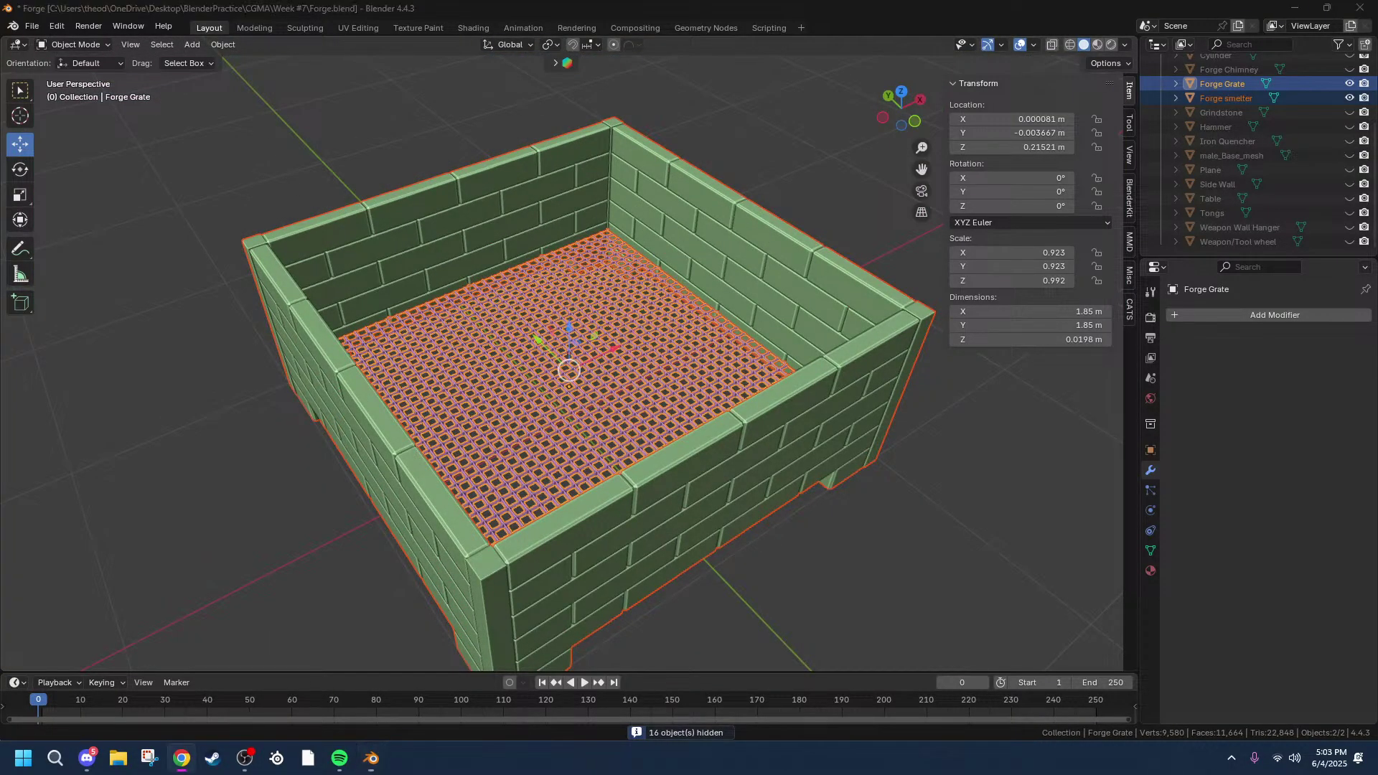
Step: Enter Edit Mode on the Forge Grate and select the faces around the short bar segment beside its corner
middle_drag(726, 500, 505, 363)
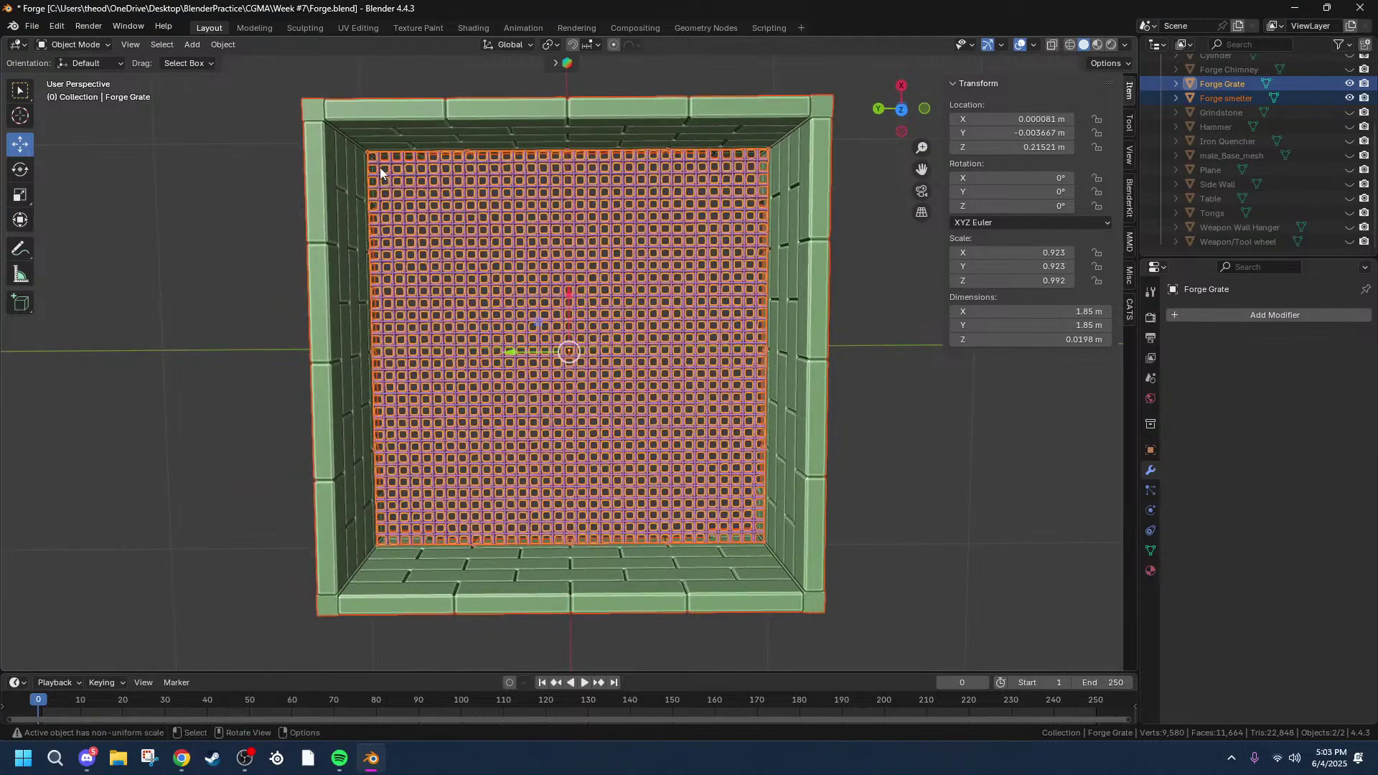
key(Tab)
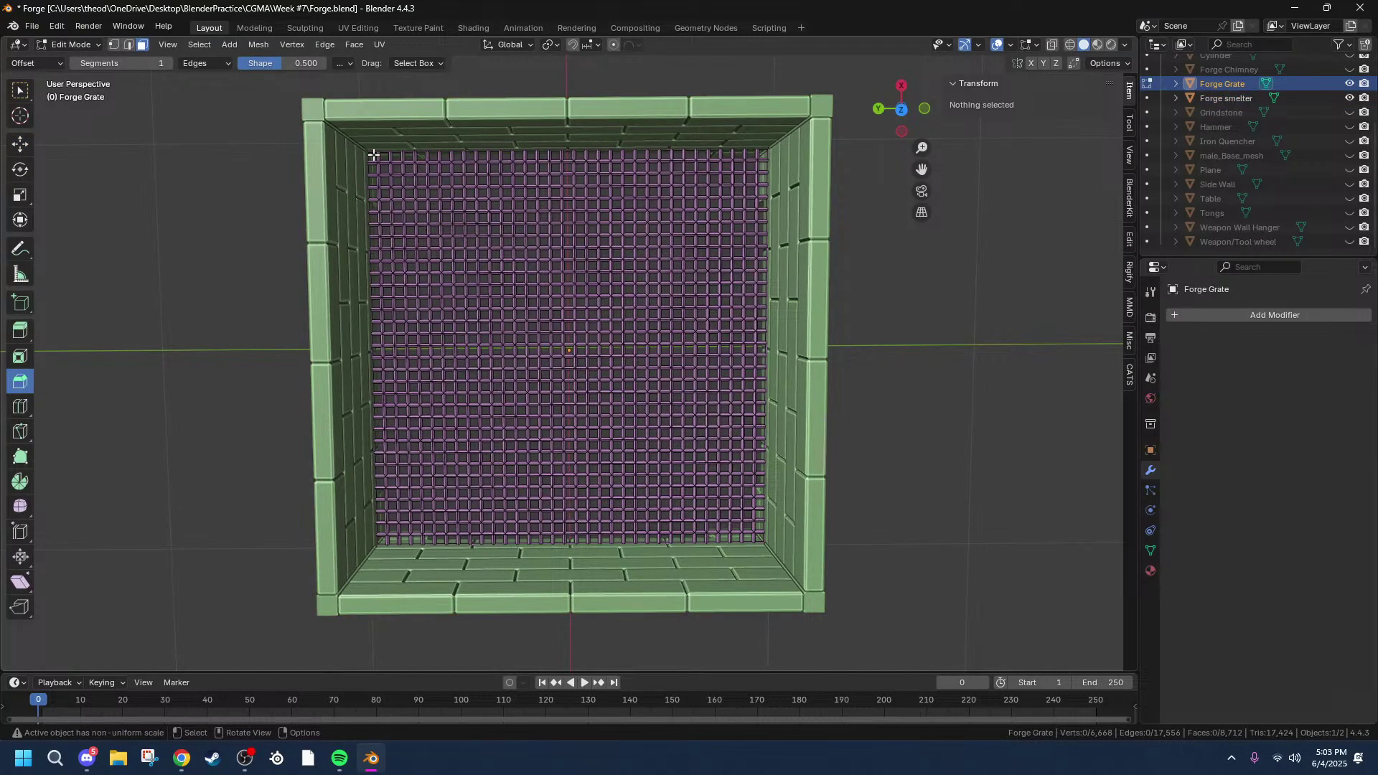
alt+click(375, 154)
scroll(329, 141, up, 5)
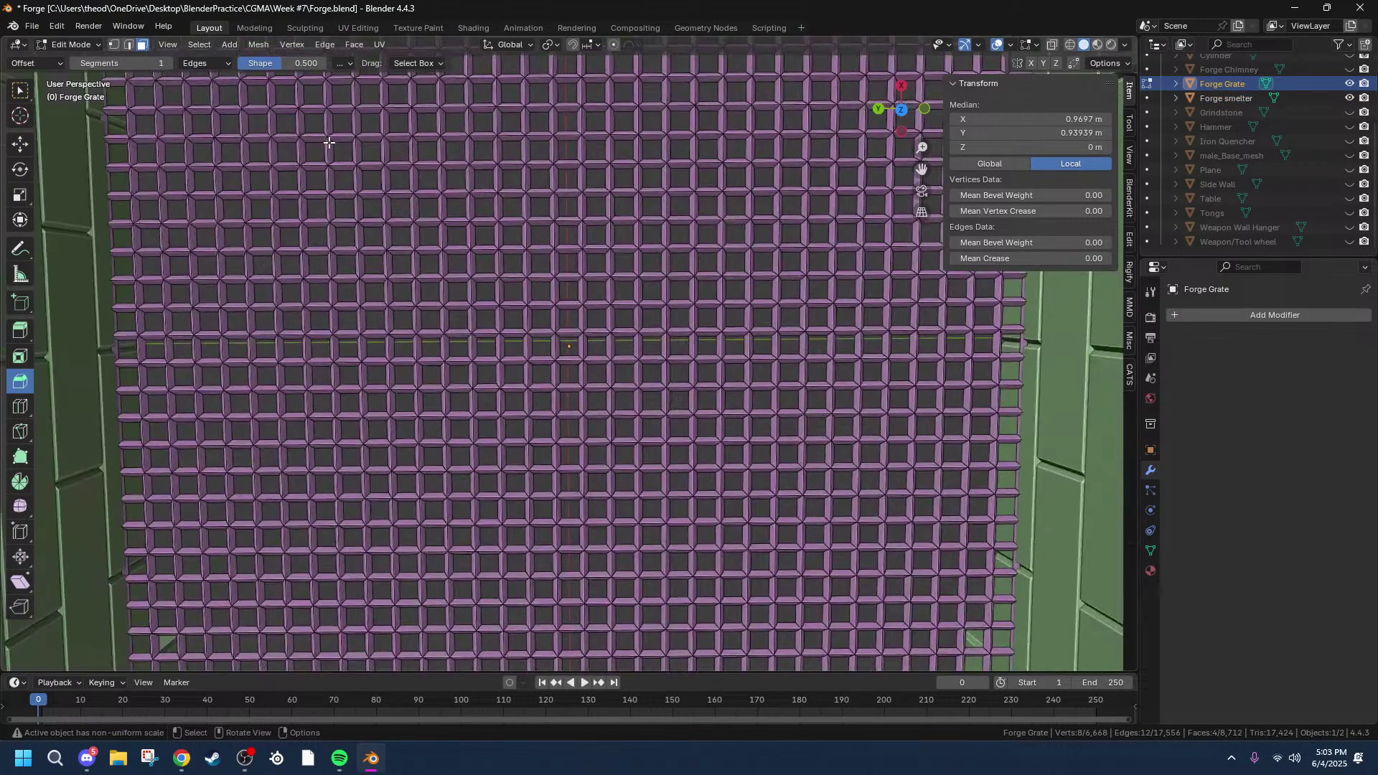
drag(922, 173, 1318, 517)
scroll(522, 204, up, 5)
drag(921, 170, 995, 390)
Step: Try to select an edge loop around the first bar crossing at the grate's corner in edge select mode
key(2)
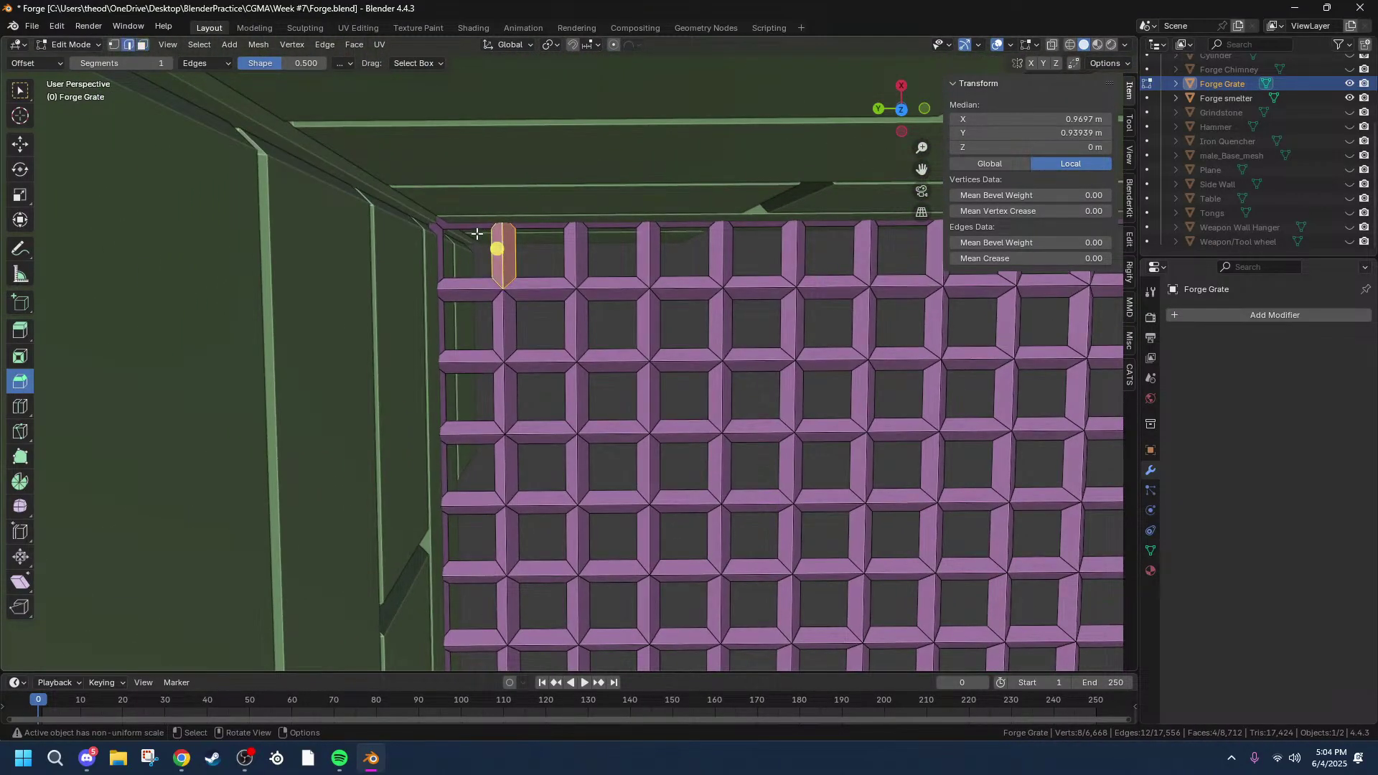
alt+click(484, 229)
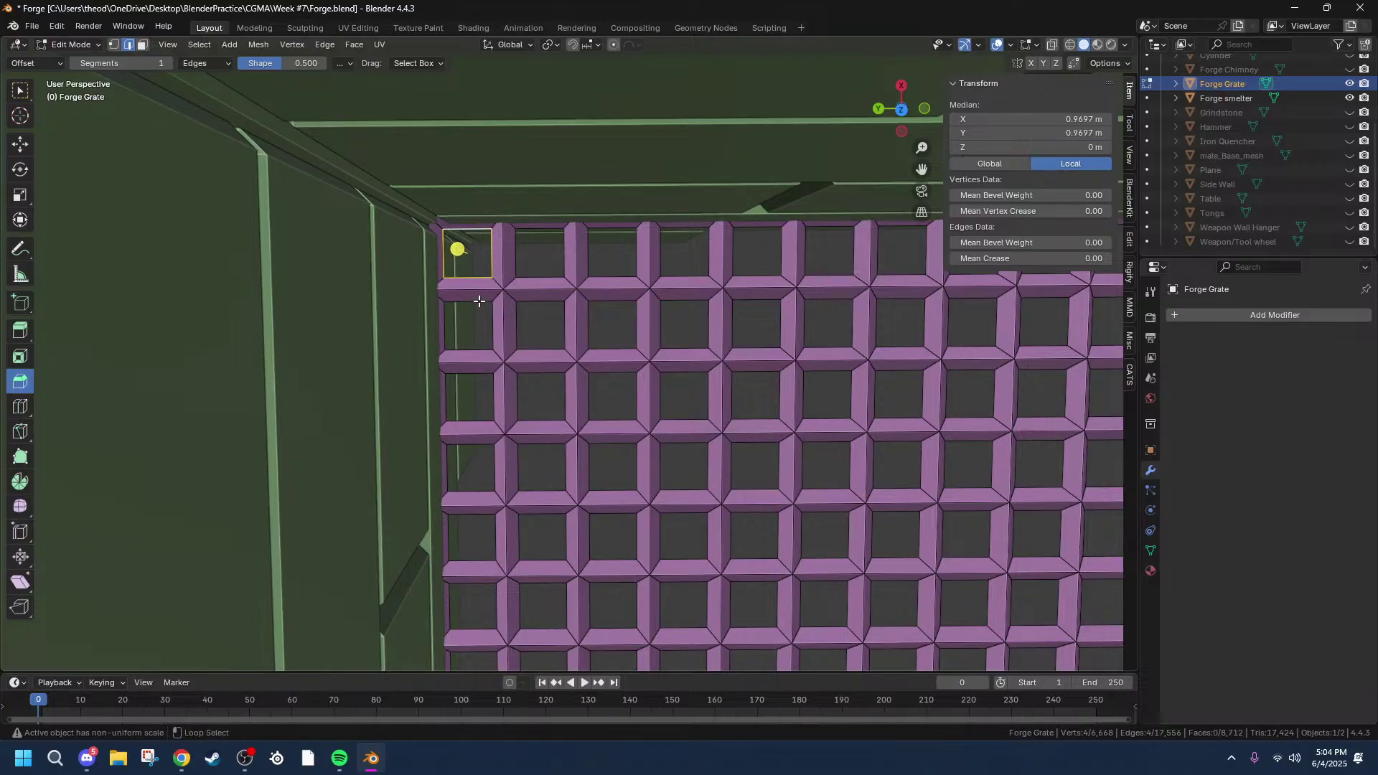
click(501, 288)
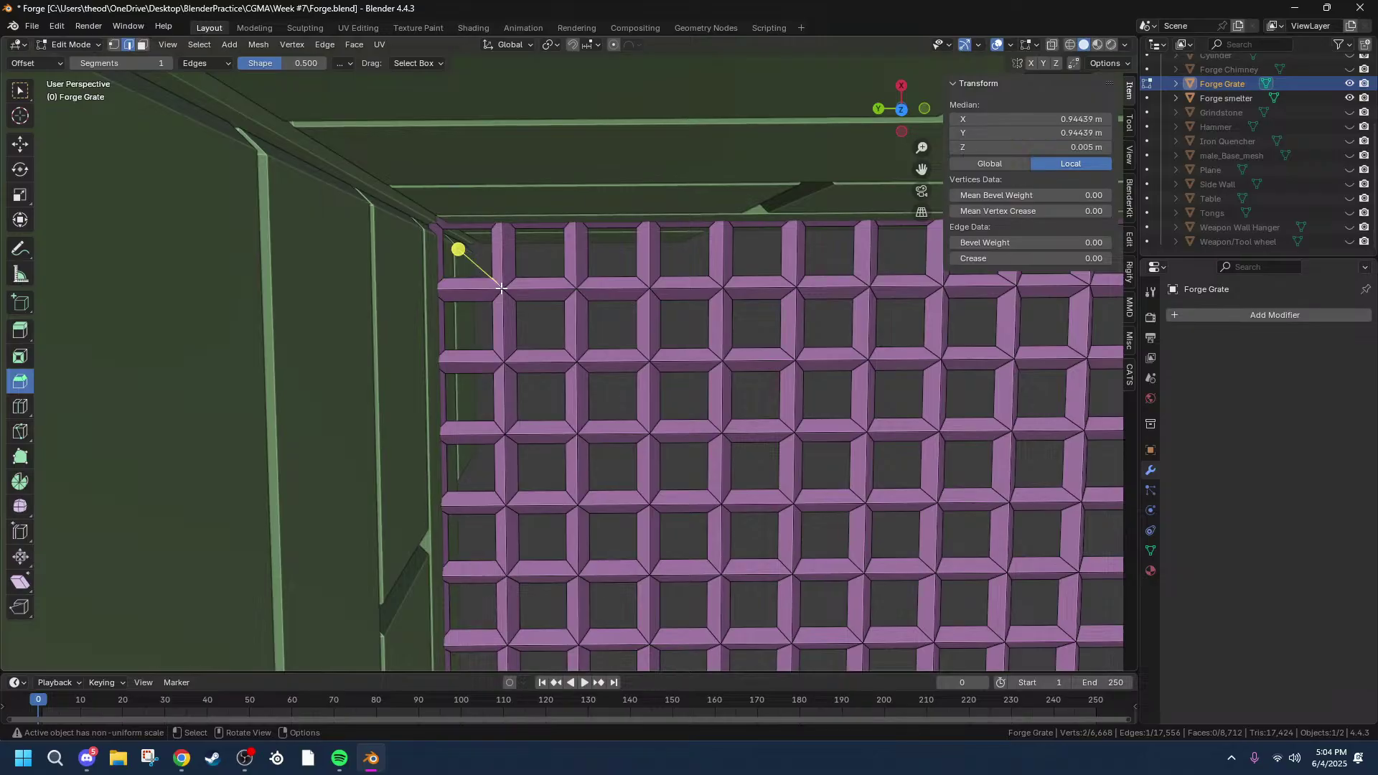
alt+click(501, 289)
alt+click(503, 289)
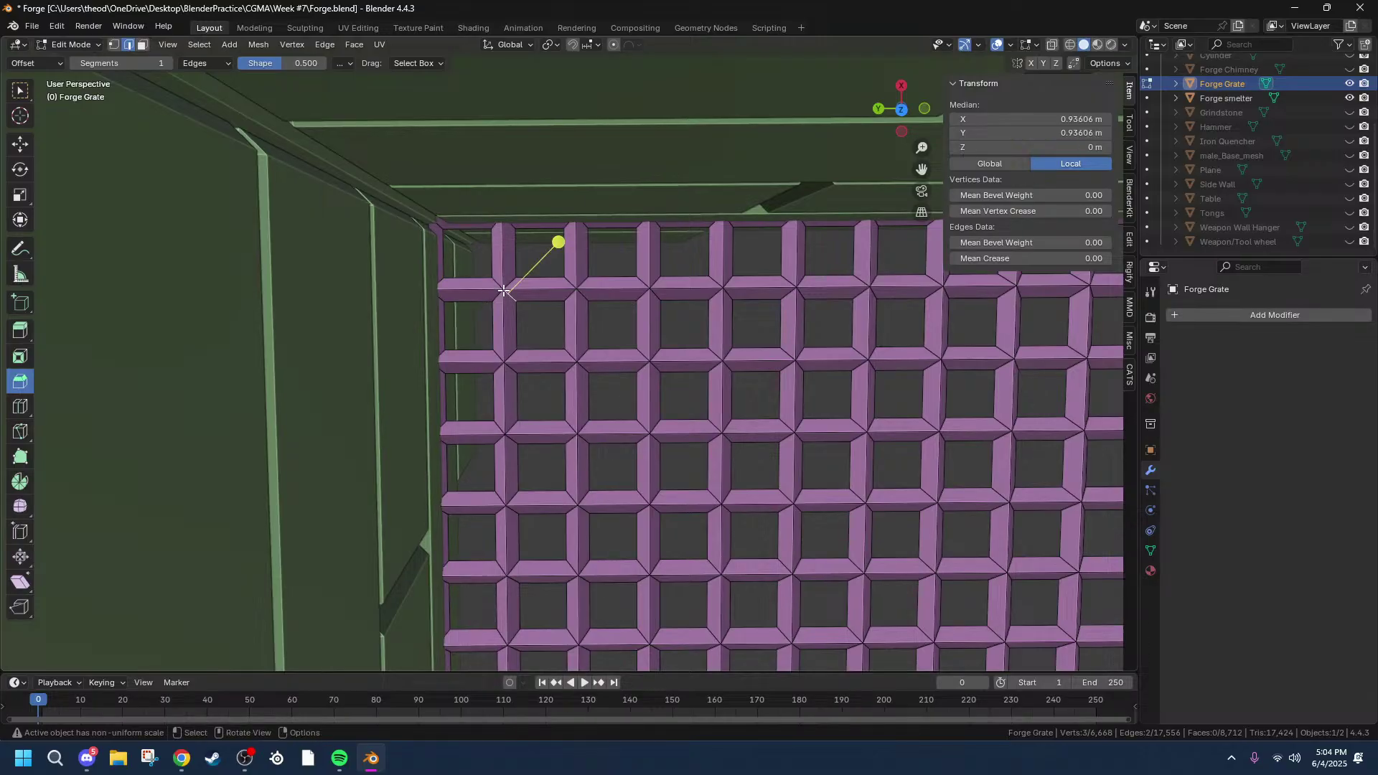
Step: Snap the 3D cursor to the top vertex of the first bar crossing near the grate's corner
key(1)
click(504, 290)
scroll(515, 277, down, 2)
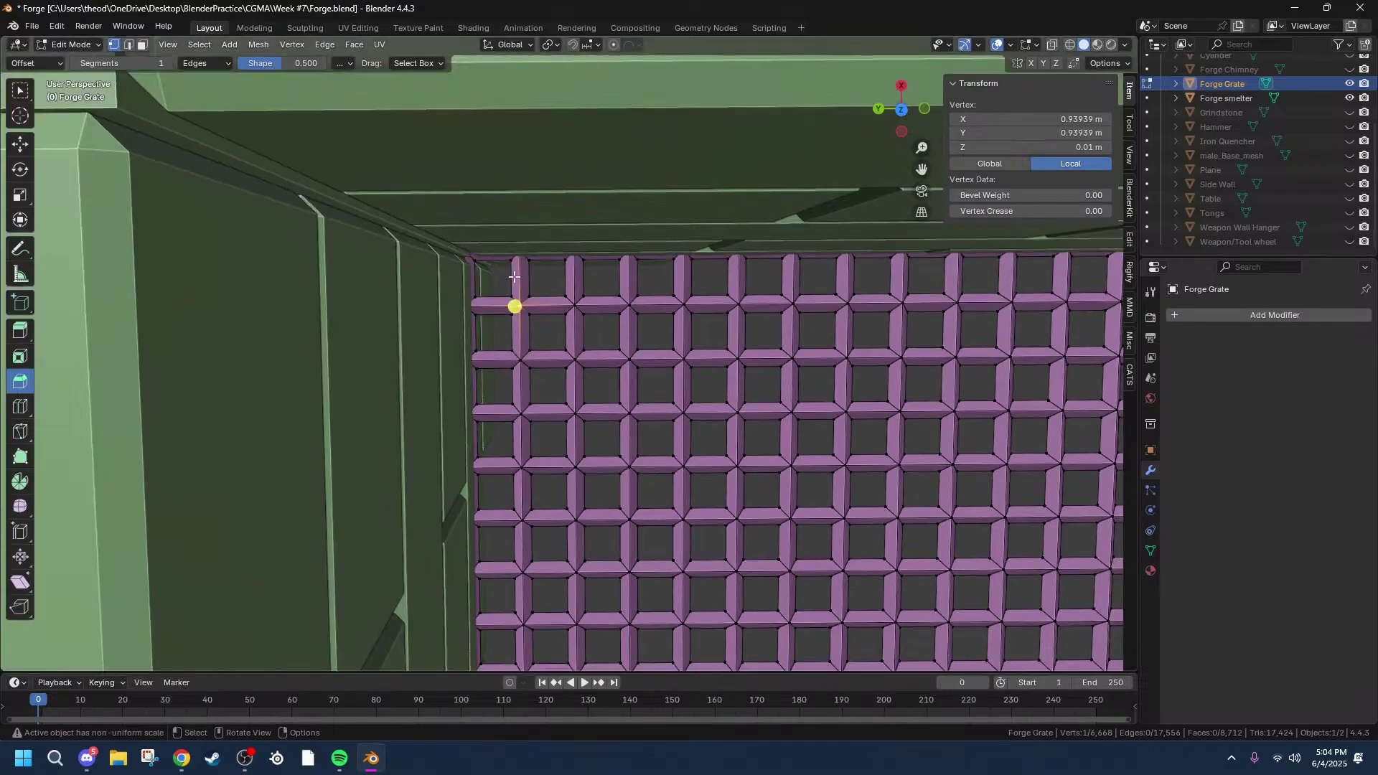
scroll(522, 280, down, 3)
key(shift+s)
click(551, 370)
Step: Select the edge loop of the second opening diagonally in from the grate's corner and snap the 3D cursor to its centre
mouse_move(551, 370)
middle_down()
mouse_move(560, 380)
mouse_move(593, 358)
mouse_move(549, 352)
middle_up()
scroll(602, 353, up, 4)
alt+click(549, 351)
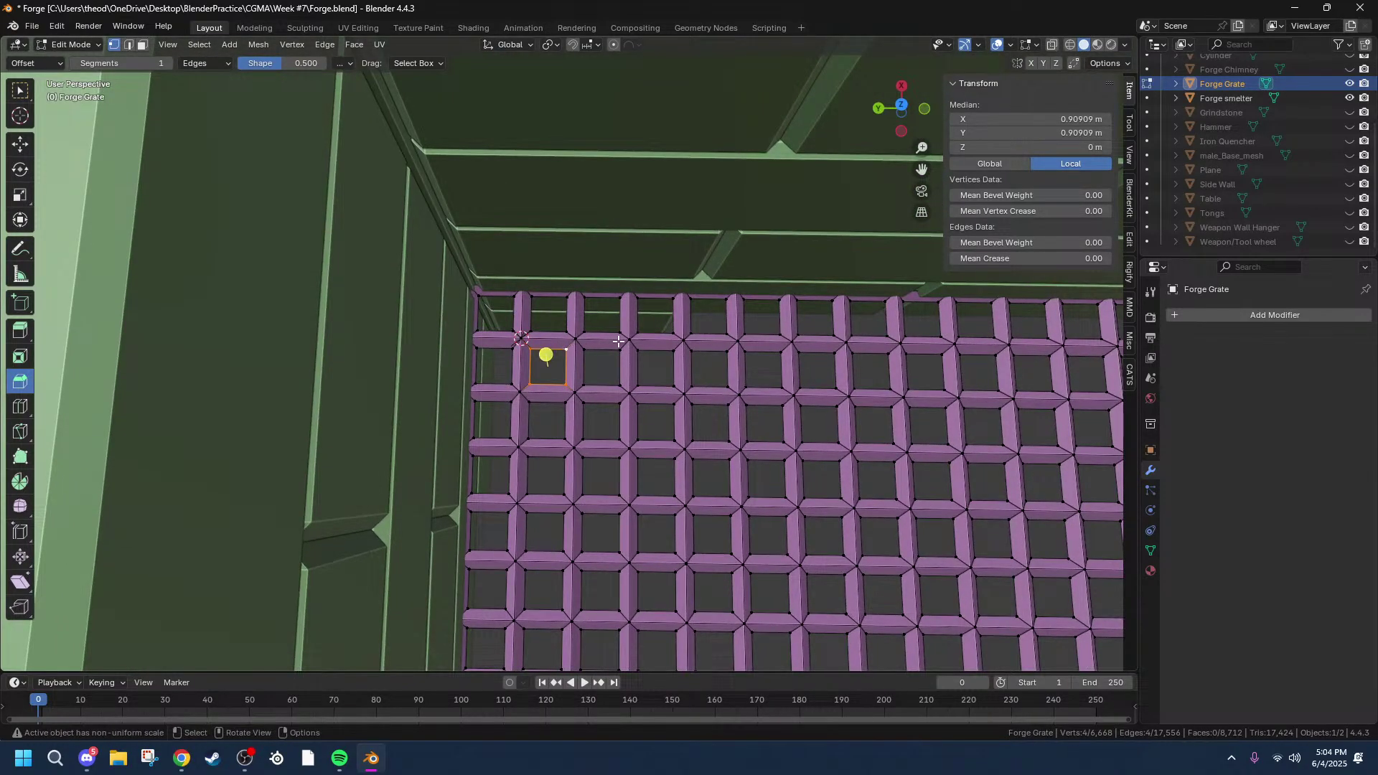
key(grave)
click(615, 424)
scroll(650, 391, down, 5)
middle_drag(661, 400, 640, 321)
scroll(696, 261, up, 5)
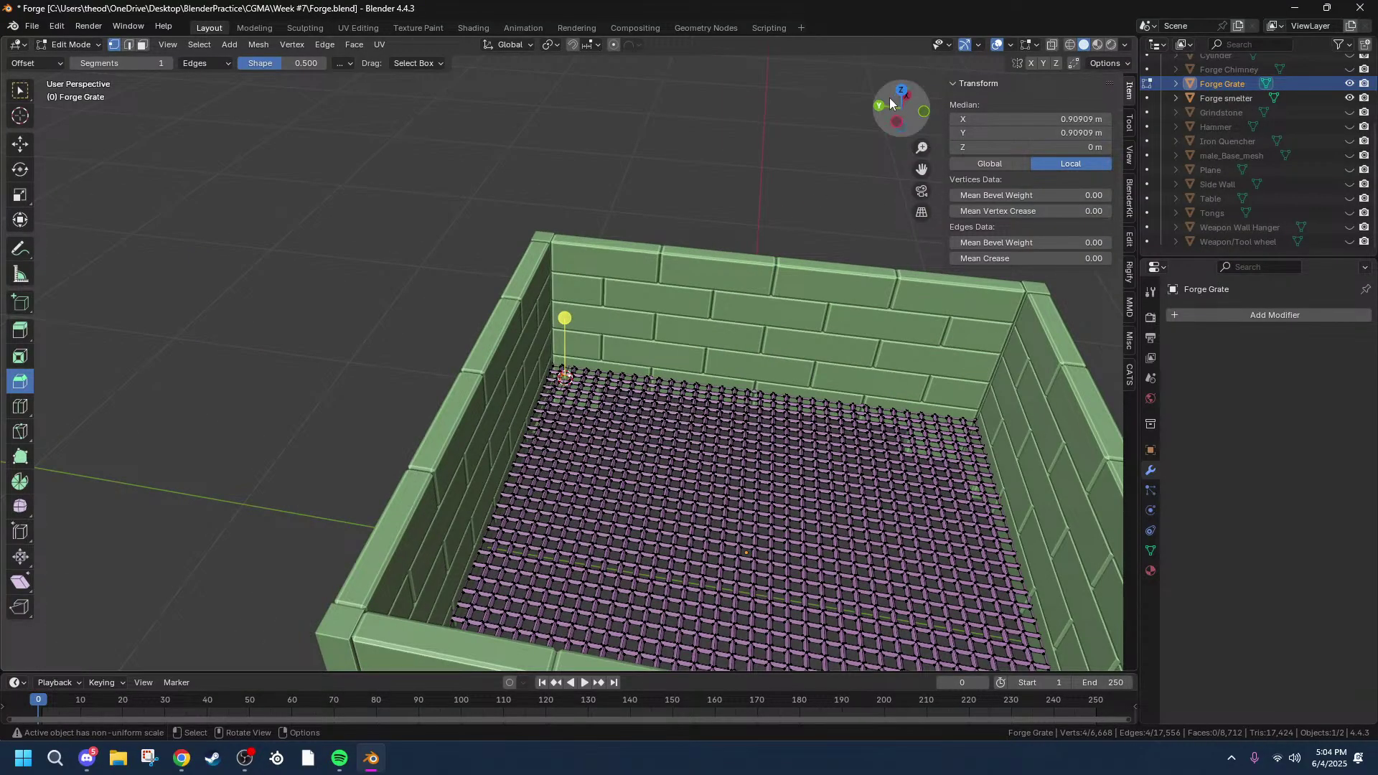
Step: Return to Object Mode and add a mesh cube with a size of 0.08 m at the 3D cursor
key(Tab)
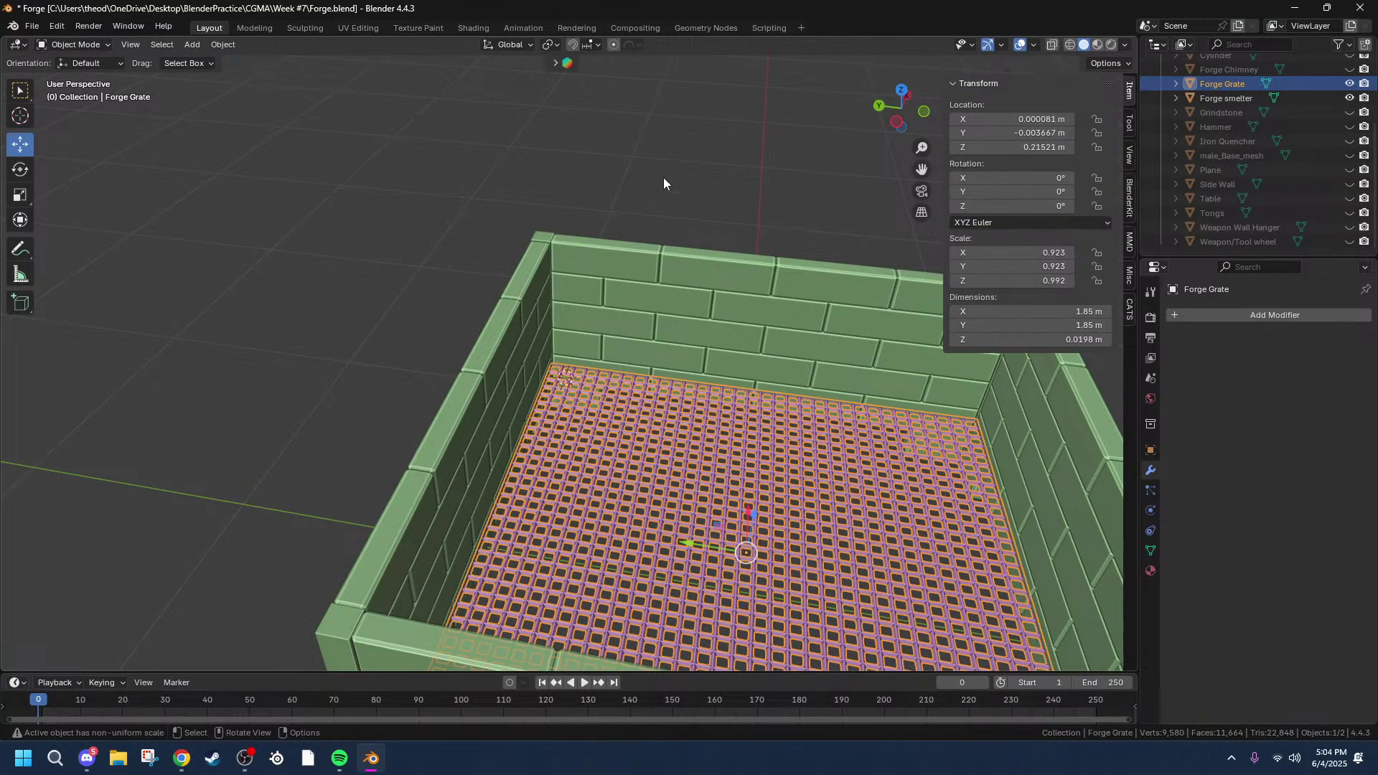
click(664, 178)
key(shift+a)
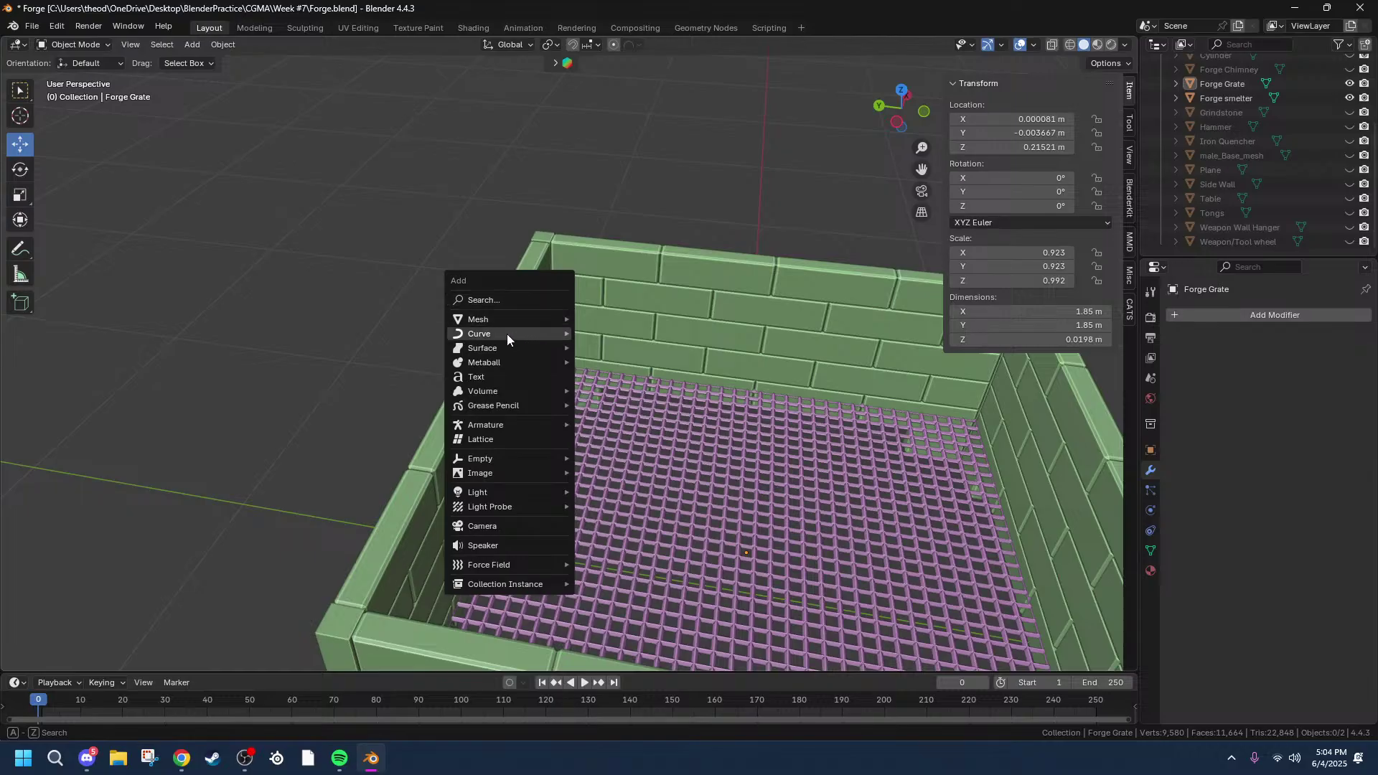
mouse_move(492, 324)
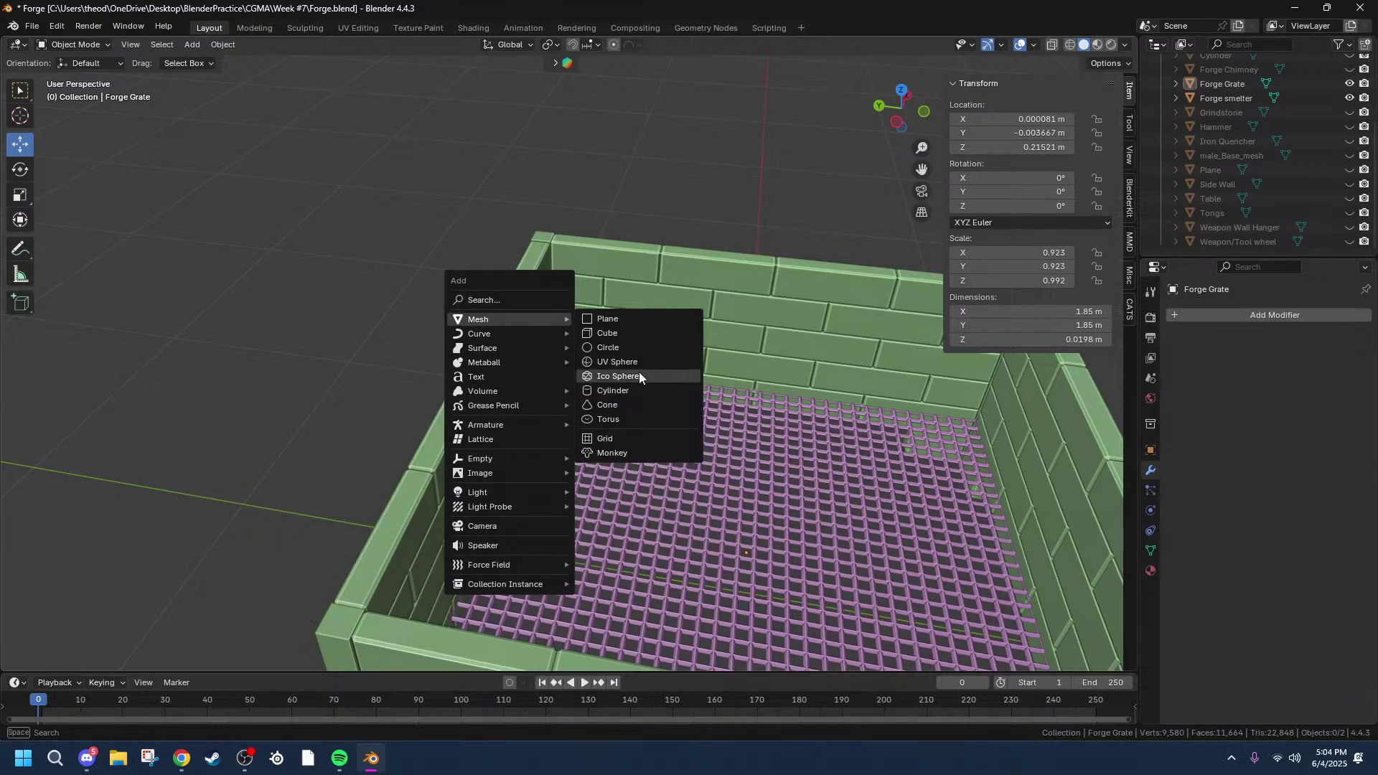
click(614, 334)
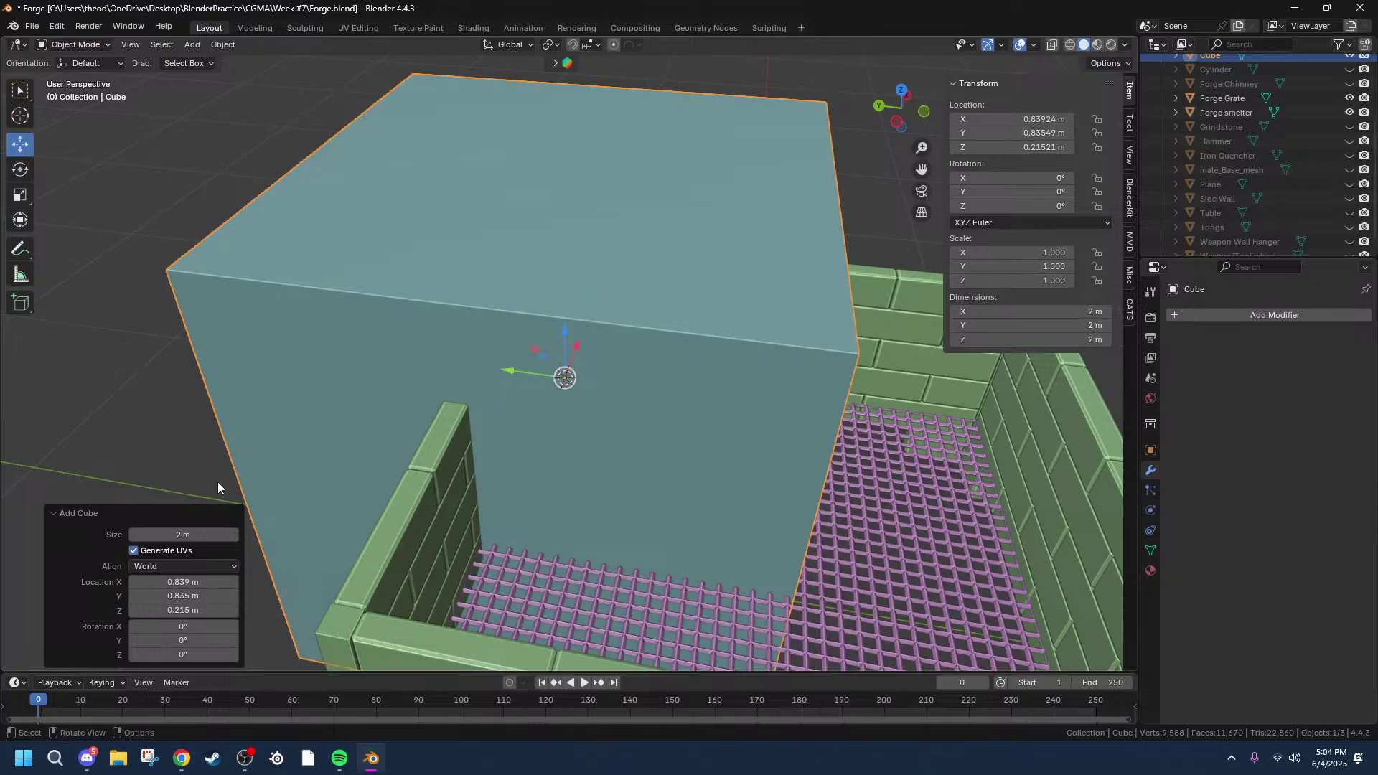
drag(157, 534, 1134, 538)
Step: Set the new cube's size to 0.1 m
key(alt+Tab)
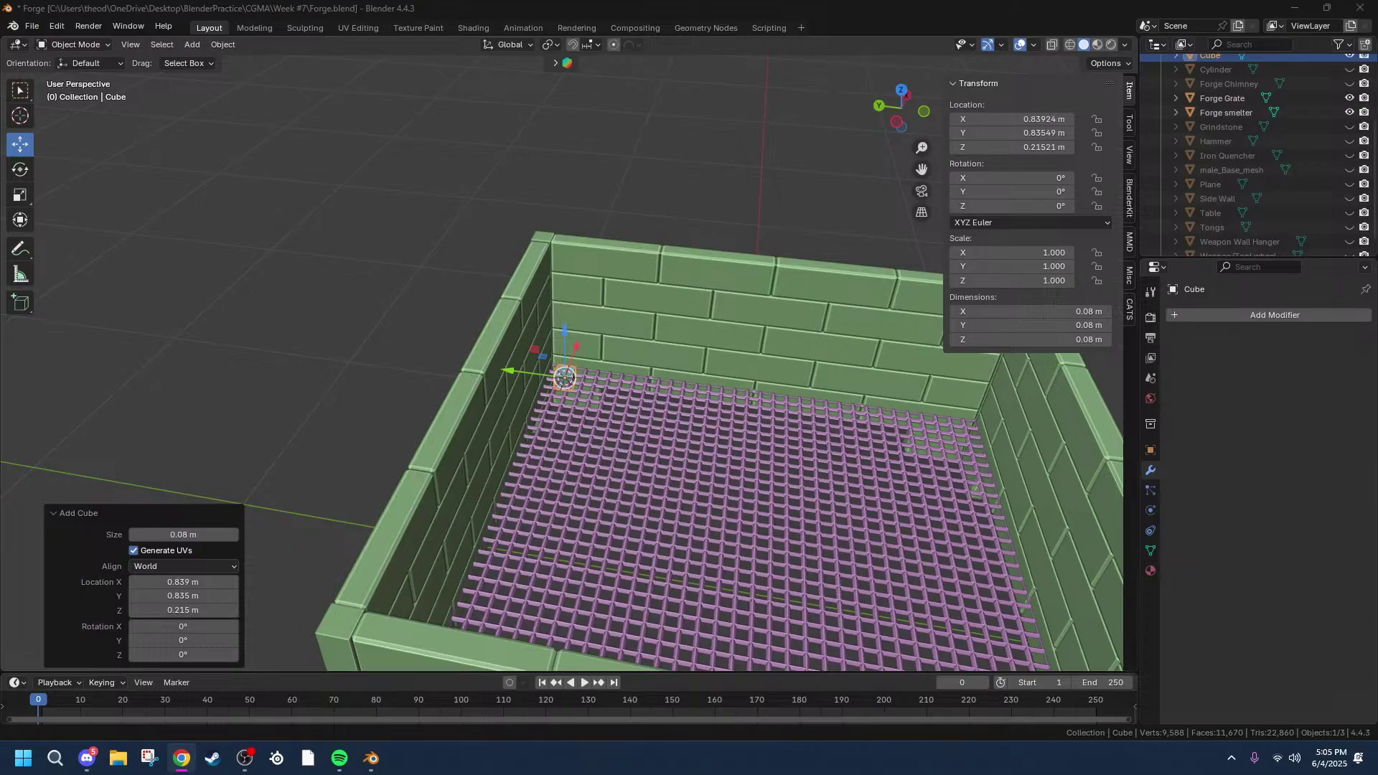
scroll(673, 390, up, 5)
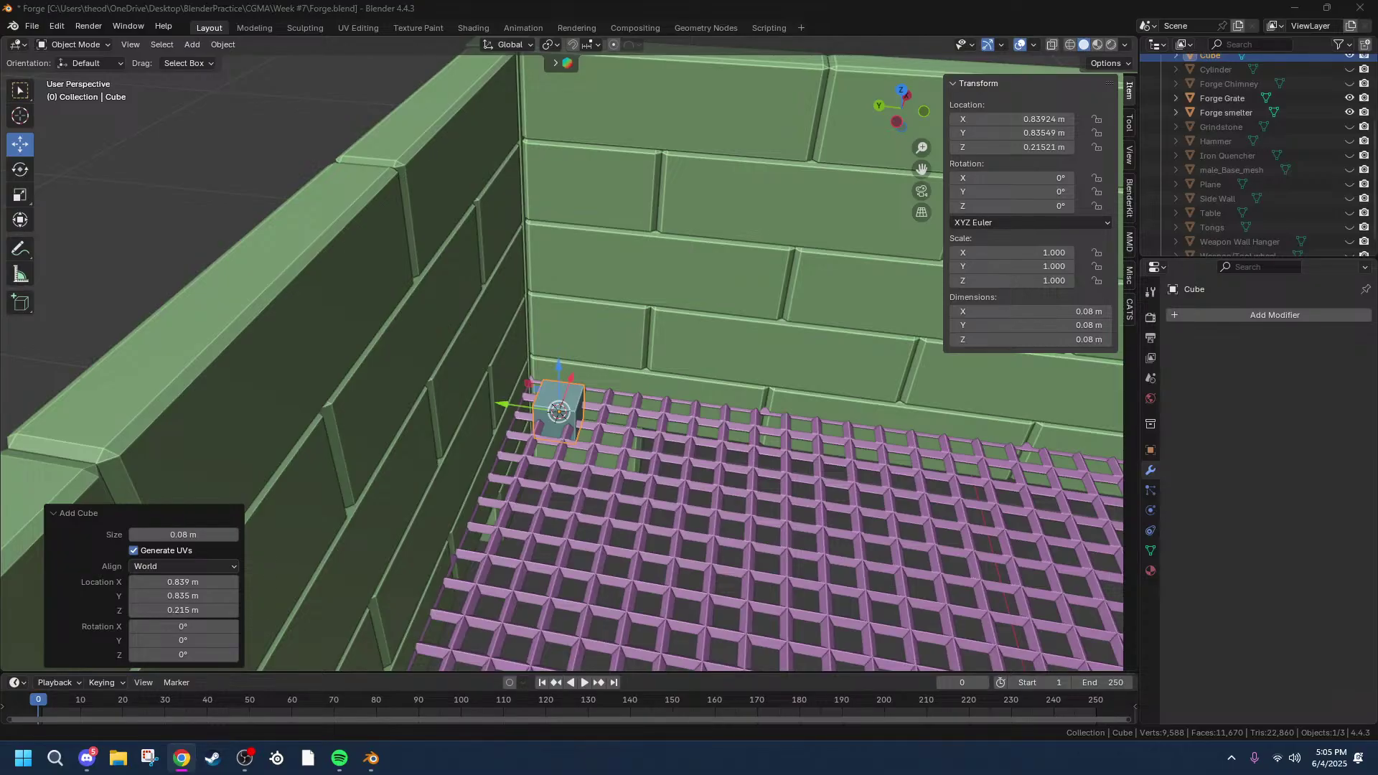
middle_drag(734, 396, 671, 463)
drag(164, 534, 168, 534)
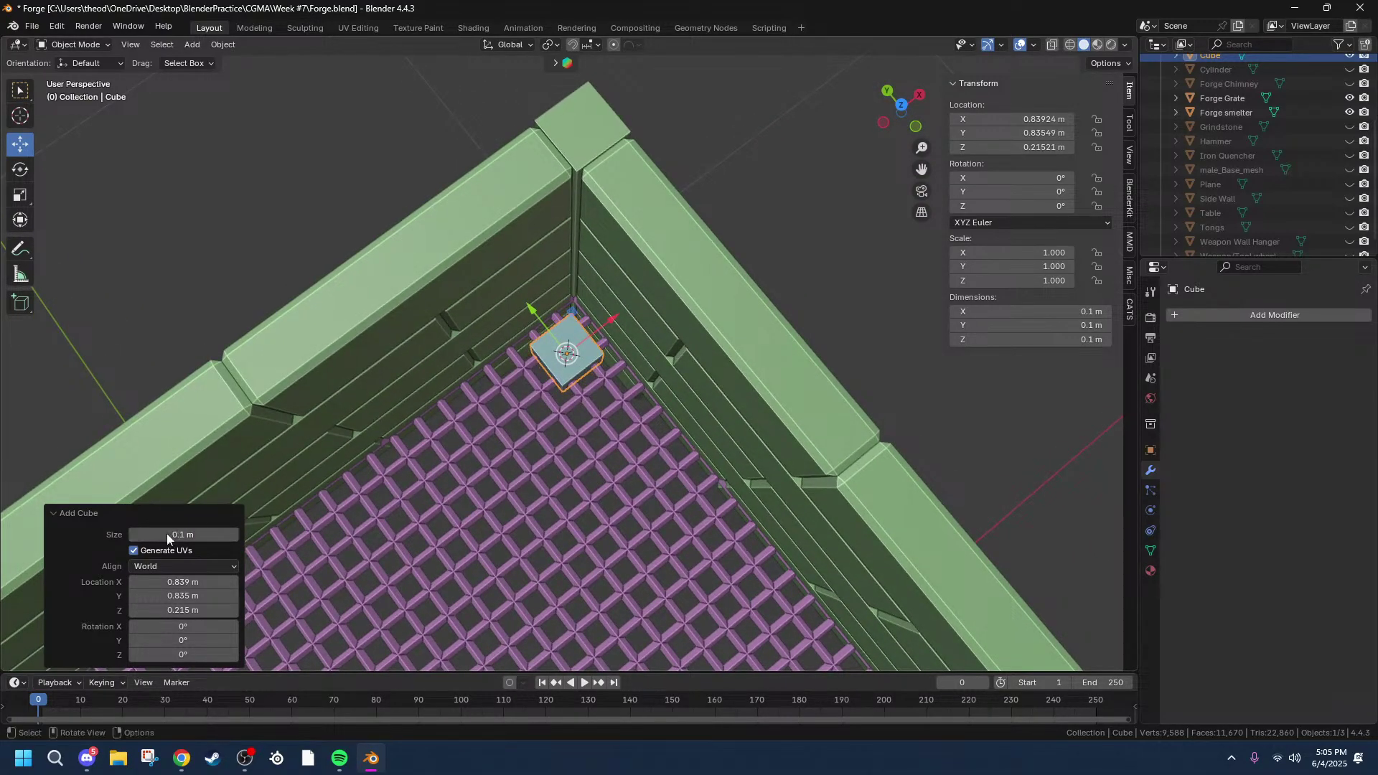
Step: Raise the cube about 0.76 m along the Z axis above the grate's corner
middle_drag(691, 496, 737, 372)
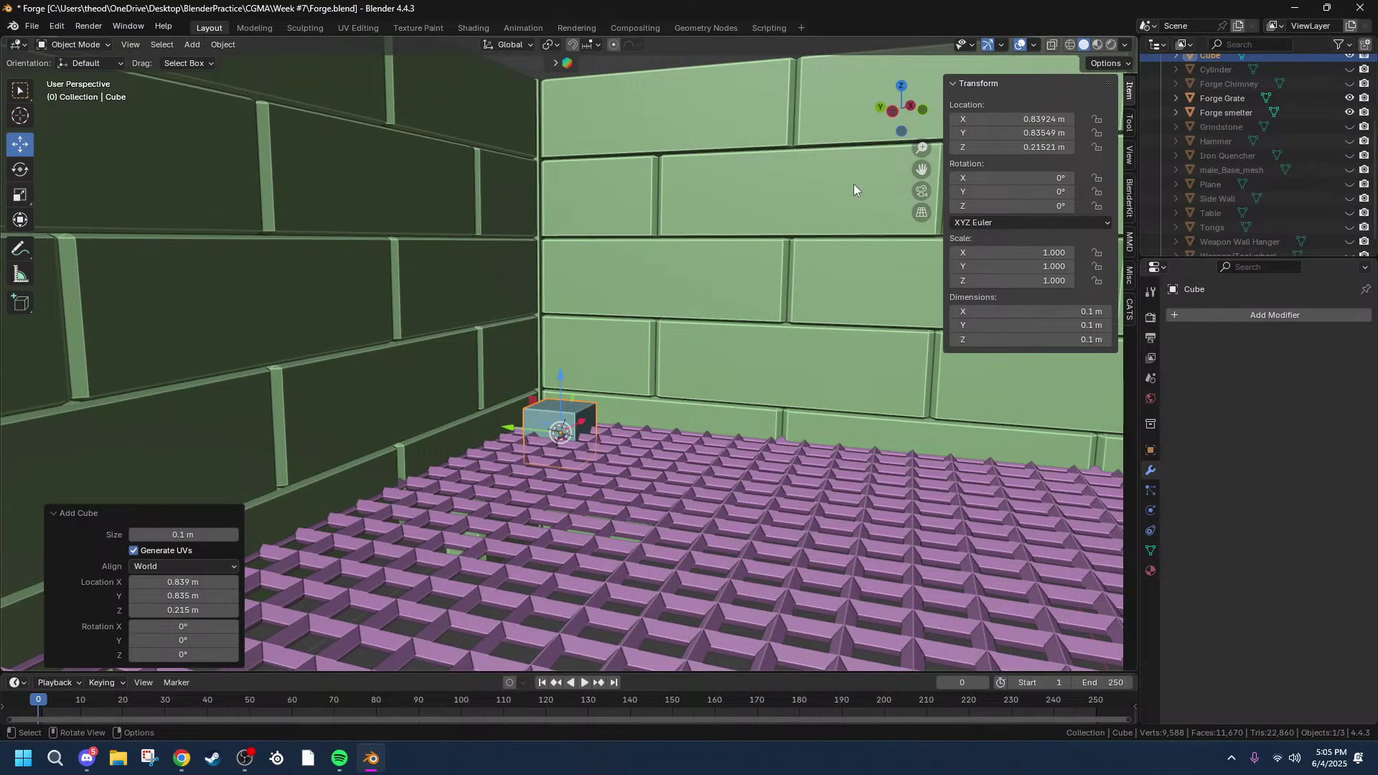
key(g)
key(z)
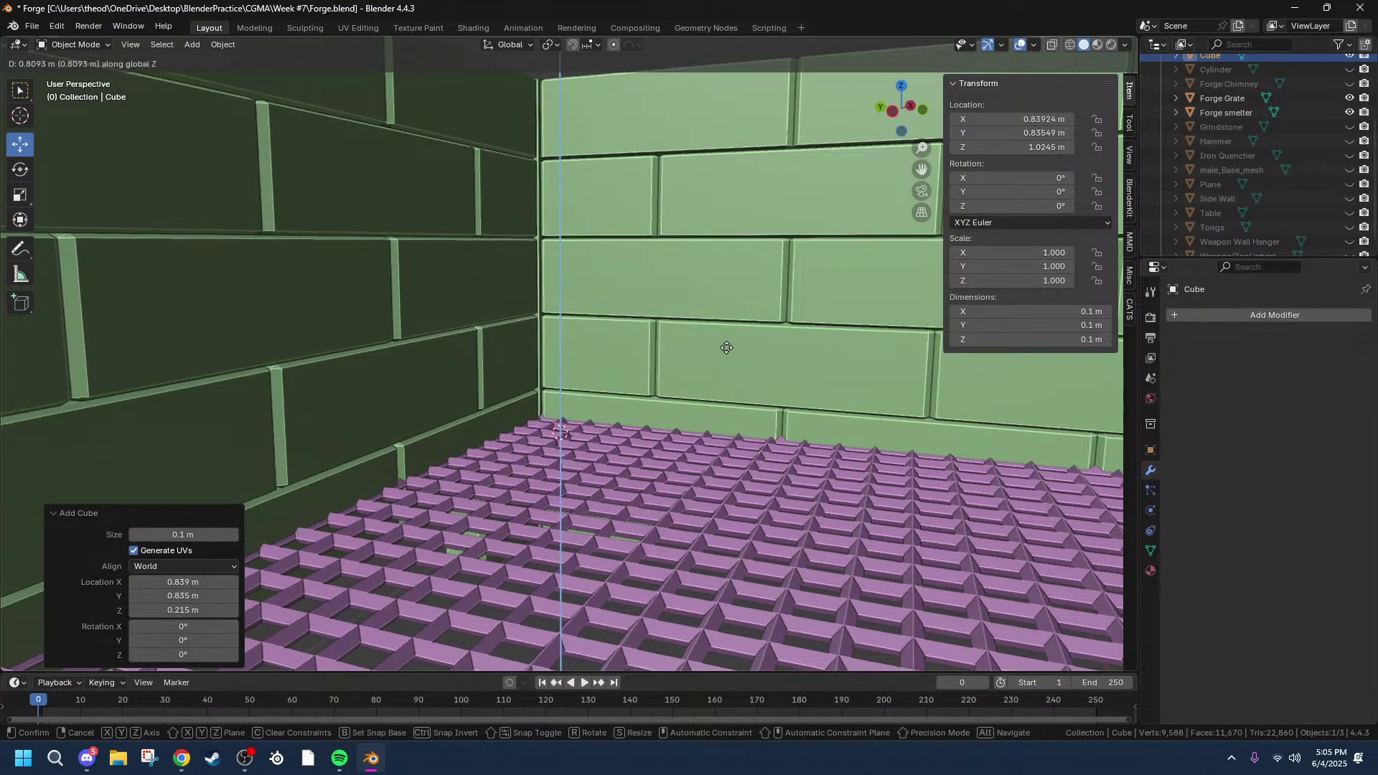
click(730, 379)
middle_drag(730, 379, 696, 548)
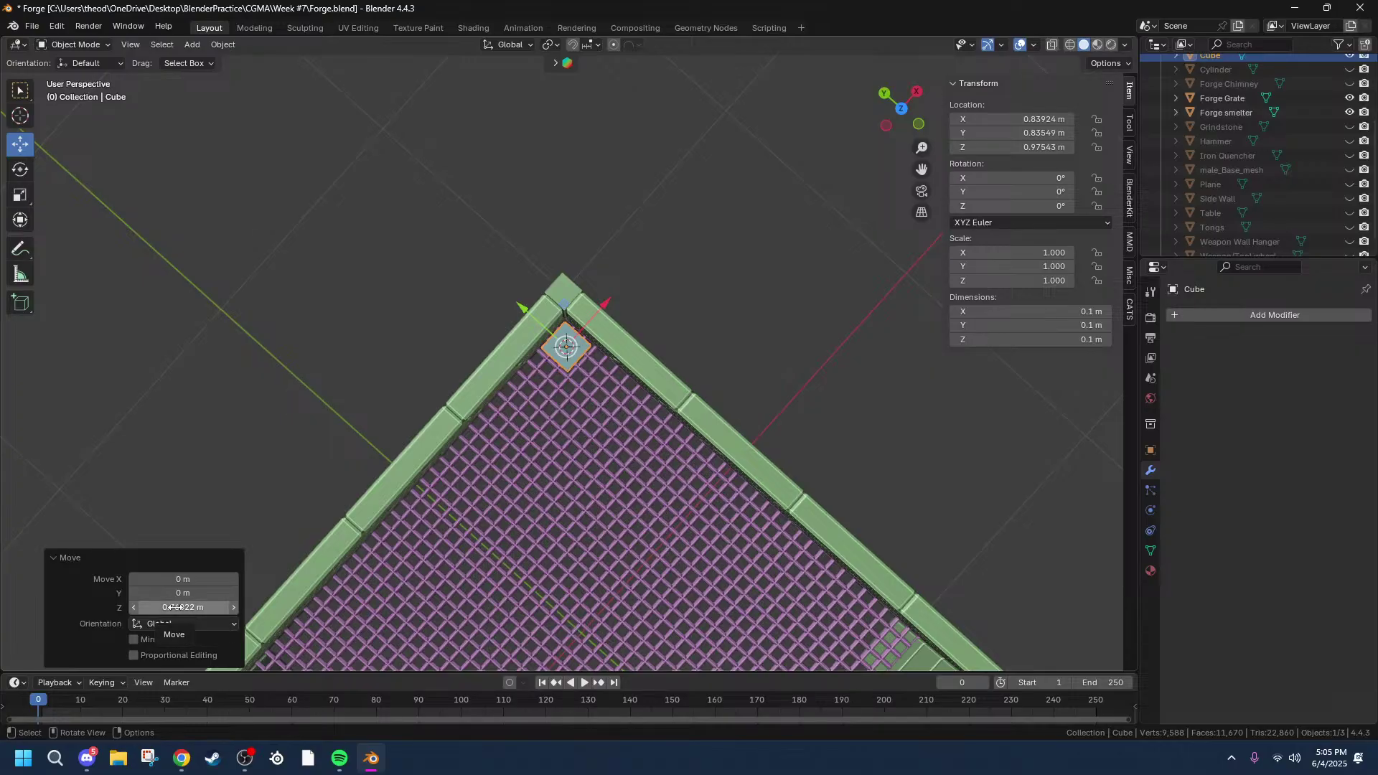
Step: Add a Subdivision Surface modifier to the cube and set its viewport level to 2
click(1272, 316)
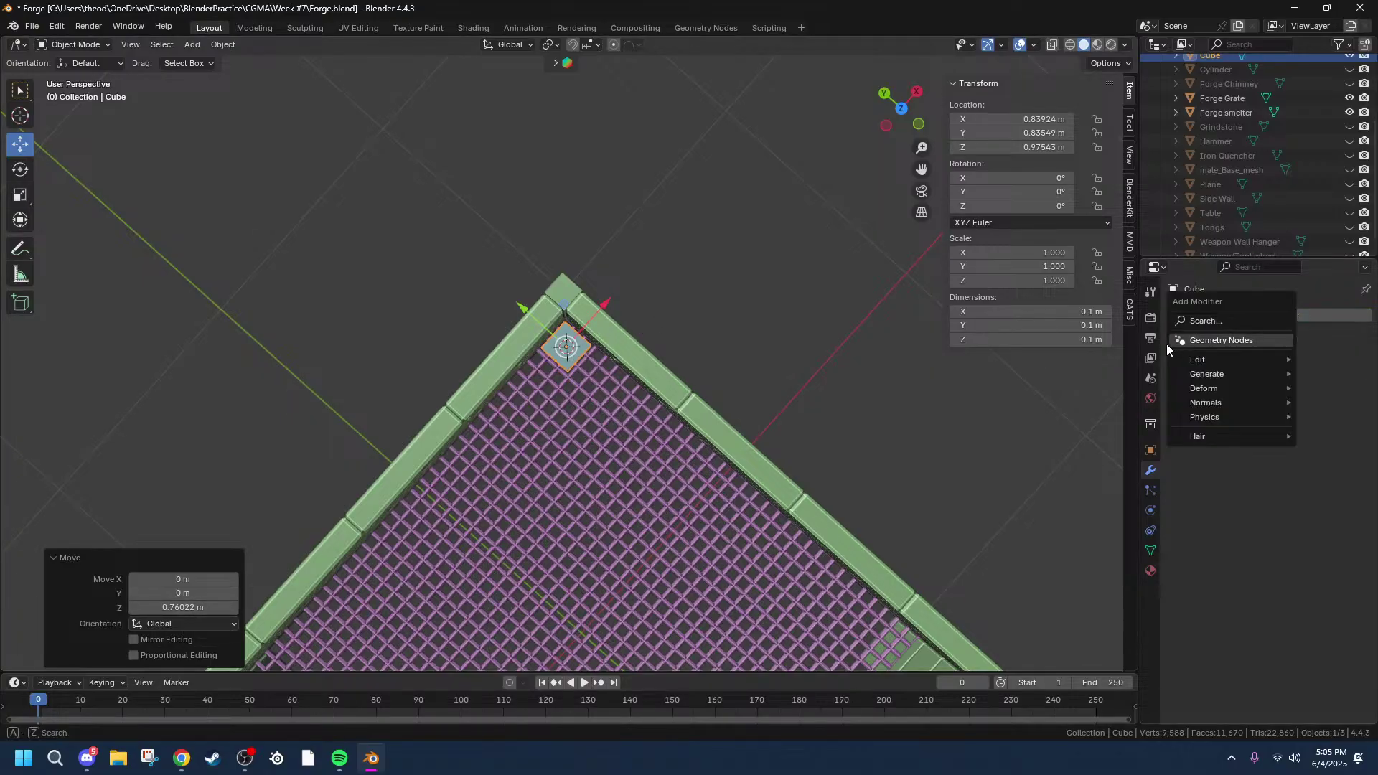
mouse_move(1202, 374)
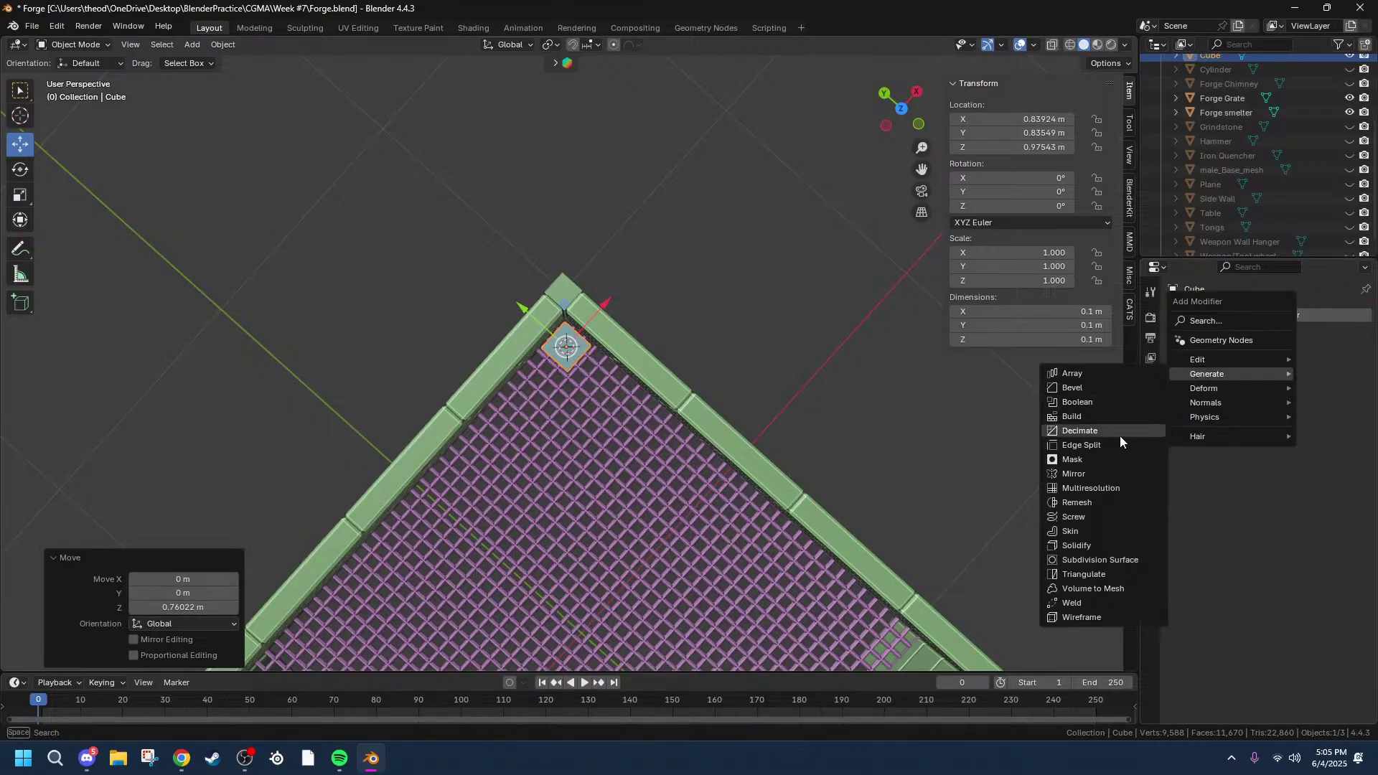
click(1085, 560)
middle_drag(830, 506, 762, 245)
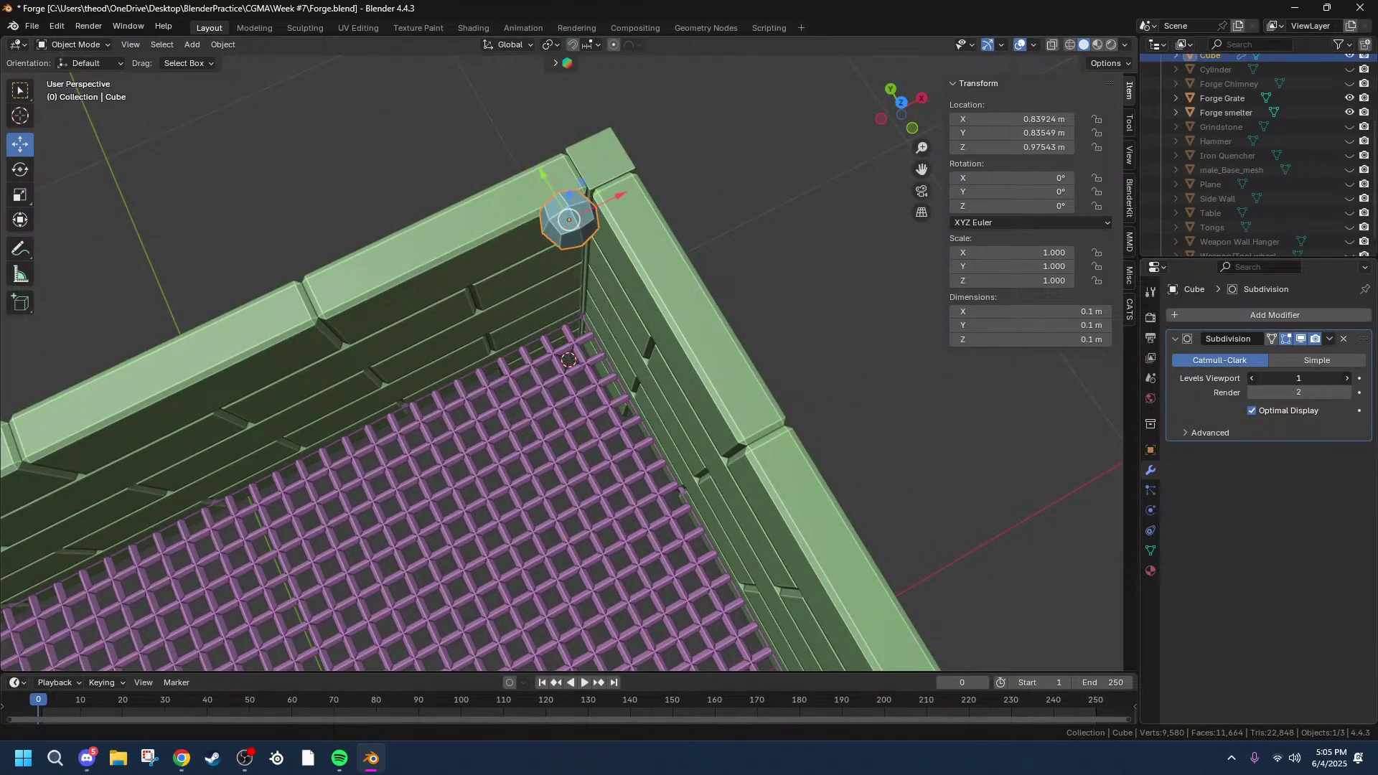
click(1346, 379)
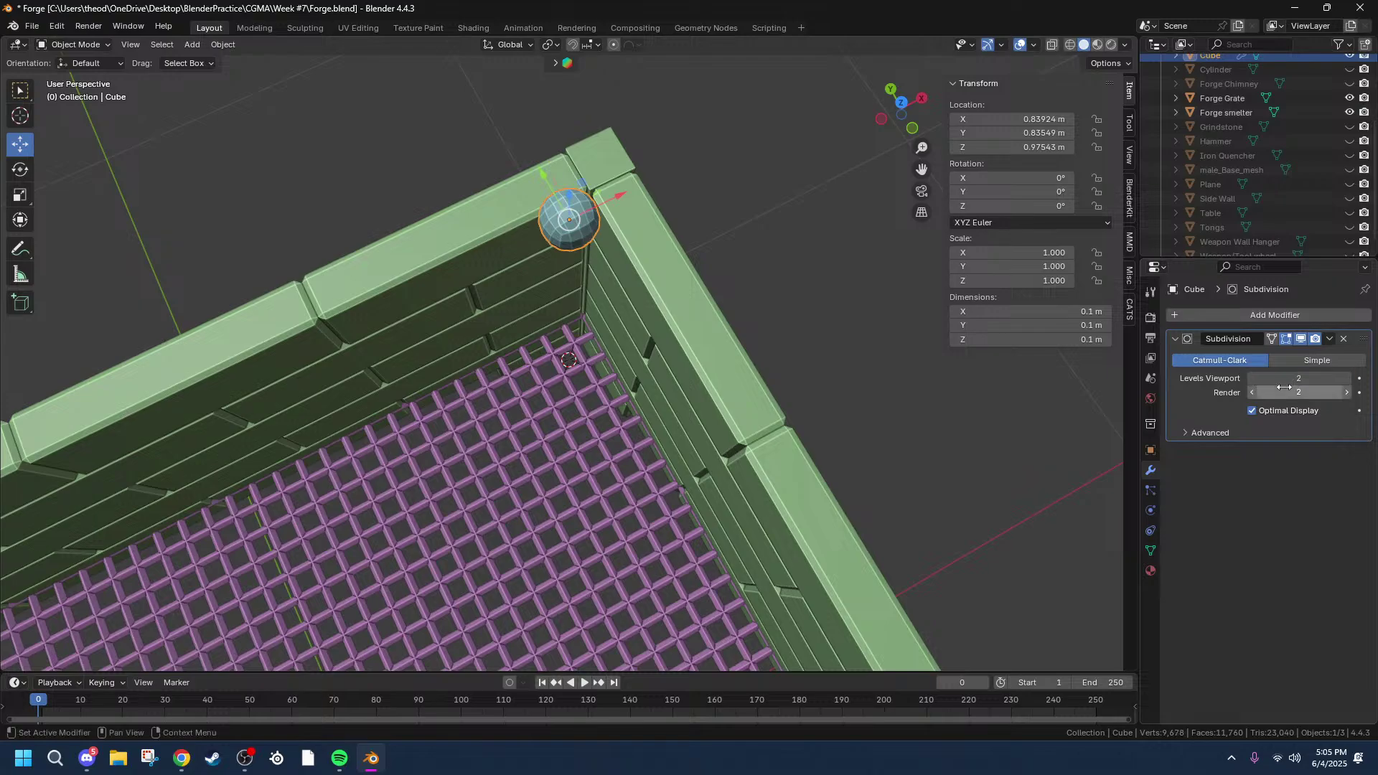
middle_drag(1074, 478, 584, 274)
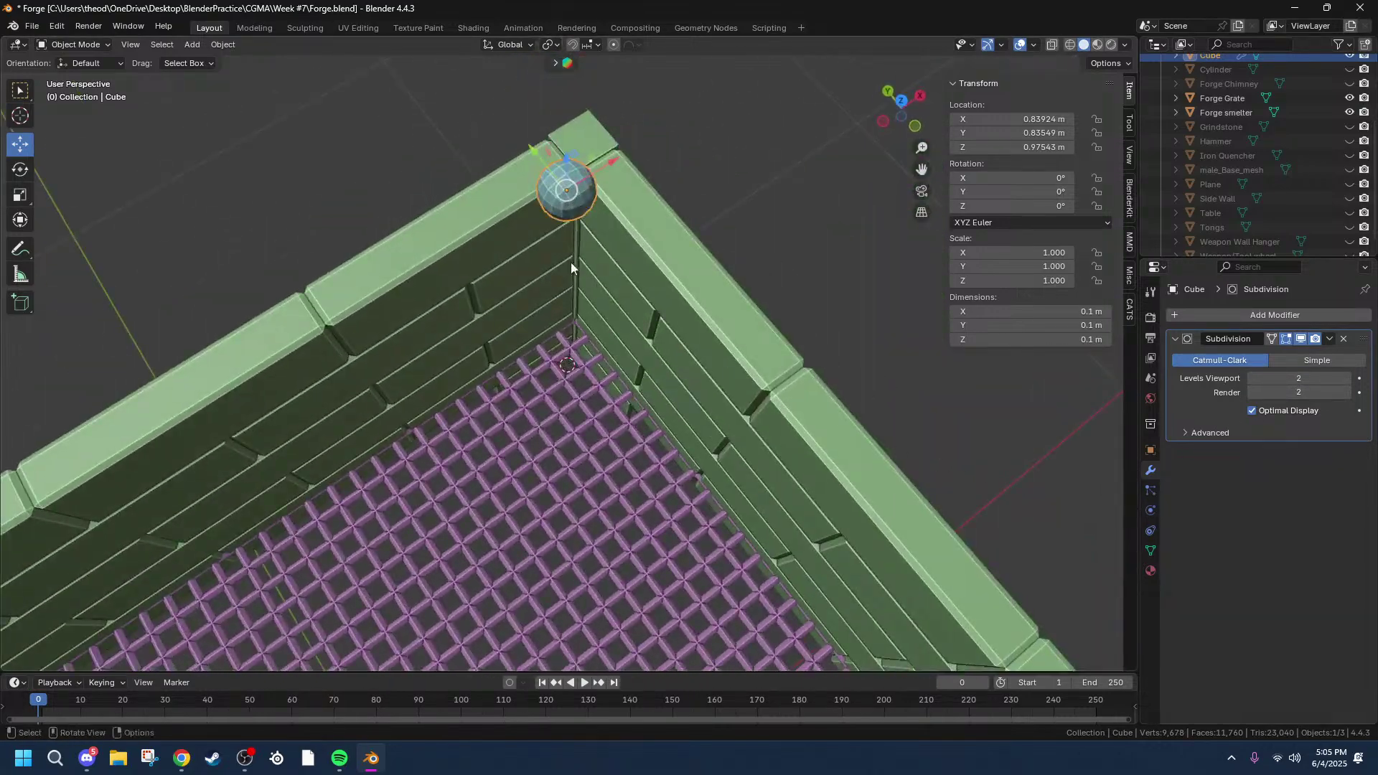
Step: Apply the Subdivision modifier to the cube in Object Mode
key(Tab)
key(Tab)
click(1332, 338)
click(1268, 357)
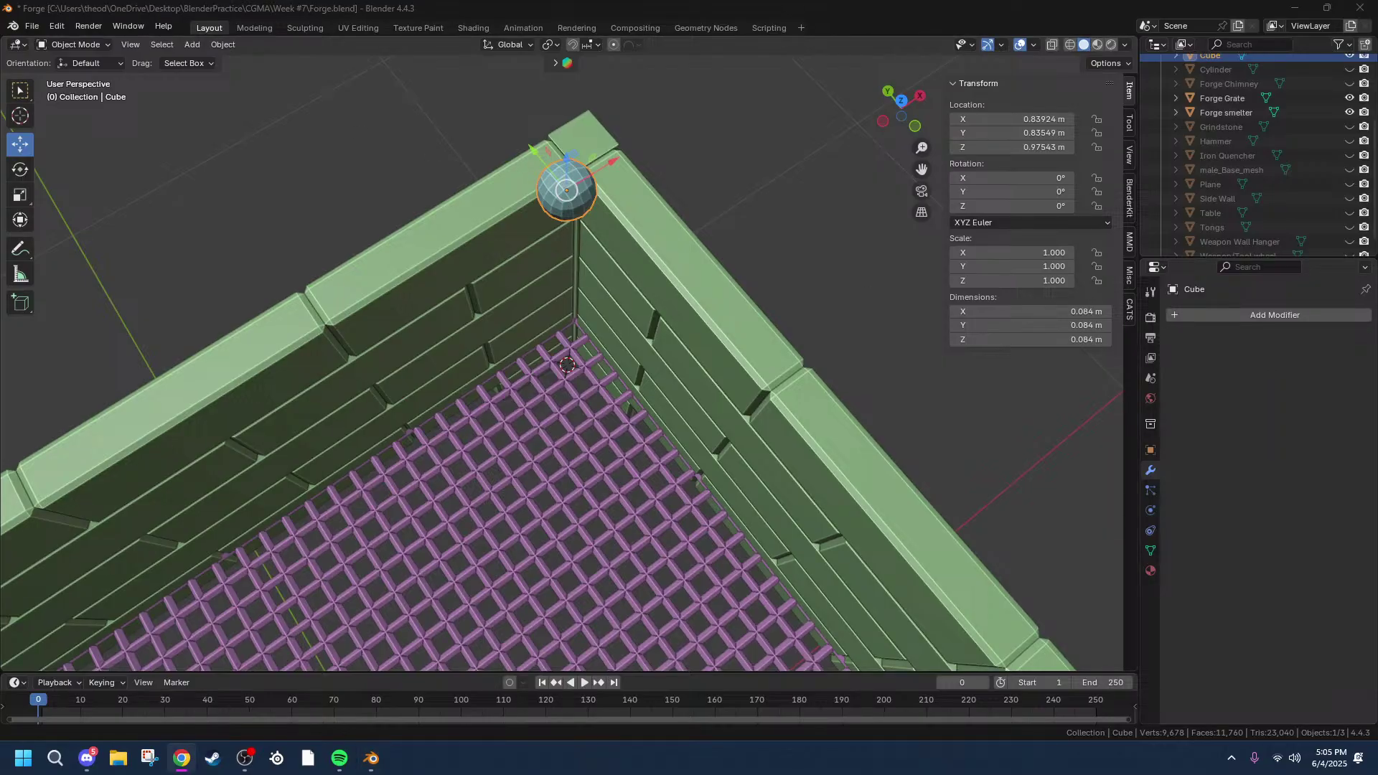
Step: Enter Edit Mode on the rounded cube, clear the selection and select random vertices with a ratio of 0.5
middle_drag(649, 209, 674, 193)
key(Tab)
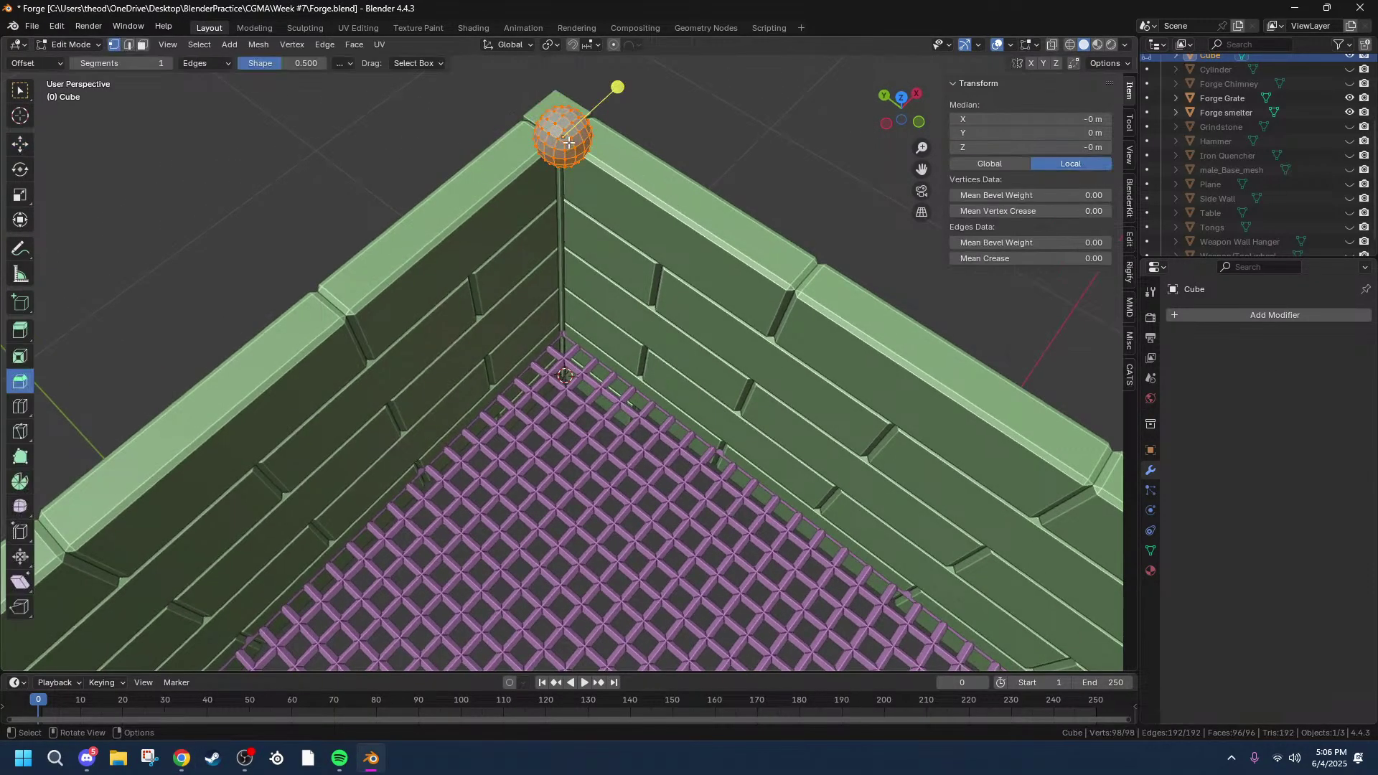
click(198, 44)
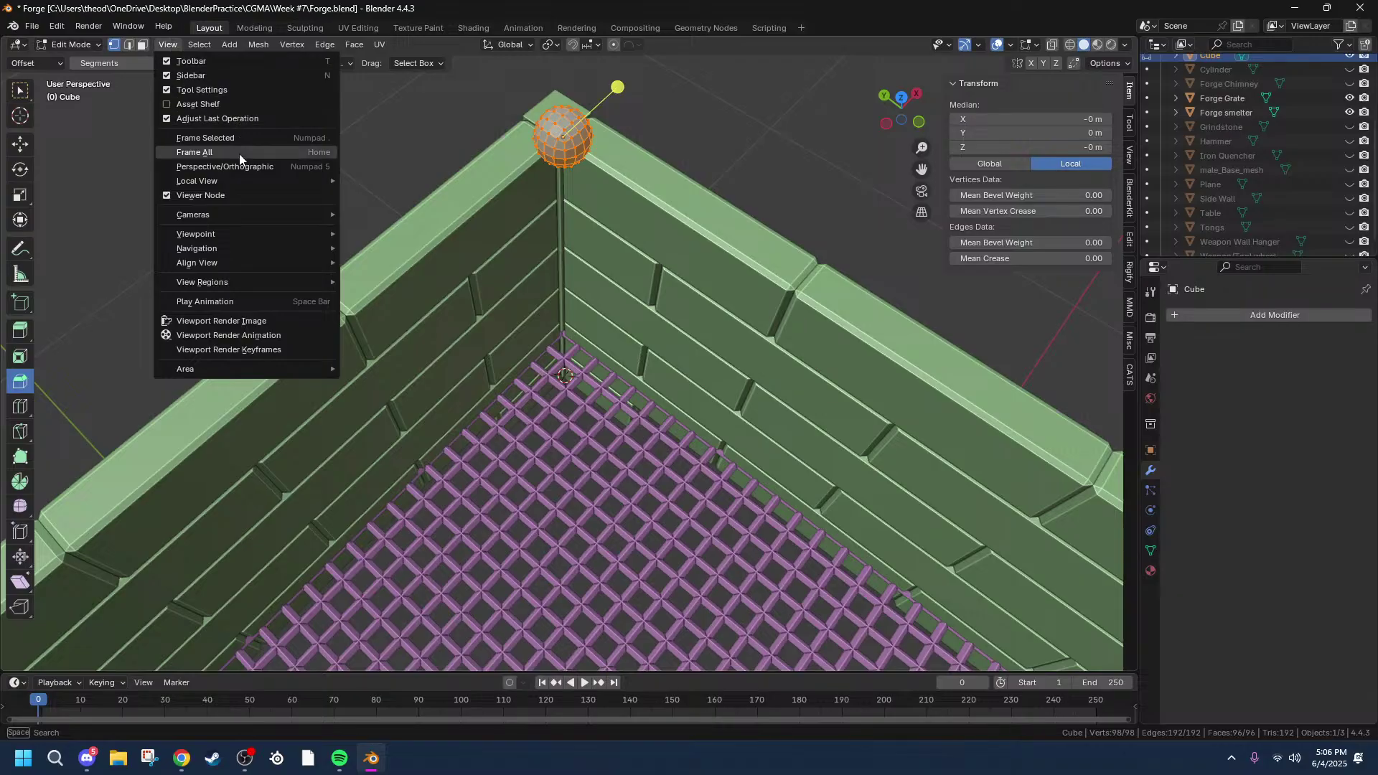
click(194, 45)
click(196, 45)
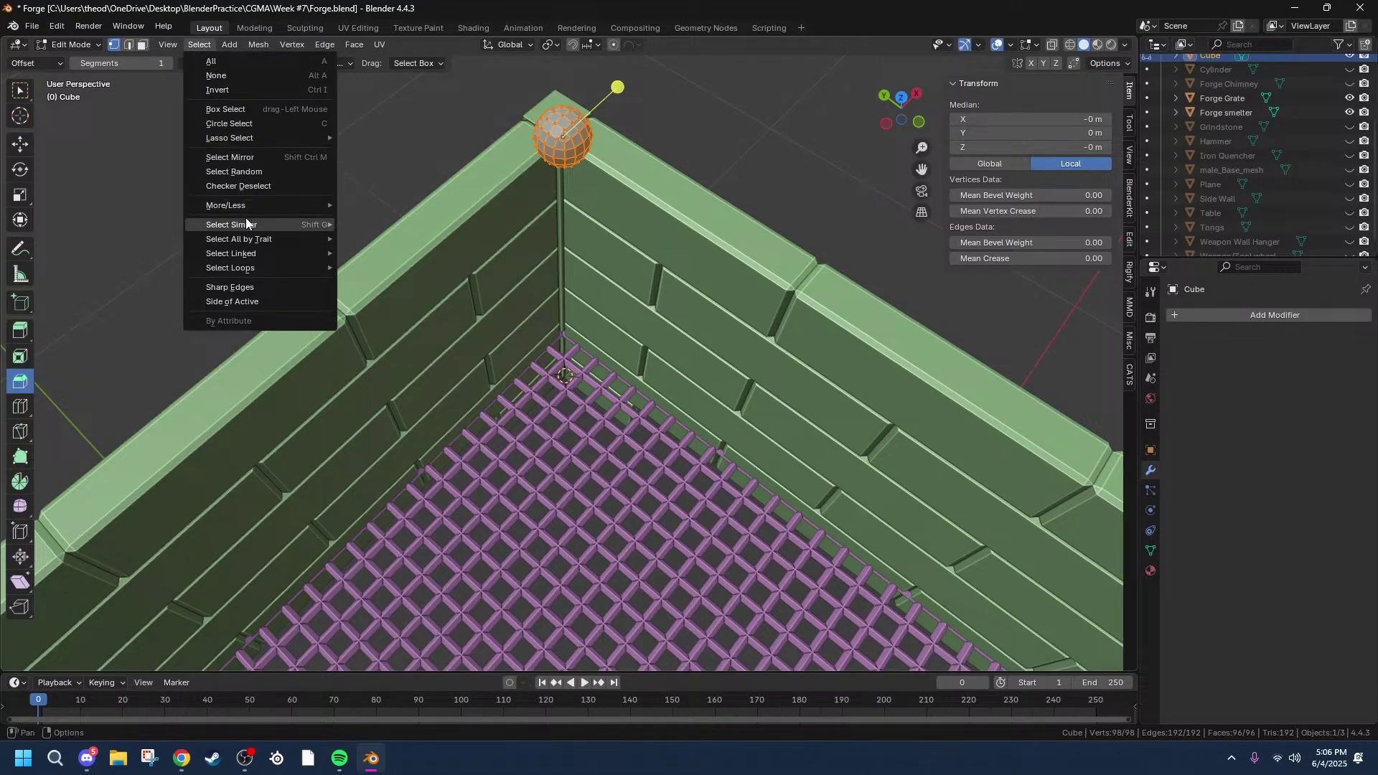
click(260, 170)
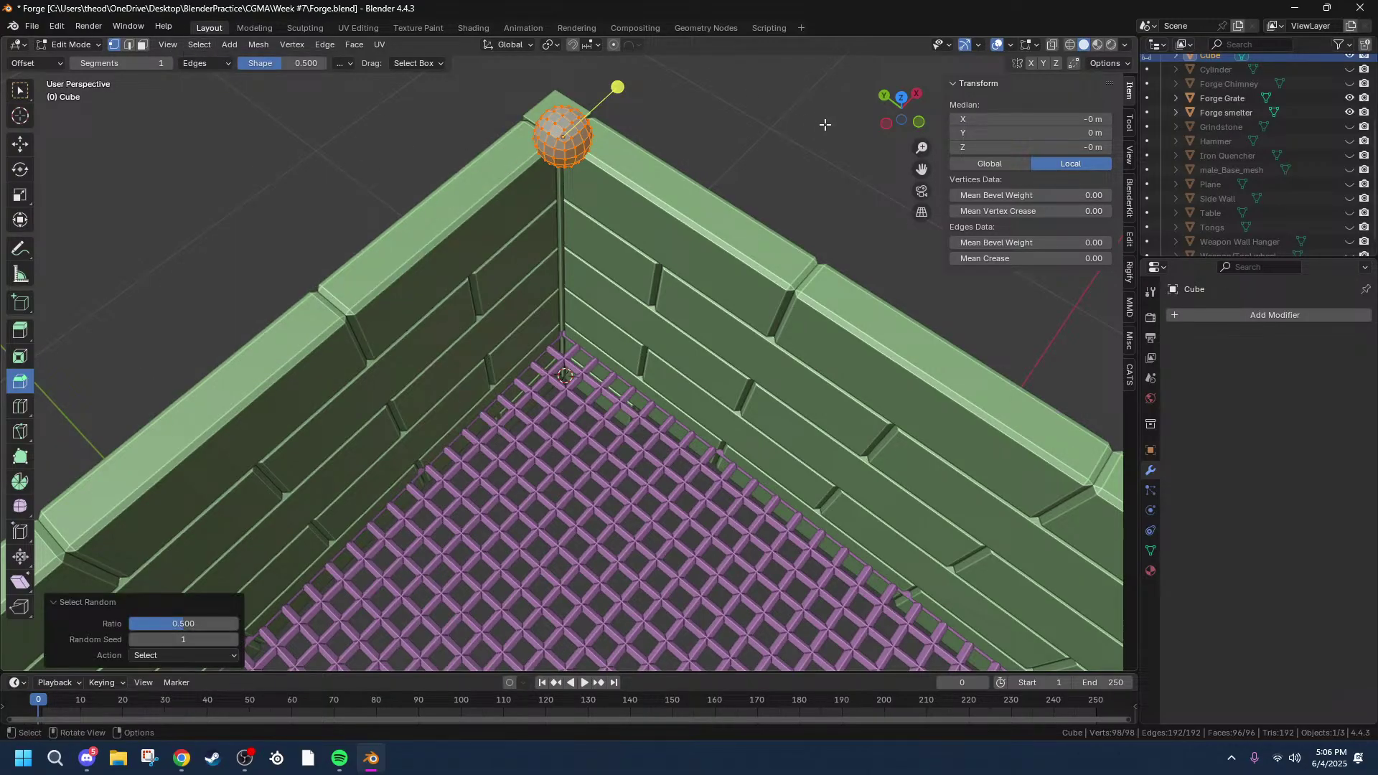
click(692, 119)
right_click(549, 138)
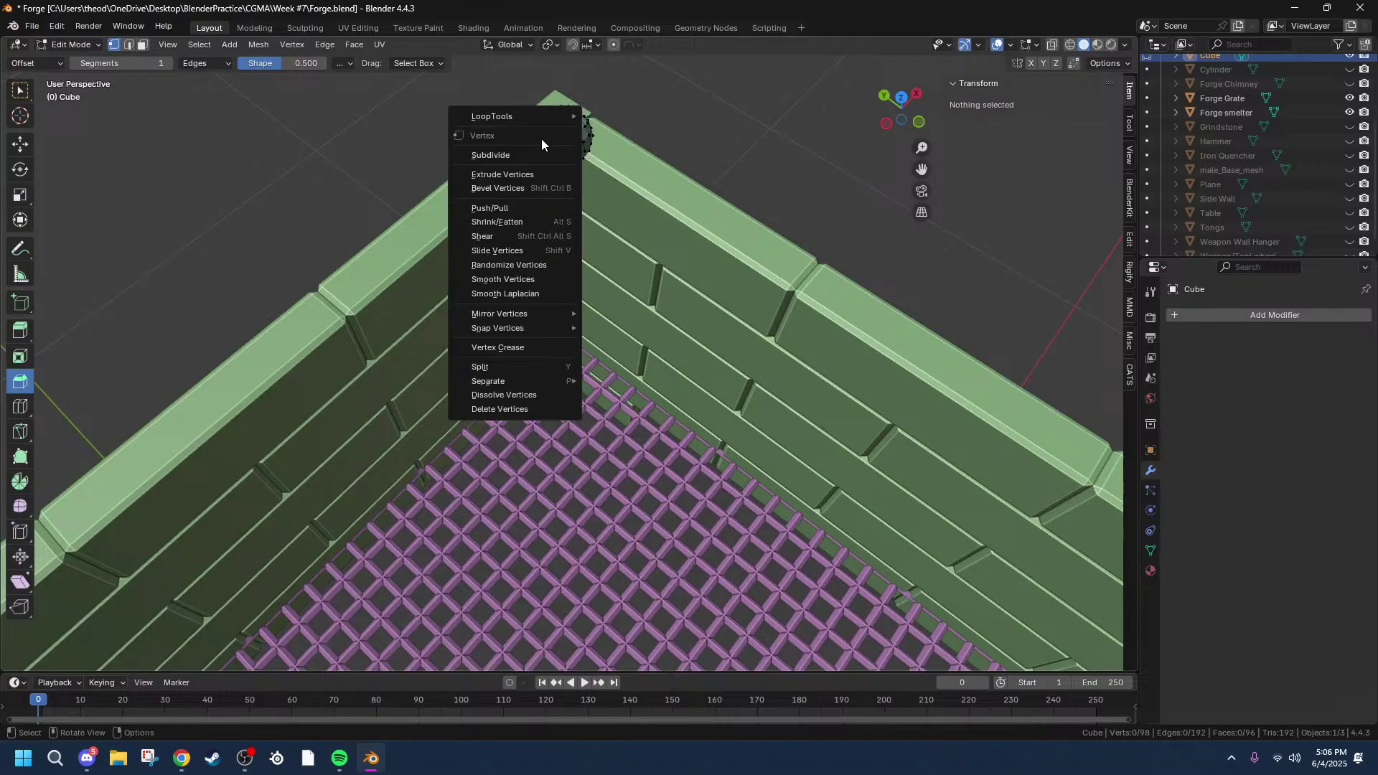
click(167, 46)
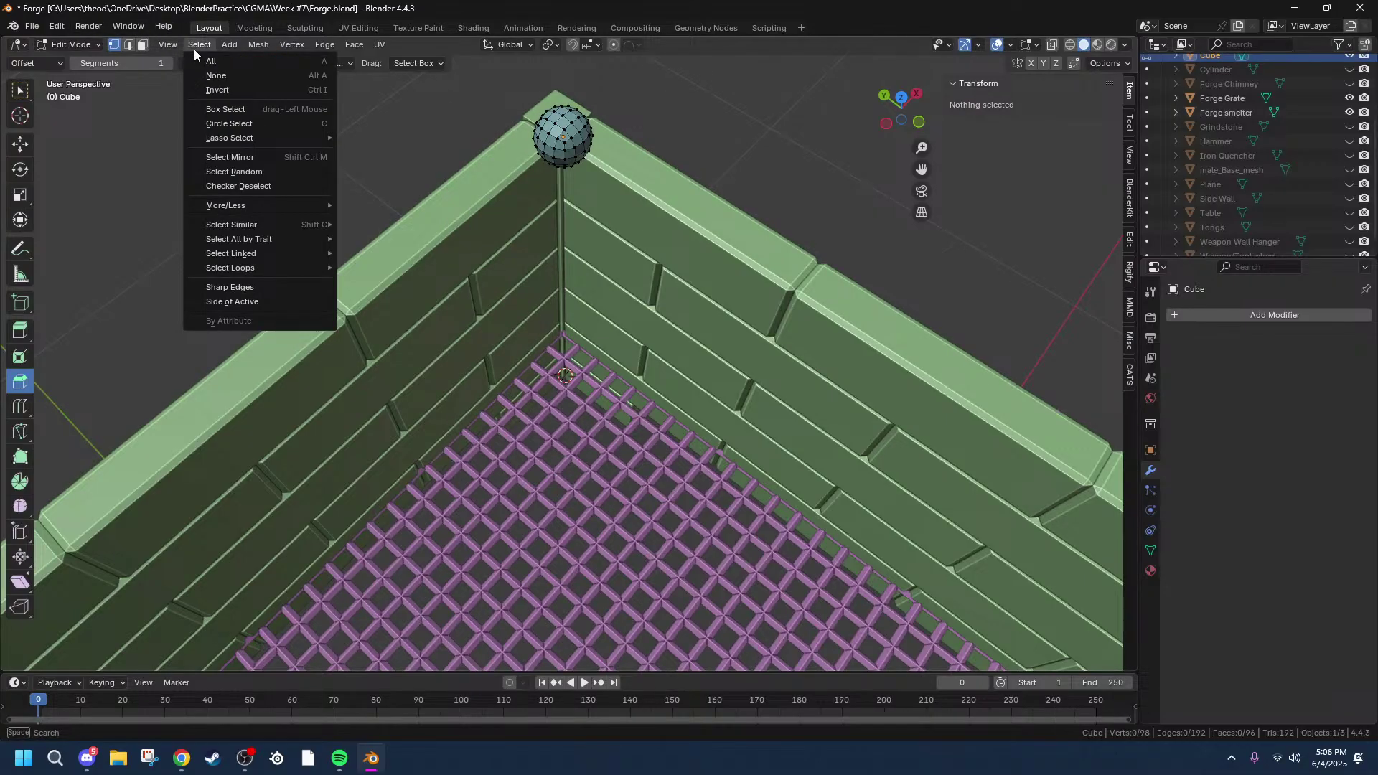
click(244, 171)
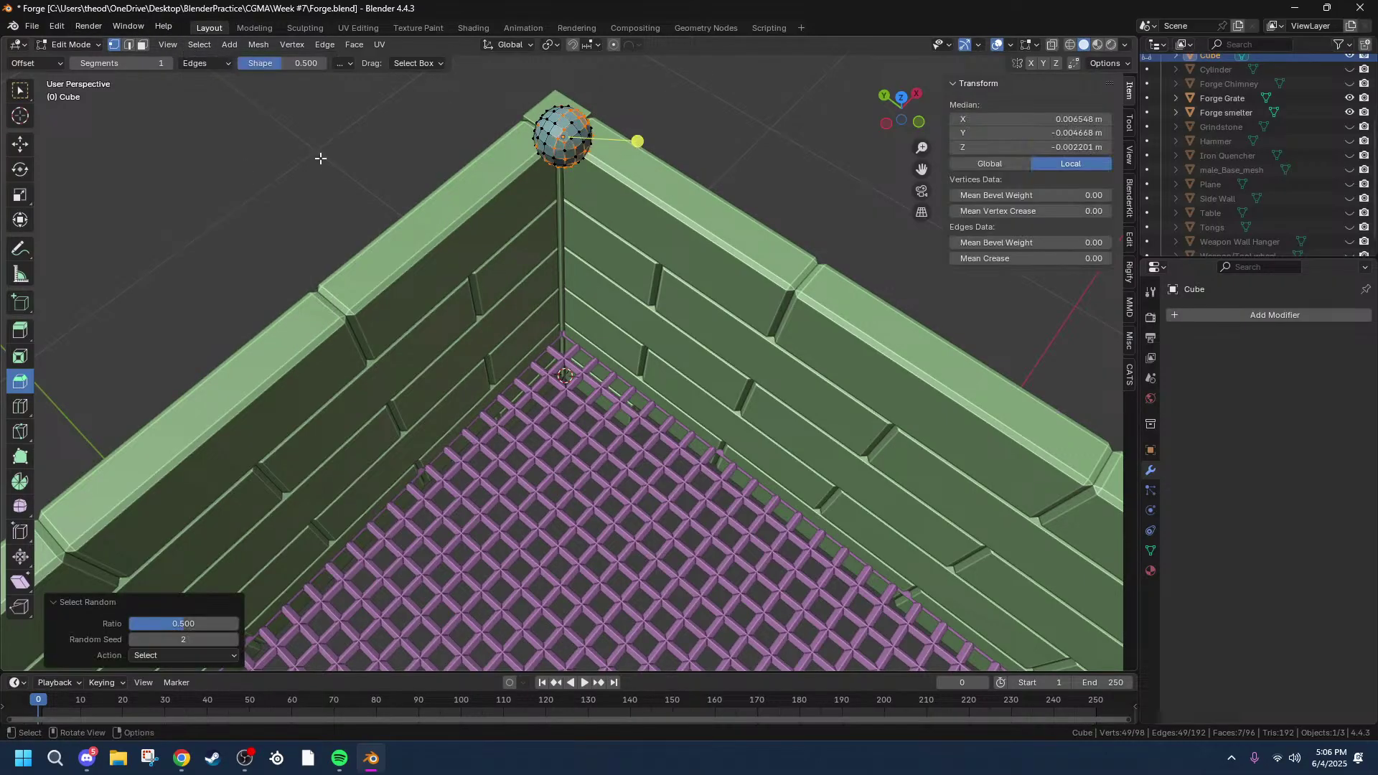
Step: Randomize the positions of the selected vertices by 0.01 m and inspect the roughened shape up close
click(278, 42)
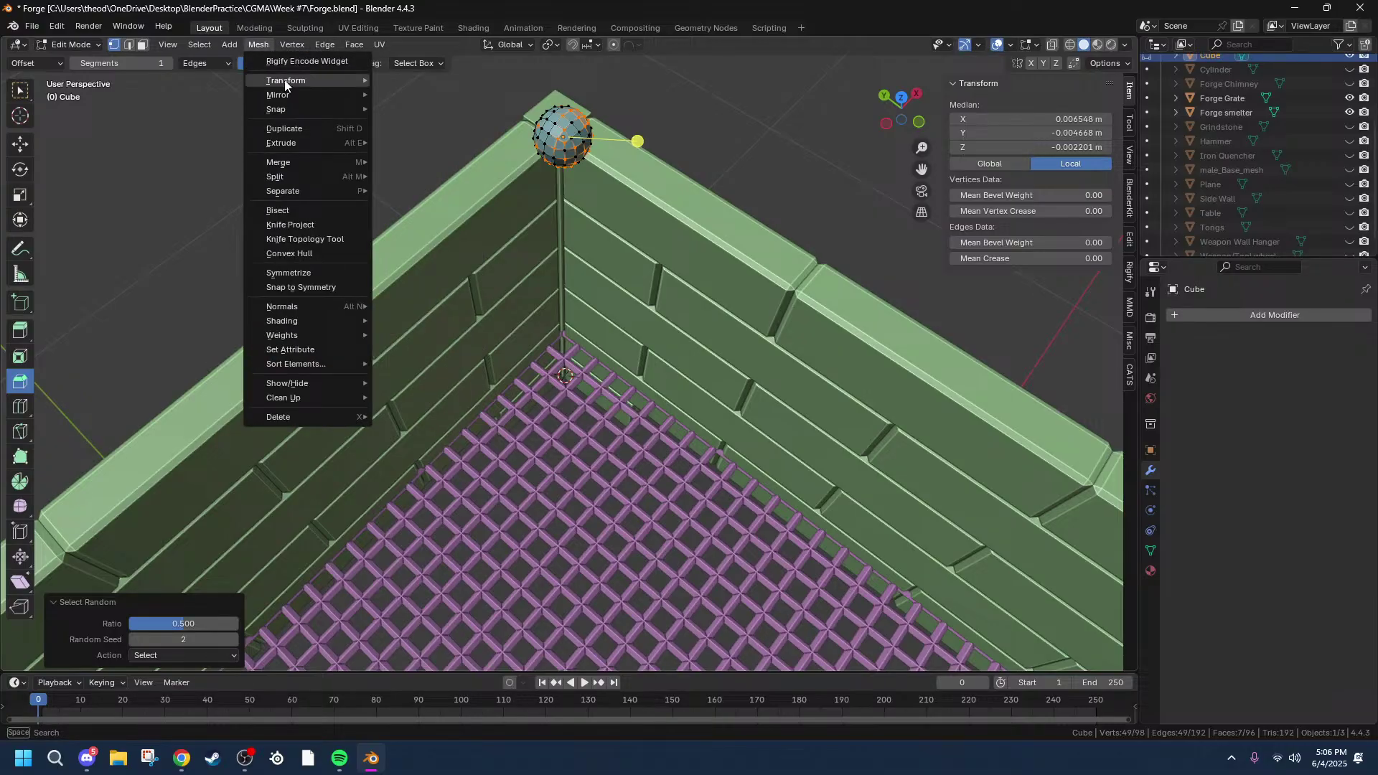
mouse_move(284, 80)
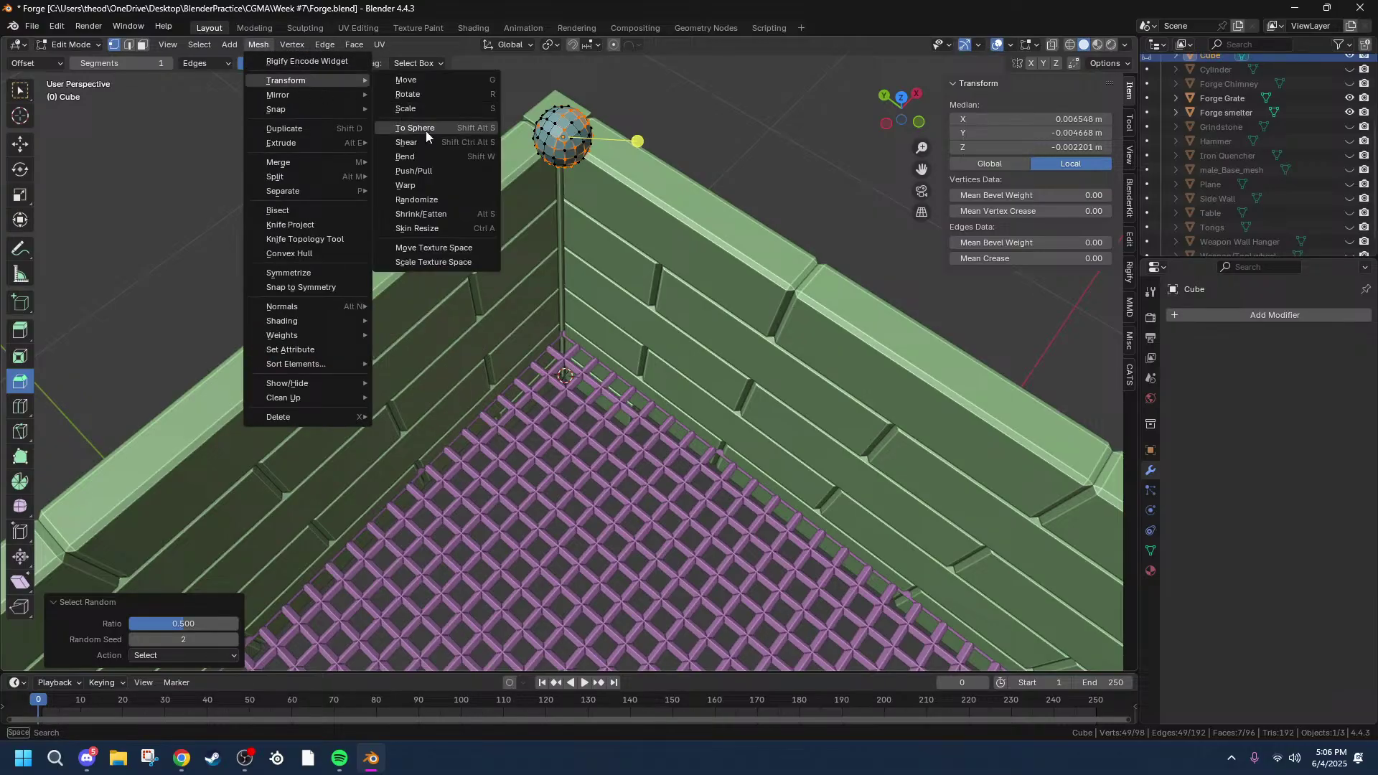
click(420, 203)
middle_drag(498, 194, 650, 203)
drag(194, 608, 178, 608)
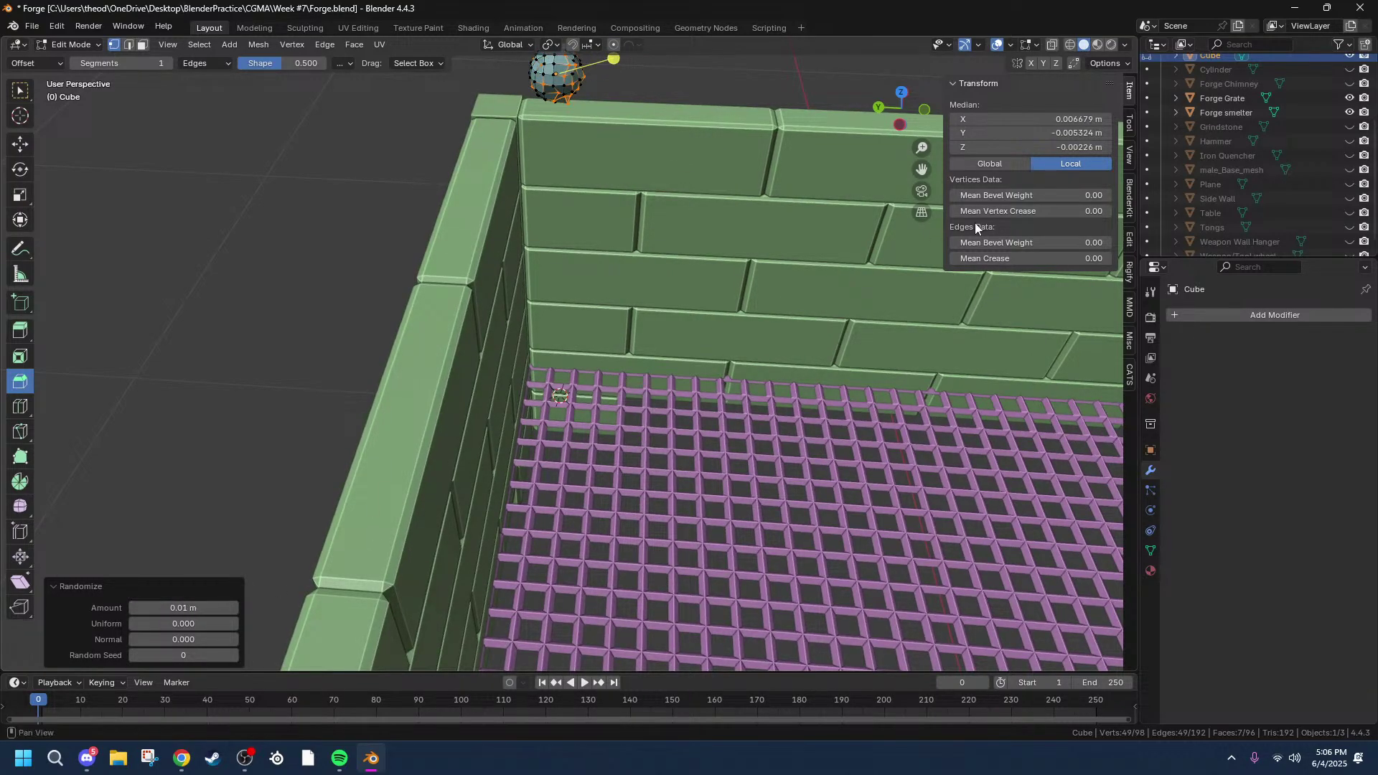
mouse_move(921, 169)
mouse_down()
mouse_move(919, 184)
mouse_move(920, 172)
mouse_up()
scroll(594, 298, up, 6)
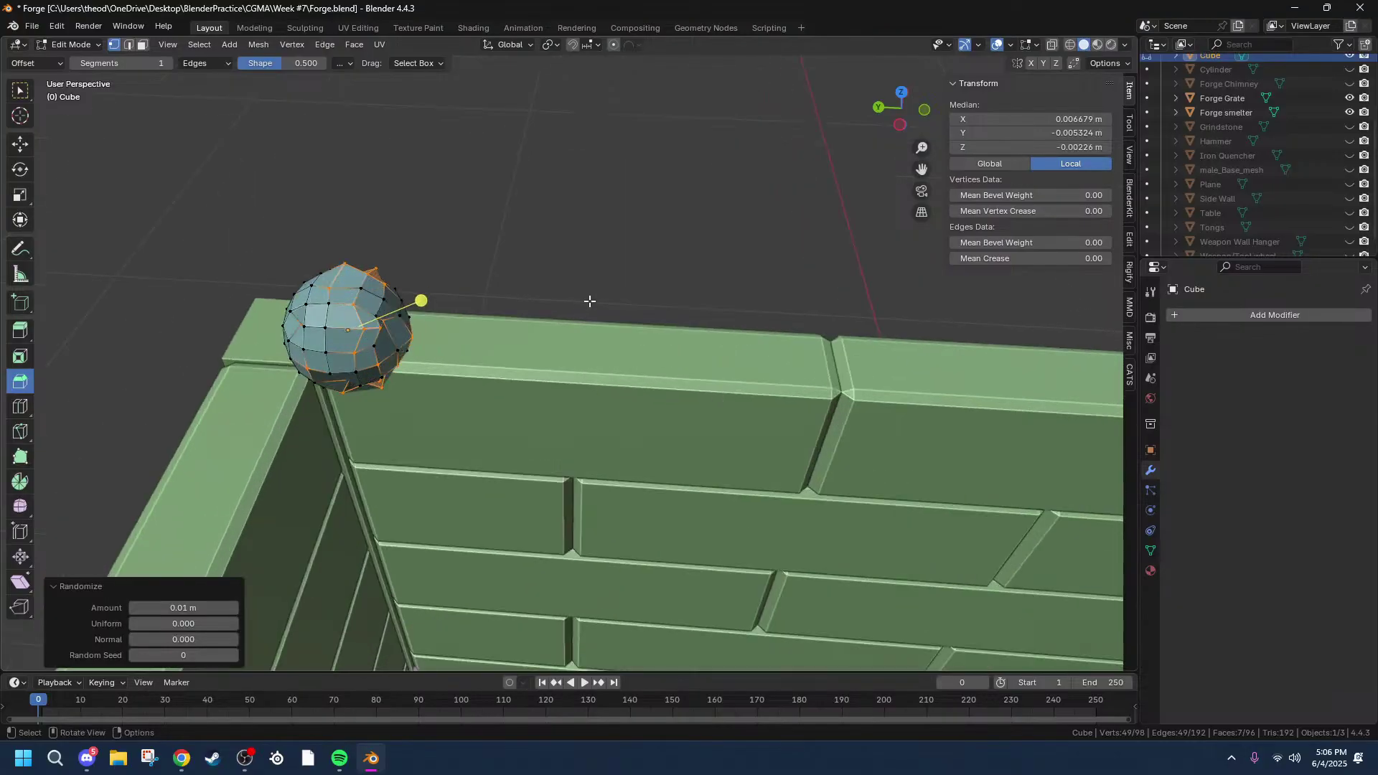
middle_drag(566, 309, 596, 310)
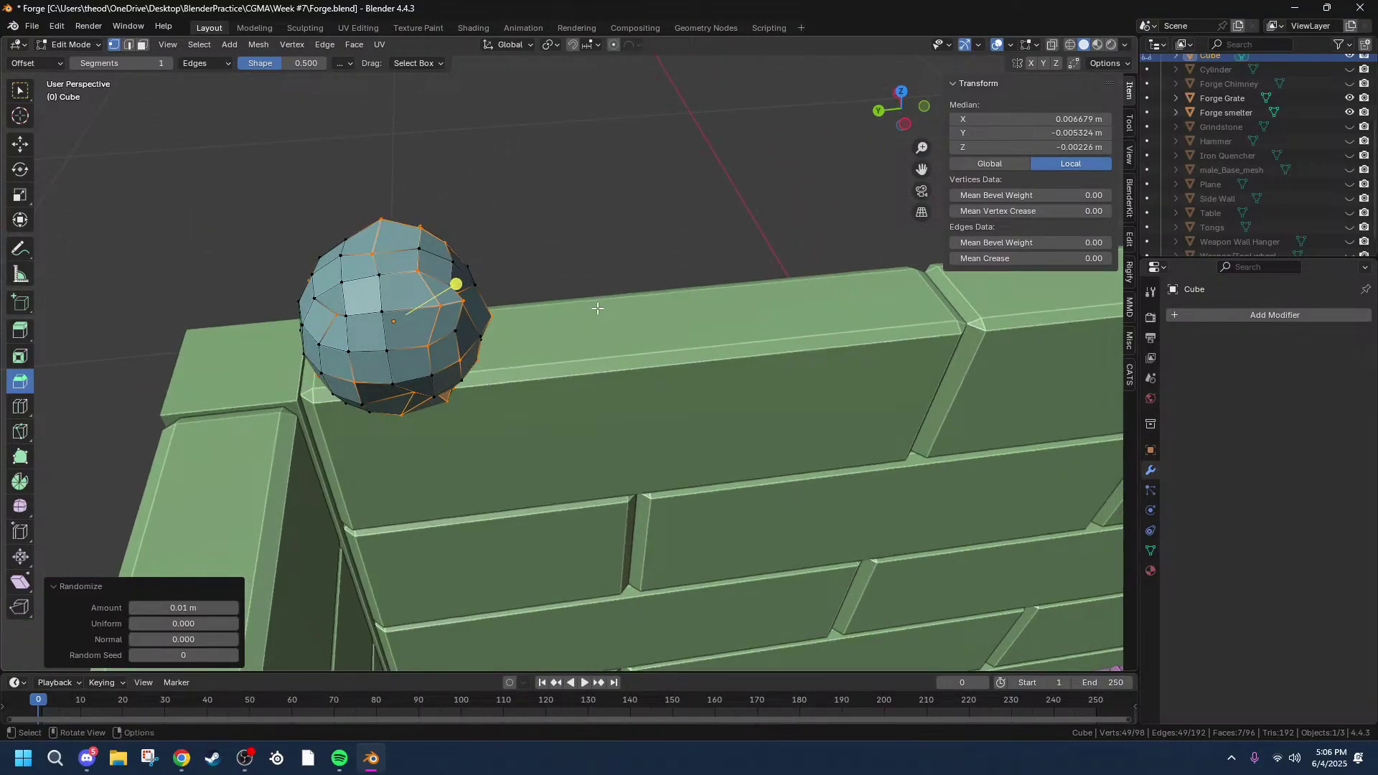
mouse_move(567, 428)
middle_down()
mouse_move(610, 491)
mouse_move(584, 435)
middle_up()
scroll(539, 395, up, 3)
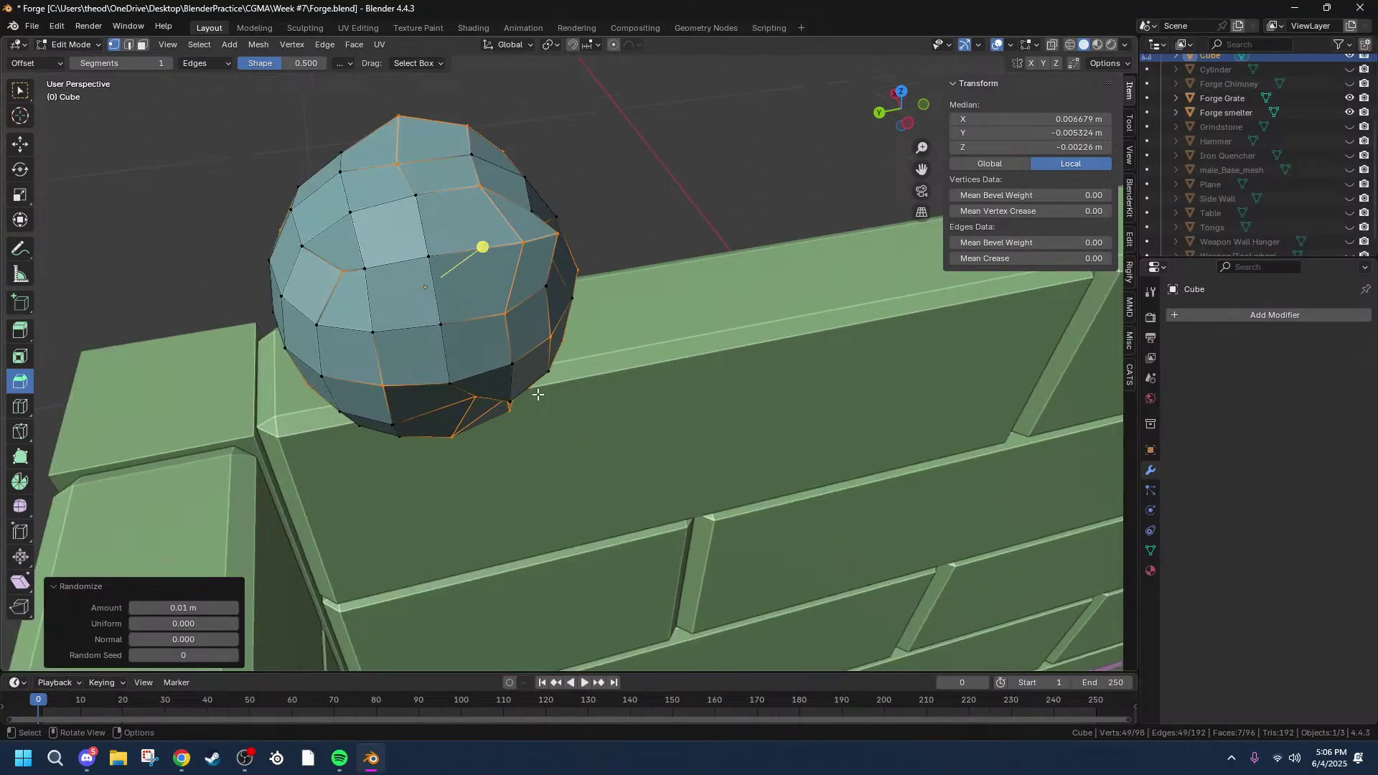
mouse_move(197, 621)
mouse_down()
mouse_move(281, 621)
mouse_move(174, 622)
mouse_up()
mouse_move(803, 334)
middle_down()
mouse_move(774, 287)
mouse_move(788, 329)
middle_up()
Step: Undo the vertex randomization, select the whole mesh and apply Checker Deselect to keep every other vertex
key(ctrl+z)
mouse_move(498, 154)
middle_down()
mouse_move(523, 178)
mouse_move(513, 162)
middle_up()
key(a)
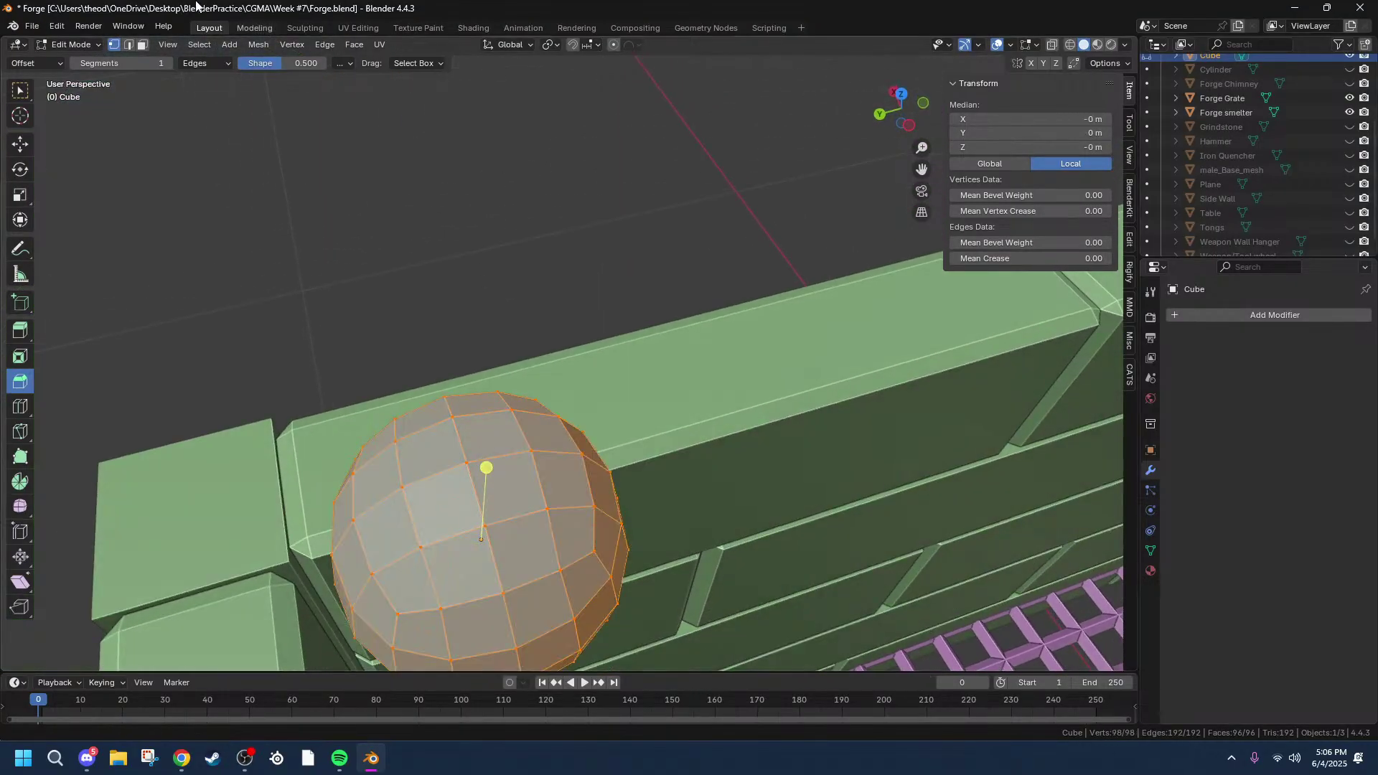
click(198, 45)
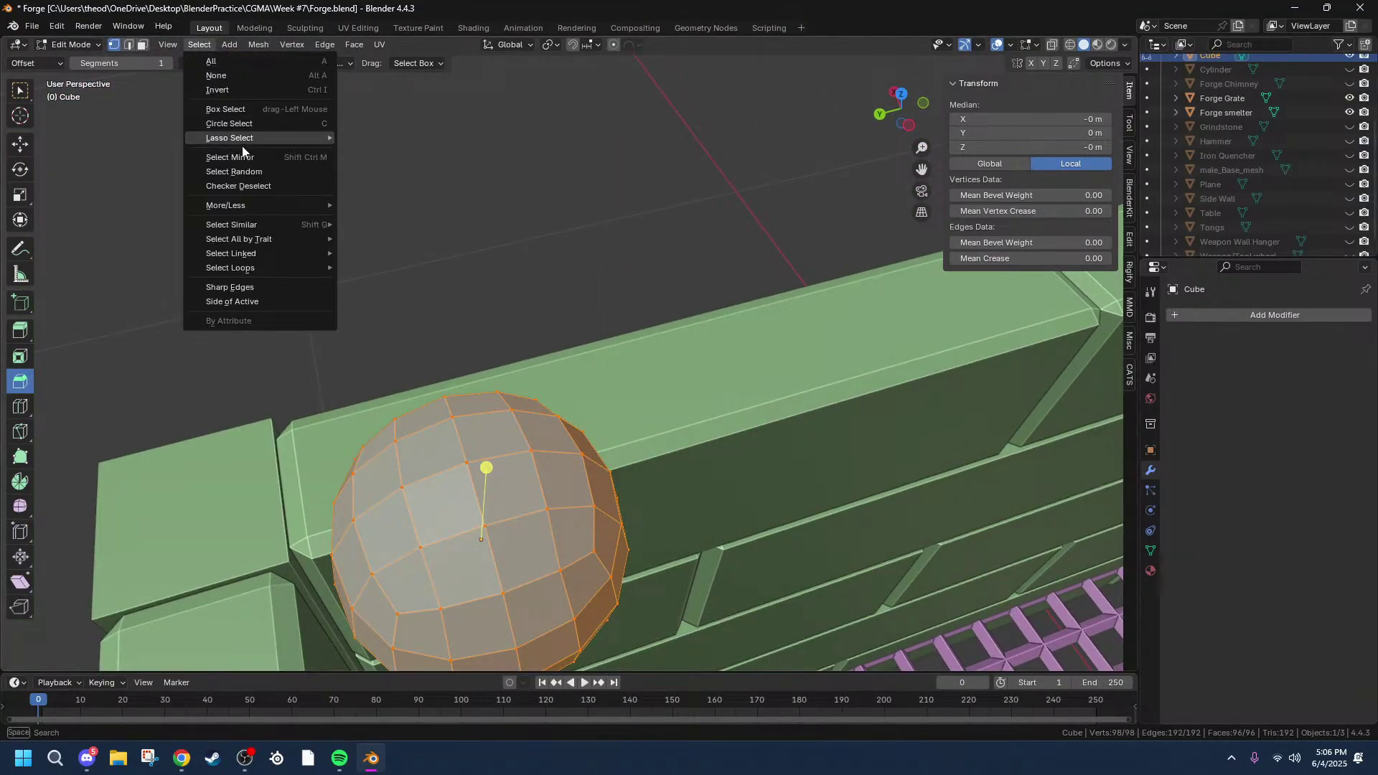
click(251, 188)
middle_drag(624, 357, 610, 337)
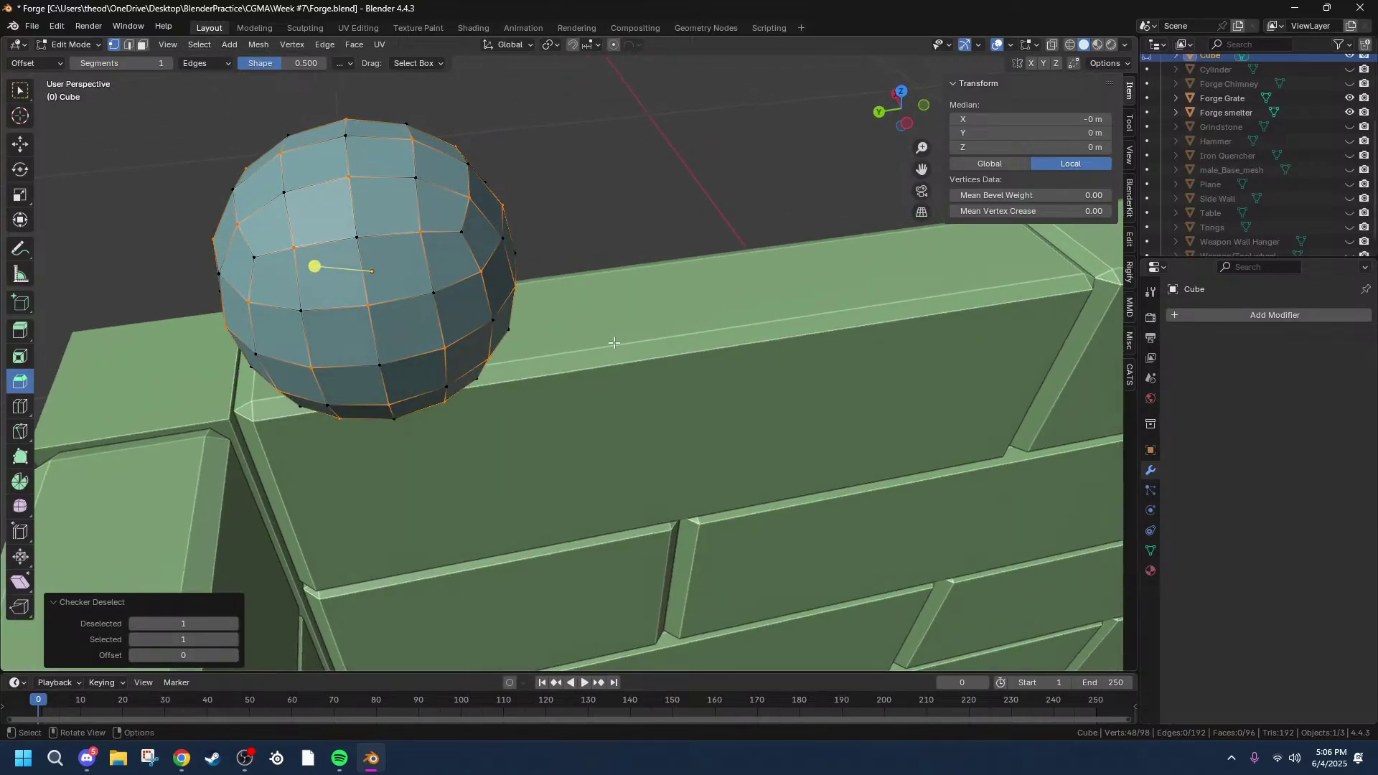
scroll(431, 191, down, 3)
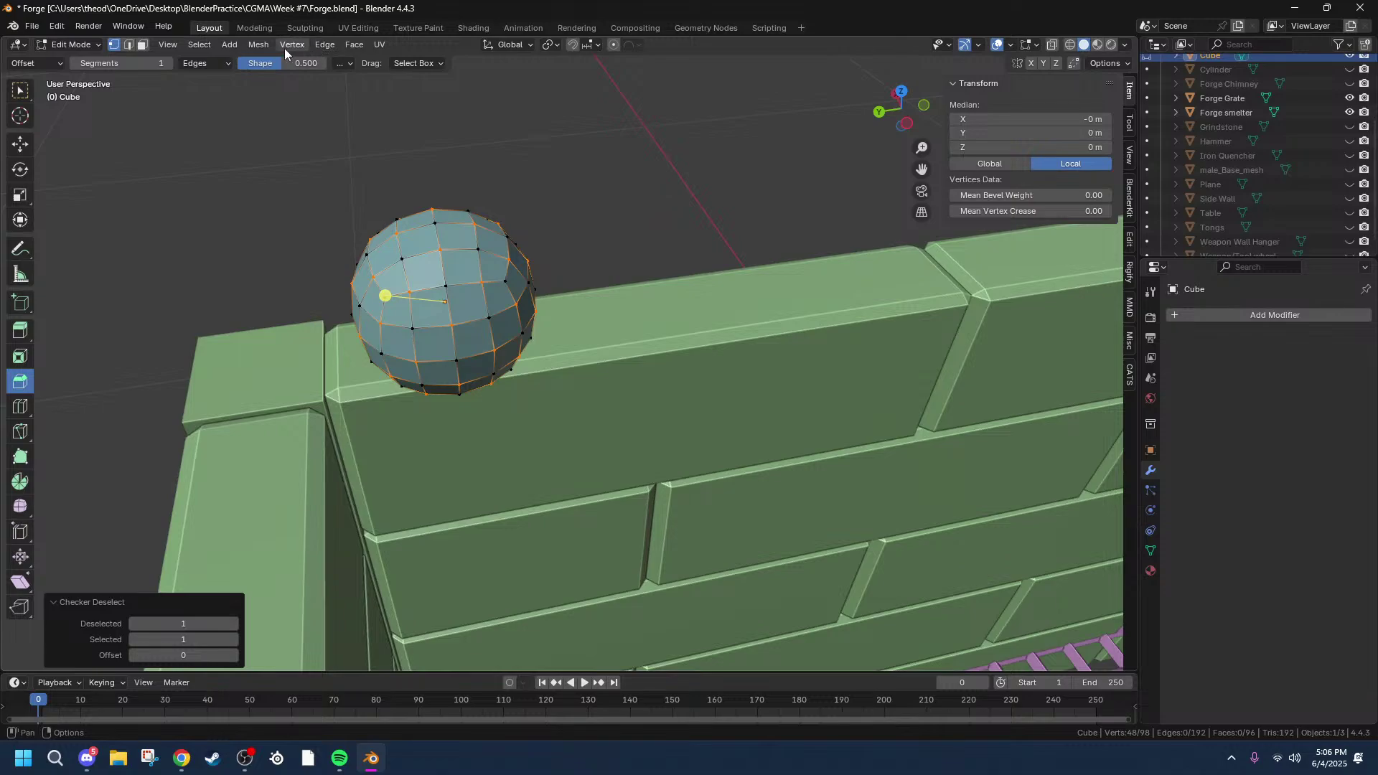
Step: Scale the alternating vertices outward by about 1.12 and undo the extra adjustment made after it
key(s)
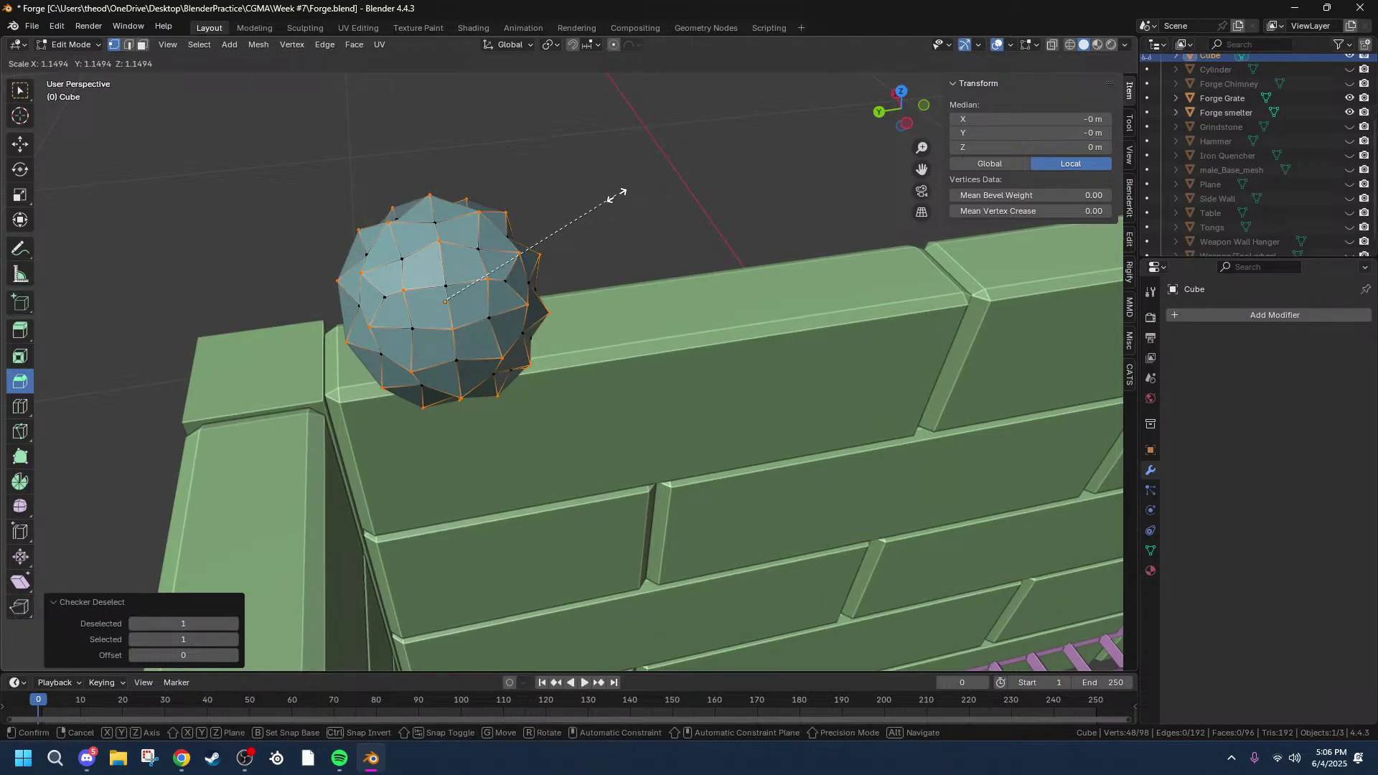
click(608, 197)
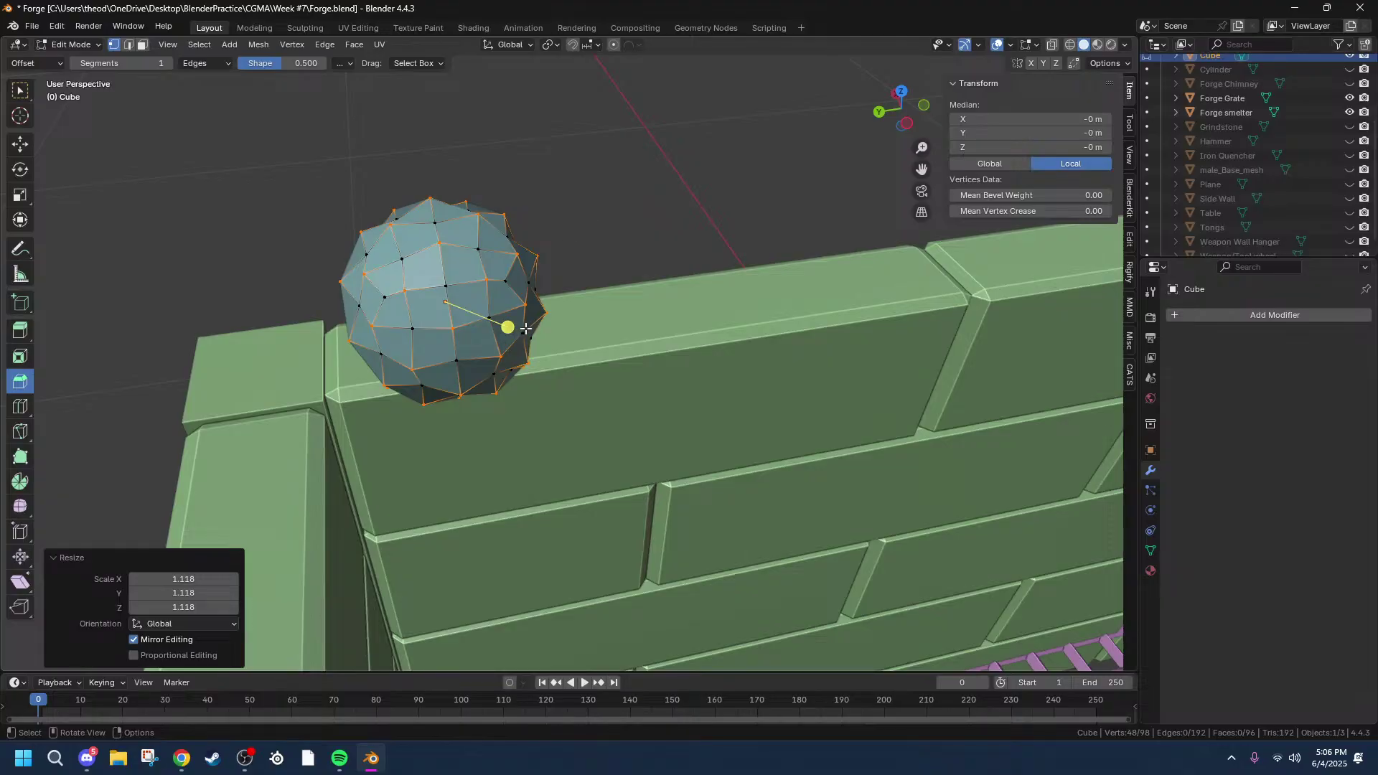
drag(508, 327, 606, 369)
key(ctrl+z)
Step: Bevel the selected vertices with a width of about 0.008 m and one segment
click(260, 44)
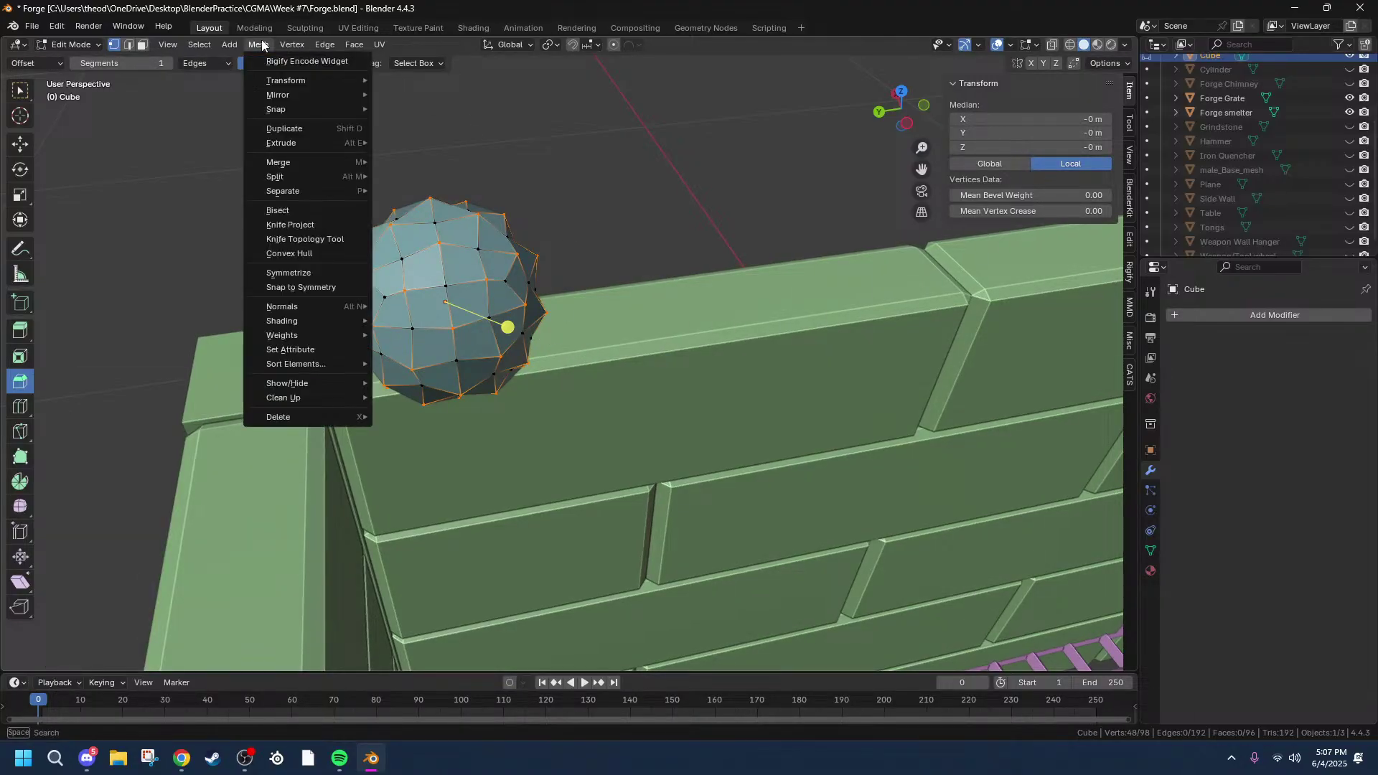
mouse_move(293, 43)
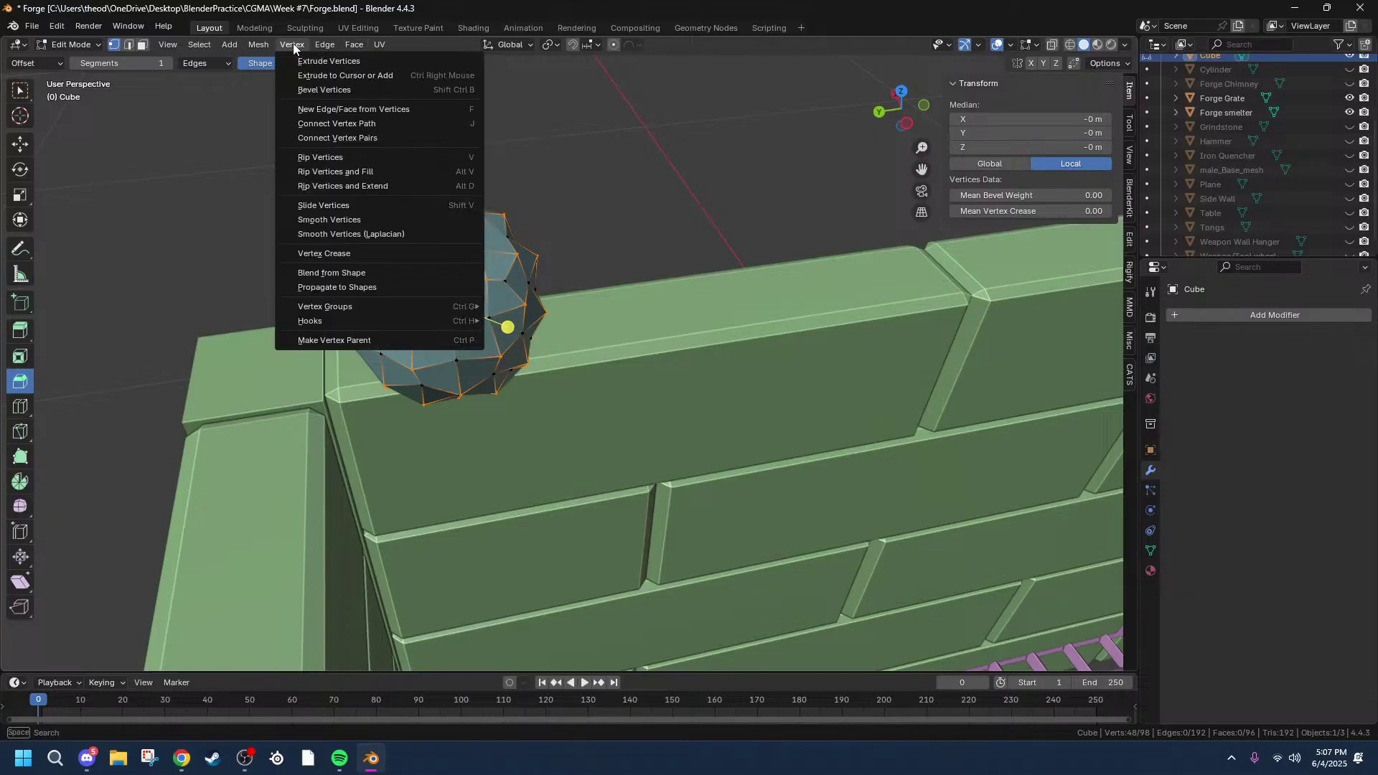
click(330, 91)
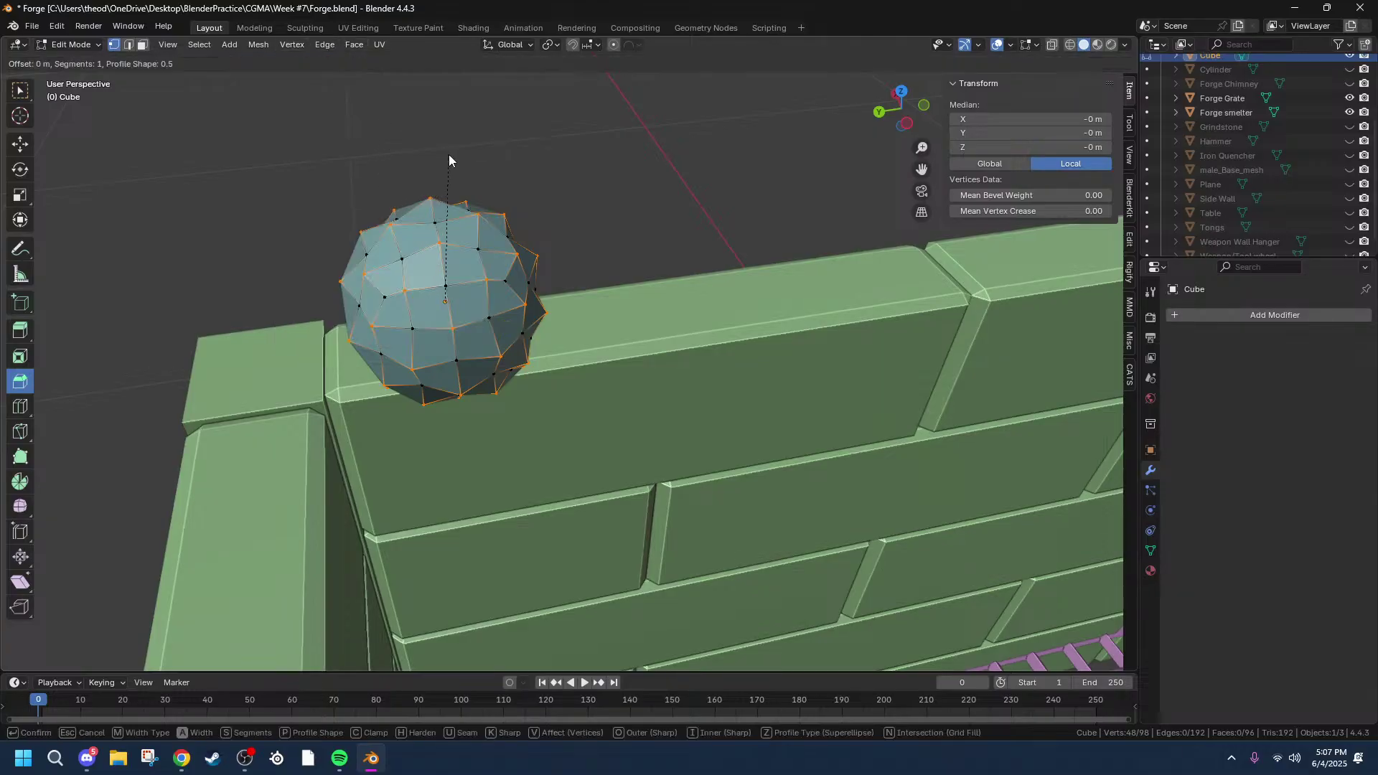
click(674, 183)
middle_drag(657, 226, 669, 221)
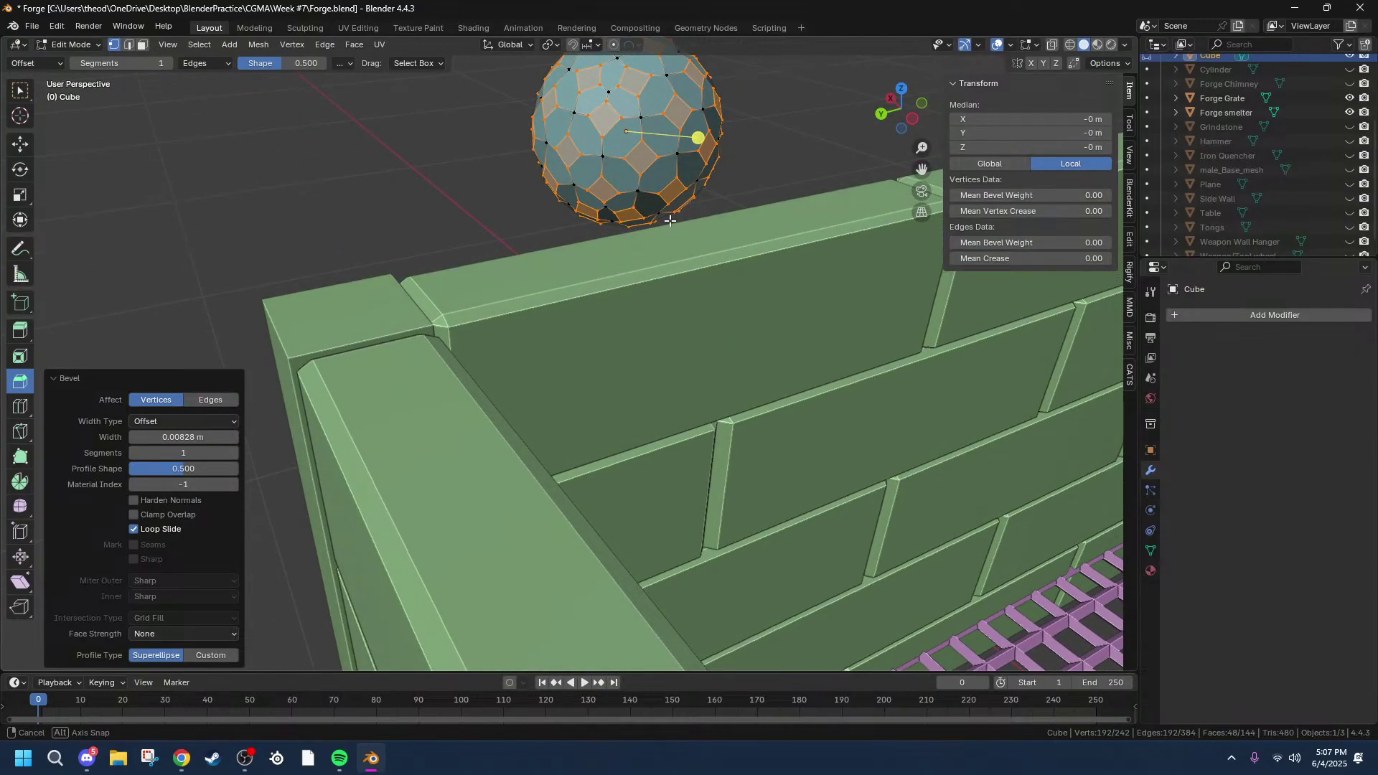
Step: Undo the vertex edits and the applied subdivision to restore the plain cube in Object Mode
key(ctrl+z)
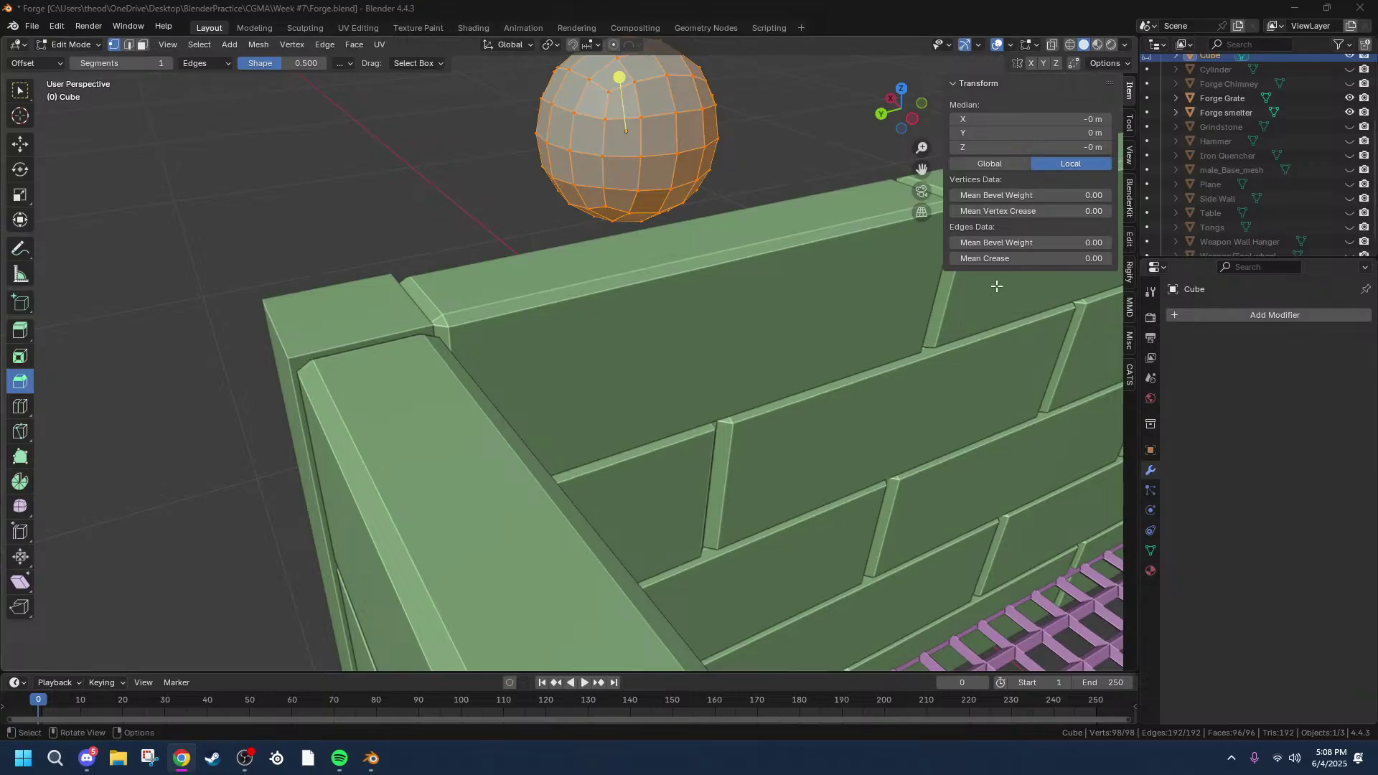
middle_drag(900, 267, 744, 318)
mouse_move(638, 353)
middle_down()
mouse_move(691, 361)
mouse_move(661, 338)
middle_up()
key(ctrl+z)
key(a)
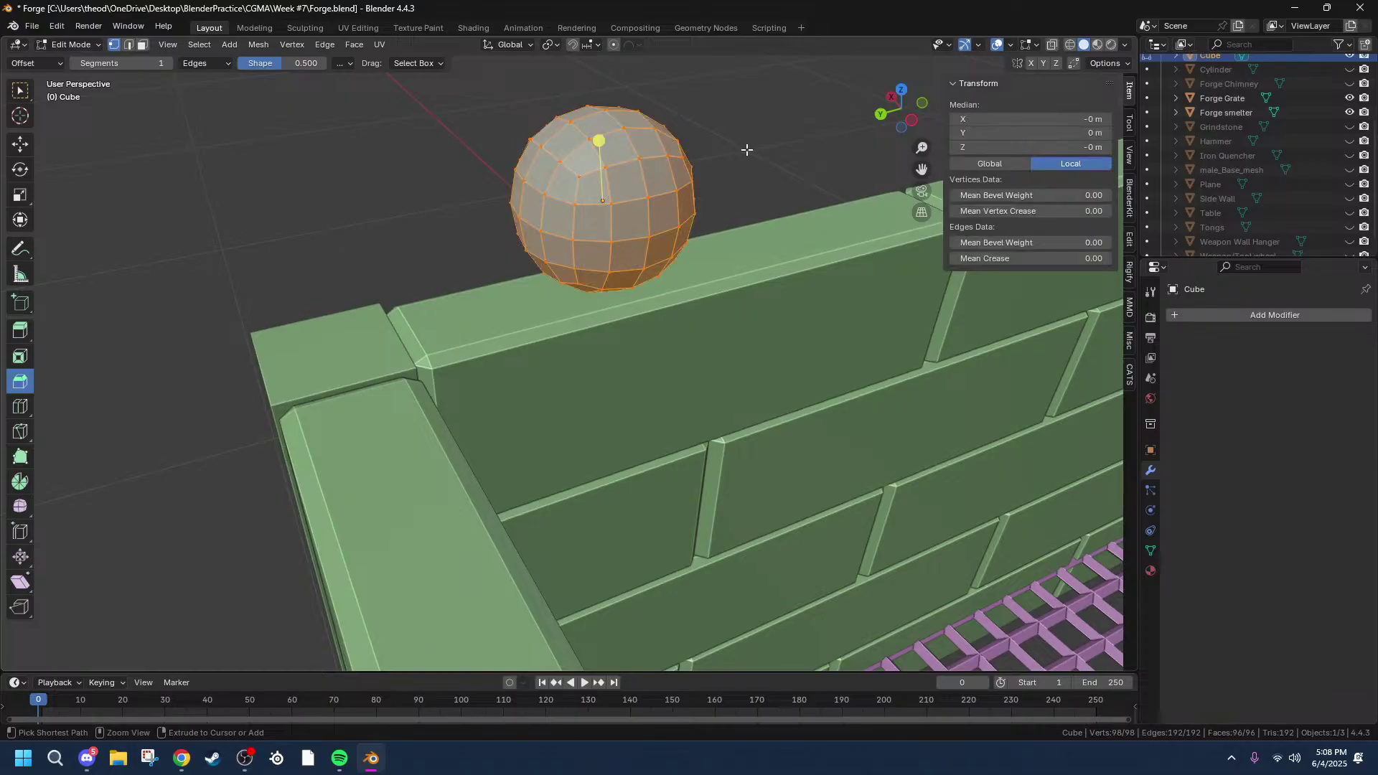
key(Tab)
key(ctrl+2)
key(ctrl+z)
key(ctrl+z)
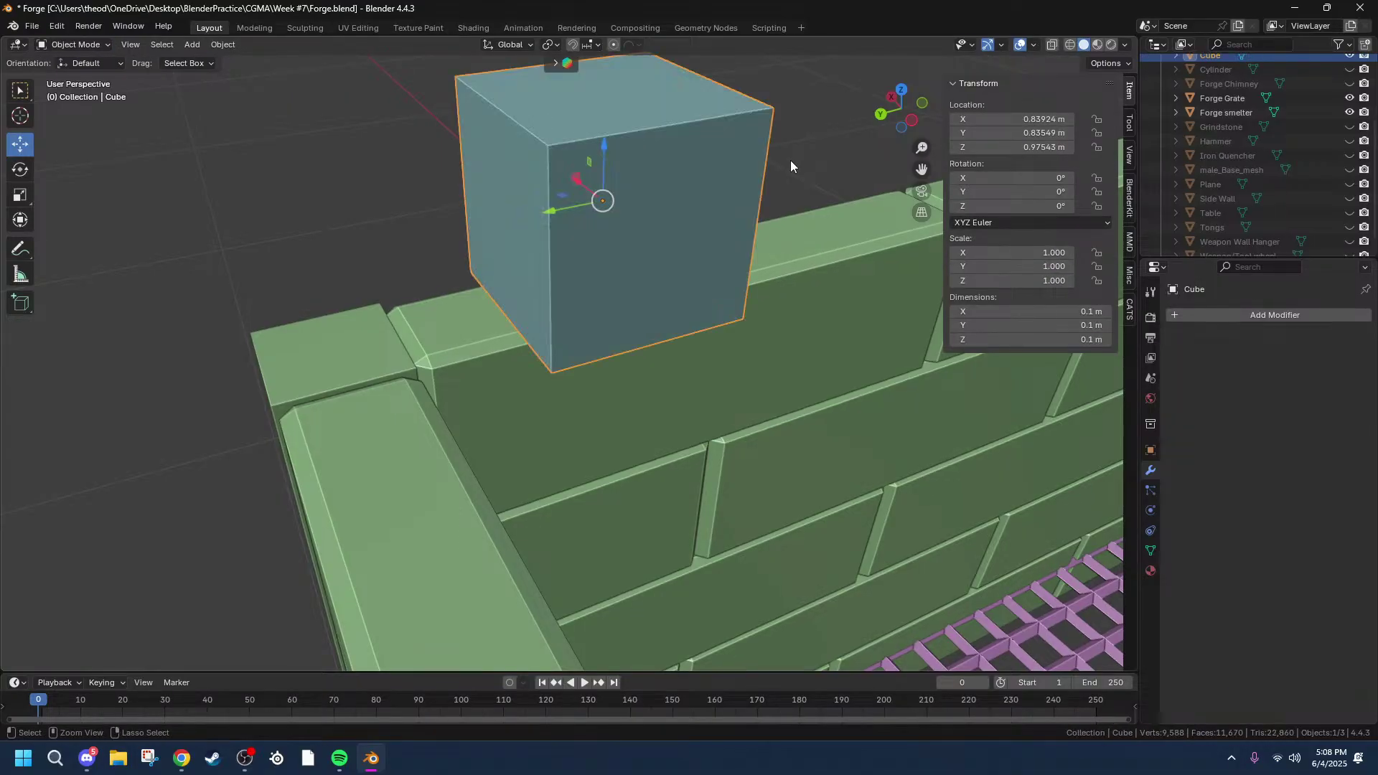
Step: Undo the cube's upward move, its resizing and its creation, leaving only the smelter and grate
middle_drag(860, 251, 836, 287)
key(ctrl+z)
middle_drag(507, 317, 563, 467)
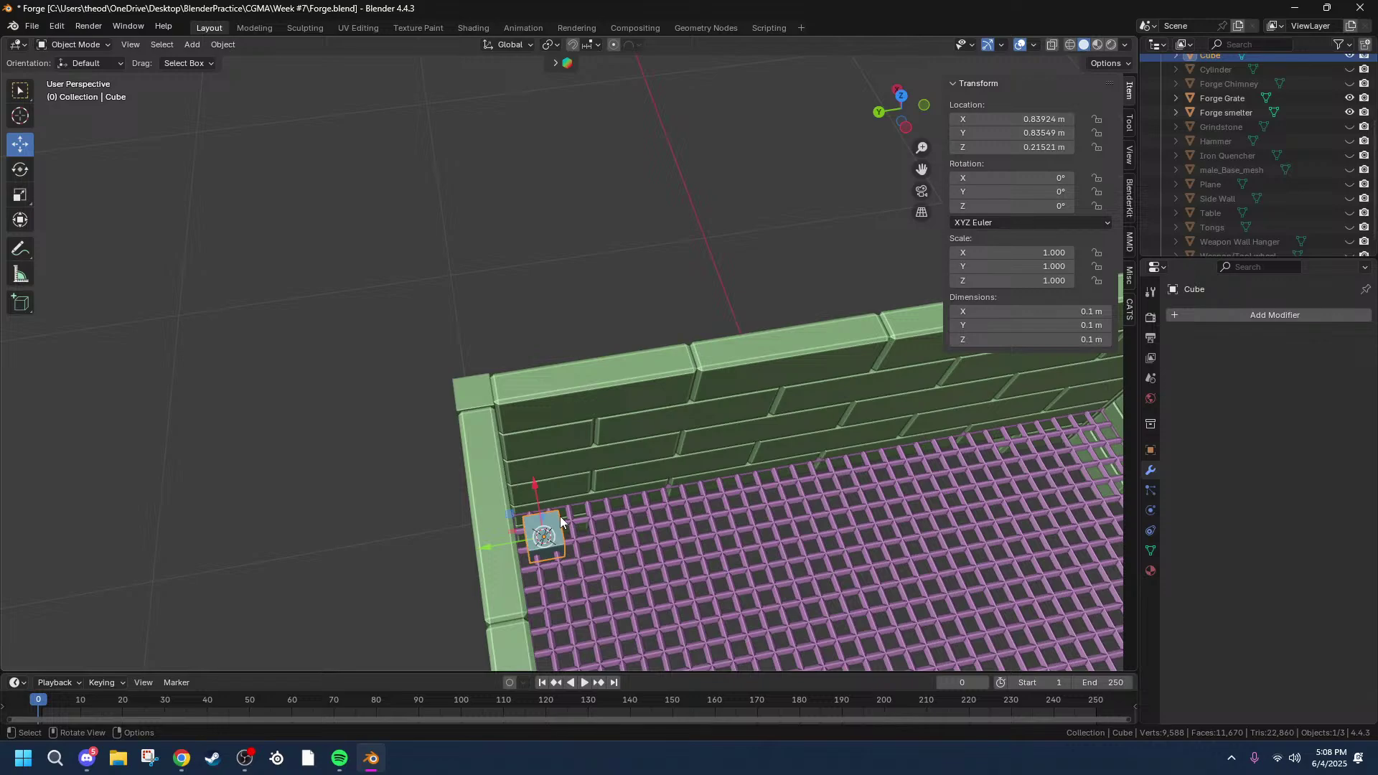
key(ctrl+z)
key(ctrl+z)
key(ctrl+shift+z)
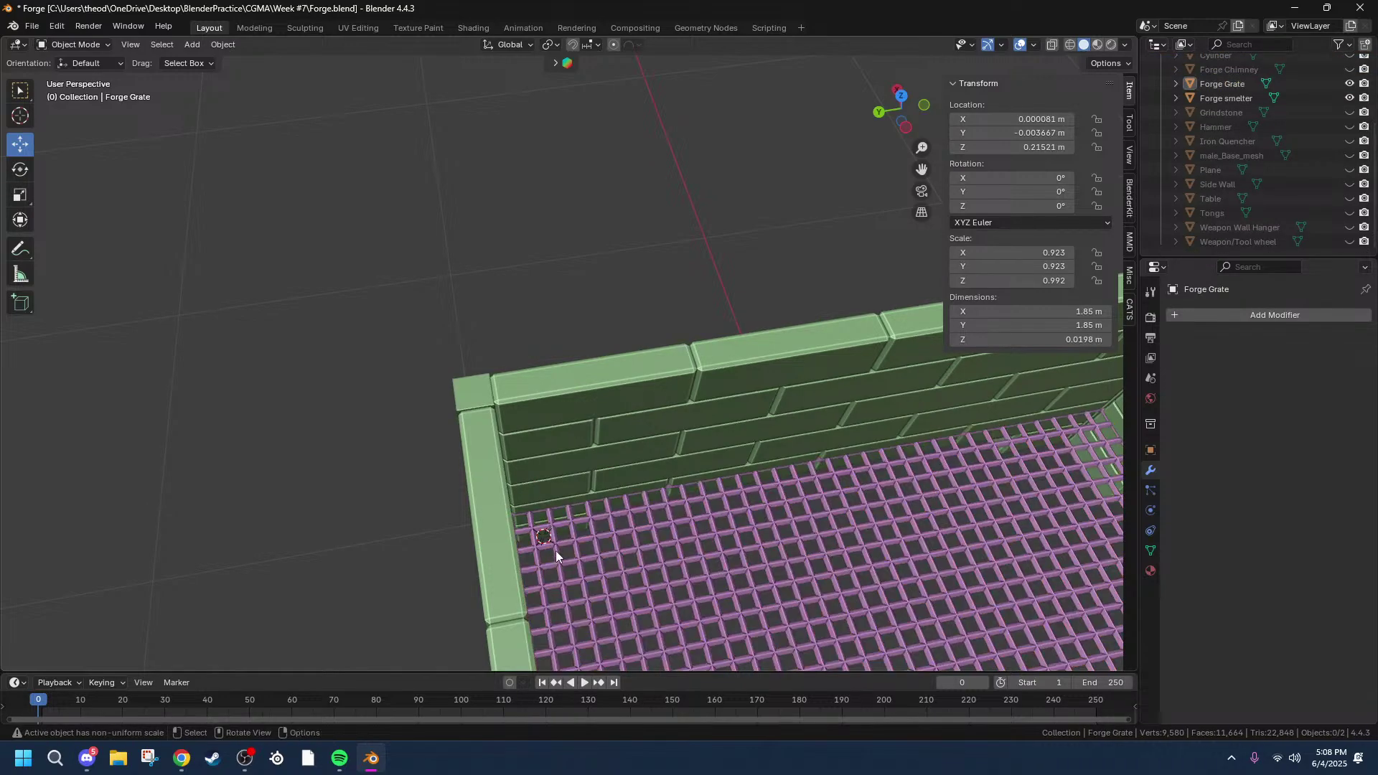
Step: Add an ico sphere at the corner of the grate with a radius of 0.06 m
click(593, 538)
click(288, 435)
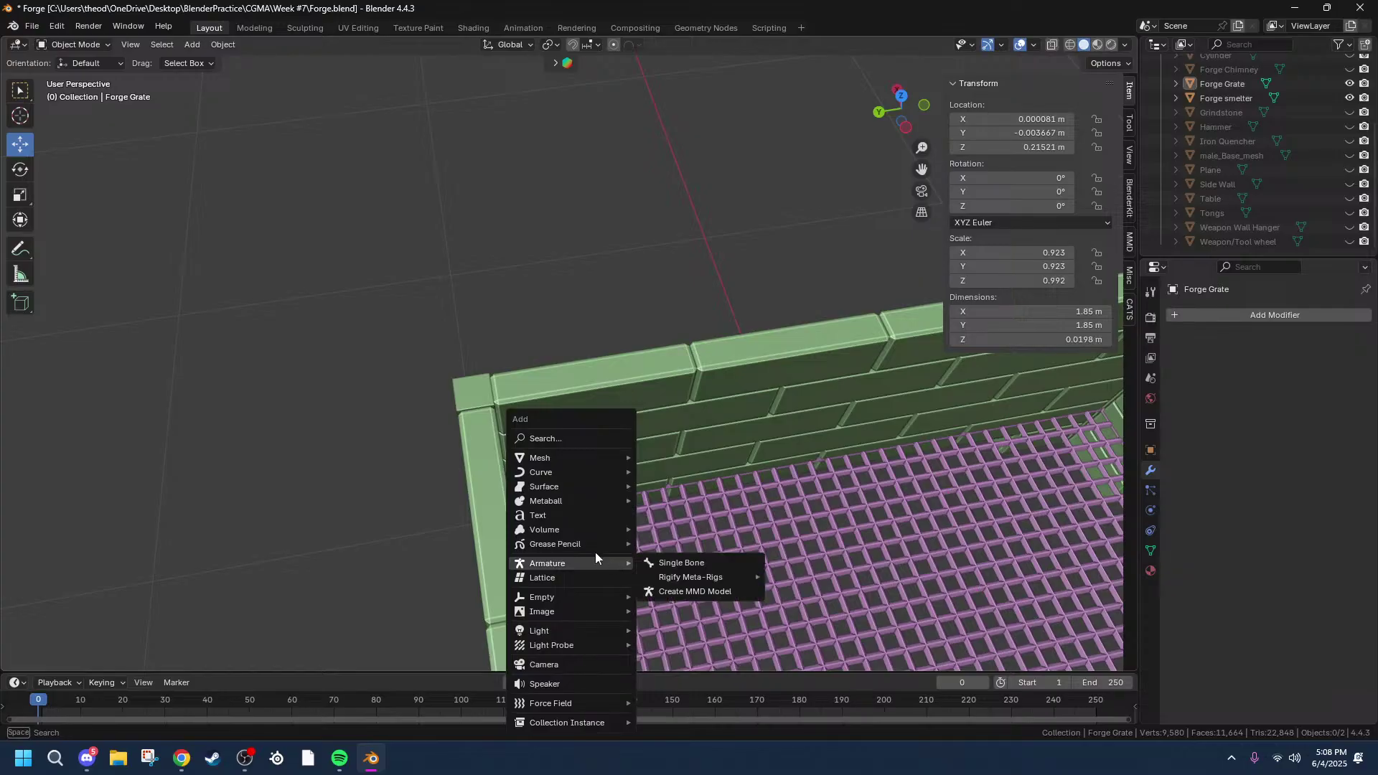
mouse_move(551, 459)
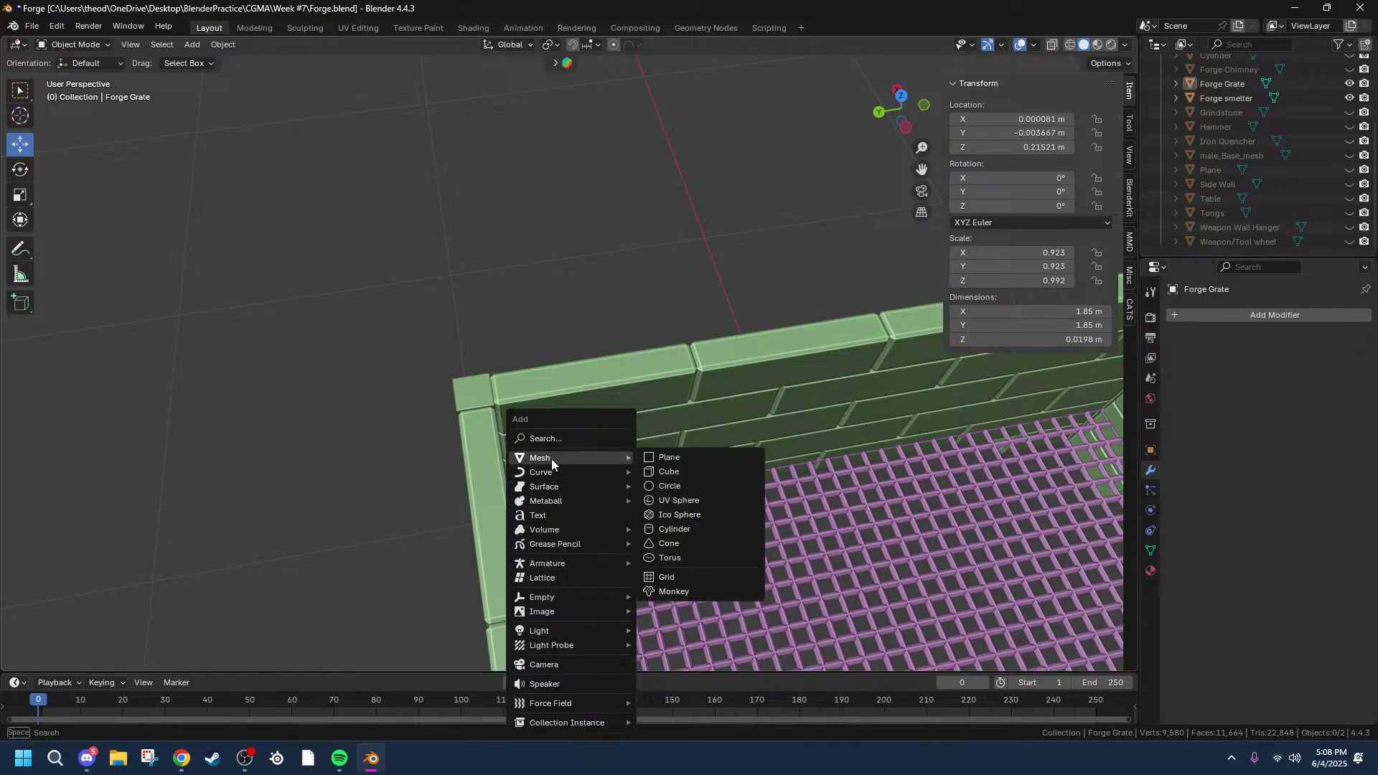
click(679, 515)
scroll(721, 531, up, 6)
scroll(724, 423, down, 5)
middle_drag(713, 438, 718, 503)
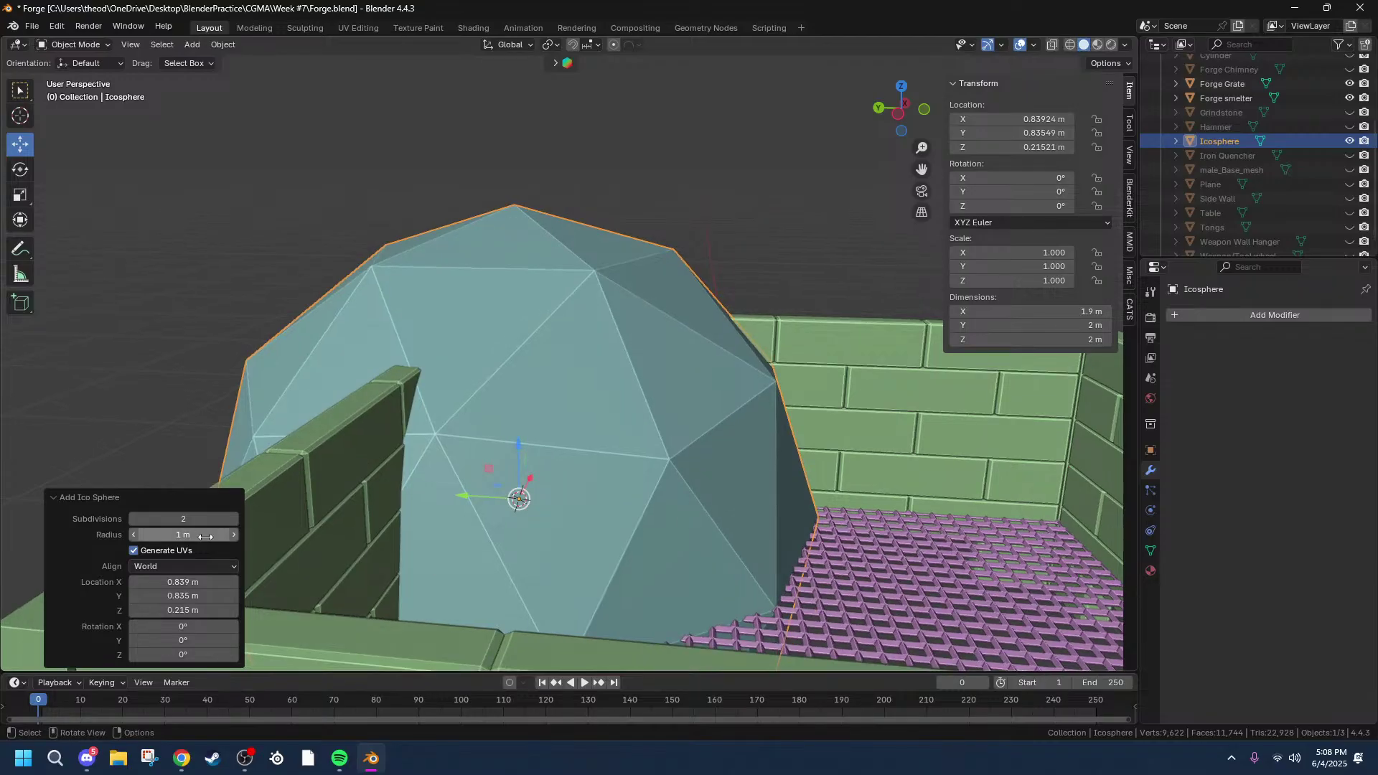
drag(184, 535, 1222, 537)
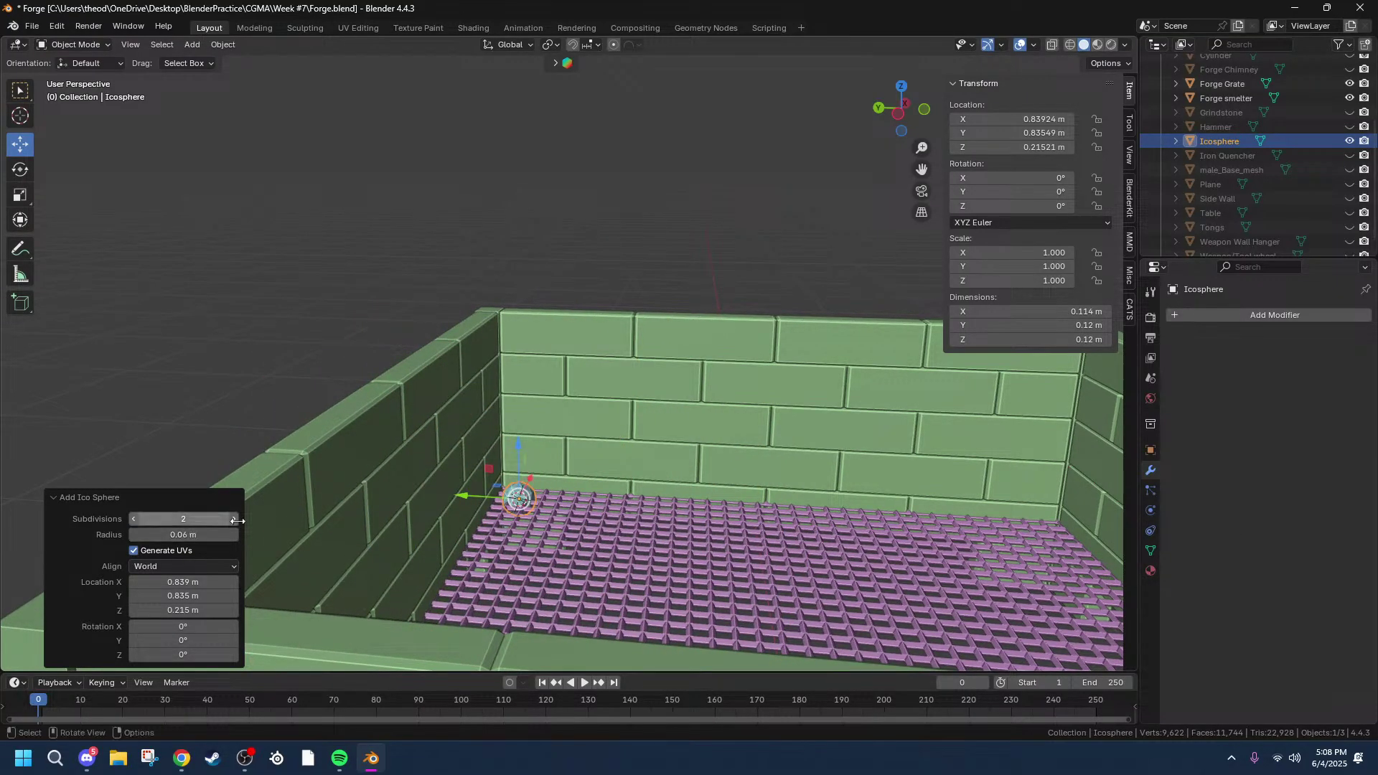
Step: Try the new ico sphere with one subdivision and set its subdivisions back to 2
scroll(420, 436, up, 4)
drag(204, 516, 196, 517)
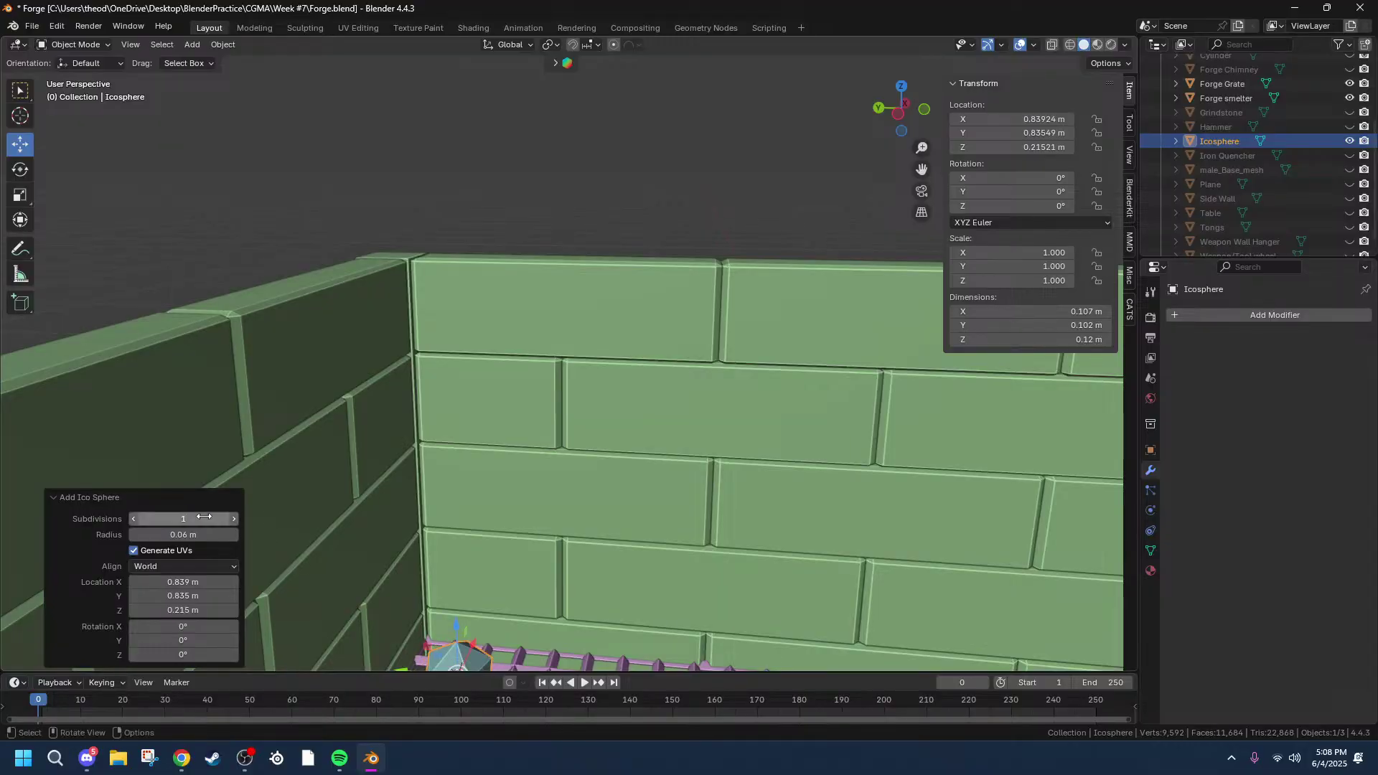
scroll(368, 538, down, 3)
middle_drag(368, 539, 488, 529)
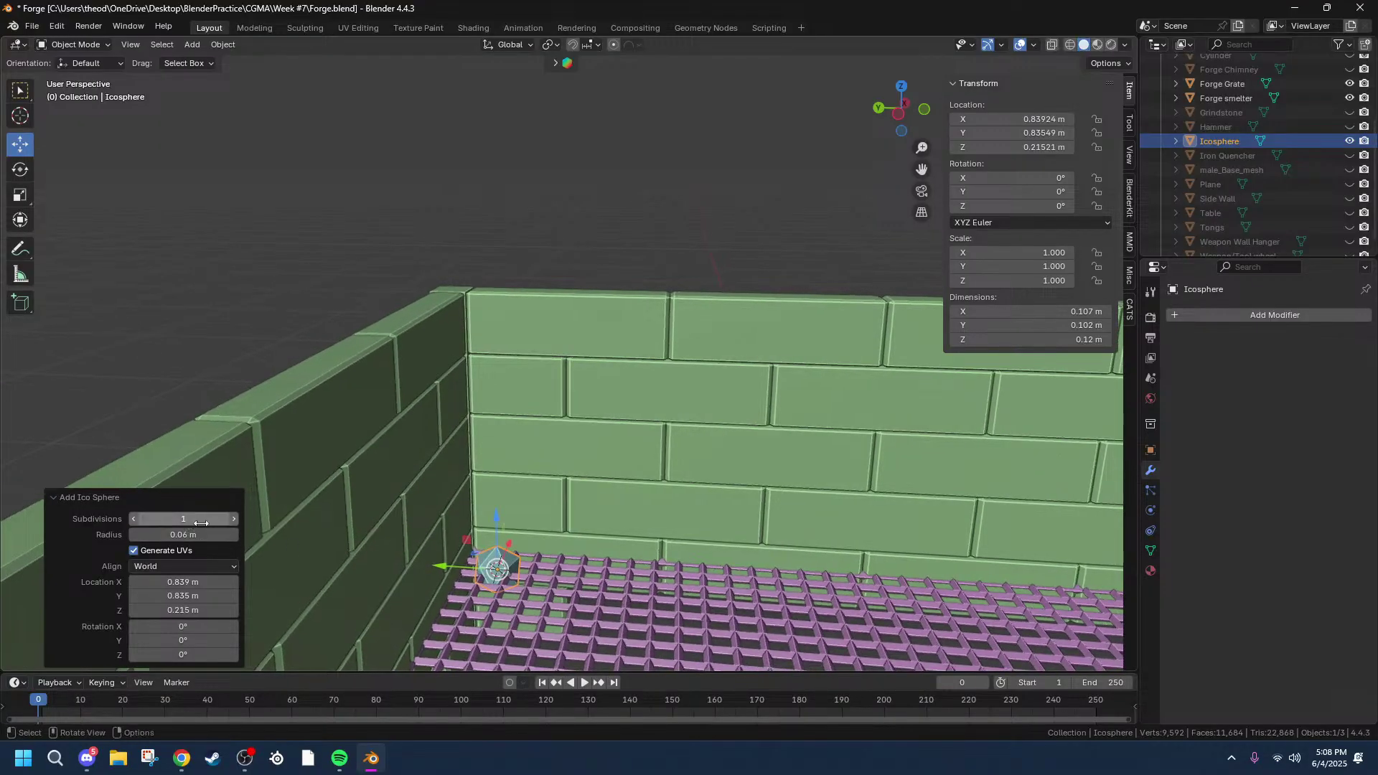
mouse_move(215, 518)
mouse_down()
mouse_move(256, 525)
mouse_move(214, 522)
mouse_up()
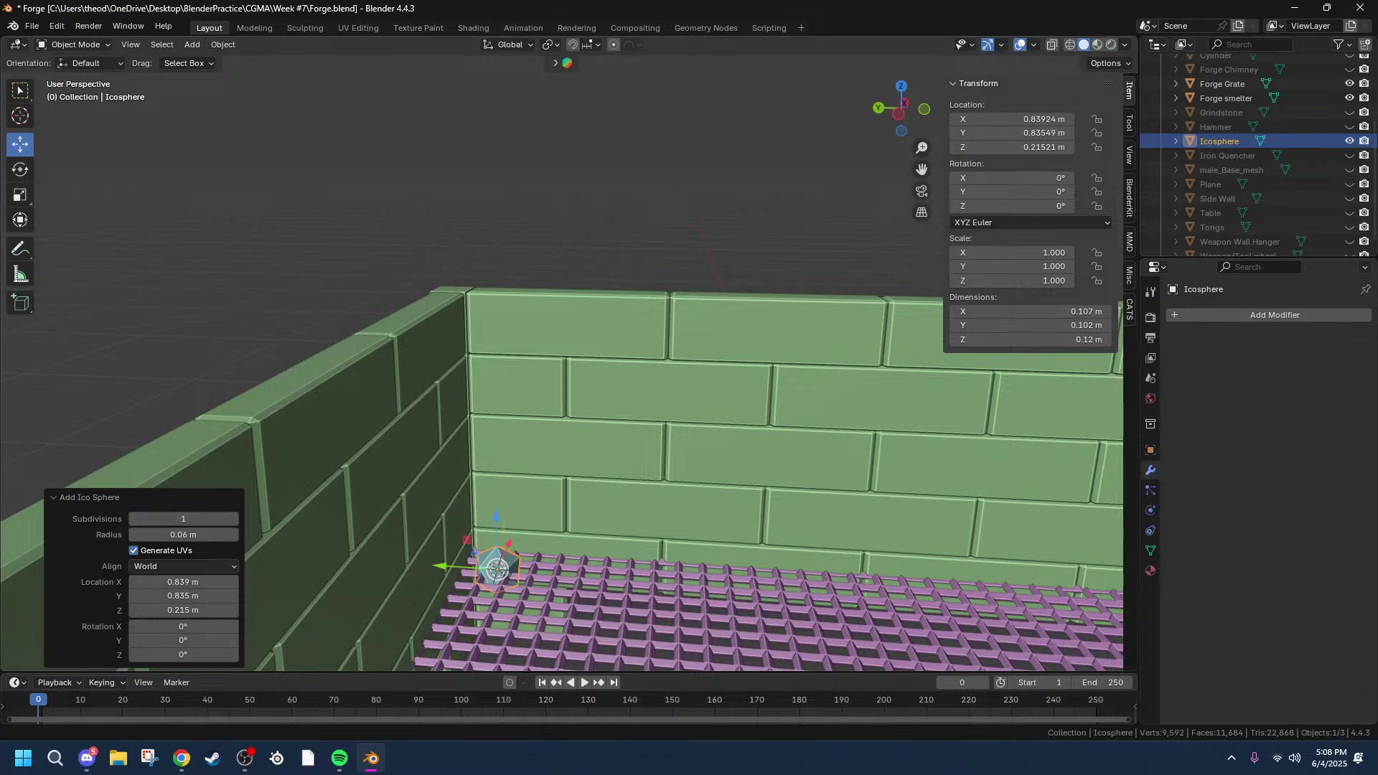
key(alt+Tab)
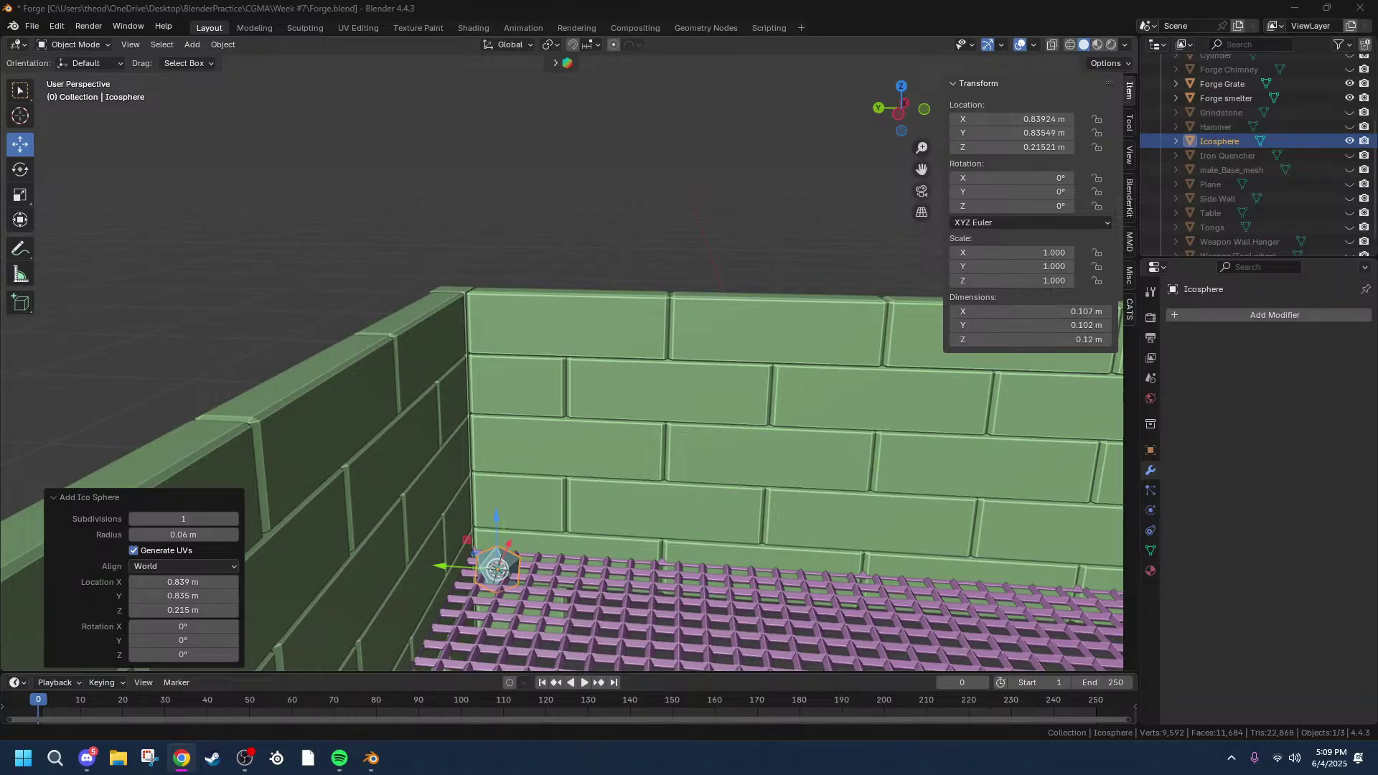
drag(205, 518, 214, 517)
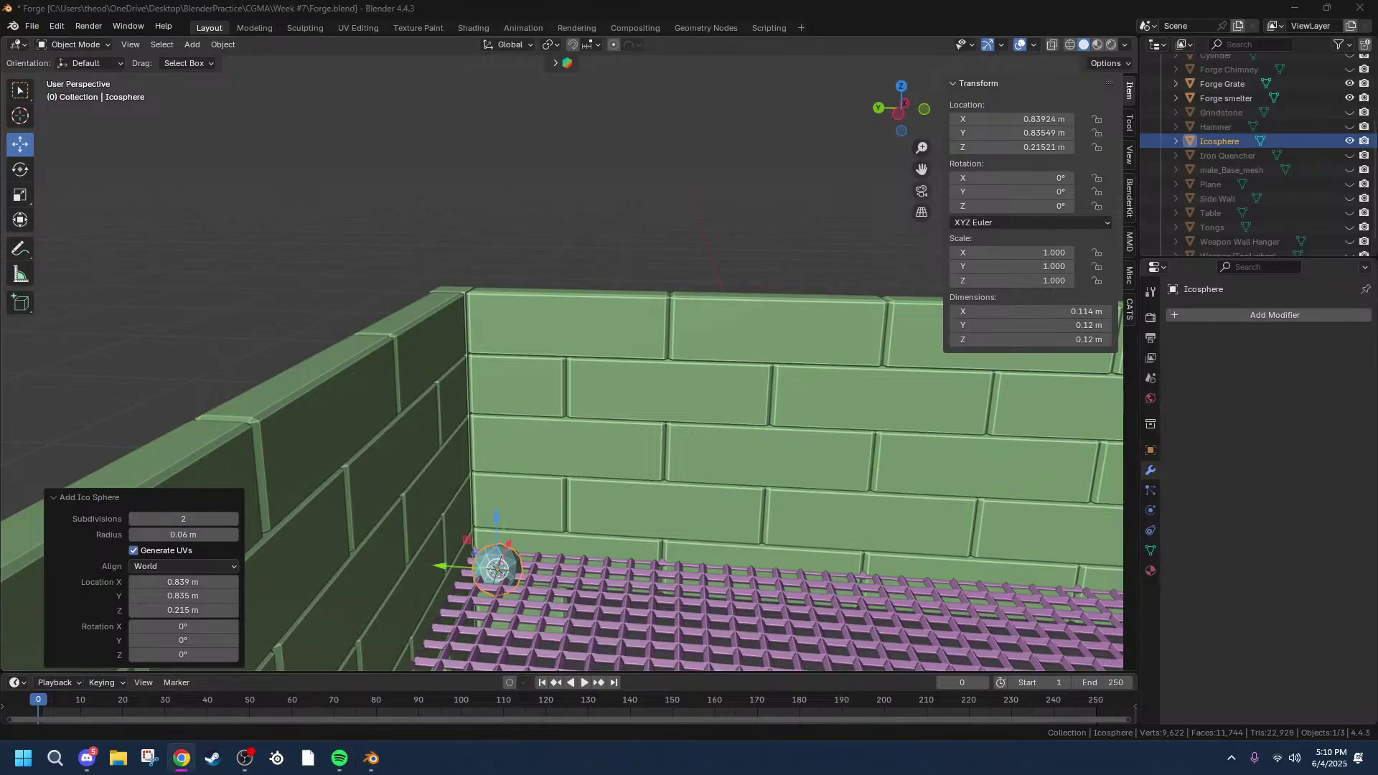
Step: Move the ico sphere straight up by about 0.99 m, above the smelter walls
middle_drag(894, 509, 764, 483)
key(g)
key(z)
click(584, 70)
middle_drag(584, 71, 515, 217)
key(Tab)
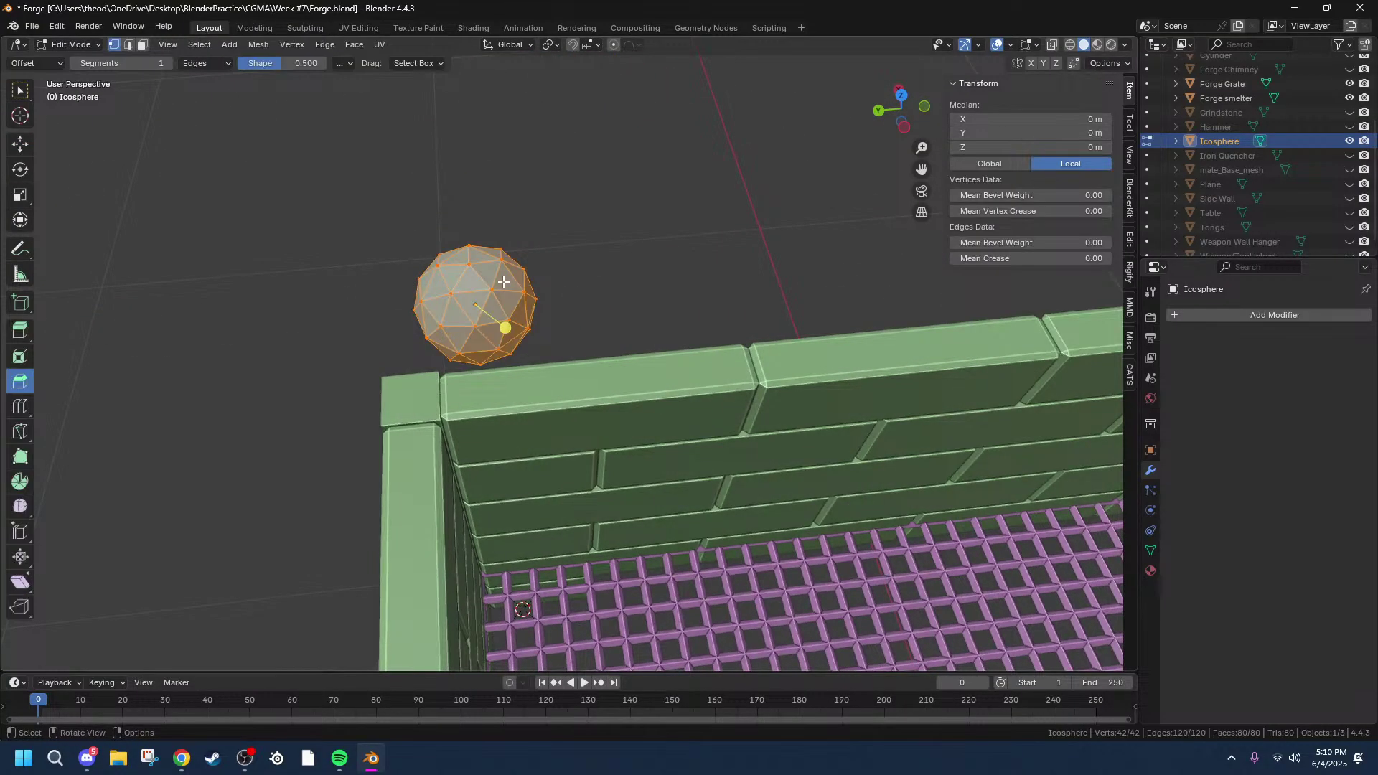
key(ctrl+b)
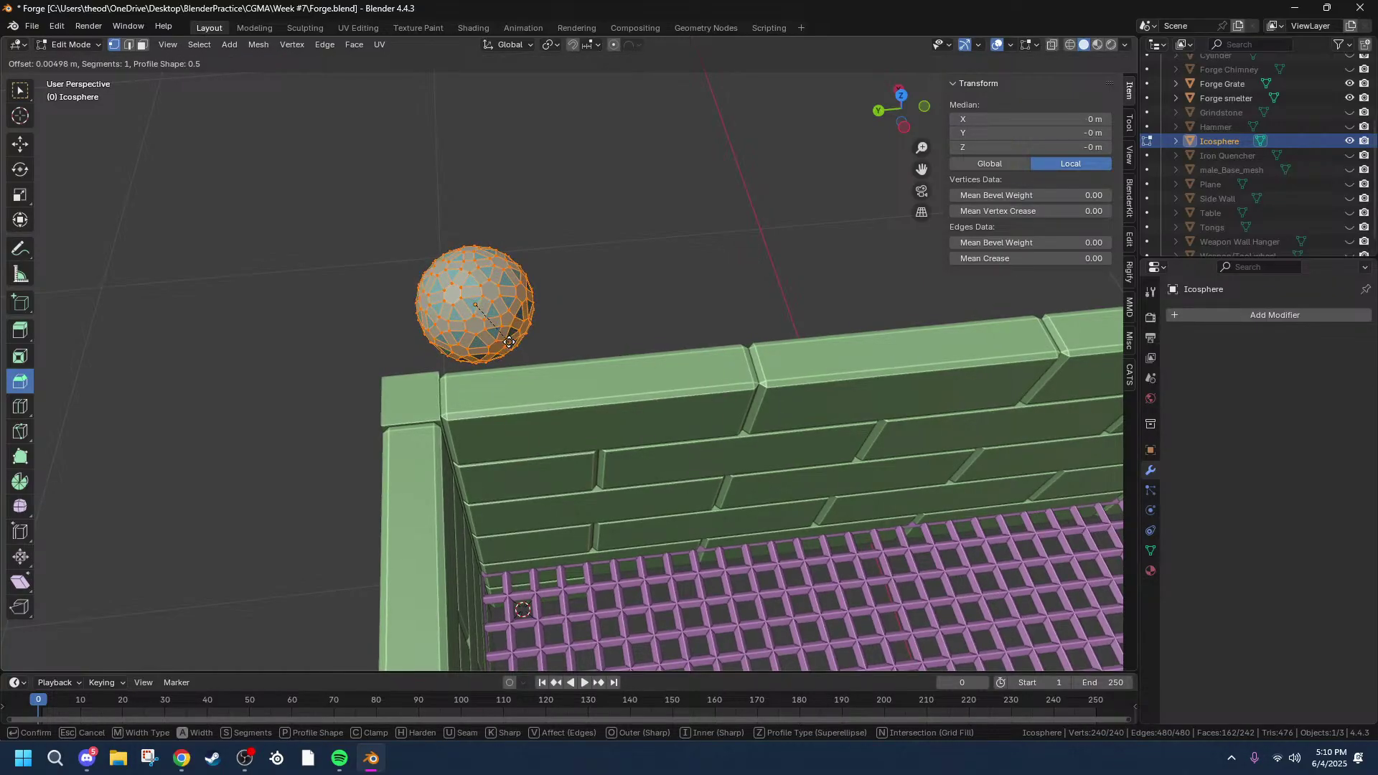
key(Escape)
middle_drag(548, 332, 592, 302)
scroll(503, 190, down, 3)
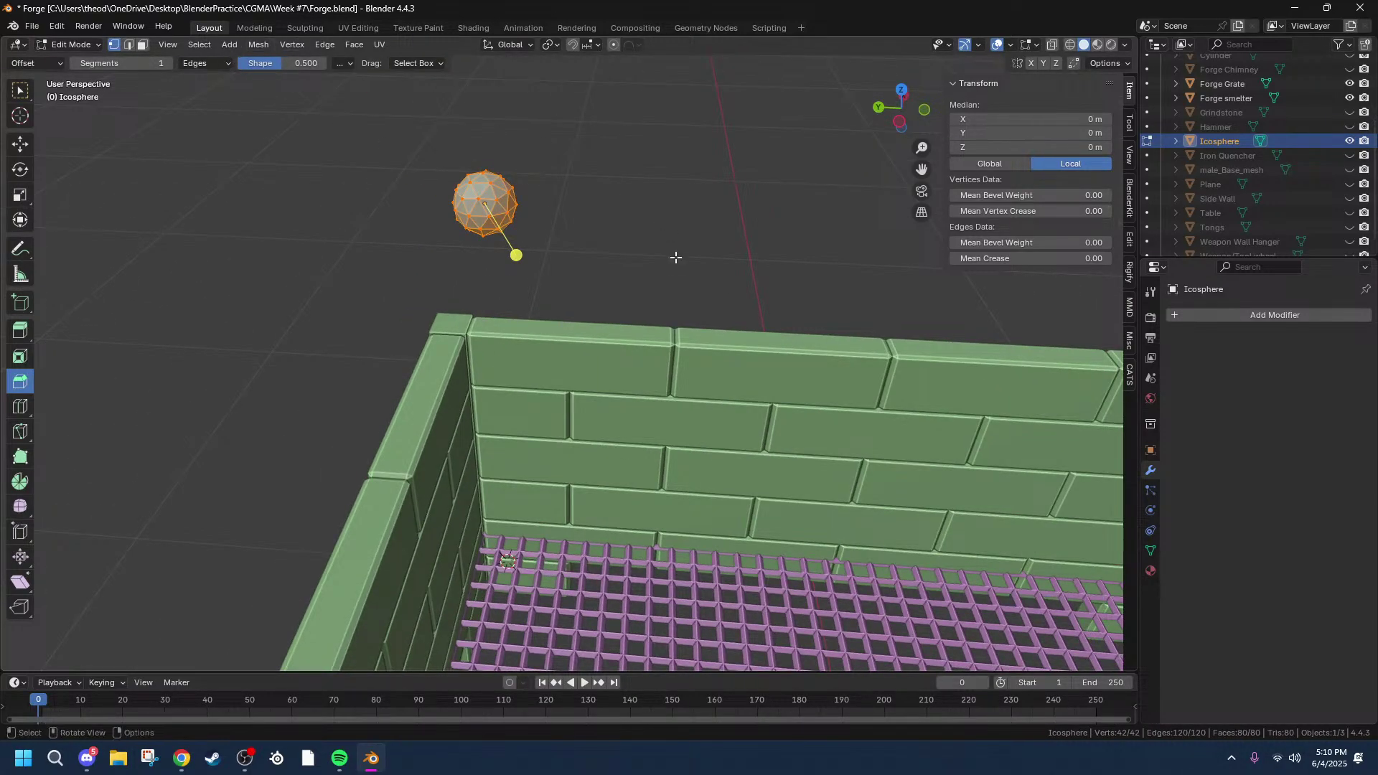
key(Tab)
Step: Add an Array modifier to the ico sphere with a relative X offset factor of -1
click(1260, 319)
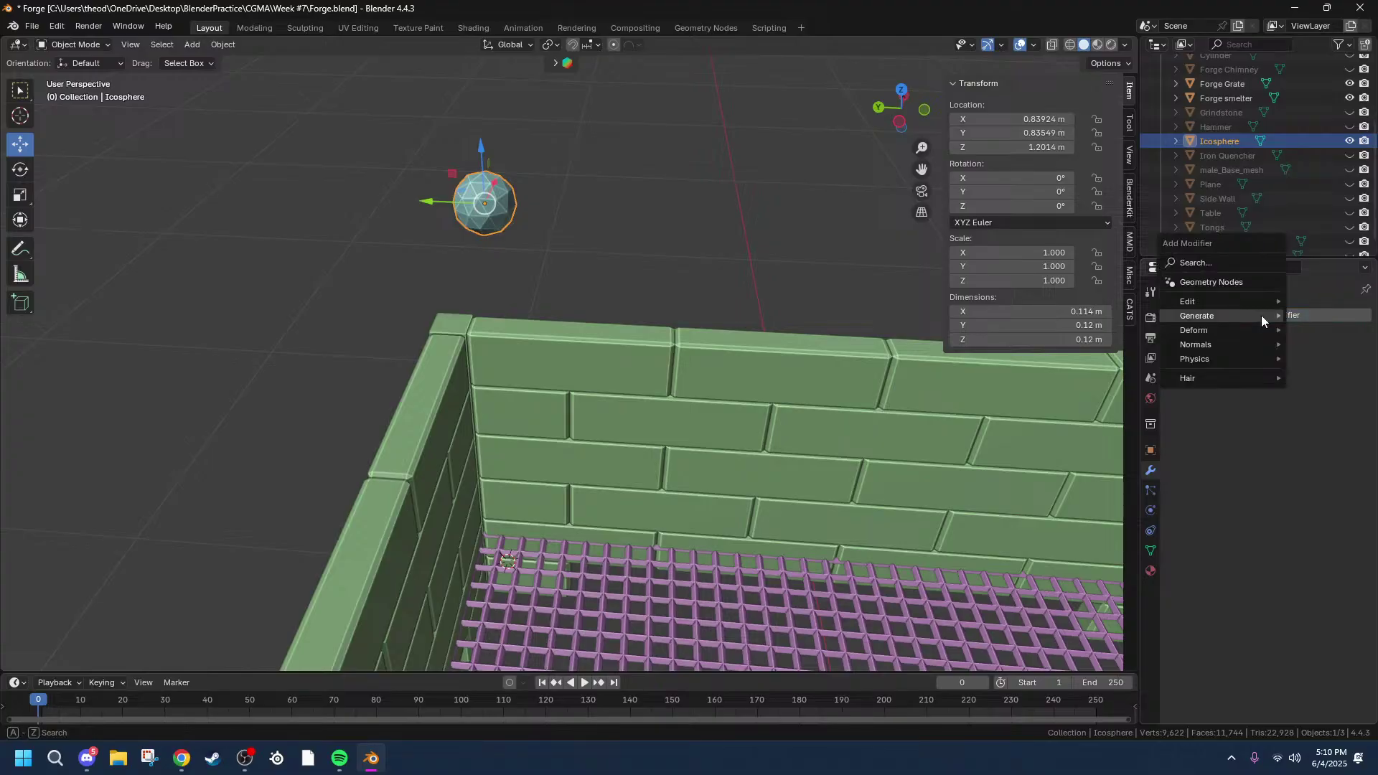
mouse_move(1209, 316)
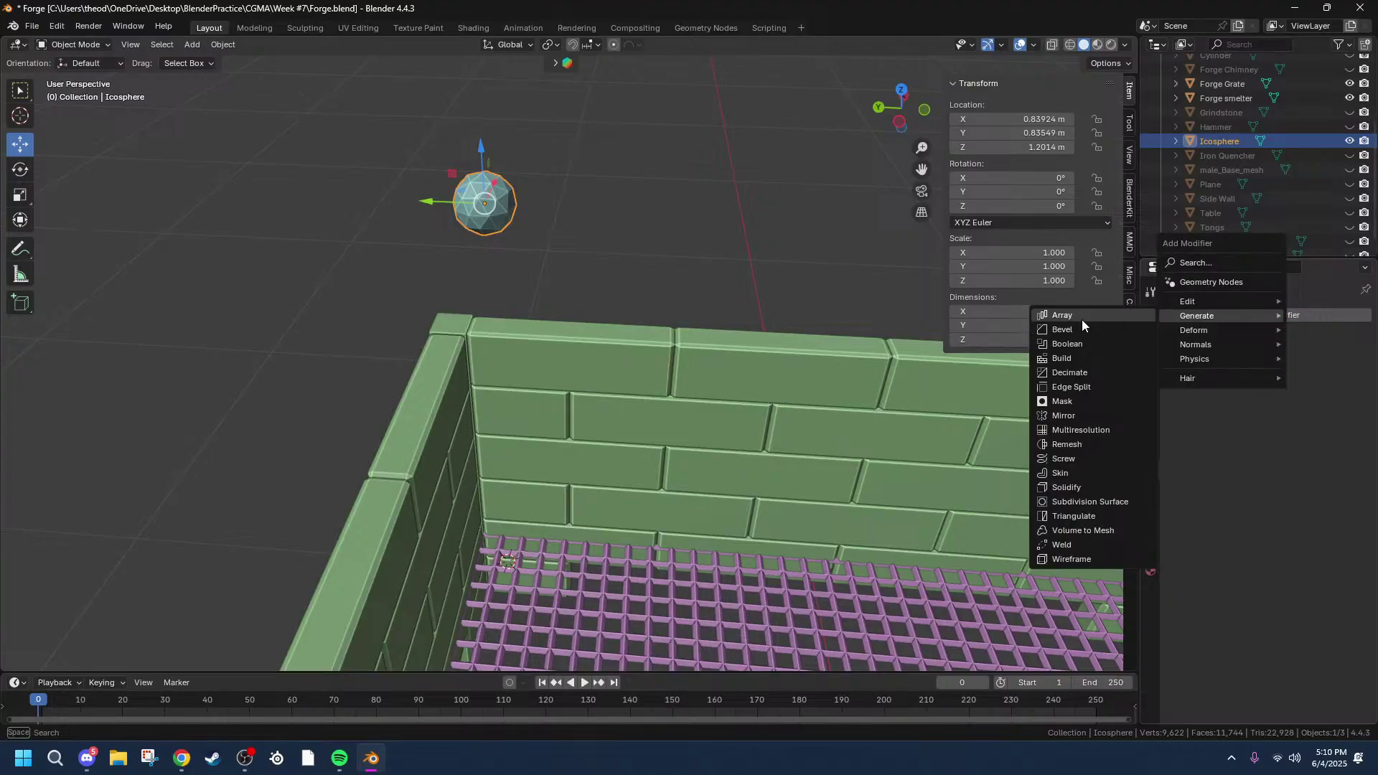
click(1083, 317)
scroll(812, 352, down, 3)
middle_drag(813, 352, 797, 472)
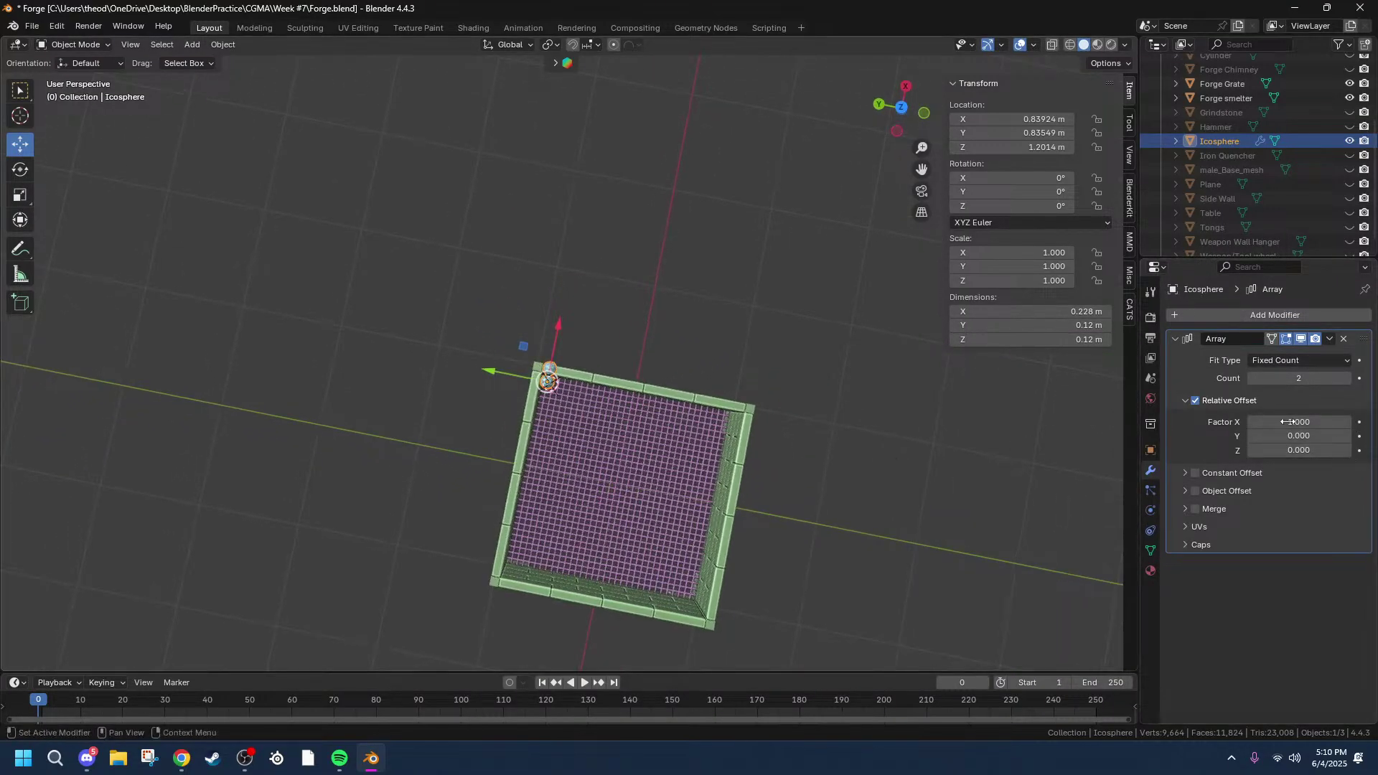
click(1279, 421)
text(-1)
key(Return)
Step: Try relative X offset factors of -1.1 and -1.2 for the array to space the spheres apart
click(1277, 420)
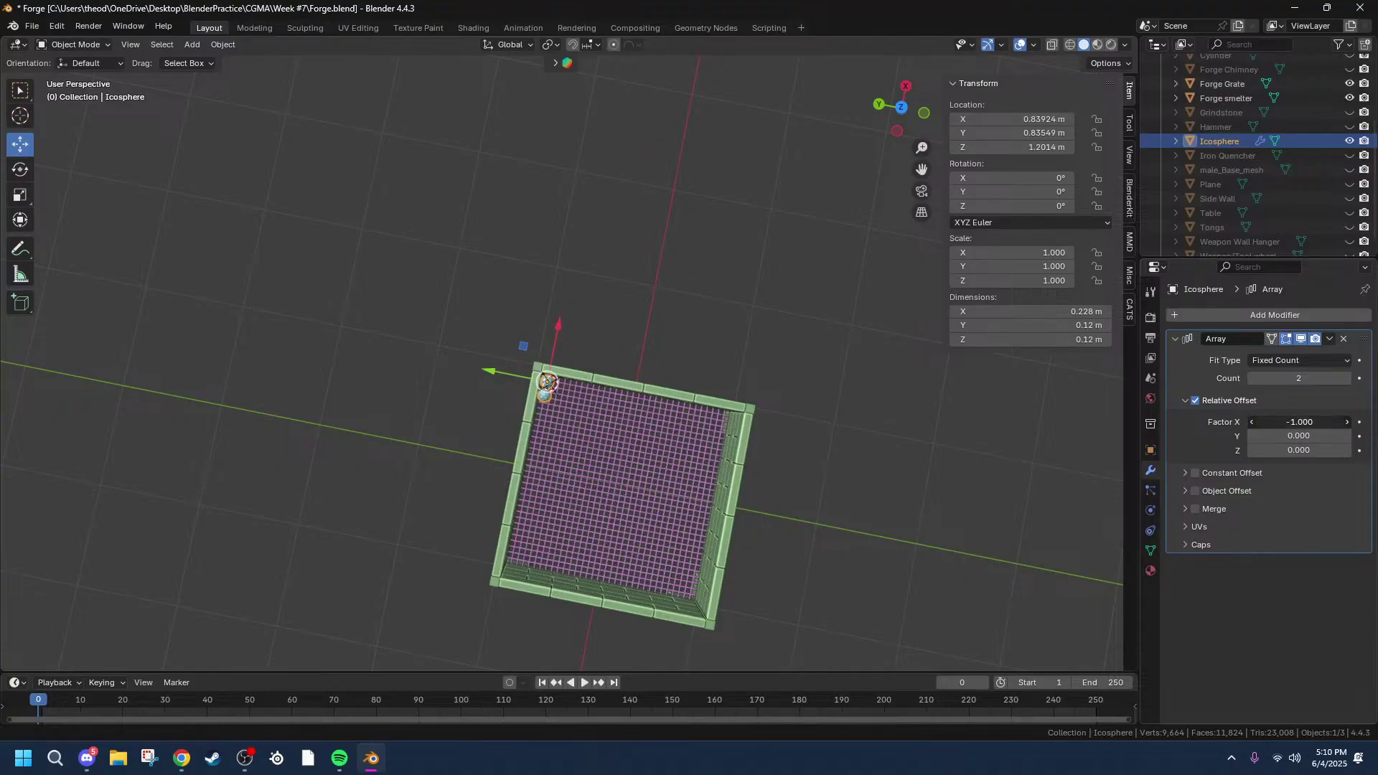
click(1282, 420)
key(BackSpace)
text(1)
key(Return)
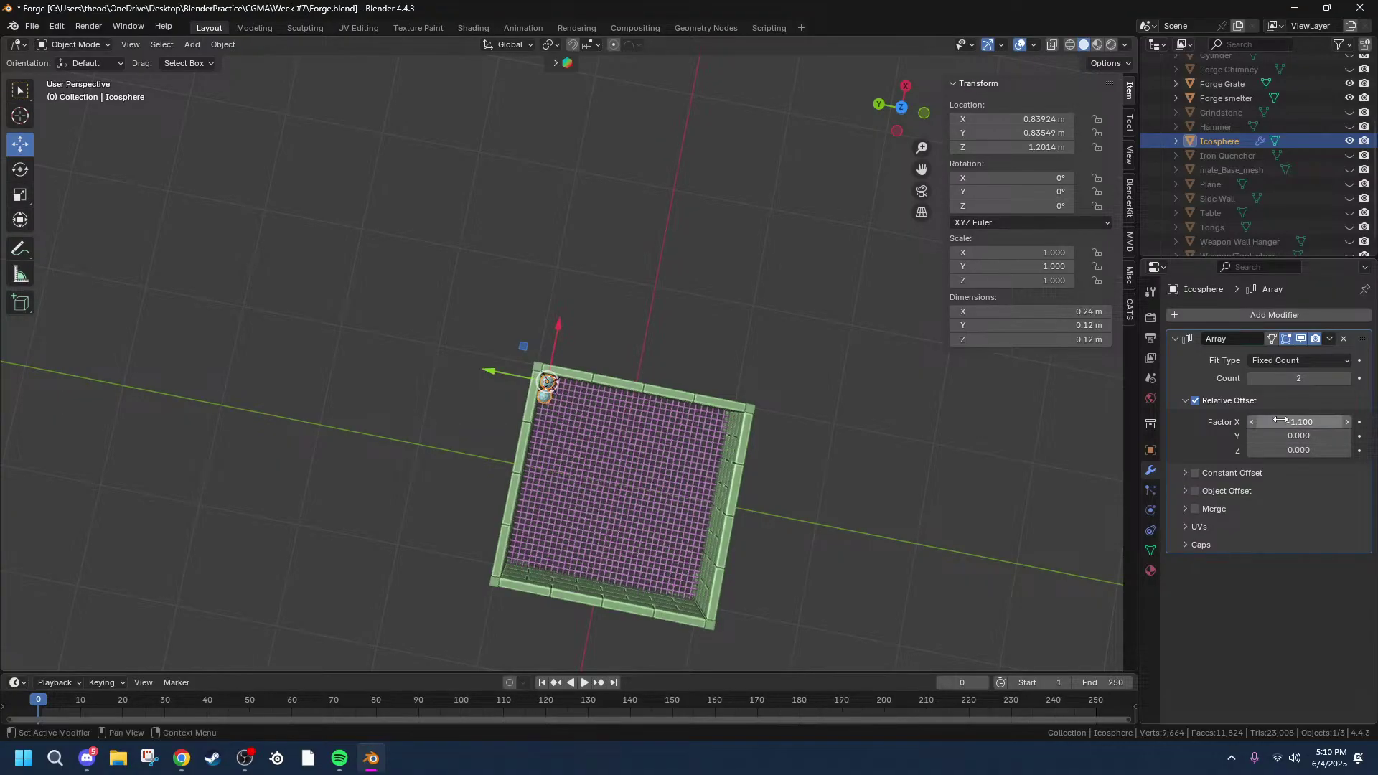
scroll(534, 457, up, 5)
middle_drag(534, 456, 607, 459)
click(1290, 422)
click(1284, 426)
text(2)
key(Return)
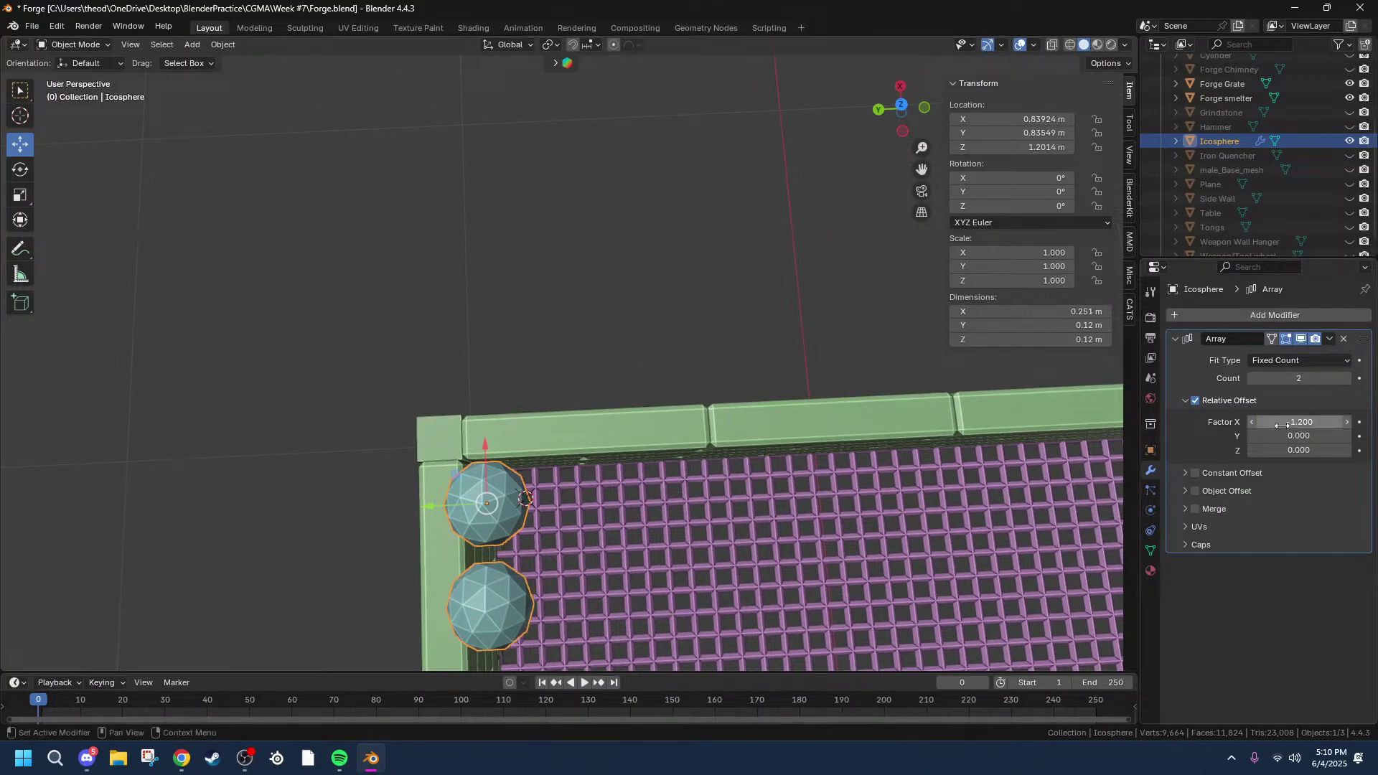
Step: Look straight down on the smelter and set the array count to 13 to extend the row across the grate
scroll(787, 481, down, 8)
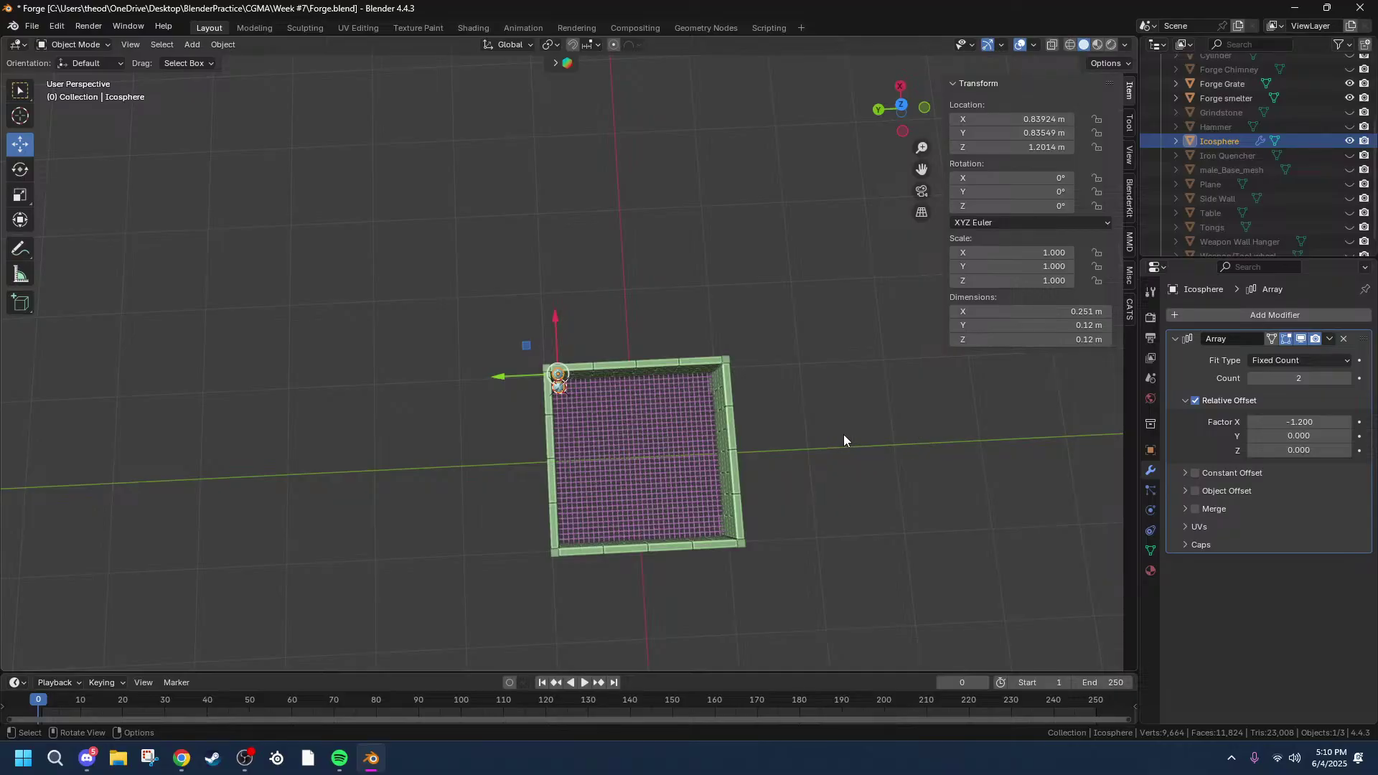
middle_drag(844, 439, 883, 216)
click(902, 107)
scroll(366, 379, up, 4)
scroll(366, 379, down, 3)
drag(1300, 378, 1346, 378)
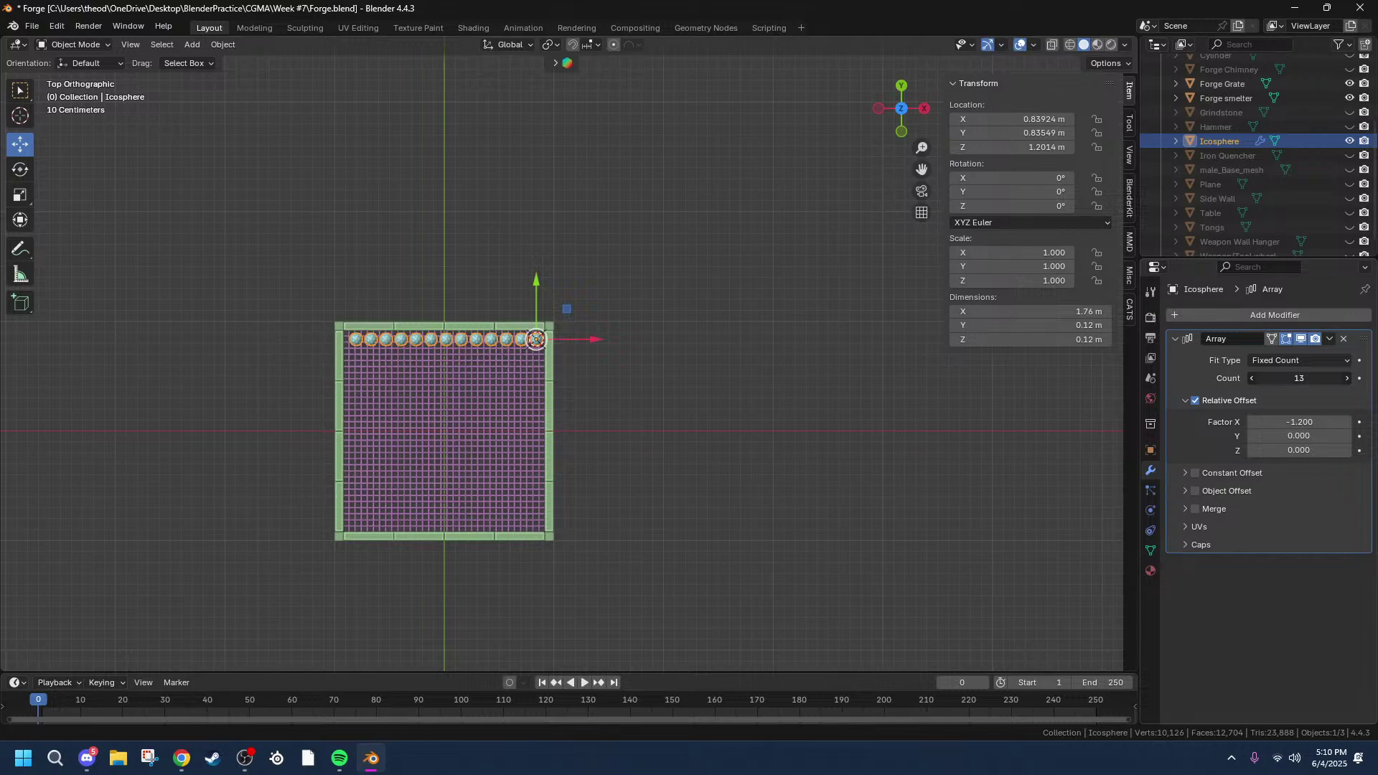
Step: Set the array's relative X offset factor to -1.1 and its count to 14
double_click(1276, 424)
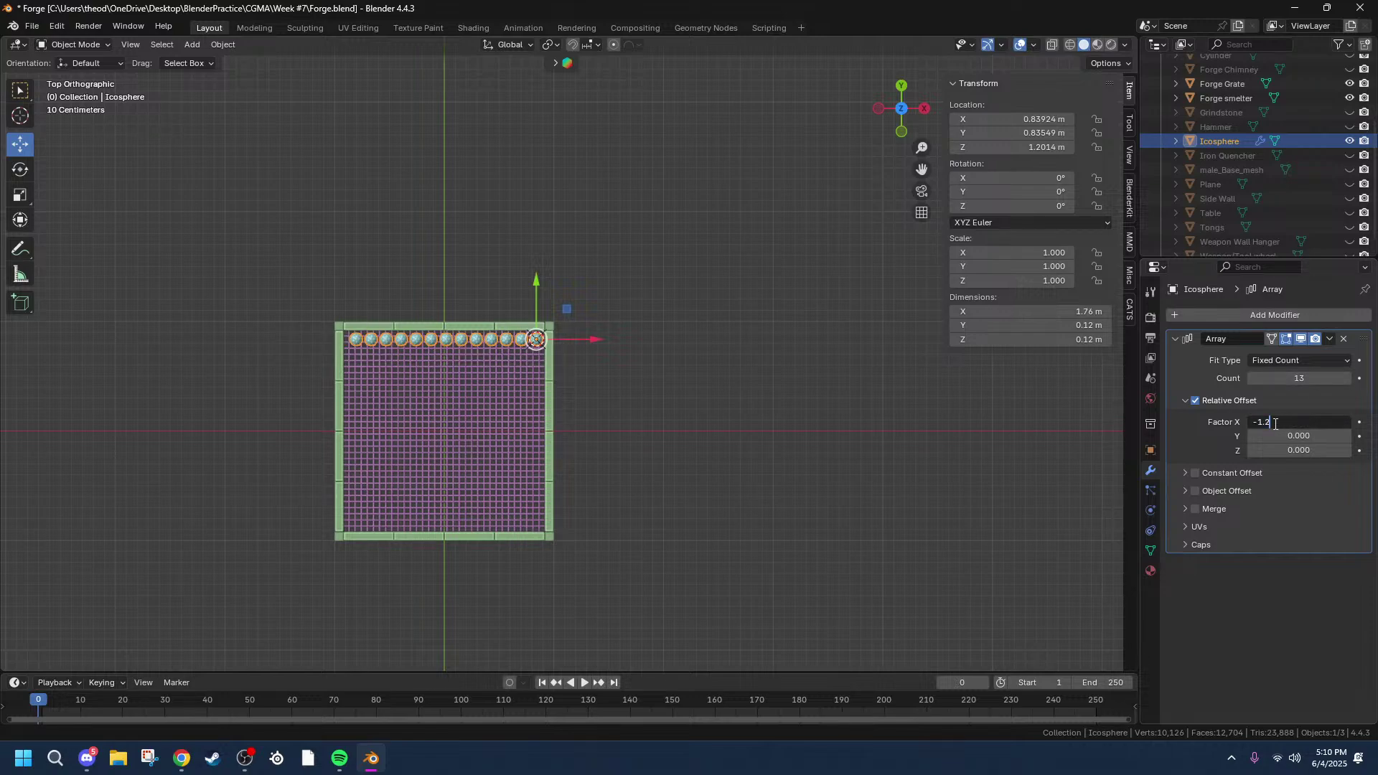
key(Return)
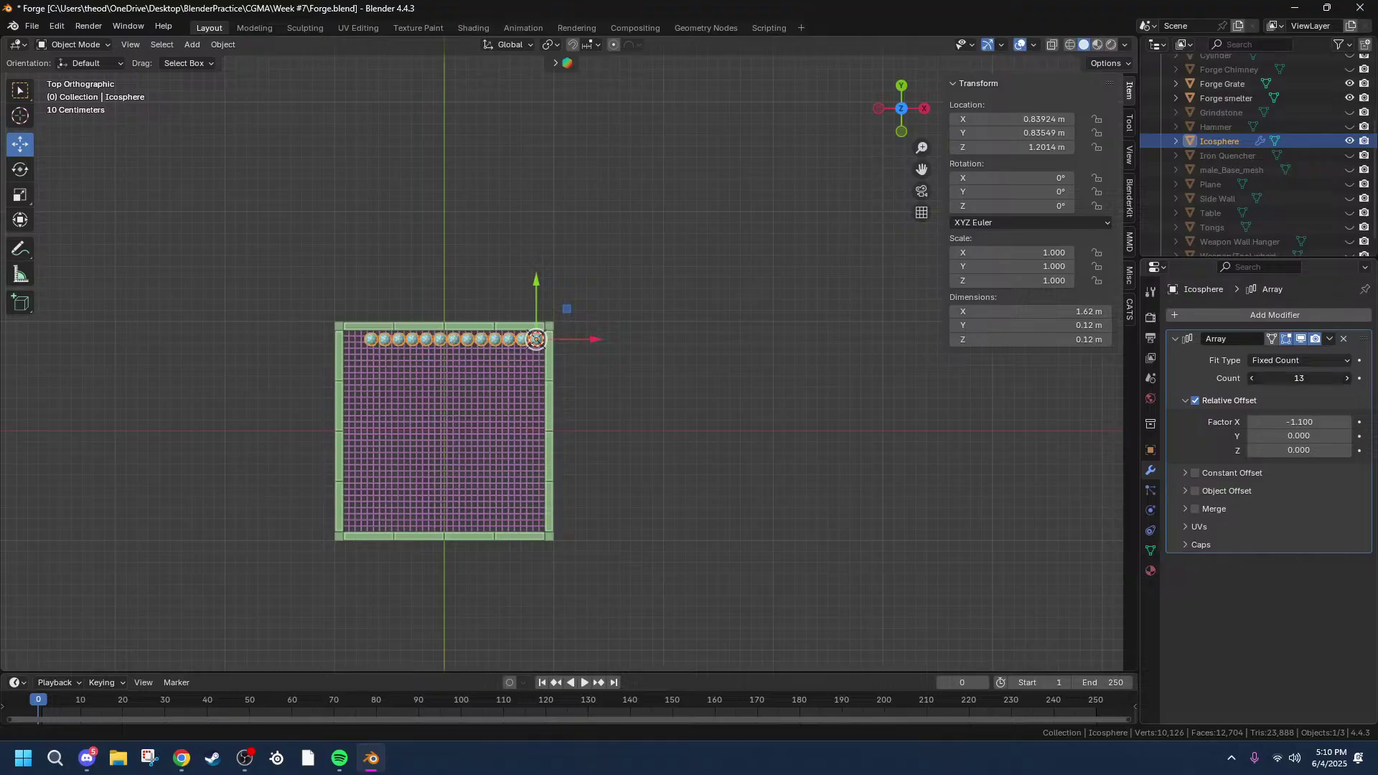
click(1347, 378)
click(1347, 378)
drag(1301, 378, 1292, 378)
Step: Duplicate the Array modifier and set the copy's relative offset factors to 0 in X and -1.1 in Y
click(1334, 340)
click(1272, 366)
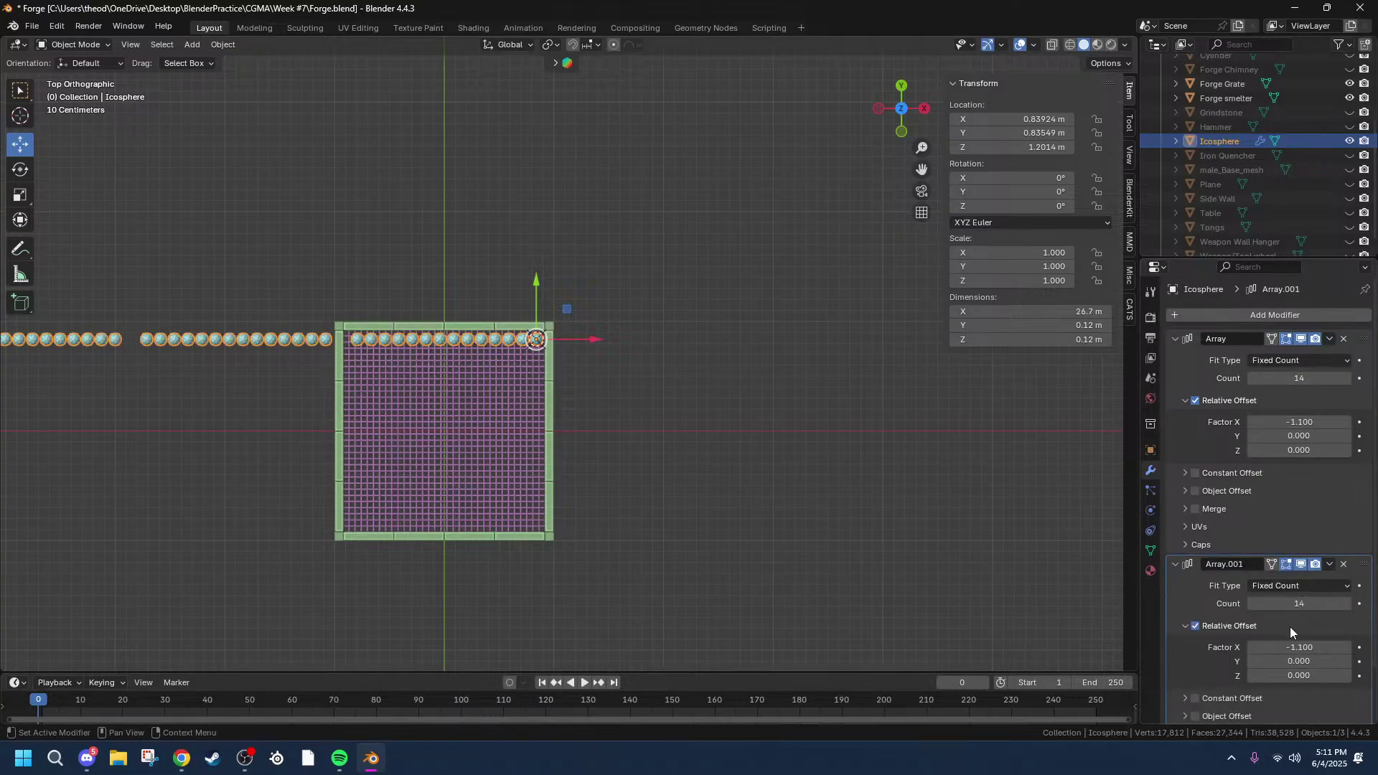
click(1292, 646)
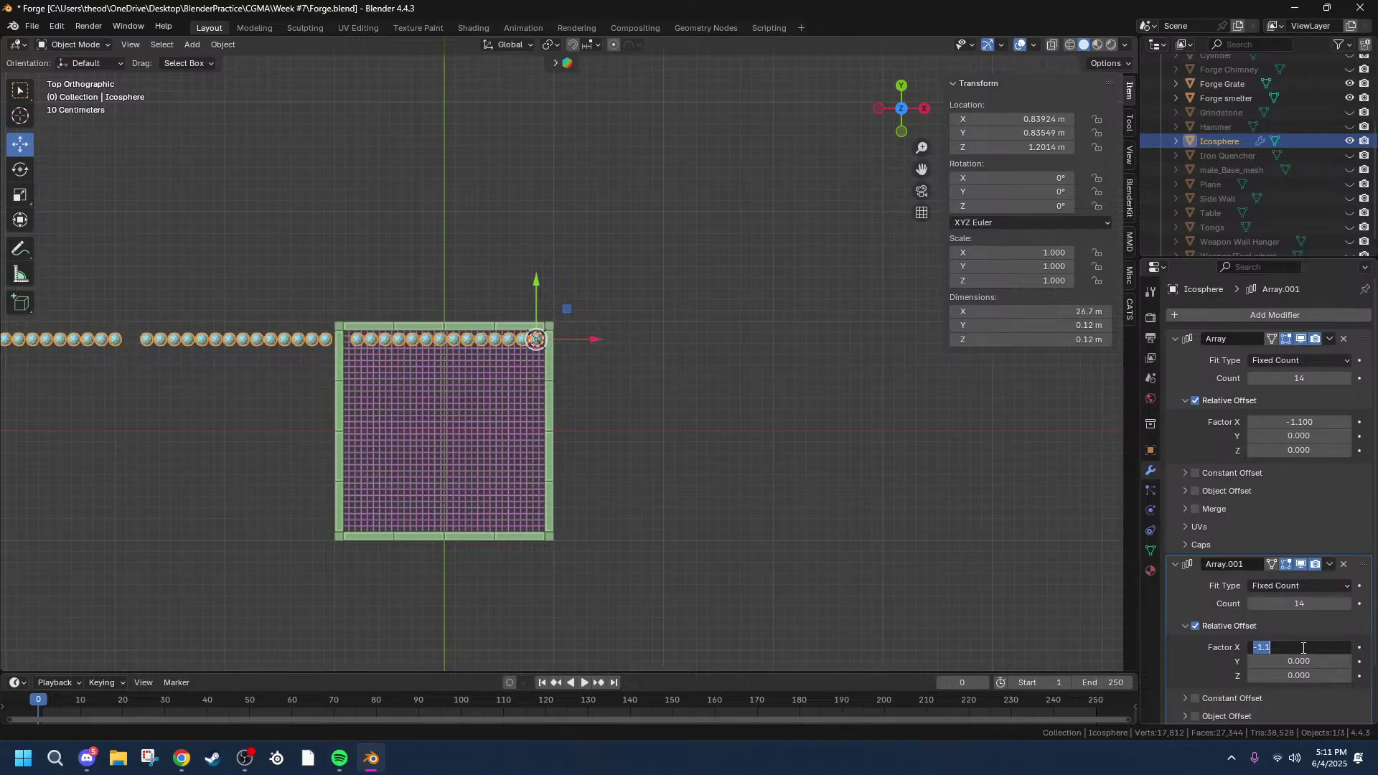
text(0)
key(Tab)
text(-101)
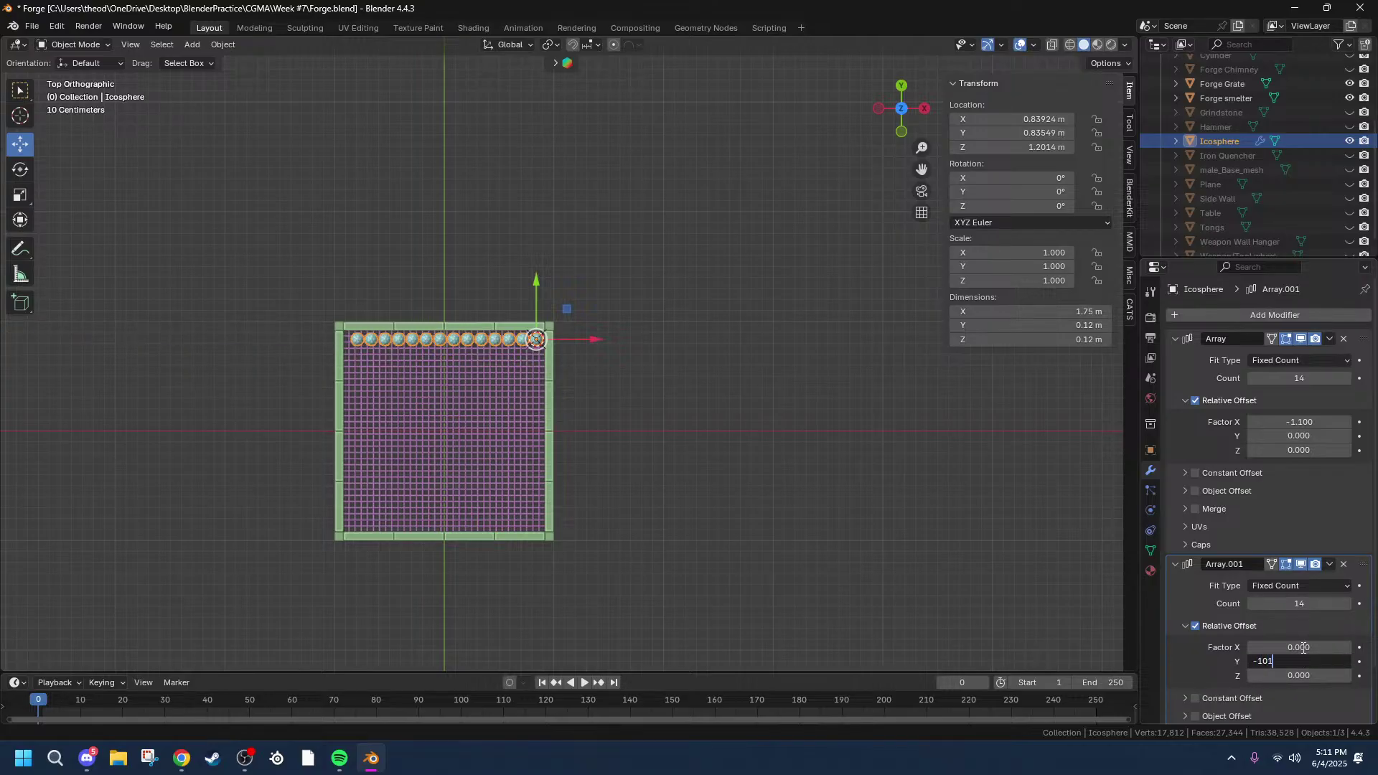
key(BackSpace)
key(BackSpace)
text(.1)
key(Return)
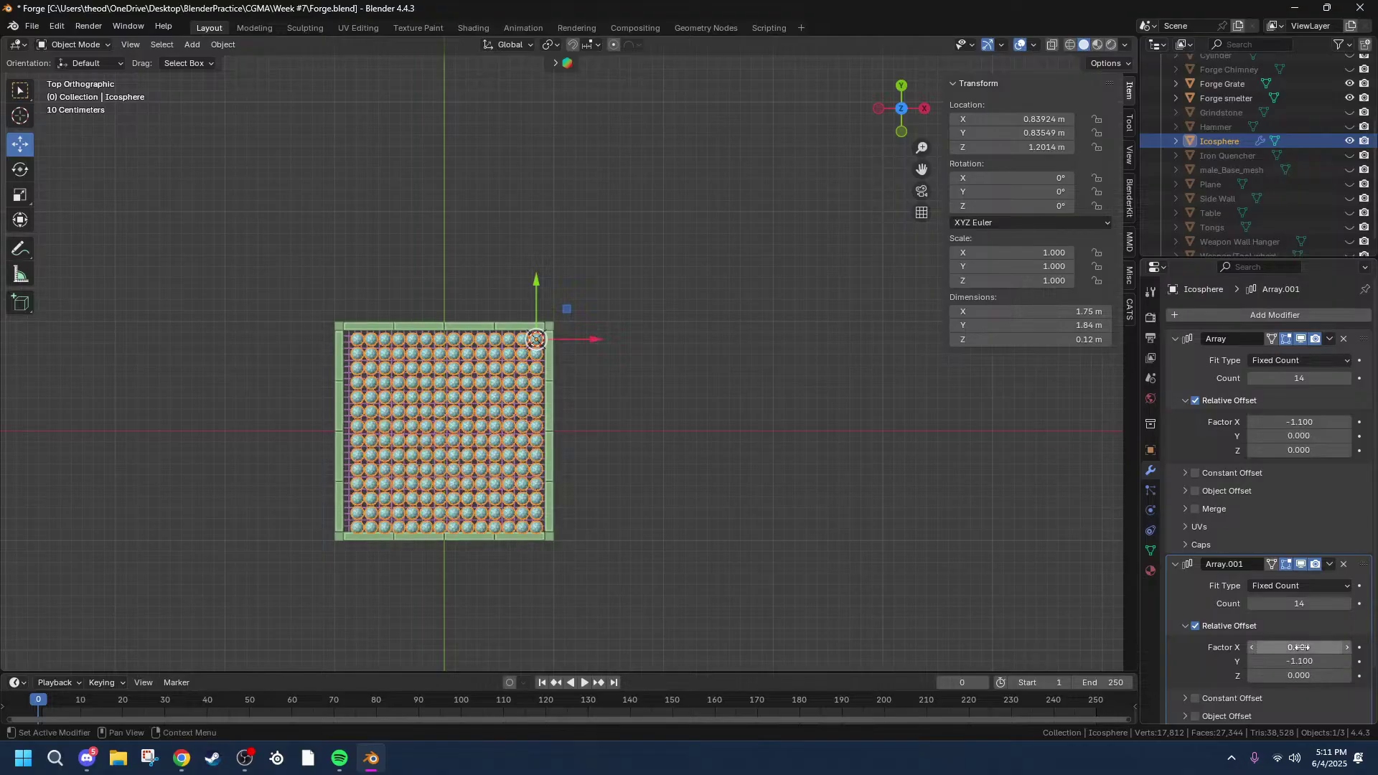
Step: Shift the sphere grid by about 0.008 m along Y and about -0.027 m along X to centre it over the grate
scroll(494, 499, up, 3)
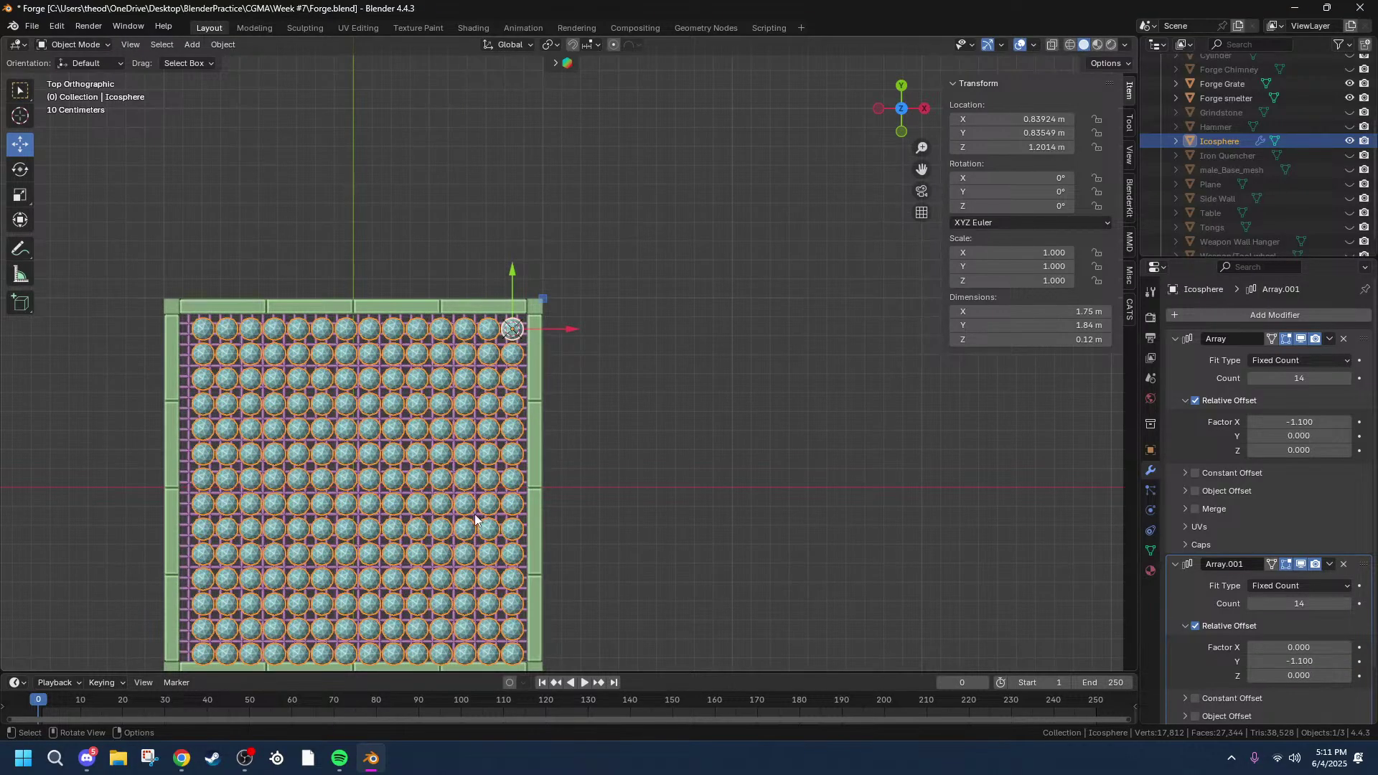
key(g)
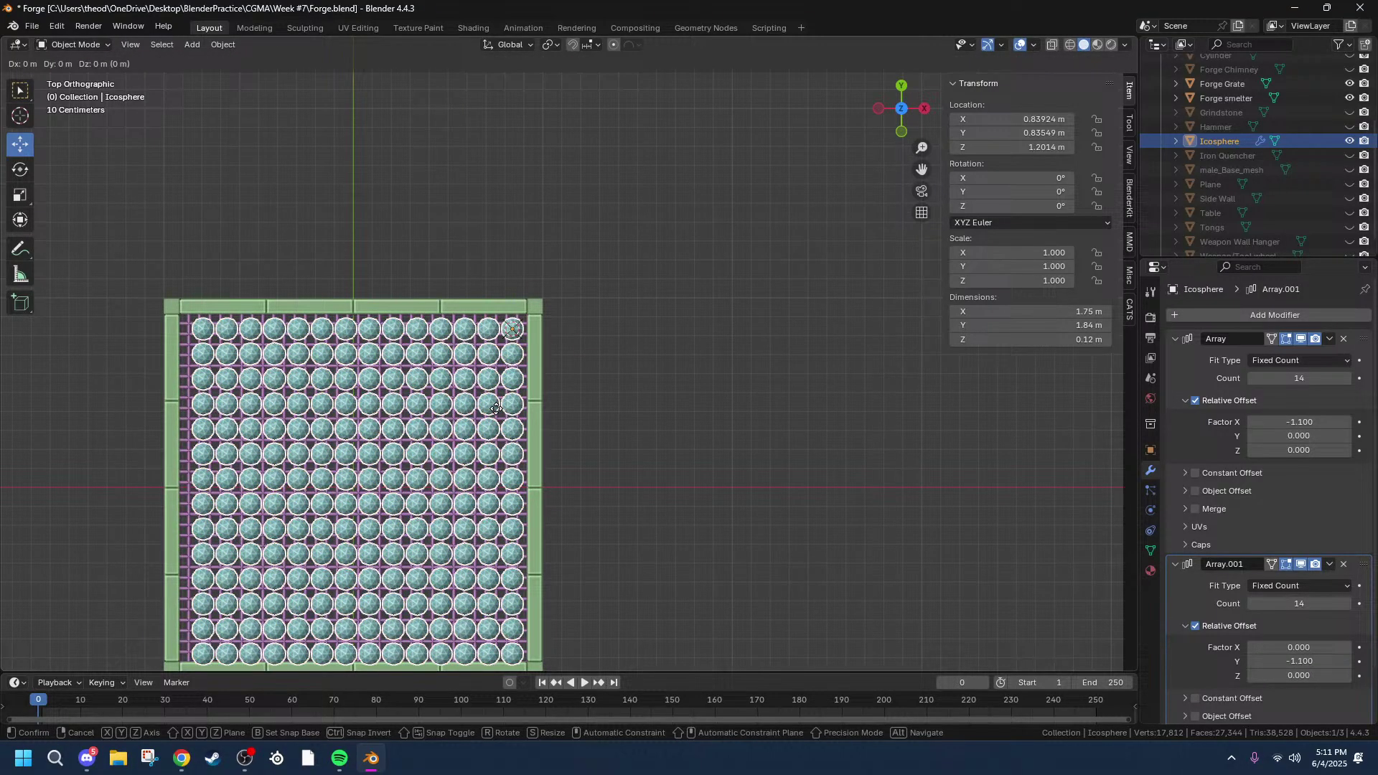
key(y)
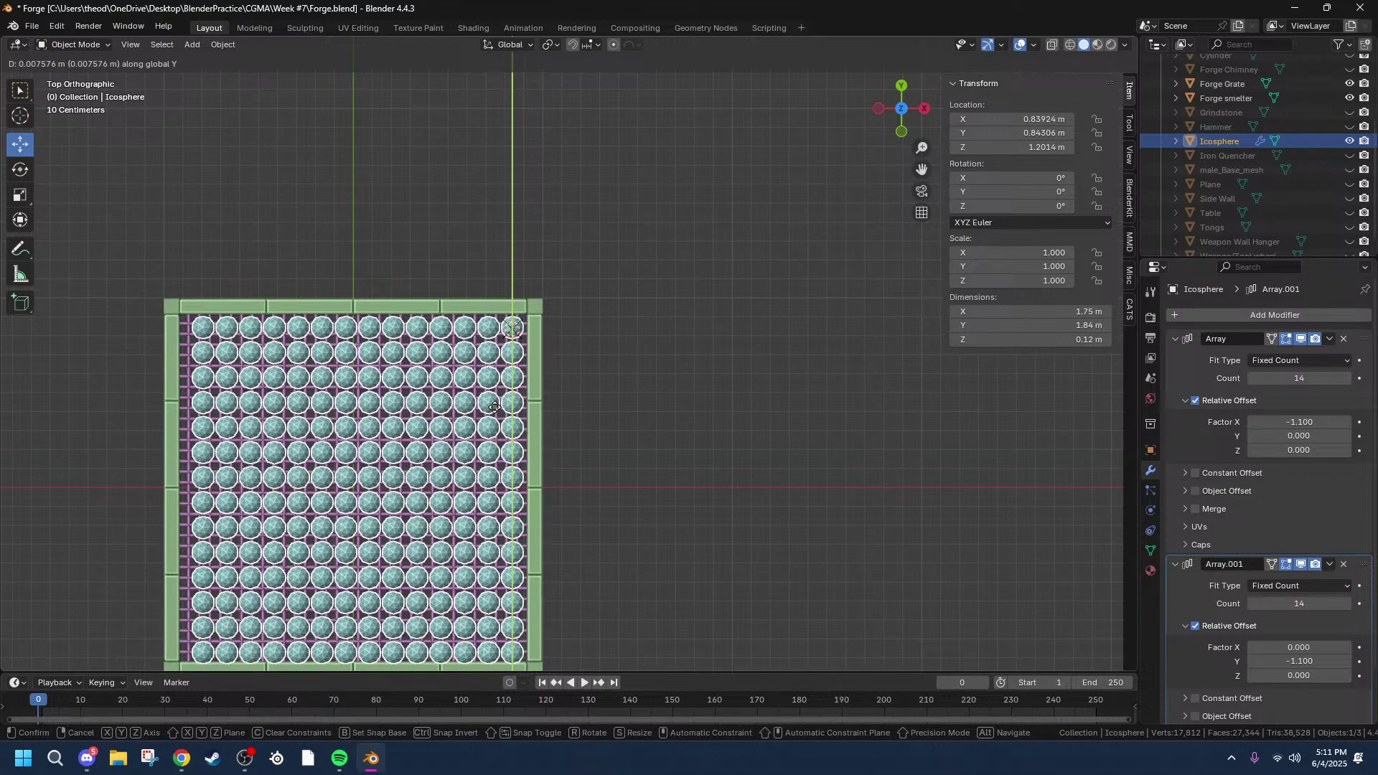
click(494, 407)
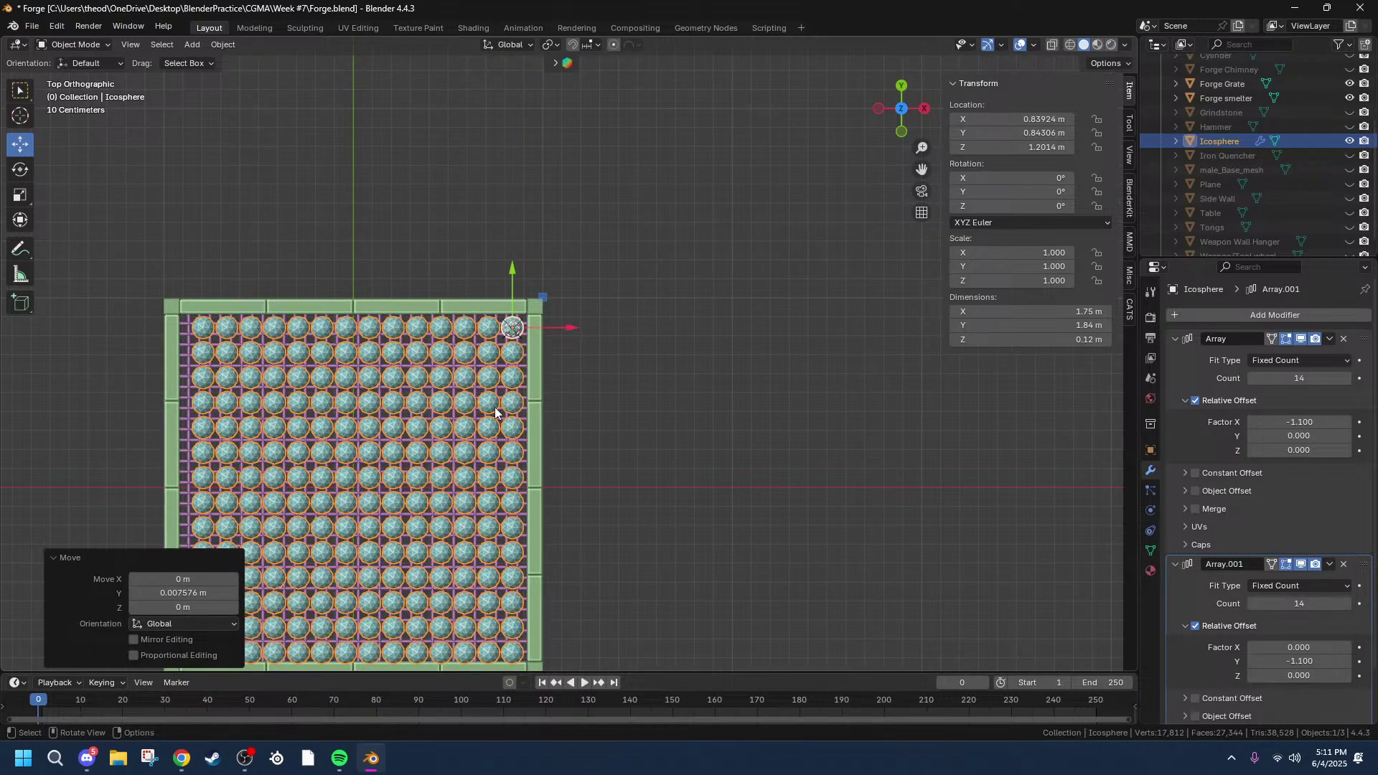
key(g)
key(x)
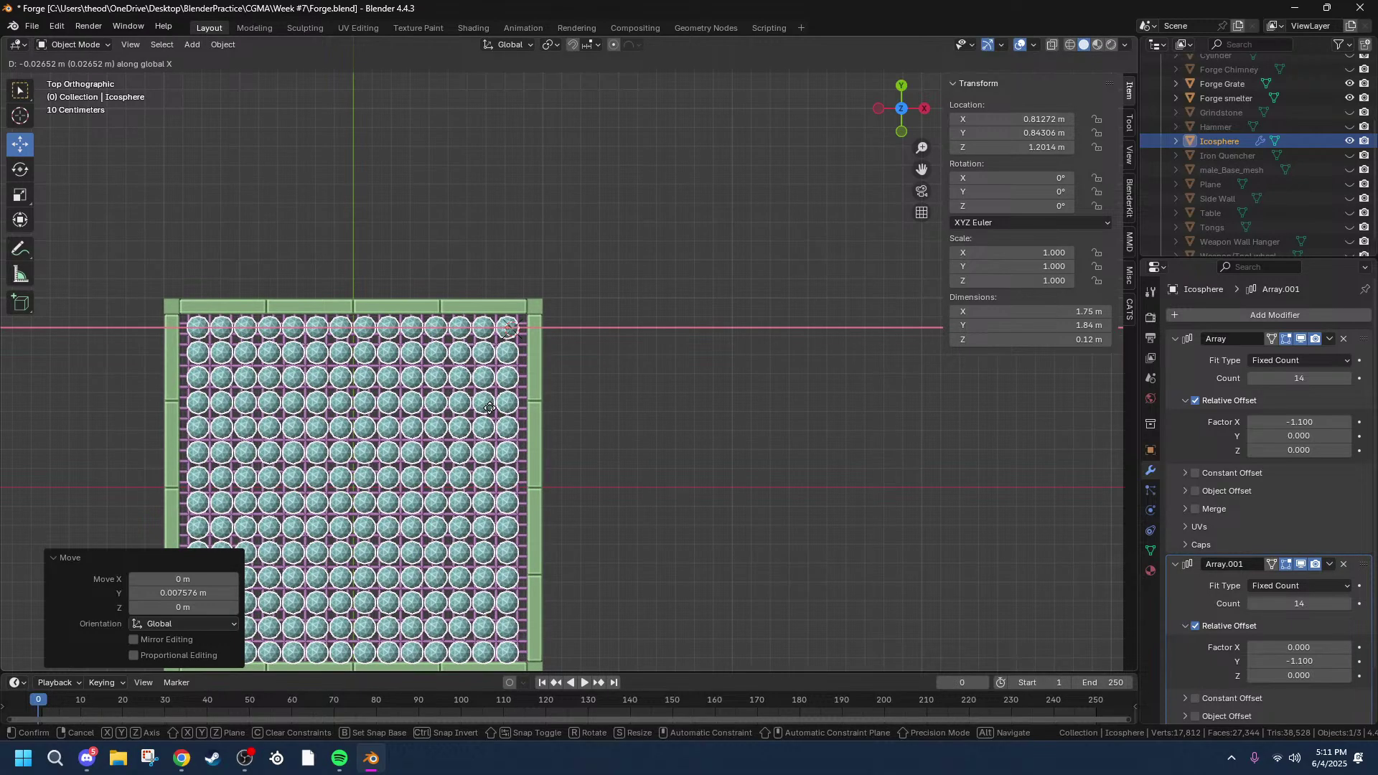
click(495, 407)
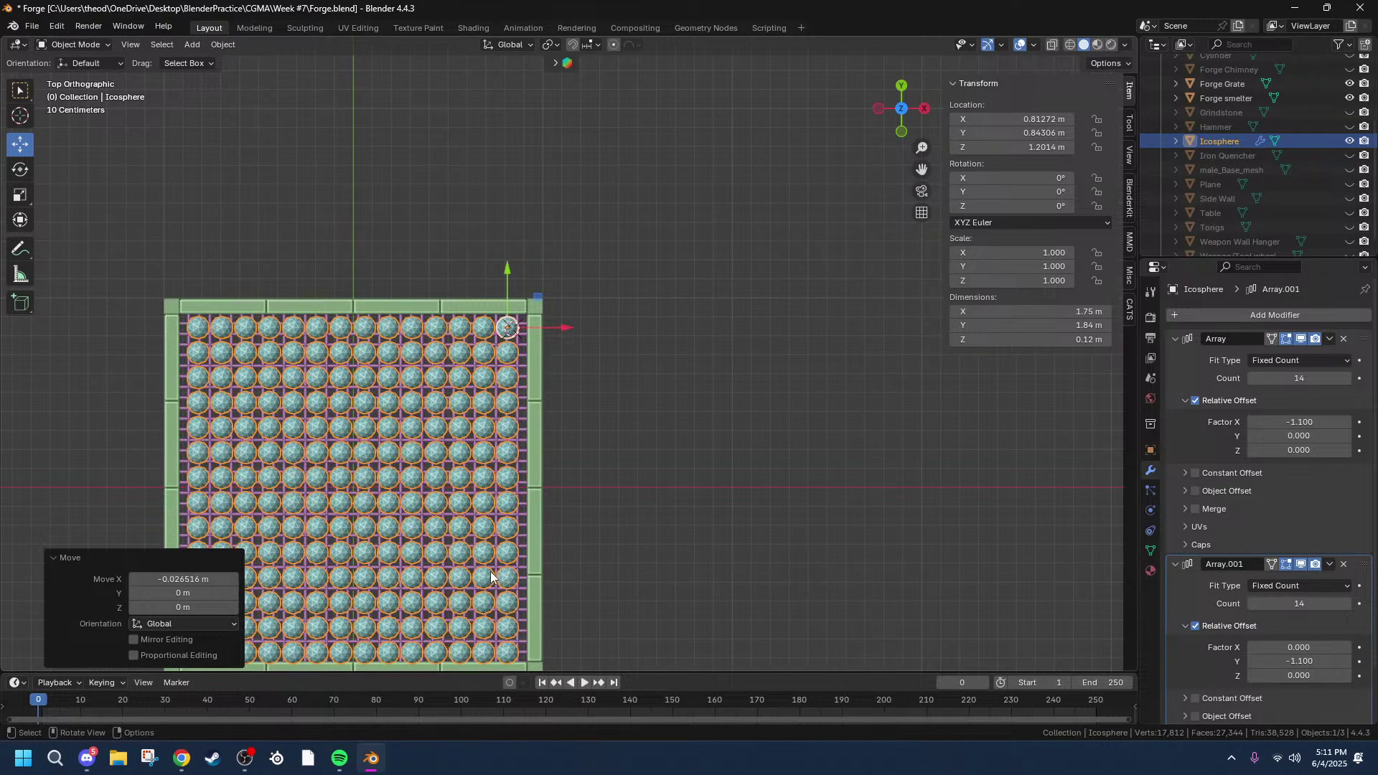
Step: Shift the sphere grid by a further 0.011 m or so along Y within the smelter walls
key(g)
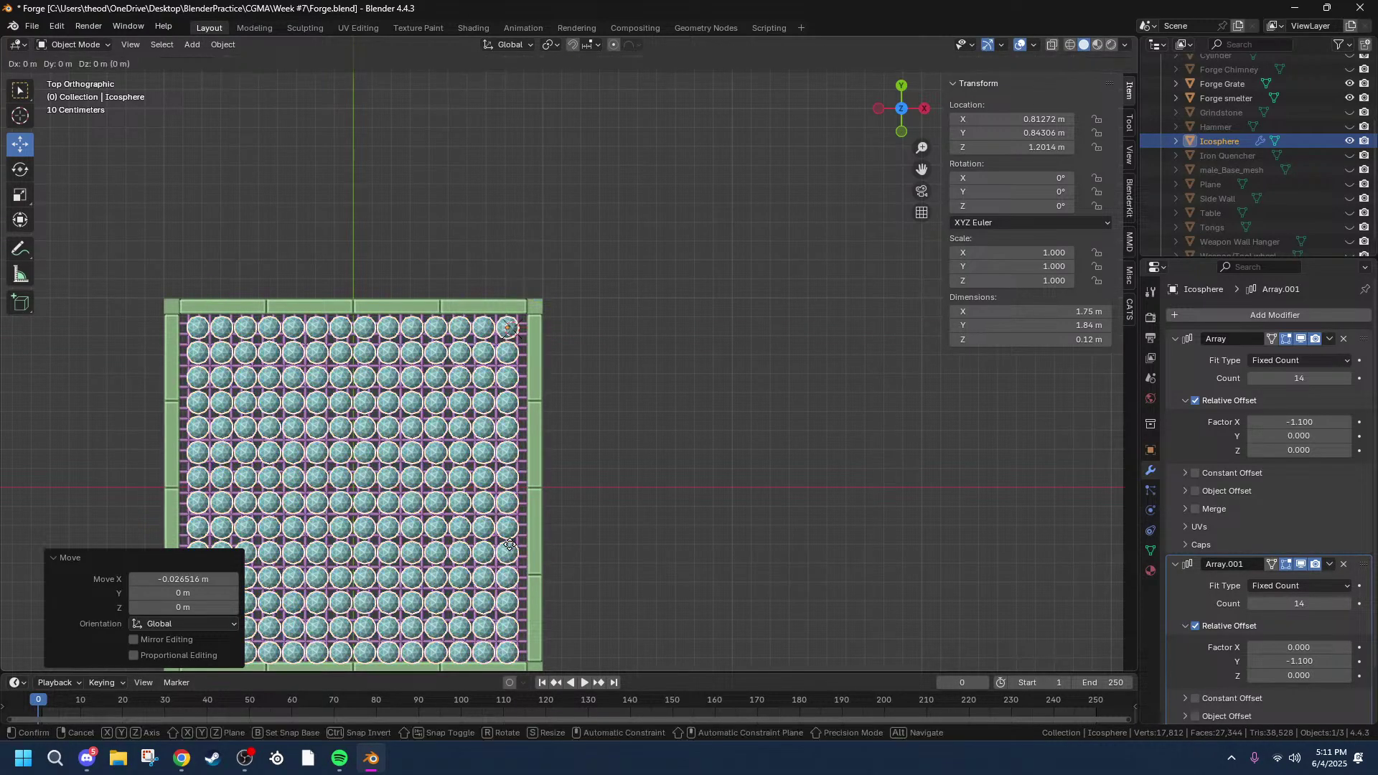
key(y)
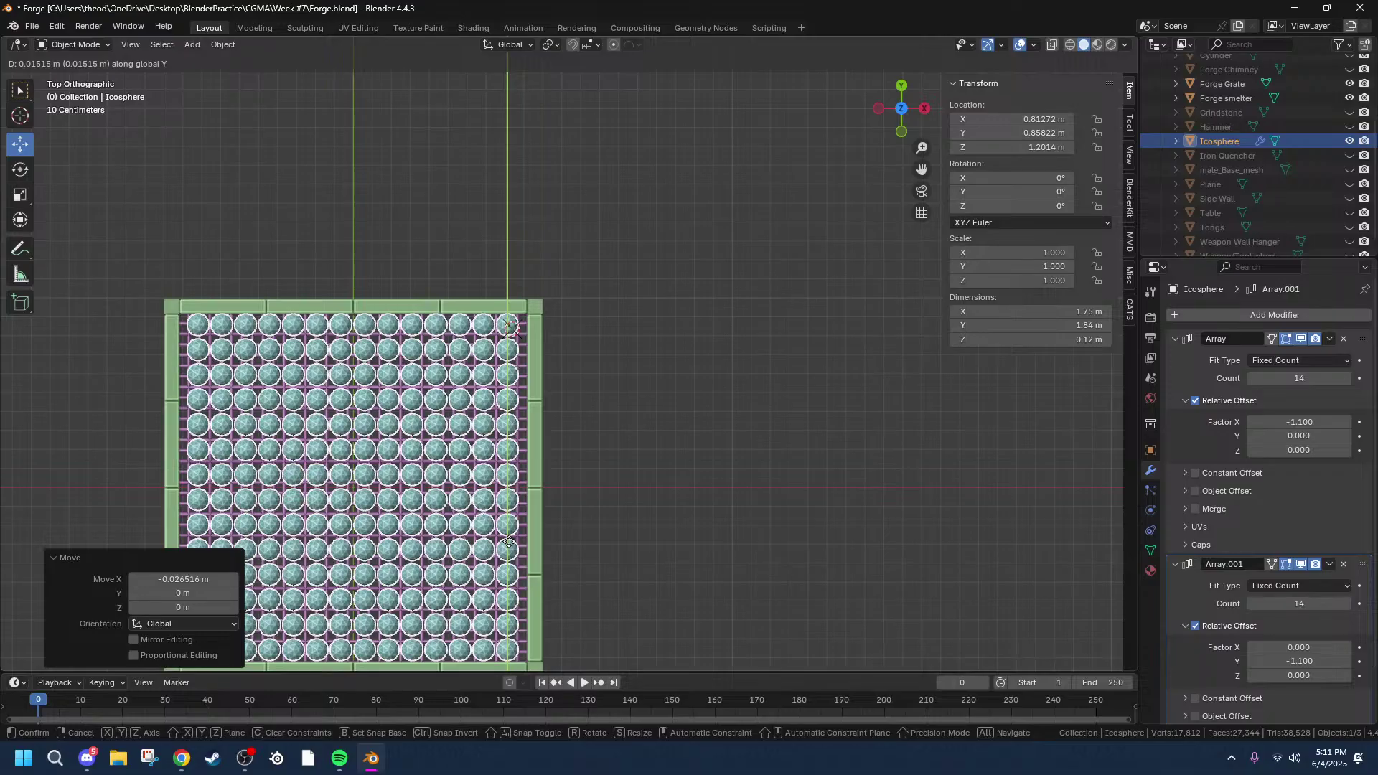
click(525, 564)
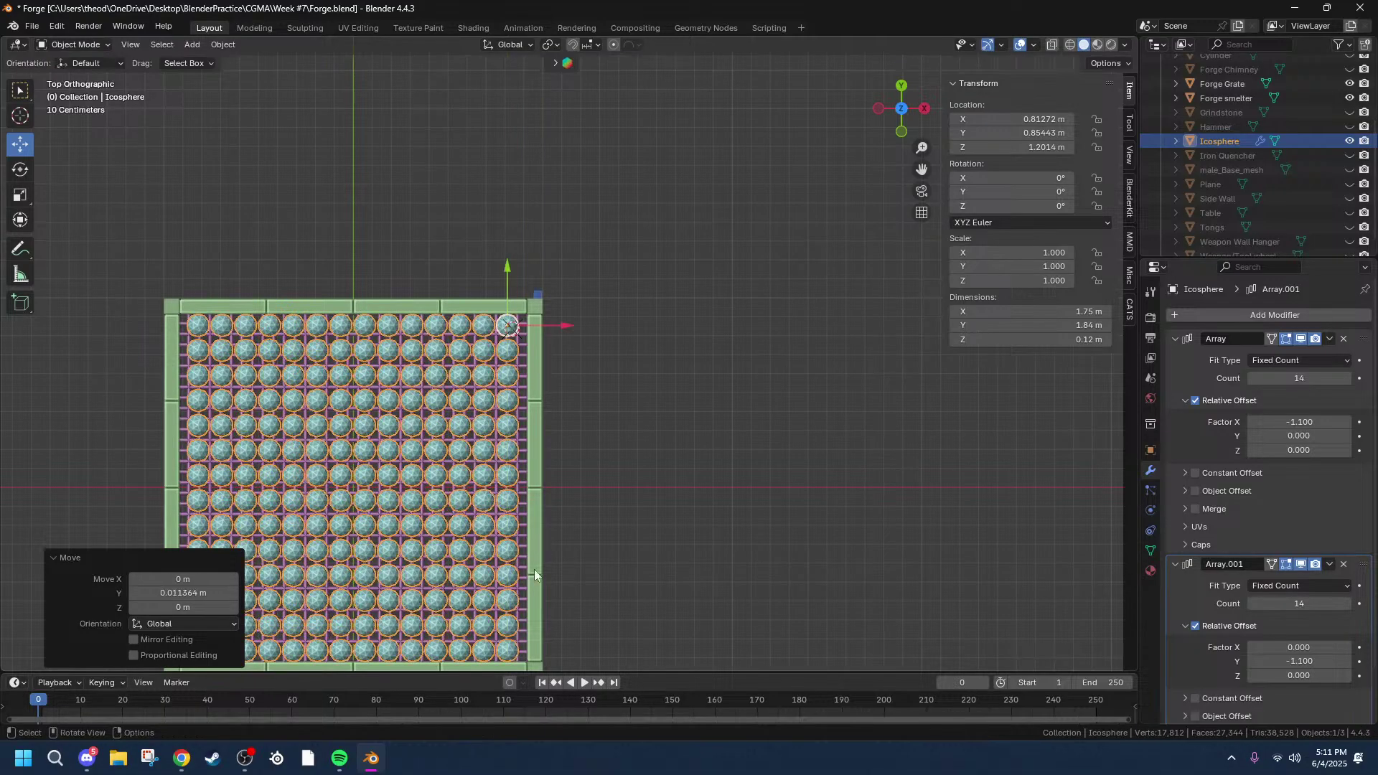
Step: Duplicate the Y-direction Array modifier and set the copy's relative offset factors to 0 in Y and 1.1 in Z
middle_drag(651, 579, 850, 433)
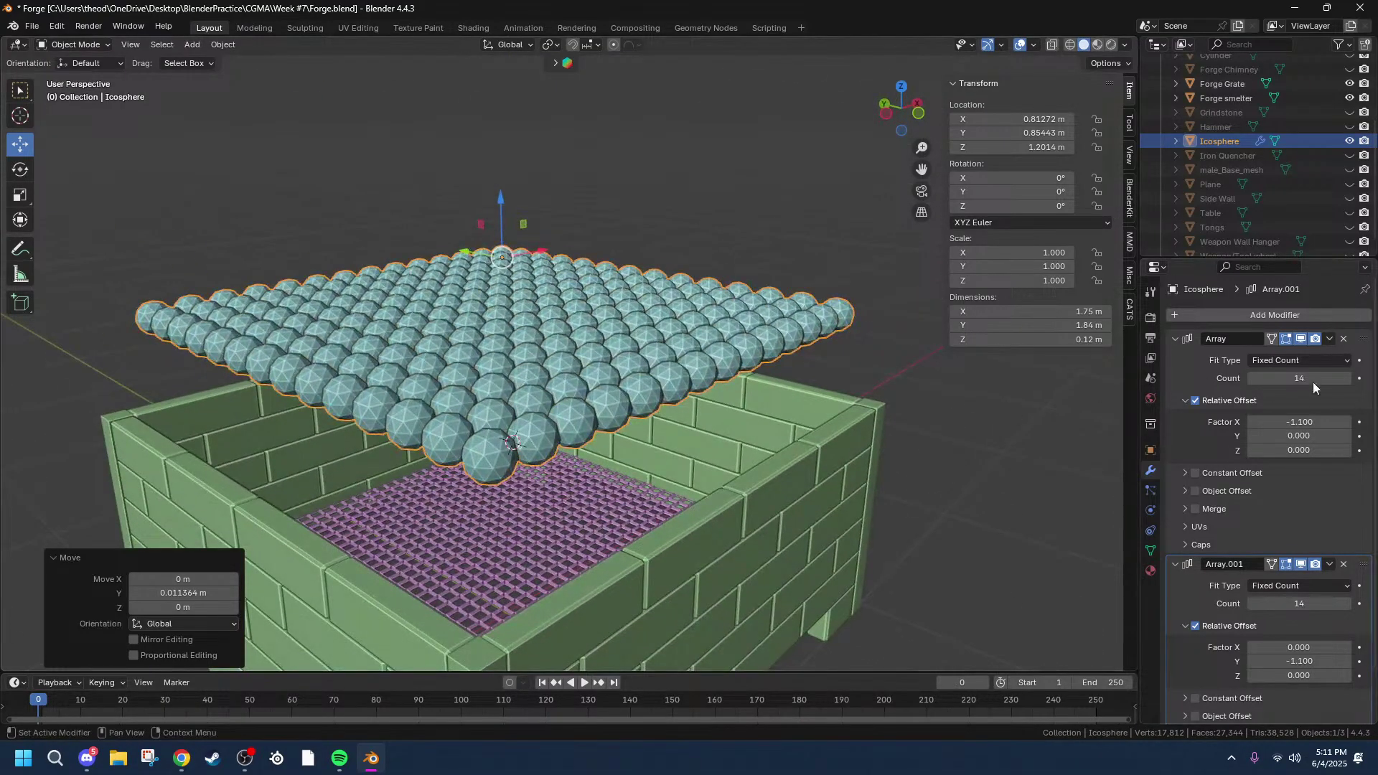
click(1324, 340)
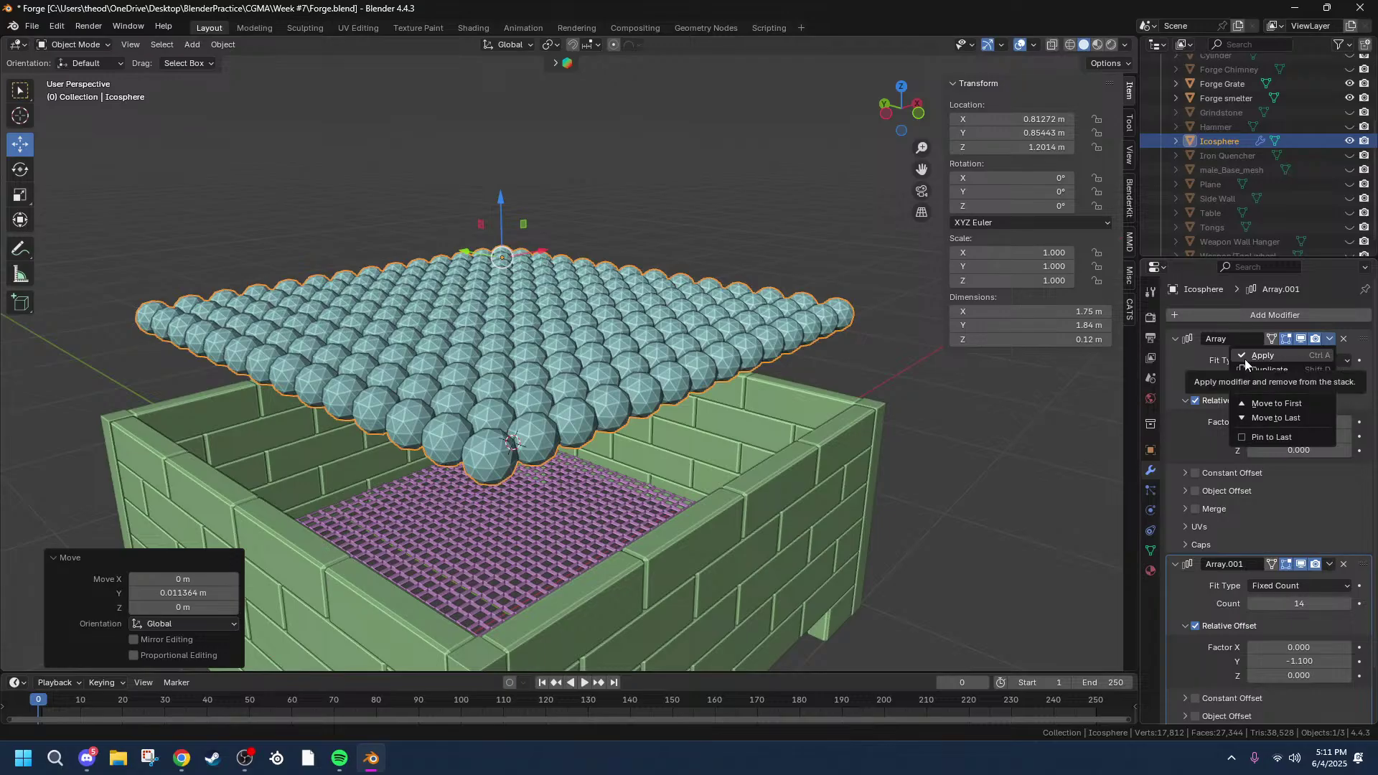
click(1329, 339)
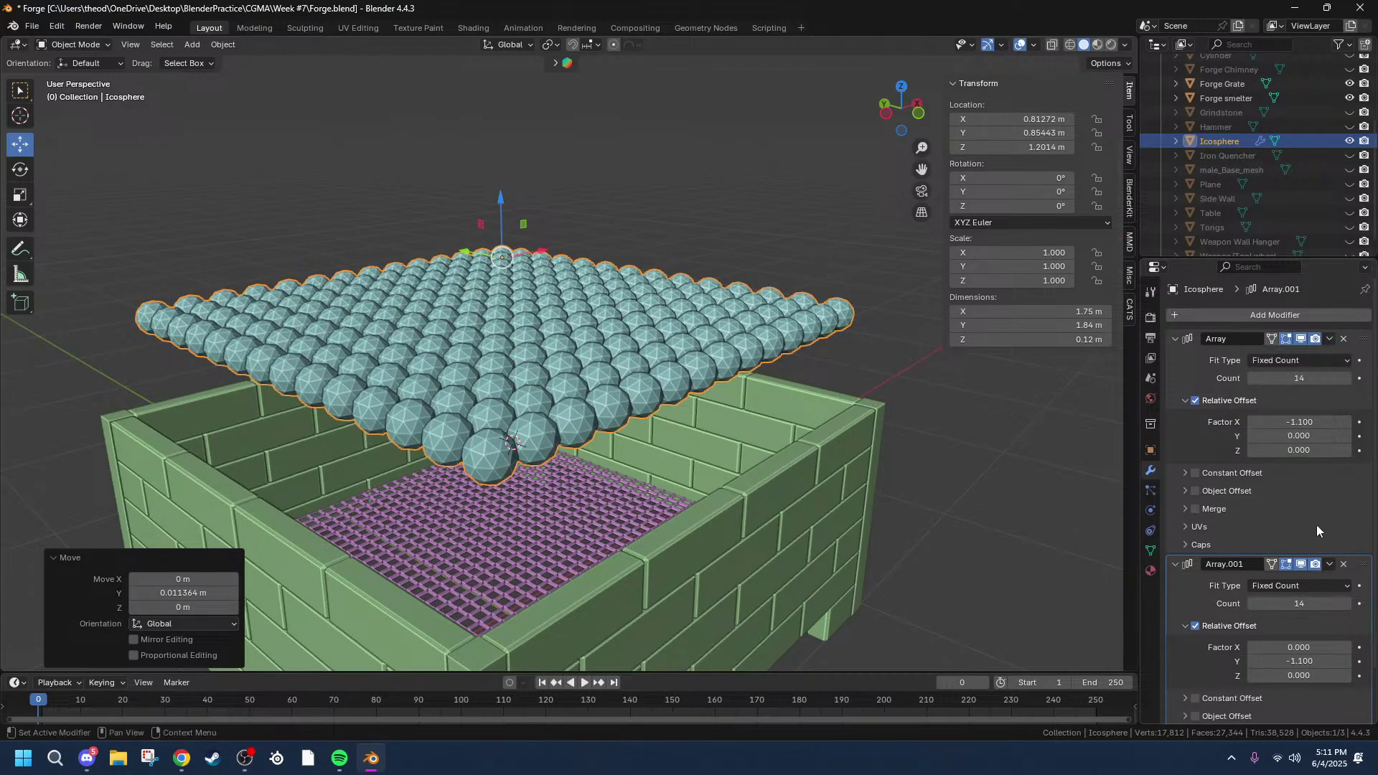
click(1329, 562)
click(1286, 592)
scroll(1295, 610, down, 5)
scroll(1297, 619, down, 2)
double_click(1300, 607)
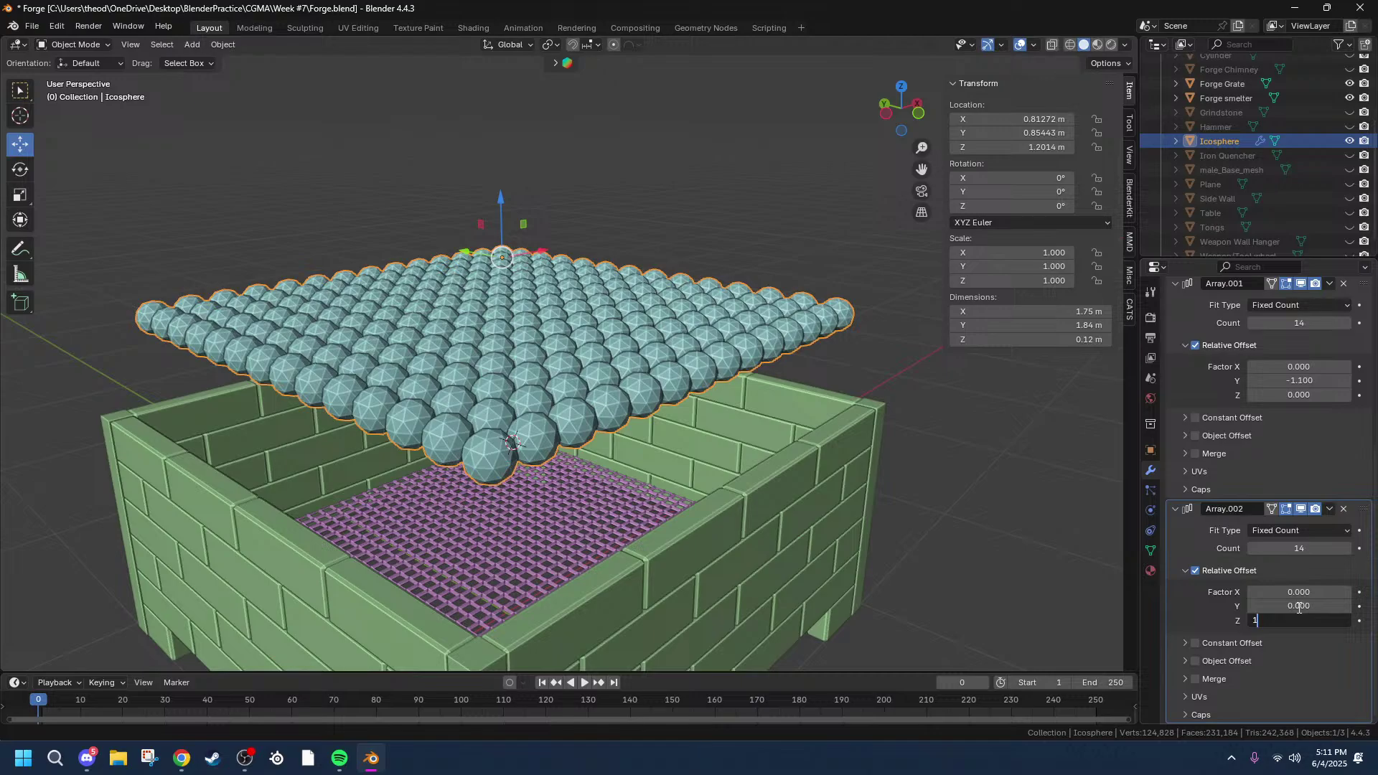
key(Return)
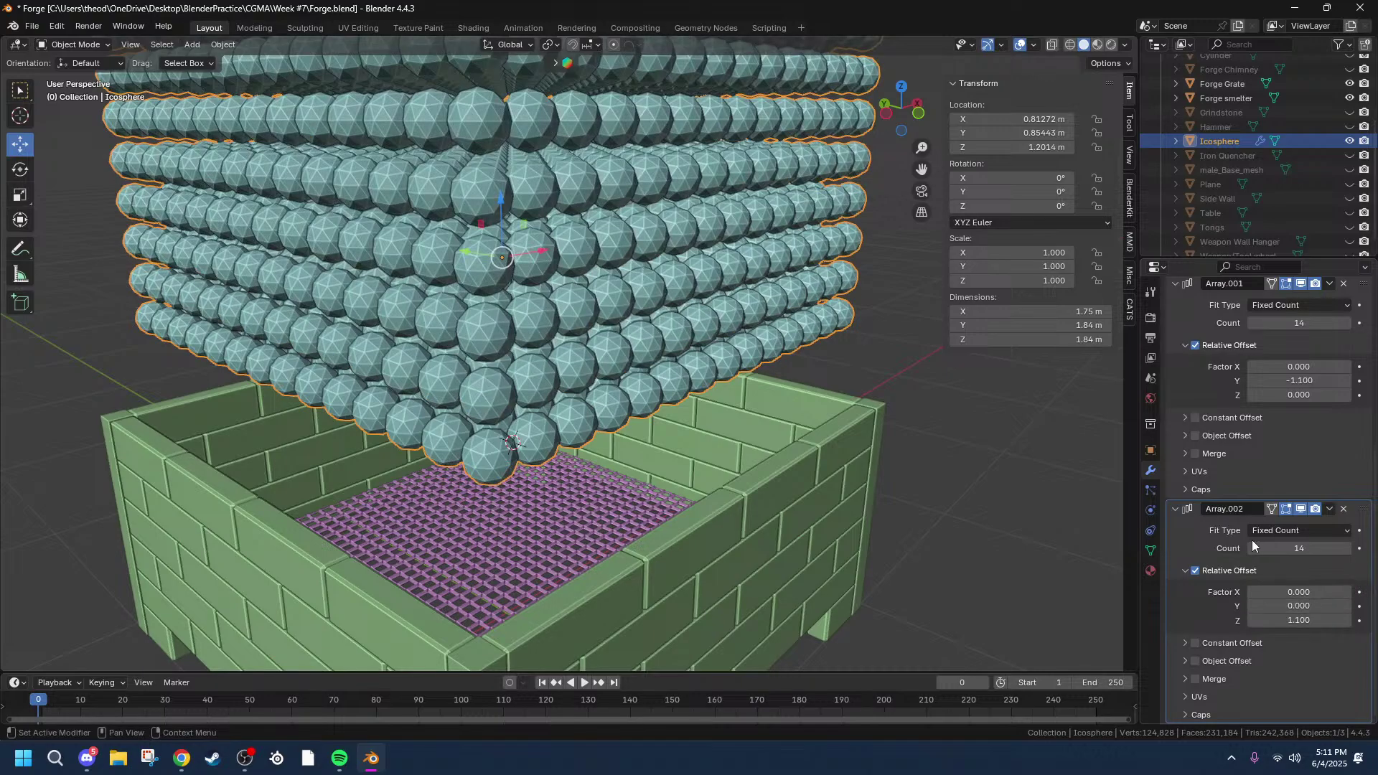
Step: Set the vertical array's count to 6 to limit the stack of sphere layers above the smelter
scroll(416, 352, down, 6)
middle_drag(417, 351, 519, 320)
scroll(811, 274, up, 4)
middle_drag(816, 273, 757, 317)
drag(1281, 549, 1240, 549)
middle_drag(955, 516, 908, 524)
scroll(811, 308, up, 5)
middle_drag(846, 275, 812, 300)
scroll(812, 319, down, 3)
scroll(812, 344, down, 2)
click(808, 389)
click(600, 302)
Step: Apply all three Array modifiers on the sphere block
scroll(1304, 323, up, 6)
scroll(1304, 324, up, 3)
click(1328, 340)
click(1326, 354)
click(1328, 340)
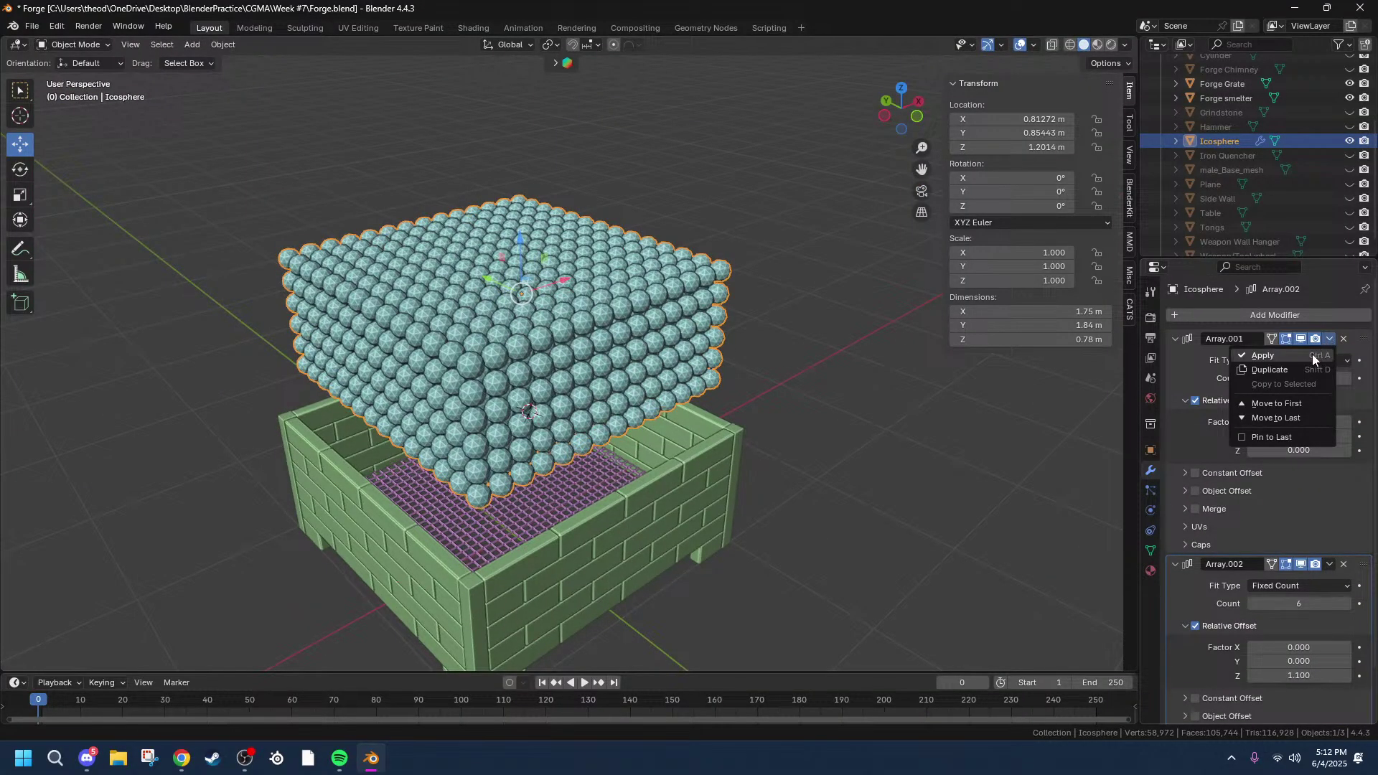
click(1312, 355)
click(1327, 340)
click(1286, 360)
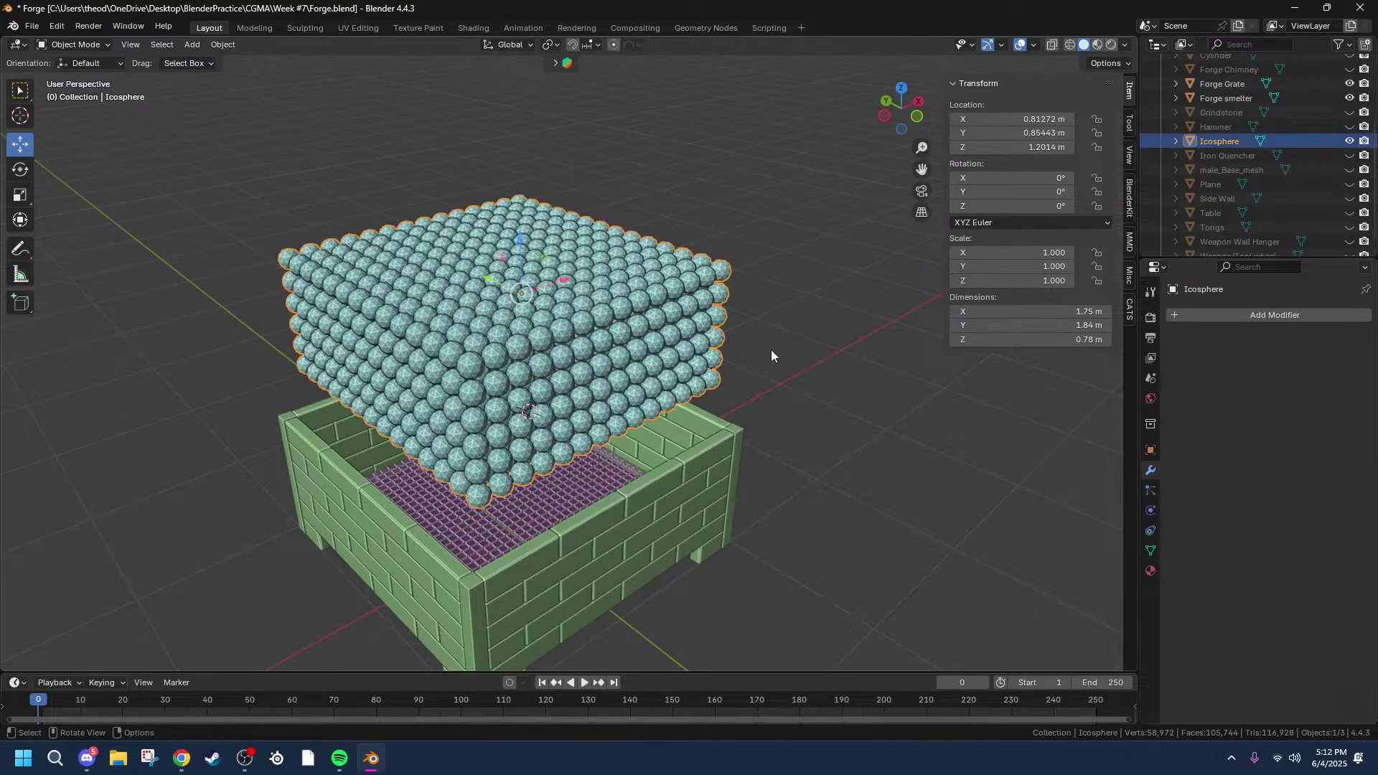
Step: Separate the sphere block's mesh by loose parts in Edit Mode
middle_drag(771, 351, 795, 325)
middle_drag(508, 256, 205, 32)
click(140, 46)
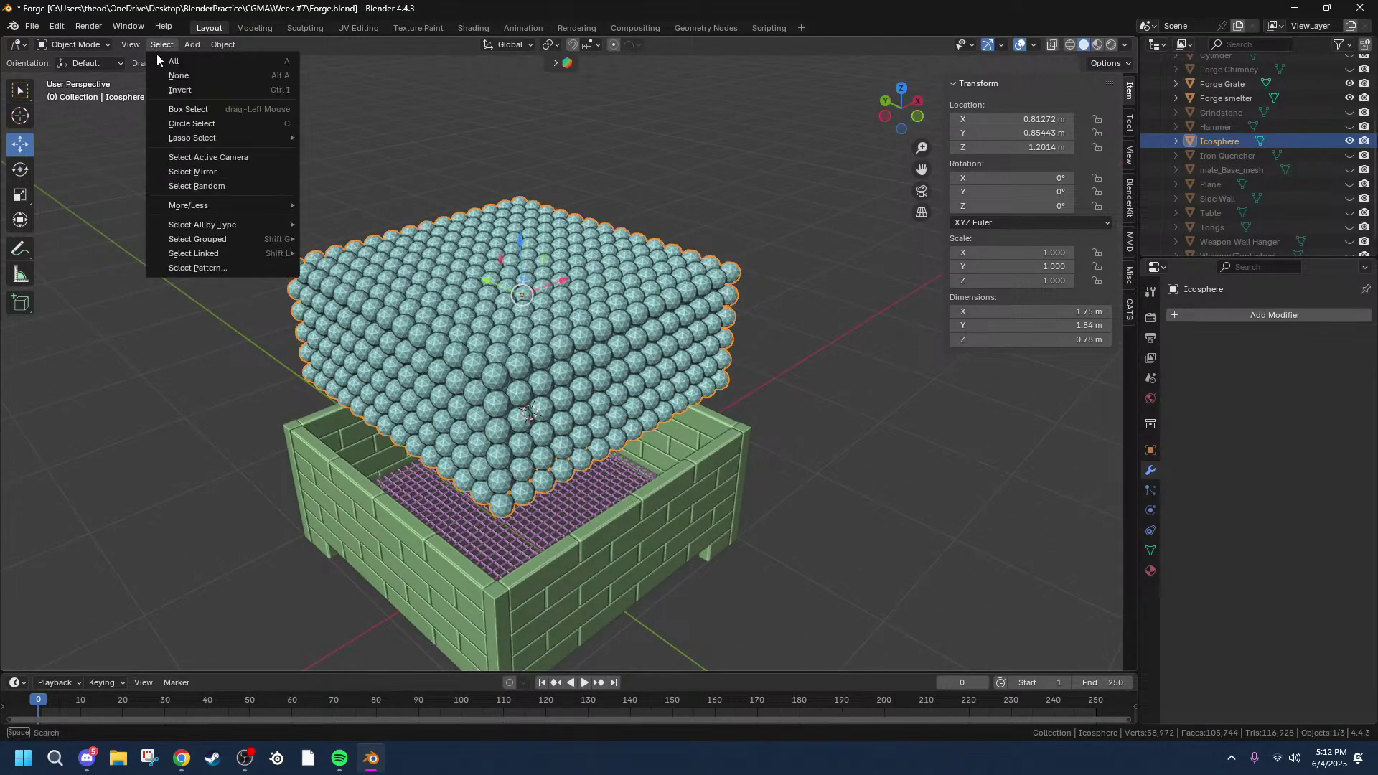
click(222, 44)
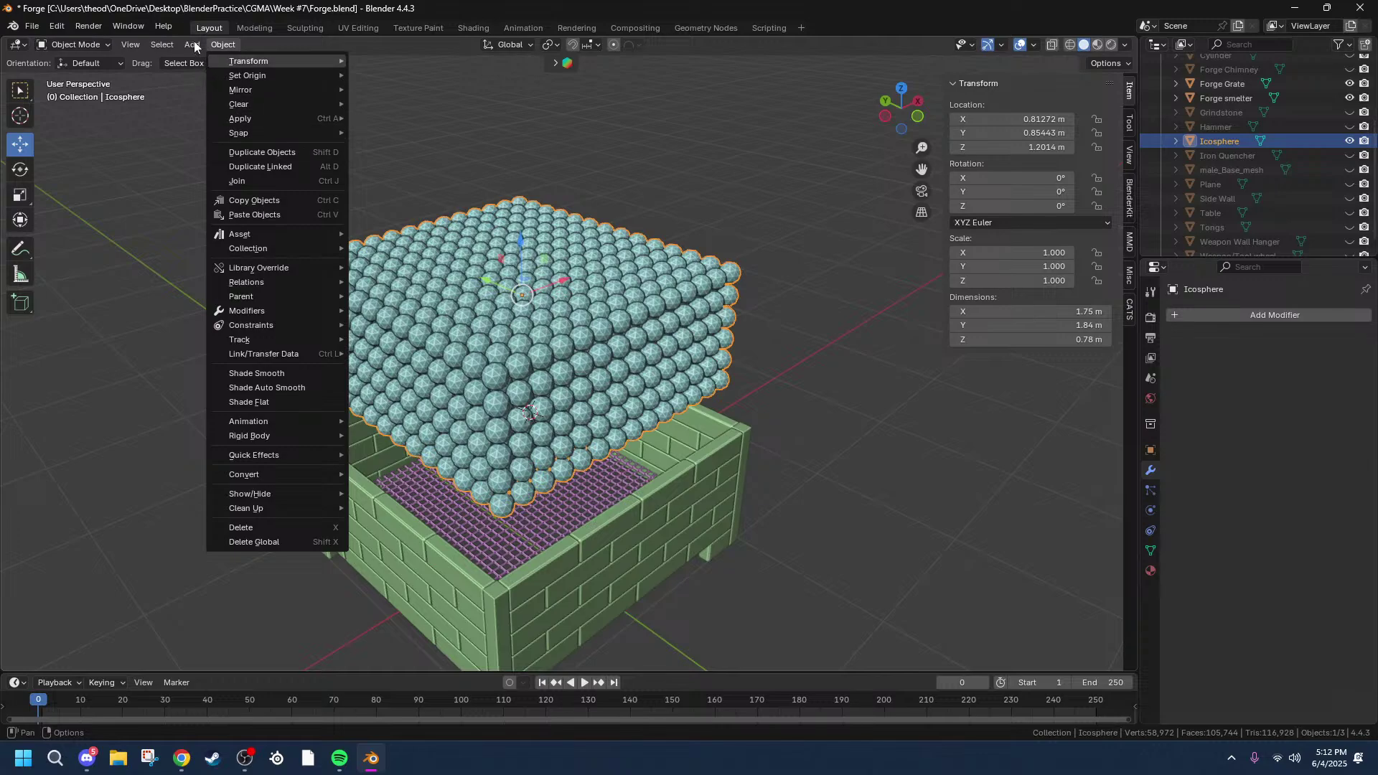
mouse_move(195, 45)
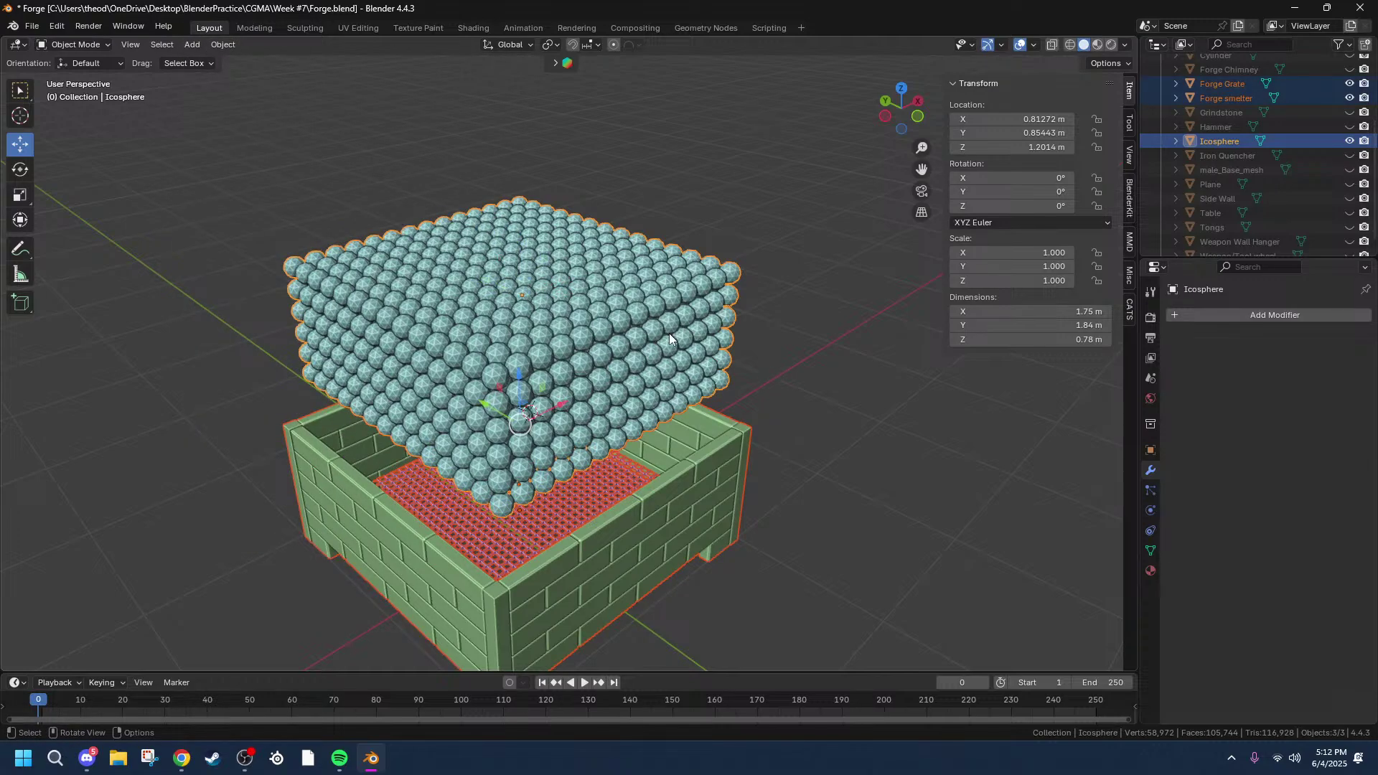
key(Tab)
right_click(569, 329)
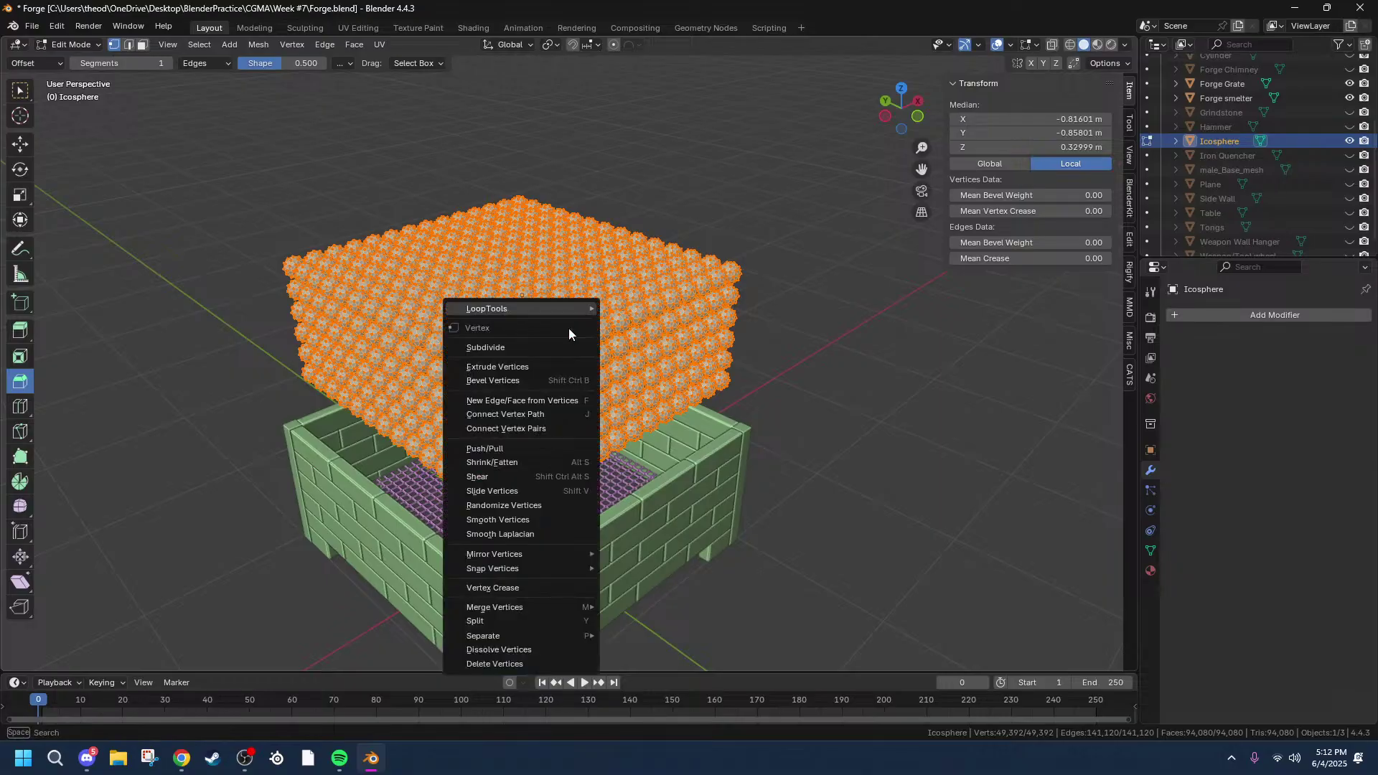
mouse_move(503, 635)
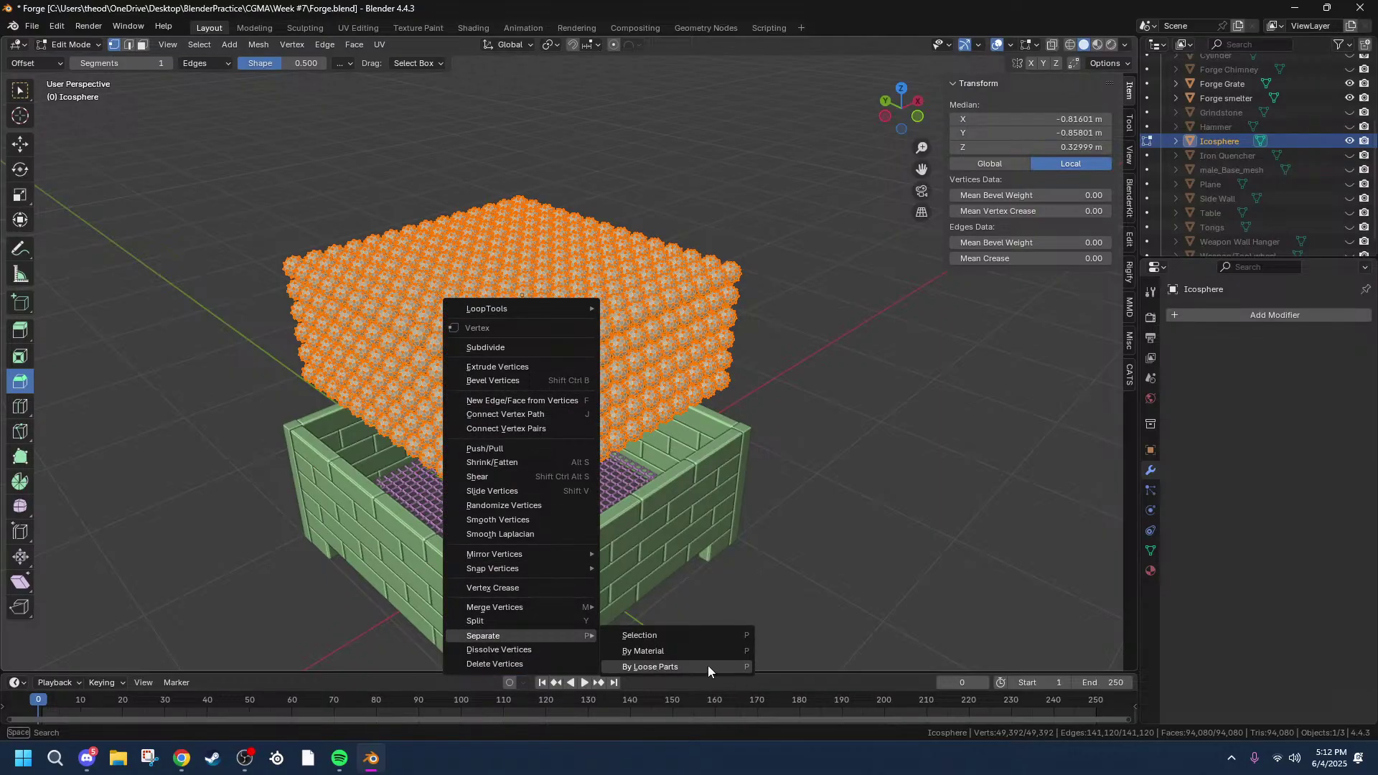
click(708, 665)
Step: Look through the separated sphere objects in the outliner and undo the separation by loose parts
middle_drag(704, 572, 396, 436)
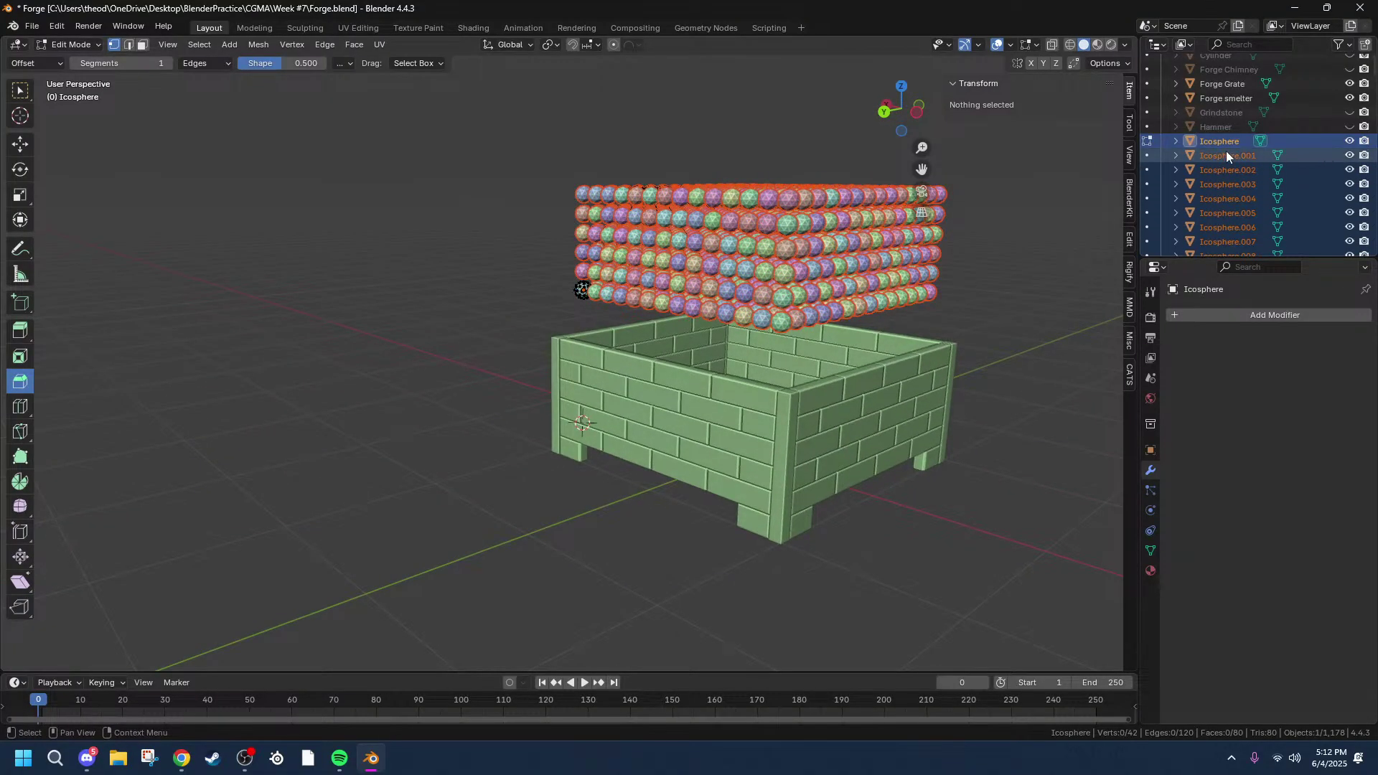
scroll(1226, 154, down, 10)
scroll(1231, 171, down, 5)
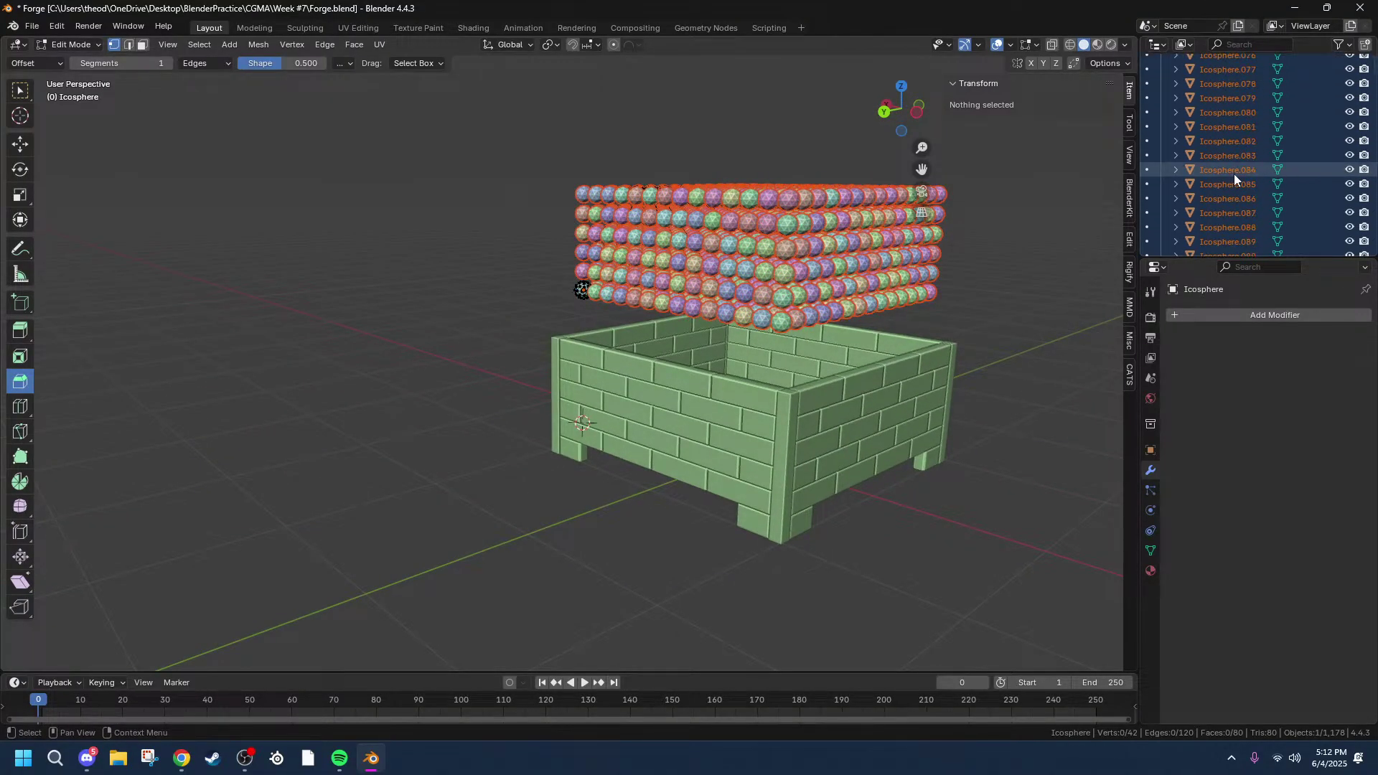
scroll(1234, 177, down, 5)
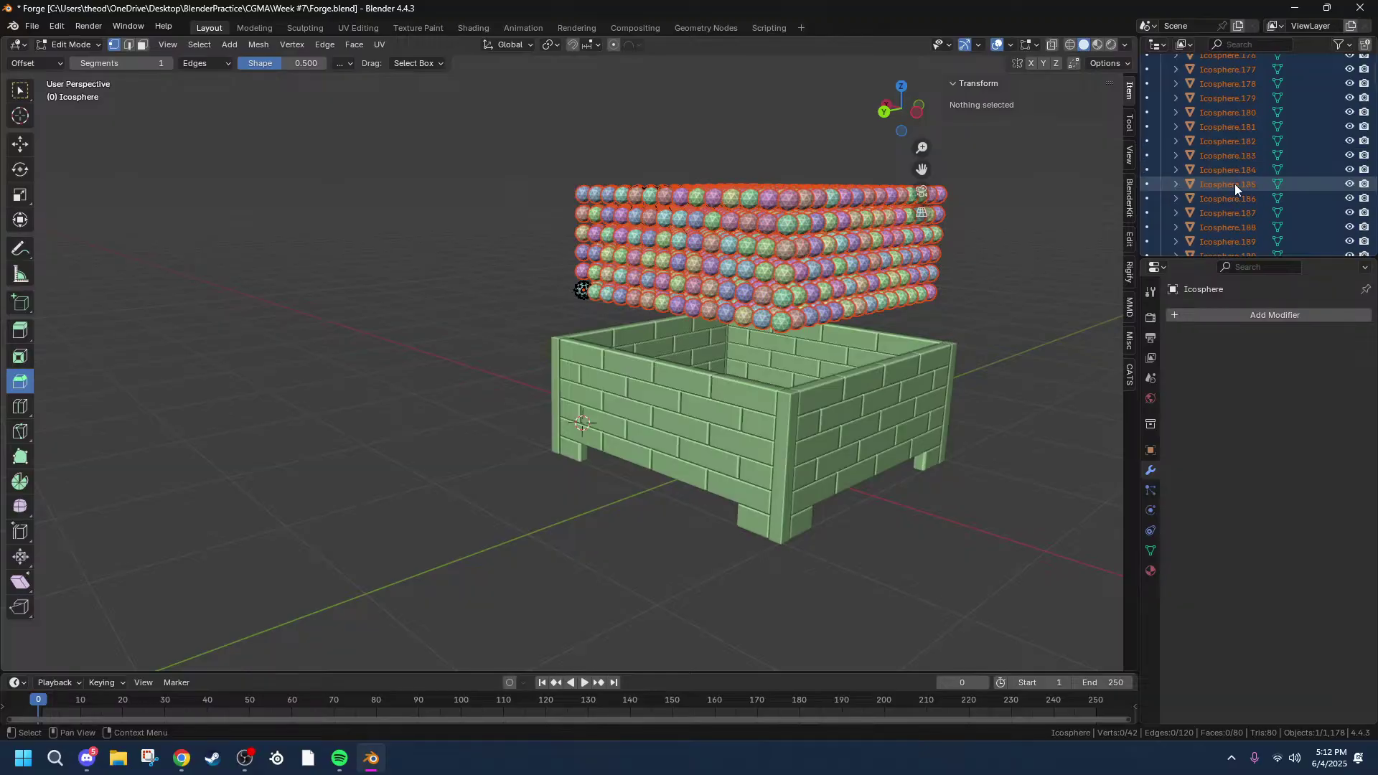
scroll(1234, 184, down, 17)
scroll(1240, 186, down, 4)
scroll(1239, 184, down, 19)
scroll(1238, 200, down, 3)
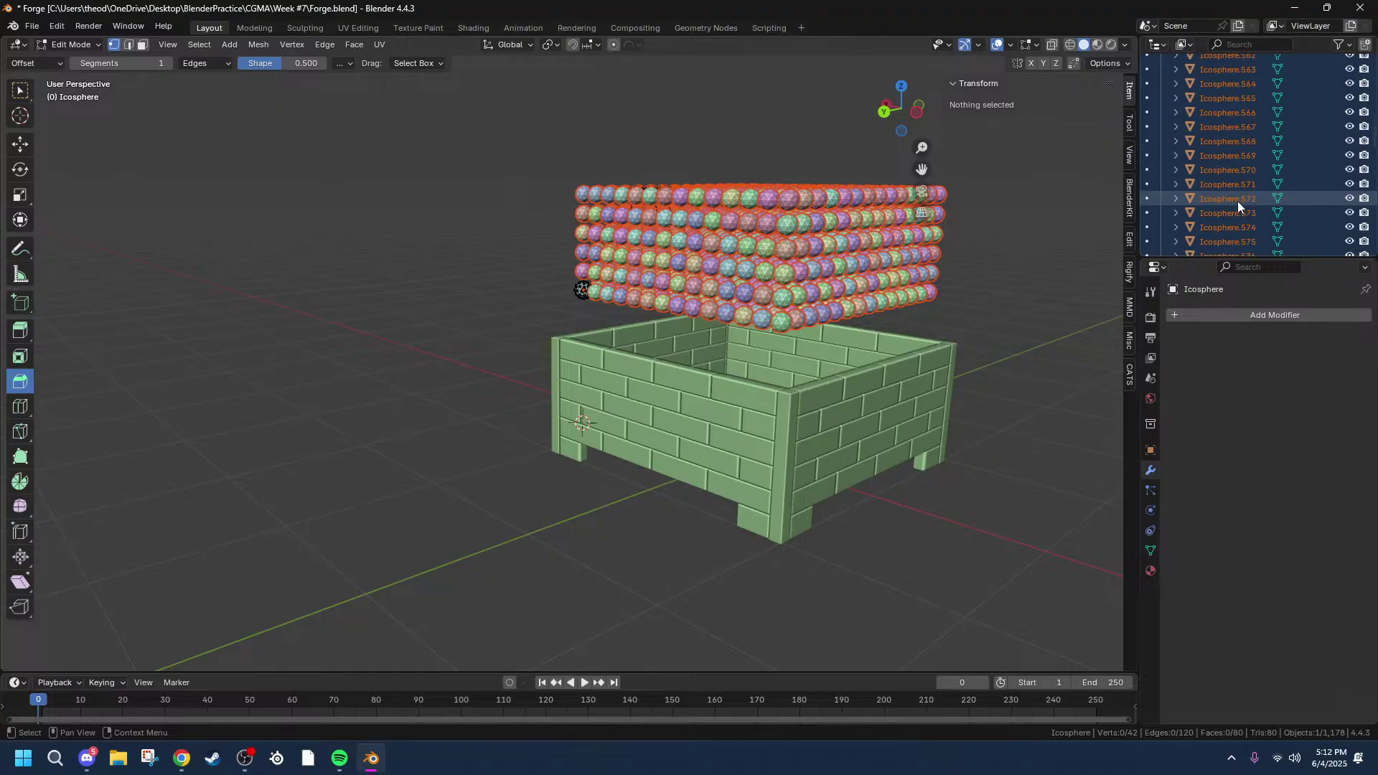
scroll(1239, 202, down, 11)
scroll(1238, 201, down, 3)
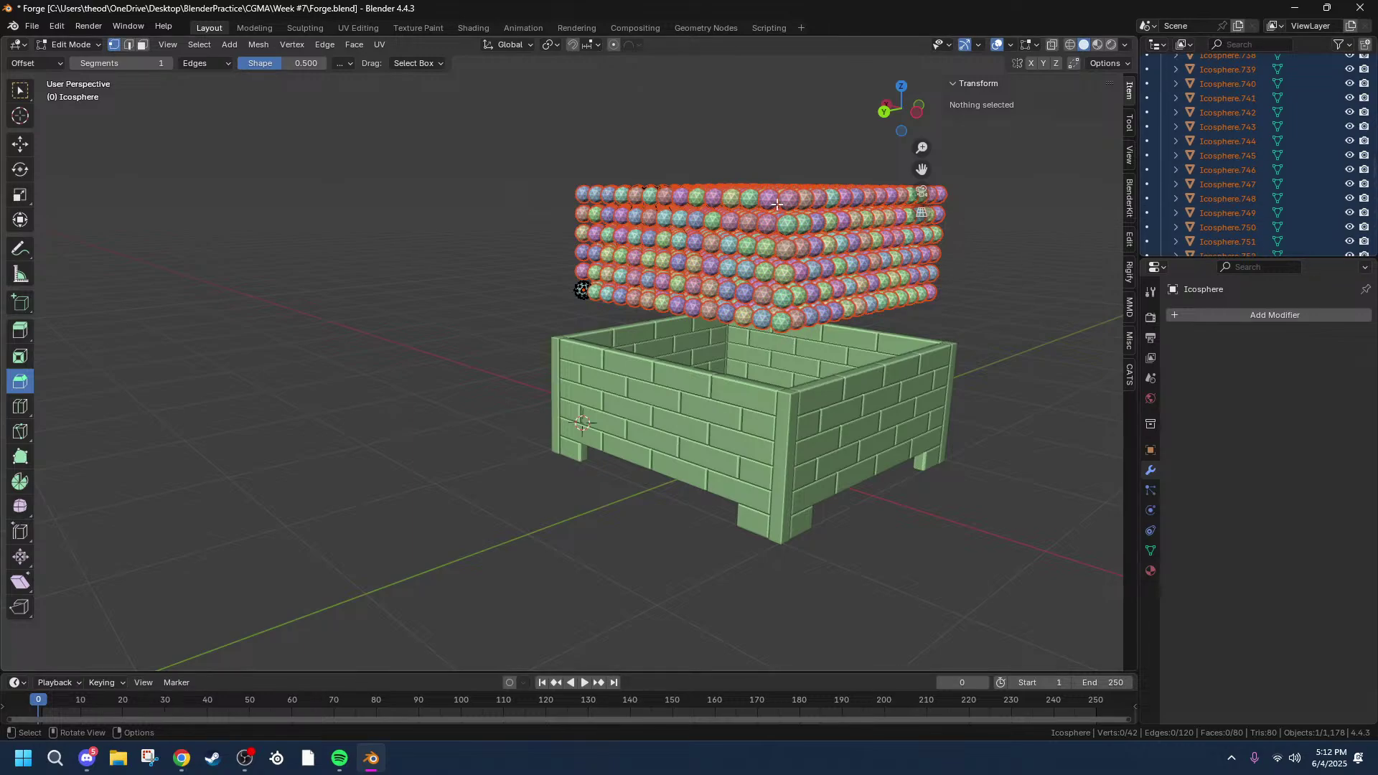
scroll(1260, 189, down, 14)
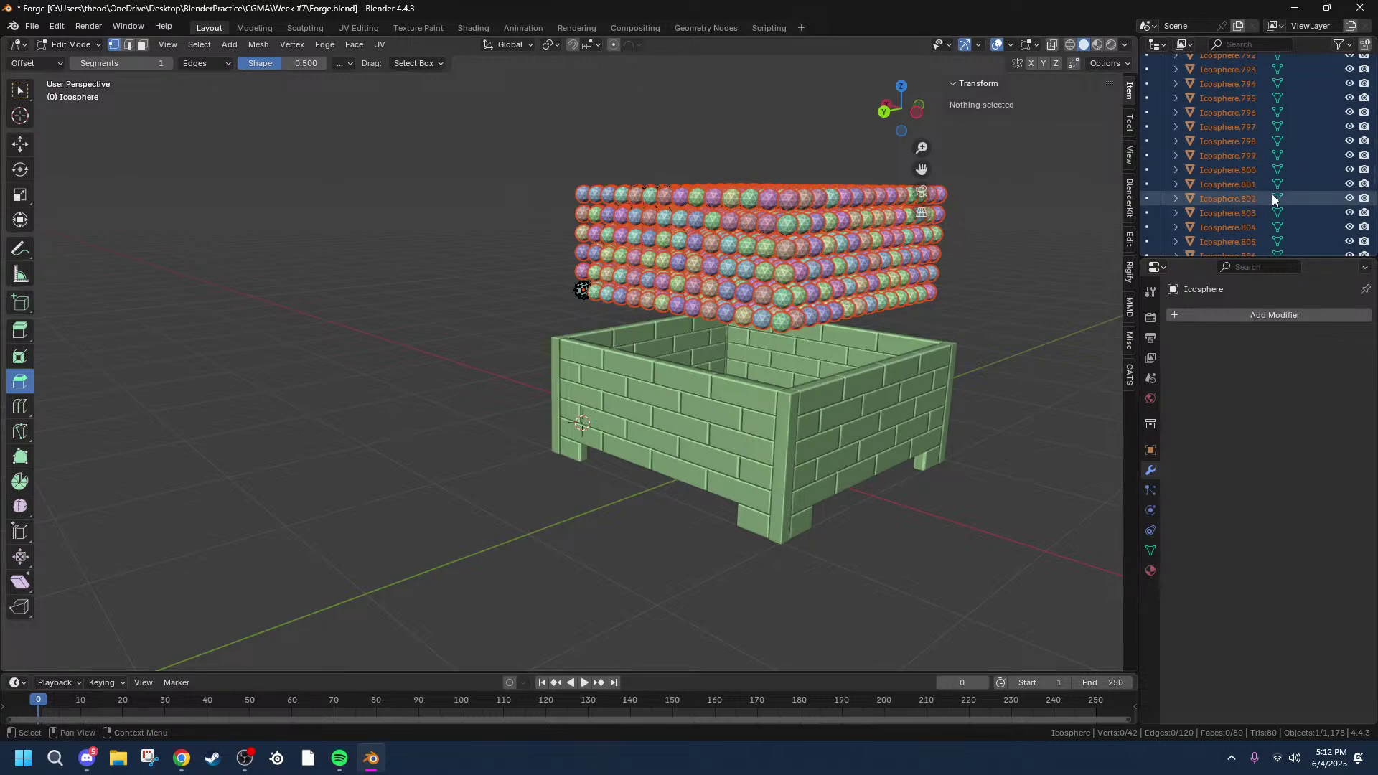
scroll(1323, 188, down, 18)
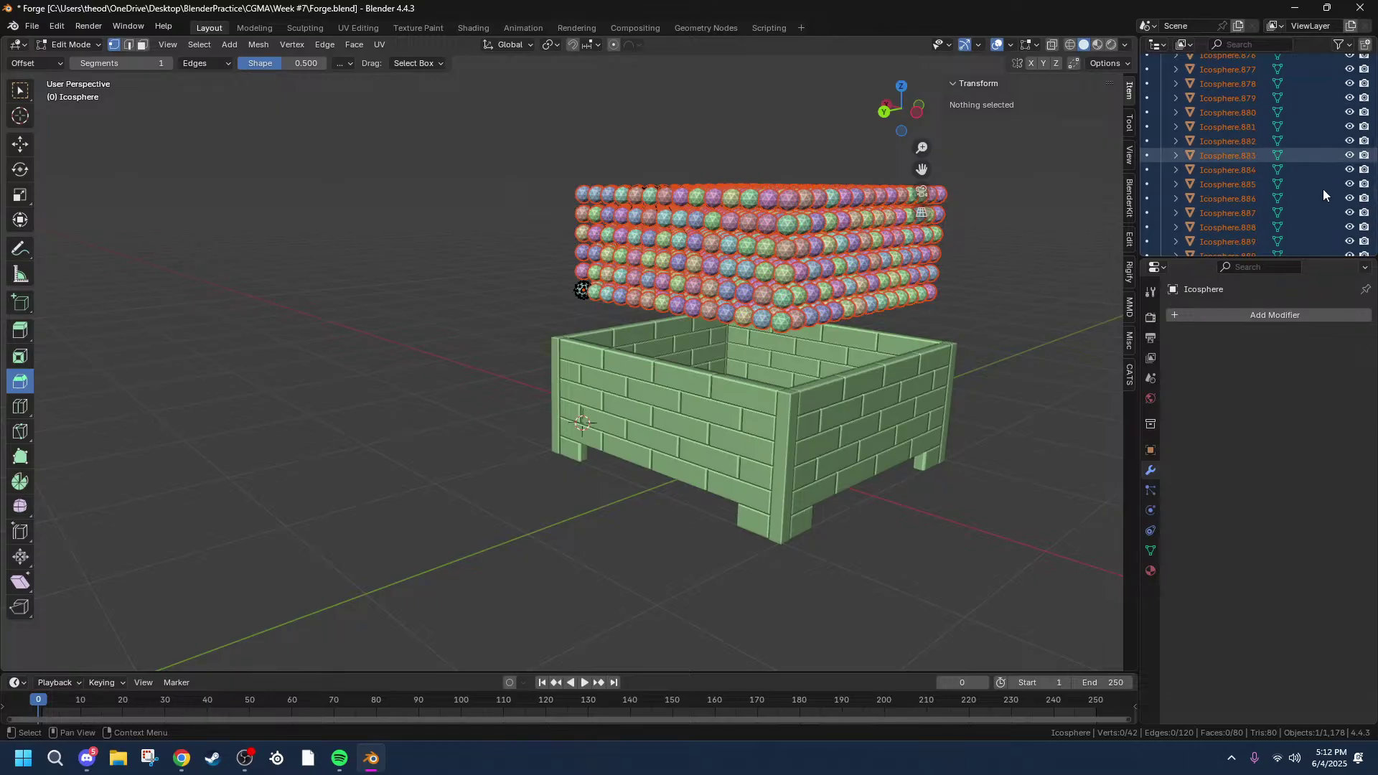
scroll(1323, 189, down, 17)
scroll(1325, 190, down, 19)
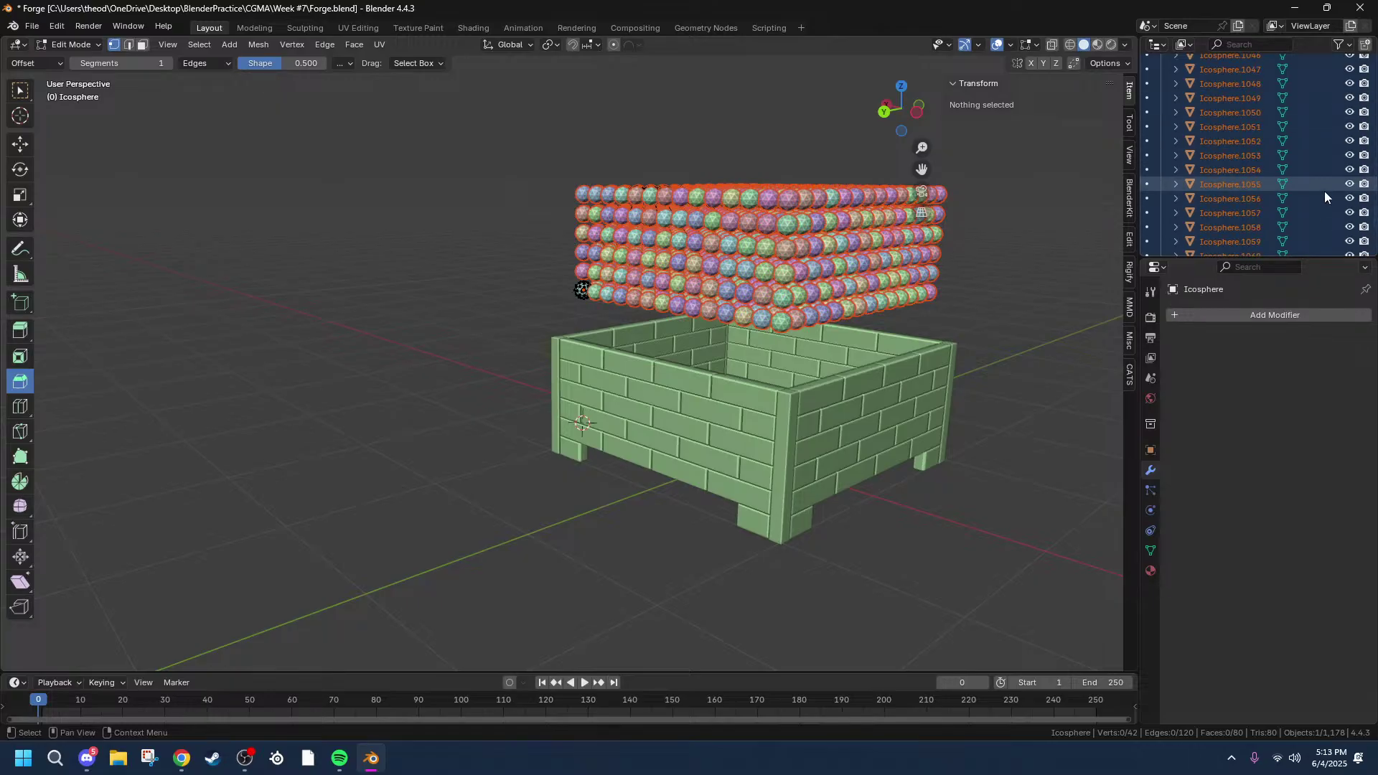
scroll(1324, 192, down, 18)
scroll(1328, 184, down, 1)
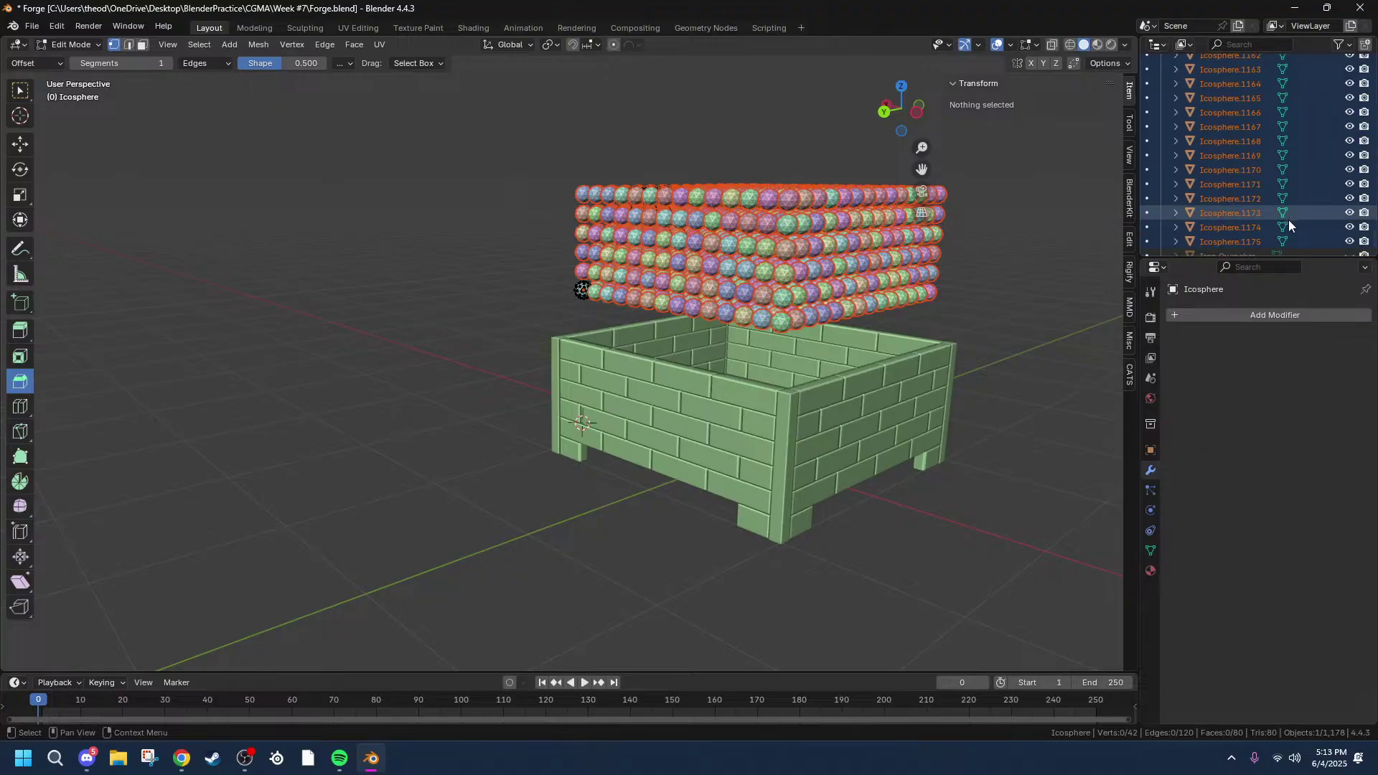
key(ctrl+z)
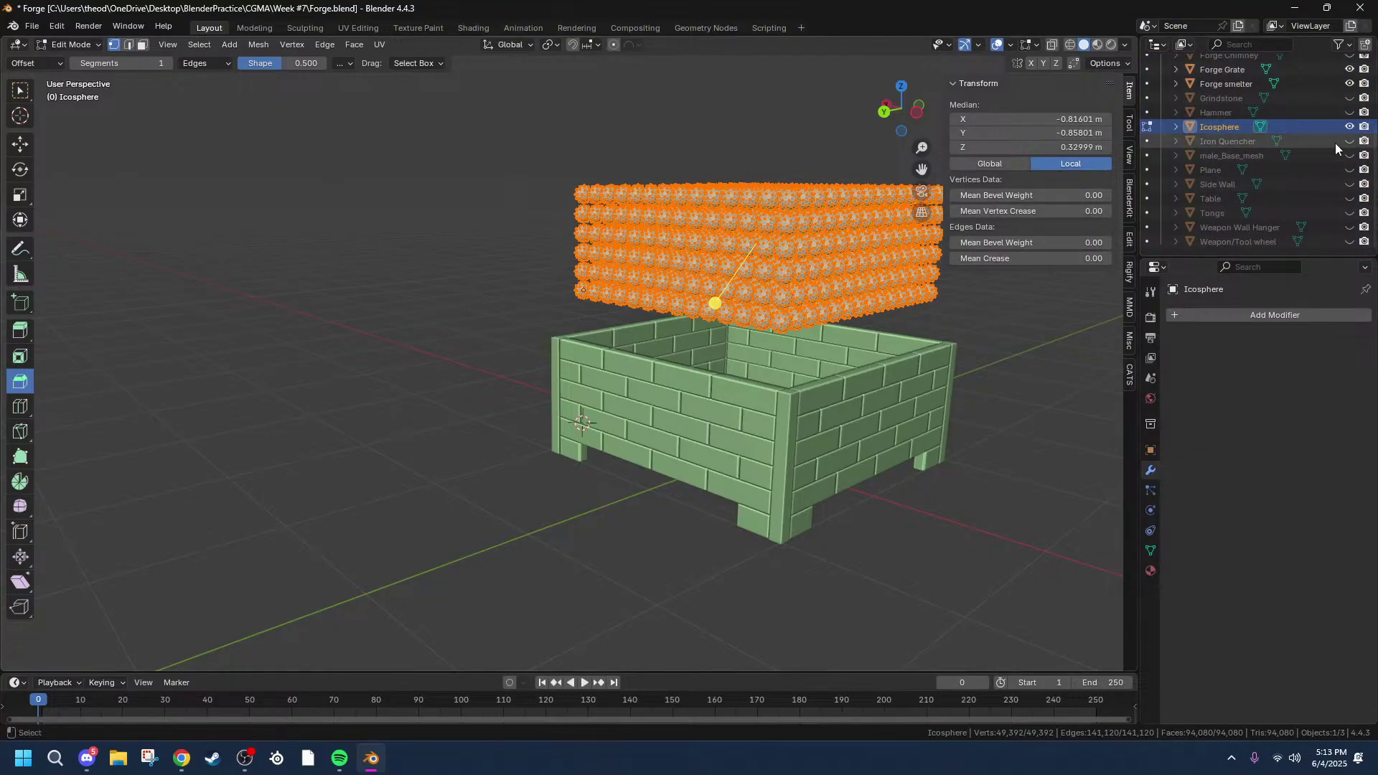
Step: Create a new collection in the outliner and name it Coal
scroll(1223, 118, up, 3)
scroll(1203, 233, down, 3)
right_click(1199, 251)
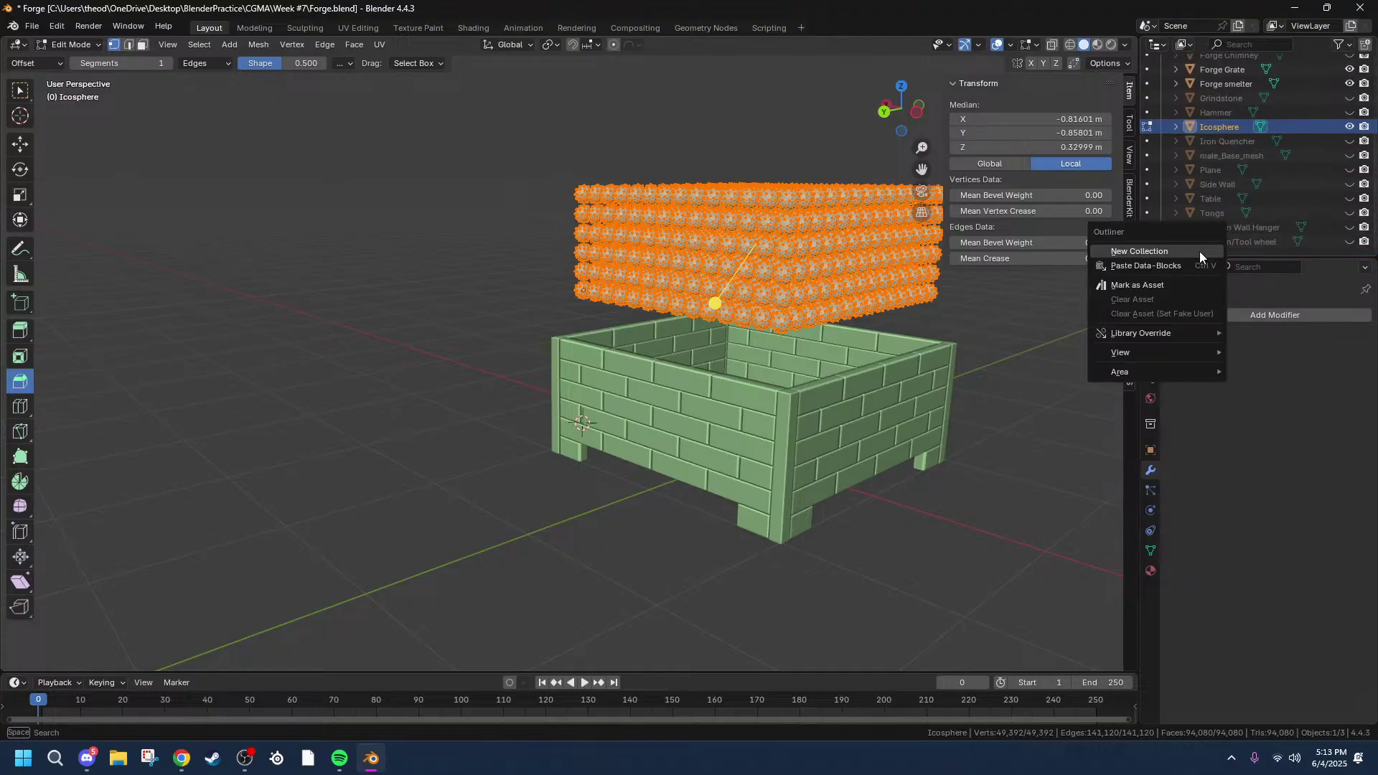
click(1139, 251)
scroll(1212, 244, down, 1)
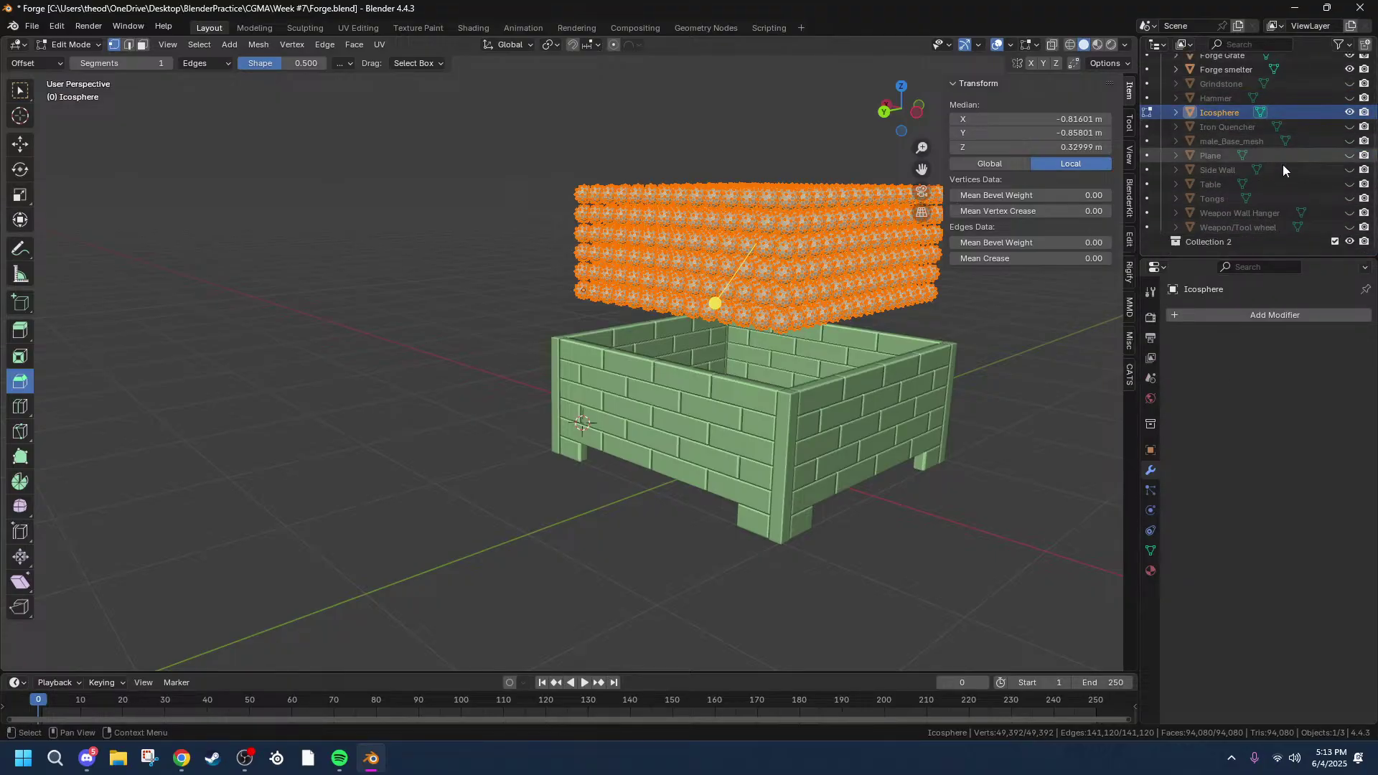
double_click(1220, 244)
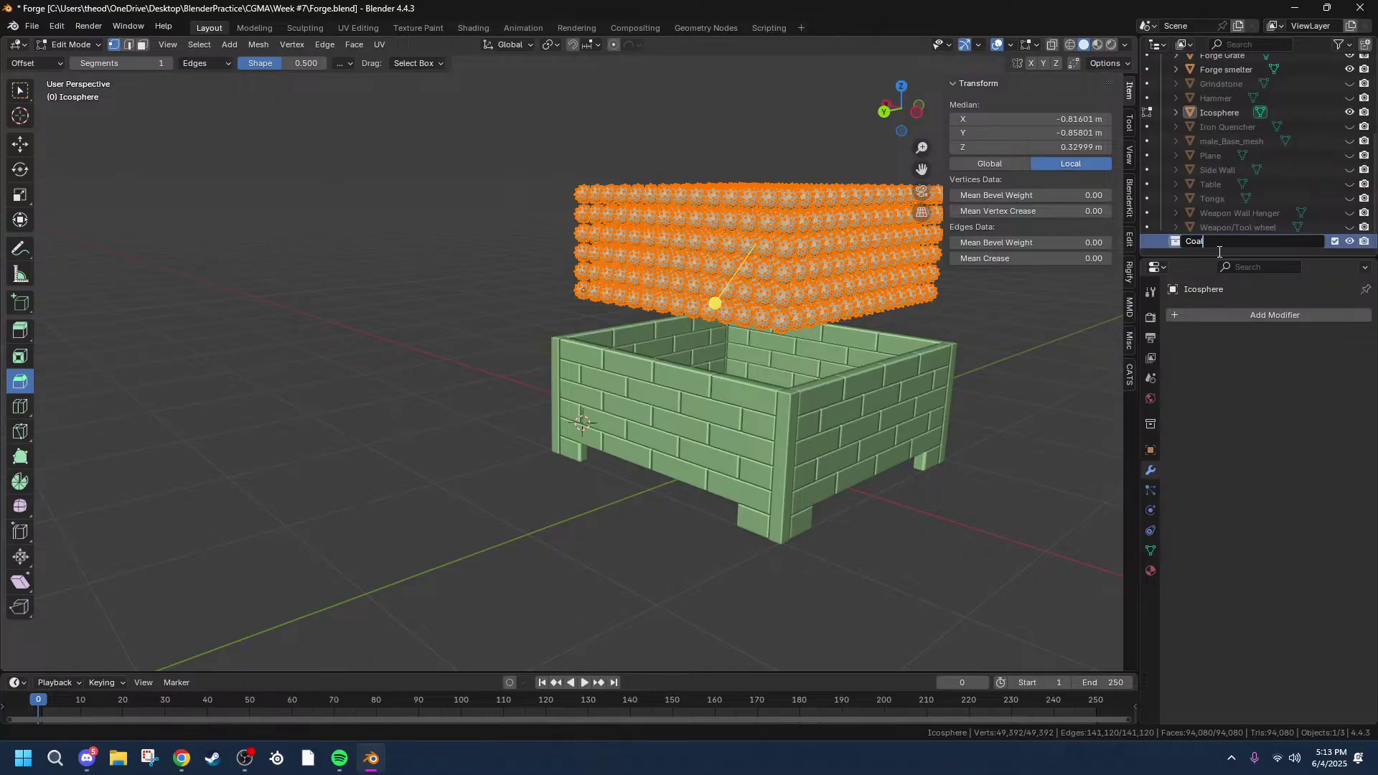
text(Coal)
key(Return)
Step: Move the Icosphere object into the Coal collection and separate its mesh by loose parts
click(1220, 115)
drag(1221, 115, 1202, 247)
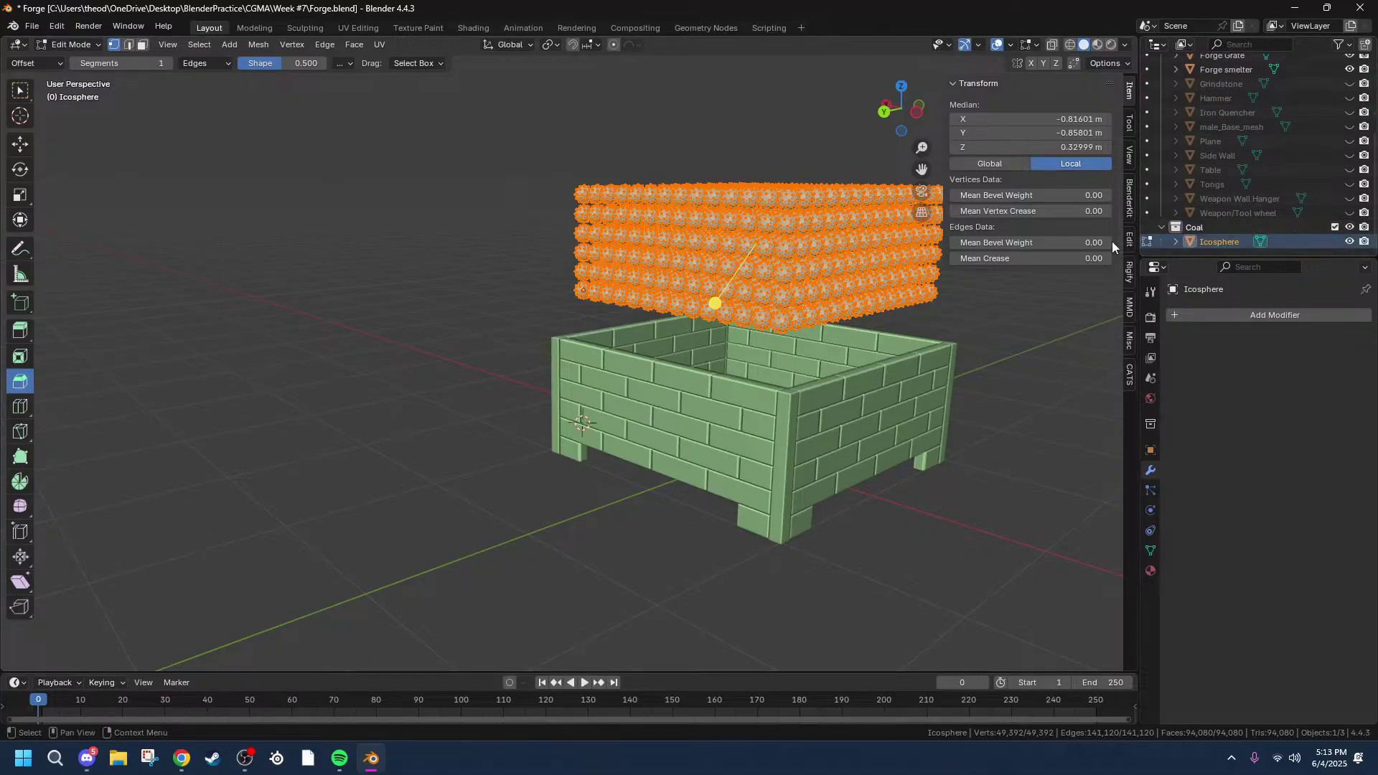
key(ctrl+v)
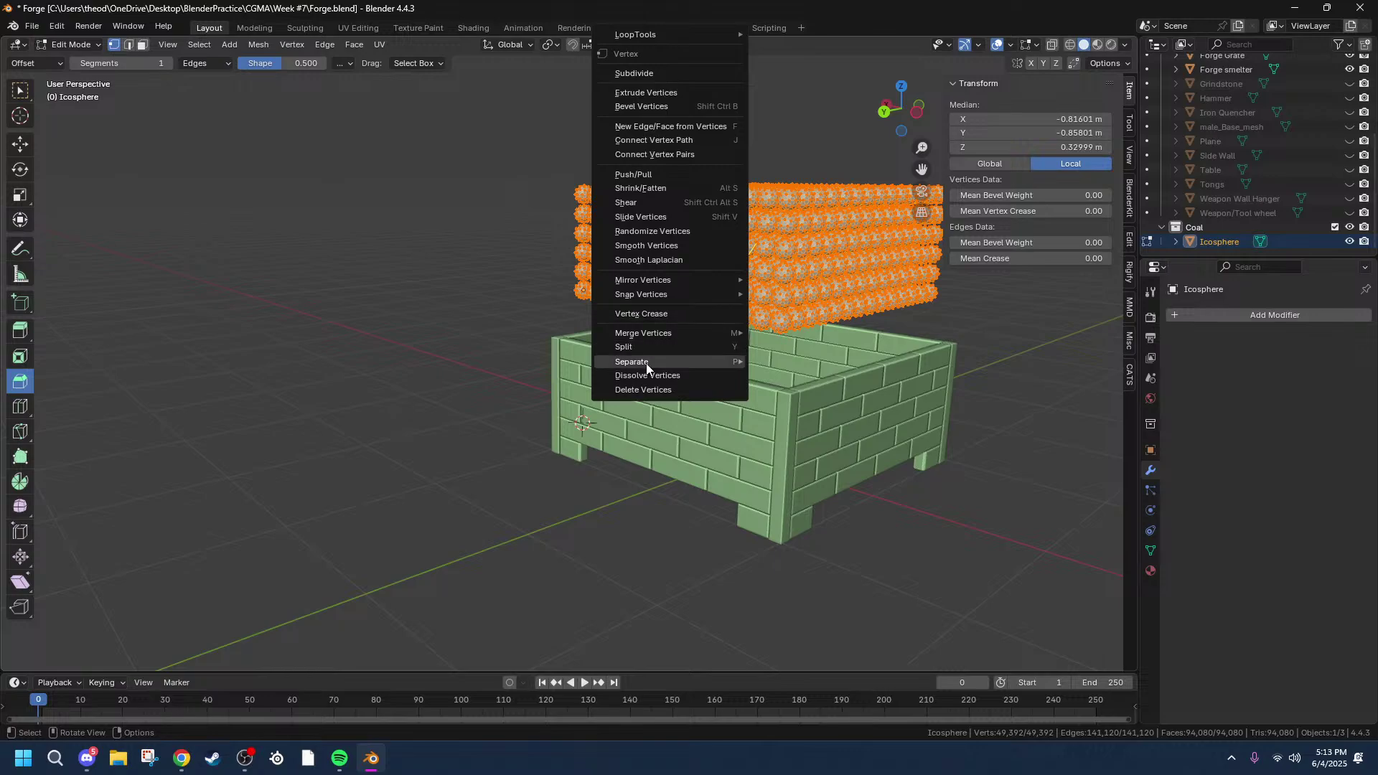
mouse_move(725, 361)
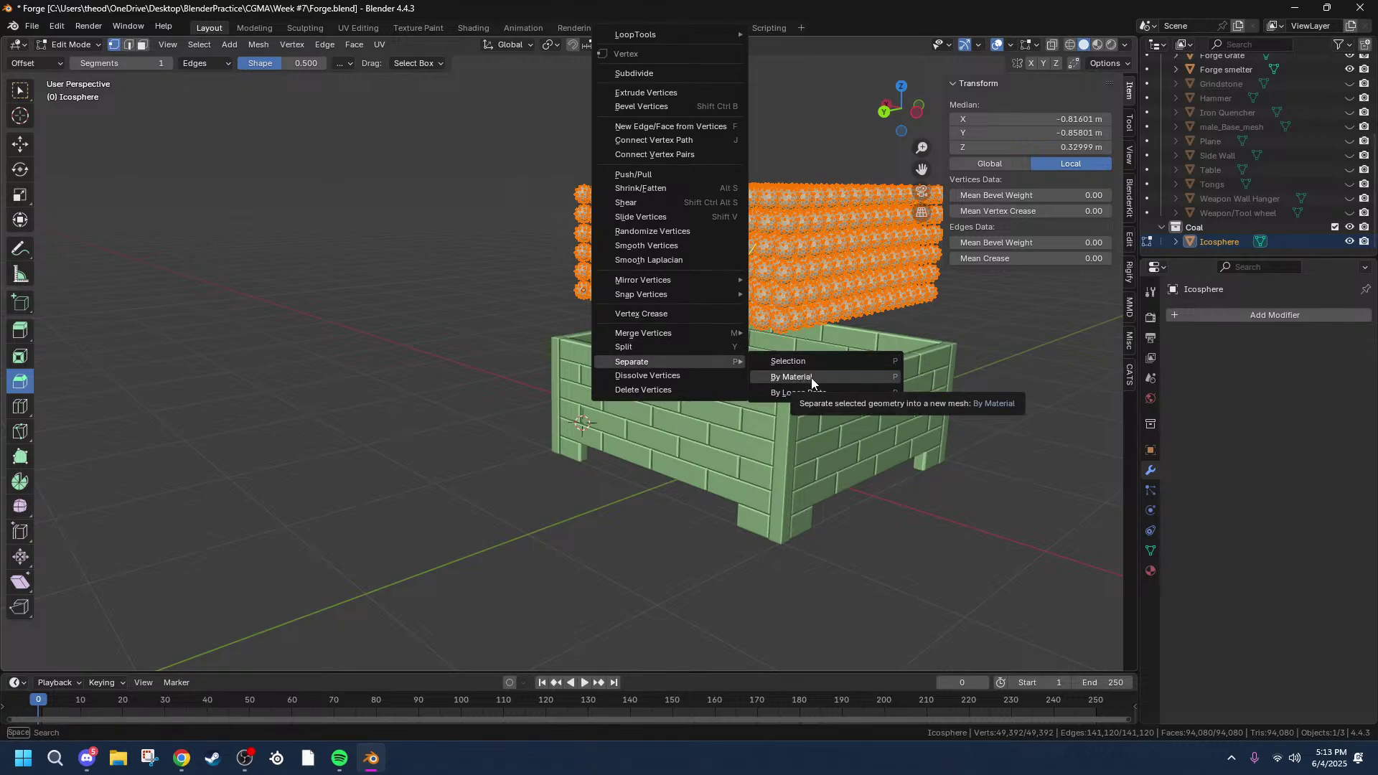
click(807, 394)
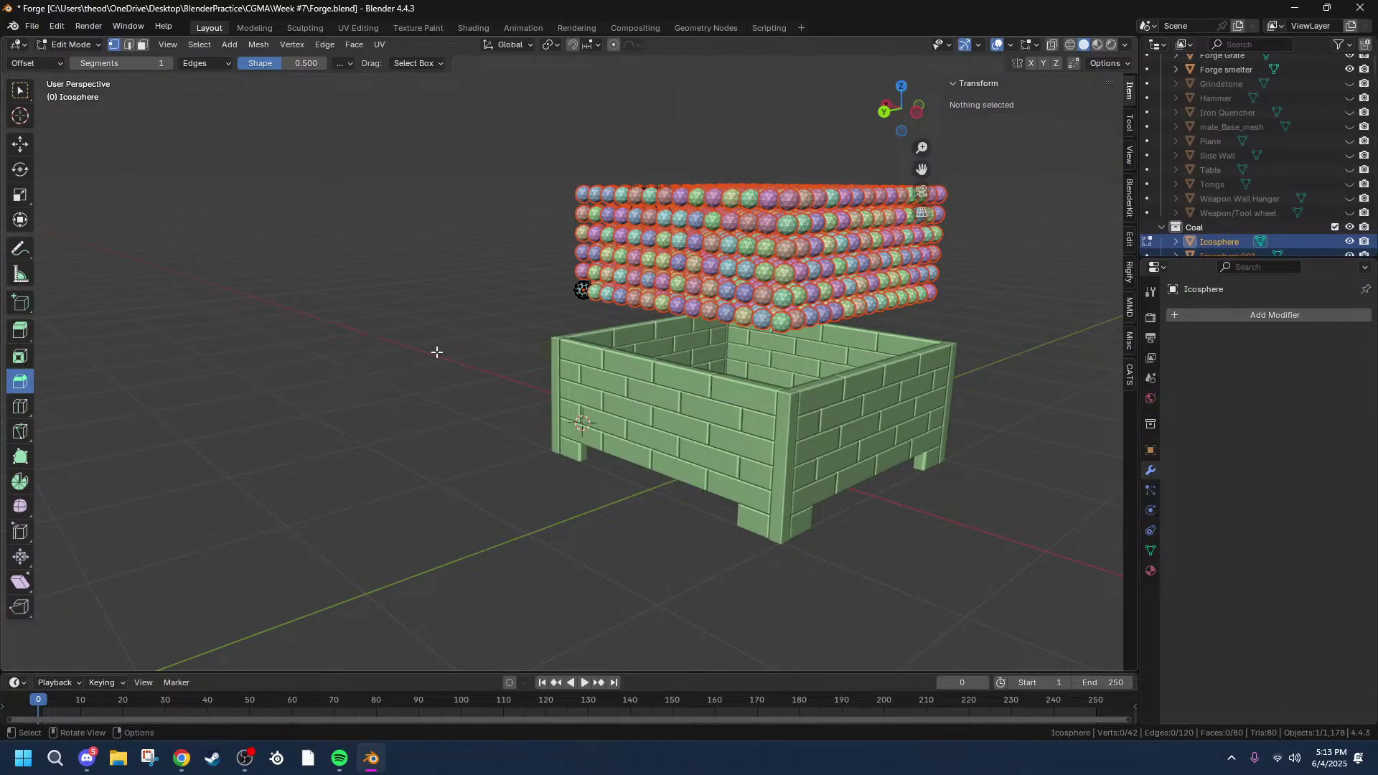
Step: Undo the separation by loose parts and the move into the Coal collection
key(Tab)
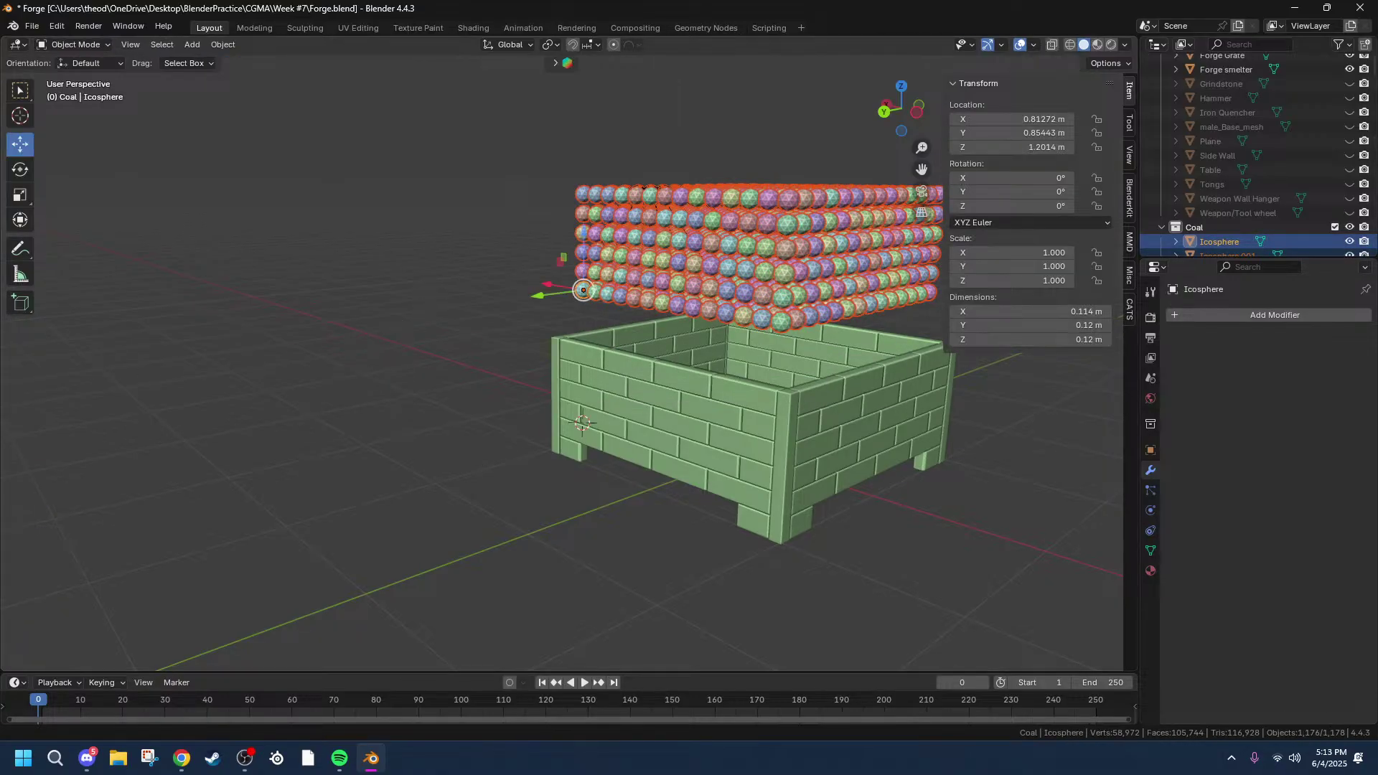
click(1220, 241)
key(Tab)
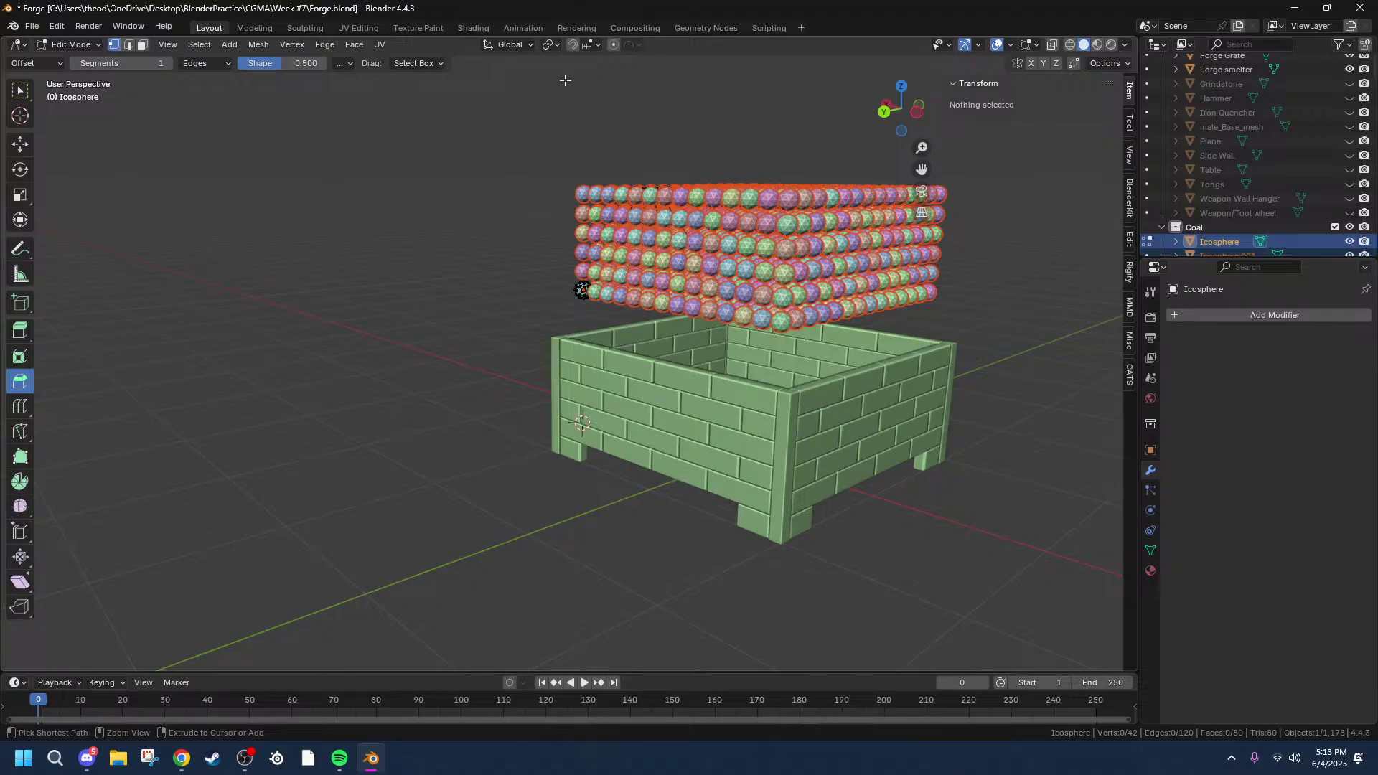
key(ctrl+z)
key(ctrl+z)
key(ctrl+z)
key(ctrl+z)
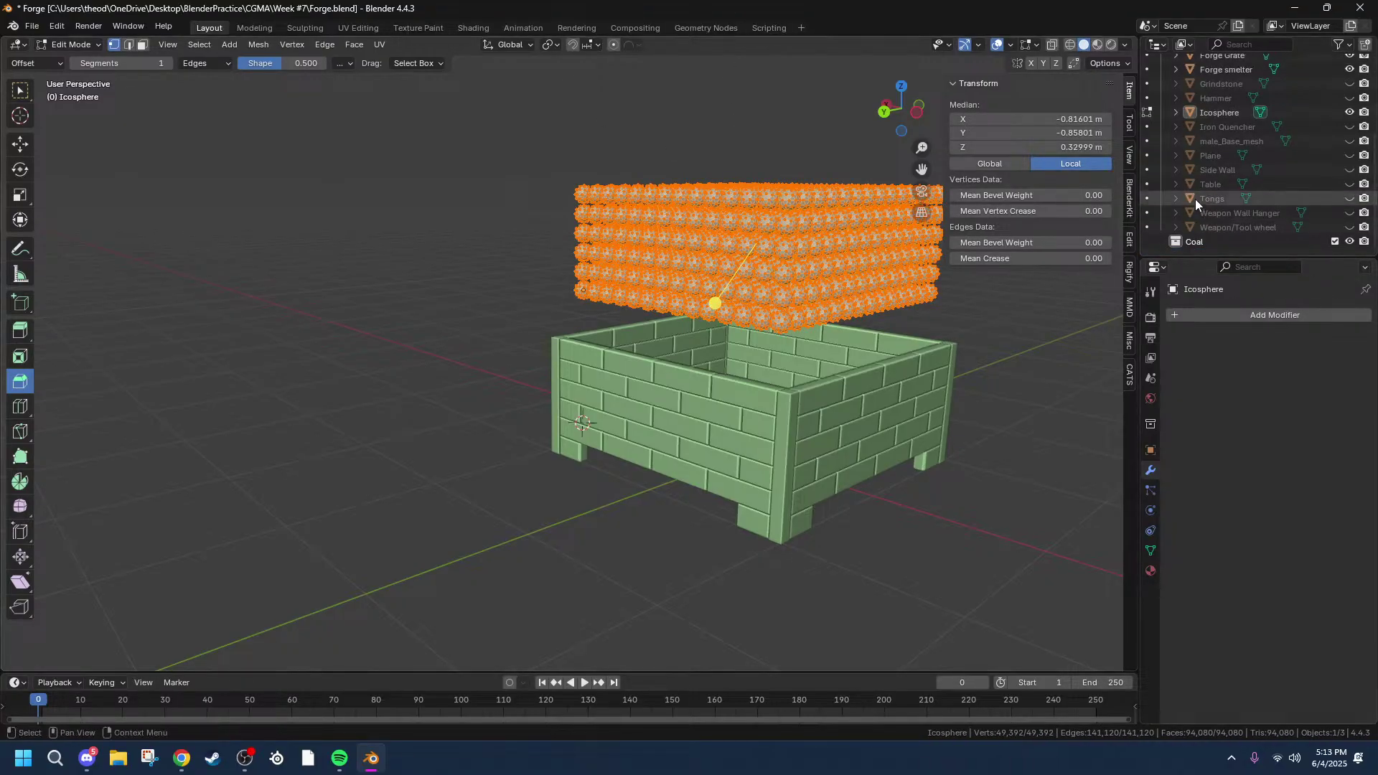
Step: Move the Icosphere object into the Coal collection and rename the object Coal
drag(1218, 111, 1189, 248)
double_click(1209, 245)
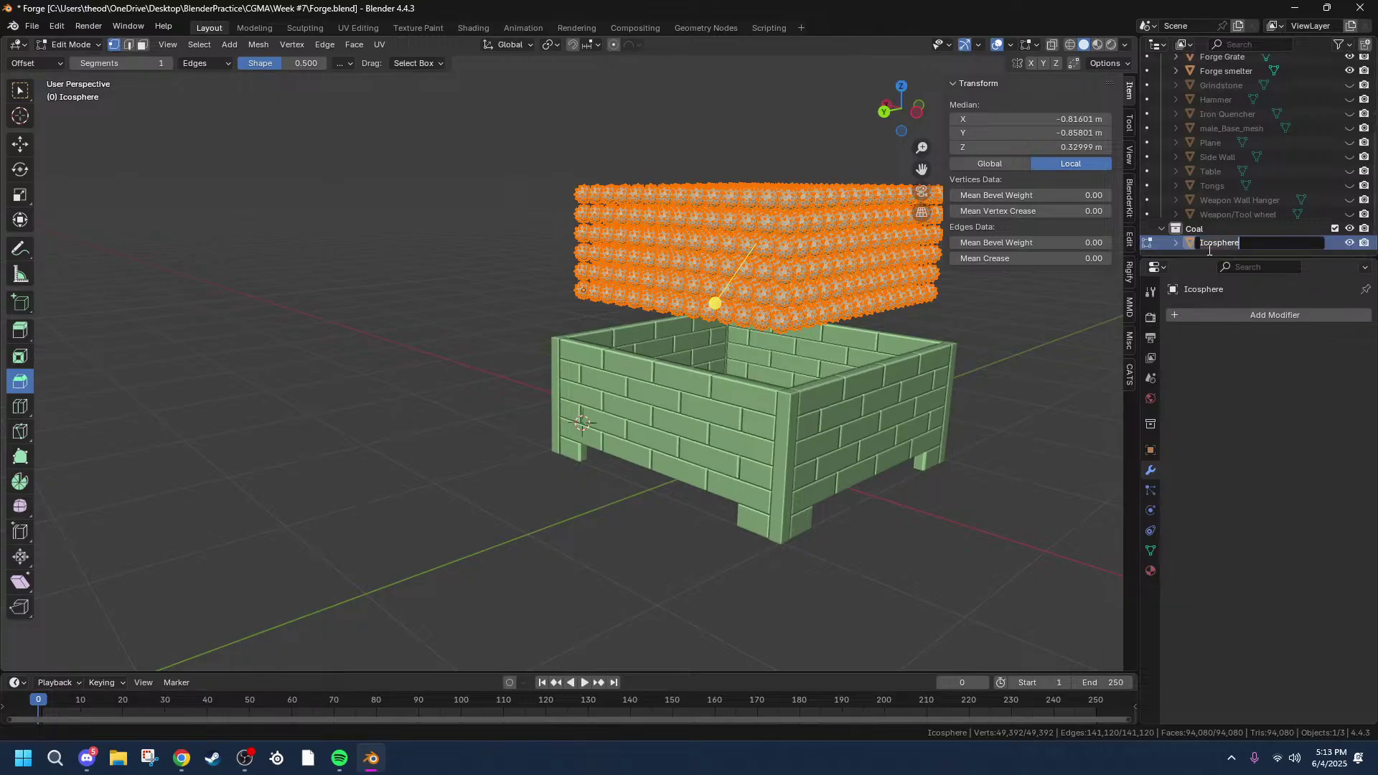
text(Coal)
key(Return)
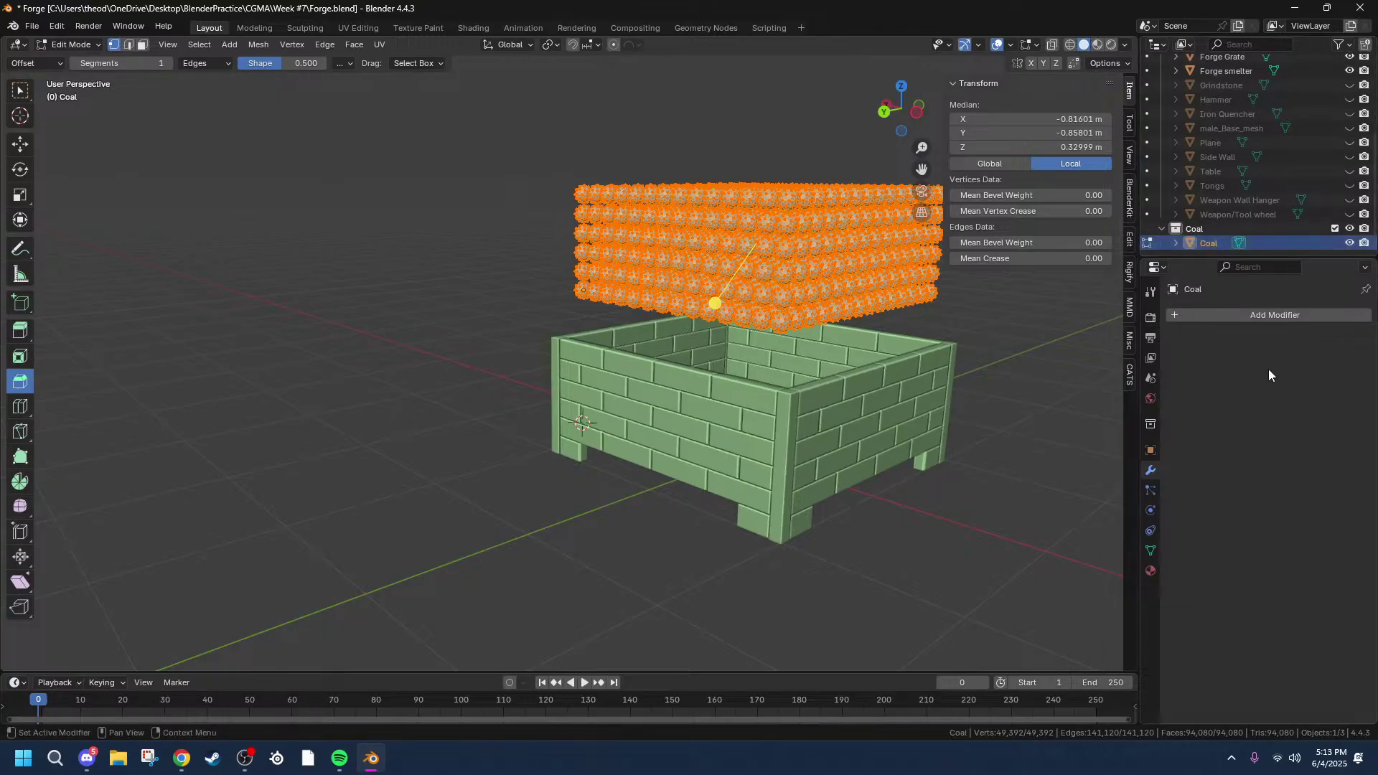
Step: Separate the whole Coal mesh by loose parts and return to Object Mode
right_click(621, 254)
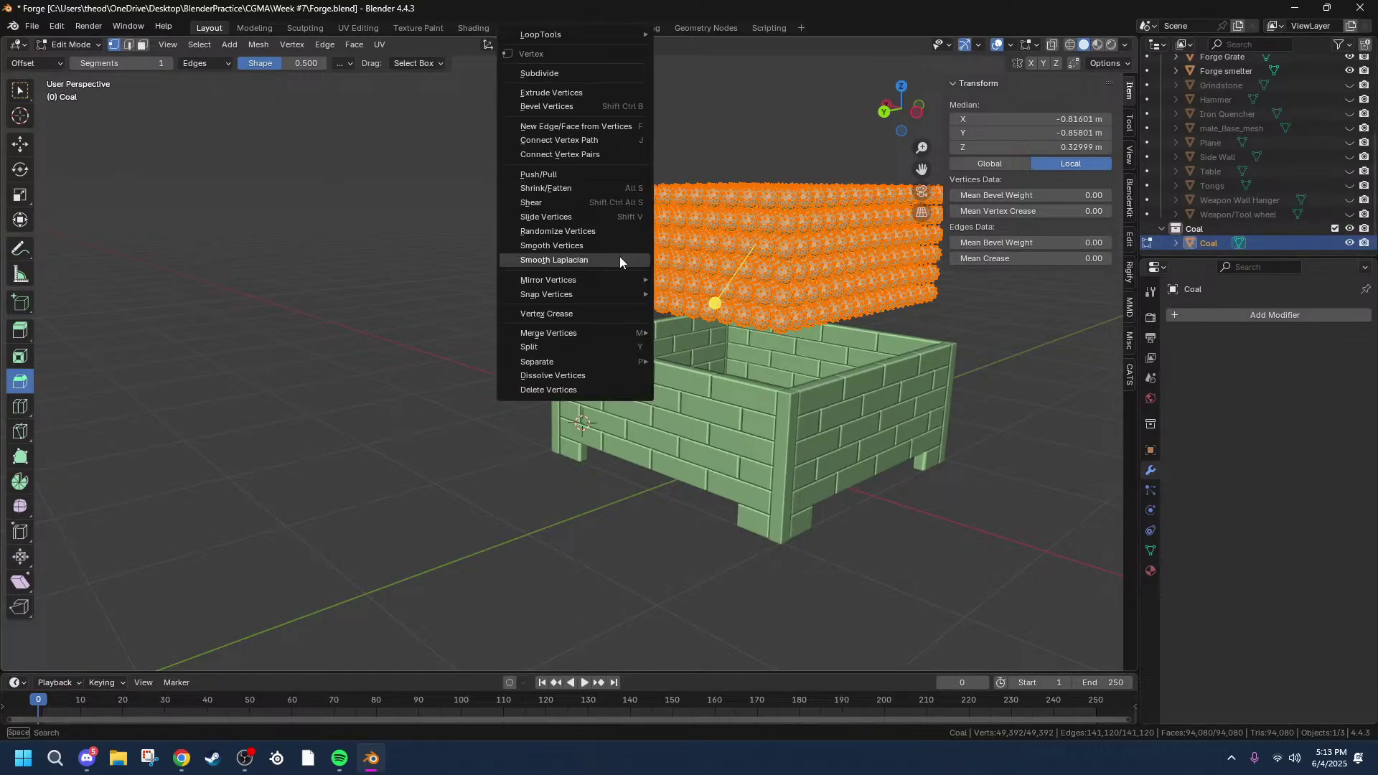
mouse_move(560, 361)
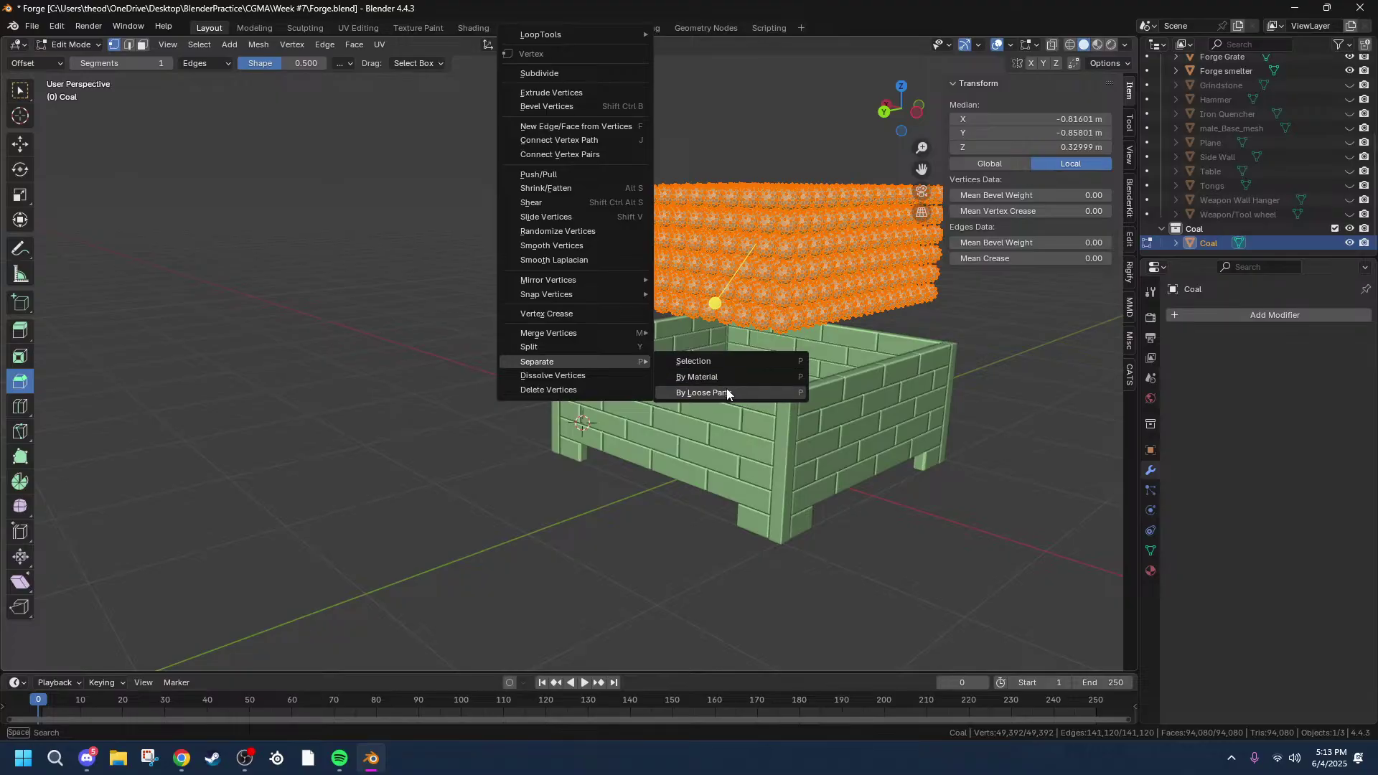
click(781, 390)
scroll(1251, 179, down, 5)
scroll(1249, 184, up, 8)
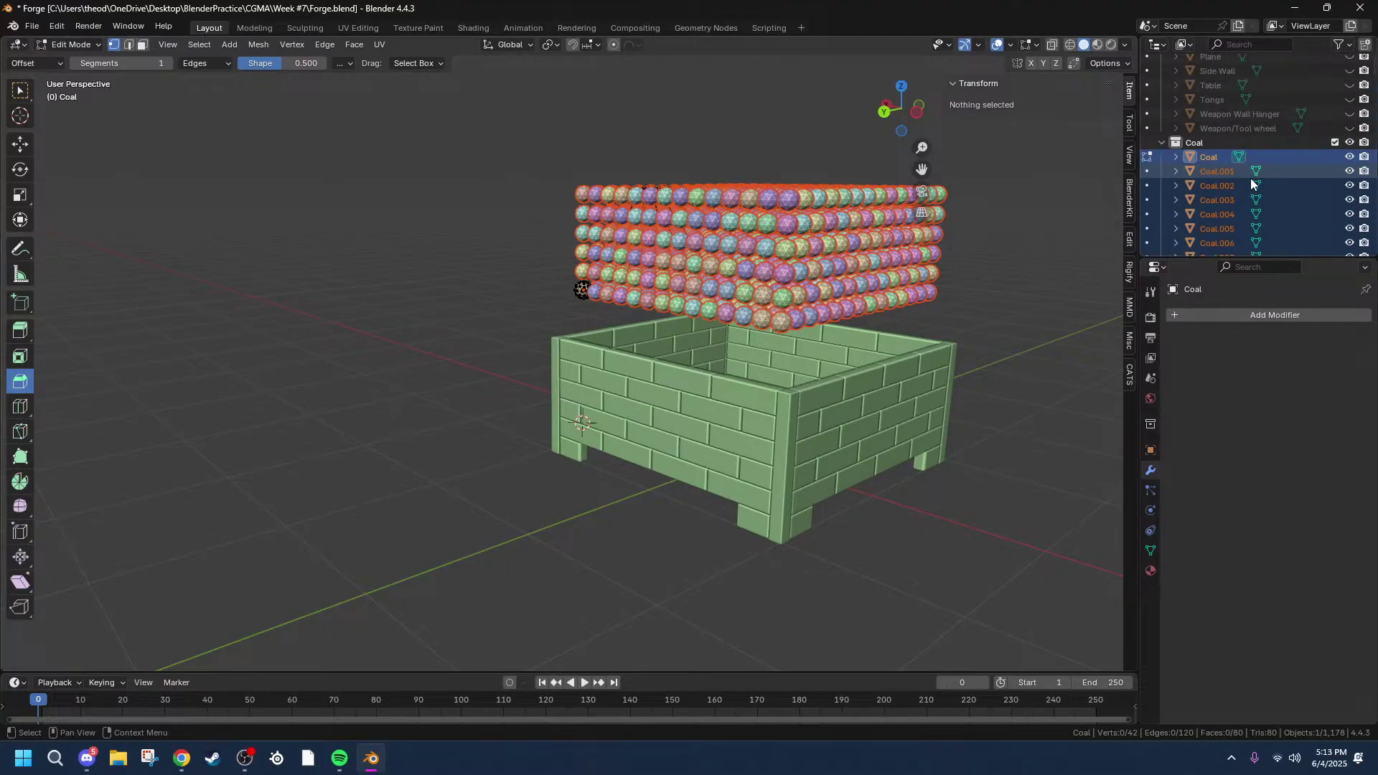
middle_drag(646, 241, 201, 229)
scroll(822, 203, up, 5)
middle_drag(822, 203, 725, 210)
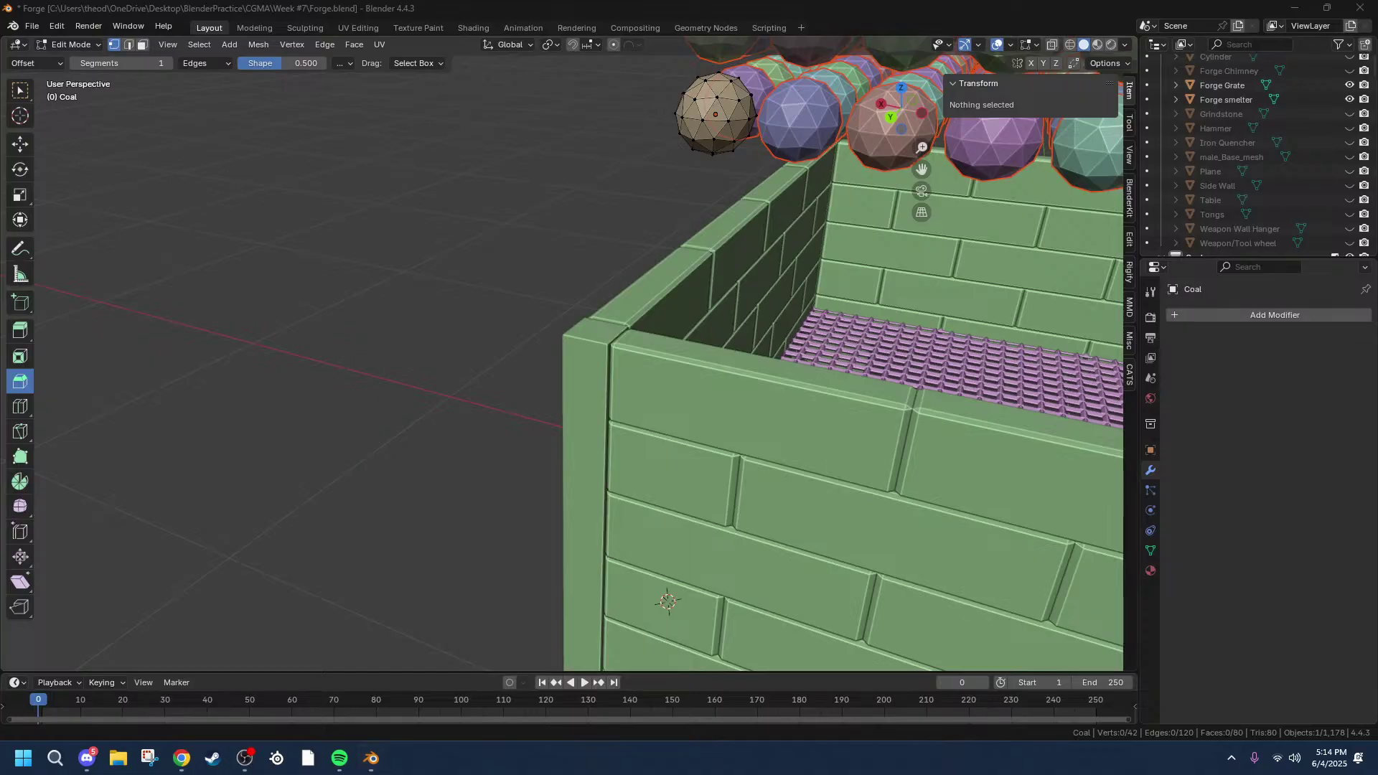
scroll(871, 287, down, 3)
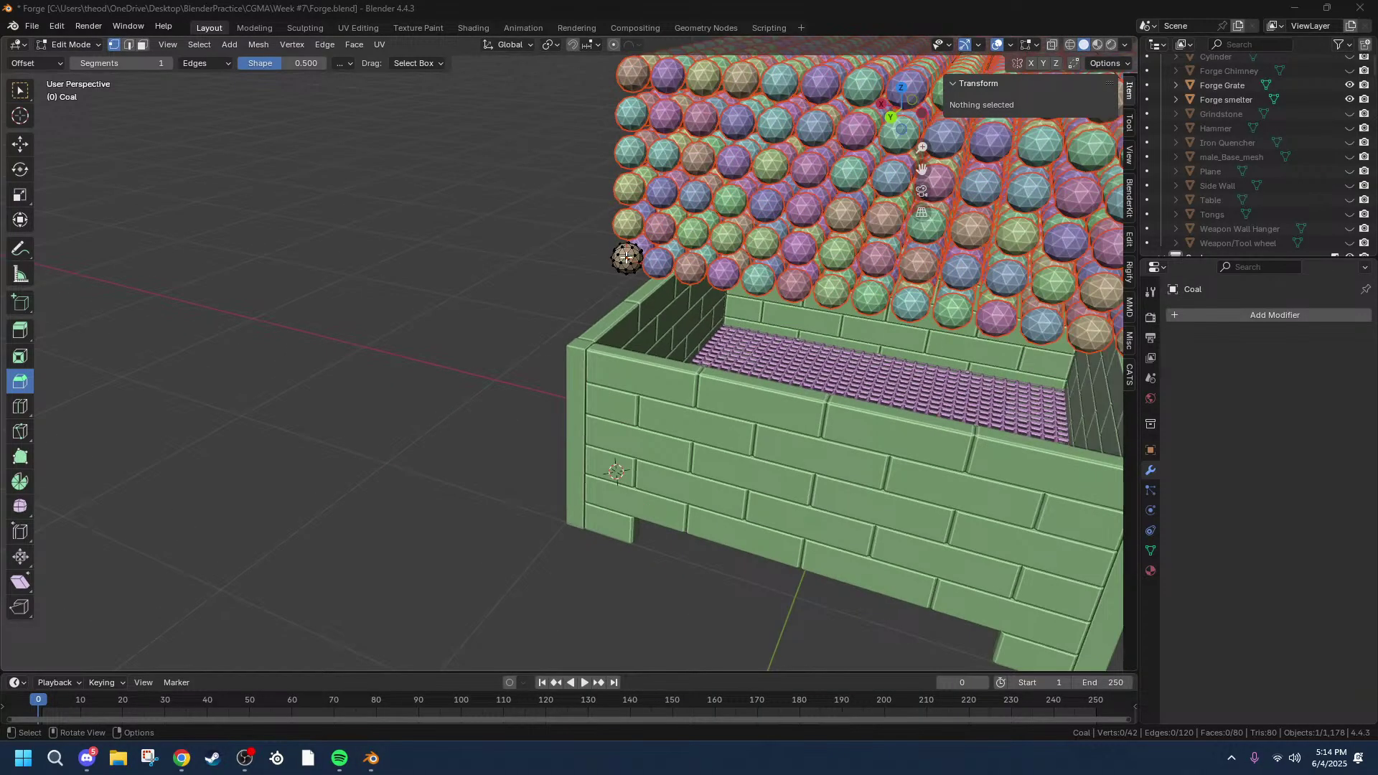
click(88, 767)
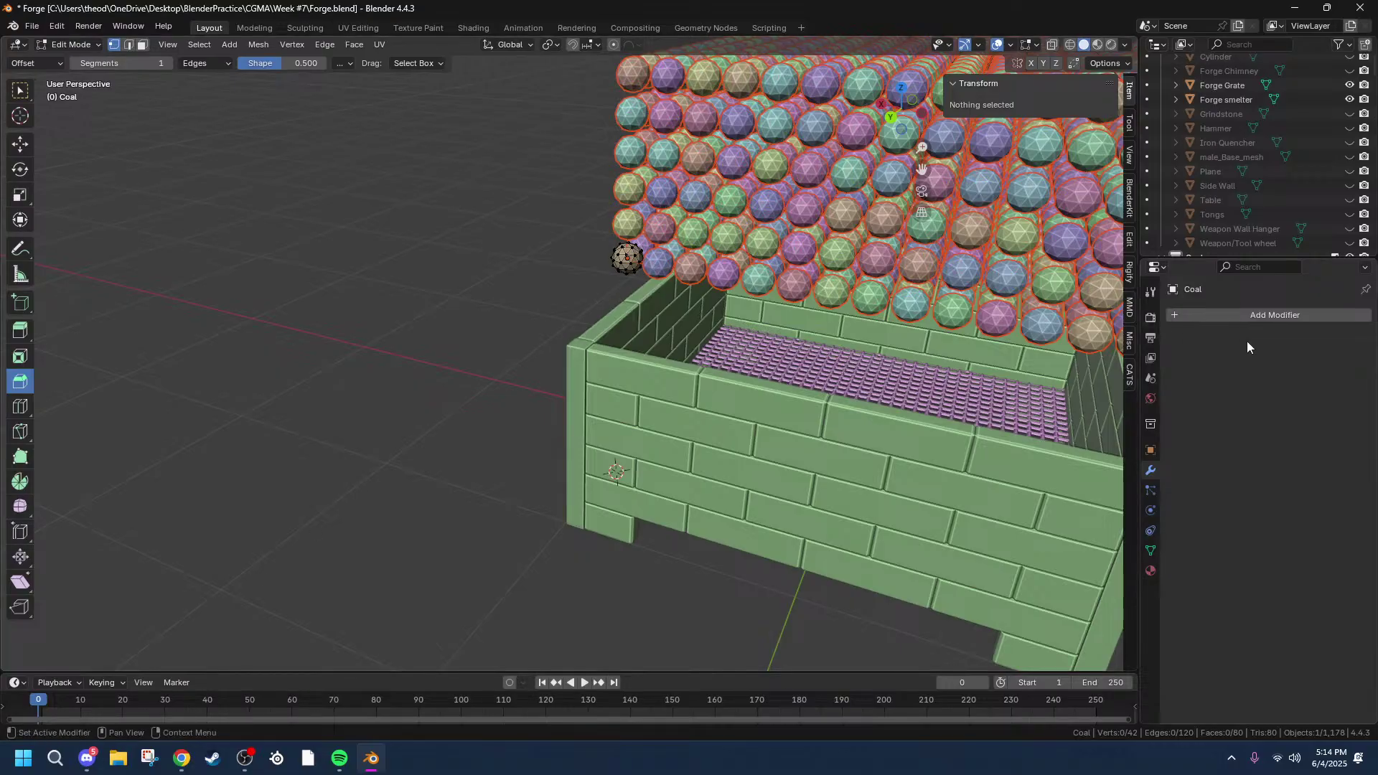
middle_drag(545, 282, 784, 282)
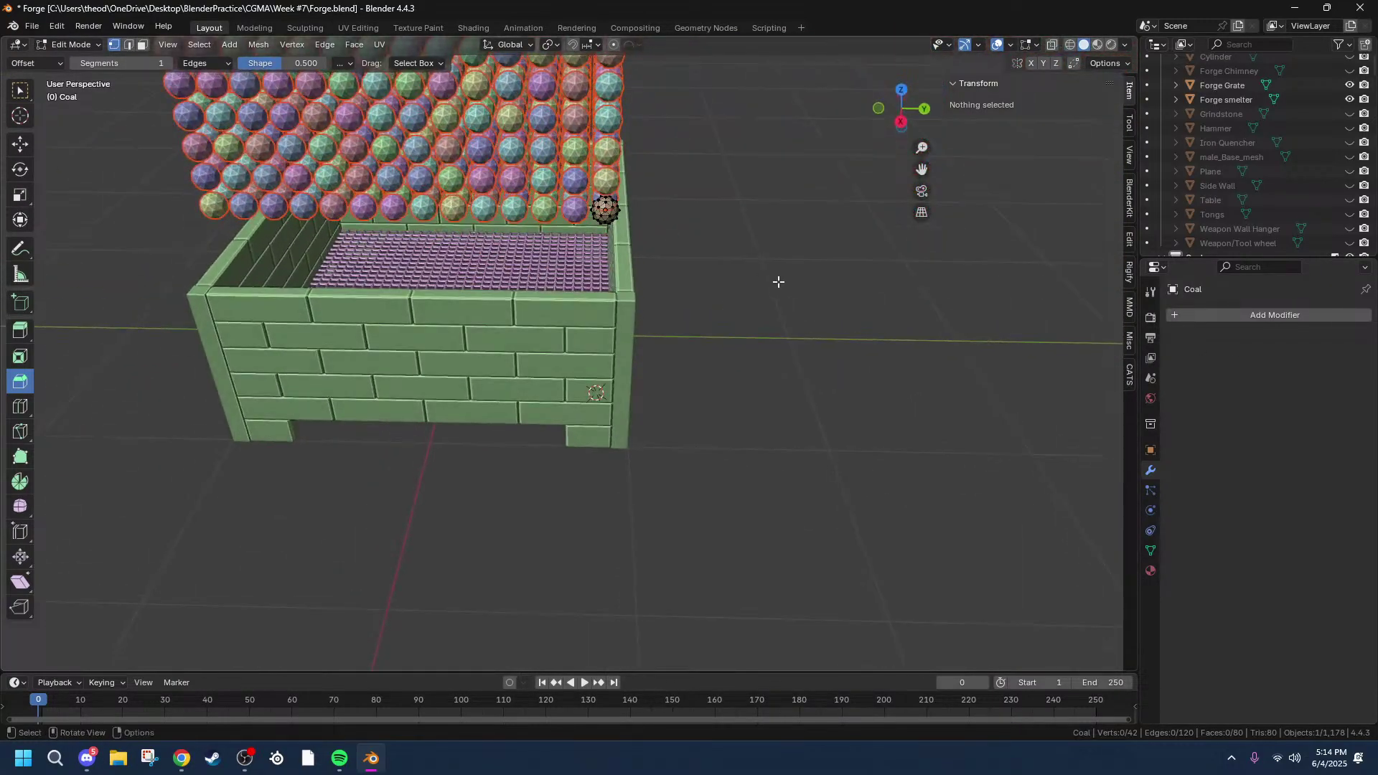
key(Tab)
Step: Switch the viewport to wireframe shading and select all the coal spheres above the smelter
scroll(413, 122, down, 3)
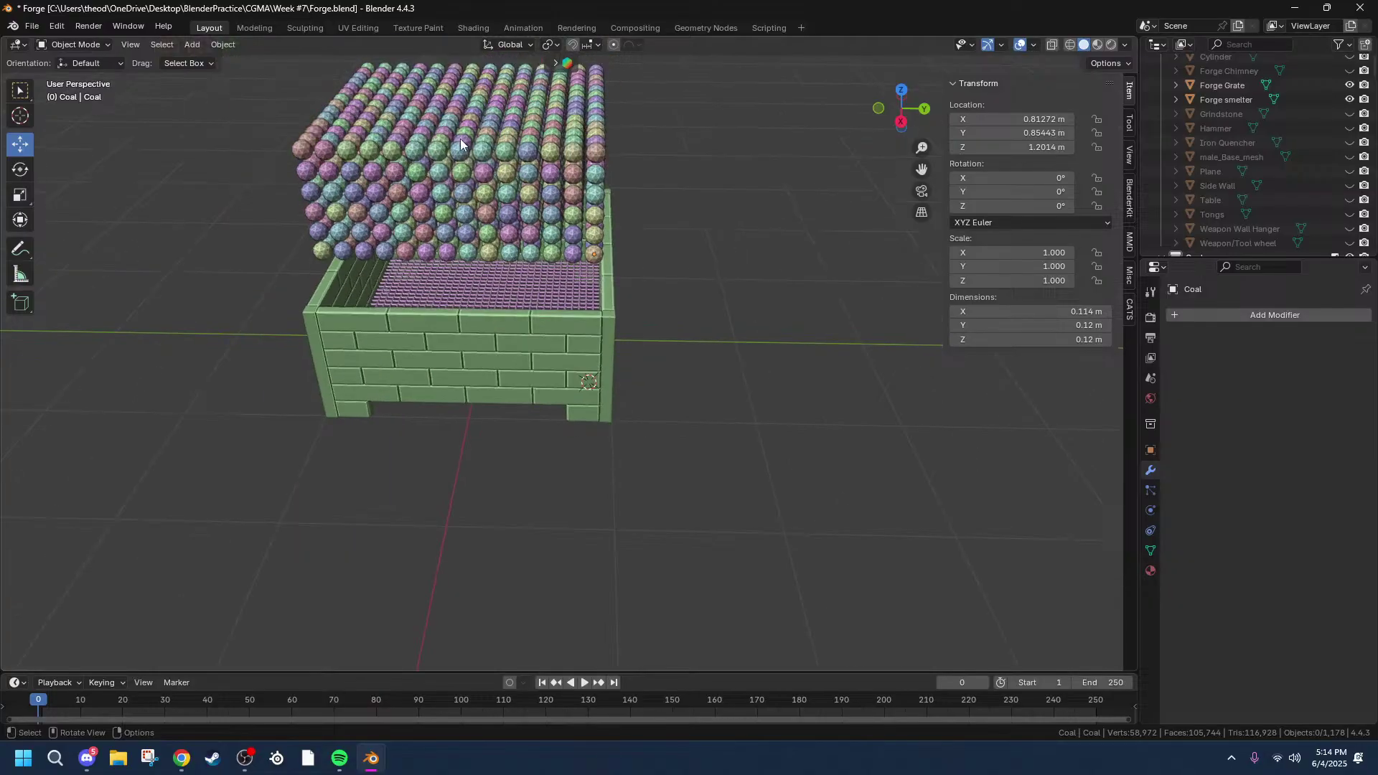
middle_drag(433, 138, 816, 145)
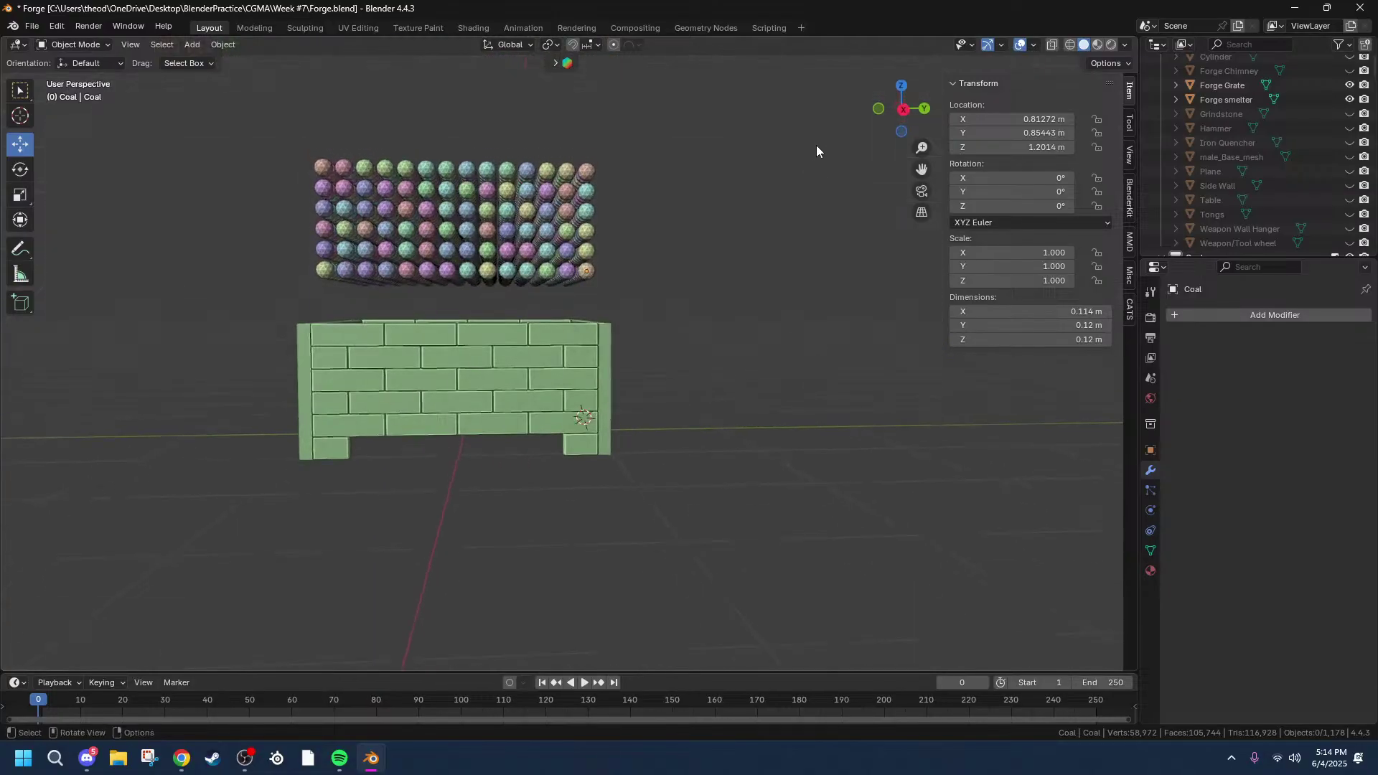
click(1070, 45)
drag(232, 120, 627, 291)
middle_drag(467, 276, 500, 301)
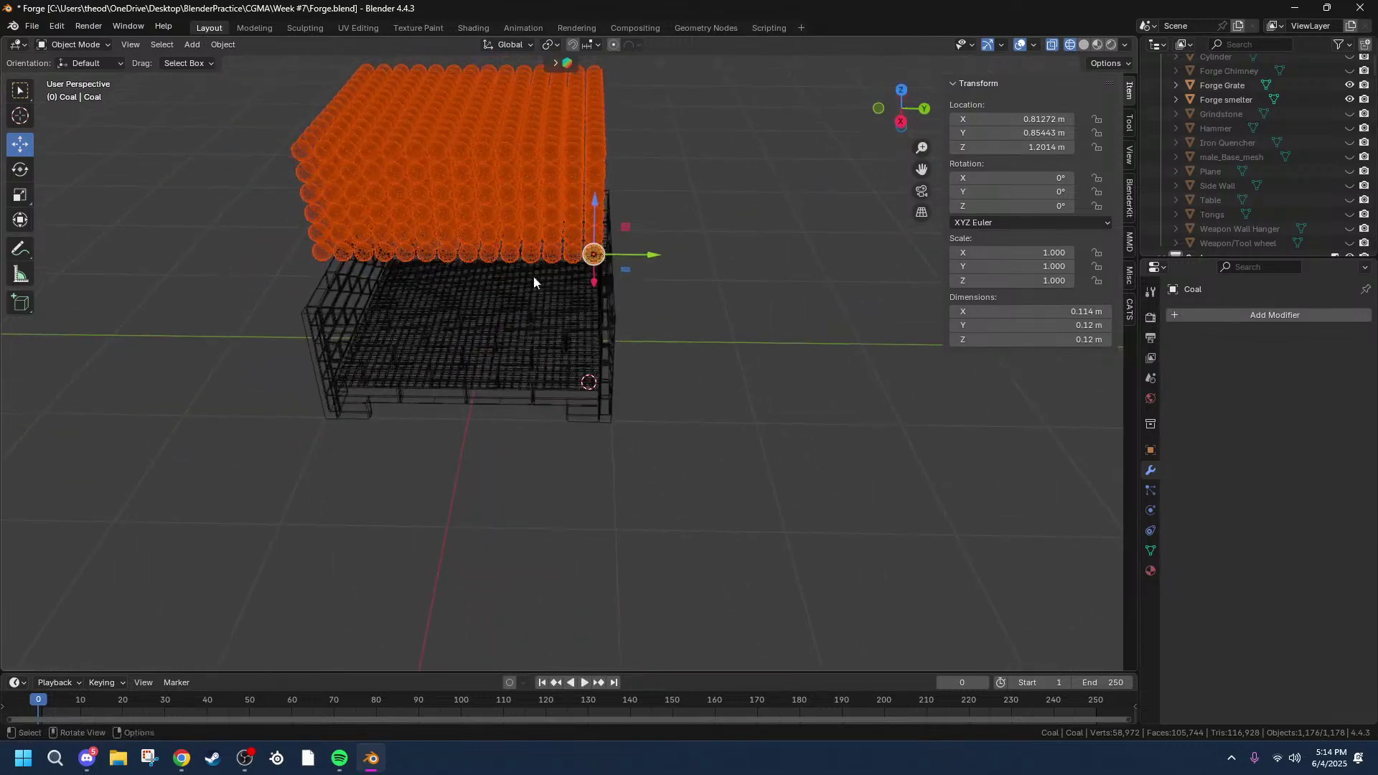
Step: Try Randomize Transform on the selected coal spheres with a scale of 0.91 on all three axes
click(219, 44)
mouse_move(271, 63)
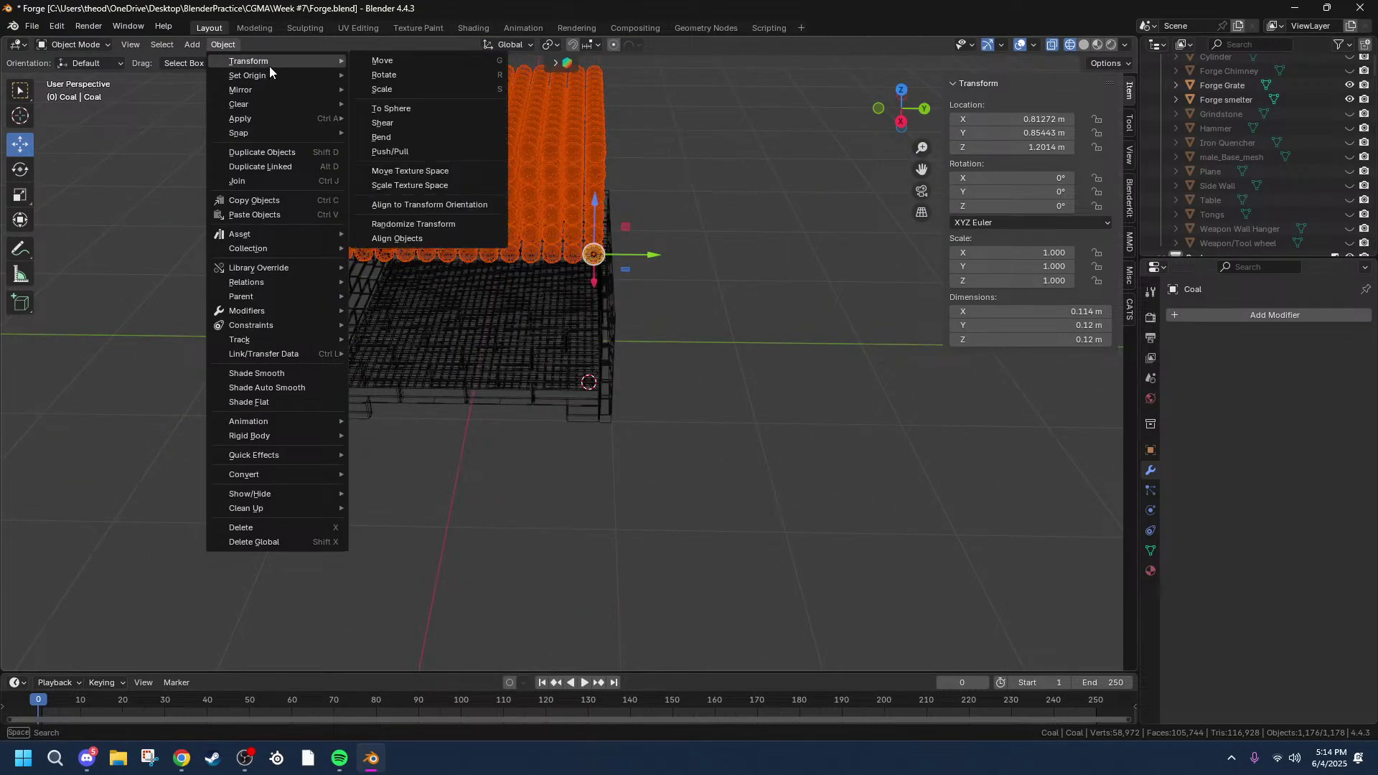
click(422, 224)
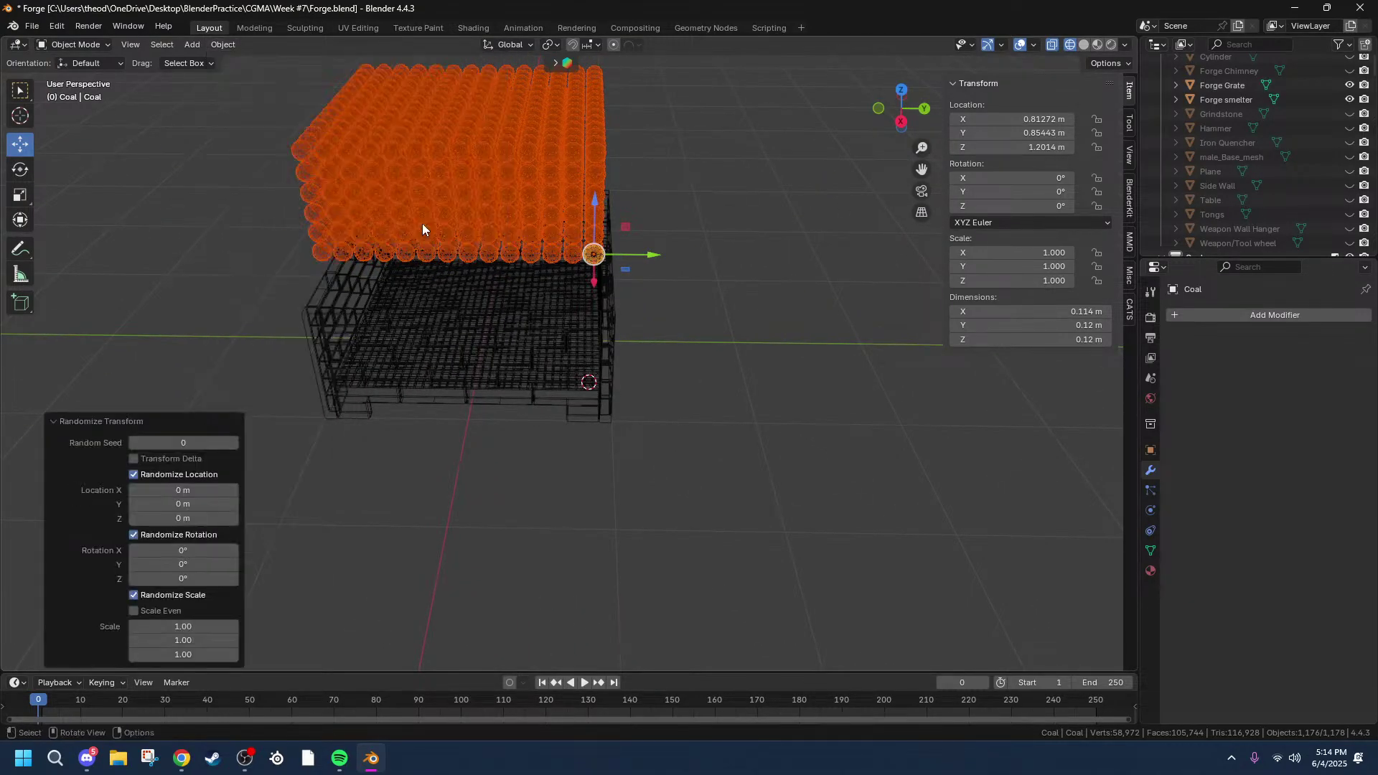
drag(183, 627, 61, 627)
key(Escape)
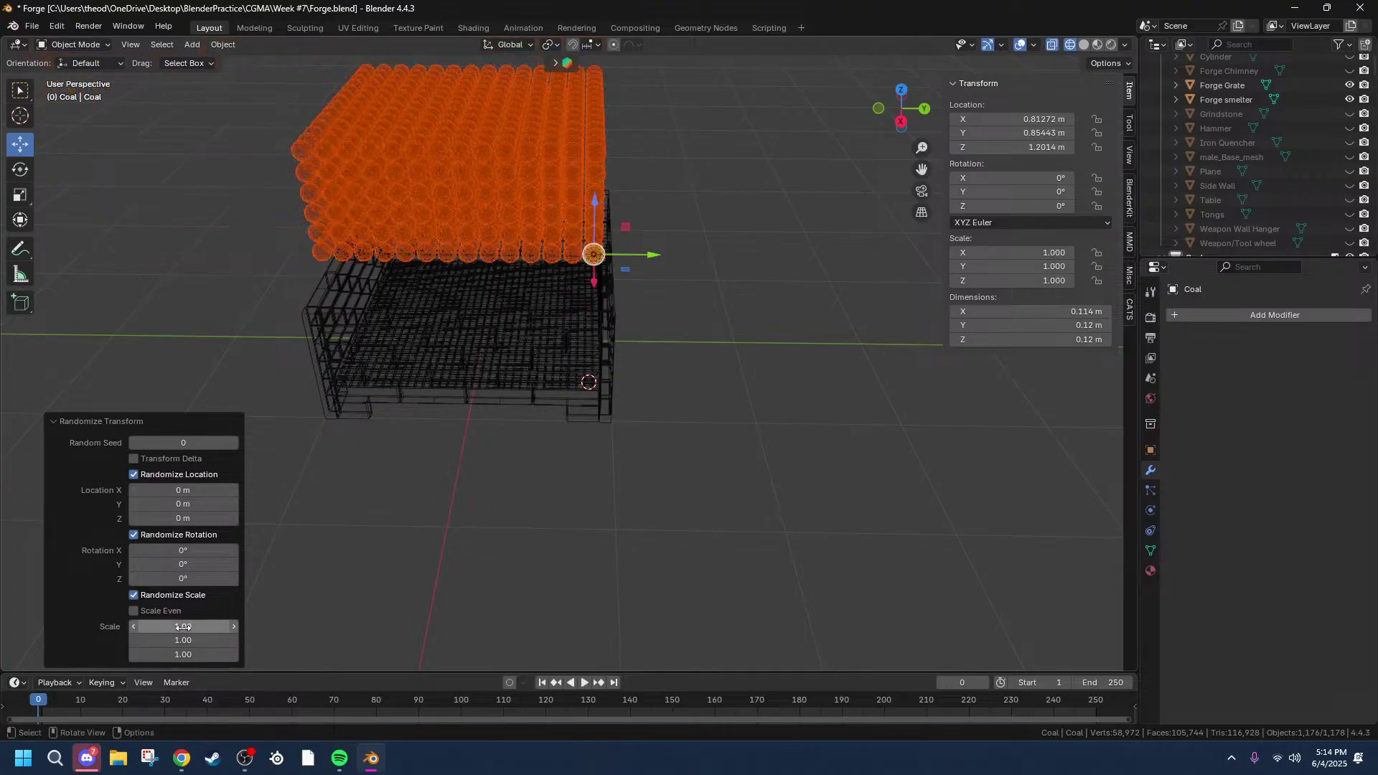
drag(191, 626, 179, 654)
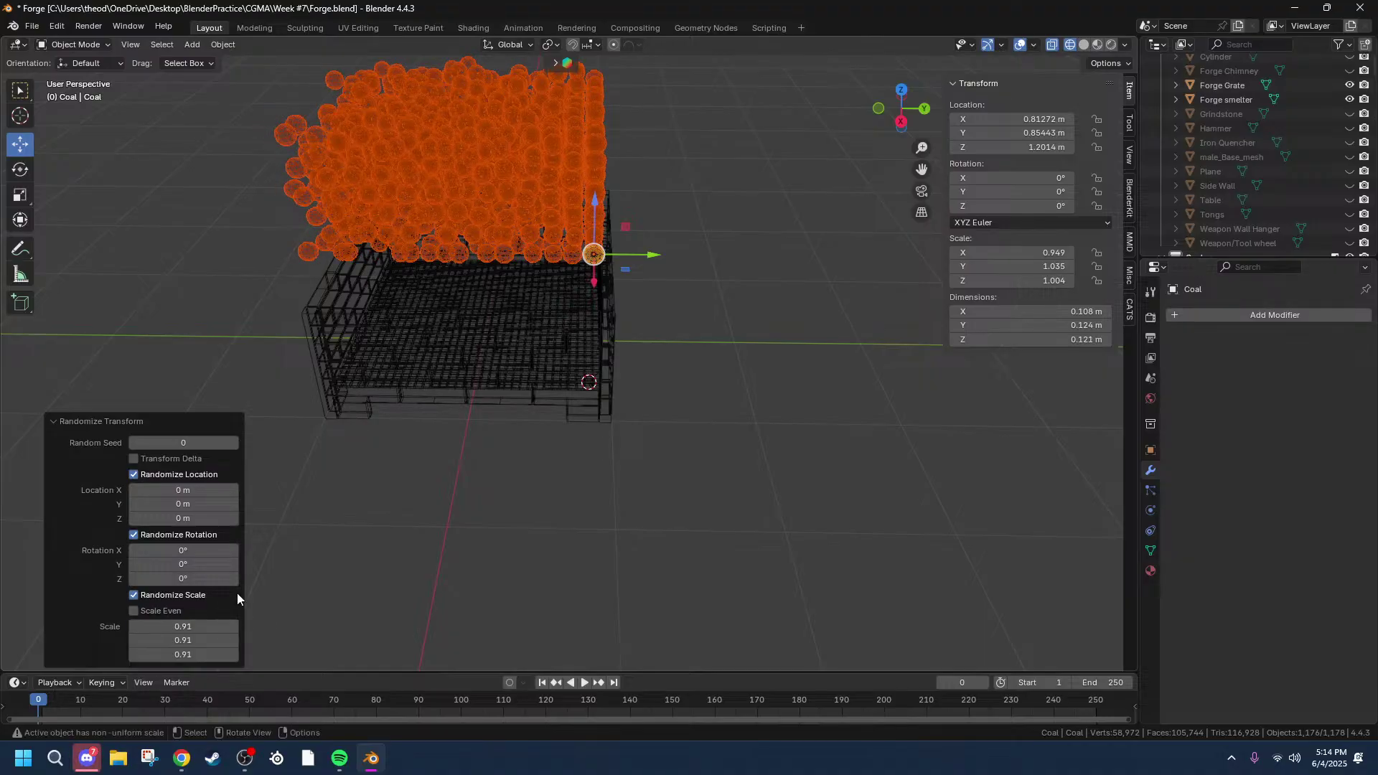
key(ctrl+z)
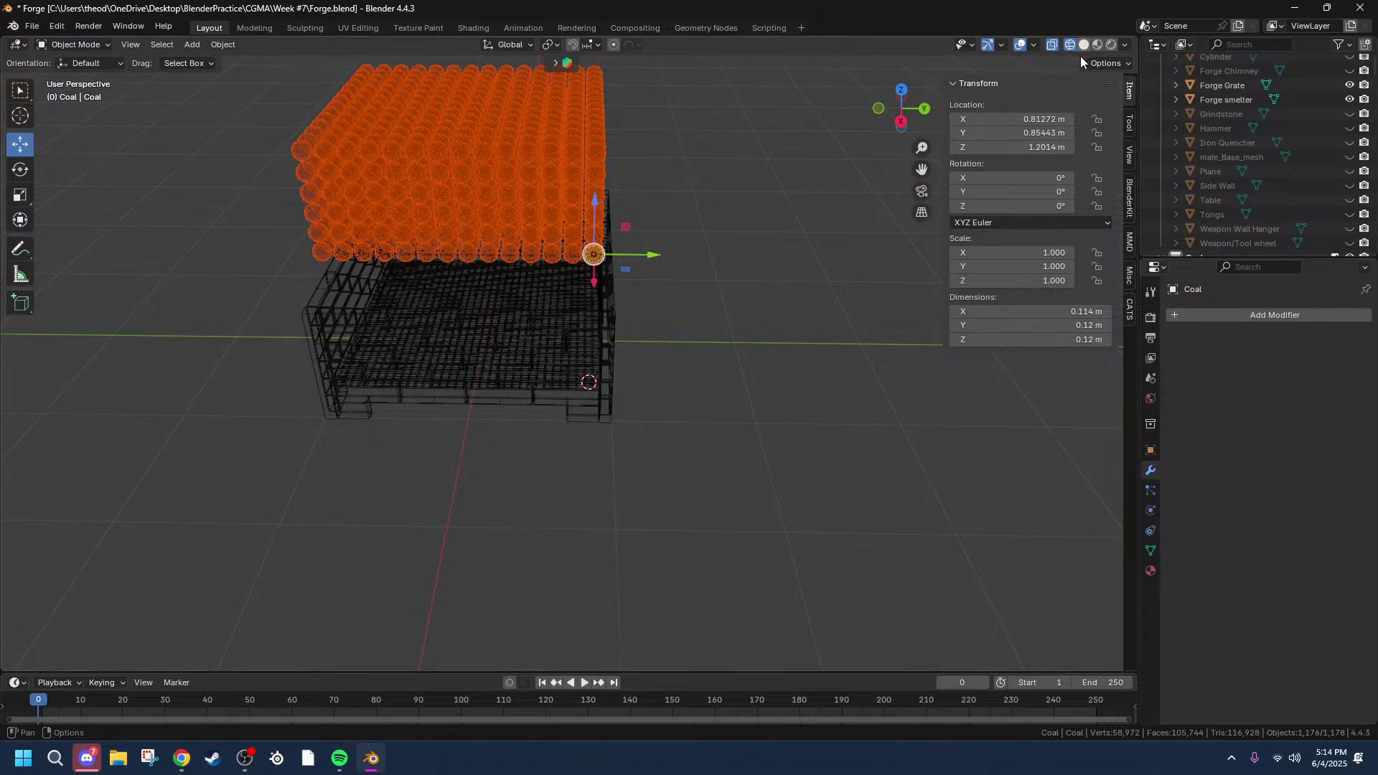
Step: Delete the topmost layer of coal spheres from the stack
click(901, 122)
drag(271, 102, 618, 172)
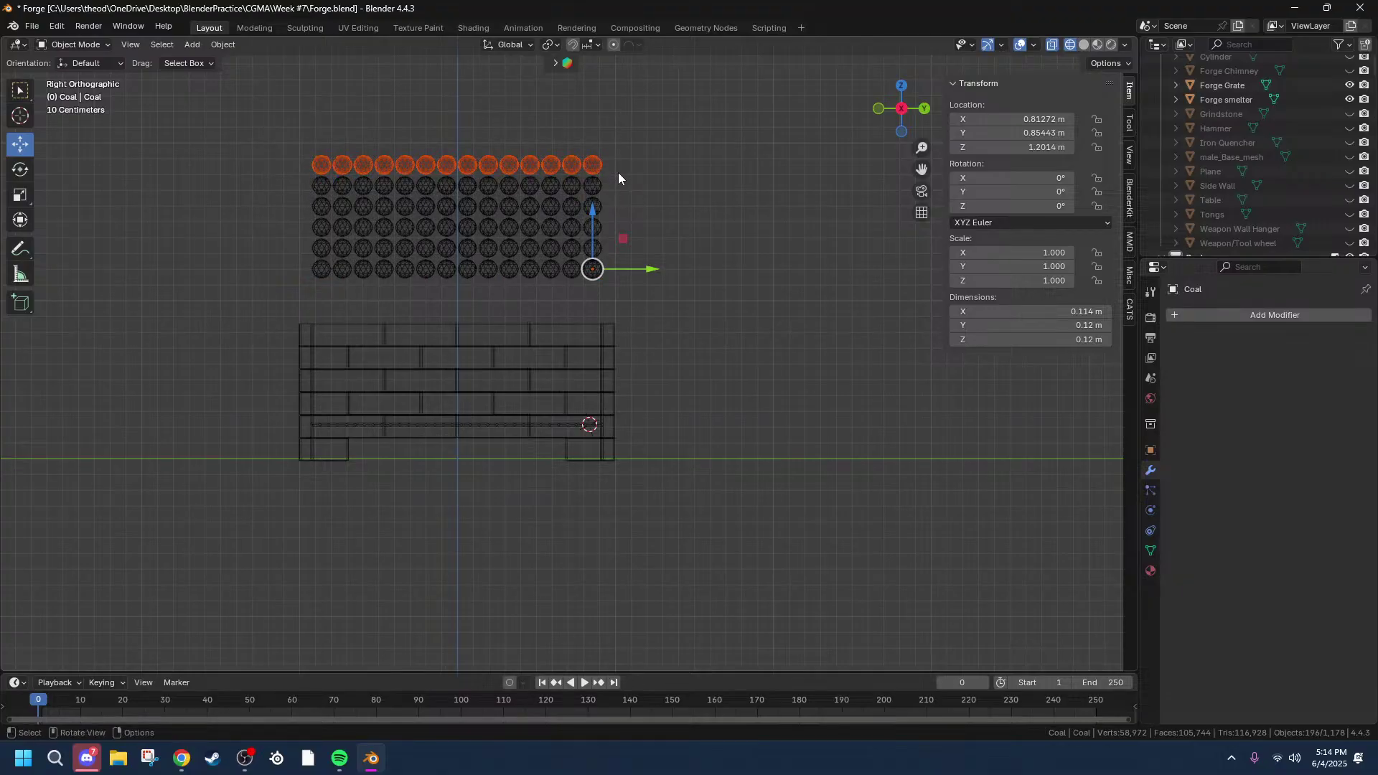
key(x)
click(596, 173)
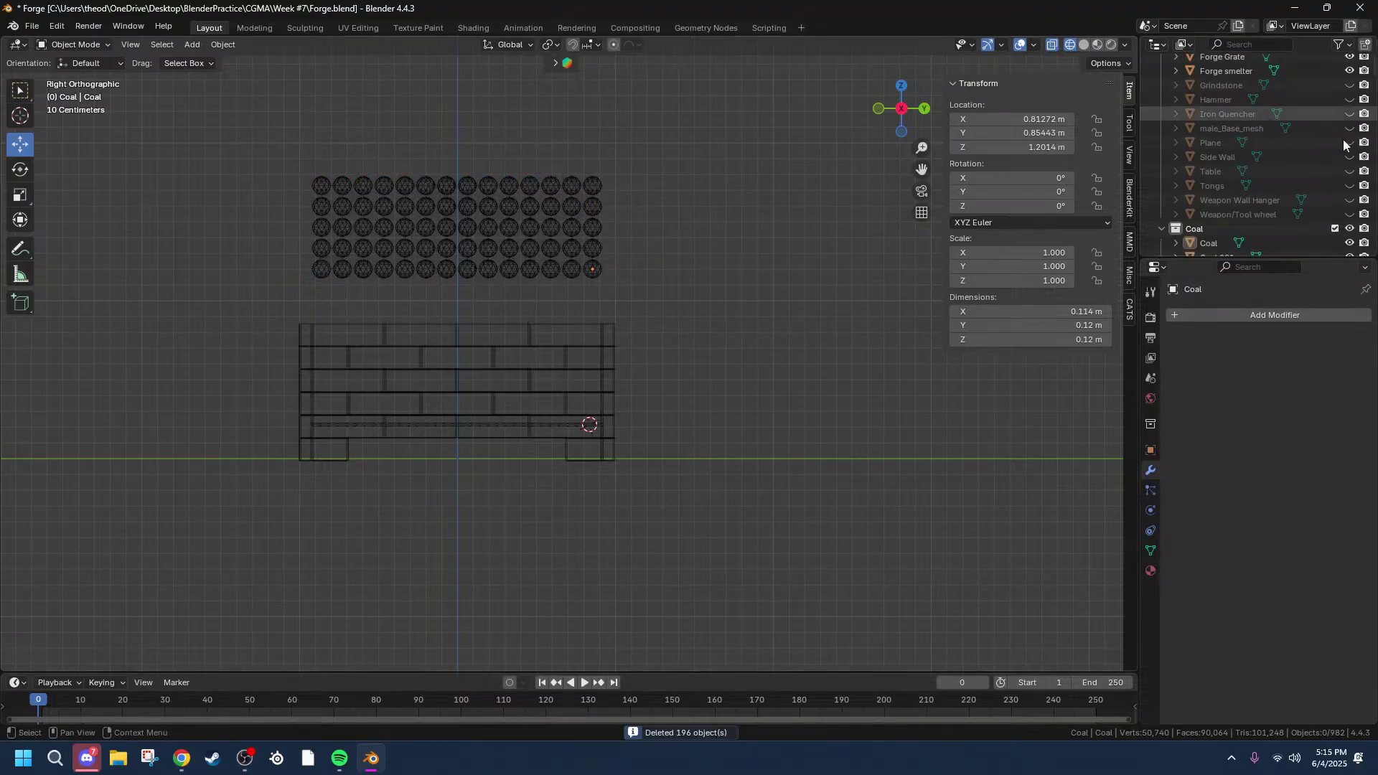
scroll(1332, 156, up, 5)
scroll(1333, 156, down, 10)
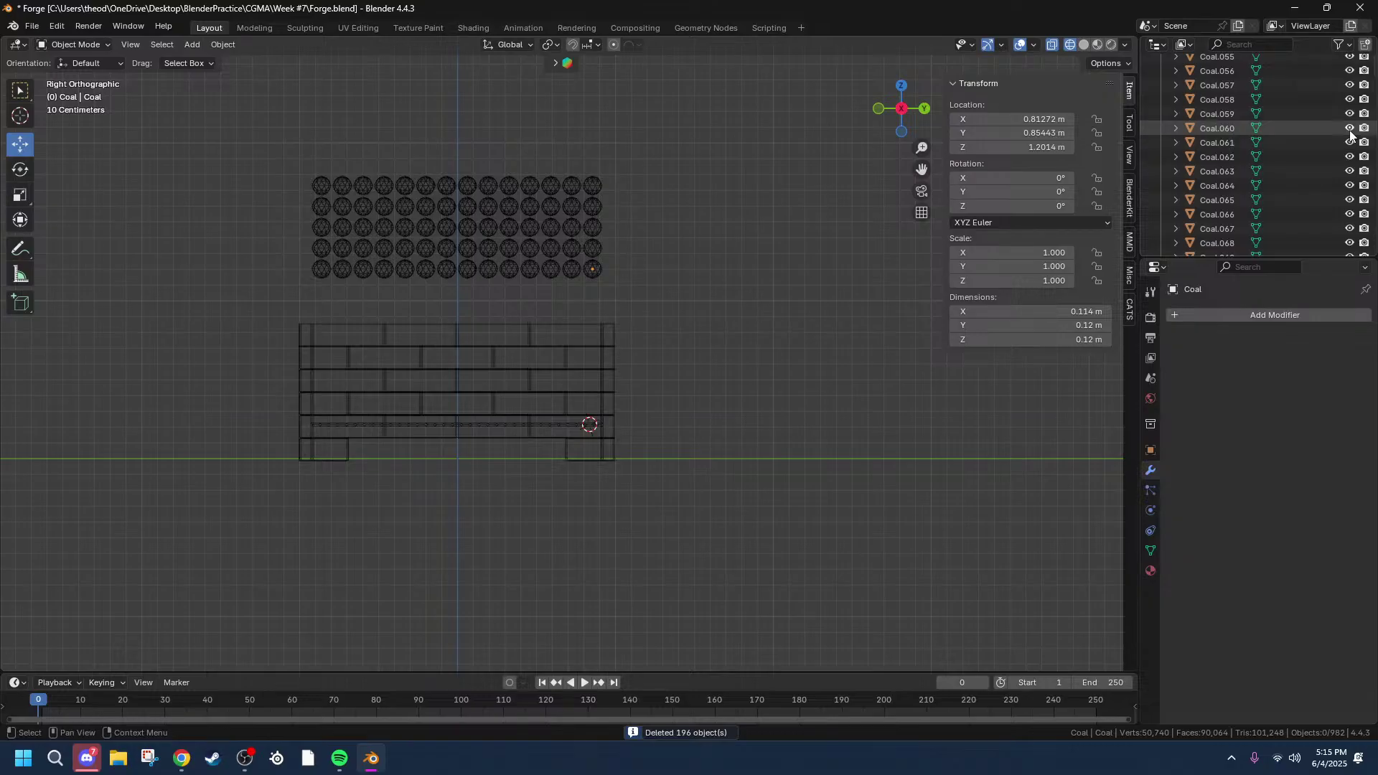
scroll(1333, 189, down, 20)
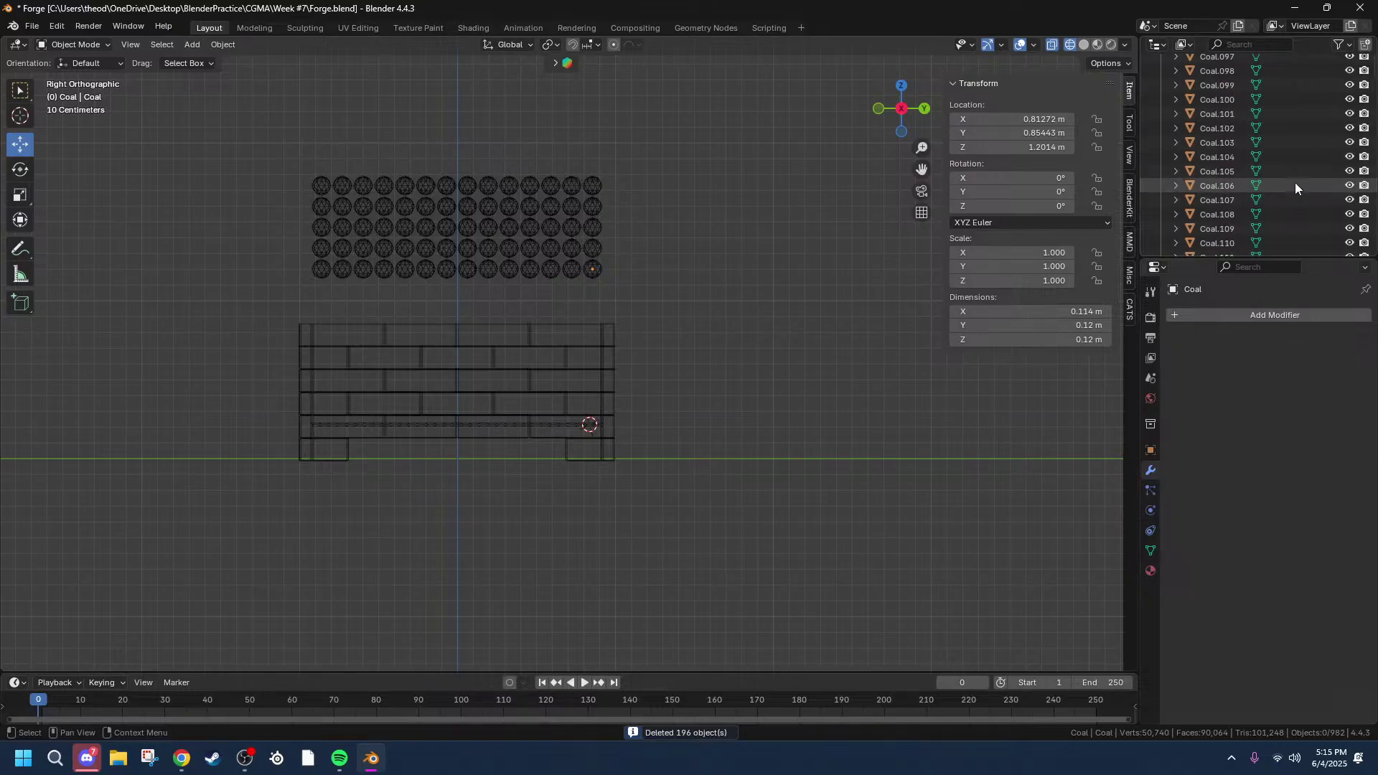
scroll(1321, 172, down, 20)
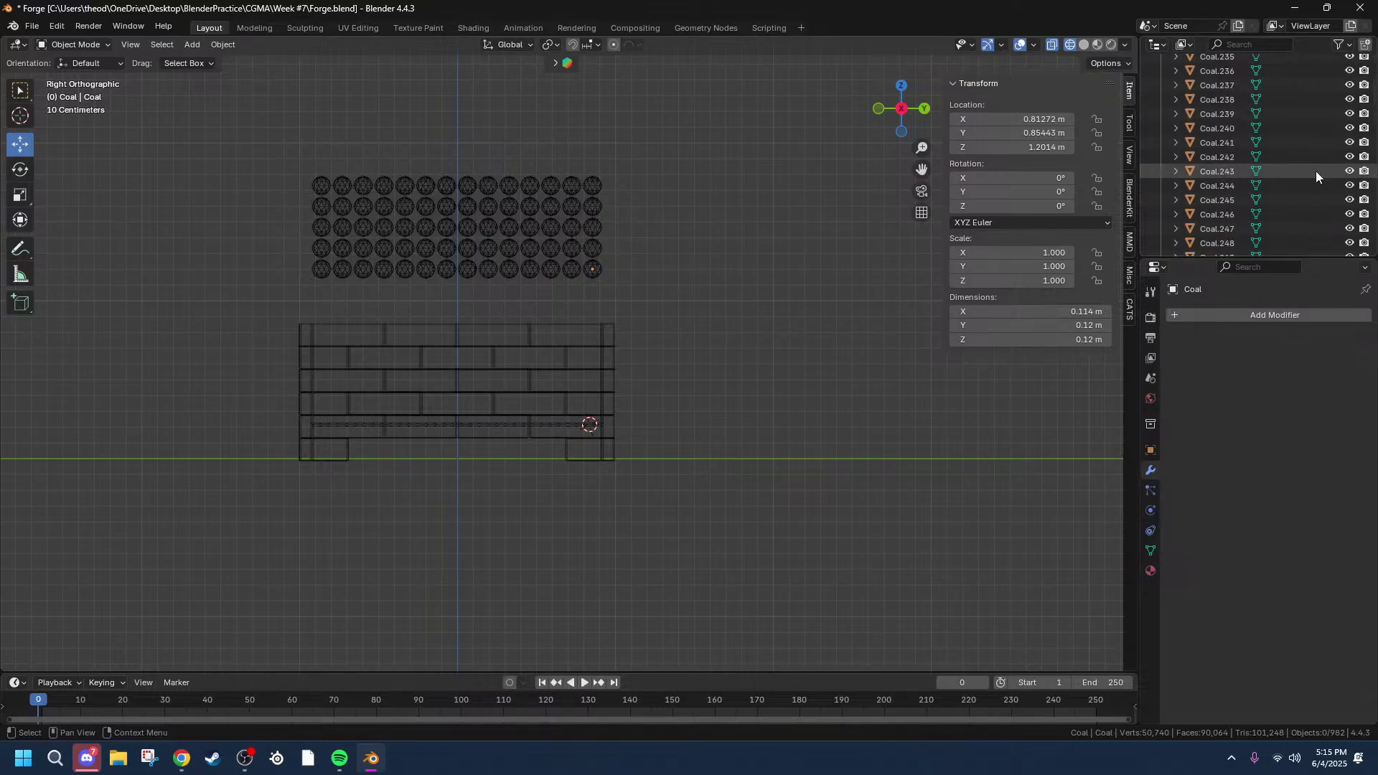
scroll(1311, 166, down, 12)
Step: Select the outermost layer of coal spheres on all four sides of the stack and delete it
middle_drag(856, 248, 824, 174)
click(897, 114)
drag(583, 125, 630, 299)
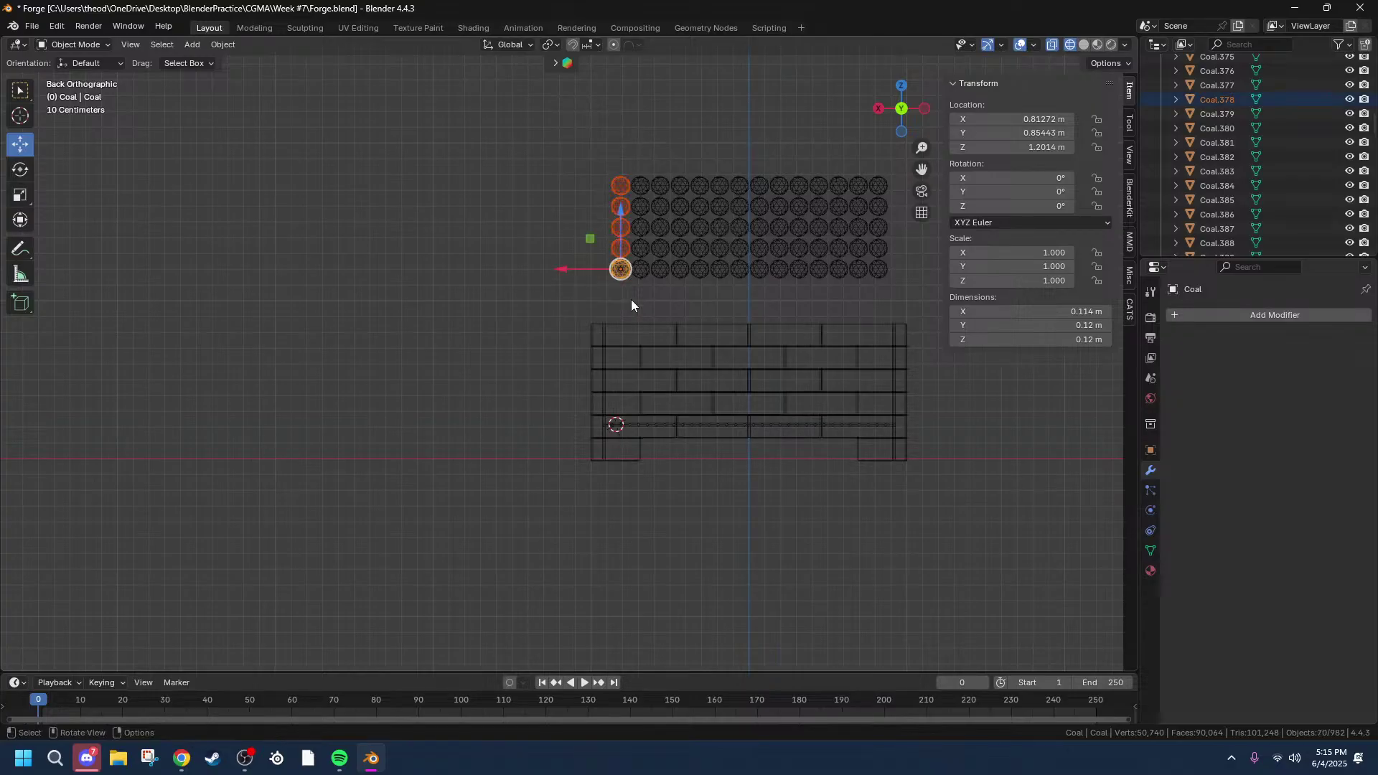
click(878, 110)
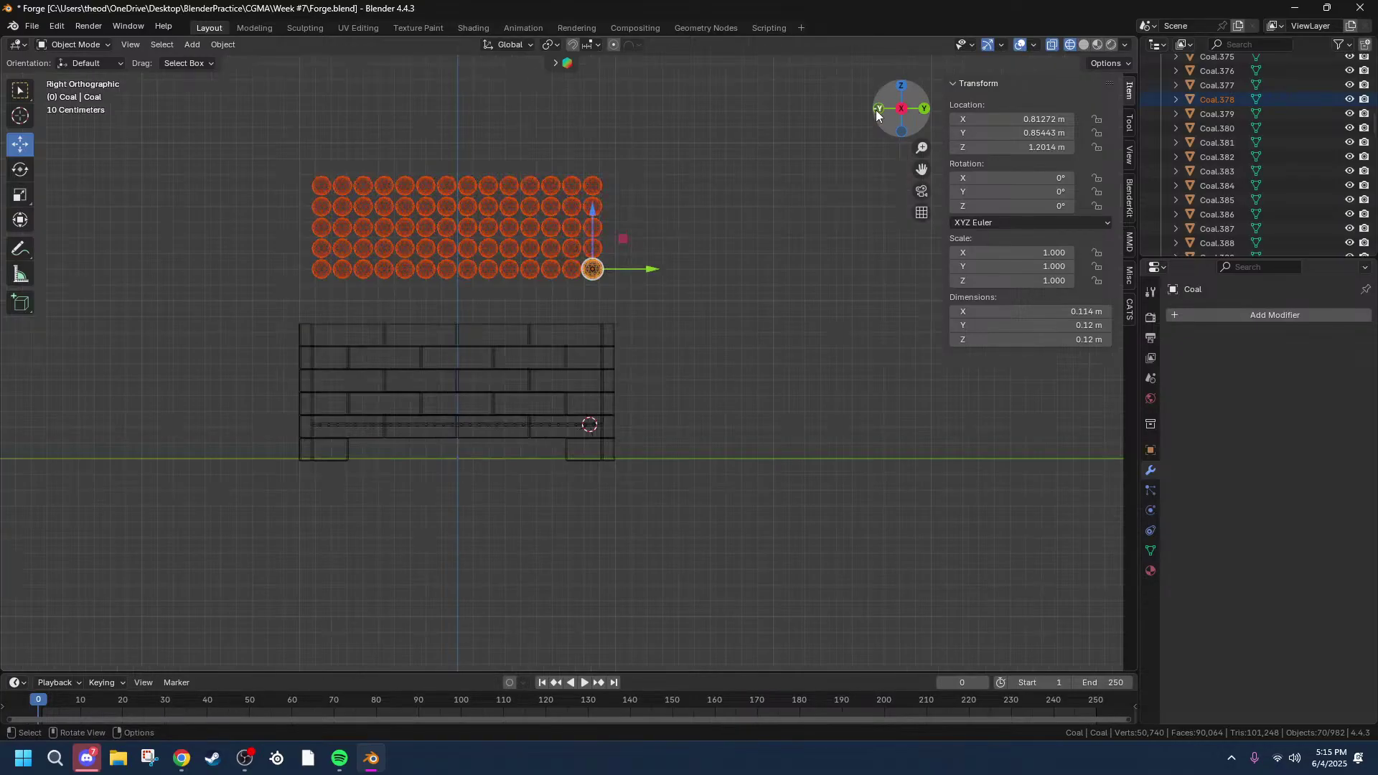
drag(578, 138, 638, 296)
click(878, 108)
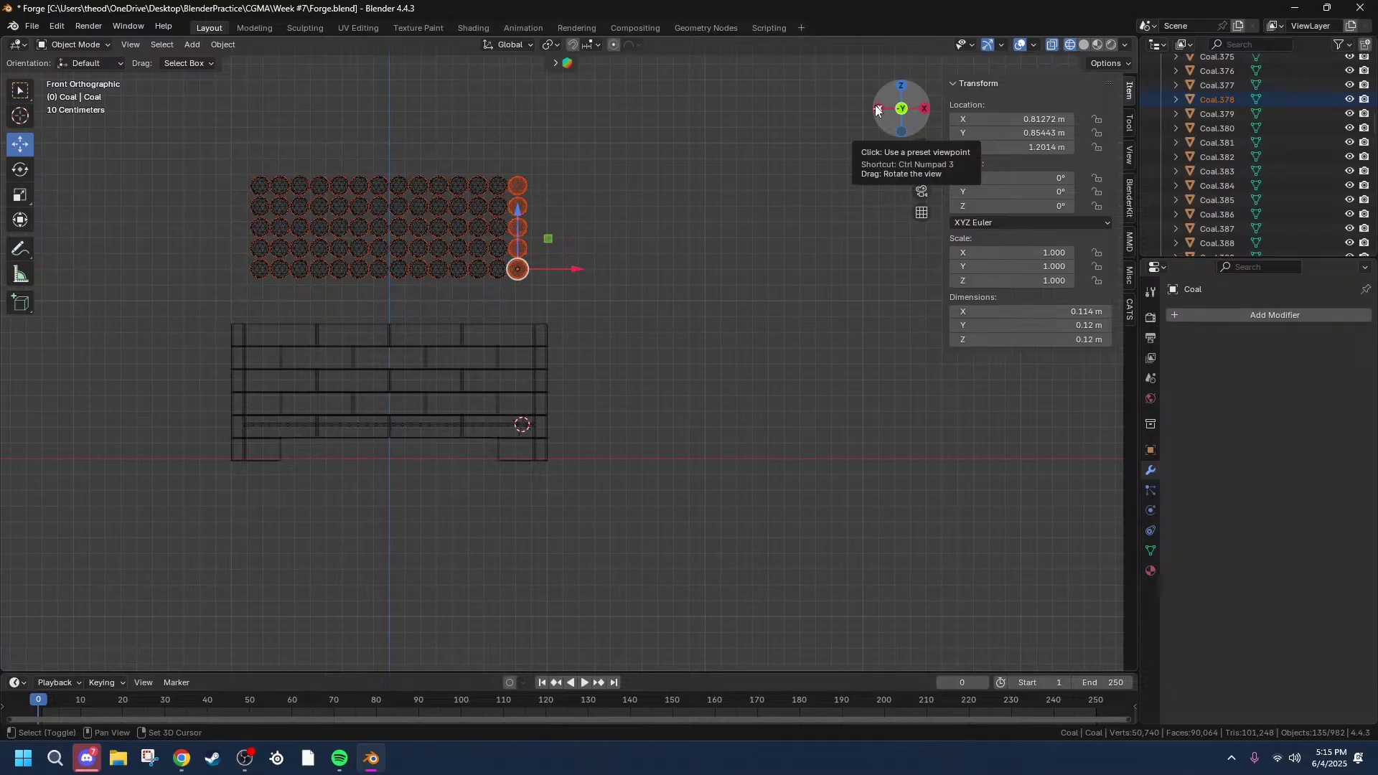
drag(216, 143, 270, 295)
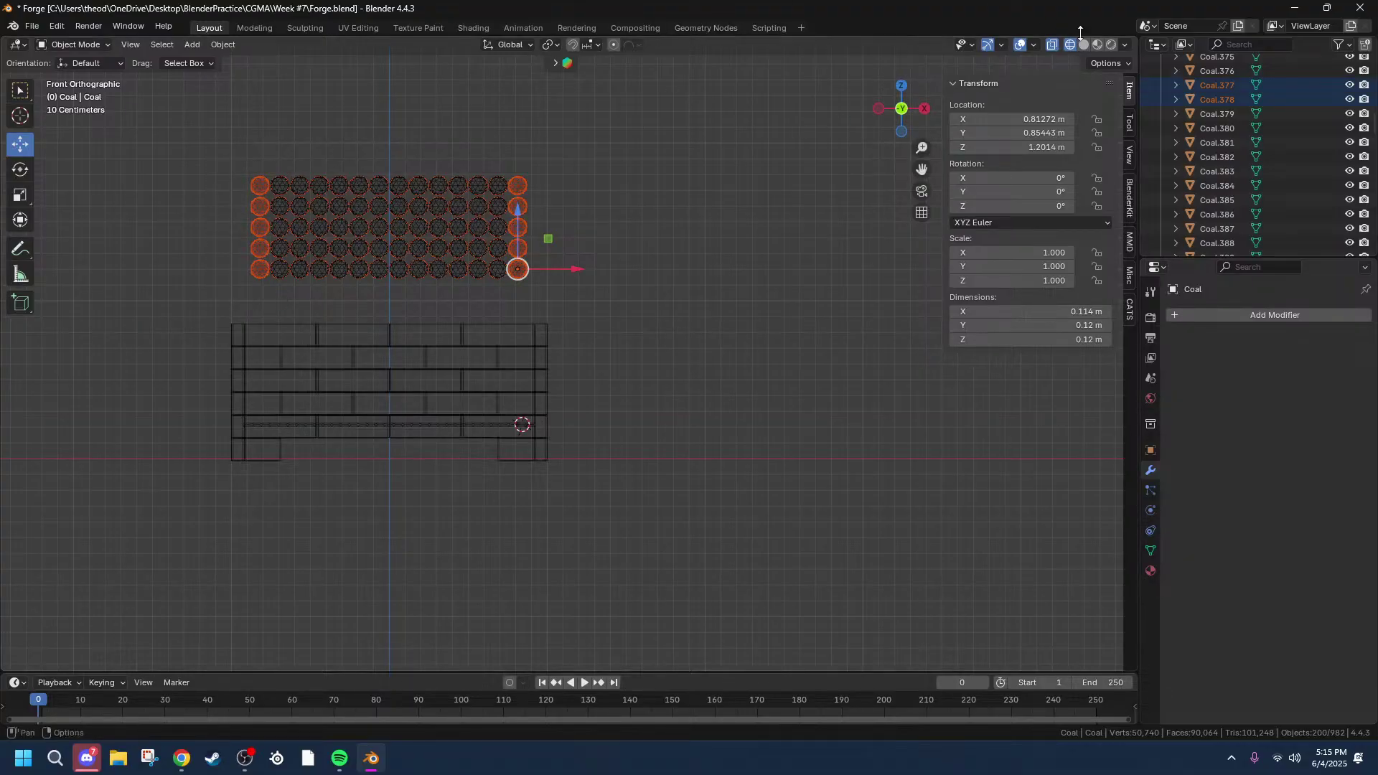
click(880, 110)
drag(808, 147, 849, 284)
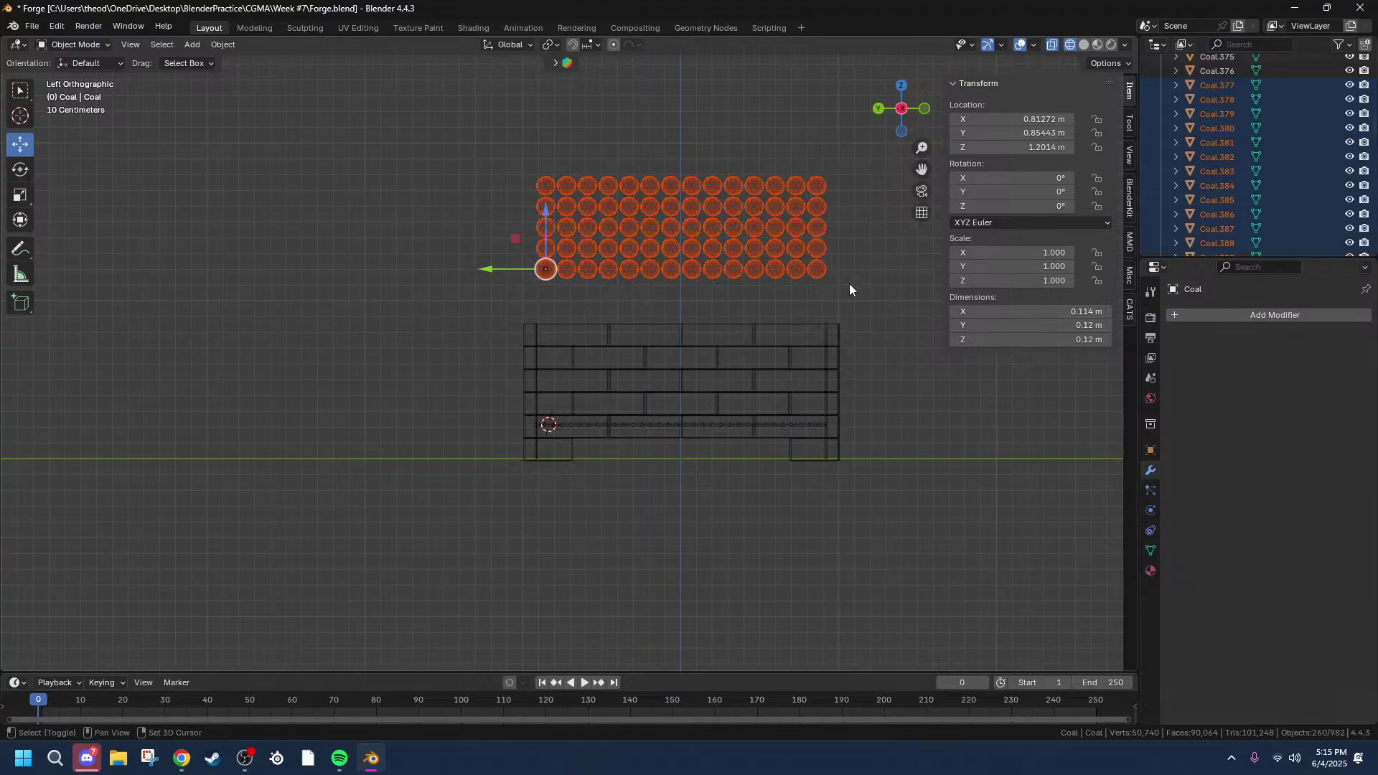
click(924, 109)
click(925, 113)
click(925, 113)
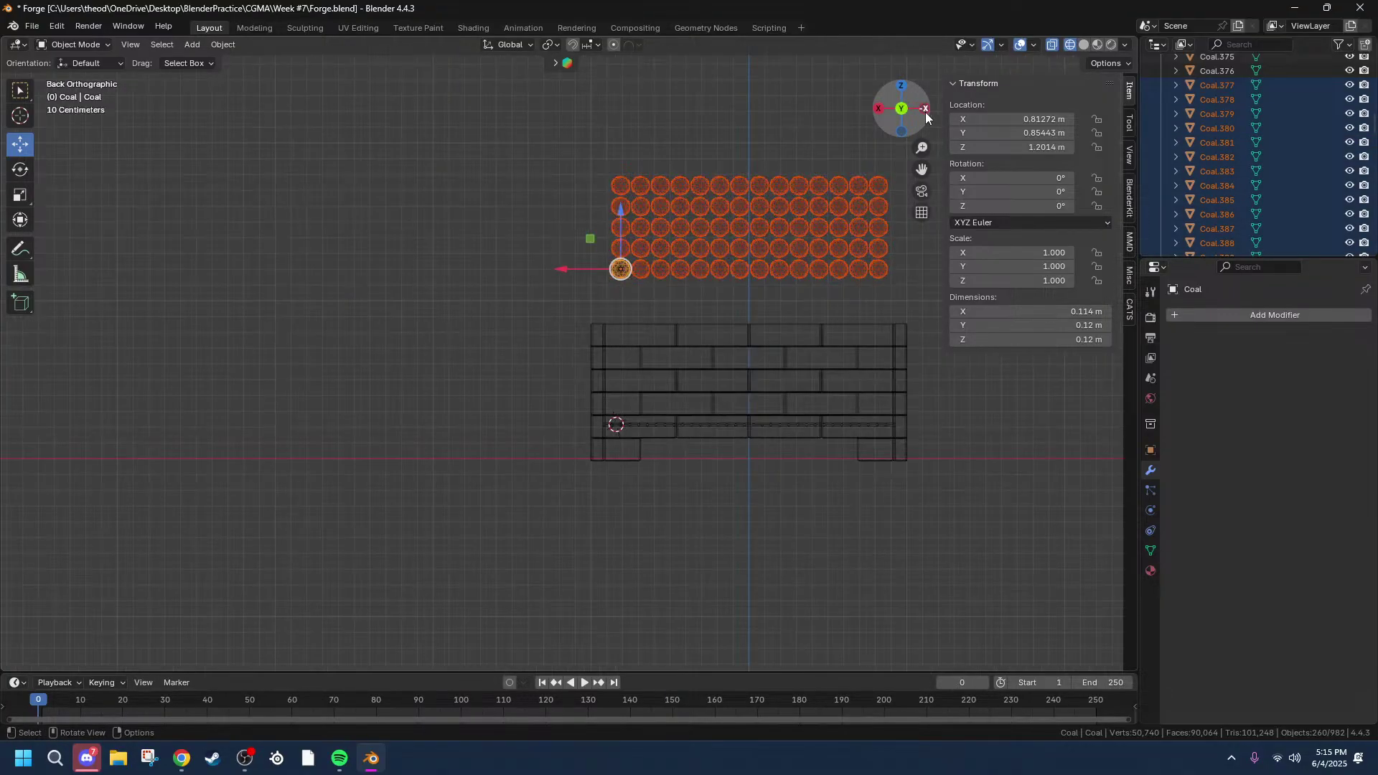
click(925, 113)
middle_drag(803, 155, 728, 289)
key(x)
click(666, 445)
Step: Apply Randomize Transform to all remaining coal spheres with a scale of 0.91 on all three axes
middle_drag(910, 508, 973, 398)
click(893, 115)
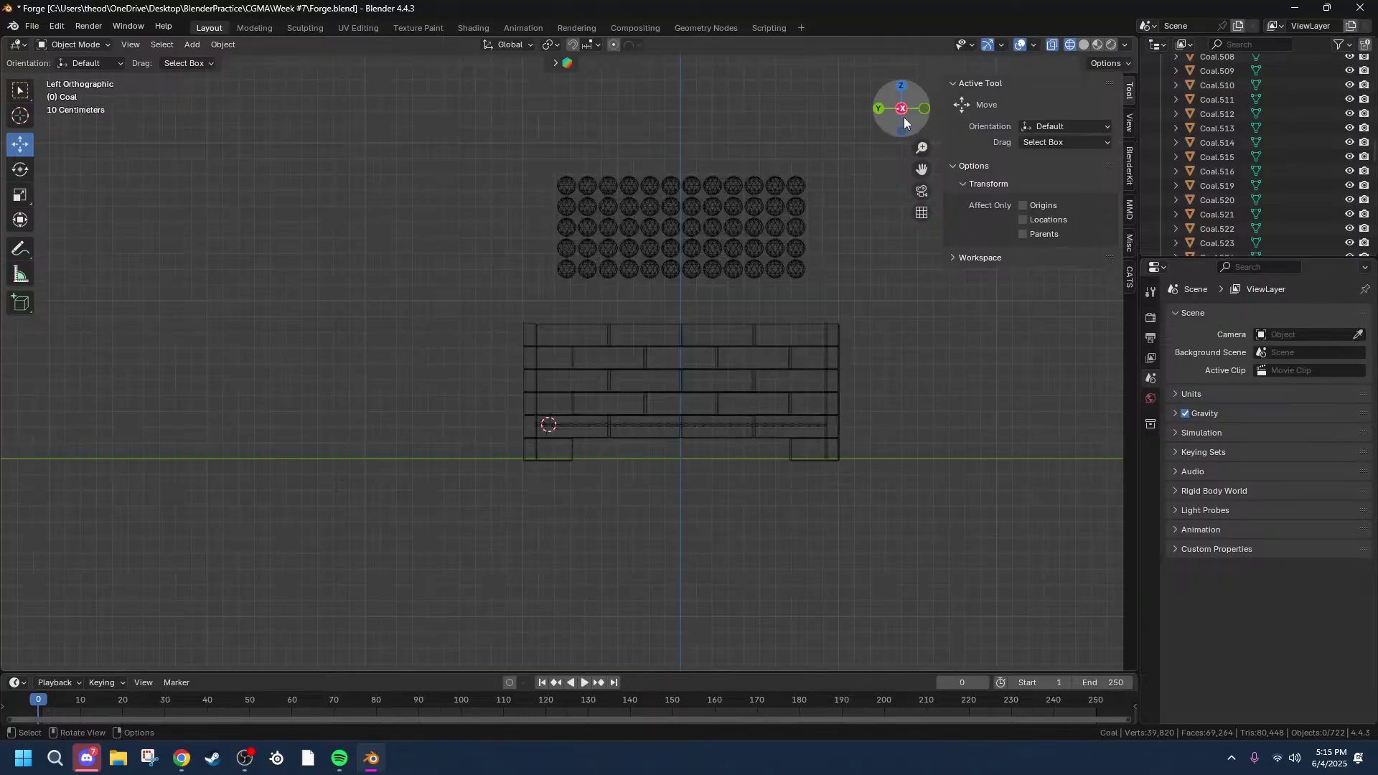
drag(527, 135, 894, 304)
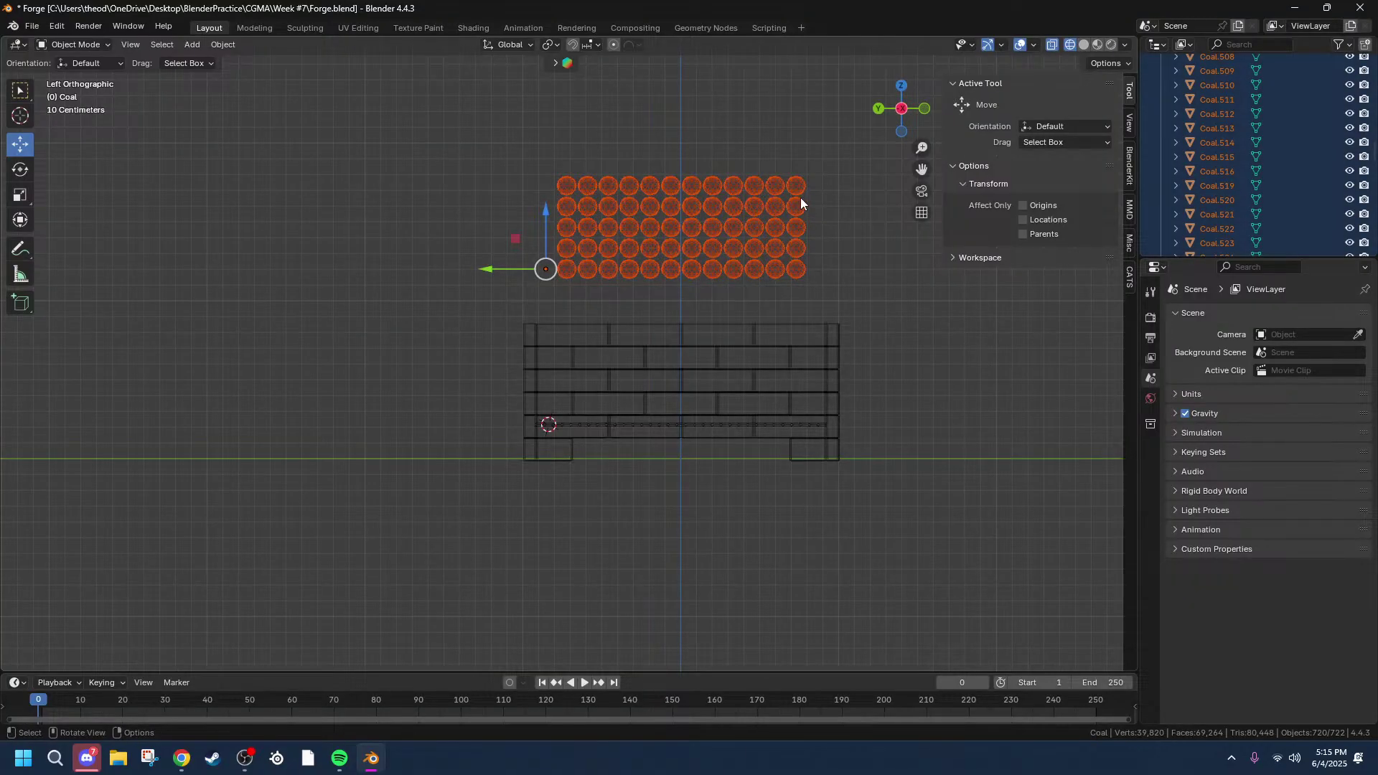
middle_drag(811, 197, 824, 291)
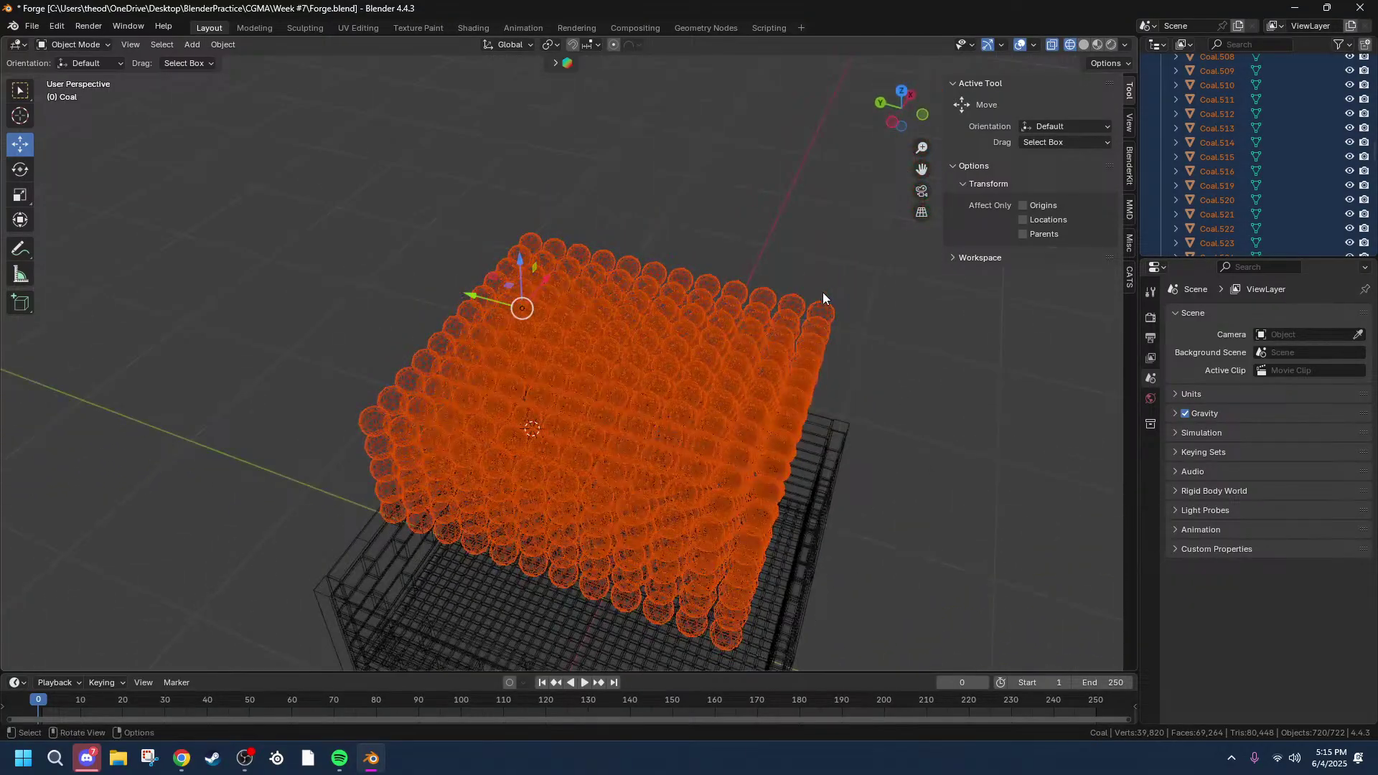
scroll(748, 377, down, 3)
click(87, 759)
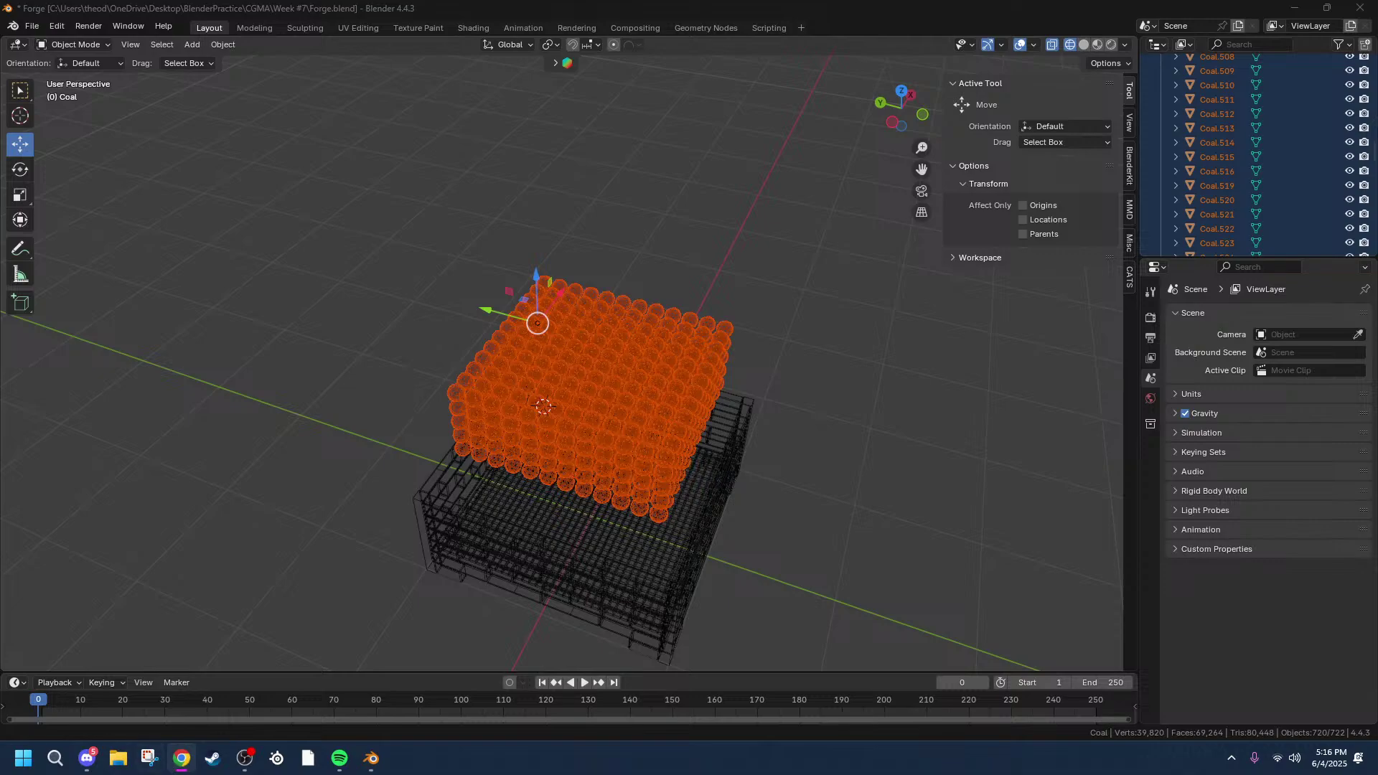
middle_drag(516, 438, 359, 407)
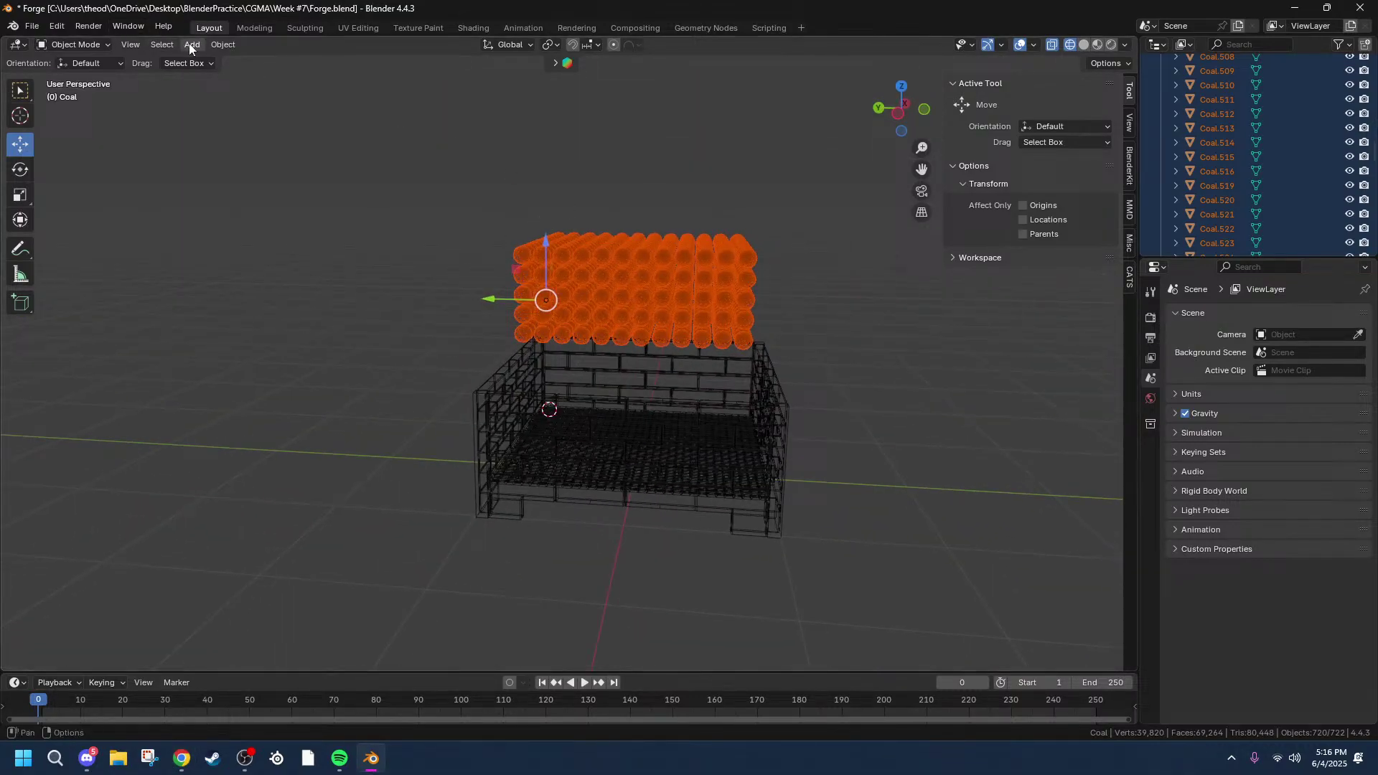
click(223, 44)
mouse_move(265, 61)
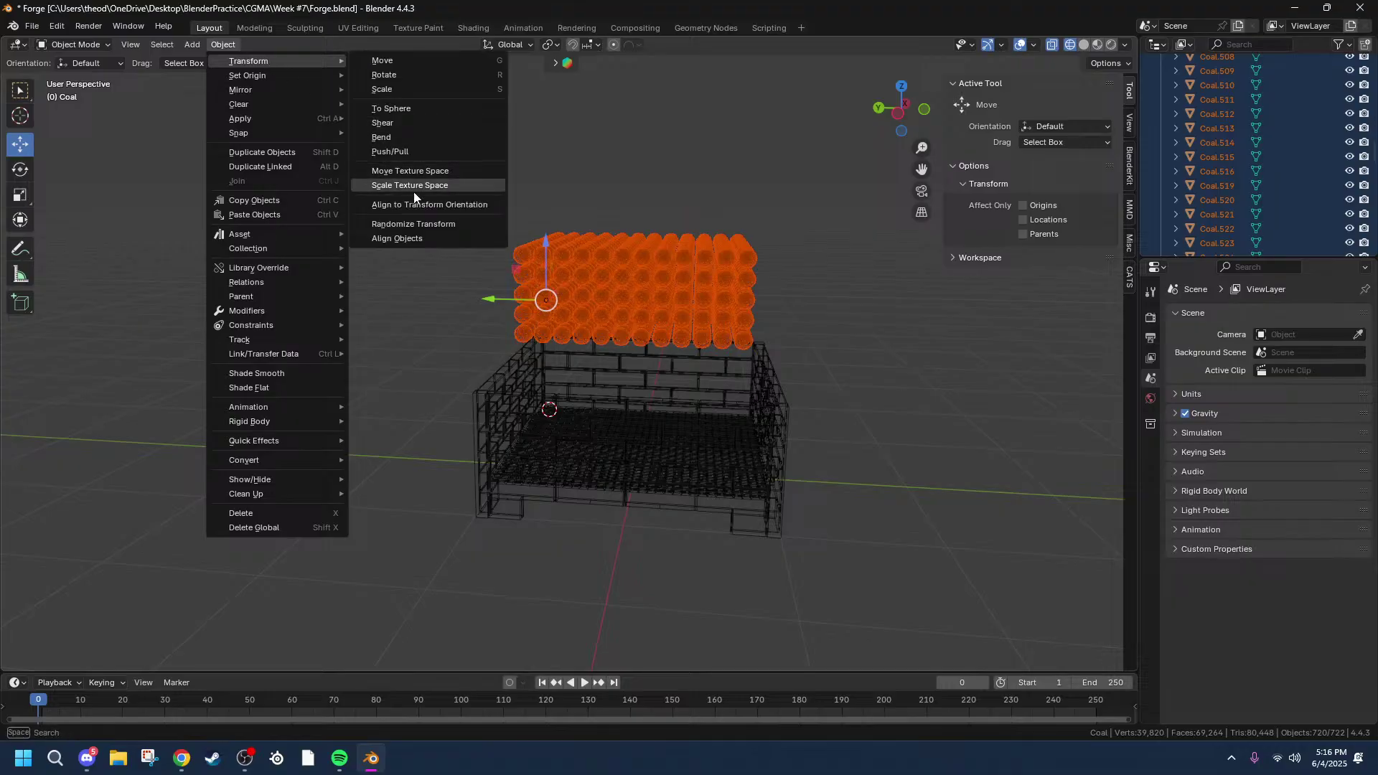
click(414, 224)
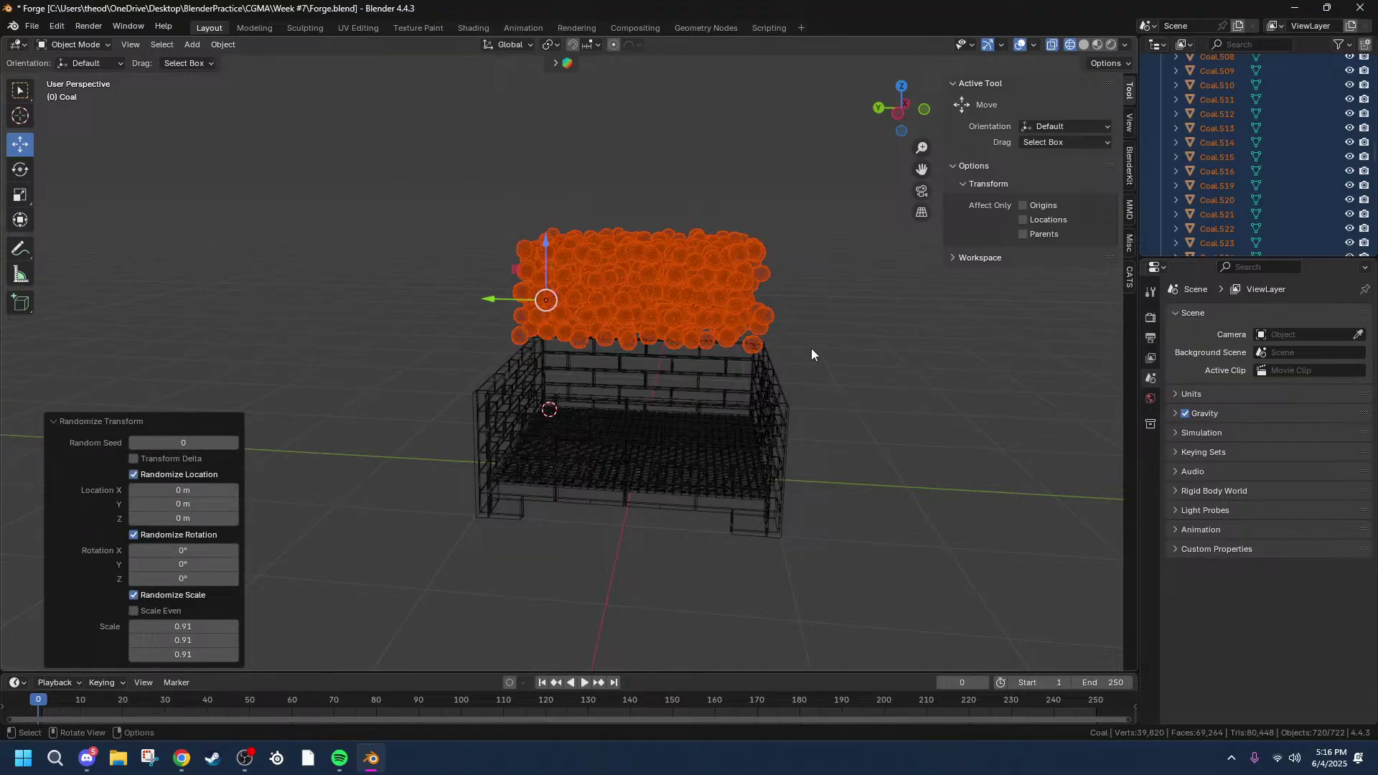
Step: Inspect how the randomized coal spheres are distributed above the smelter and whether they clear its walls
scroll(811, 354, up, 8)
middle_drag(831, 329, 802, 345)
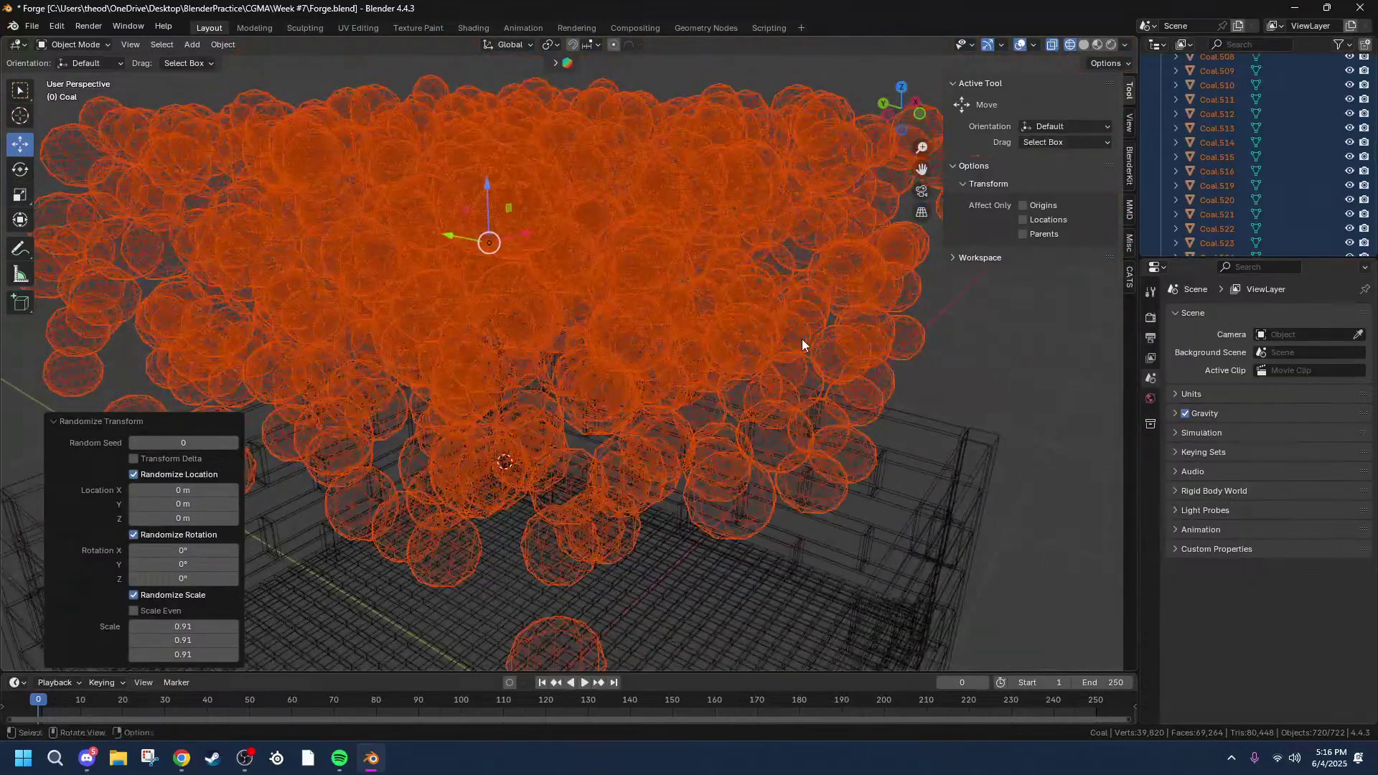
scroll(803, 340, down, 6)
scroll(754, 387, up, 4)
middle_drag(704, 428, 732, 452)
middle_drag(738, 388, 676, 190)
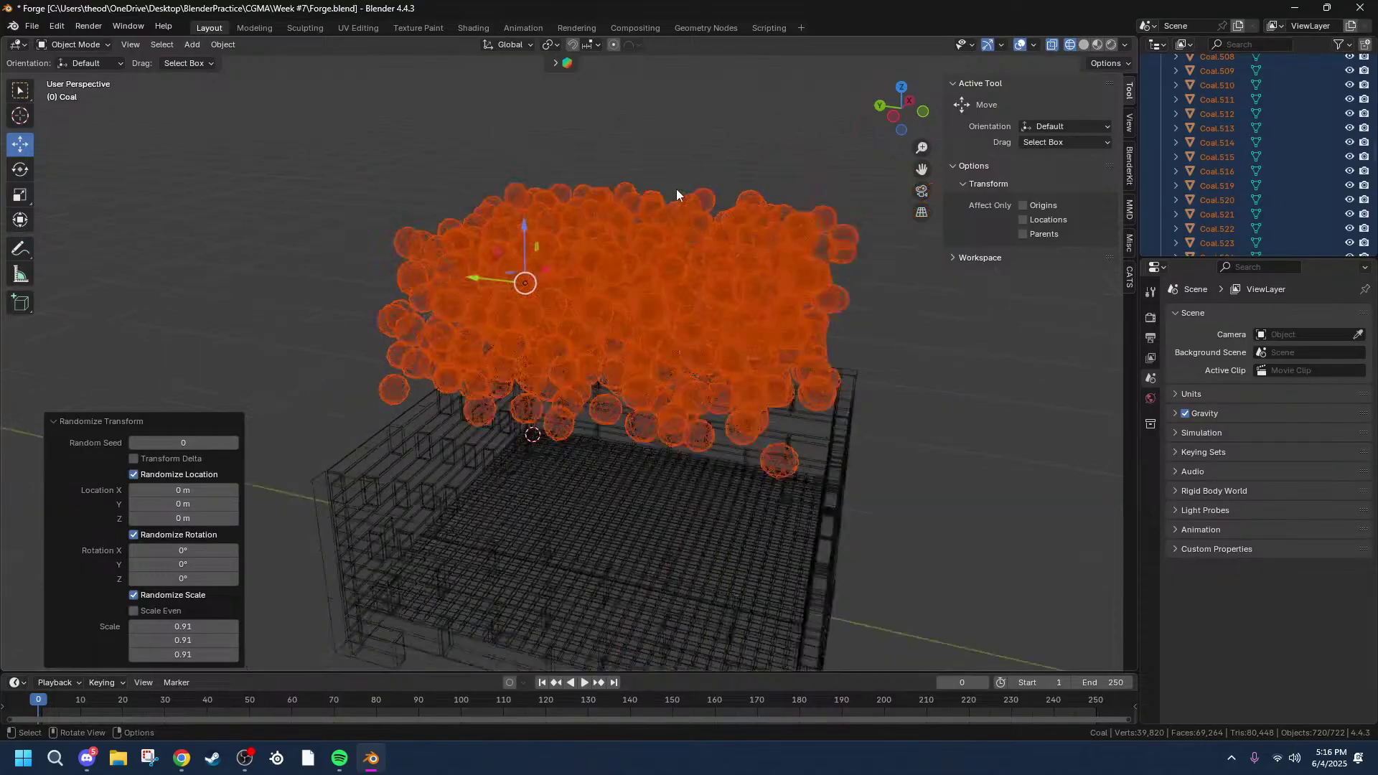
Step: Reselect all the coal spheres above the smelter using a side view
scroll(703, 197, down, 5)
click(709, 224)
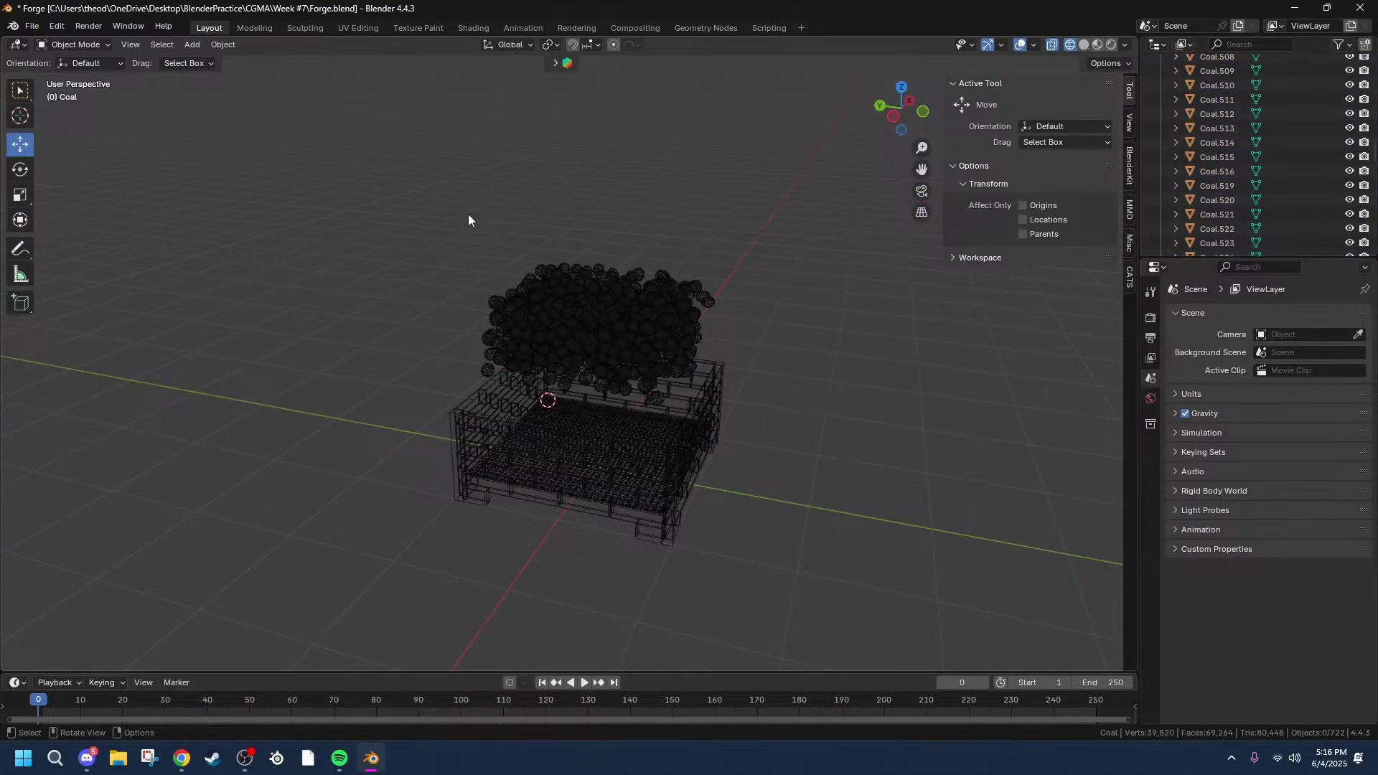
middle_drag(468, 220, 907, 233)
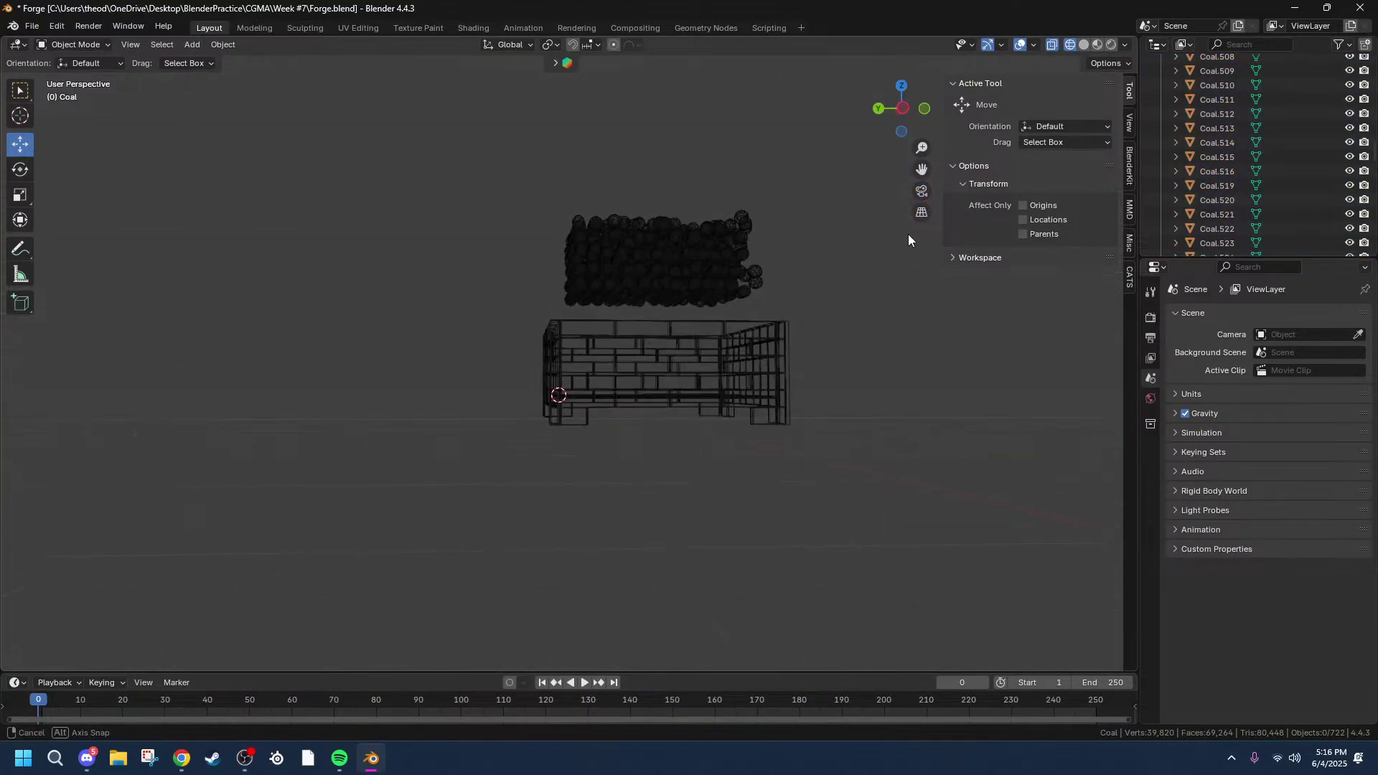
click(903, 106)
drag(531, 186, 773, 318)
middle_drag(799, 270, 748, 321)
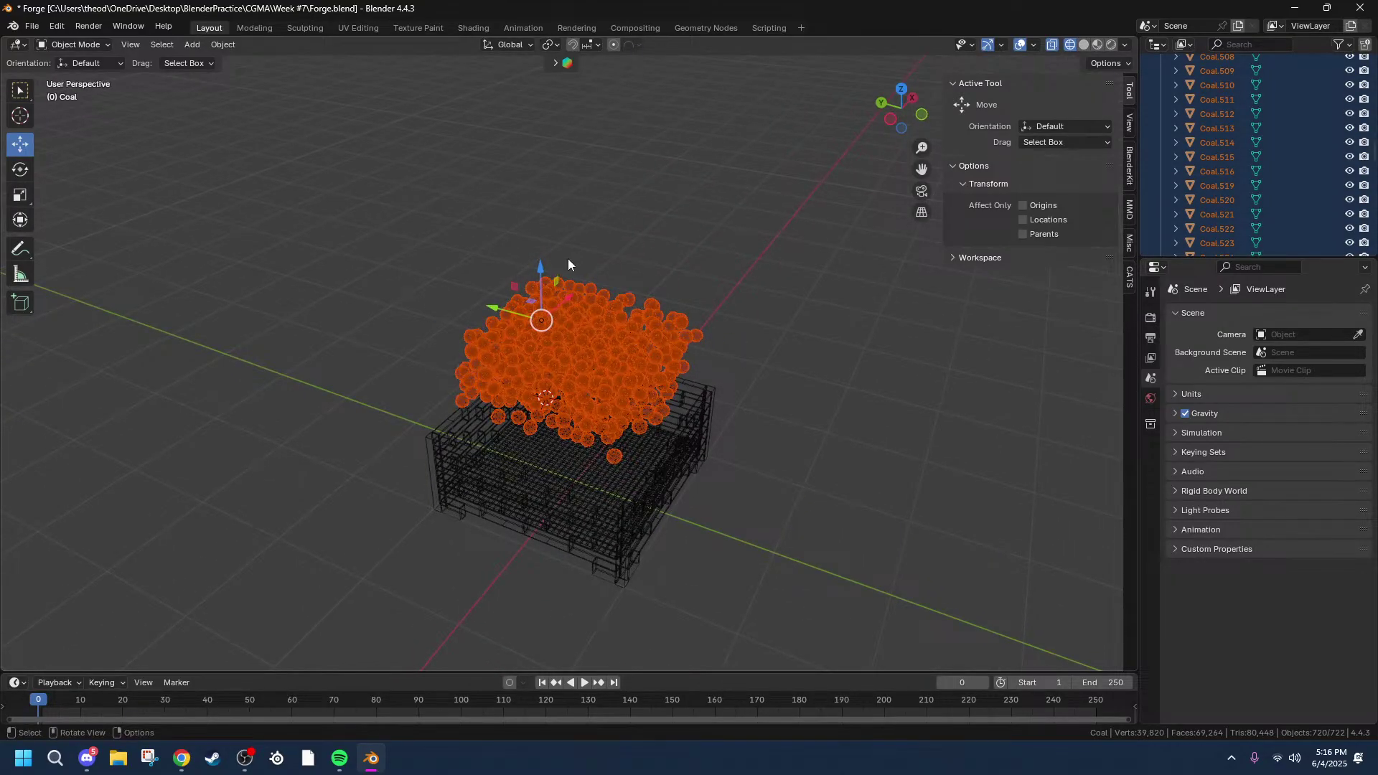
middle_drag(704, 79, 603, 321)
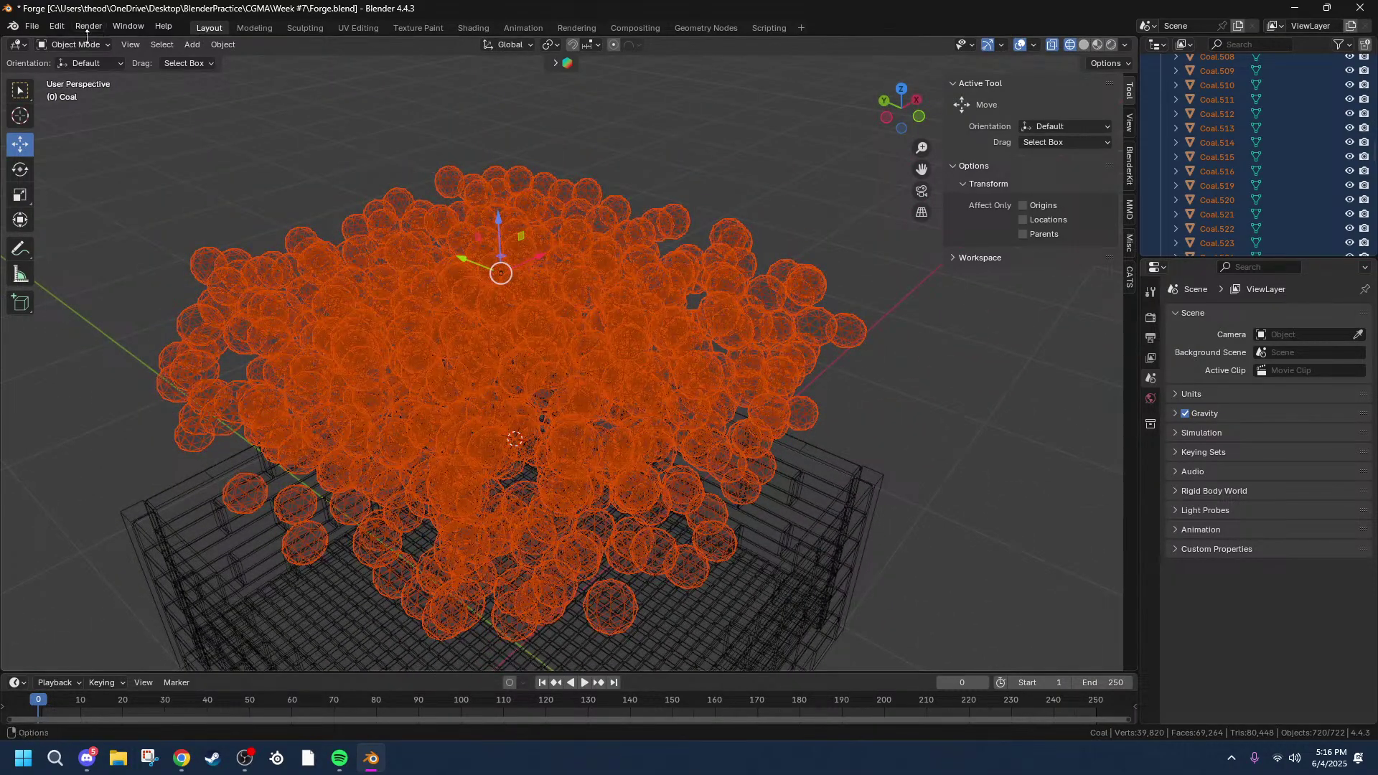
middle_drag(581, 296, 1019, 280)
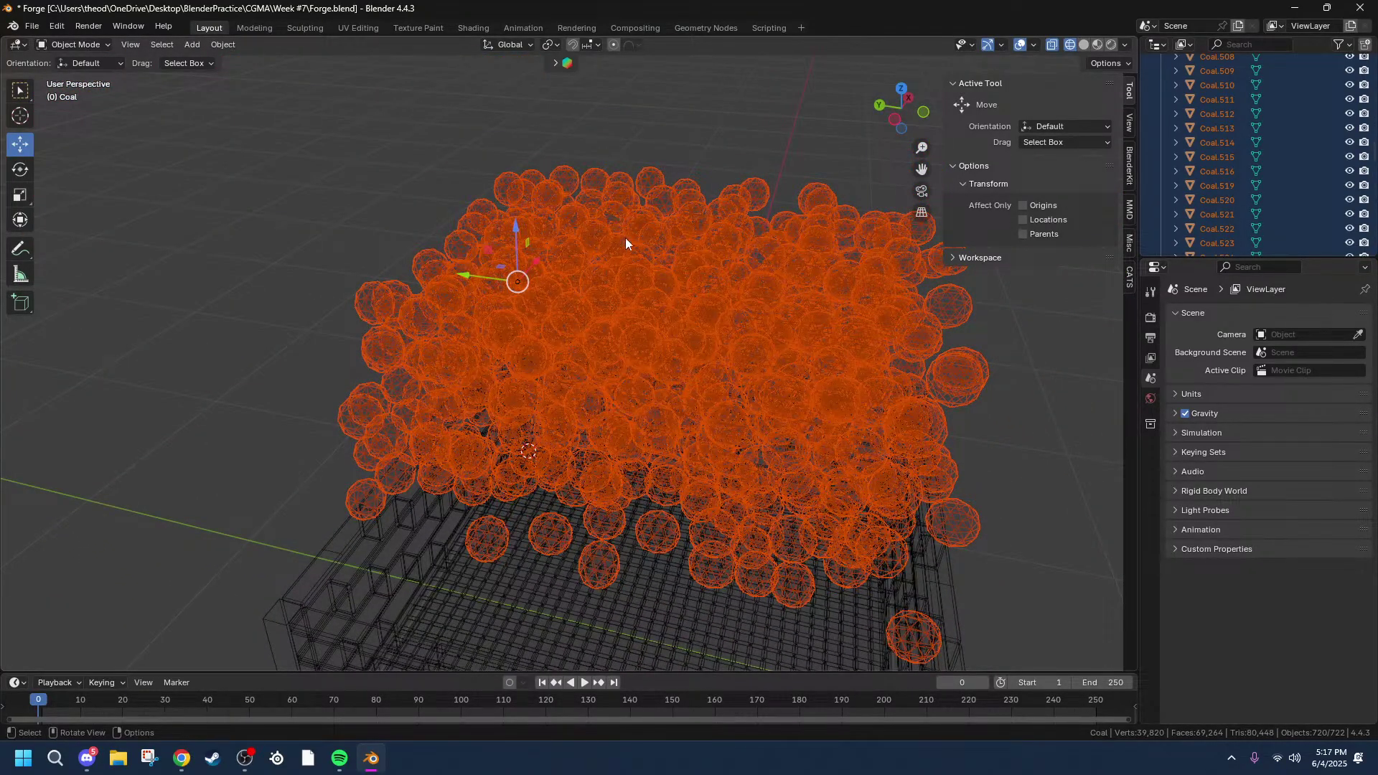
Step: Try editing the meshes of just two coal spheres at the stack's lower corner, and return to Object Mode
click(372, 474)
shift+click(395, 475)
key(Tab)
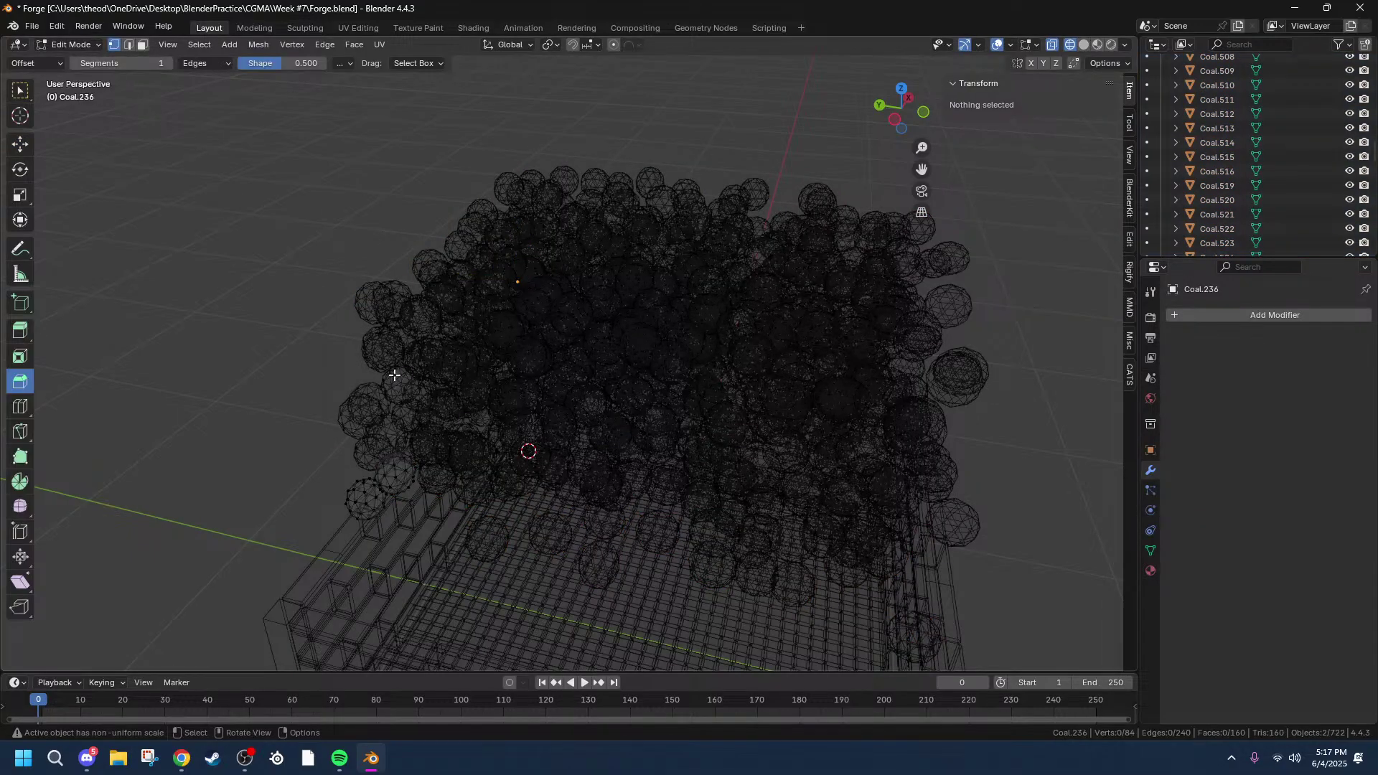
right_click(490, 493)
key(shift+z)
key(shift+z)
key(Tab)
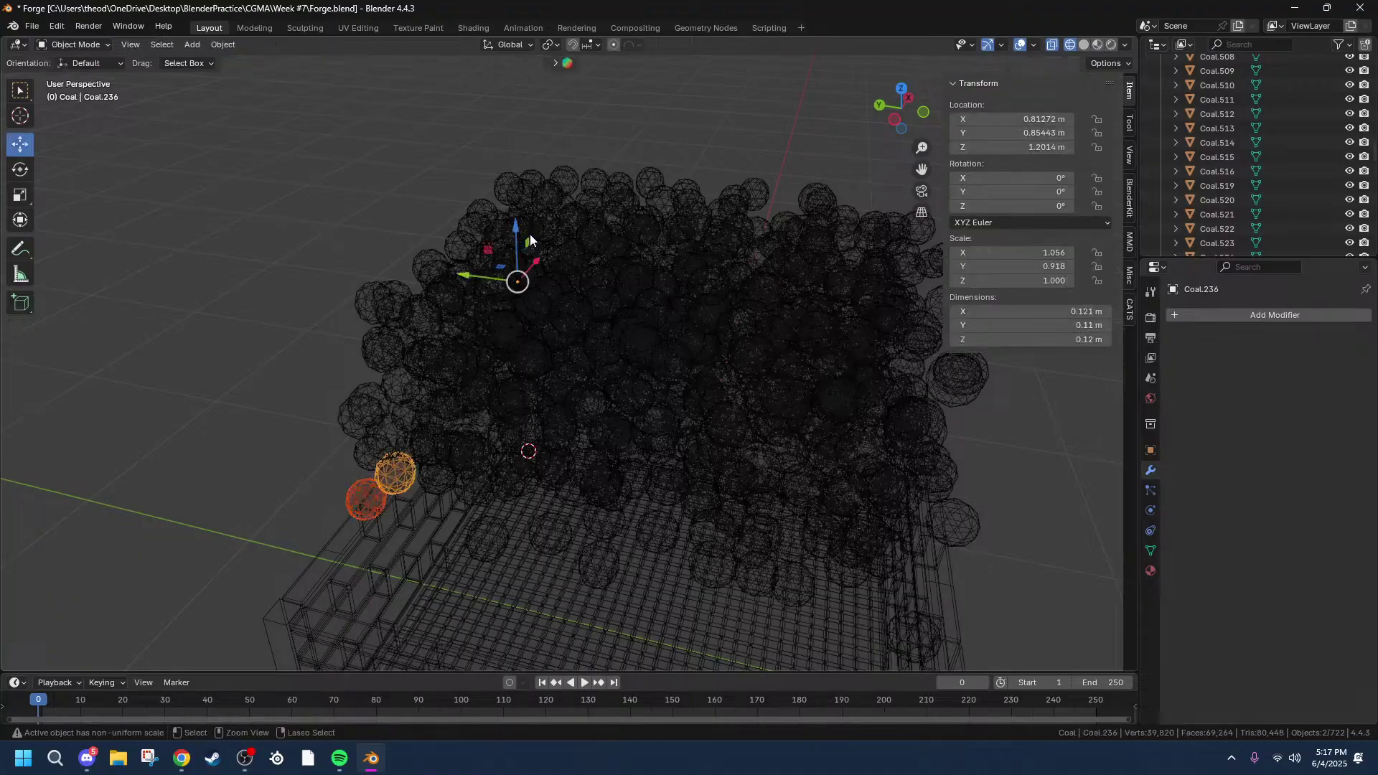
Step: Show the scene in solid shading, select every coal sphere from the side, and enter Edit Mode on all of them
key(shift+z)
mouse_move(771, 189)
middle_down()
mouse_move(738, 363)
mouse_move(715, 324)
mouse_move(689, 346)
middle_up()
scroll(689, 346, down, 5)
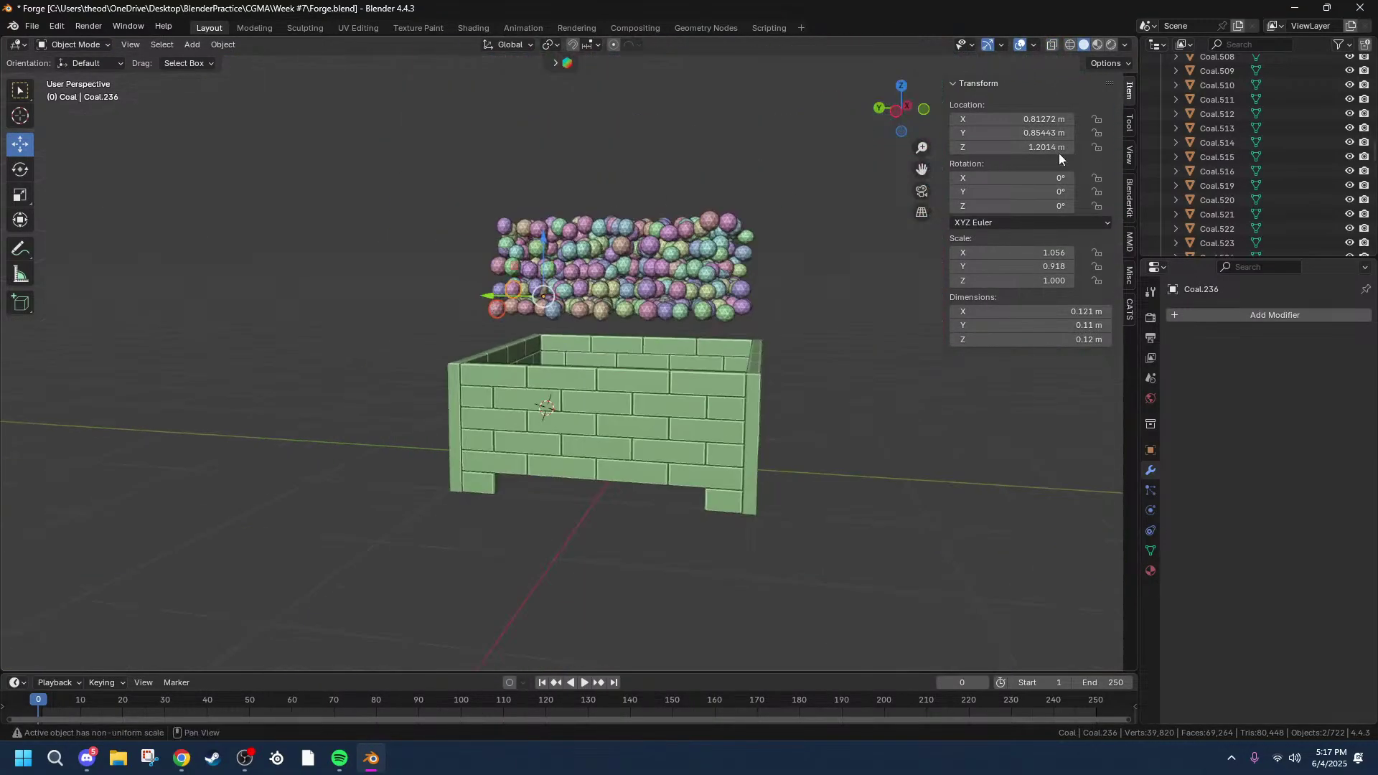
click(902, 111)
drag(466, 194, 800, 309)
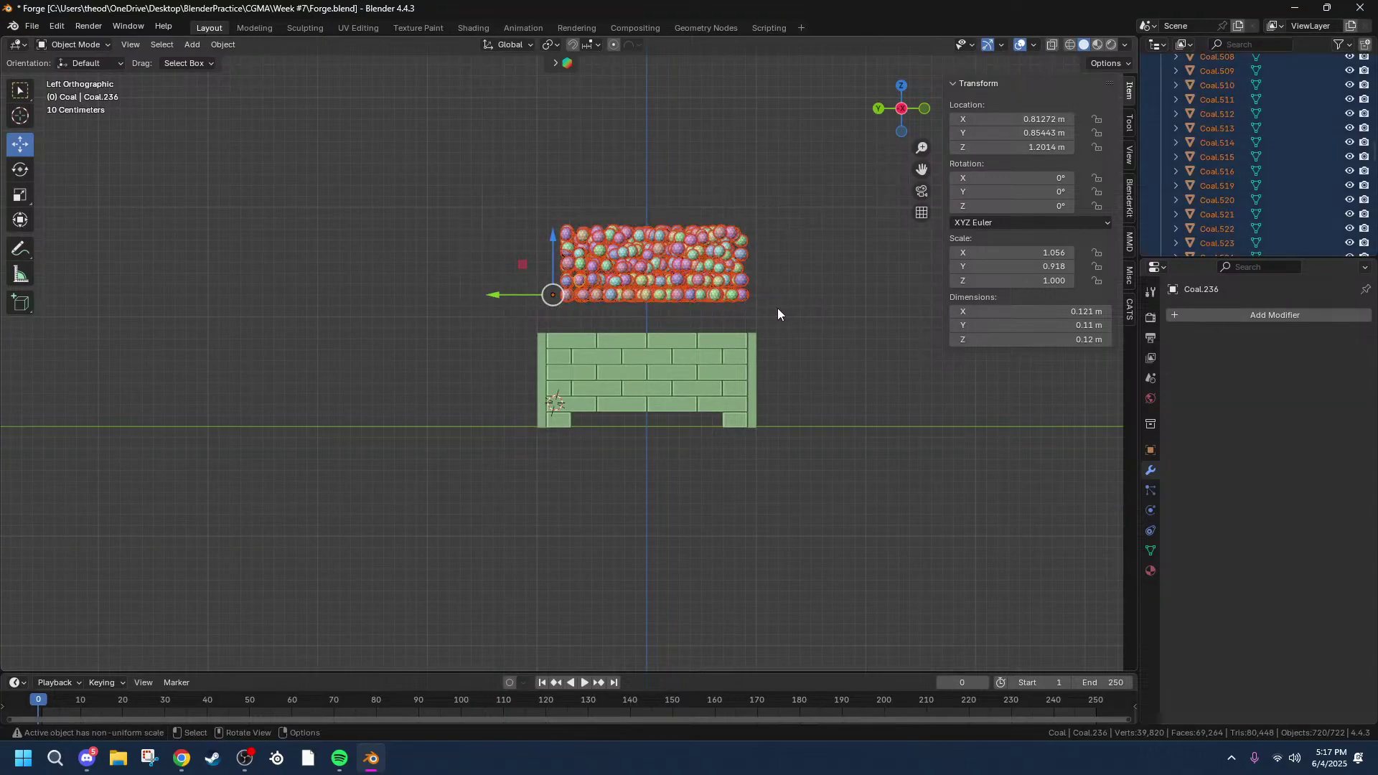
click(87, 44)
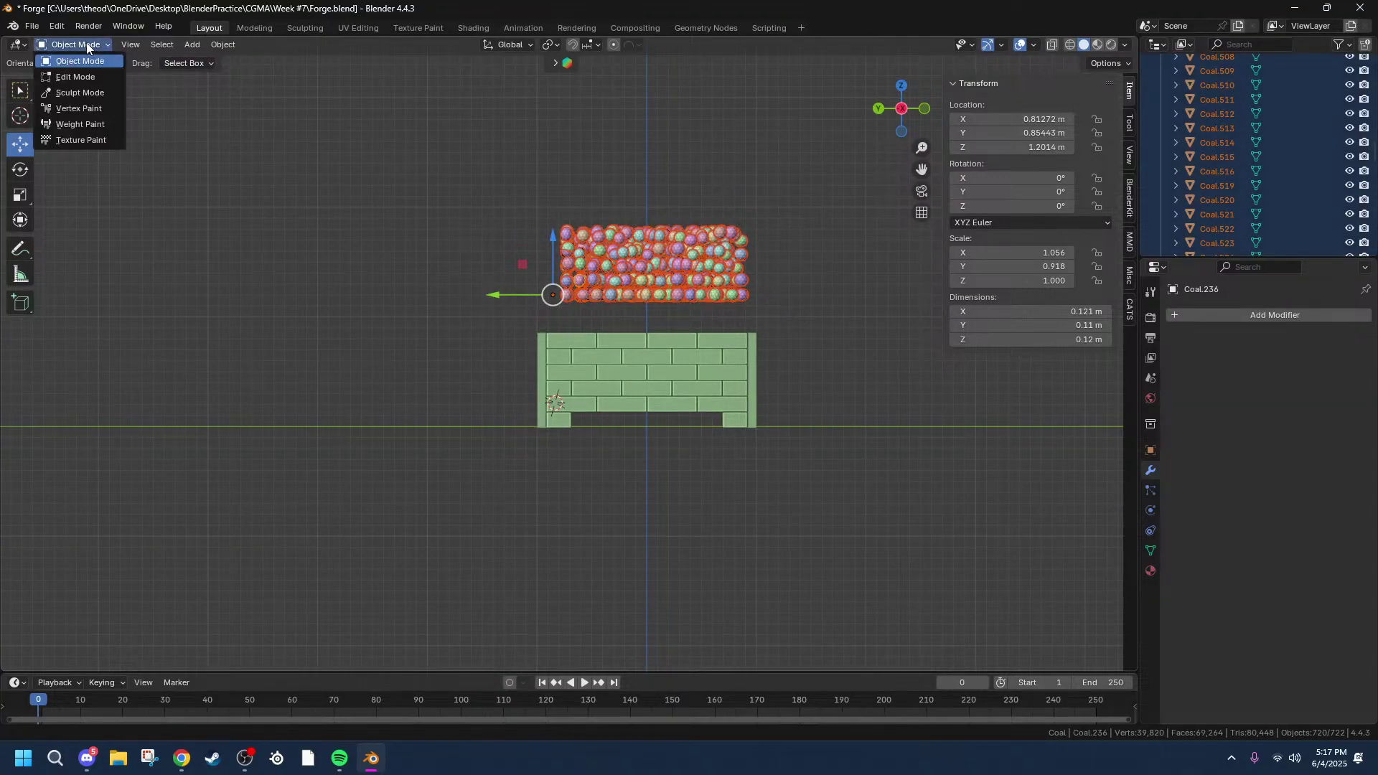
click(80, 81)
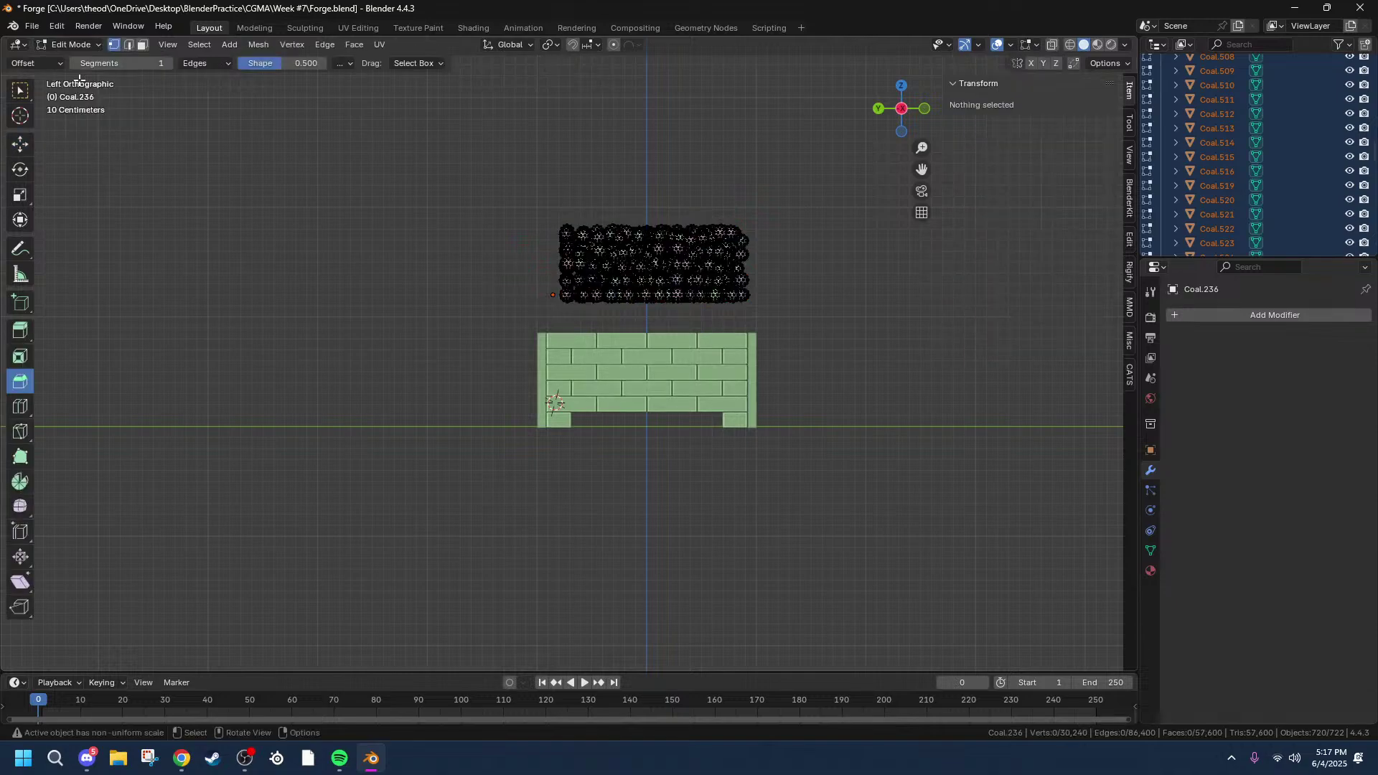
Step: Select all the mesh geometry of the coal spheres
middle_drag(778, 230, 86, 277)
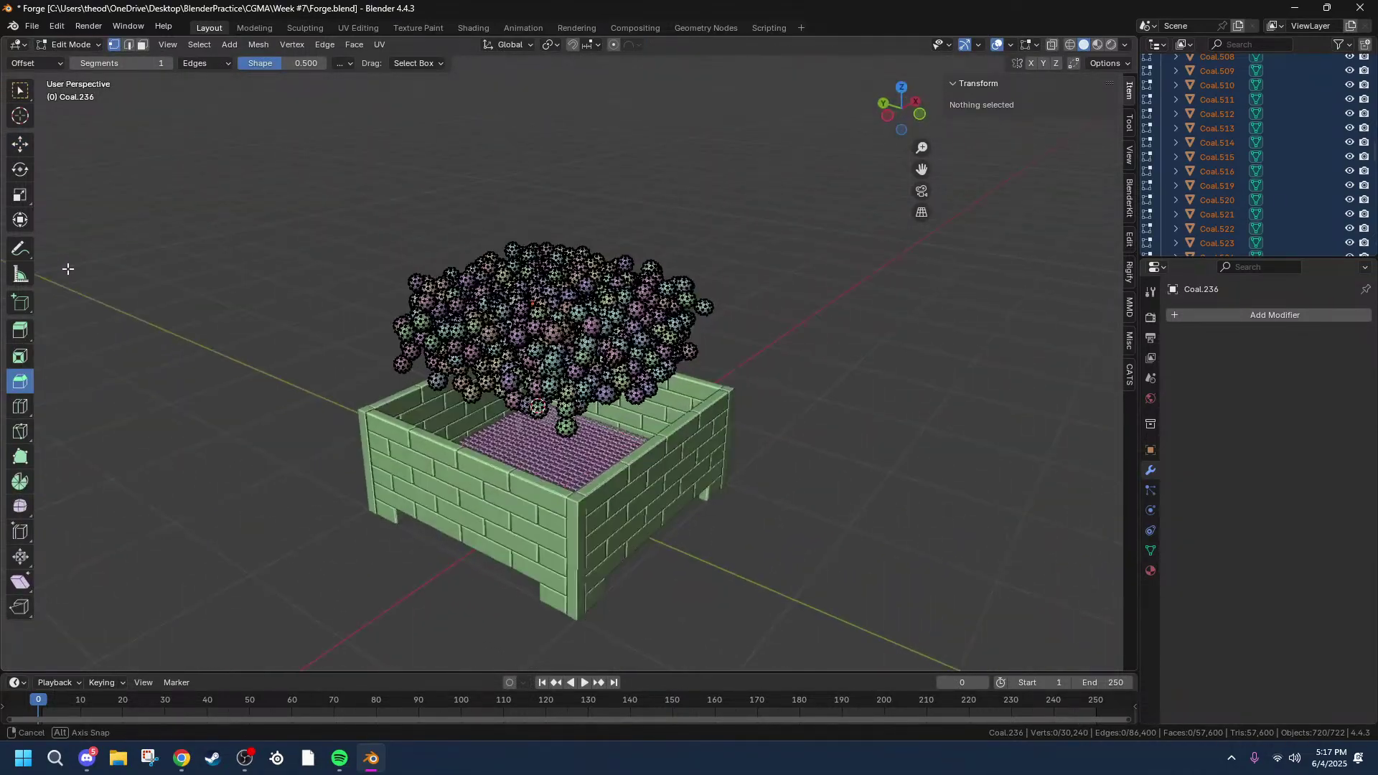
scroll(617, 312, up, 6)
scroll(626, 311, down, 6)
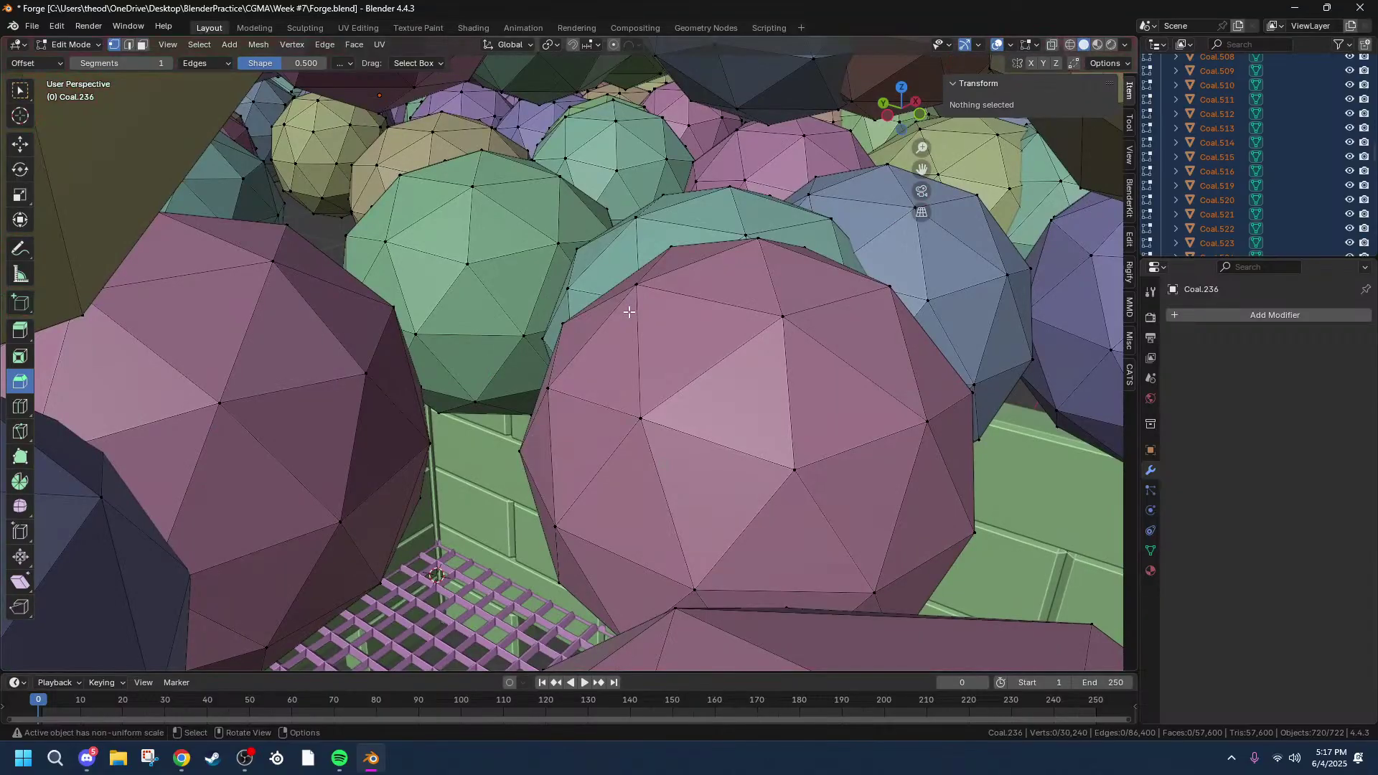
scroll(1337, 185, down, 1)
scroll(1291, 188, down, 20)
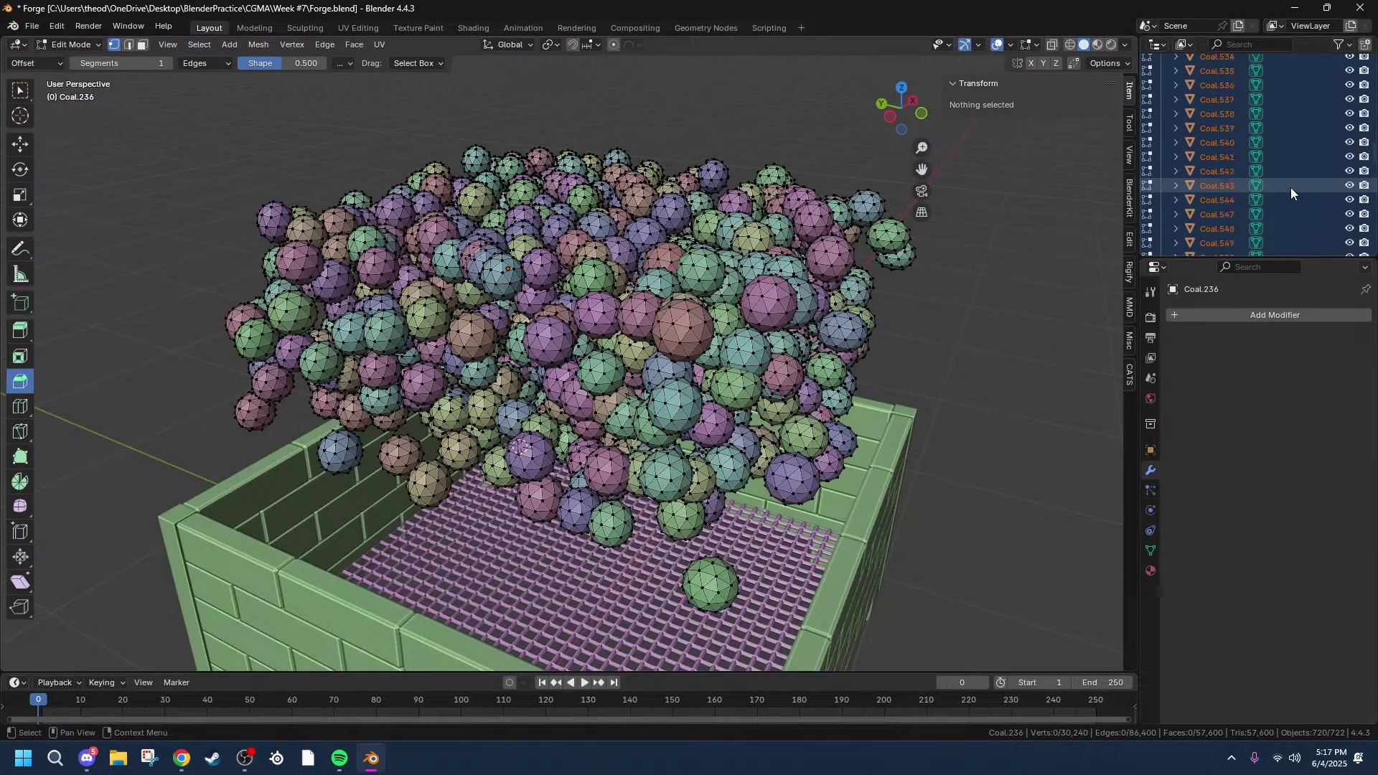
middle_drag(484, 465, 541, 423)
scroll(541, 424, down, 6)
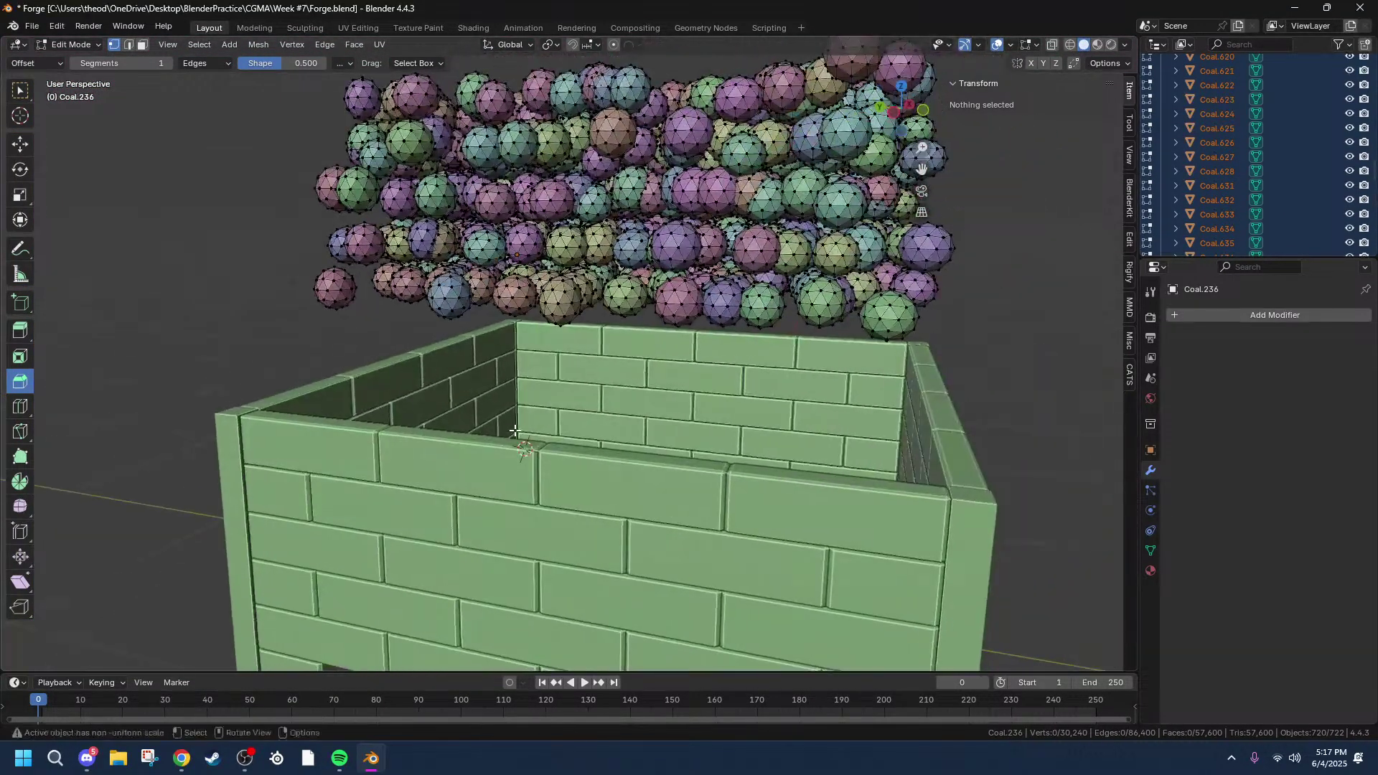
key(a)
middle_drag(718, 246, 637, 346)
scroll(636, 346, up, 4)
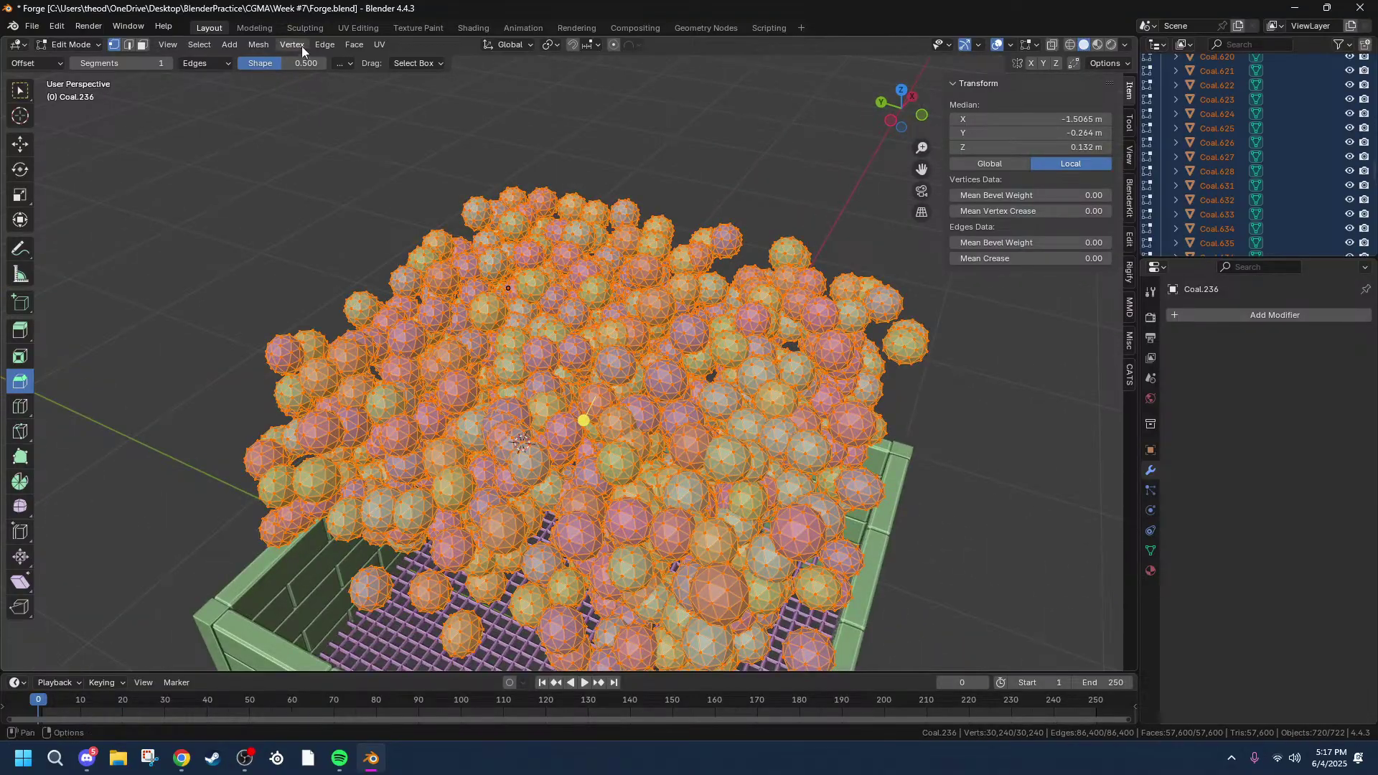
Step: Randomize the vertices of all the coal spheres with an amount of 0.02 m
click(258, 45)
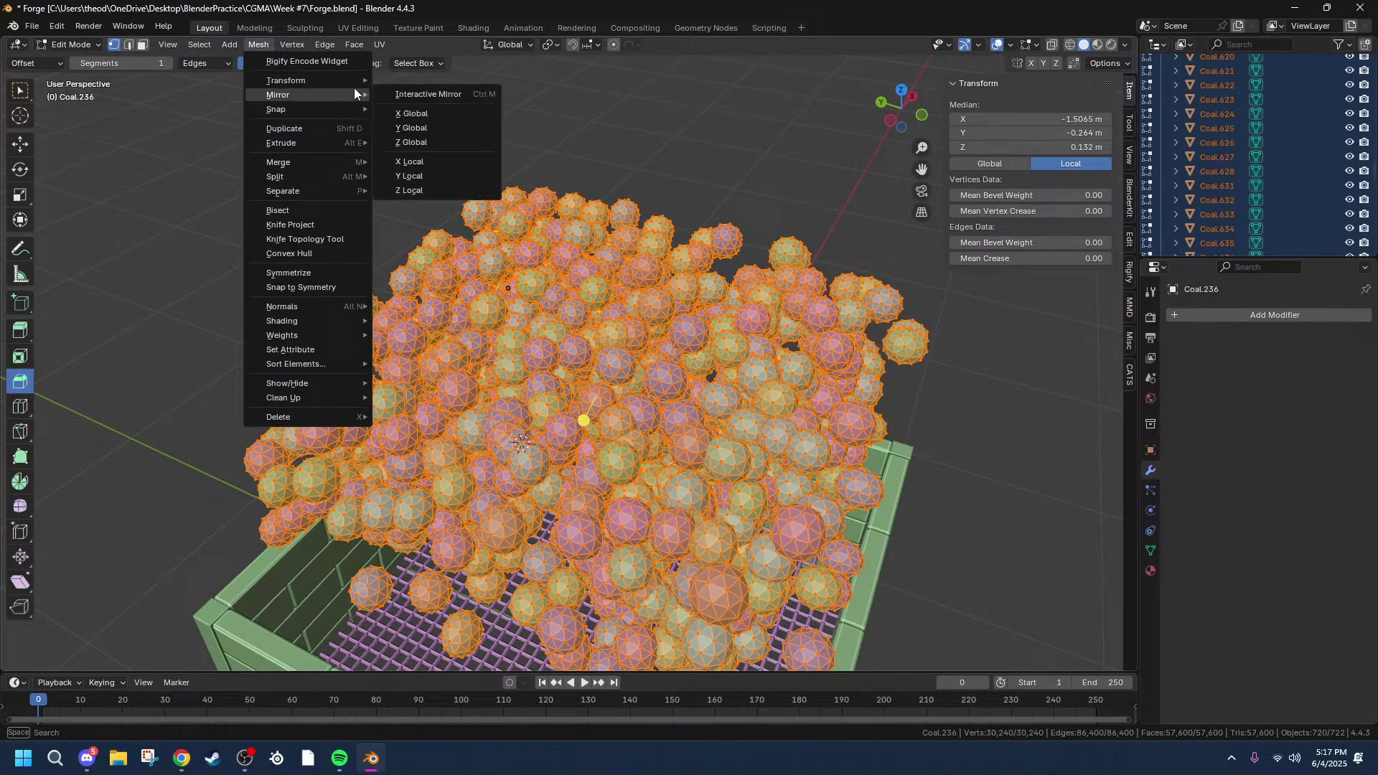
mouse_move(344, 80)
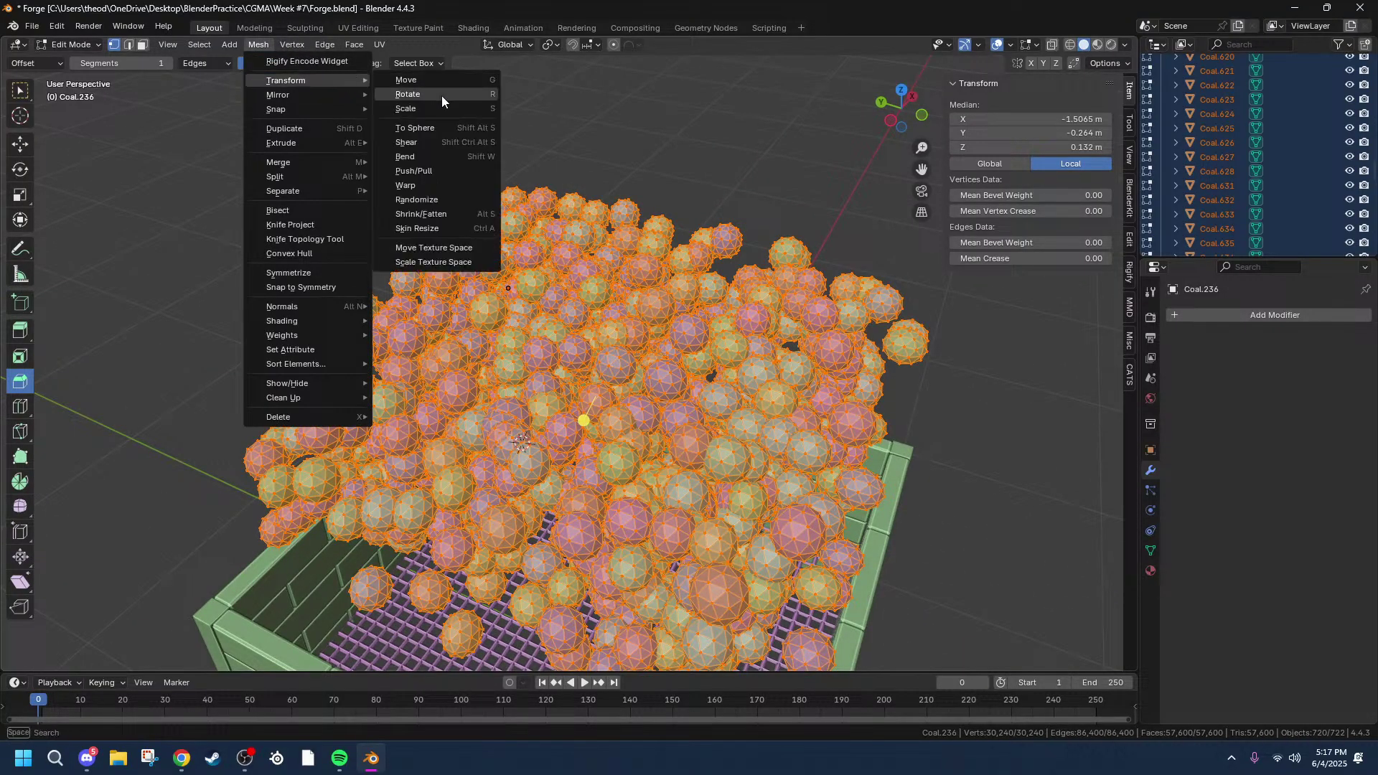
click(436, 198)
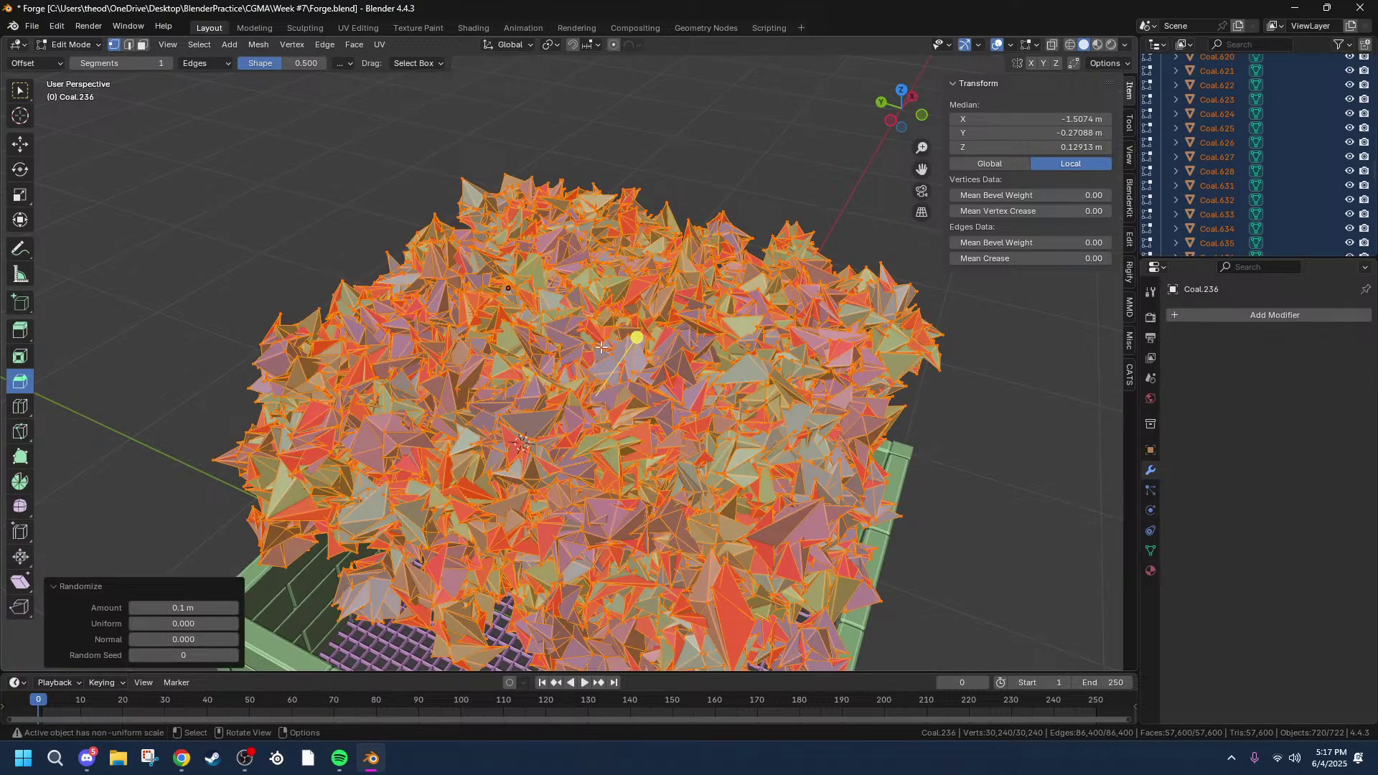
mouse_move(183, 608)
mouse_down()
mouse_move(132, 607)
mouse_move(160, 608)
mouse_up()
scroll(685, 502, up, 4)
middle_drag(685, 501, 721, 427)
scroll(686, 490, down, 7)
drag(178, 608, 181, 608)
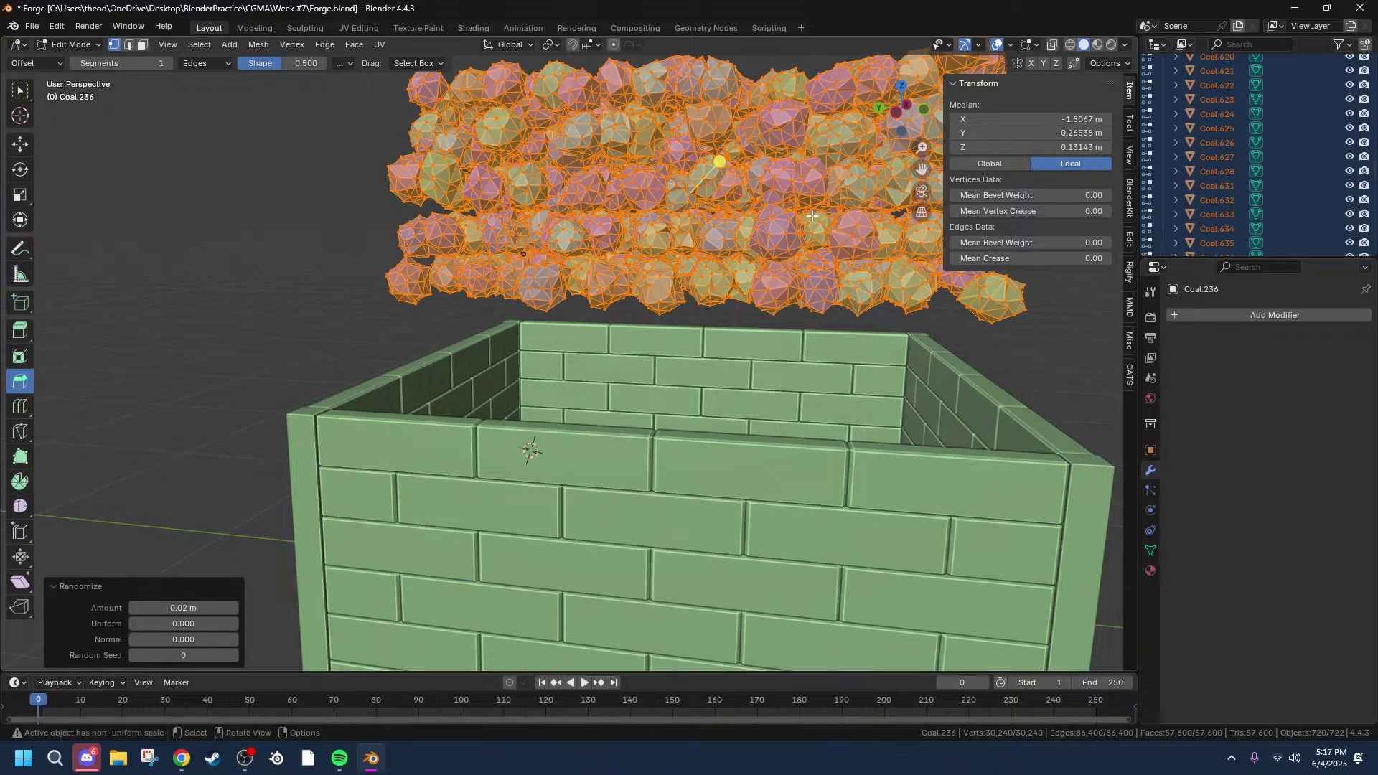
scroll(812, 215, up, 5)
middle_drag(812, 215, 796, 237)
scroll(796, 237, up, 1)
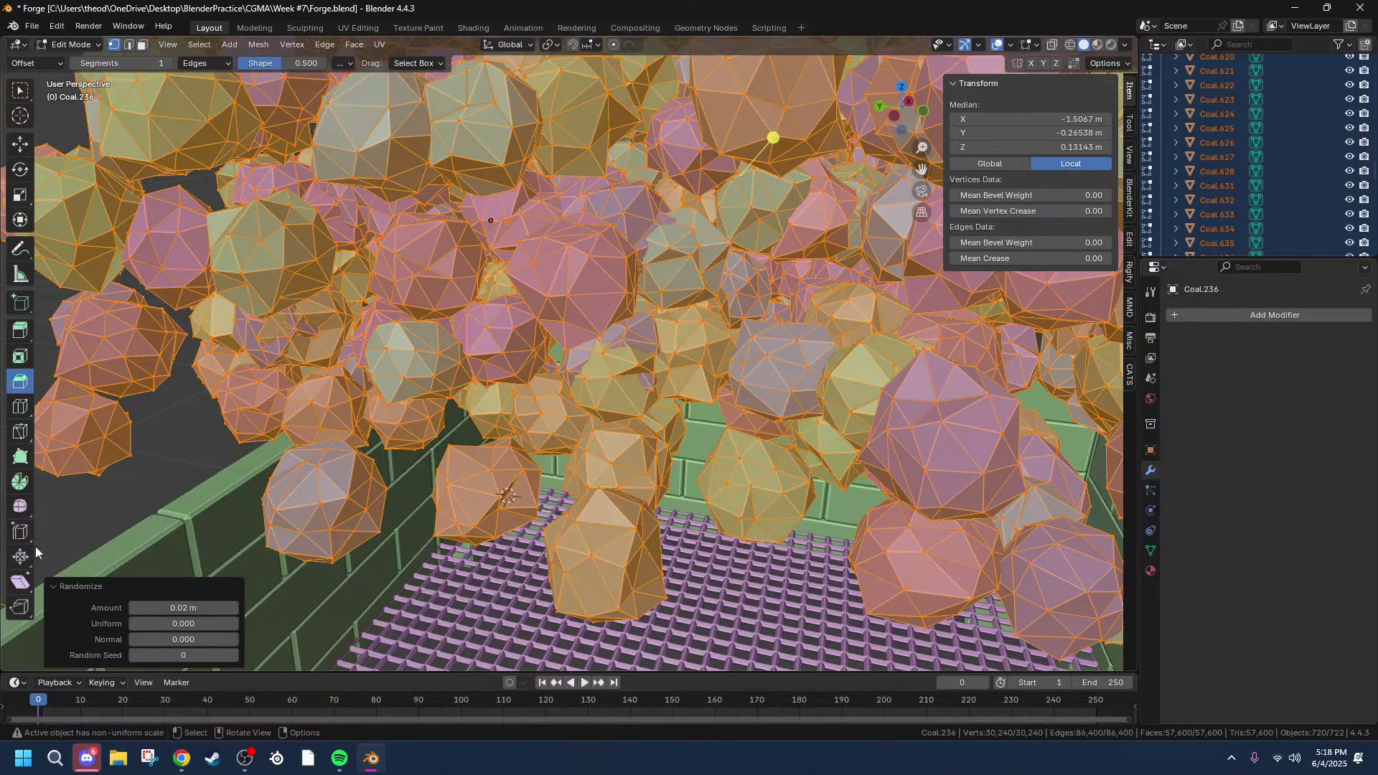
Step: Bevel the edges of all the coal lumps with a width of 0.0034 m and one segment
scroll(497, 381, down, 5)
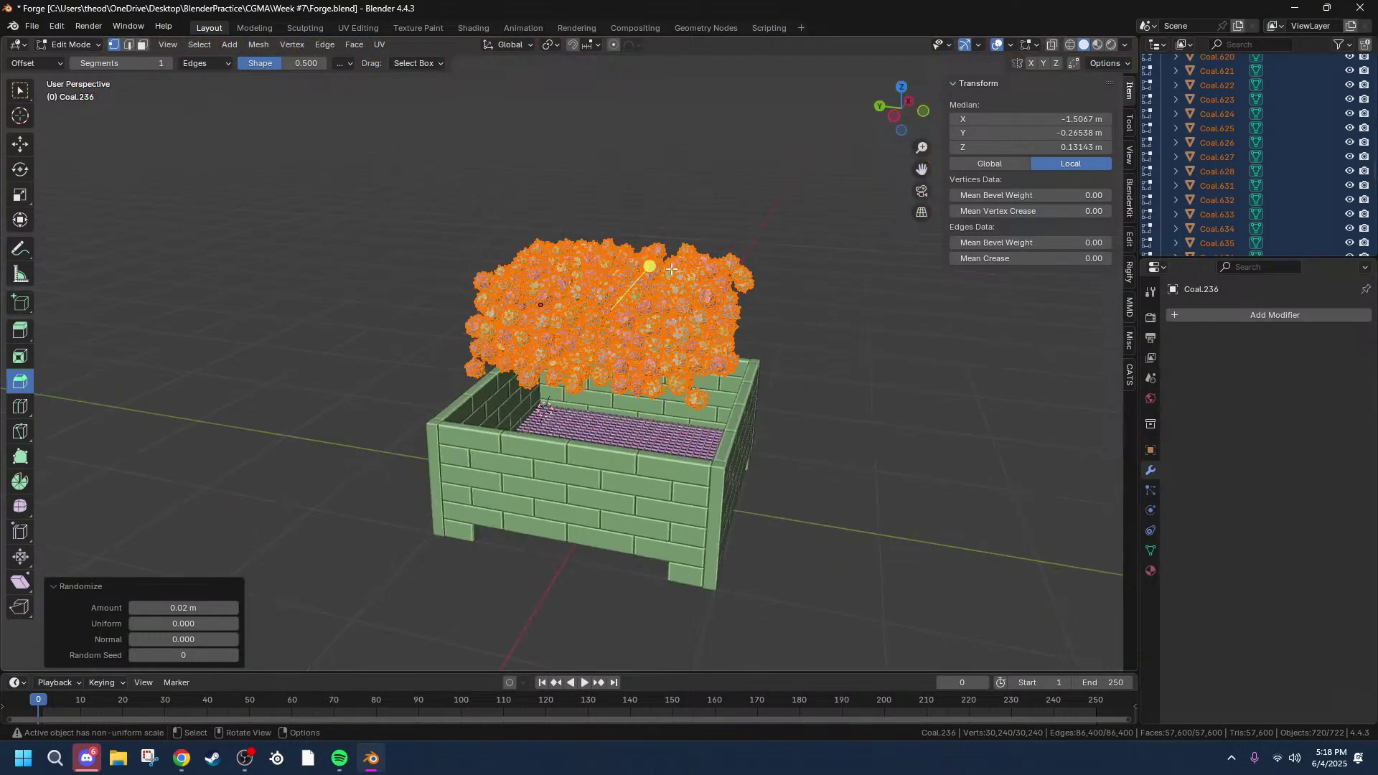
drag(653, 270, 627, 296)
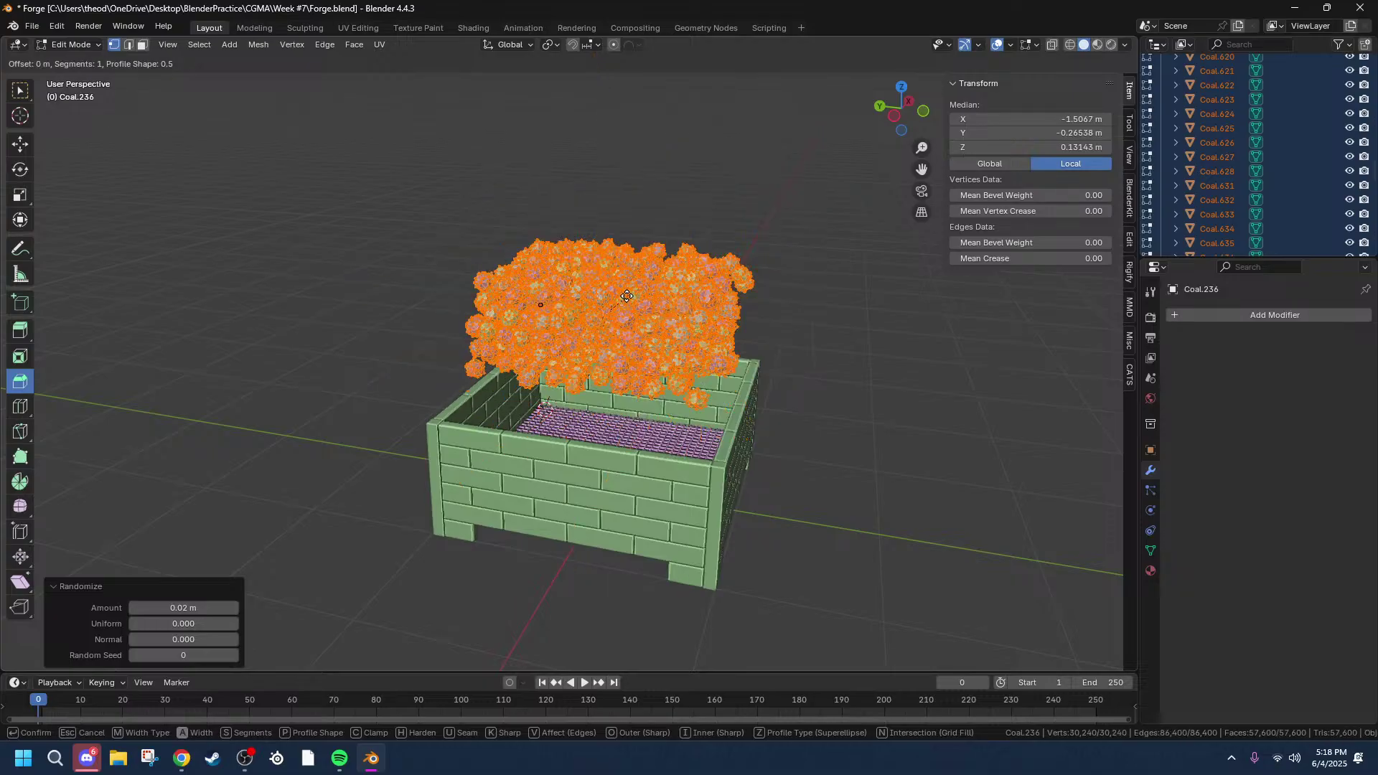
right_click(627, 296)
scroll(617, 297, up, 5)
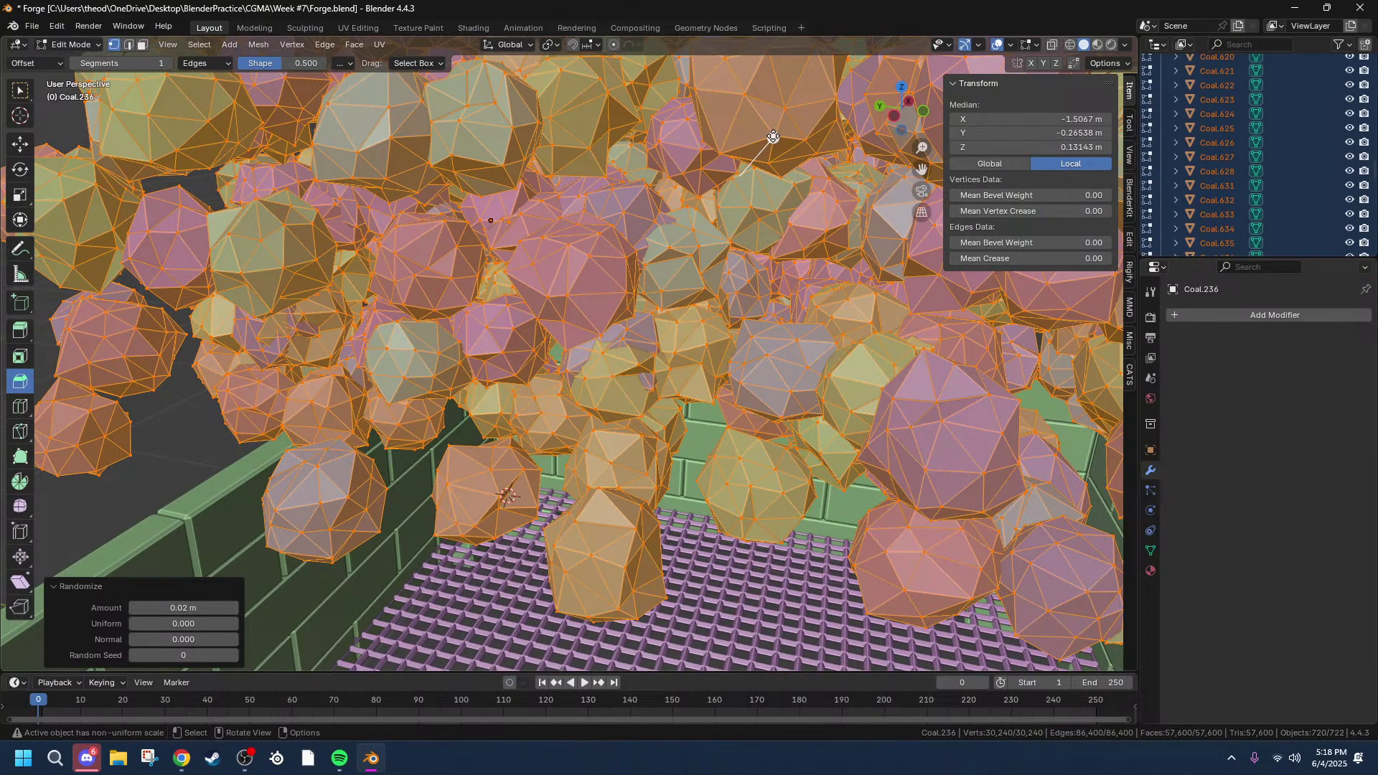
drag(775, 136, 775, 135)
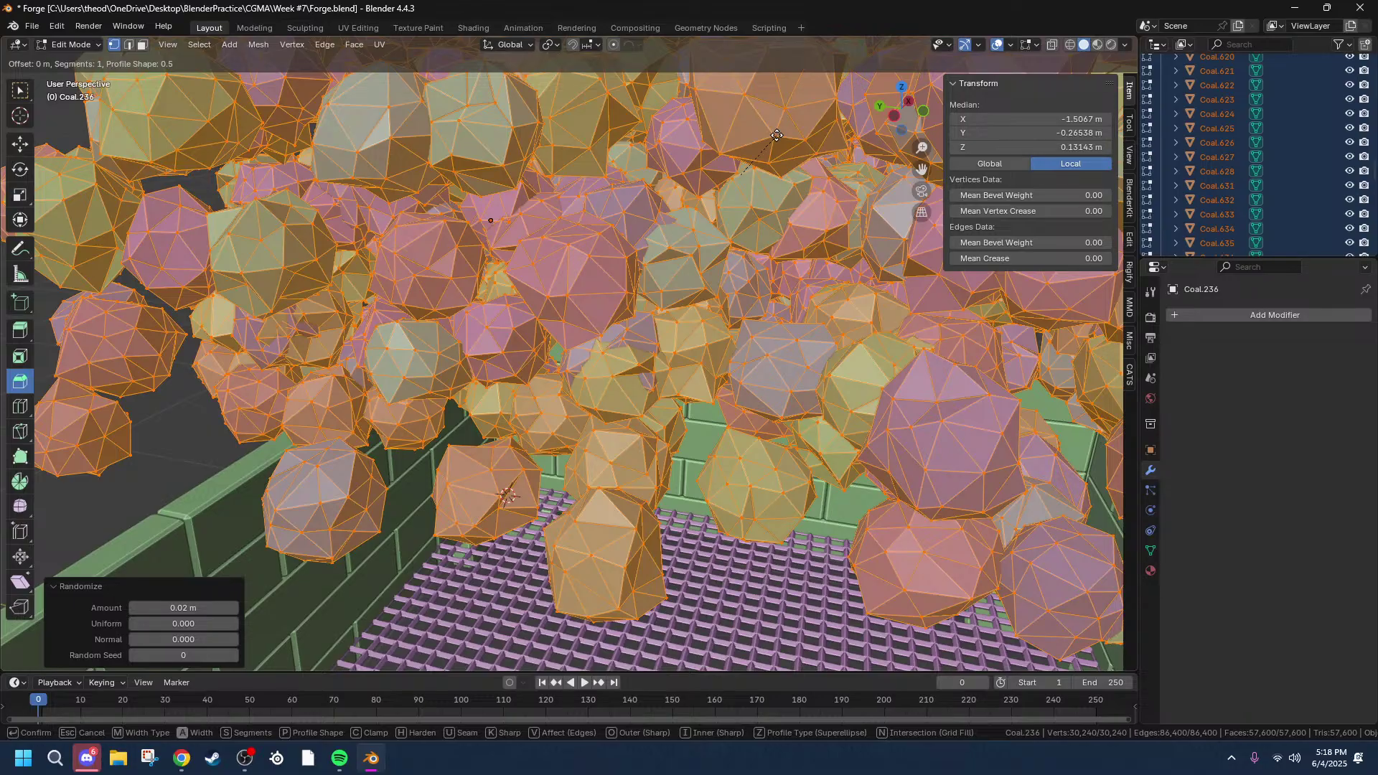
drag(781, 135, 784, 137)
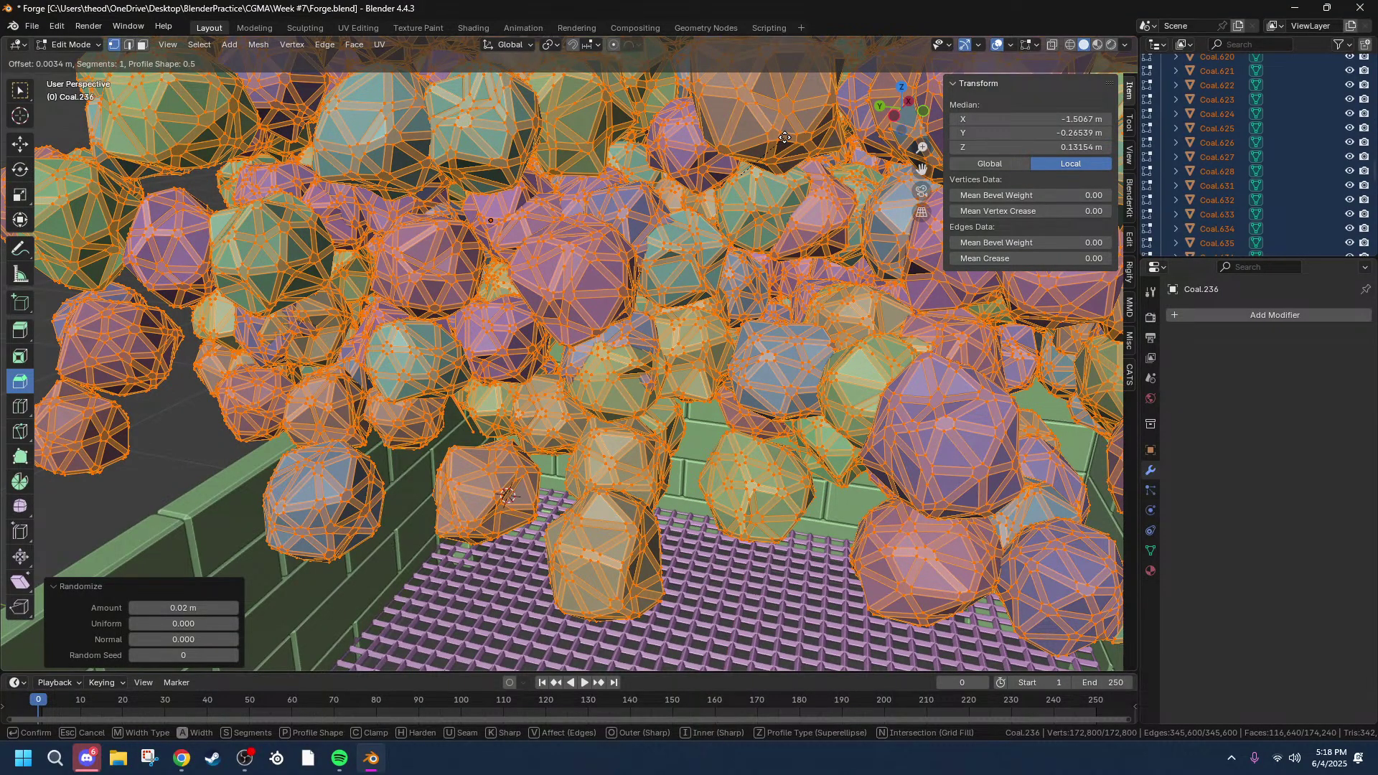
click(785, 138)
middle_drag(807, 291, 787, 290)
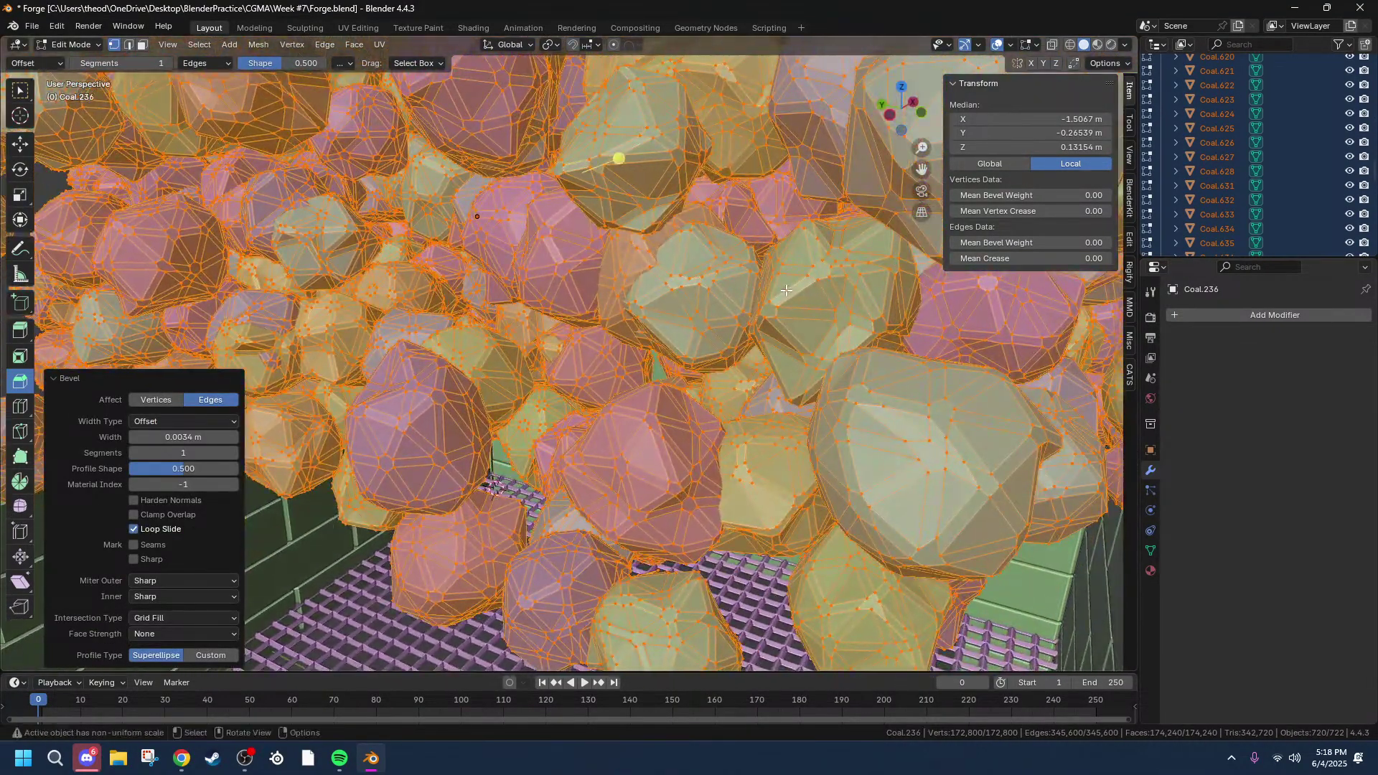
Step: Turn on Auto Merge Vertices and undo the edge bevel on the coal lumps
click(1078, 61)
scroll(669, 284, down, 10)
middle_drag(761, 438, 842, 515)
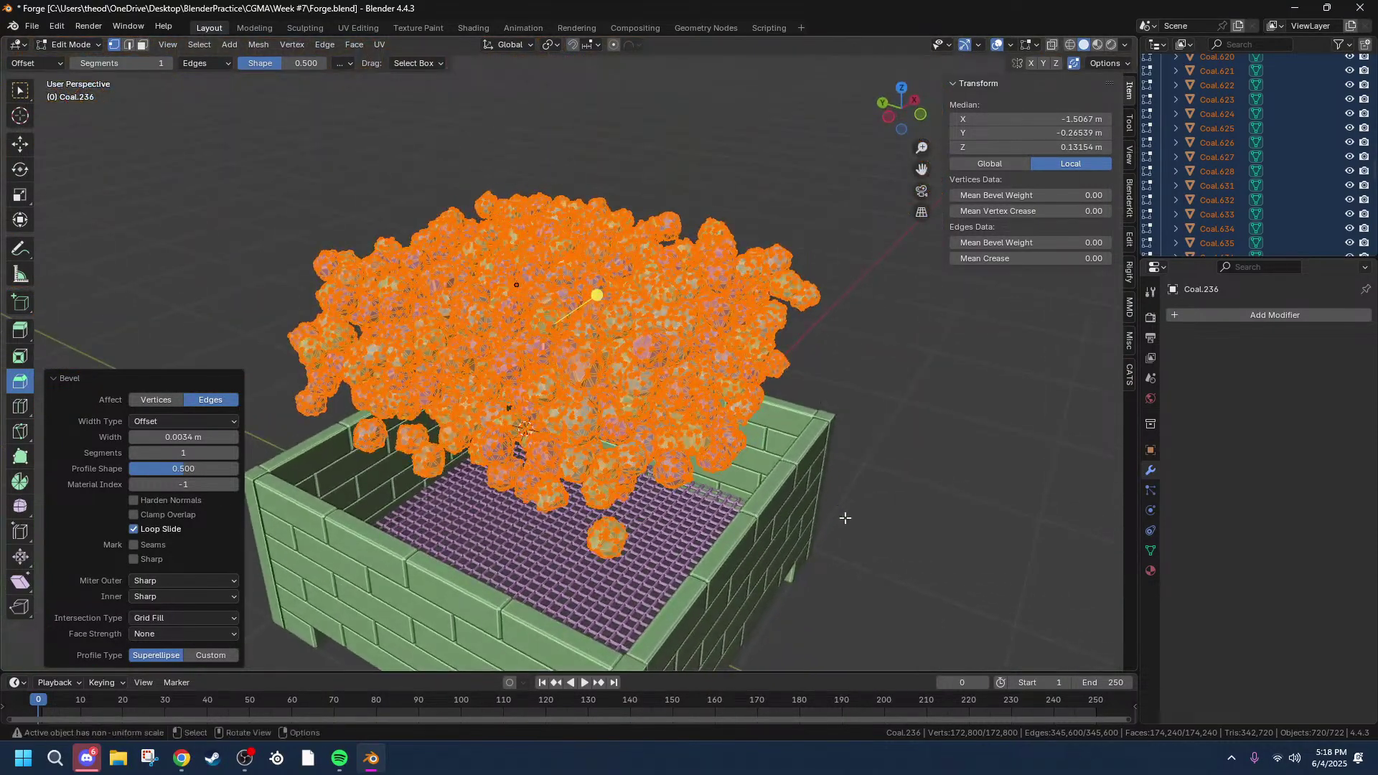
click(888, 538)
key(ctrl+i)
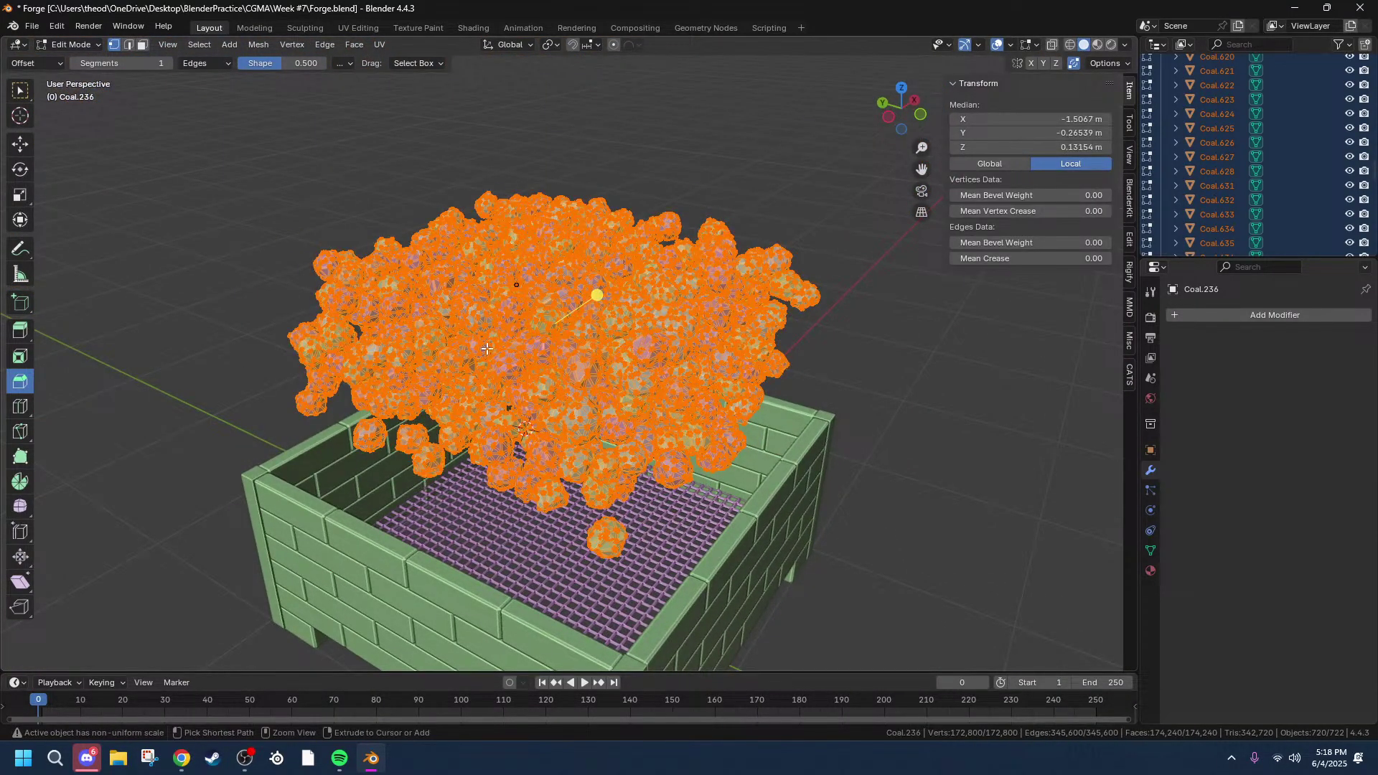
Step: Bevel the edges of all the coal lumps with a width of 0.00284 m and one segment
scroll(486, 353, up, 5)
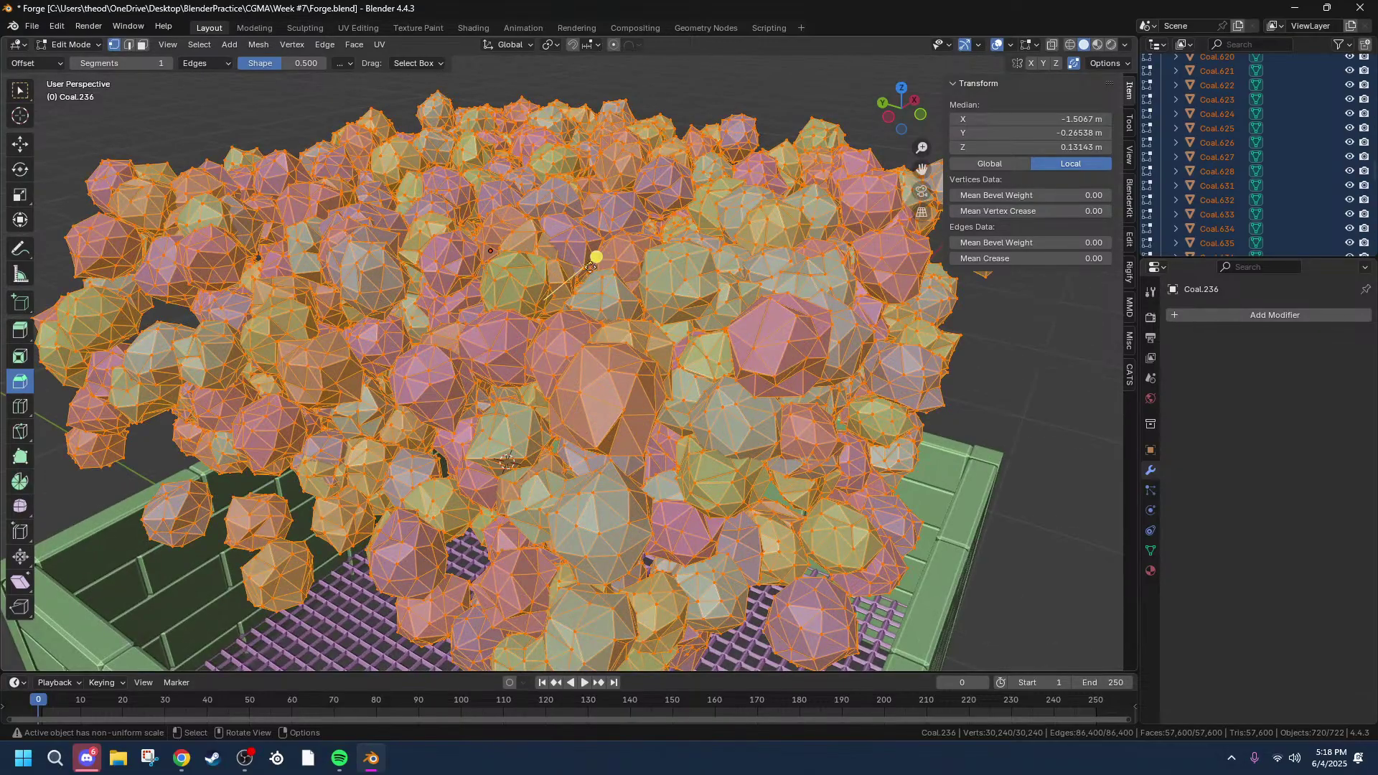
key(ctrl+b)
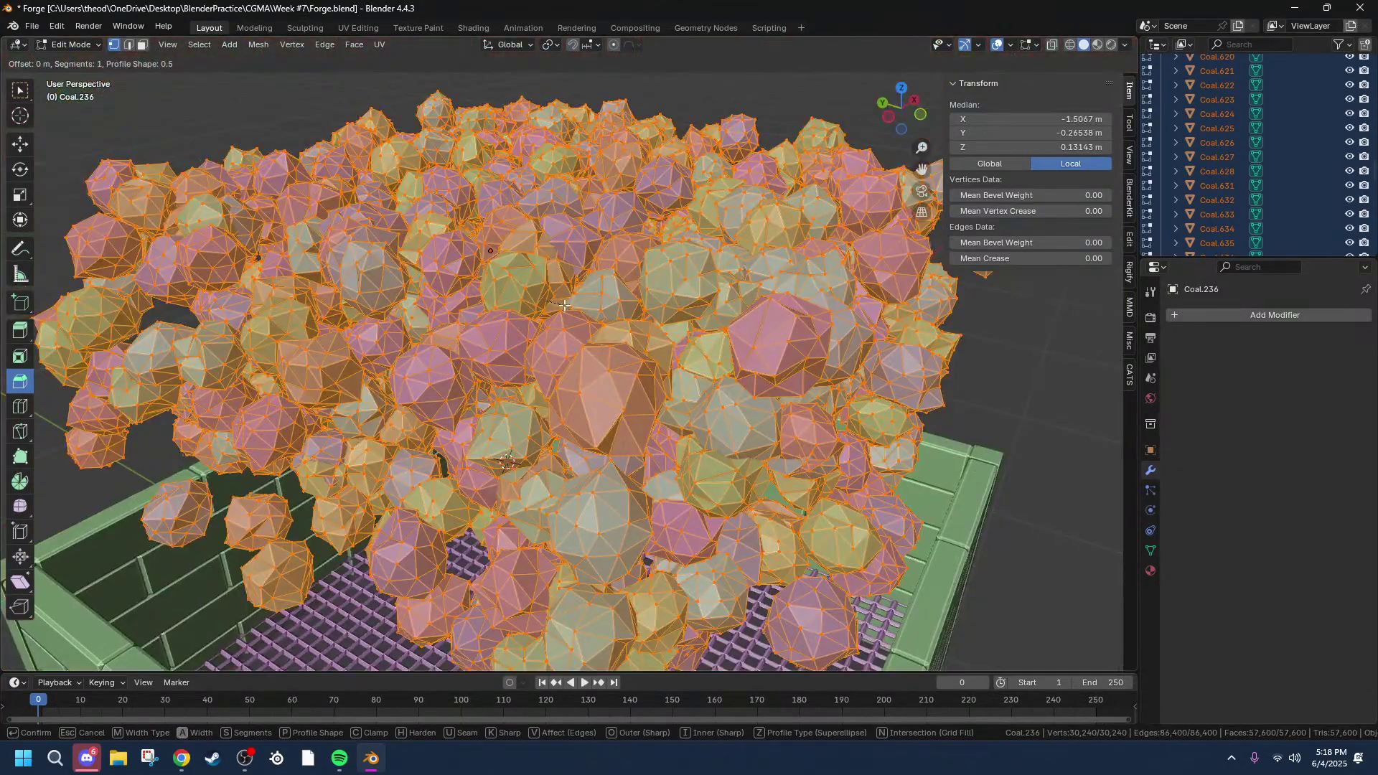
click(564, 306)
scroll(361, 407, up, 4)
middle_drag(362, 406, 811, 133)
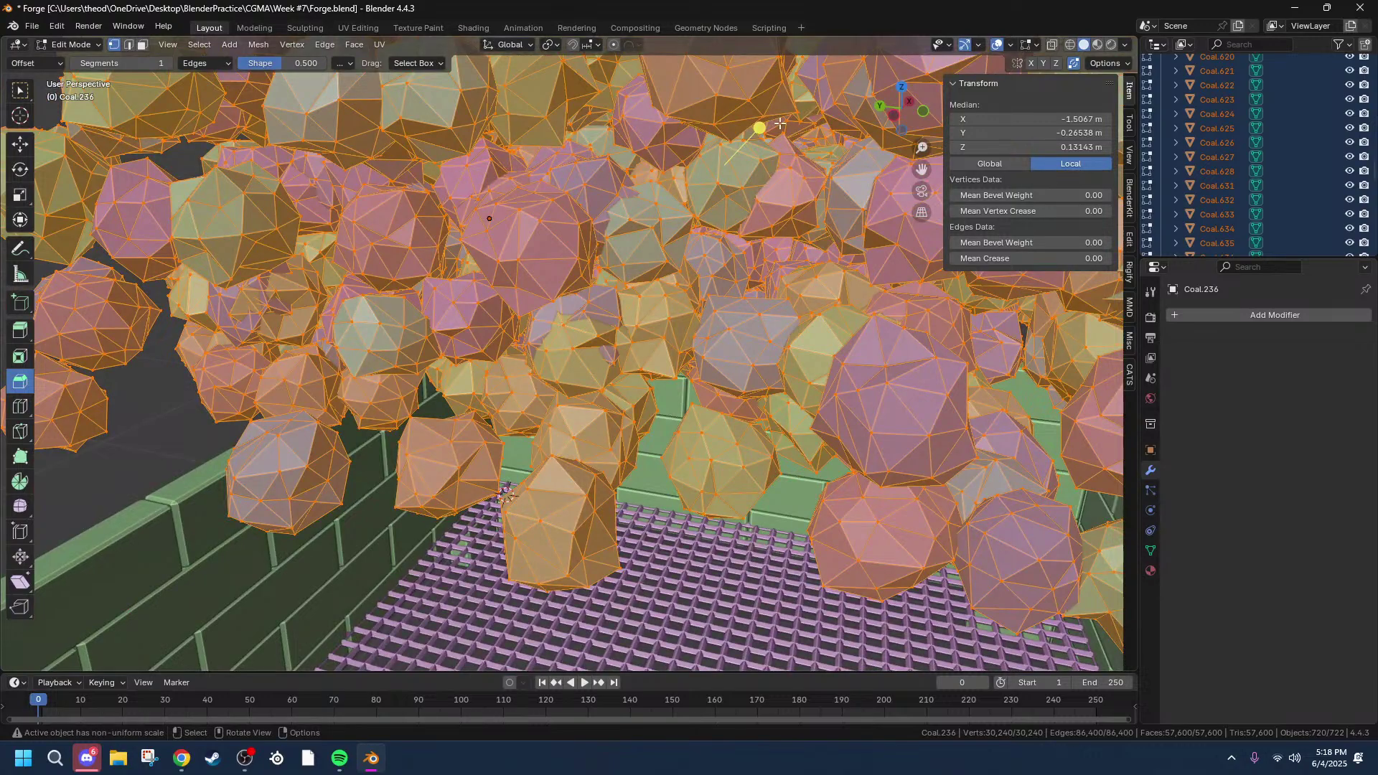
drag(767, 127, 775, 126)
scroll(850, 341, down, 10)
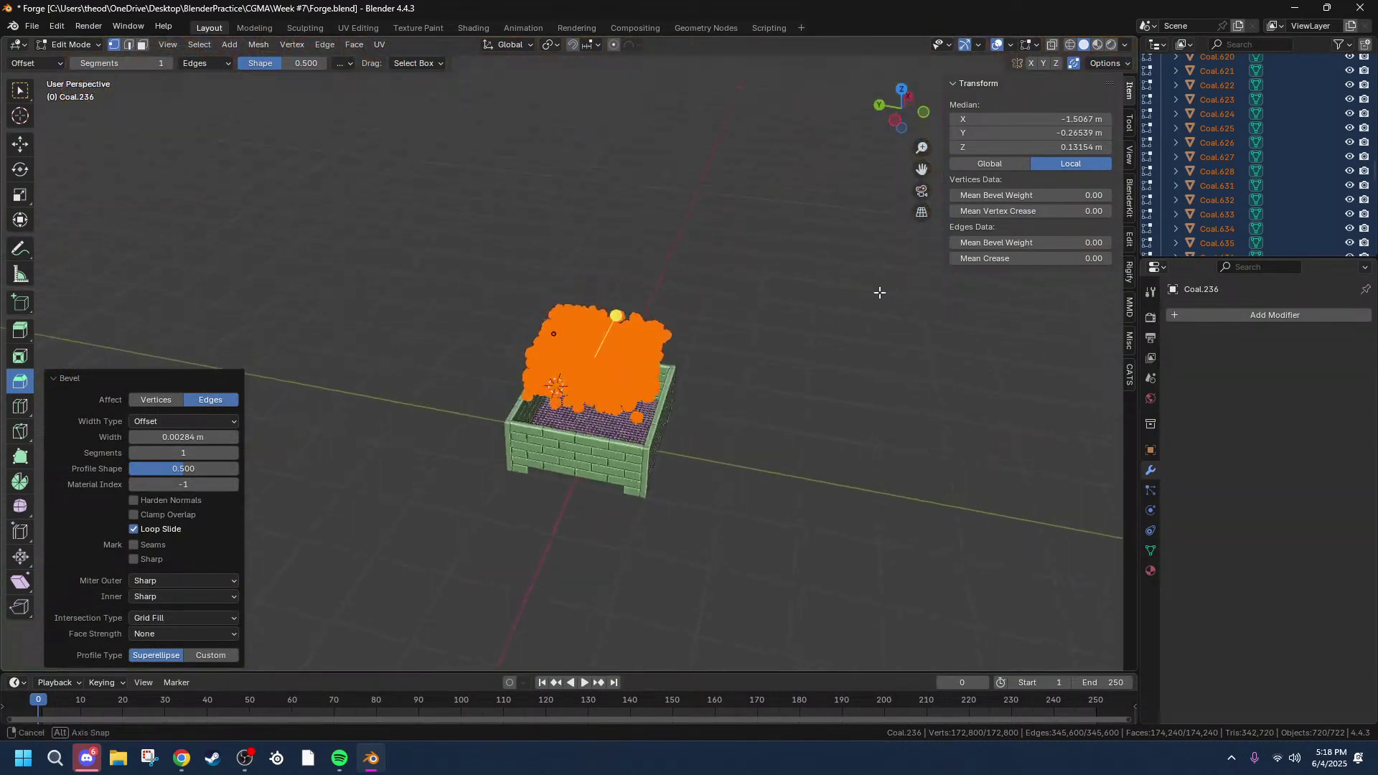
Step: Clear the mesh selection and return to Object Mode to check the shaped coal lumps
click(805, 389)
scroll(791, 364, up, 3)
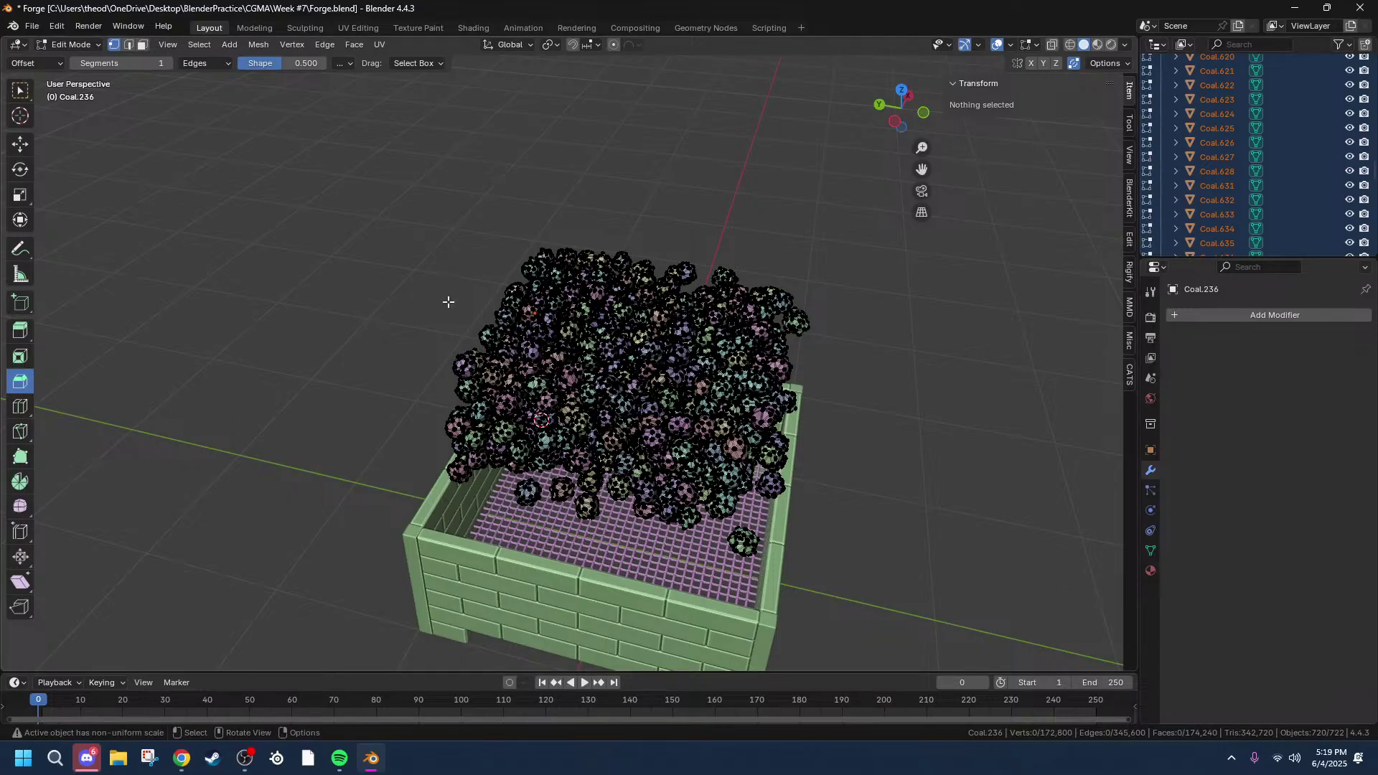
key(Tab)
scroll(501, 373, up, 10)
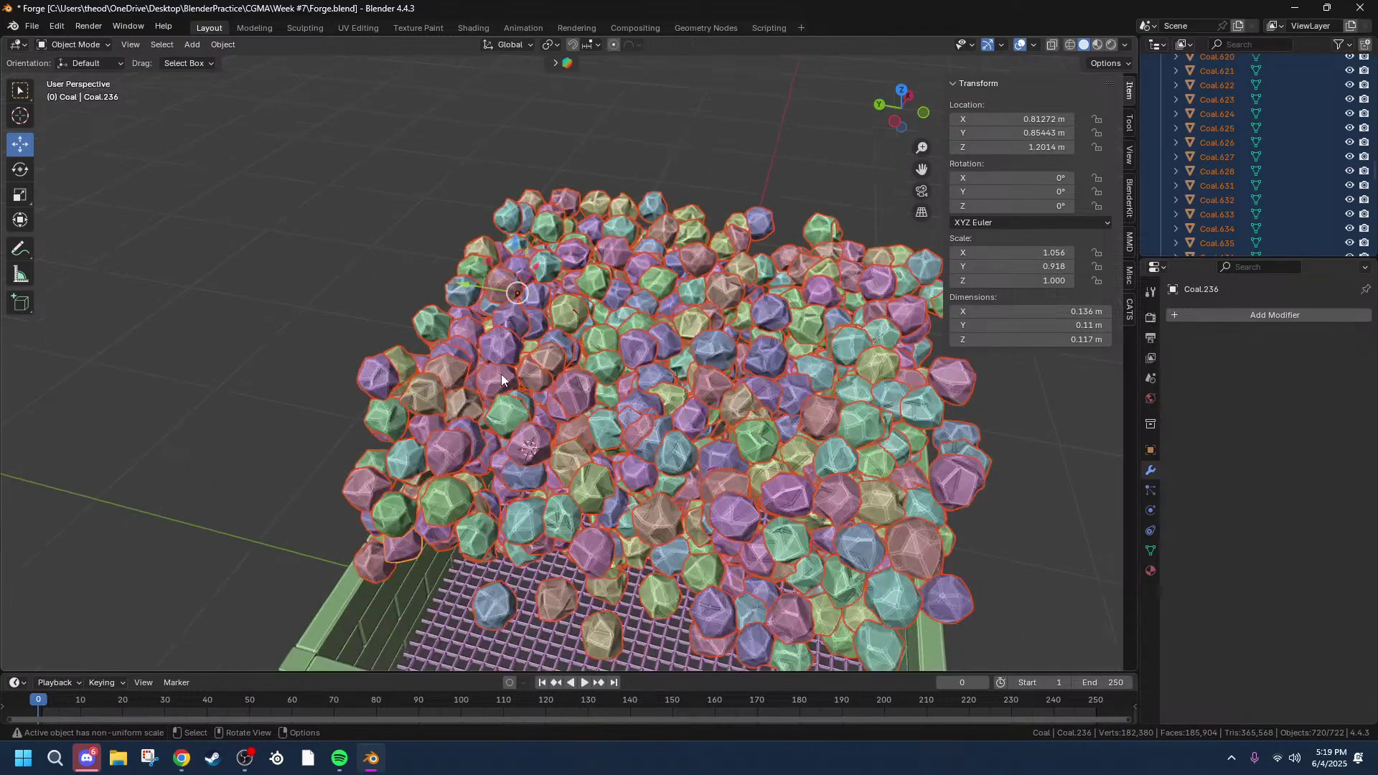
Step: Try adding a Subdivision Surface modifier with all the coal lumps selected, and undo it
scroll(561, 395, down, 10)
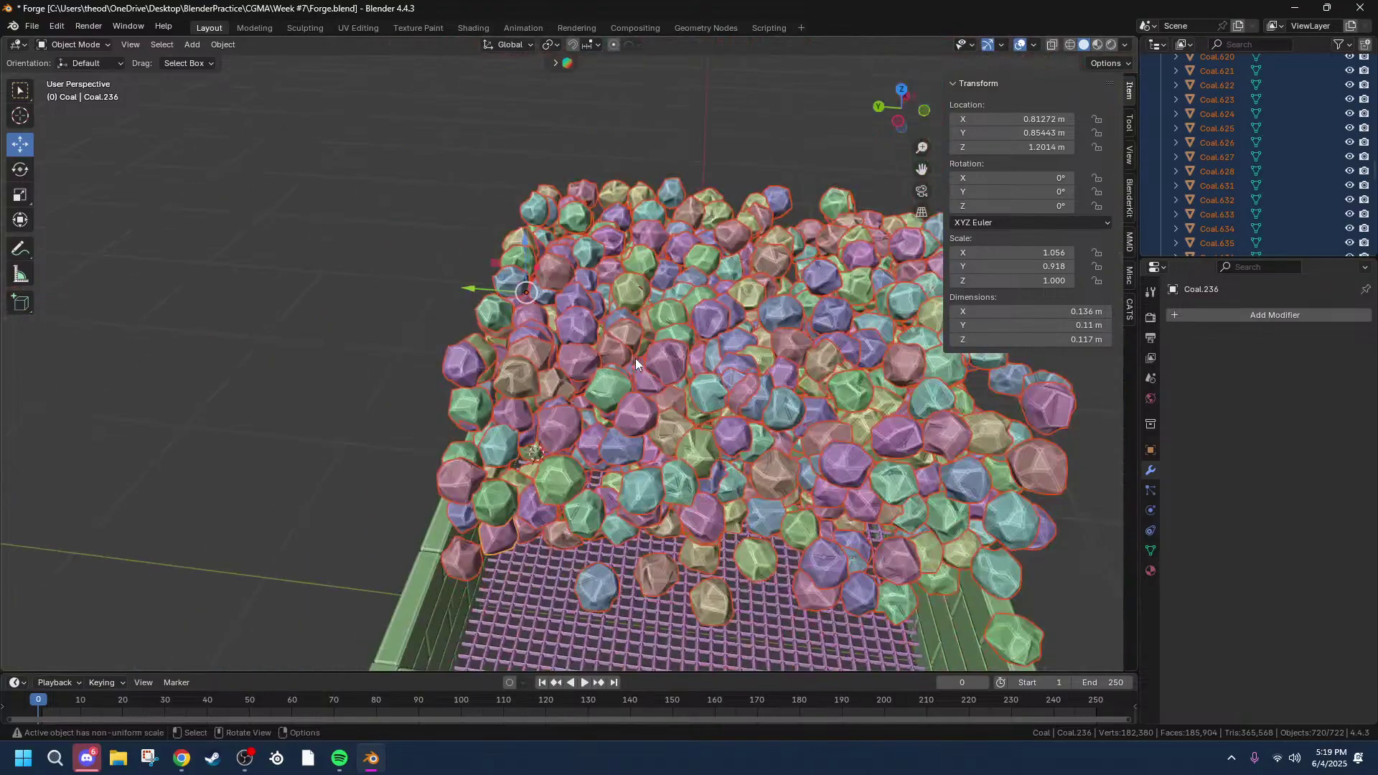
click(1203, 314)
mouse_move(1157, 325)
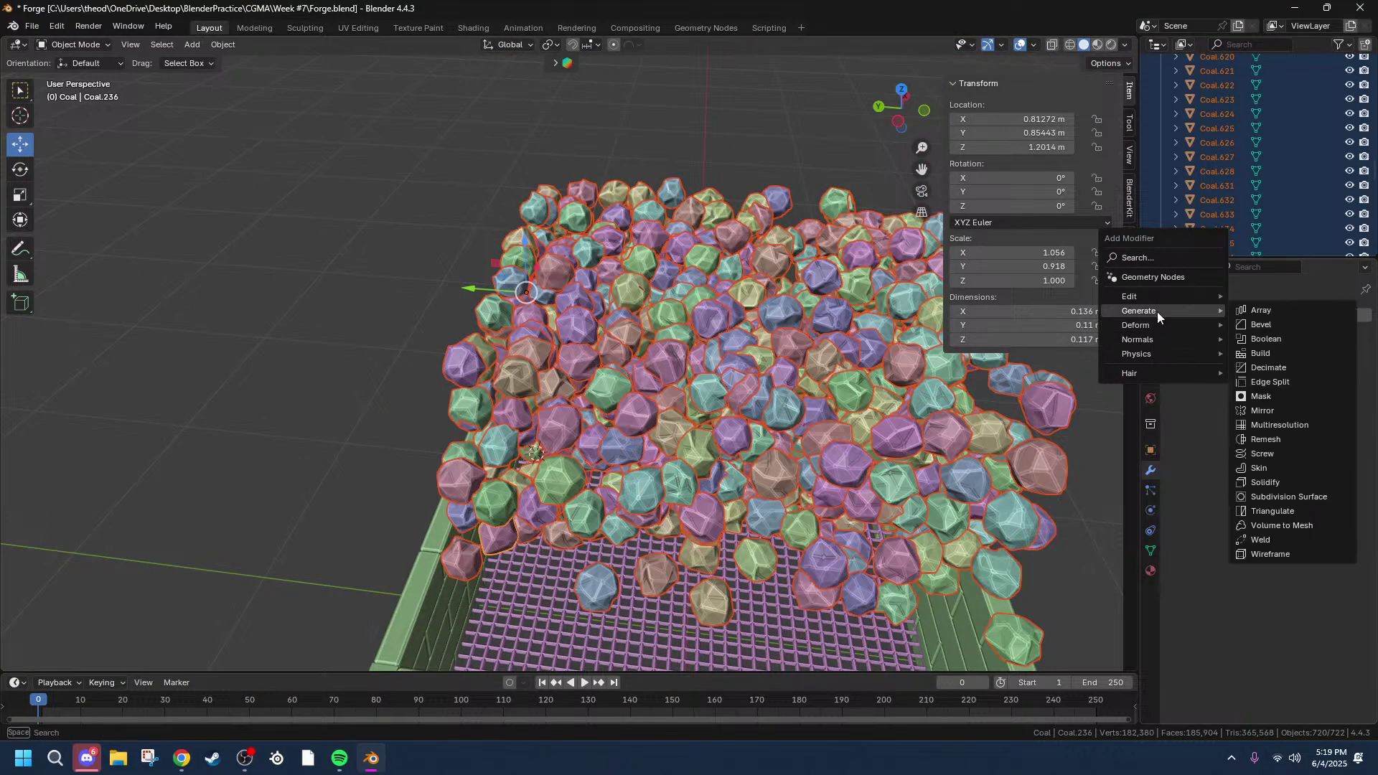
click(1304, 495)
middle_drag(991, 516, 859, 511)
scroll(991, 507, down, 6)
key(ctrl+z)
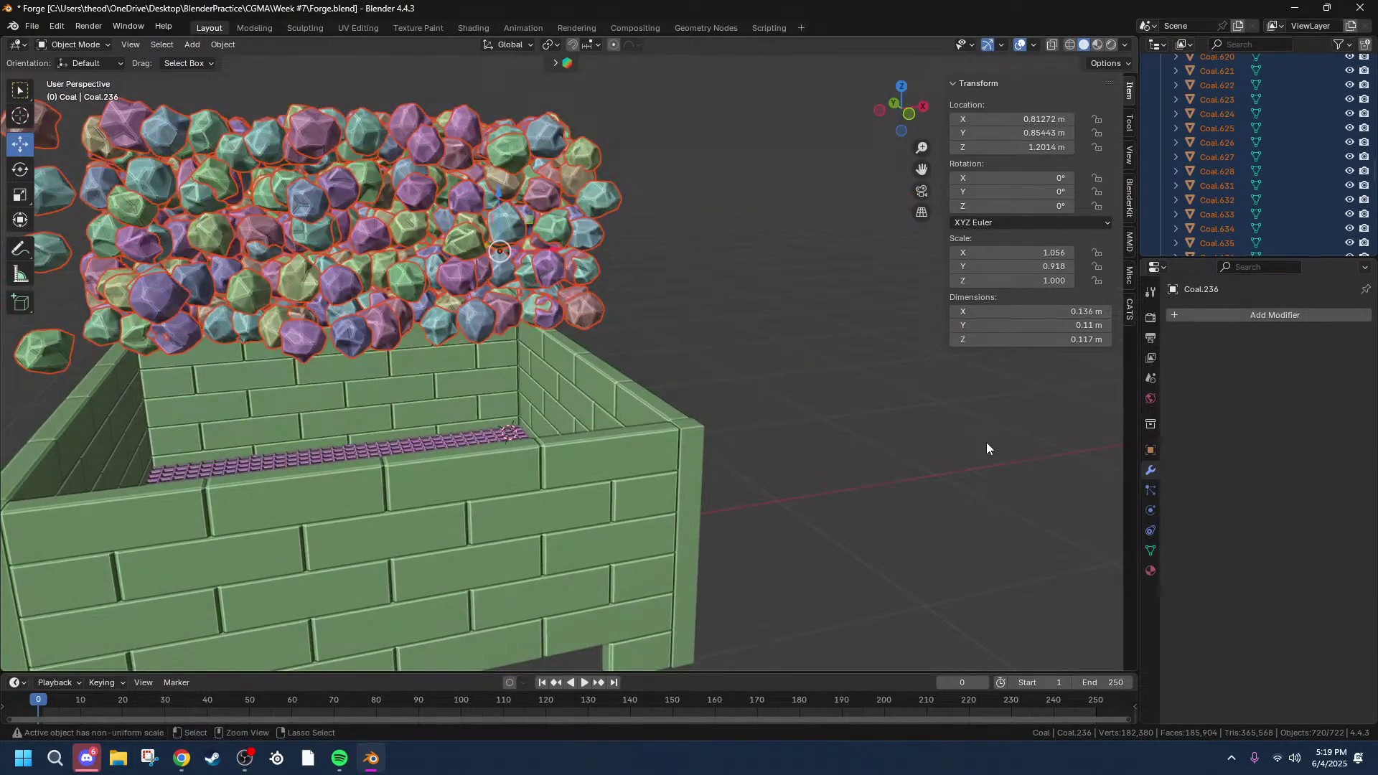
Step: Select the lowest coal lump at the smelter's back corner and move it about 0.11 m down along global Z
scroll(538, 316, up, 5)
click(502, 248)
mouse_move(533, 237)
middle_down()
mouse_move(555, 259)
mouse_move(538, 261)
middle_up()
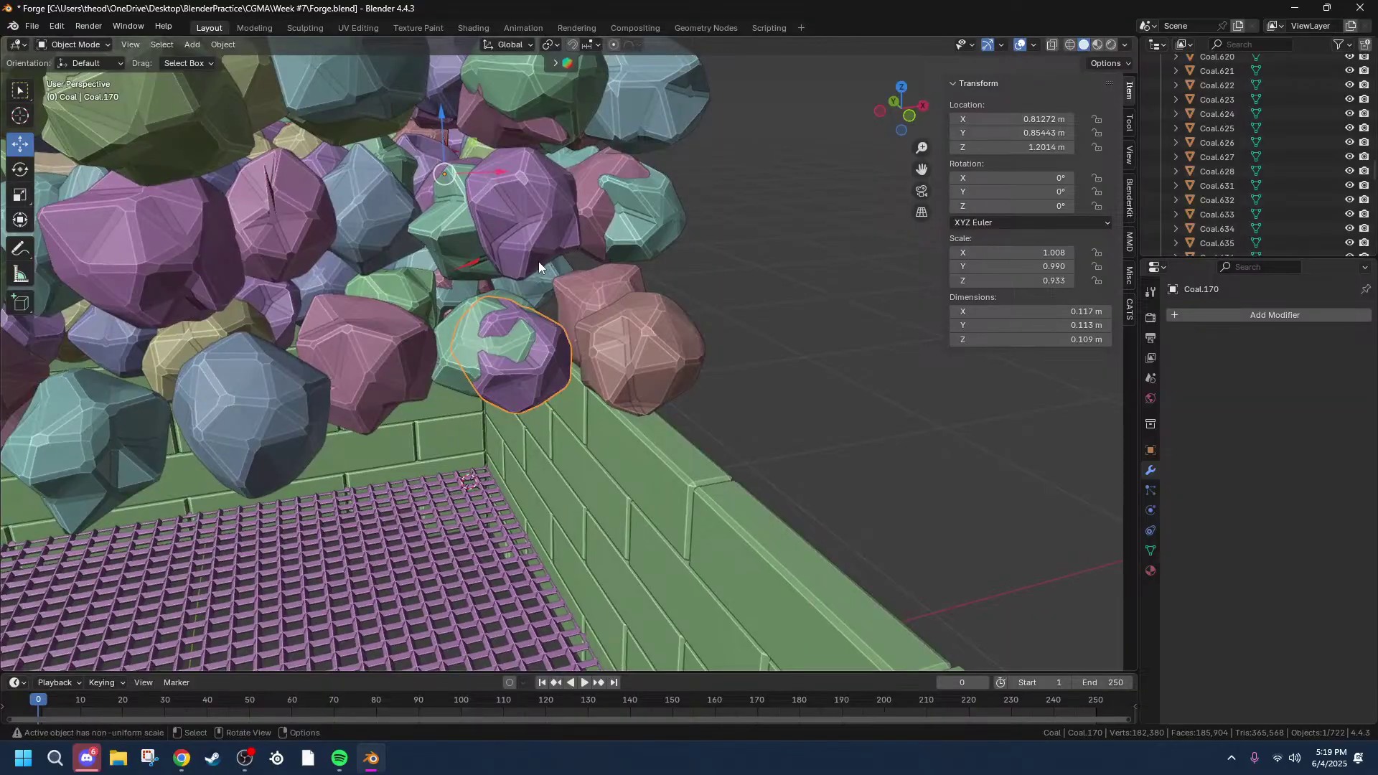
key(g)
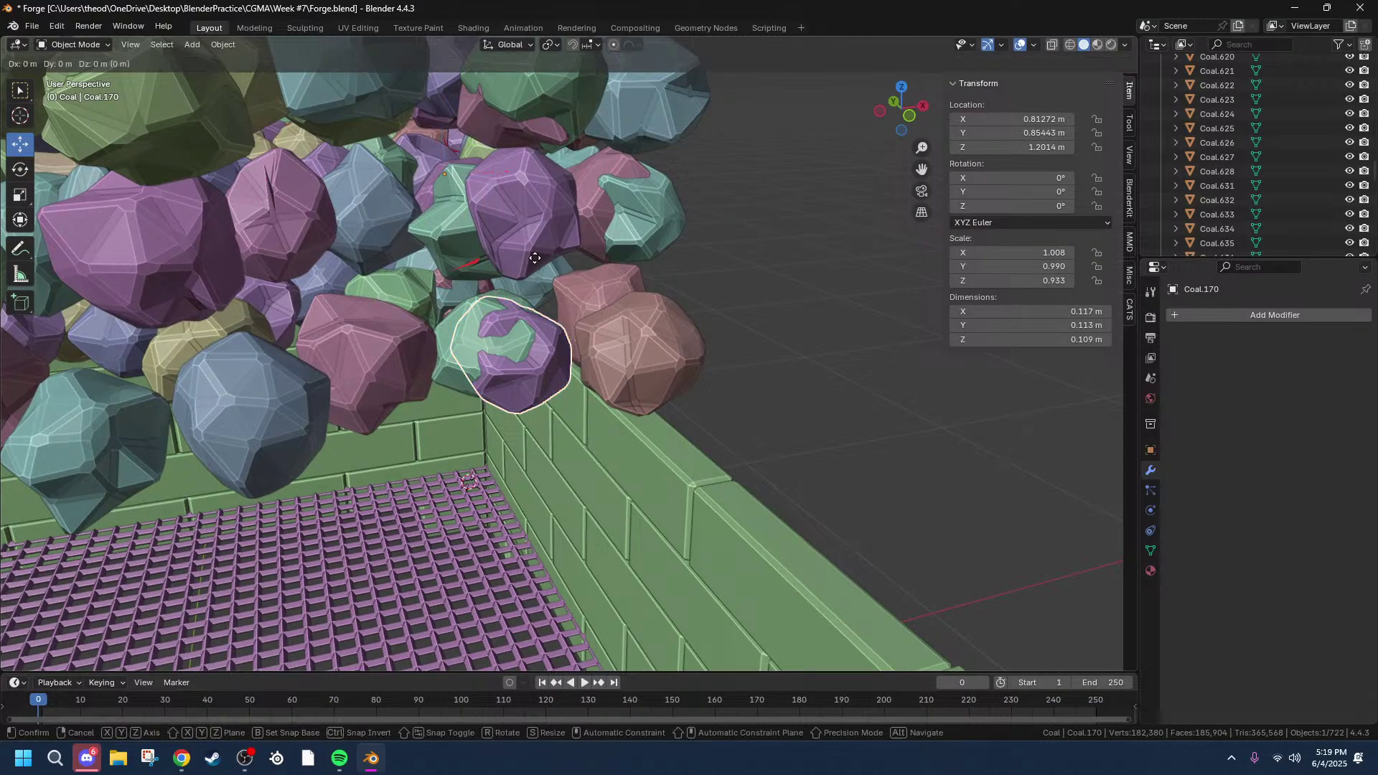
key(z)
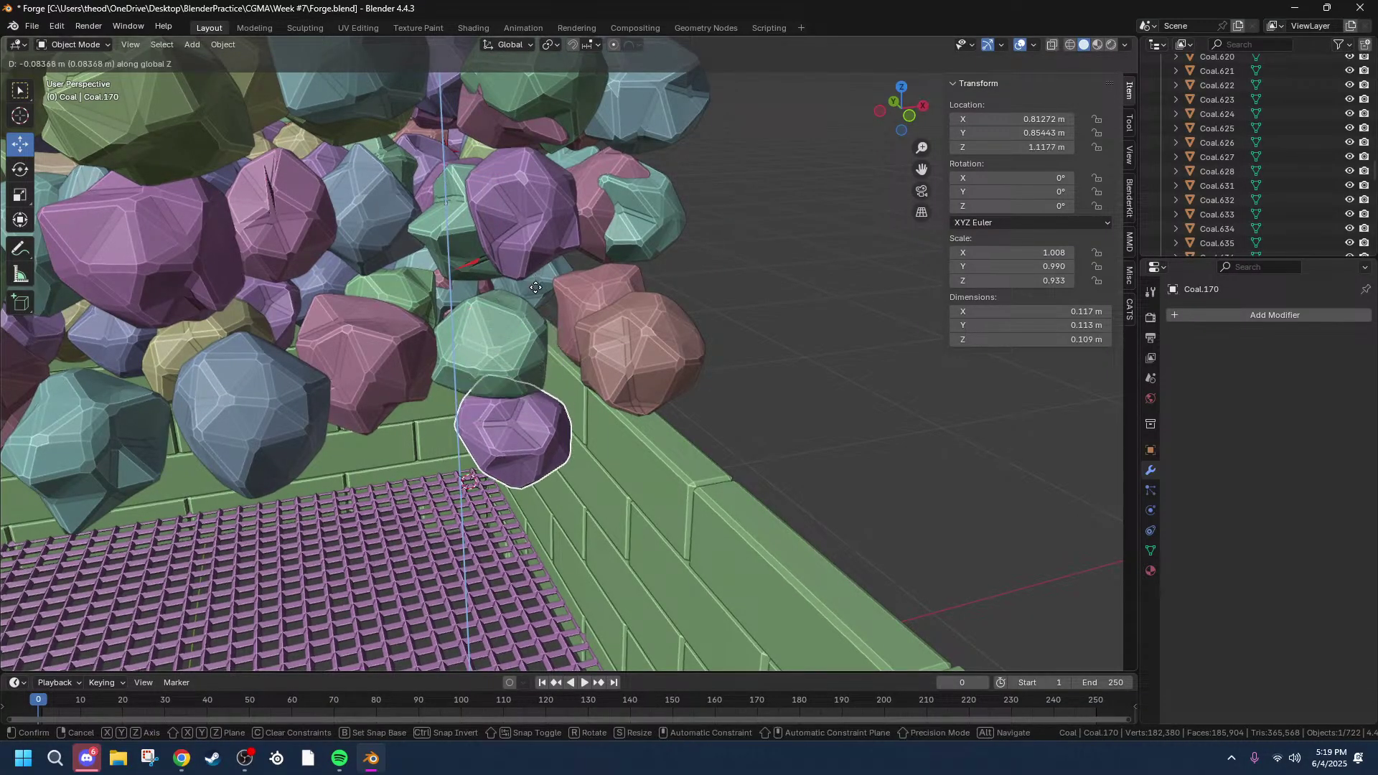
click(536, 309)
middle_drag(536, 310, 542, 364)
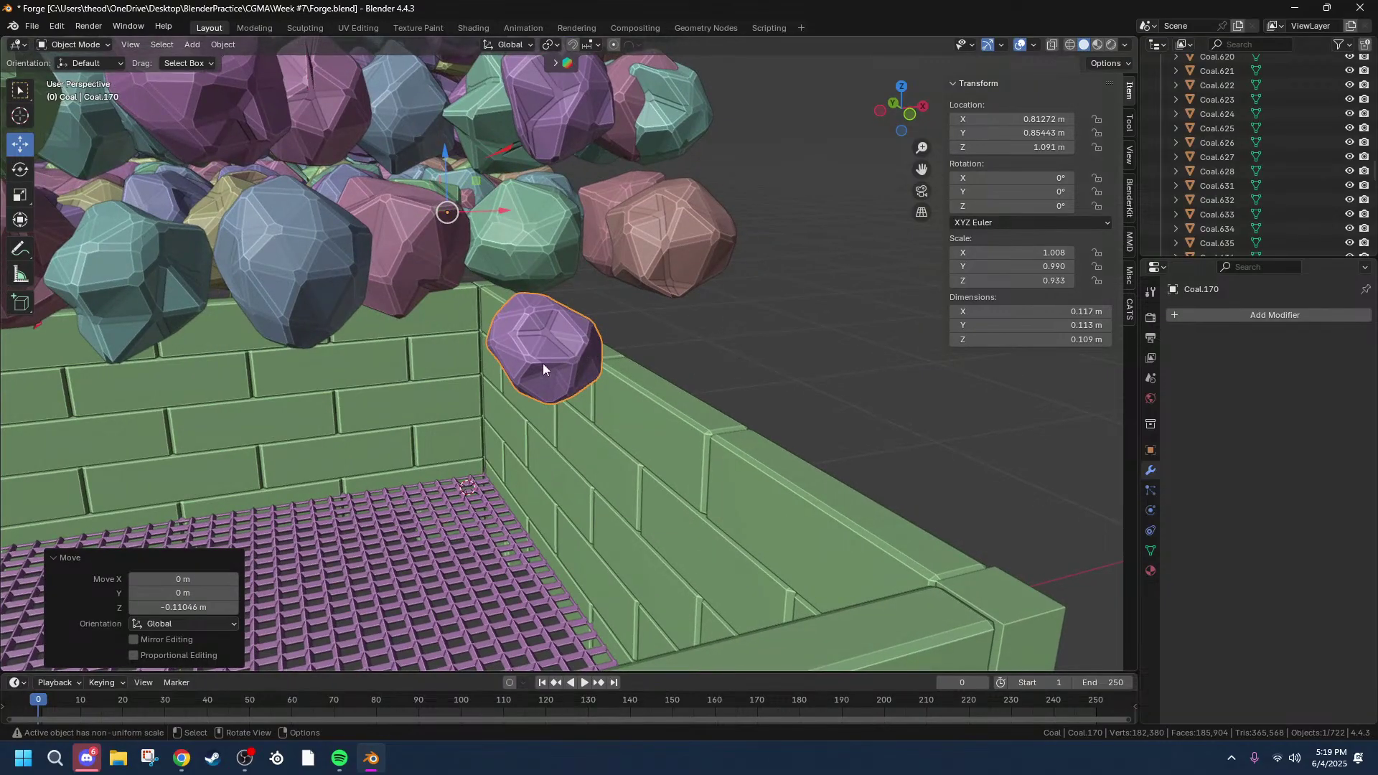
Step: Add a Subdivision Surface modifier to the lowered coal lump
click(1197, 320)
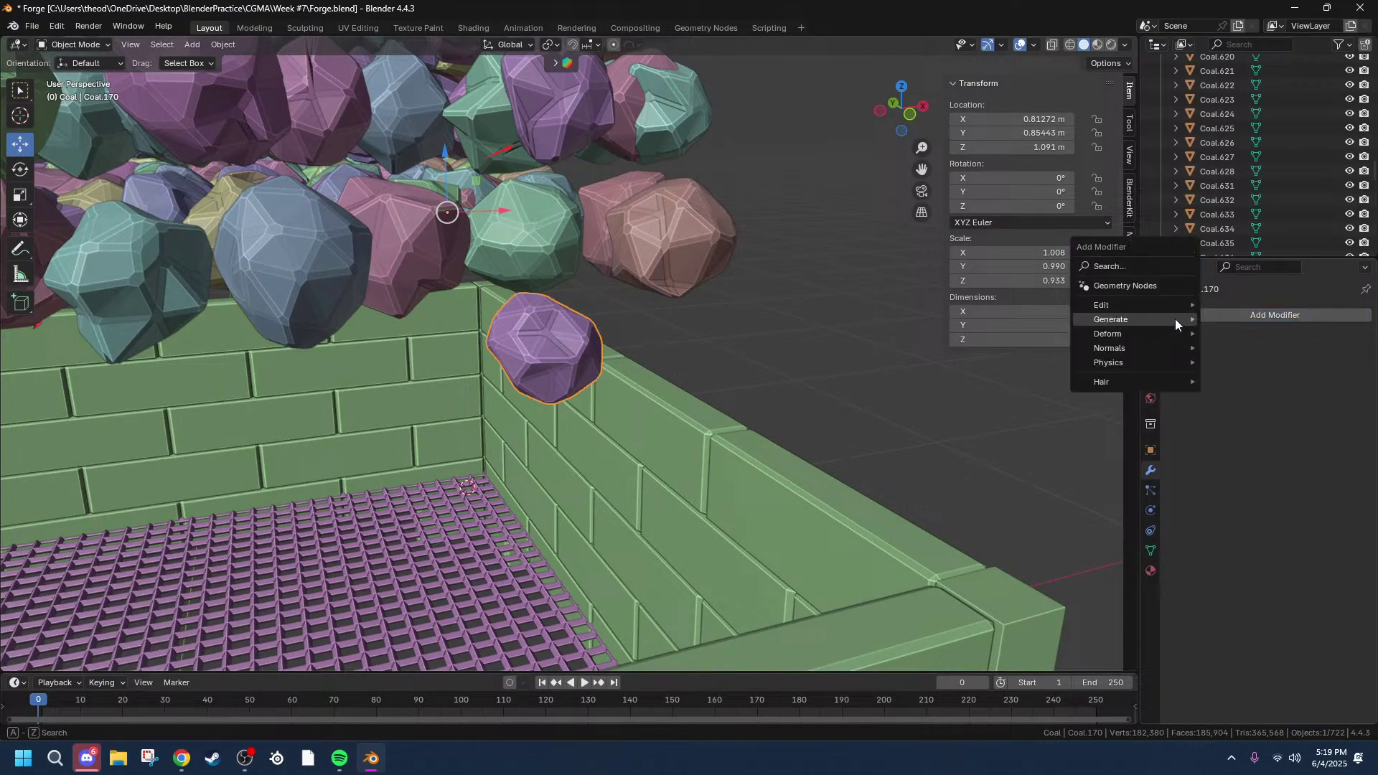
mouse_move(1117, 324)
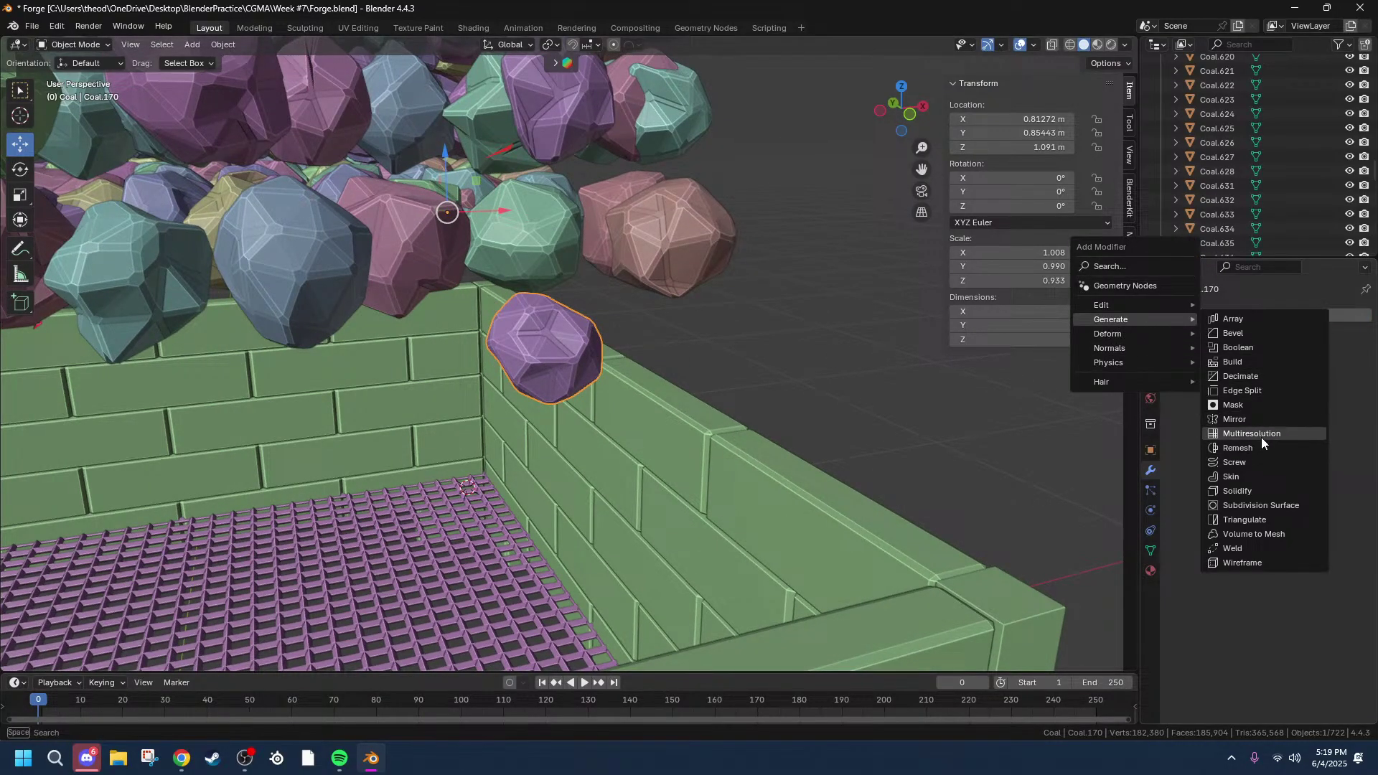
click(1258, 504)
scroll(618, 308, up, 5)
scroll(620, 308, down, 5)
middle_drag(620, 308, 578, 296)
scroll(579, 296, up, 2)
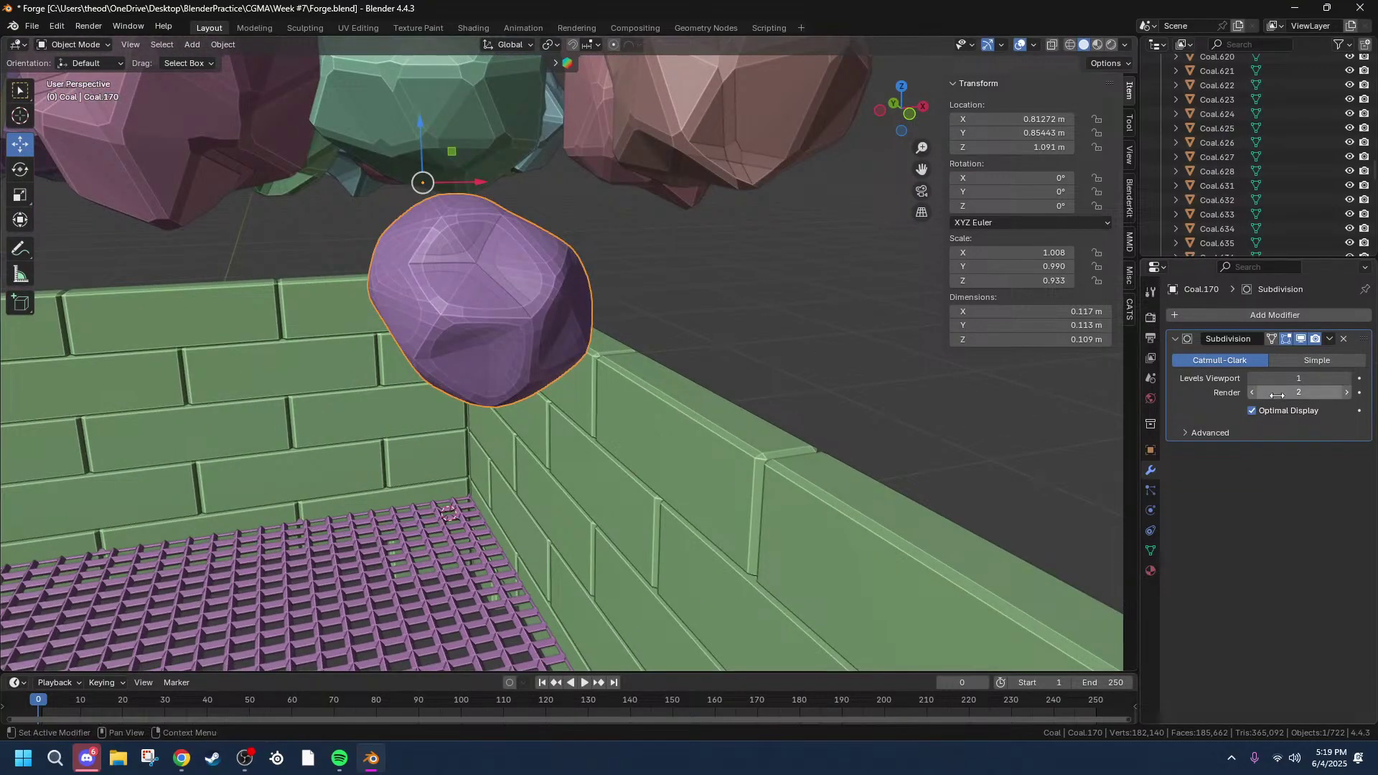
Step: Try viewport level 2 on the lowered lump's subdivision, and set both viewport and render levels to 1
click(1347, 378)
middle_drag(670, 304, 655, 291)
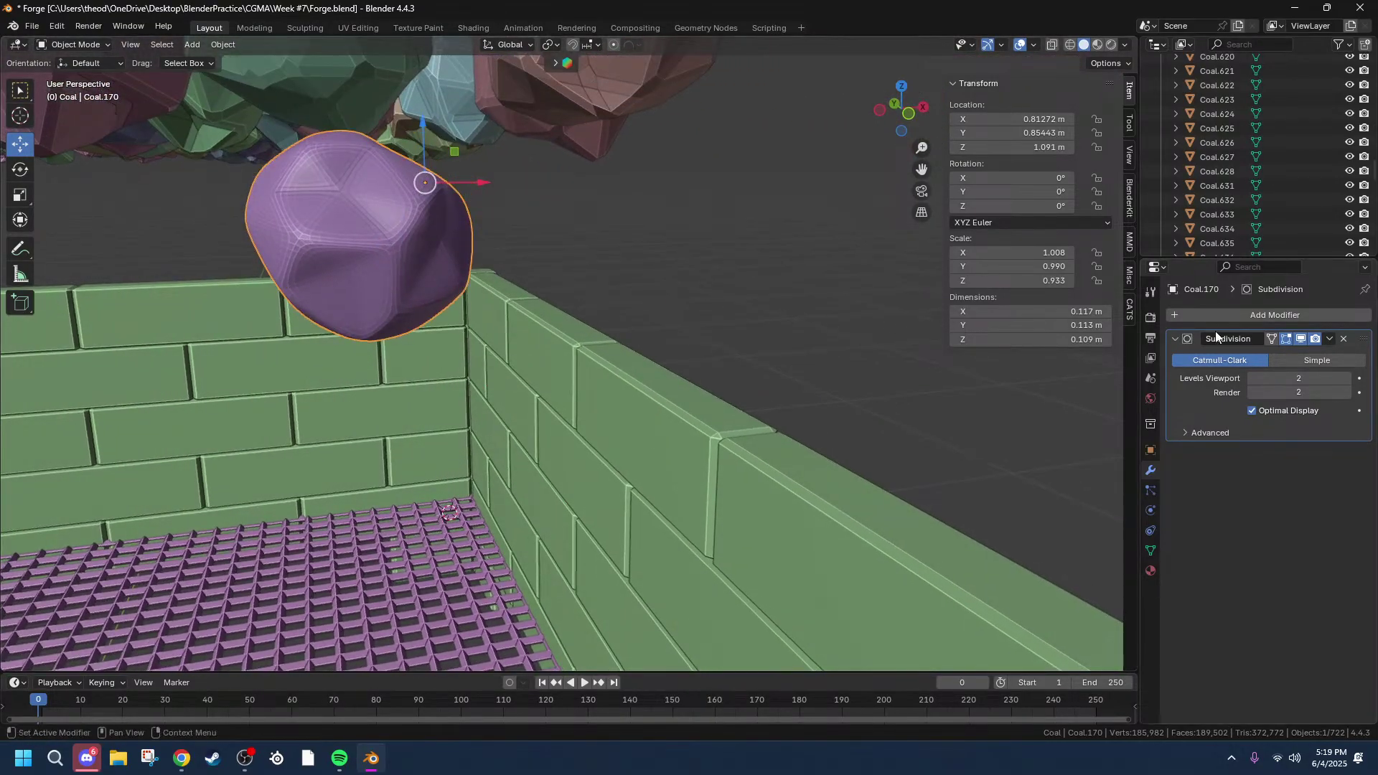
click(1252, 378)
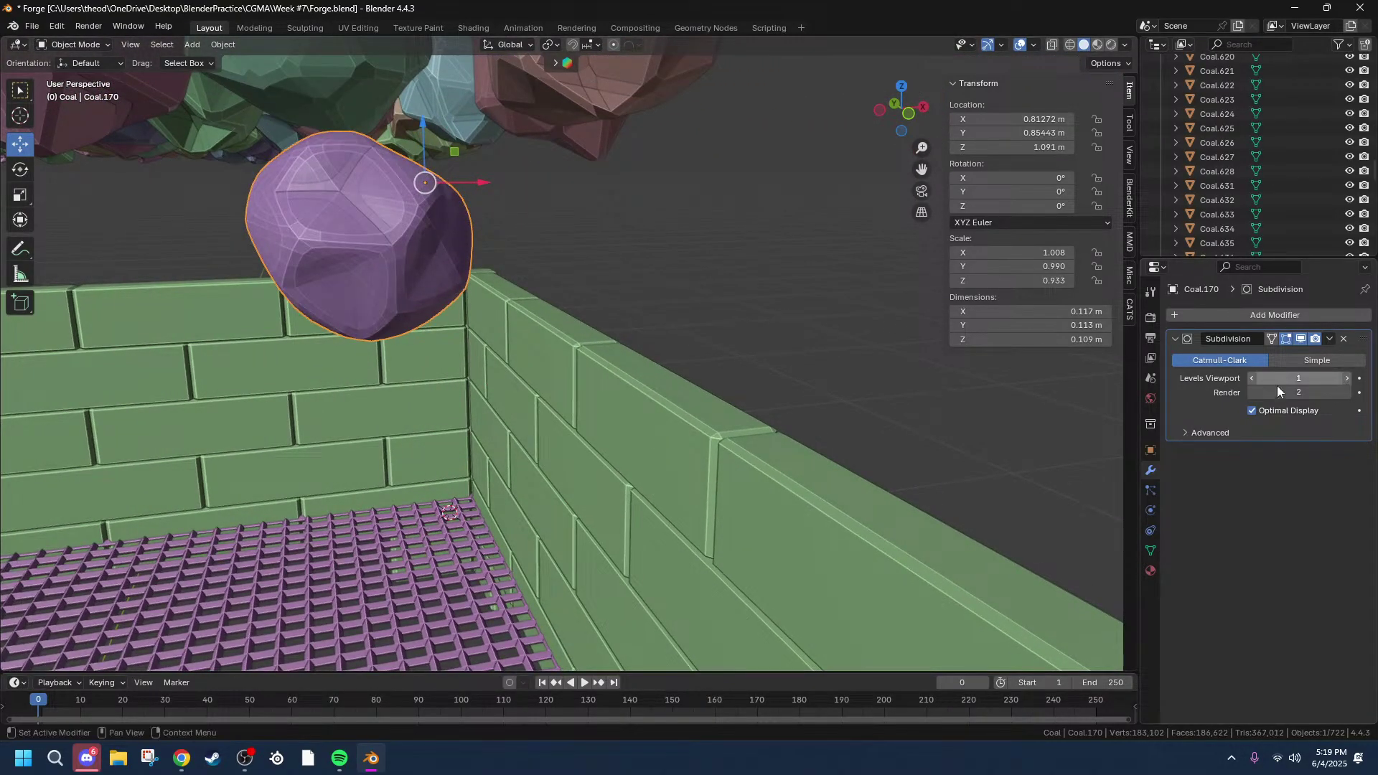
drag(1313, 391, 1285, 391)
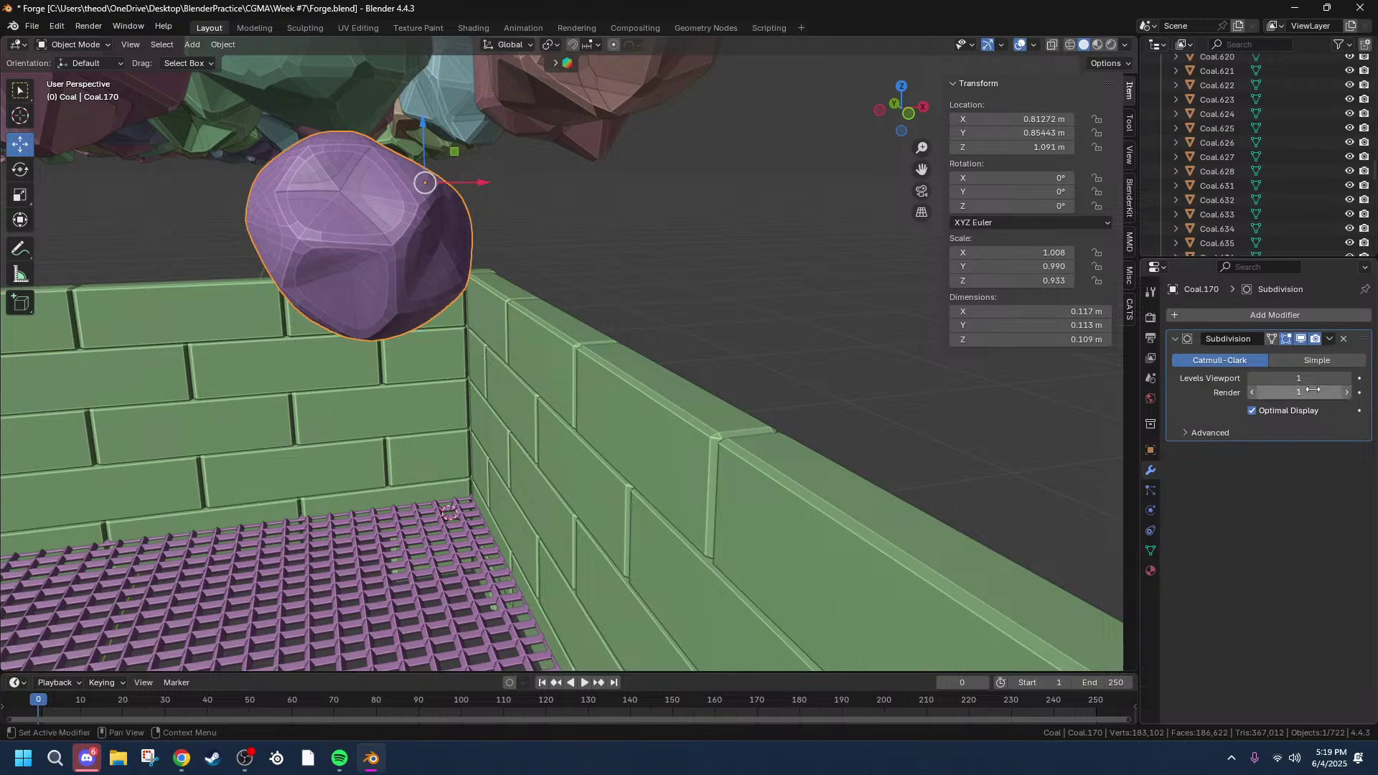
Step: Select all the coal lumps in front wireframe view, keeping the lowered lump as the active object
scroll(597, 278, down, 3)
scroll(454, 287, down, 10)
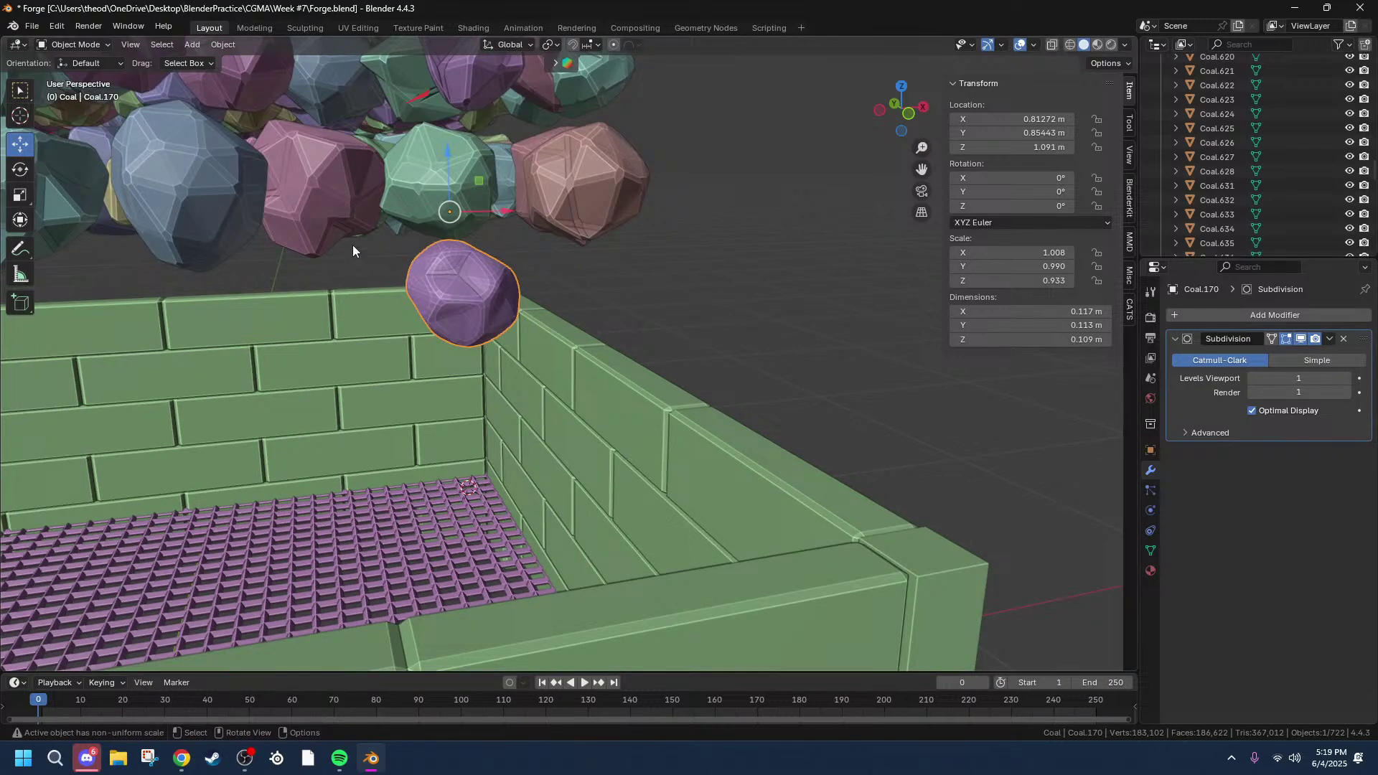
middle_drag(671, 296, 675, 280)
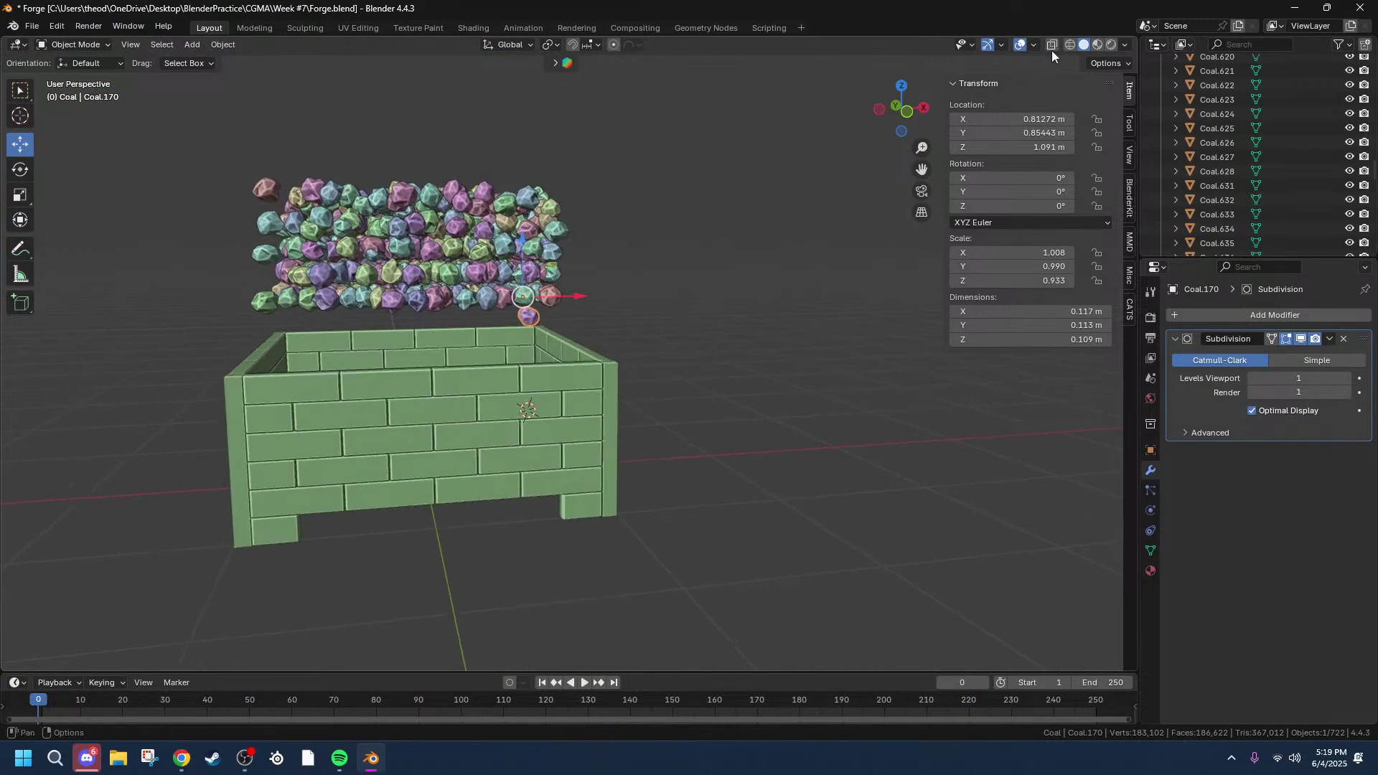
click(906, 112)
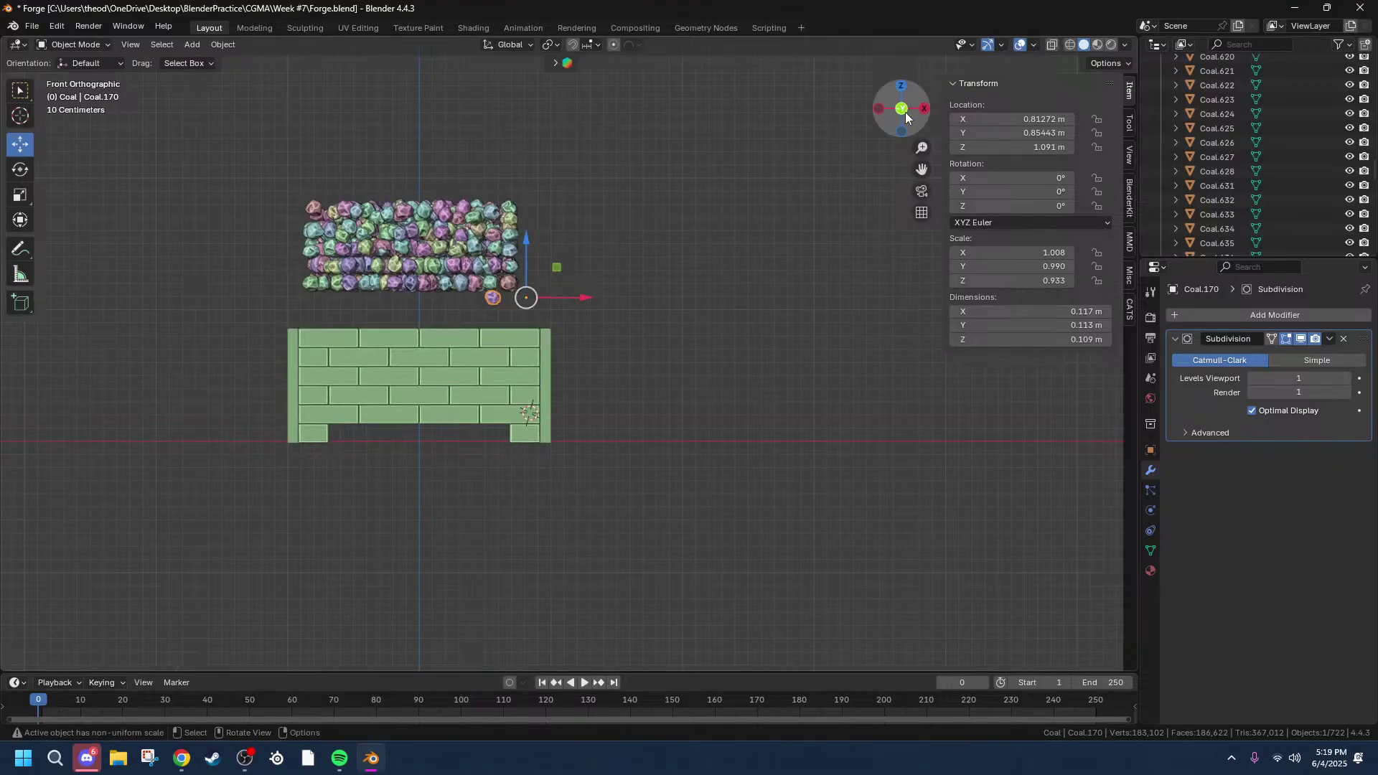
click(1070, 45)
drag(145, 152, 630, 297)
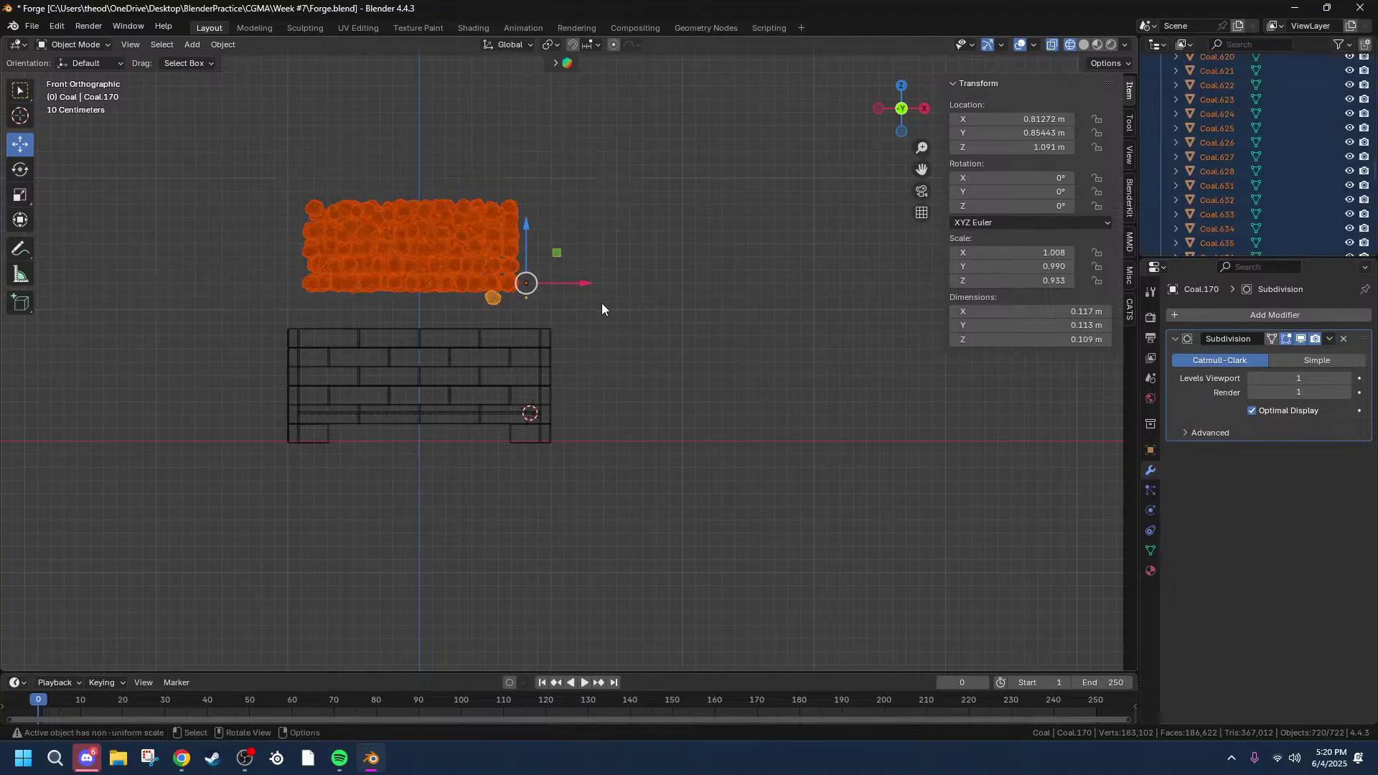
scroll(400, 277, up, 5)
middle_drag(379, 214, 428, 234)
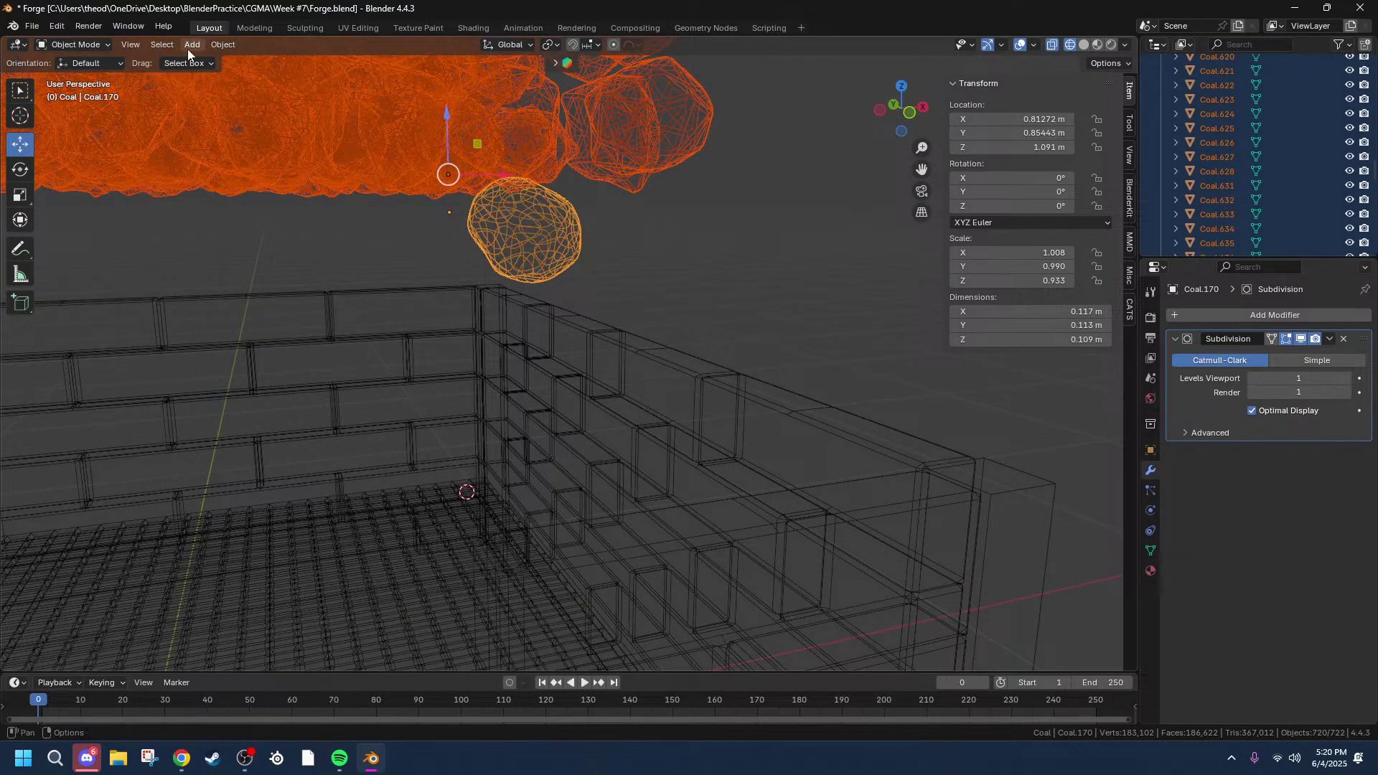
Step: Copy the lowered lump's Subdivision modifier to all the selected coal lumps
click(153, 47)
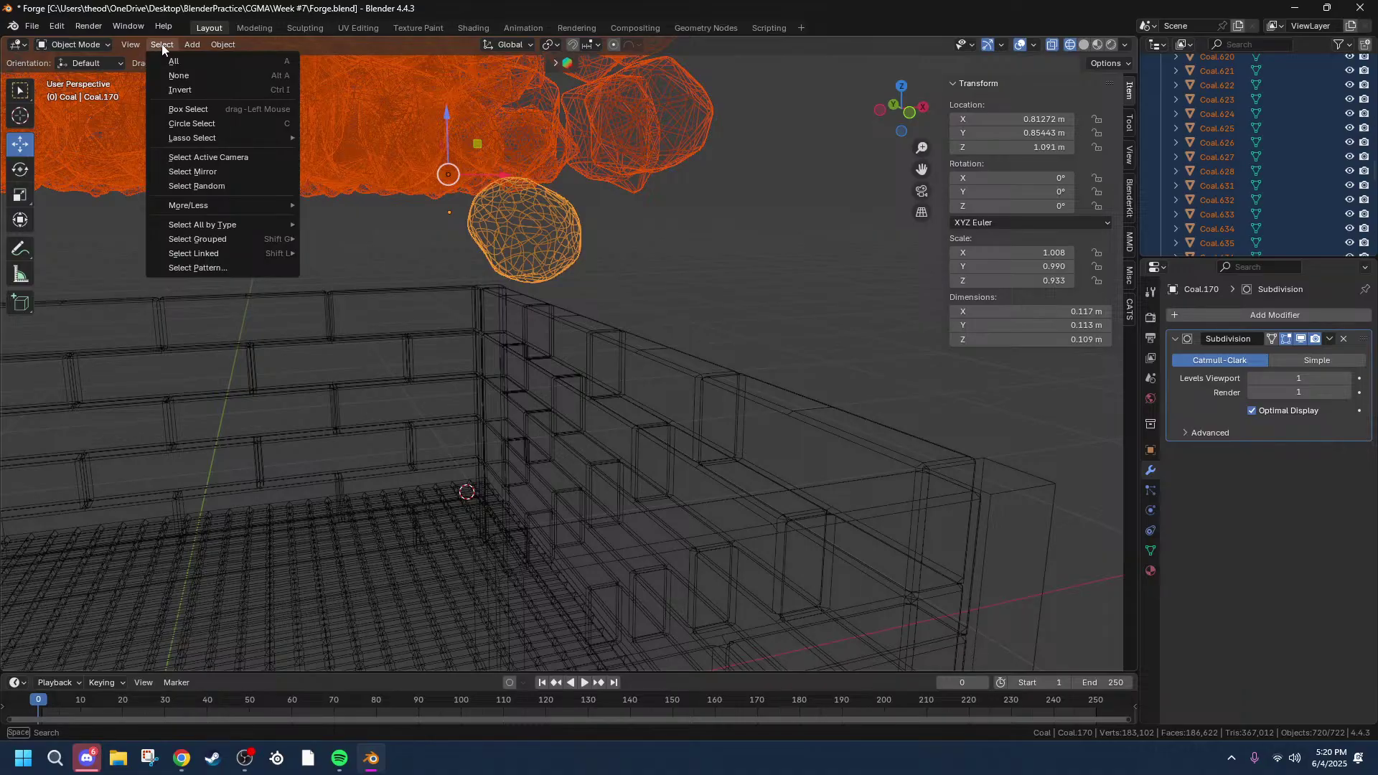
mouse_move(222, 45)
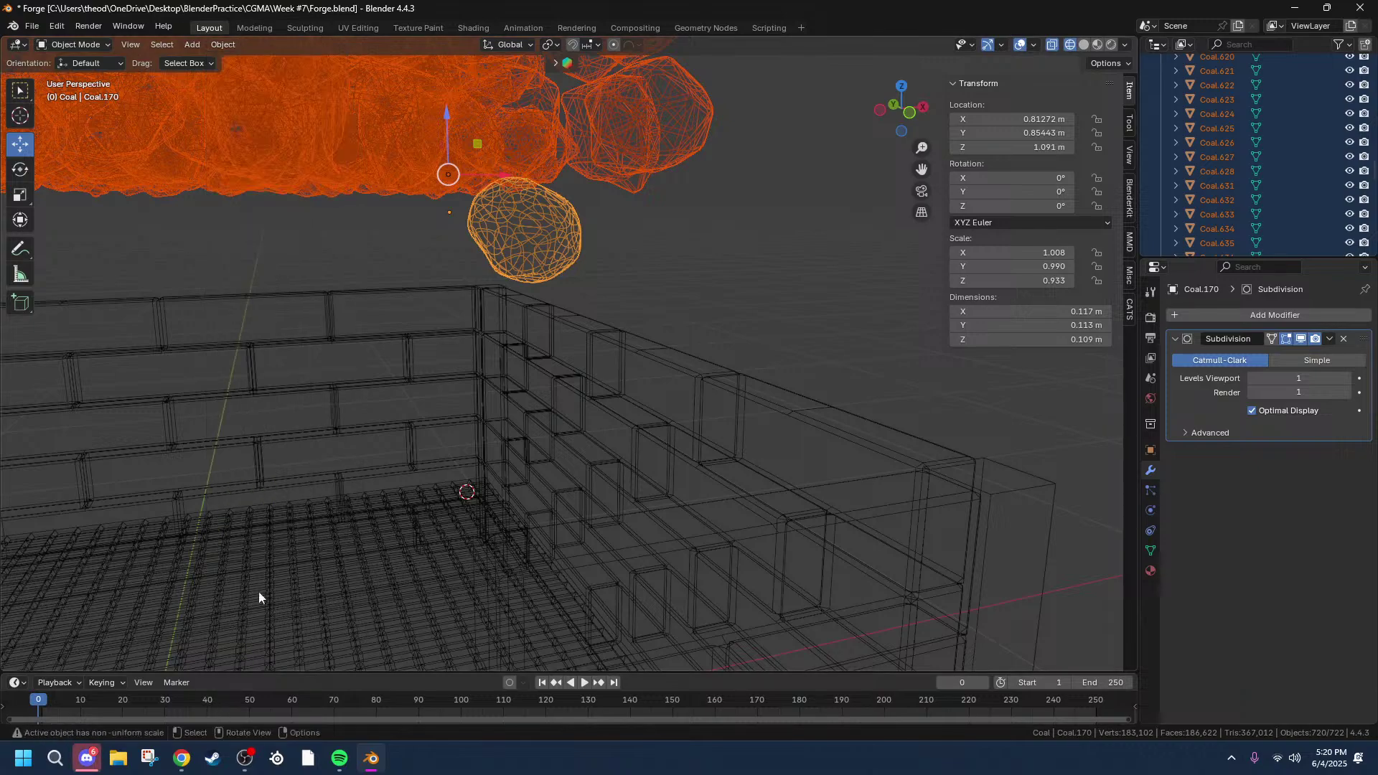
click(221, 44)
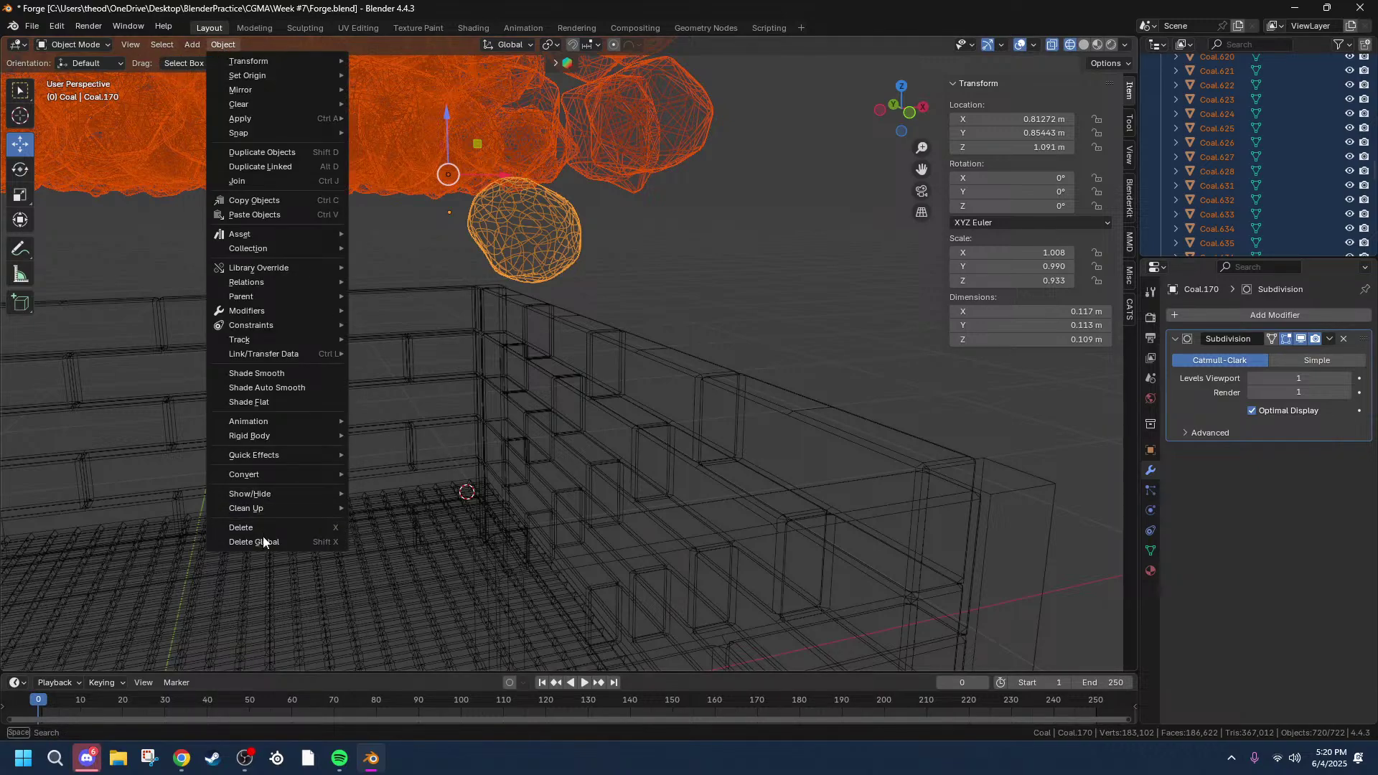
mouse_move(274, 475)
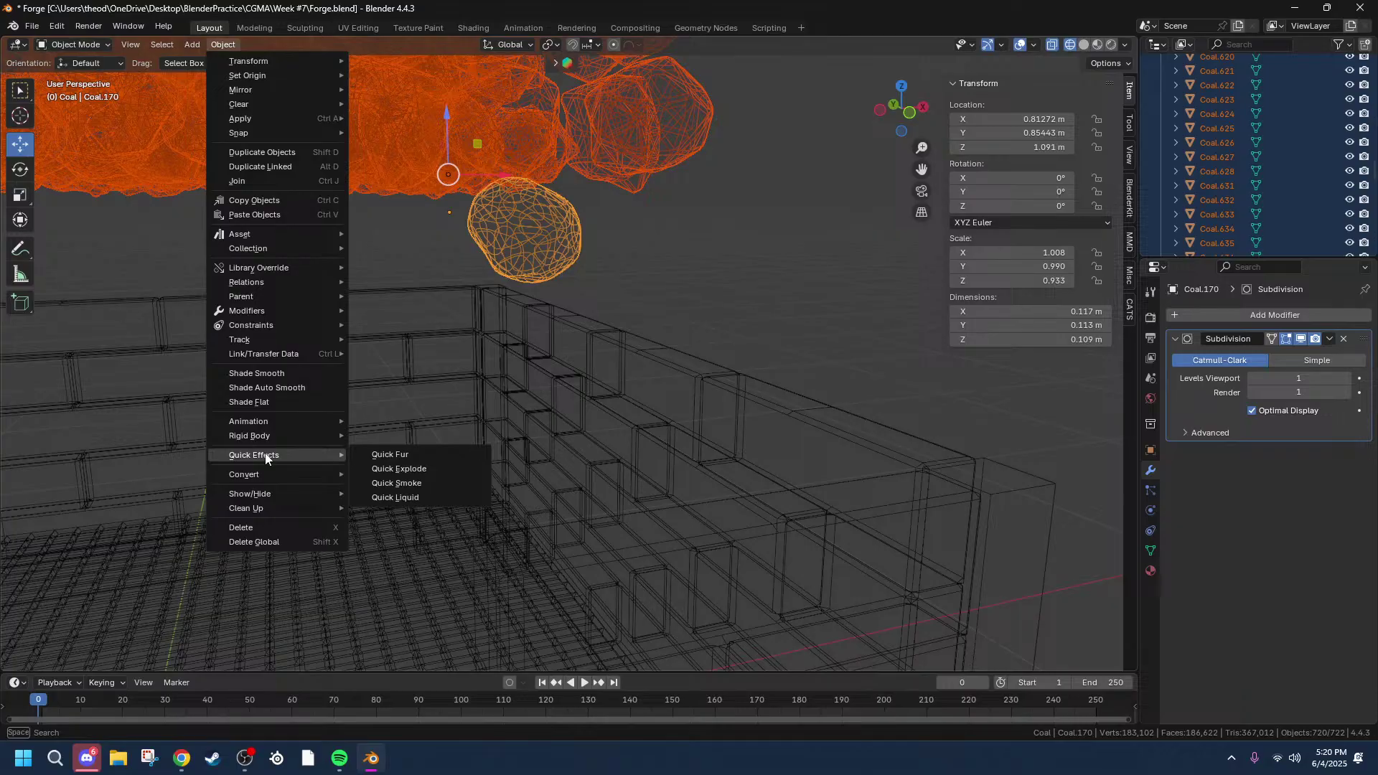
mouse_move(279, 352)
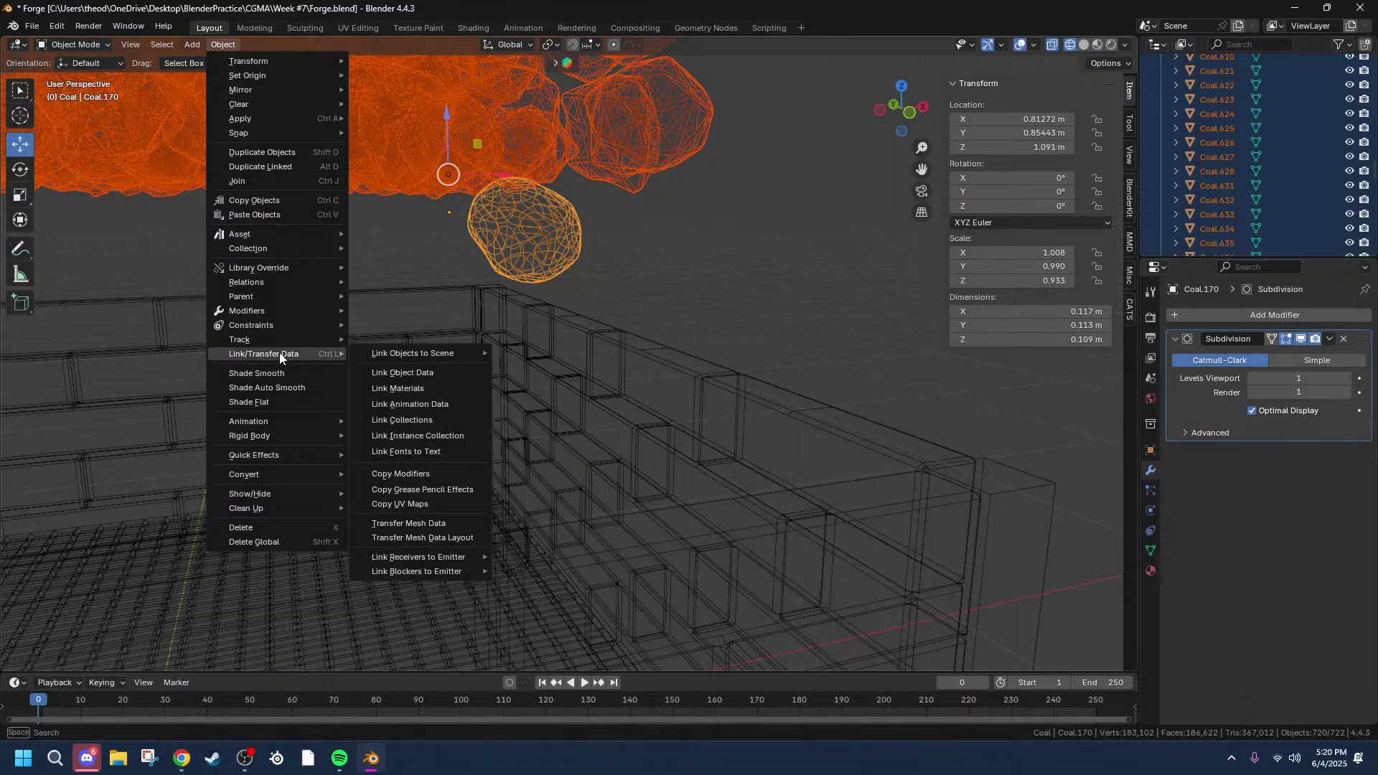
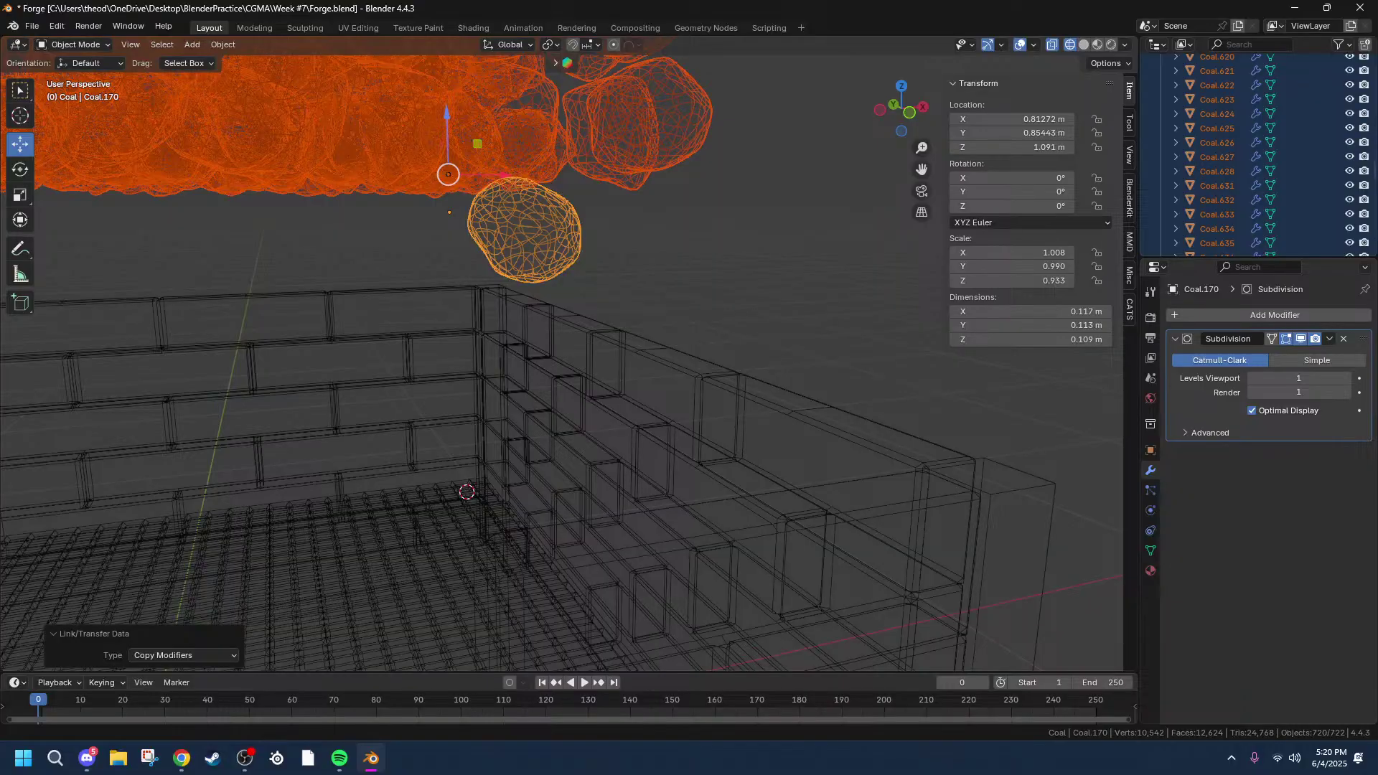
Step: Try applying the Subdivision modifier with all lumps selected, and undo back to before the modifier copy
middle_drag(682, 109, 660, 237)
click(1332, 339)
click(1296, 358)
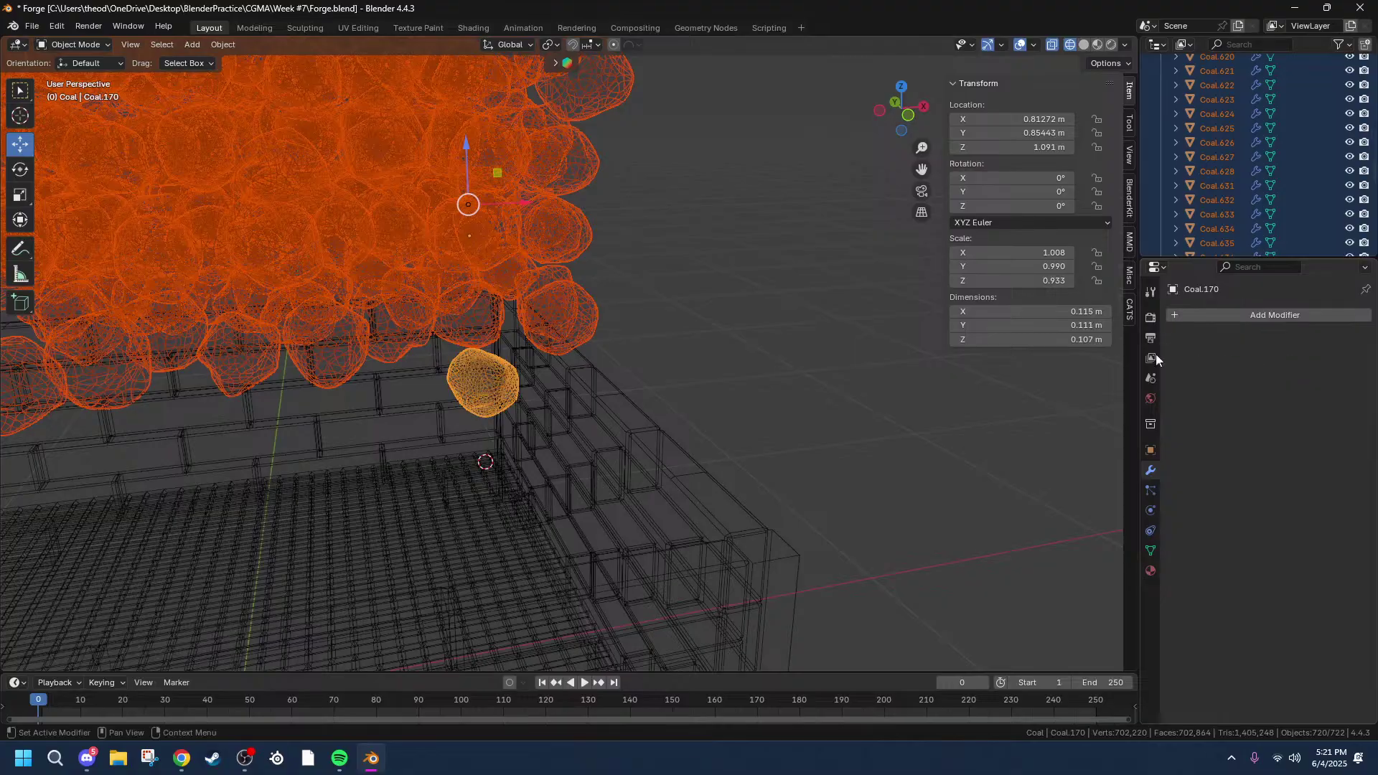
click(563, 324)
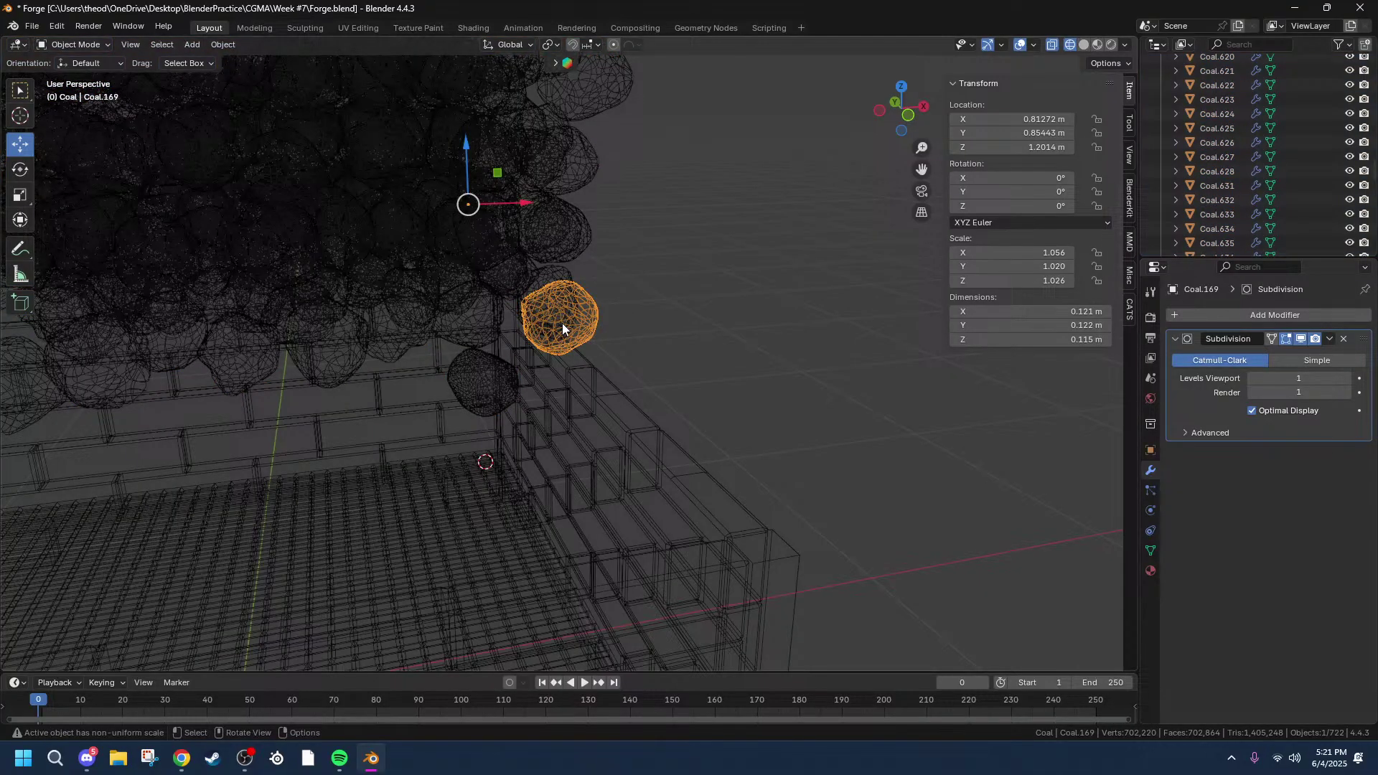
key(ctrl+z)
key(ctrl+z)
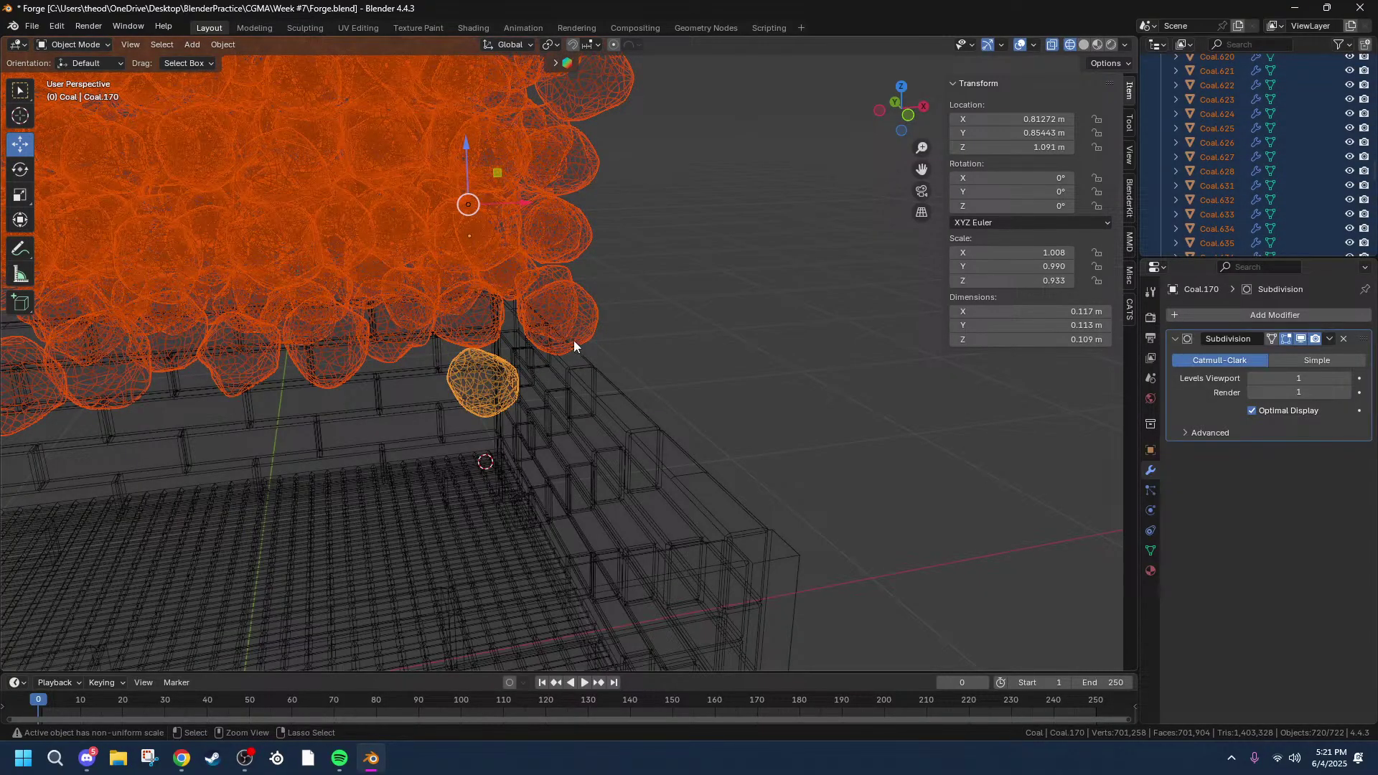
key(ctrl+z)
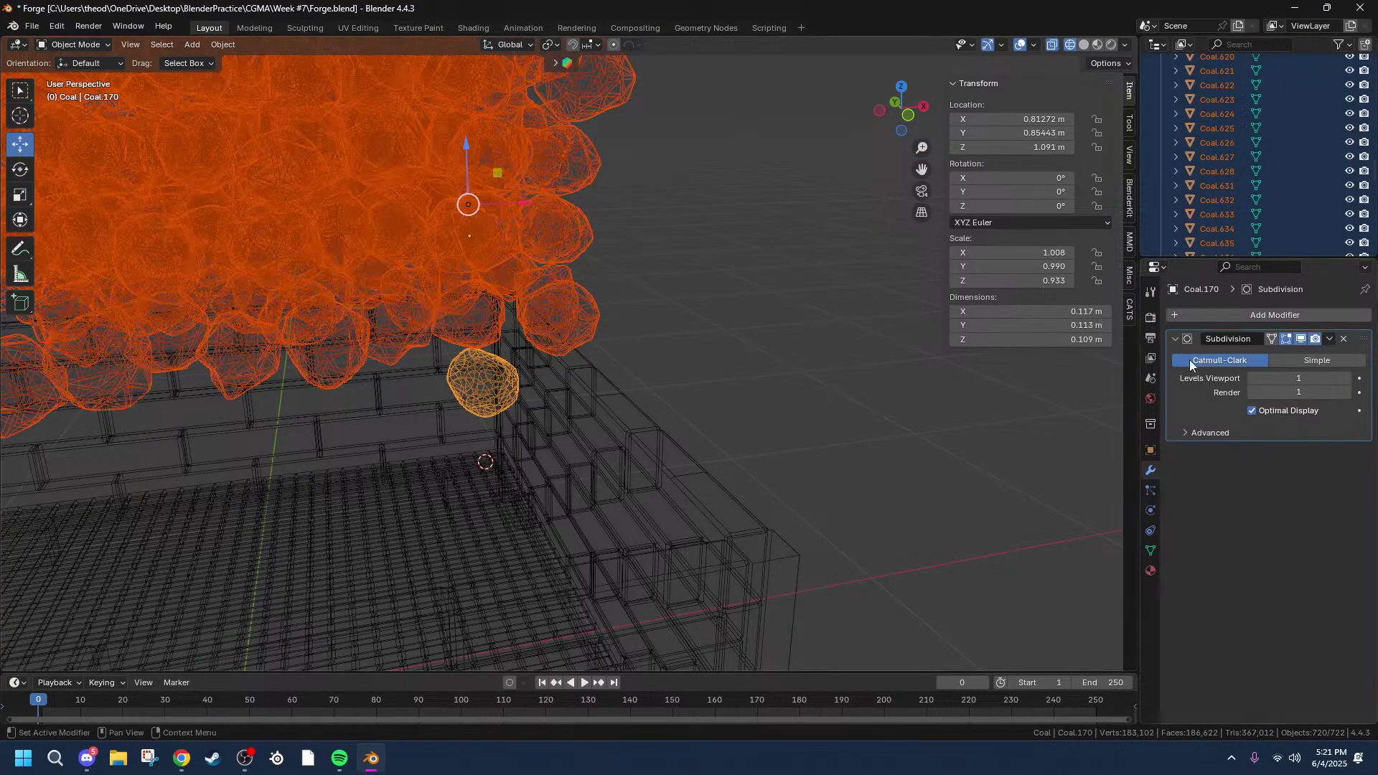
Step: Check the neighbouring lump for modifiers, restore the full coal selection and apply the lowered lump's Subdivision modifier
scroll(432, 285, up, 3)
scroll(433, 280, up, 2)
click(509, 274)
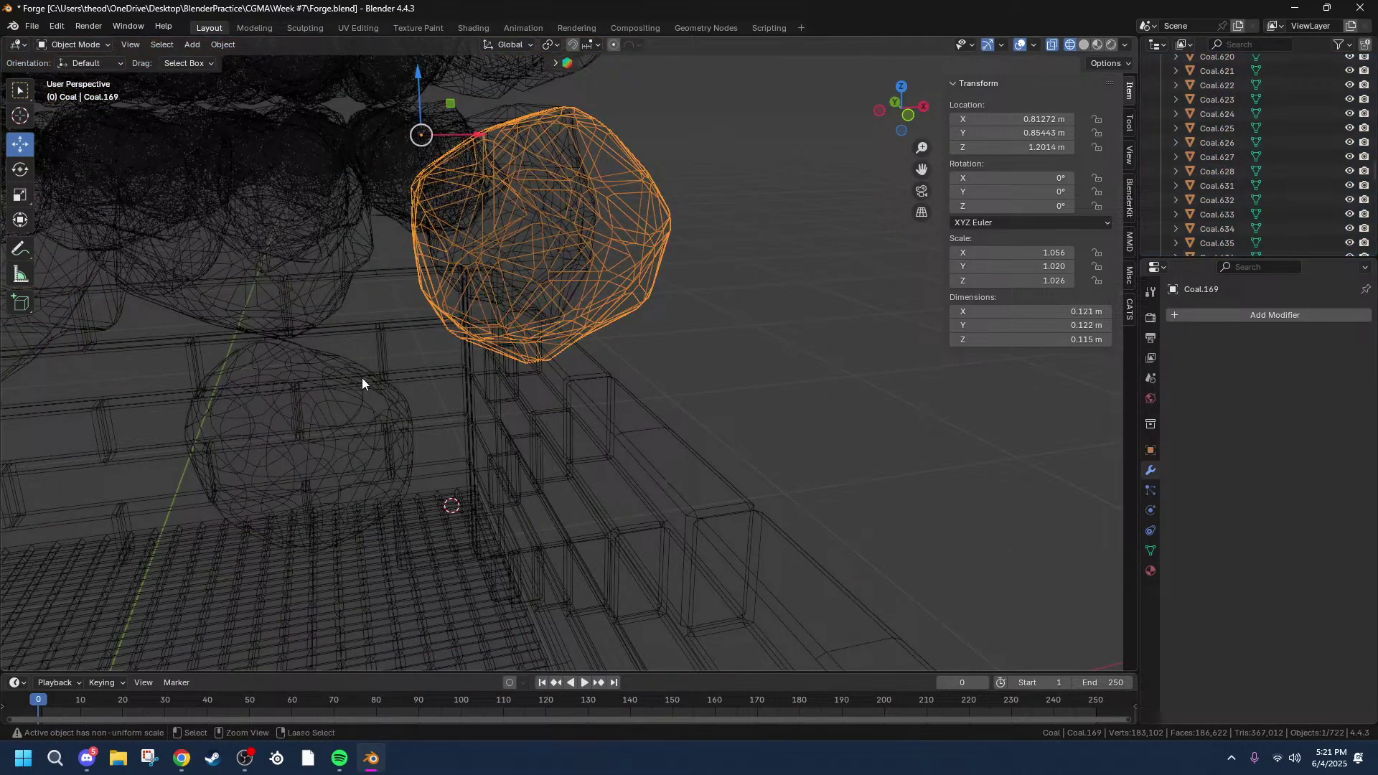
key(ctrl+z)
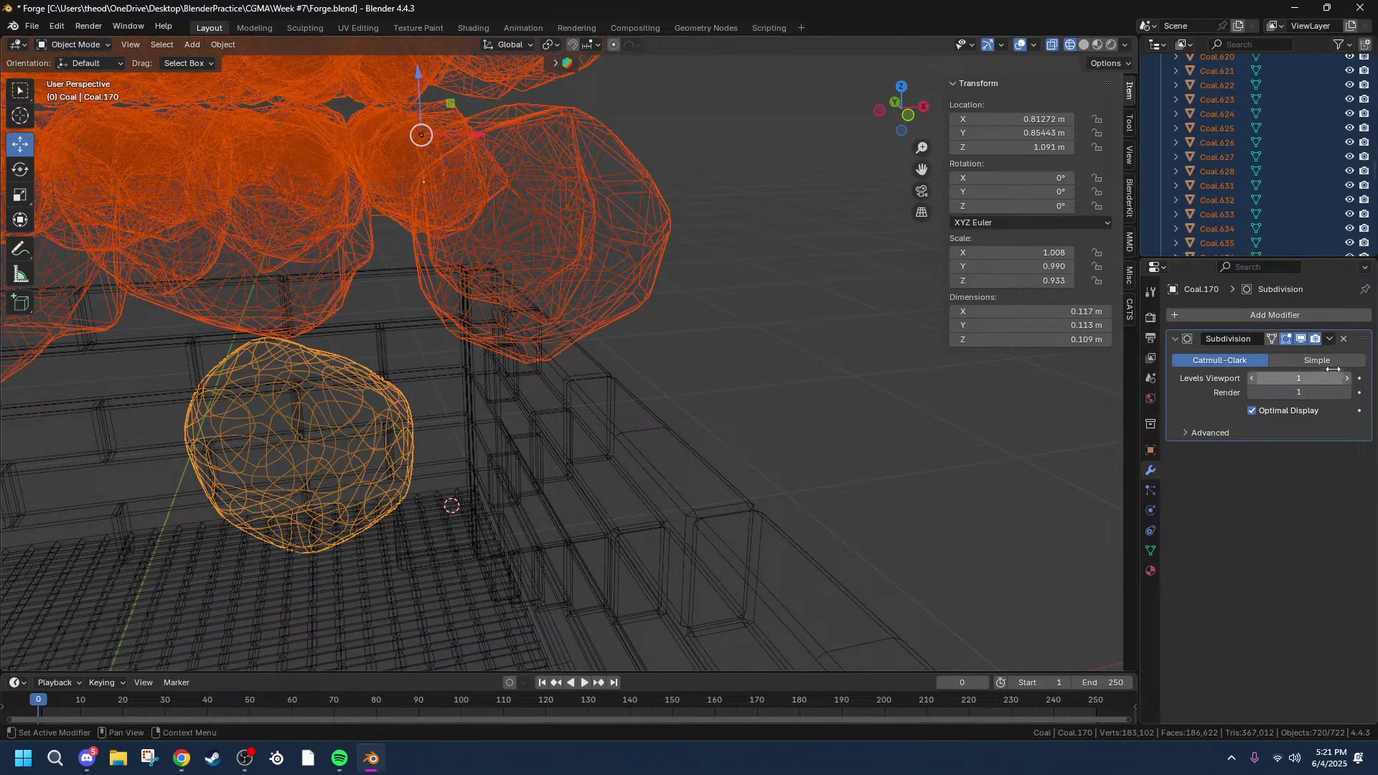
click(1329, 339)
click(1274, 354)
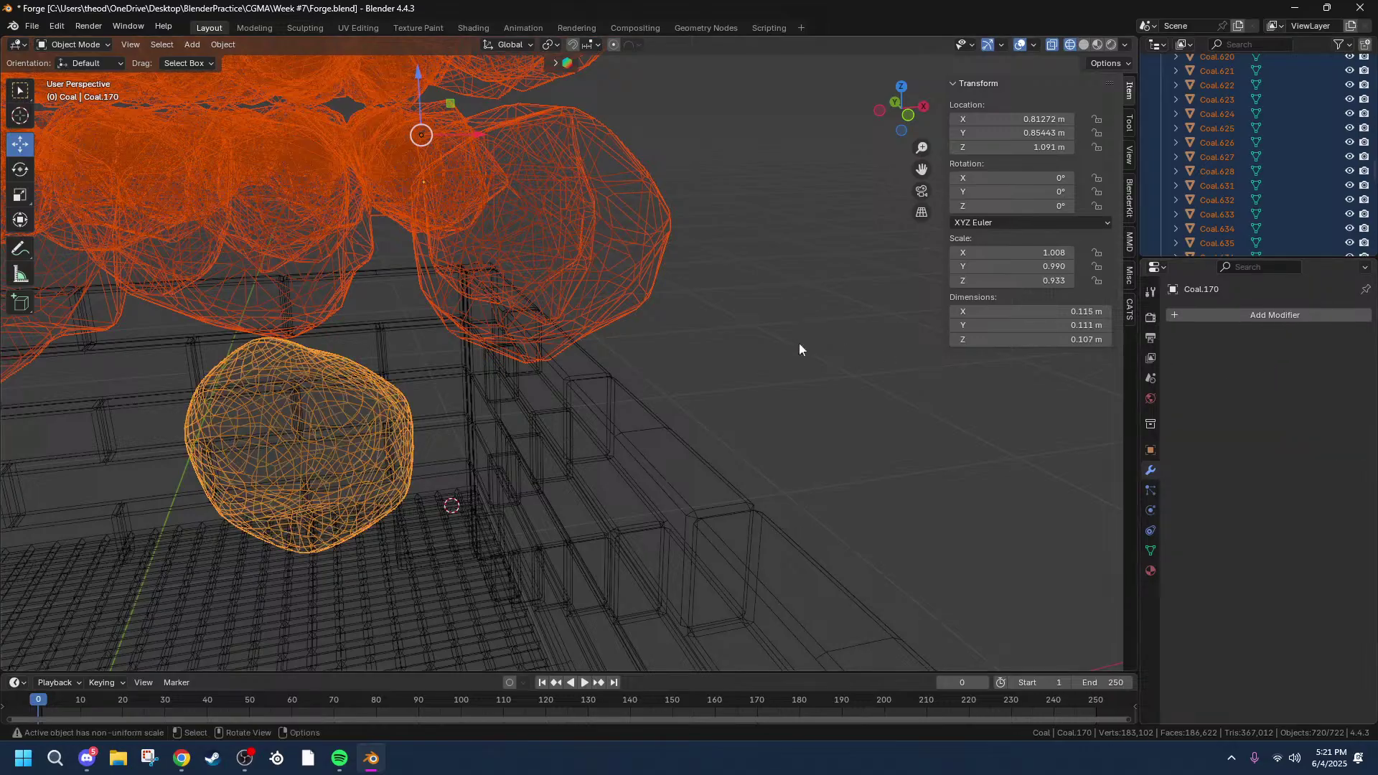
scroll(404, 320, down, 5)
Step: Try twice to copy the lowered lump's modifiers to all the selected coal lumps
click(216, 44)
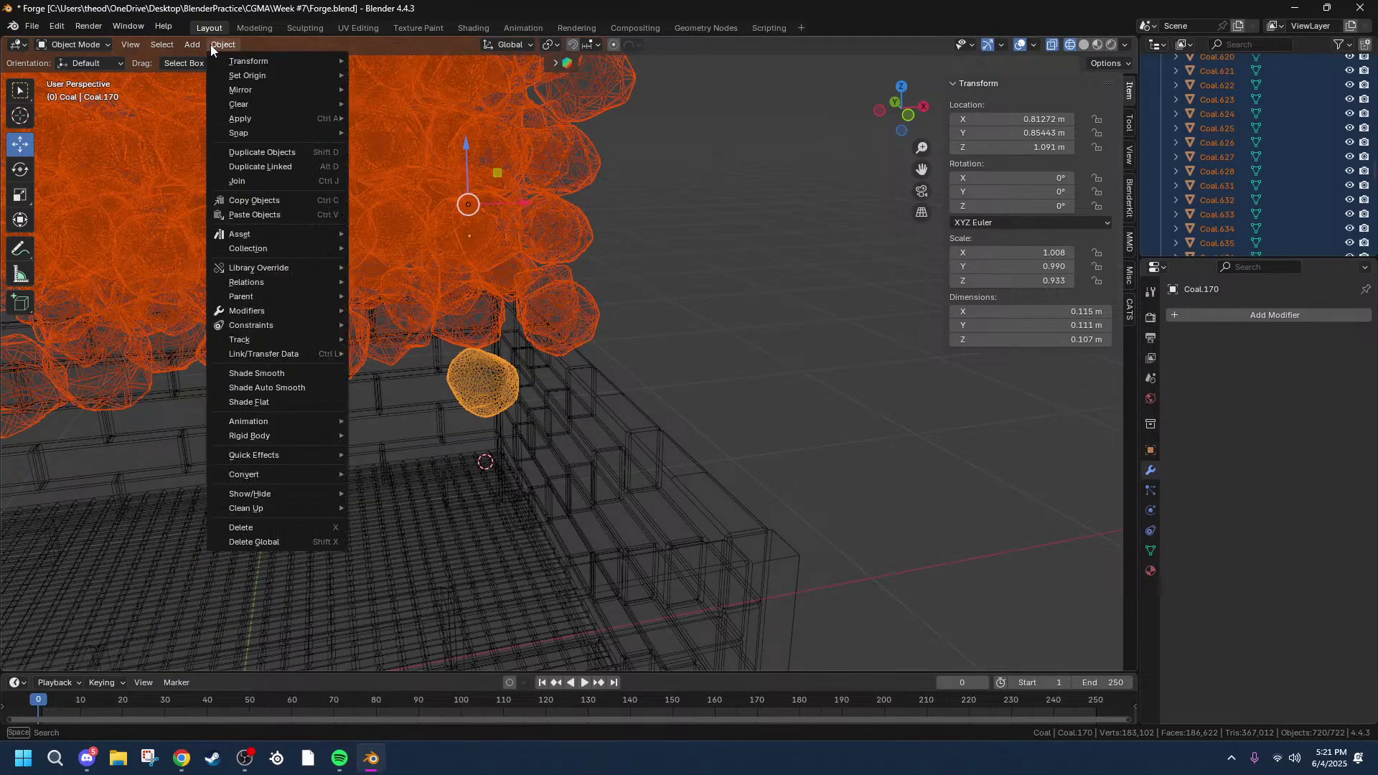
mouse_move(265, 426)
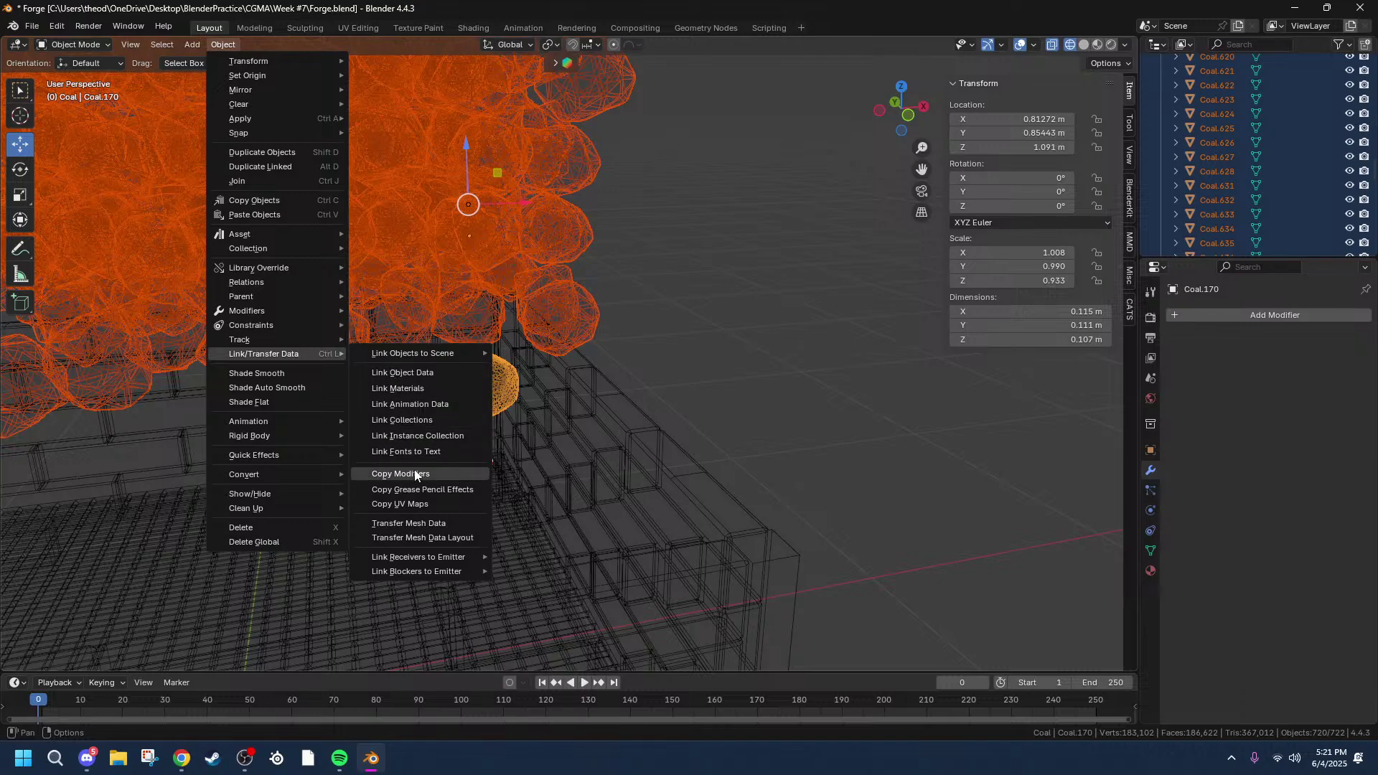
click(414, 476)
scroll(467, 284, up, 1)
mouse_move(466, 285)
middle_down()
mouse_move(488, 284)
mouse_move(471, 301)
middle_up()
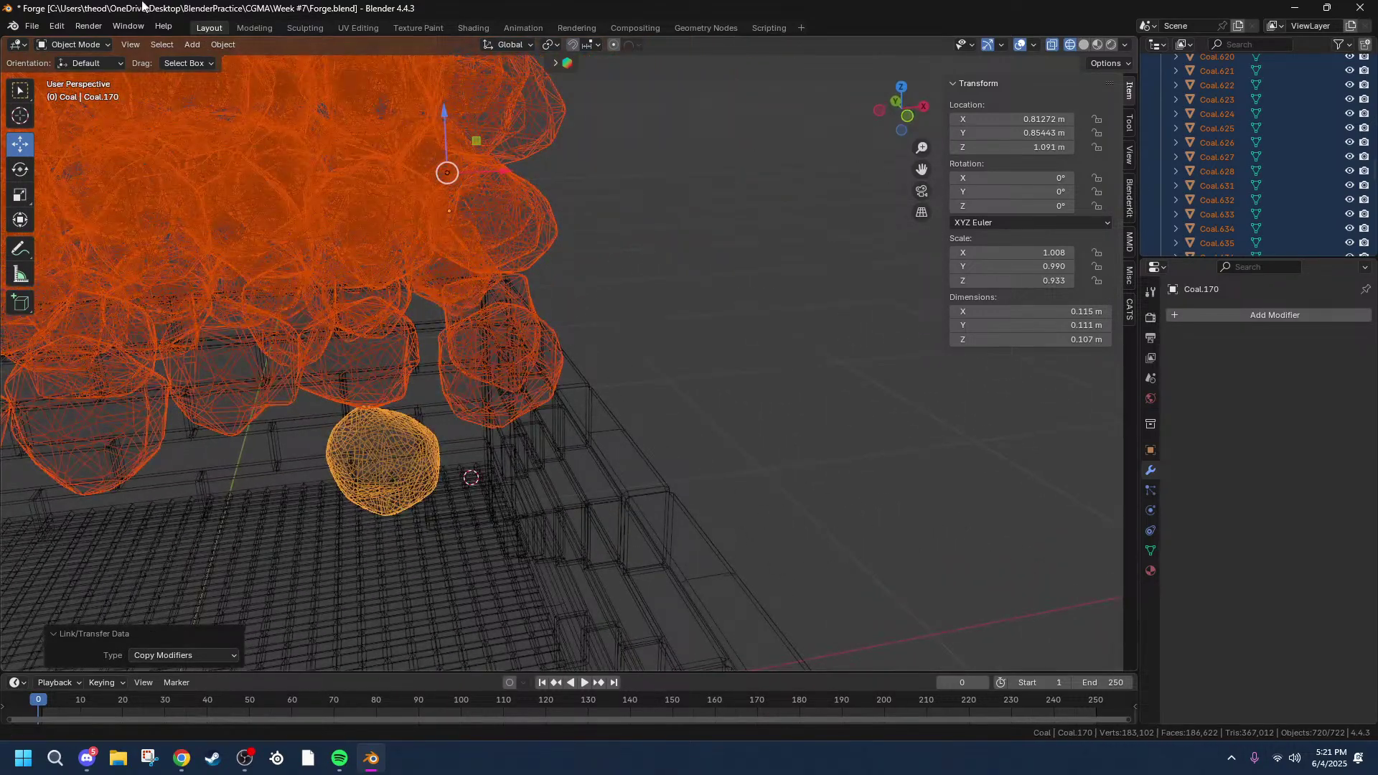
click(219, 45)
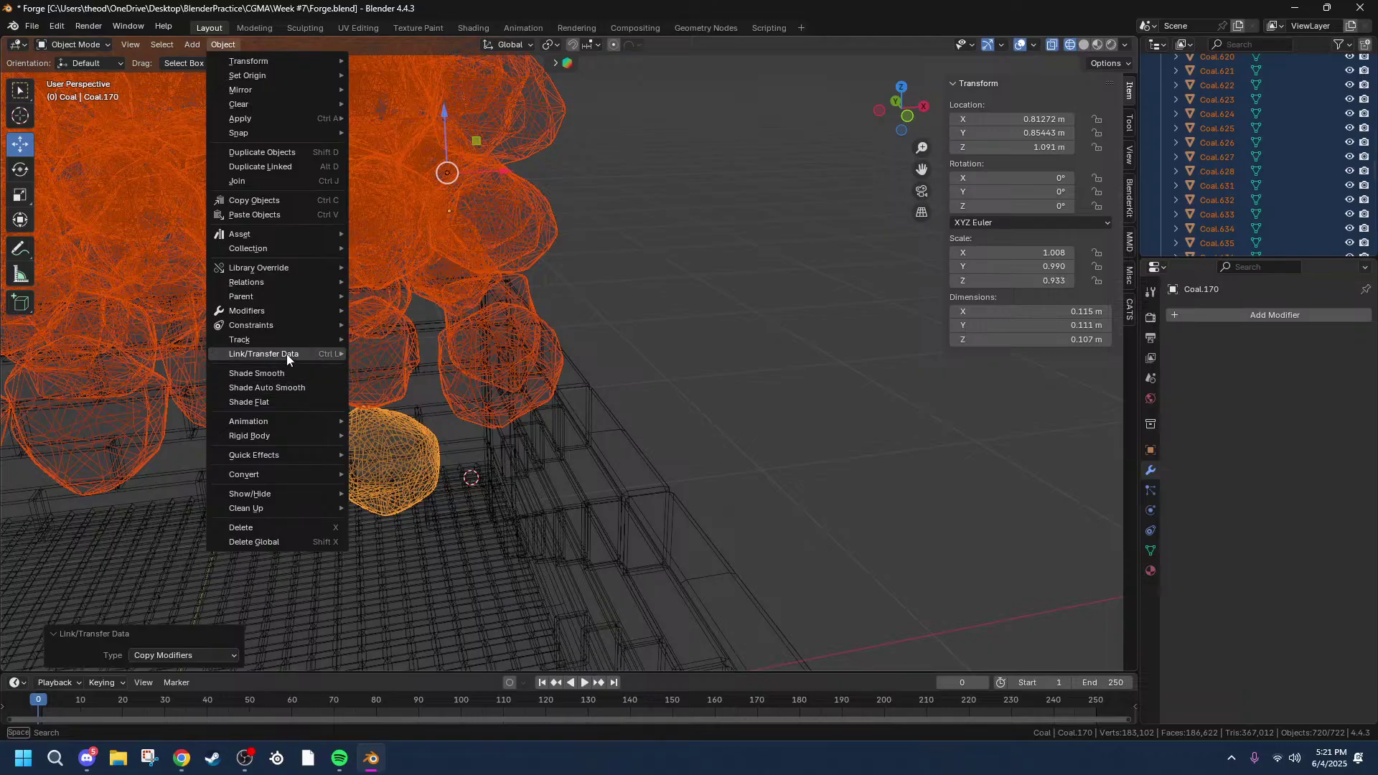
mouse_move(286, 354)
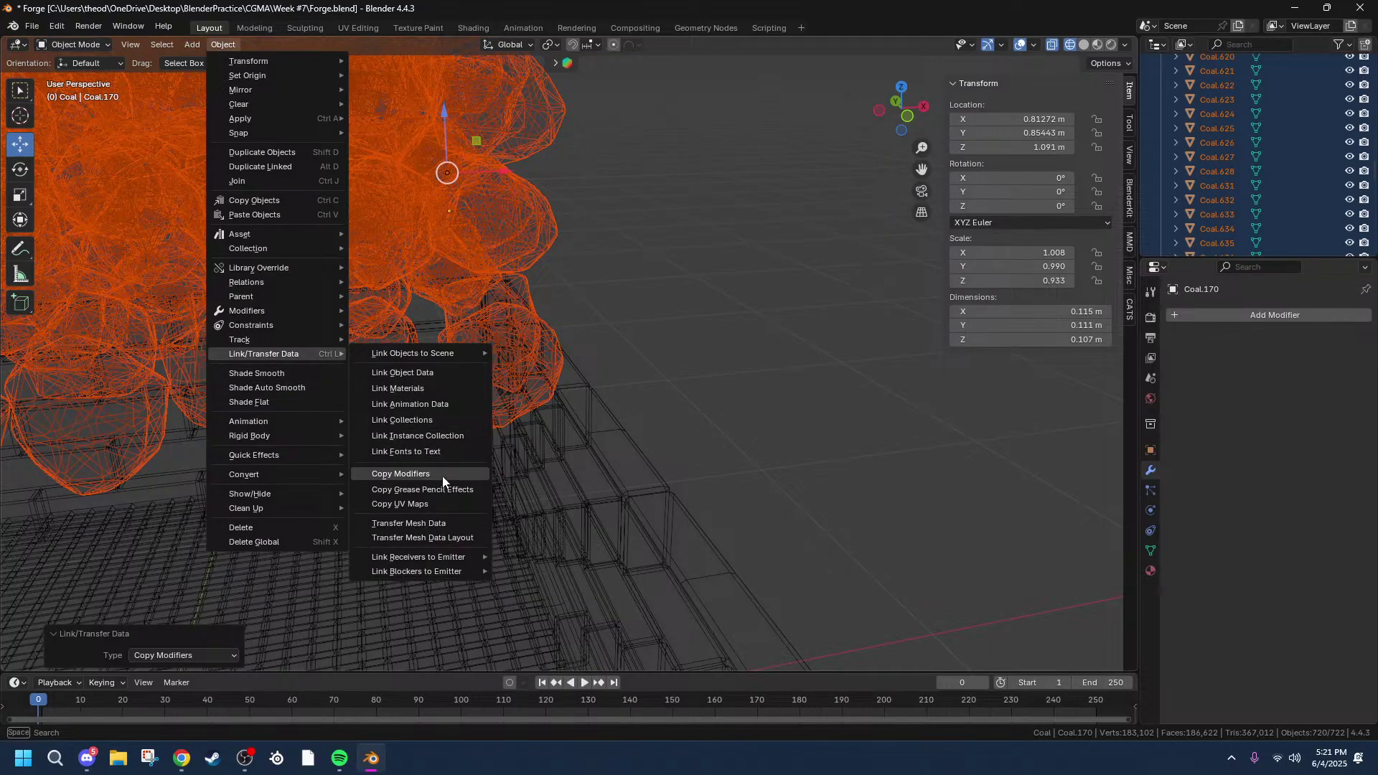
click(477, 475)
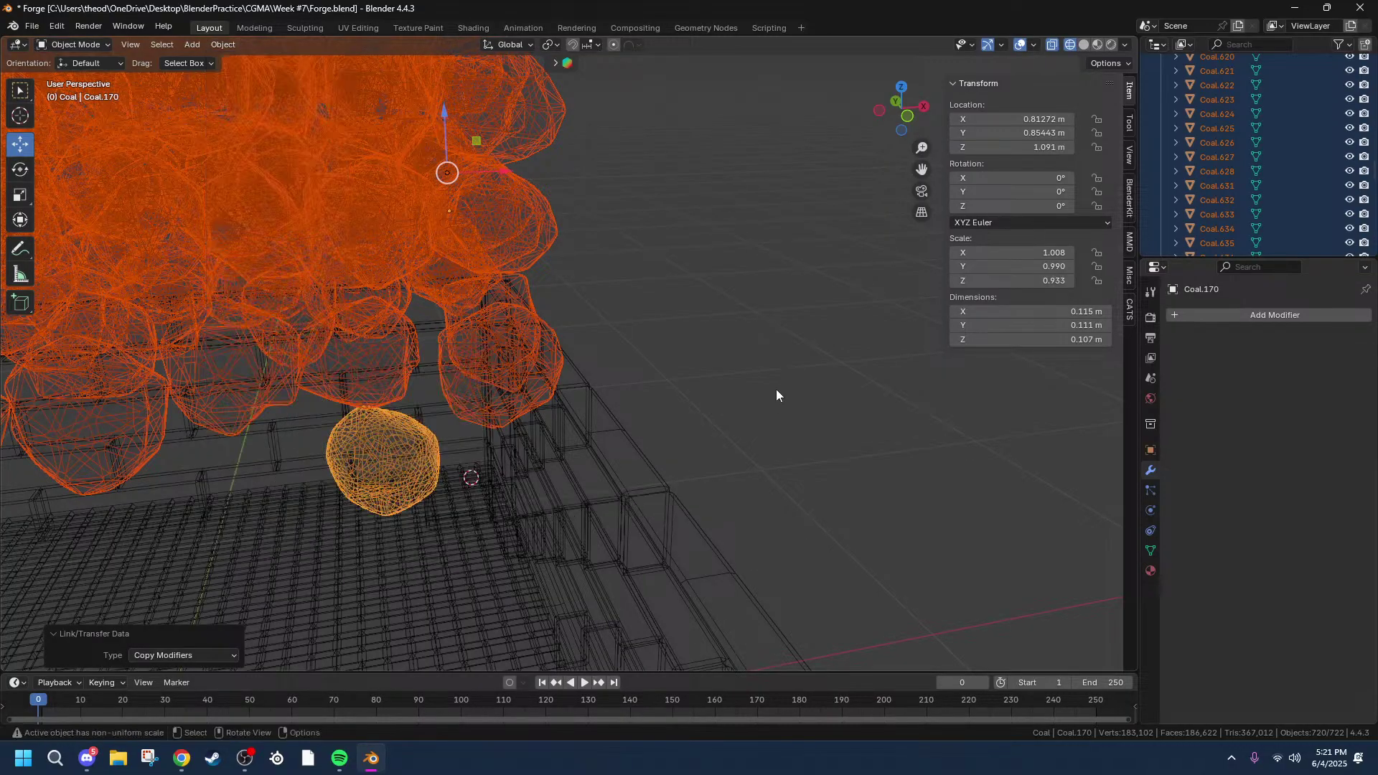
scroll(587, 307, up, 6)
scroll(581, 313, down, 6)
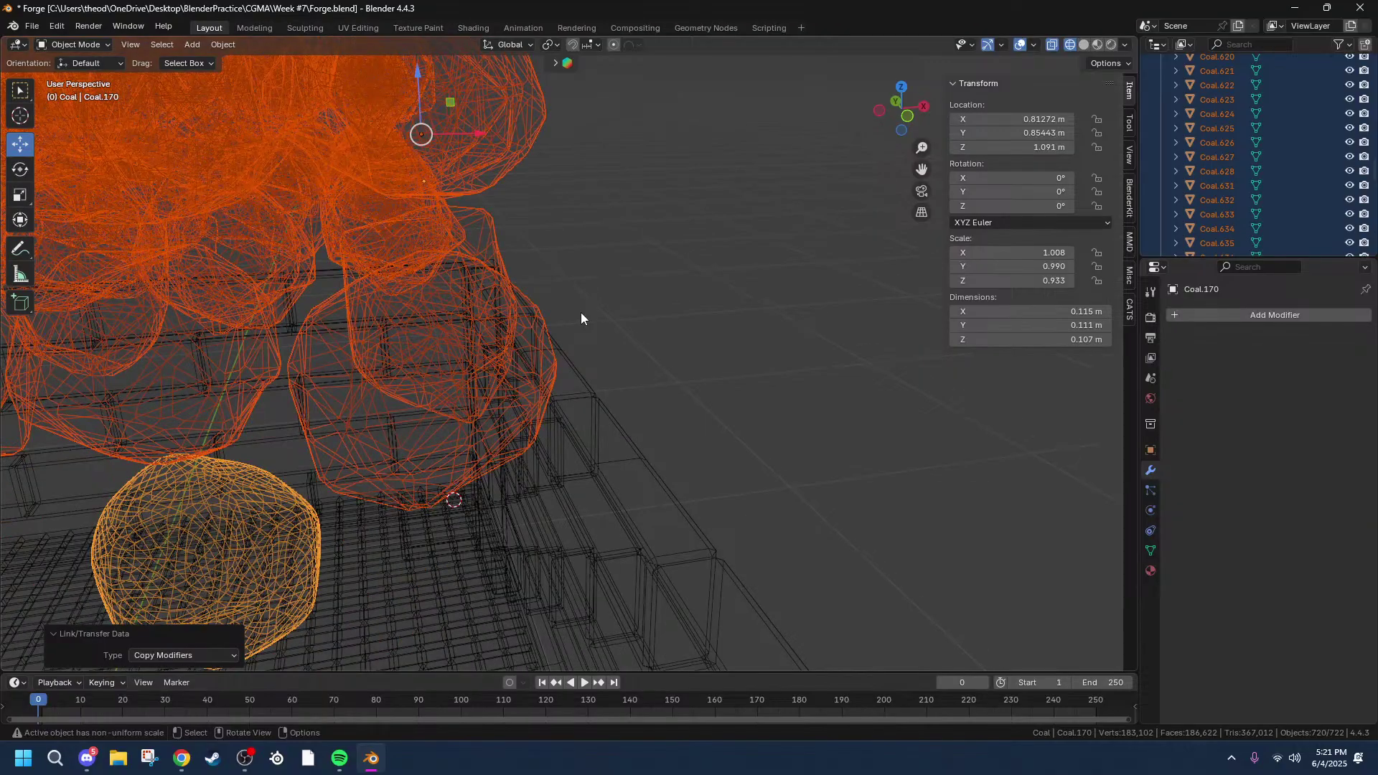
key(Tab)
key(Tab)
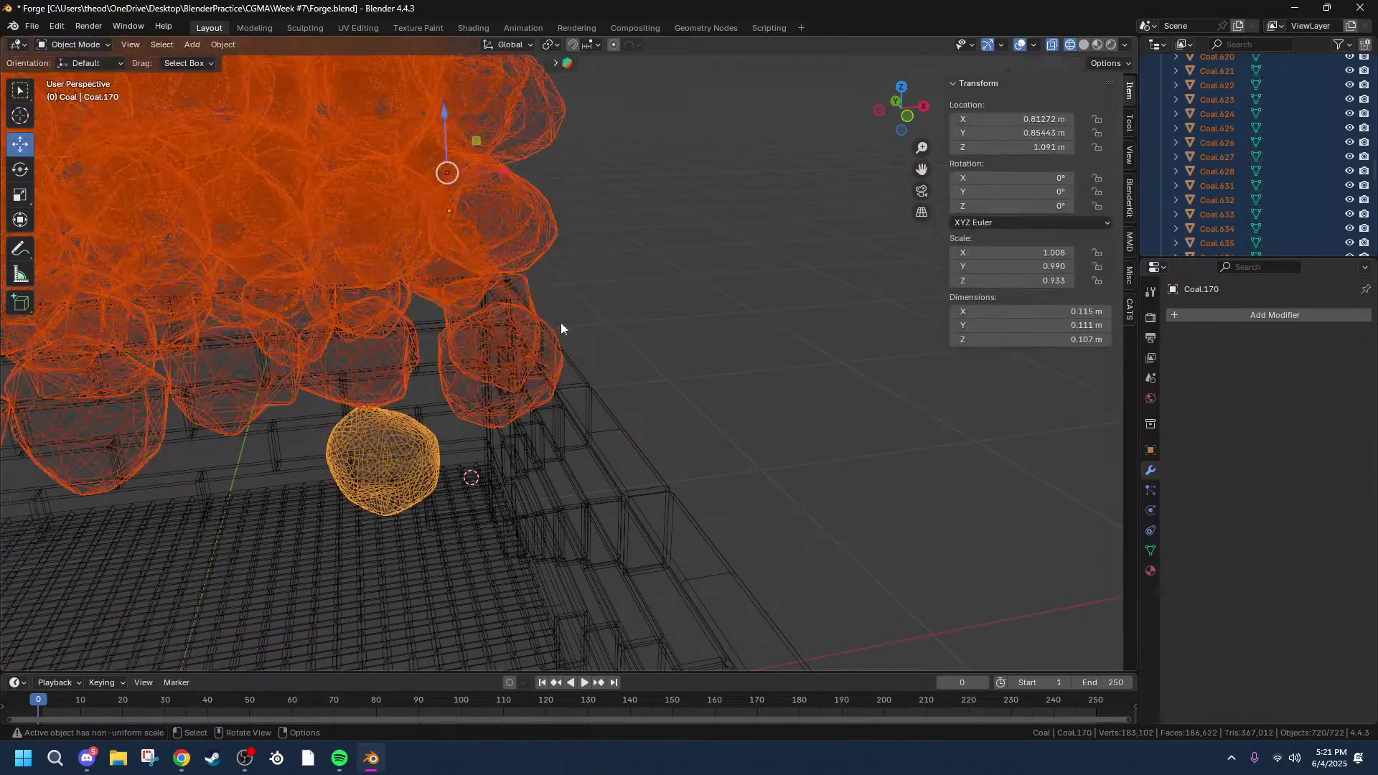
Step: Inspect the lumps in solid shading, bring back the lowered lump's Subdivision modifier and apply it again
click(1084, 44)
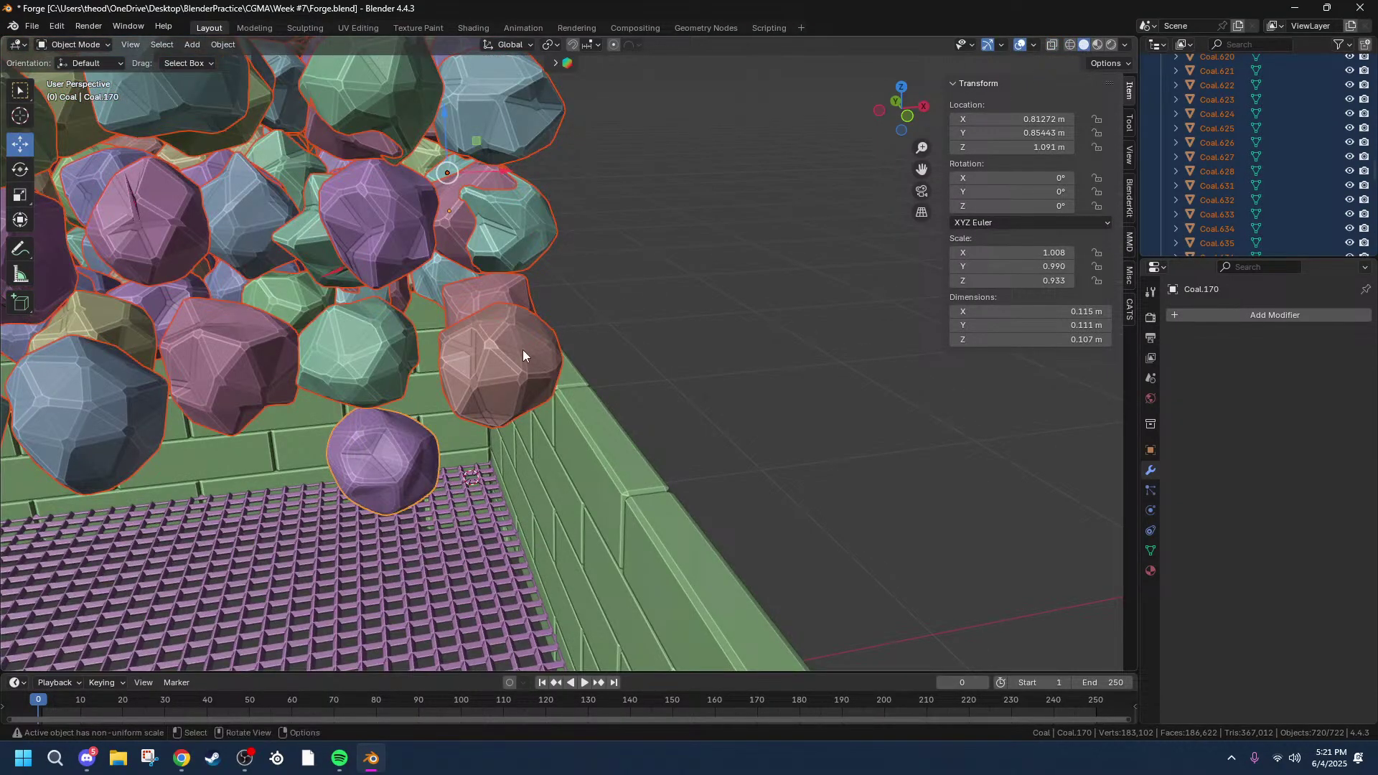
key(Tab)
key(Tab)
key(ctrl+1)
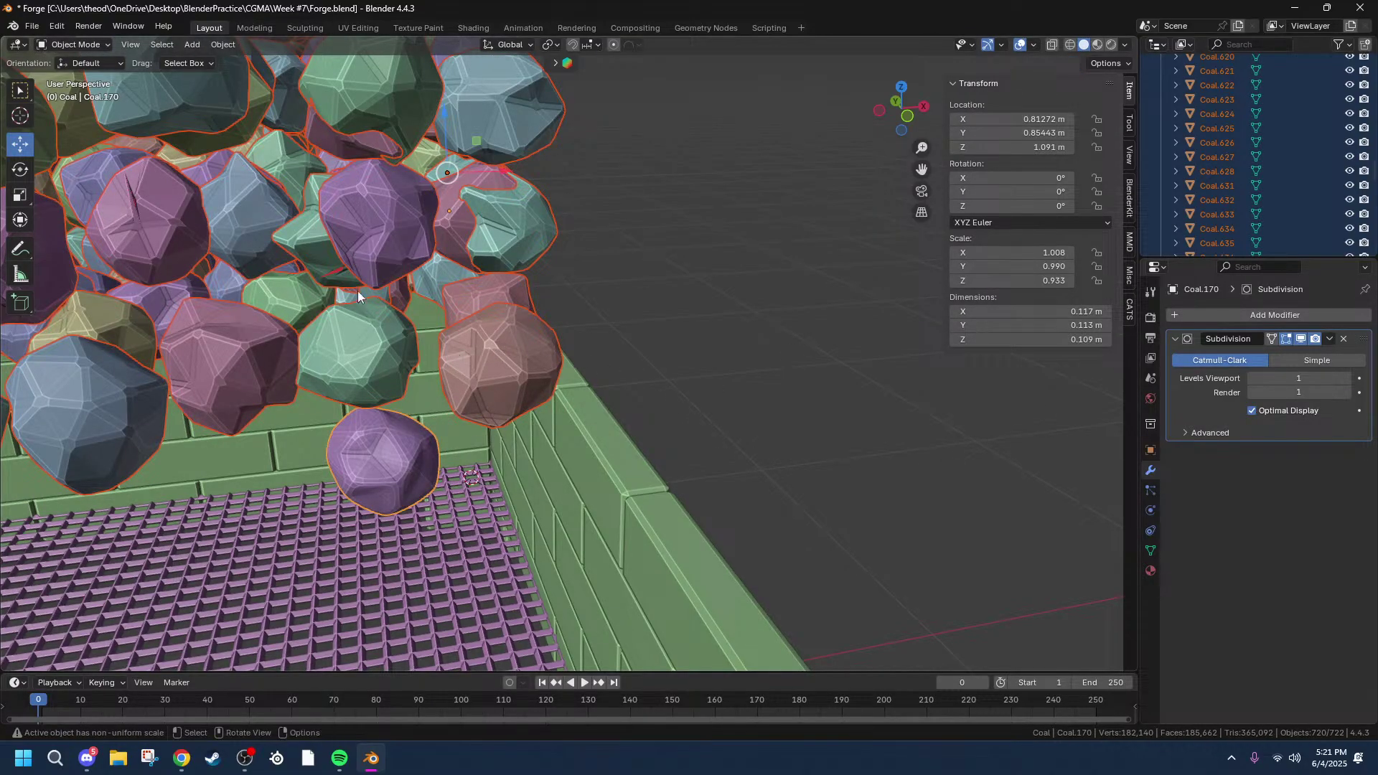
click(219, 43)
click(1330, 340)
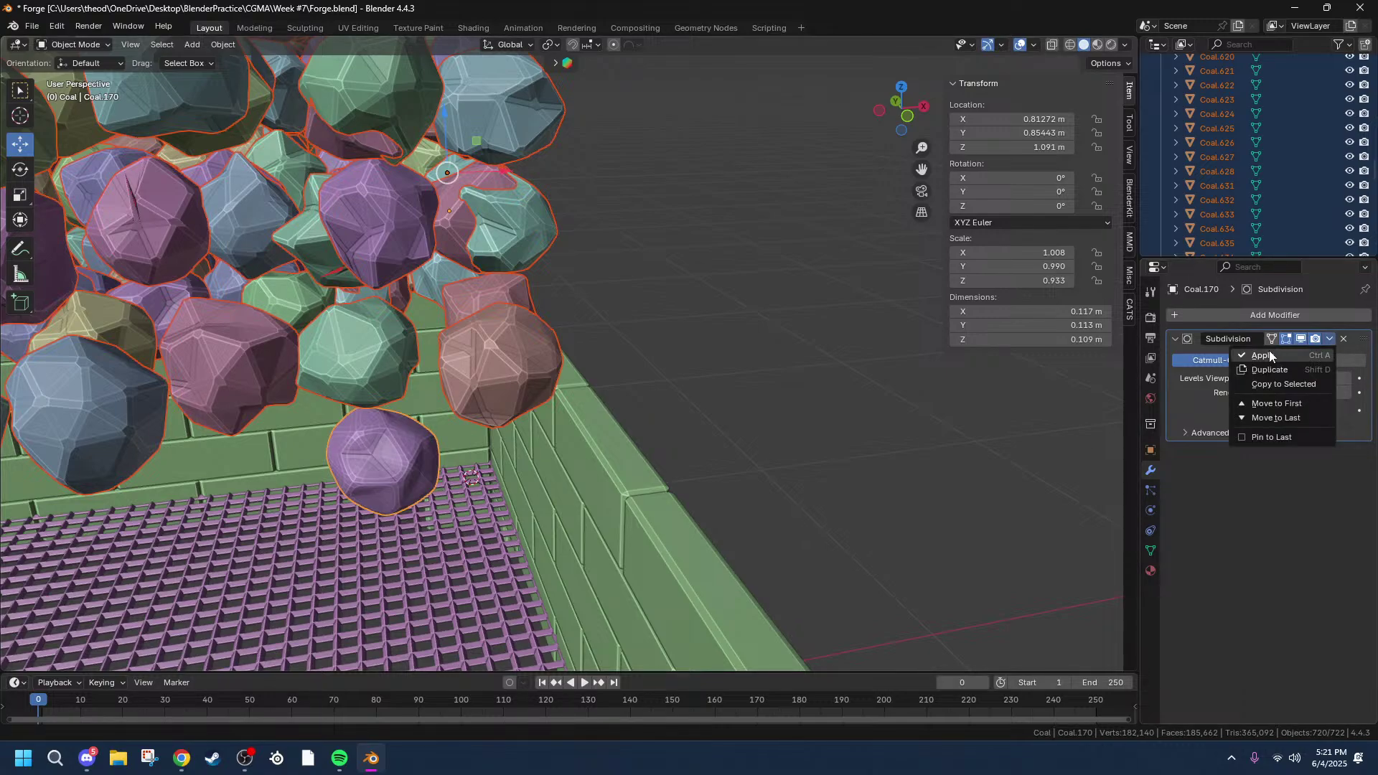
click(1270, 355)
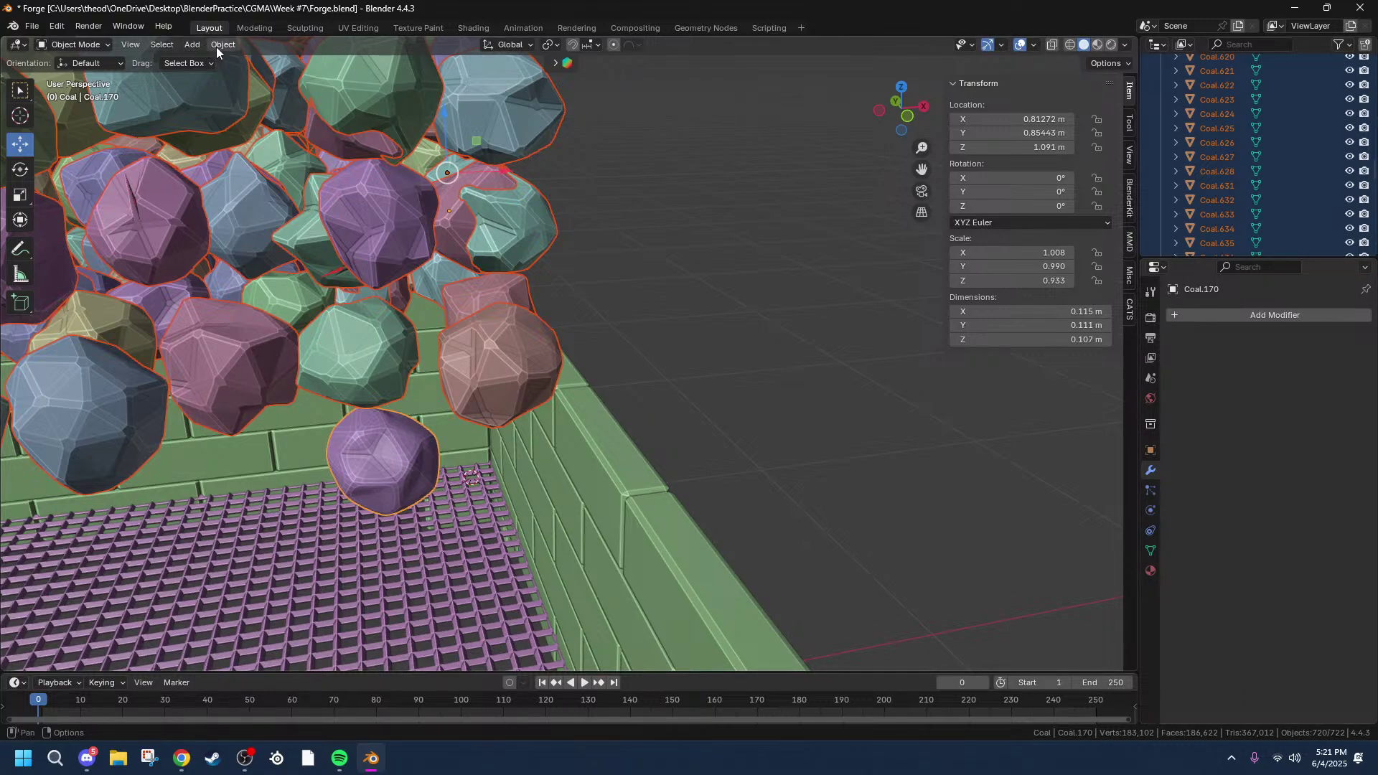
Step: Try linking the lowered lump's object data to all the selected coal lumps, and undo the link
click(172, 48)
mouse_move(223, 44)
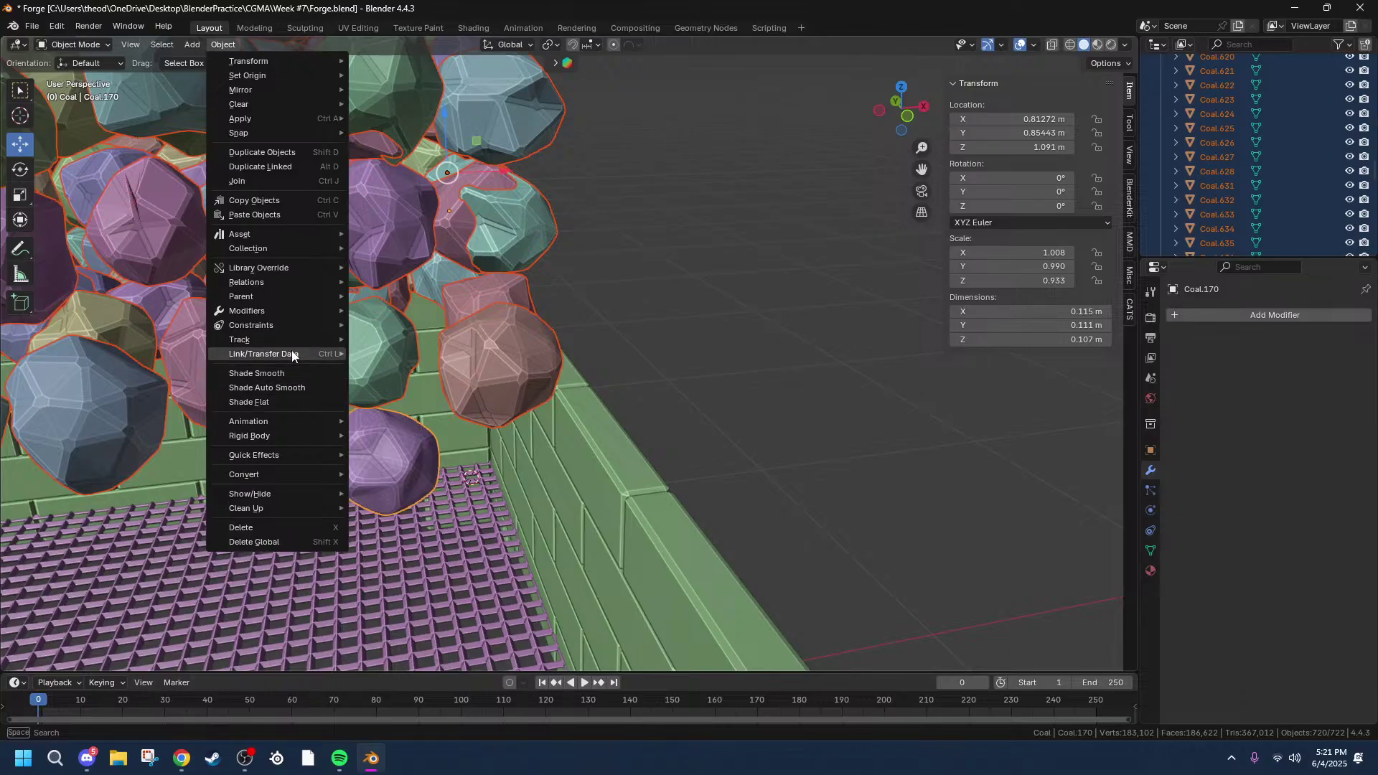
mouse_move(292, 352)
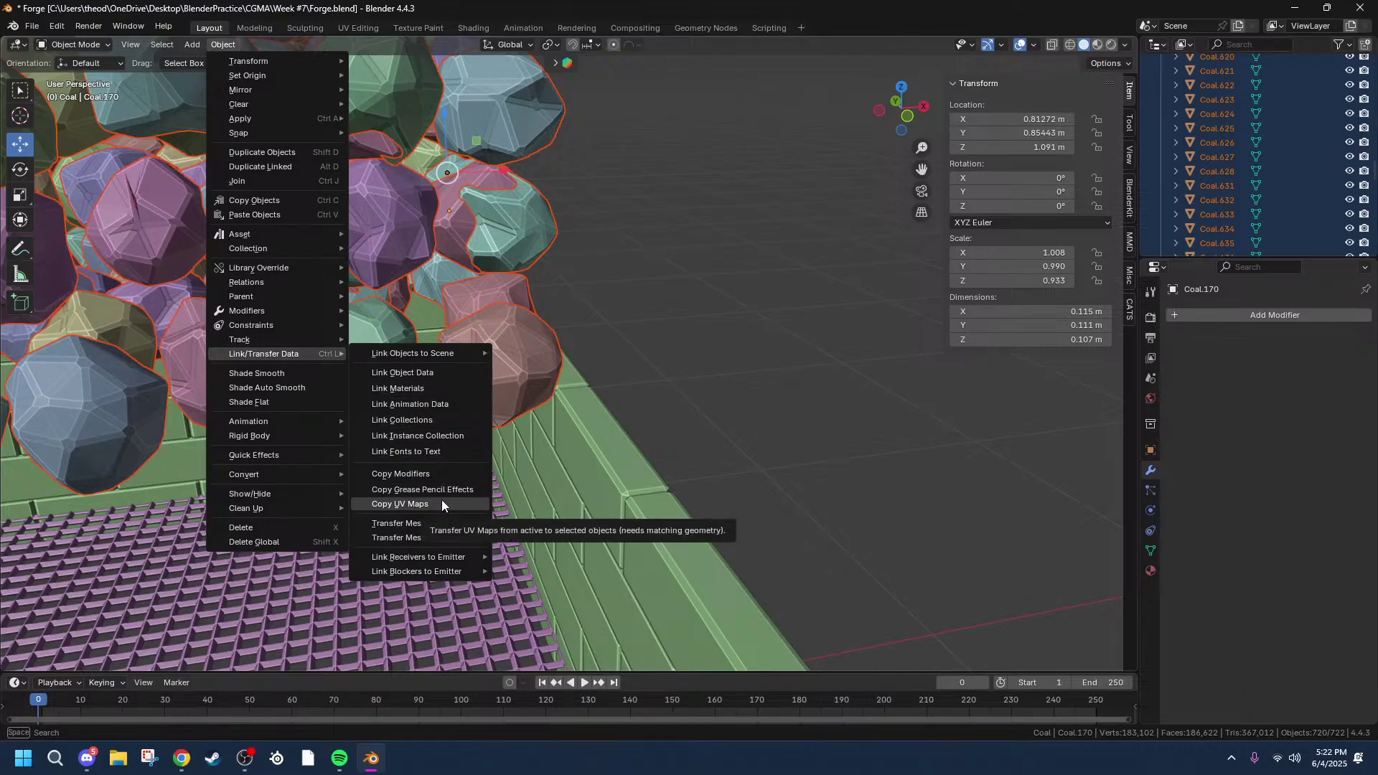
mouse_move(411, 556)
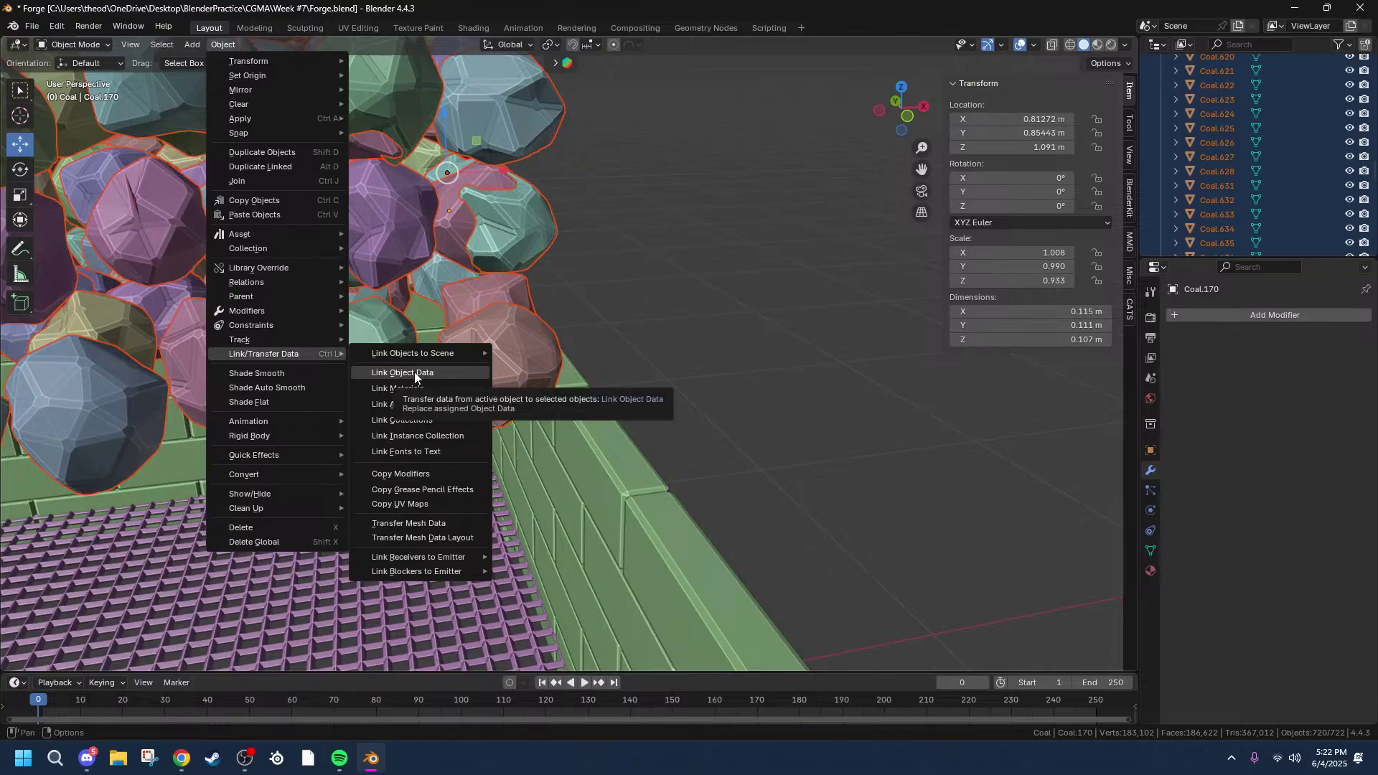
click(432, 375)
mouse_move(432, 375)
middle_down()
mouse_move(470, 369)
mouse_move(453, 363)
mouse_move(438, 384)
middle_up()
middle_drag(450, 584, 623, 390)
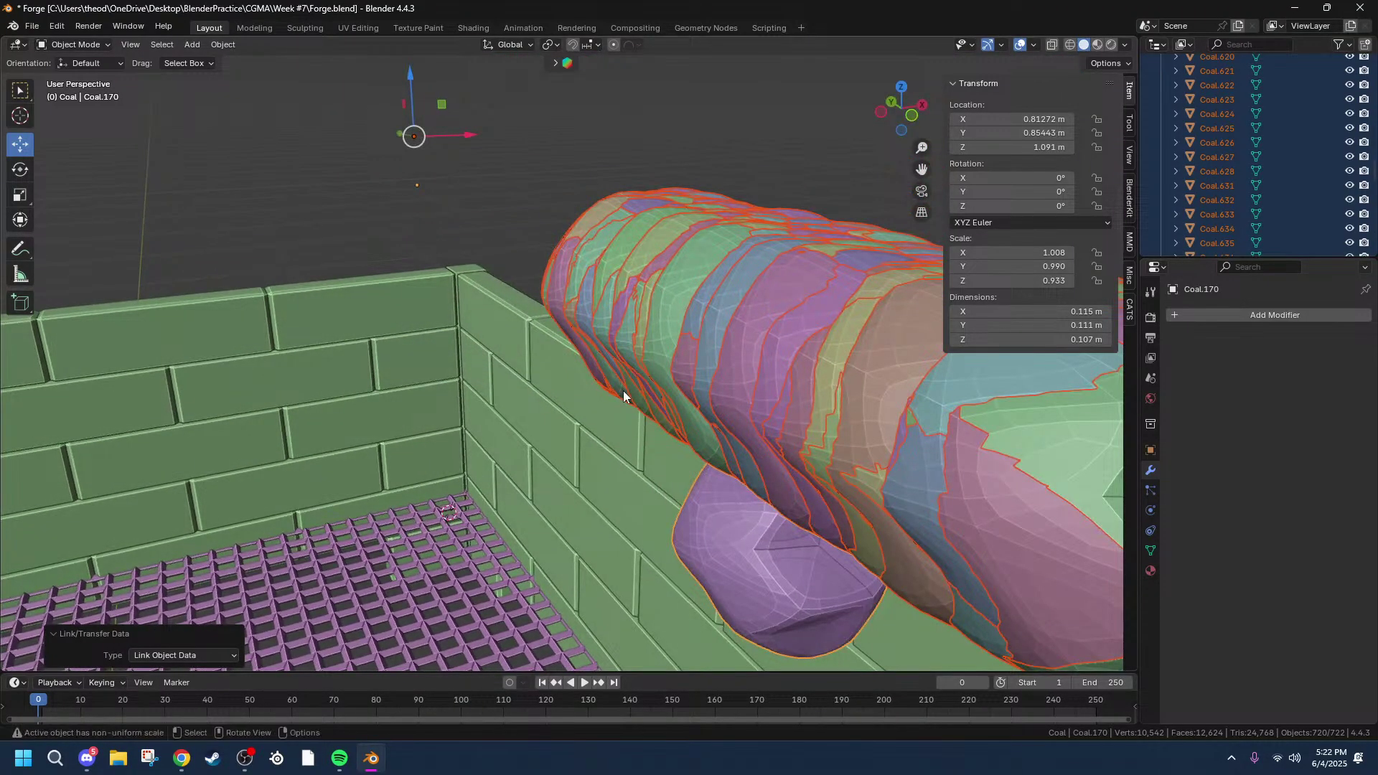
scroll(623, 391, down, 3)
key(ctrl+z)
scroll(722, 399, up, 2)
scroll(723, 401, up, 1)
mouse_move(780, 445)
middle_down()
mouse_move(728, 440)
mouse_move(768, 447)
middle_up()
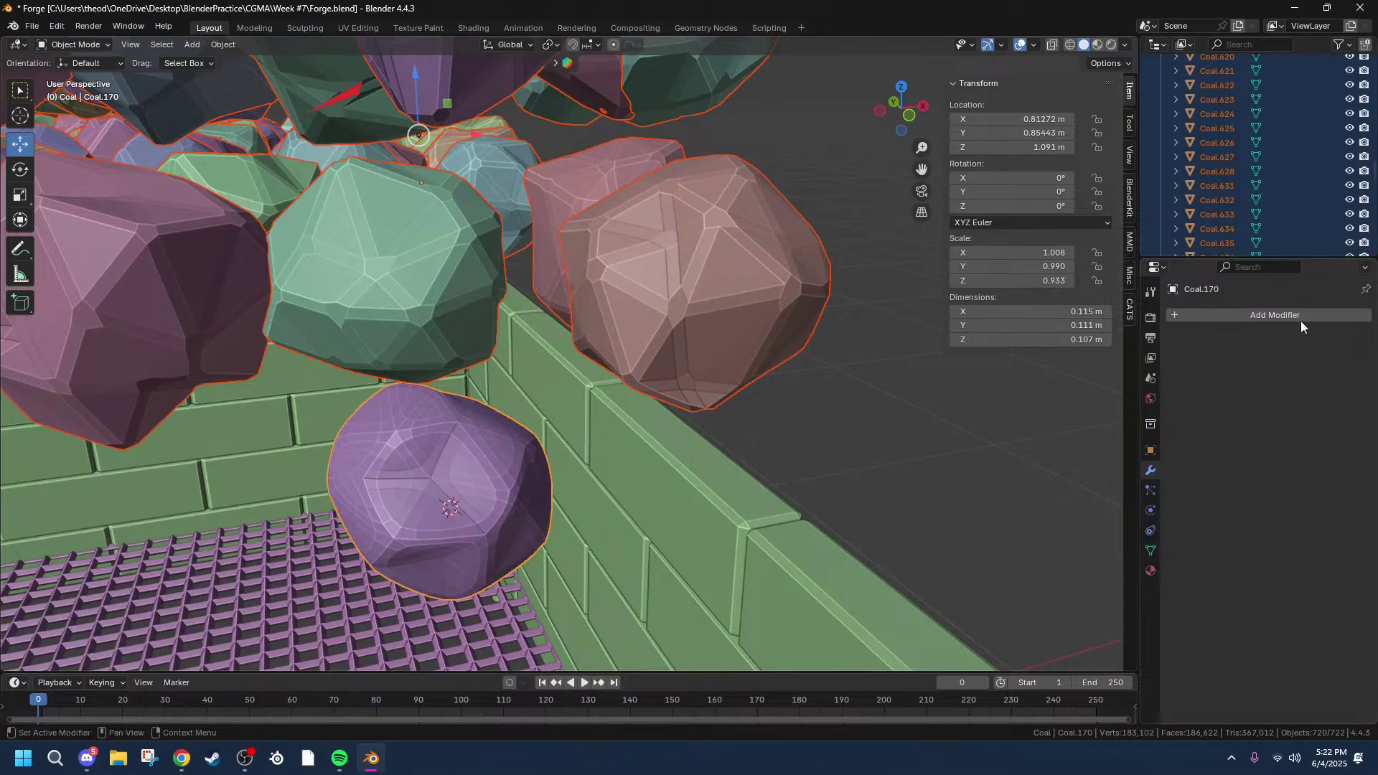
Step: Restore the lowered lump's level 1 Subdivision modifier and copy it to all the selected coal lumps
key(ctrl+1)
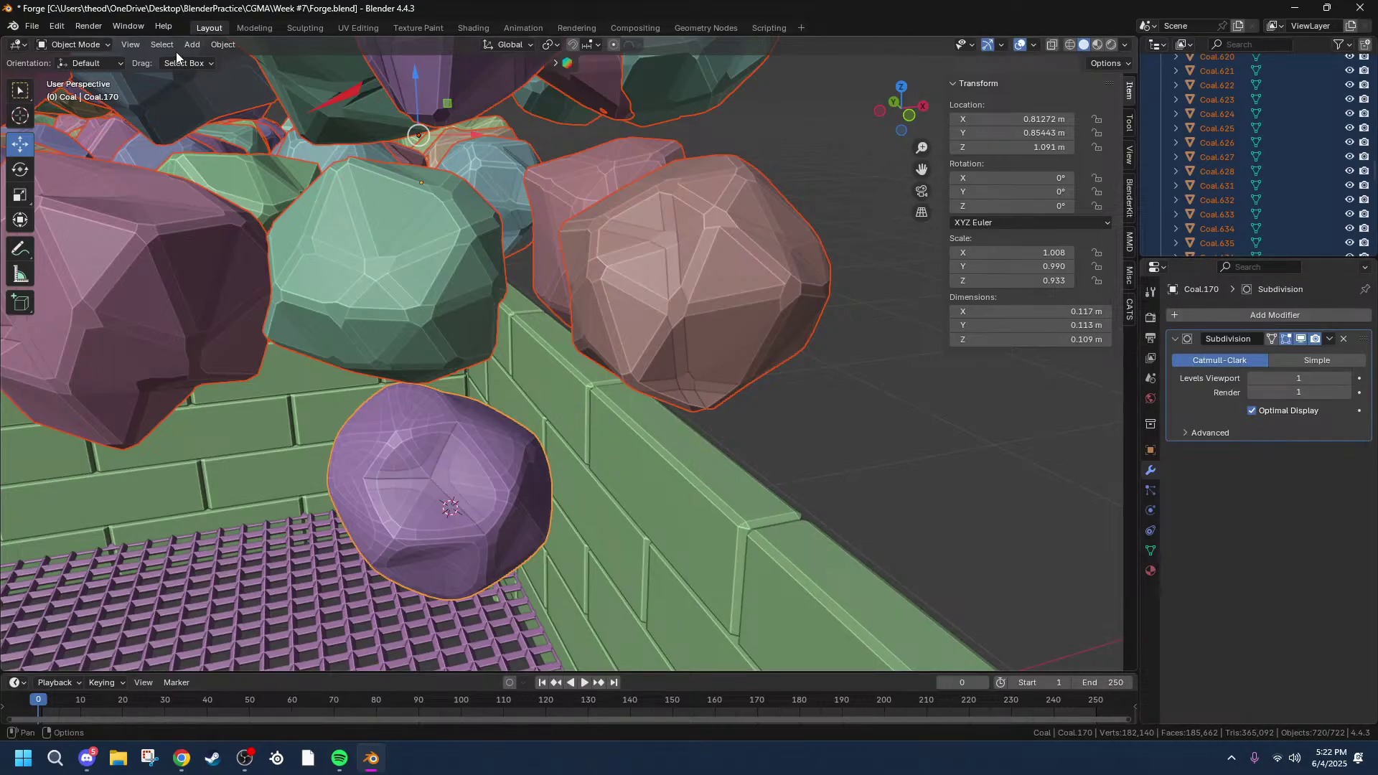
click(218, 44)
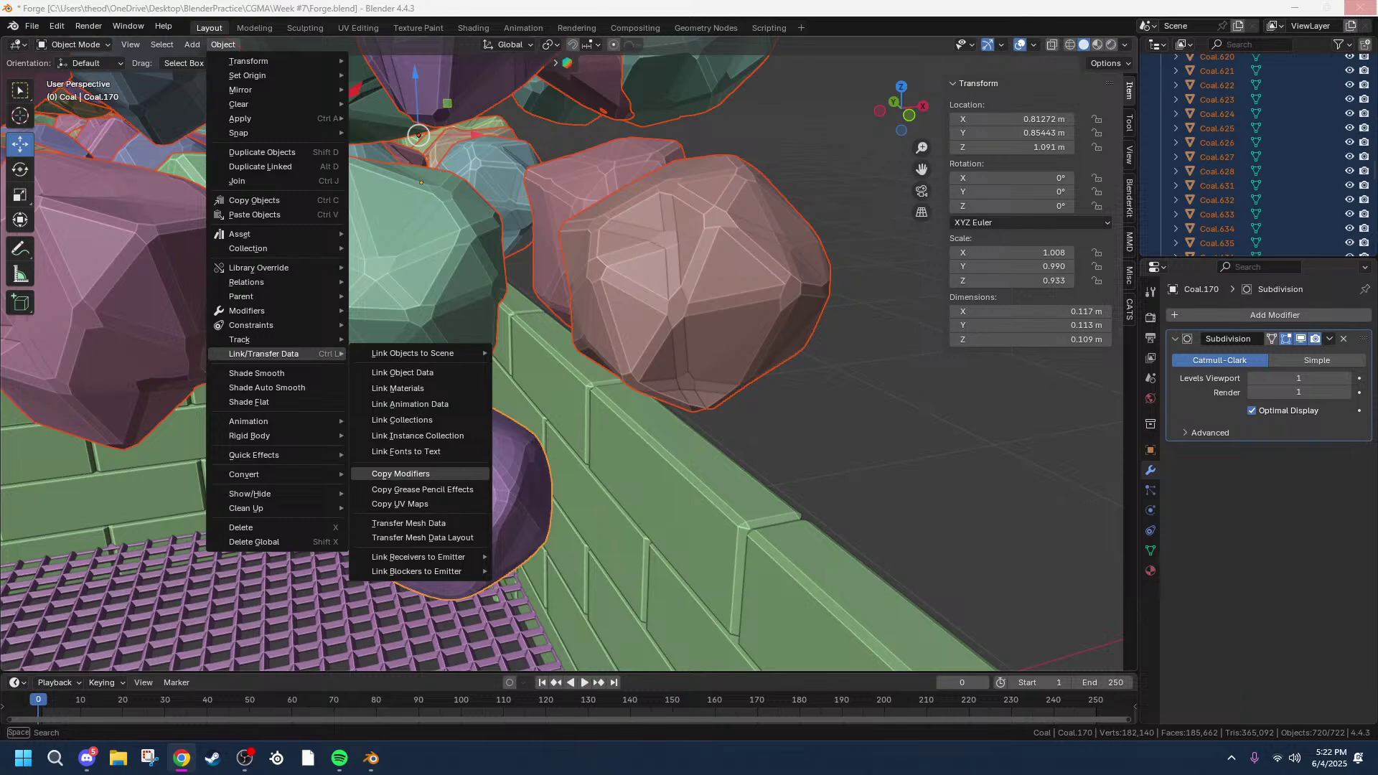
click(402, 474)
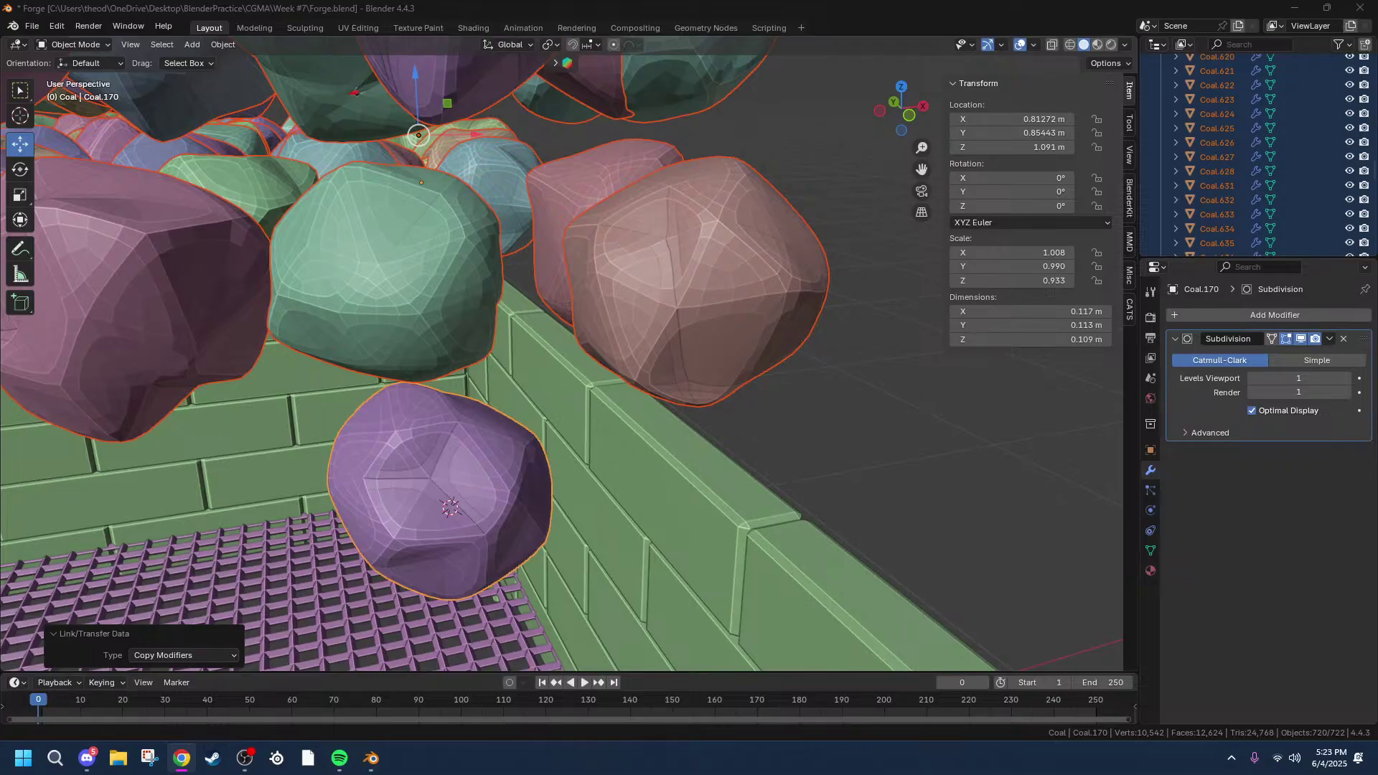
Step: Apply the lowered lump's Subdivision modifier and check whether the neighbouring coal lumps still carry theirs
click(1330, 339)
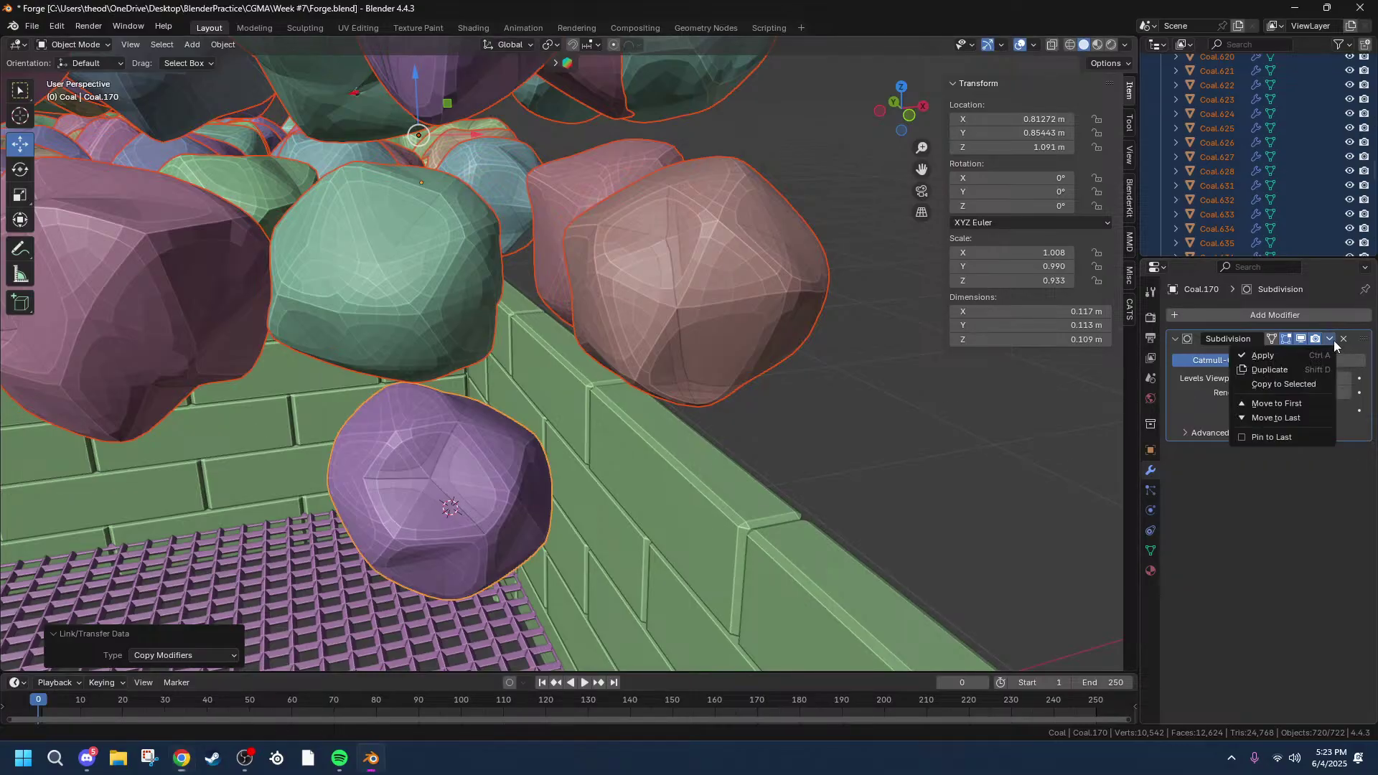
click(1293, 355)
click(636, 310)
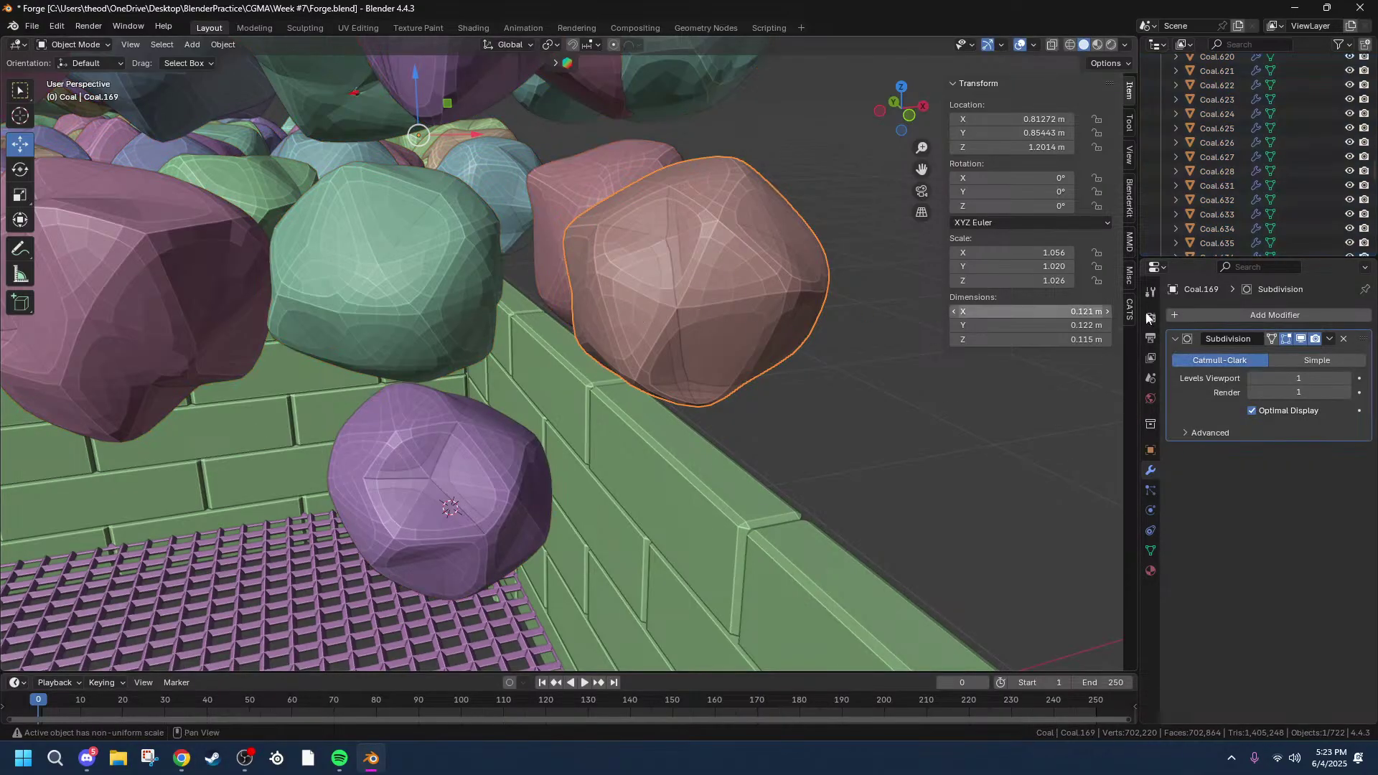
click(1253, 219)
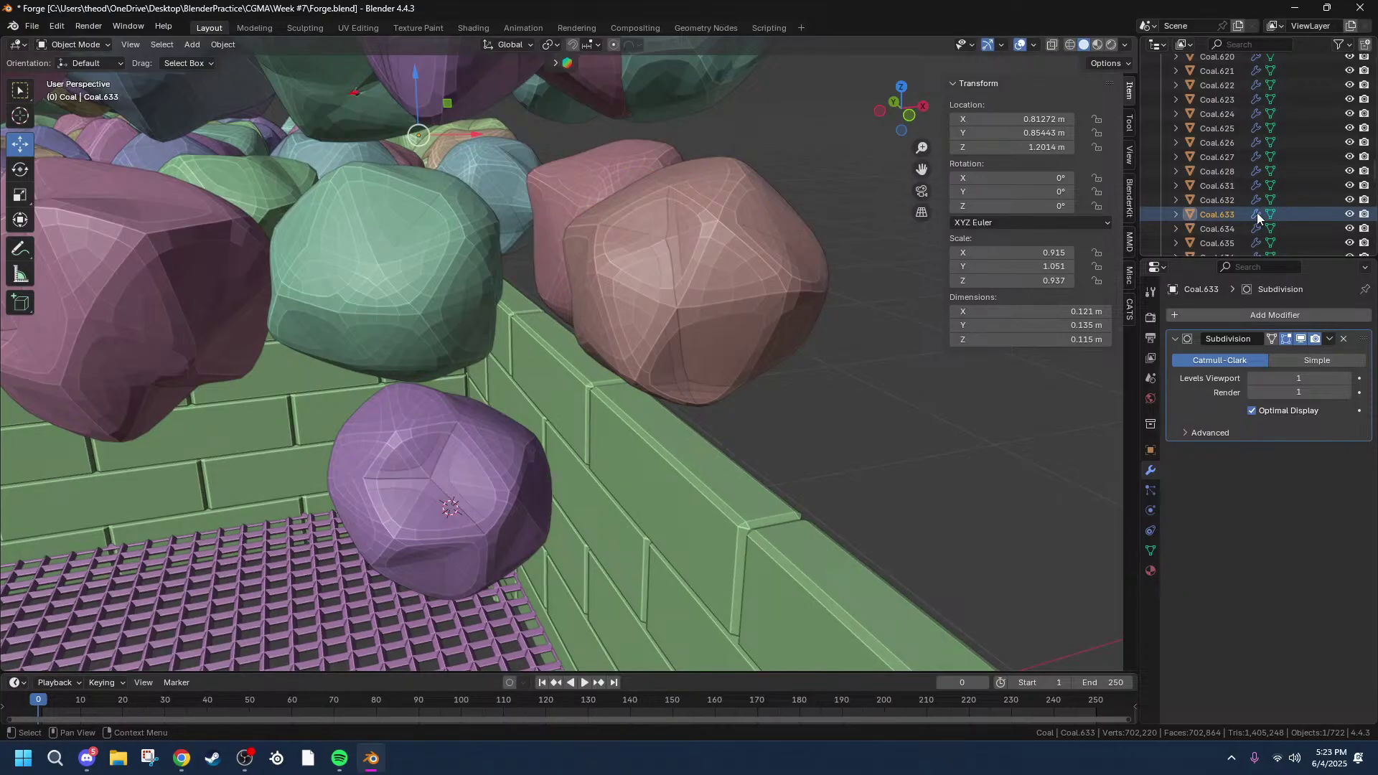
click(706, 225)
scroll(1341, 154, down, 4)
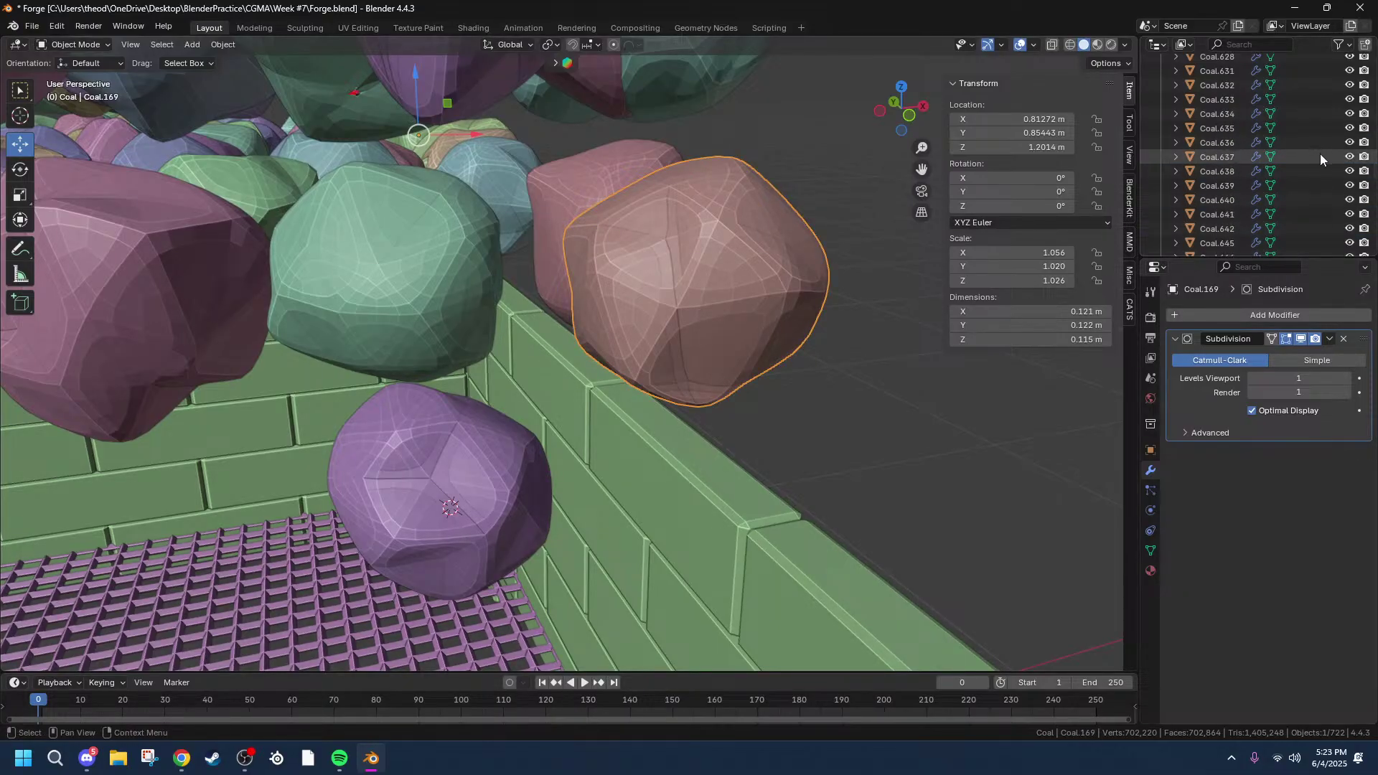
scroll(872, 233, down, 8)
Step: Select all coal lumps except the lowered one in right wireframe view, with a corner lump of the lowest layer as the active object
click(1071, 45)
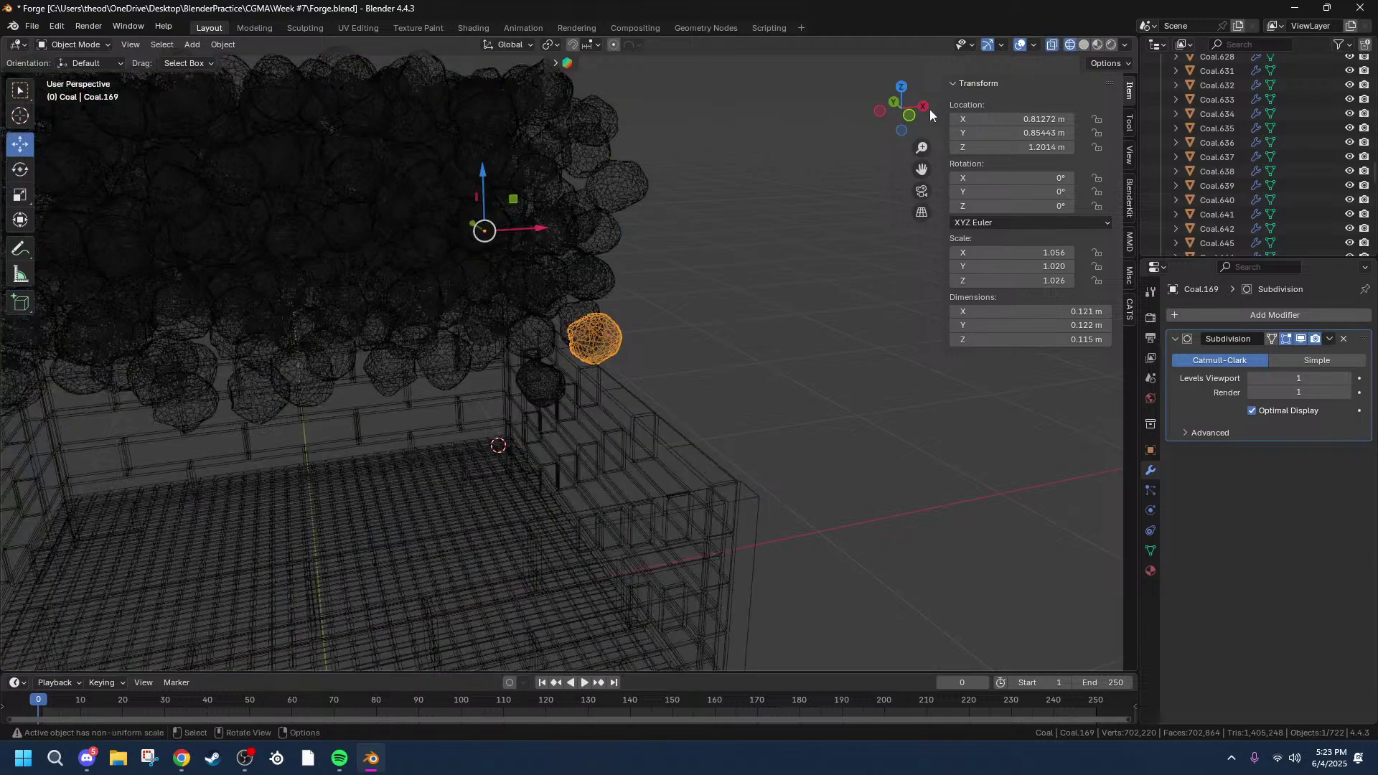
click(925, 108)
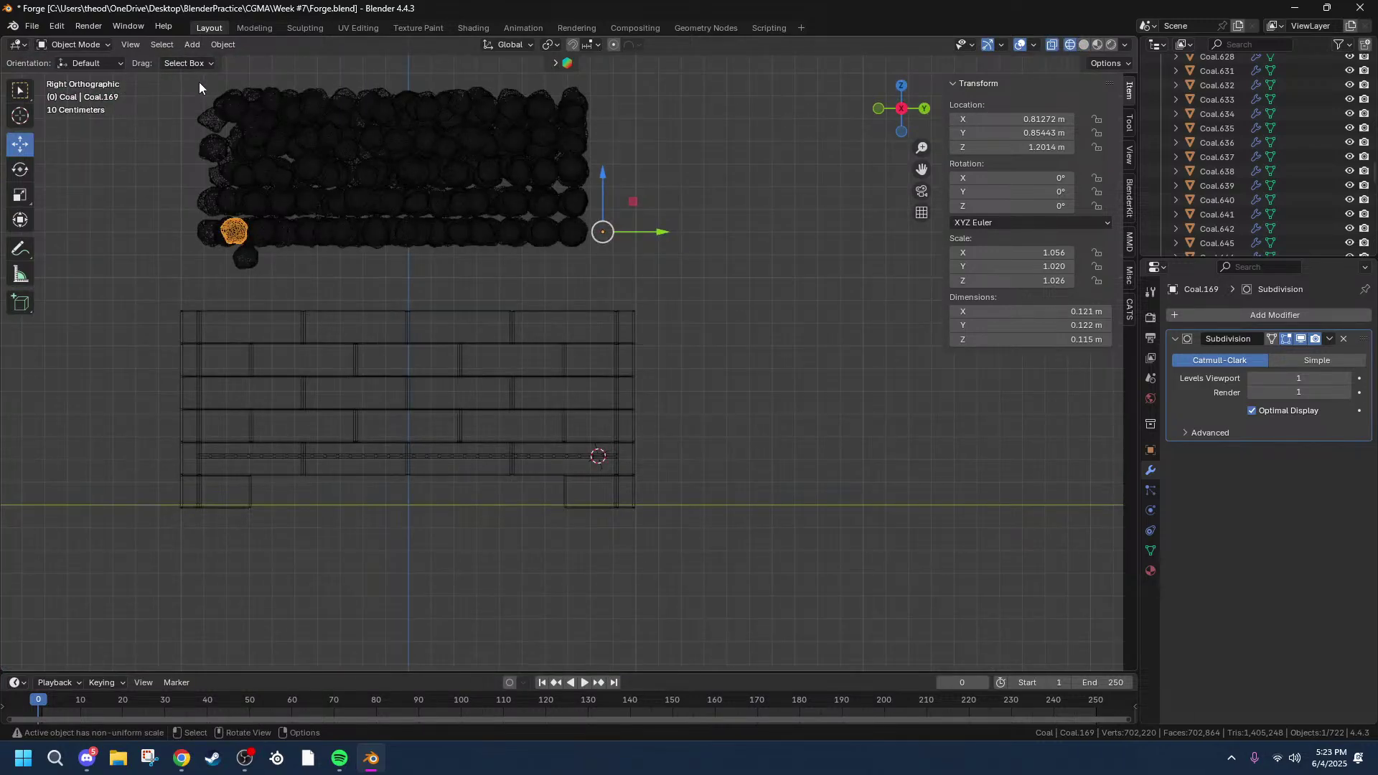
drag(195, 78, 653, 251)
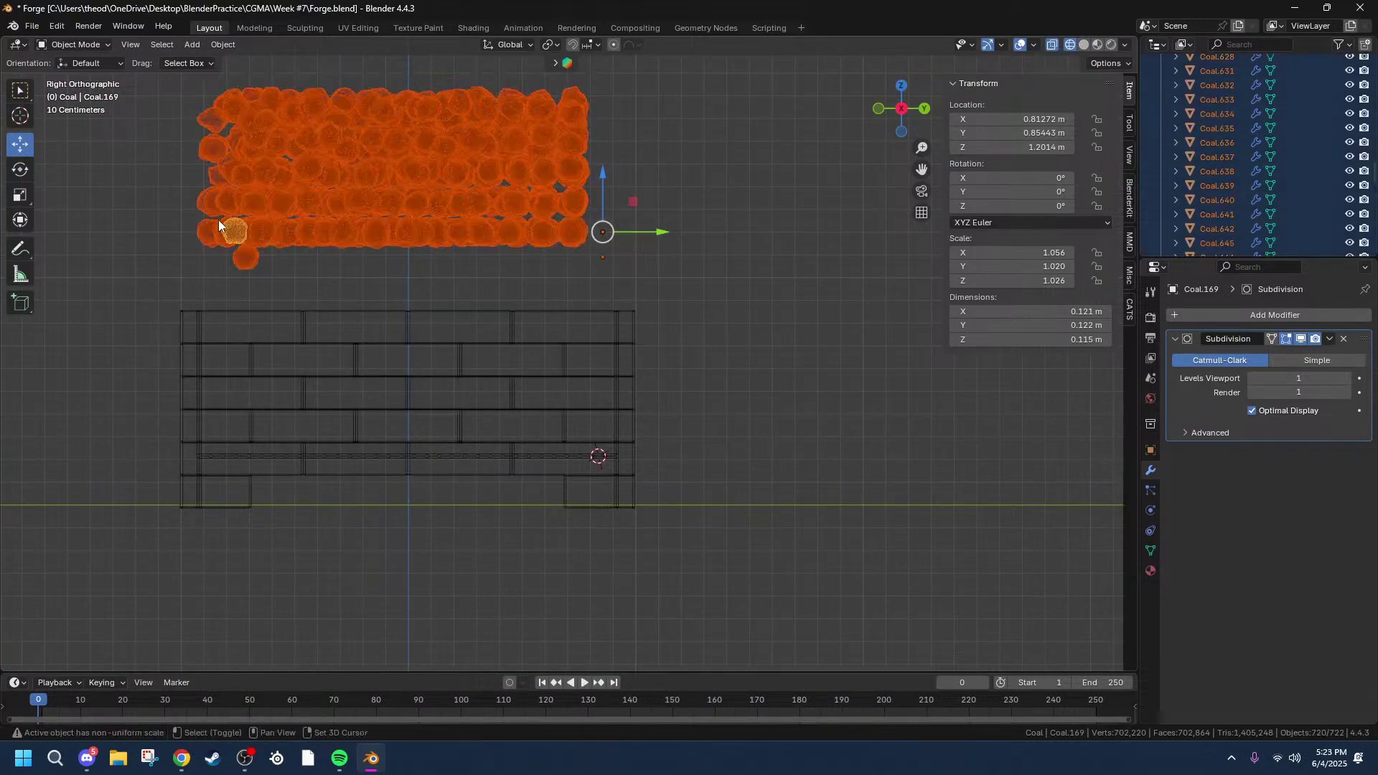
shift+click(247, 261)
shift+click(246, 262)
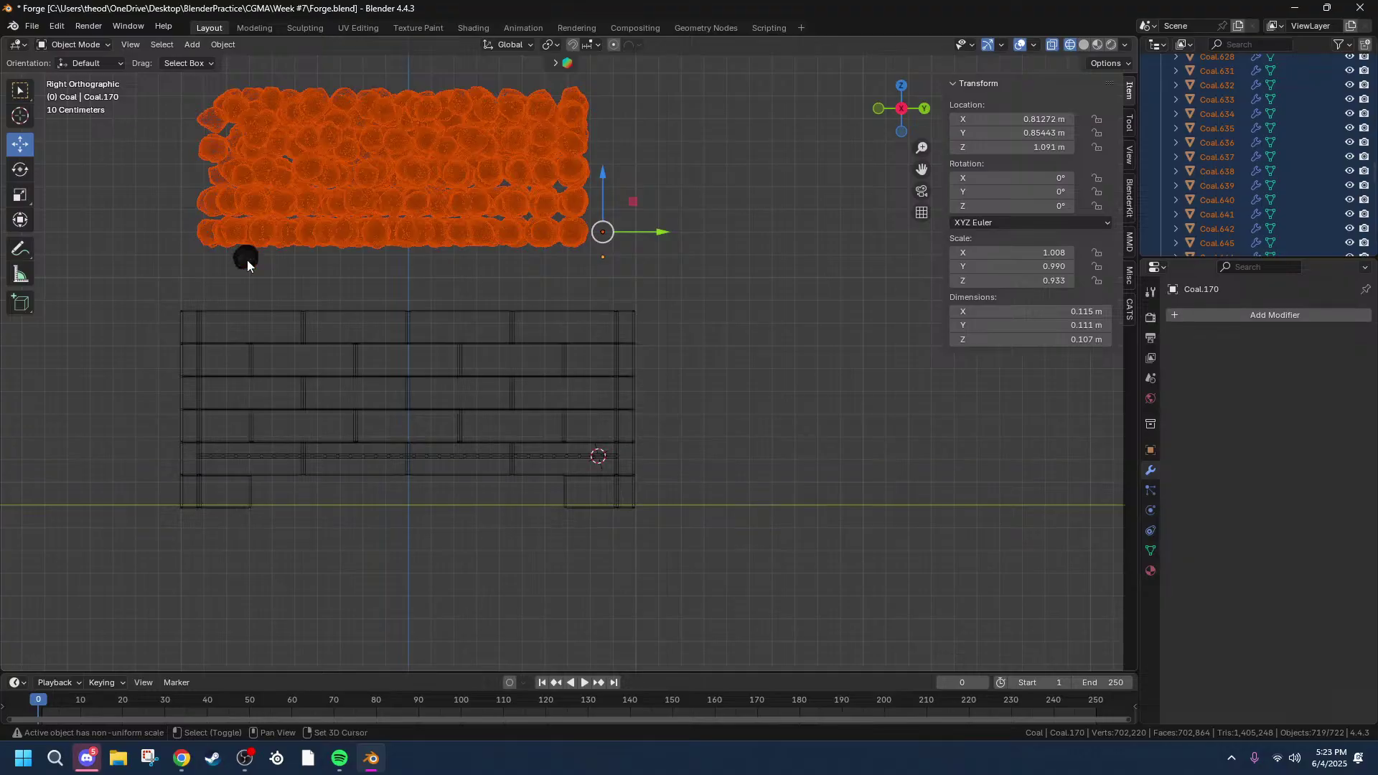
scroll(543, 170, up, 3)
middle_drag(575, 148, 538, 153)
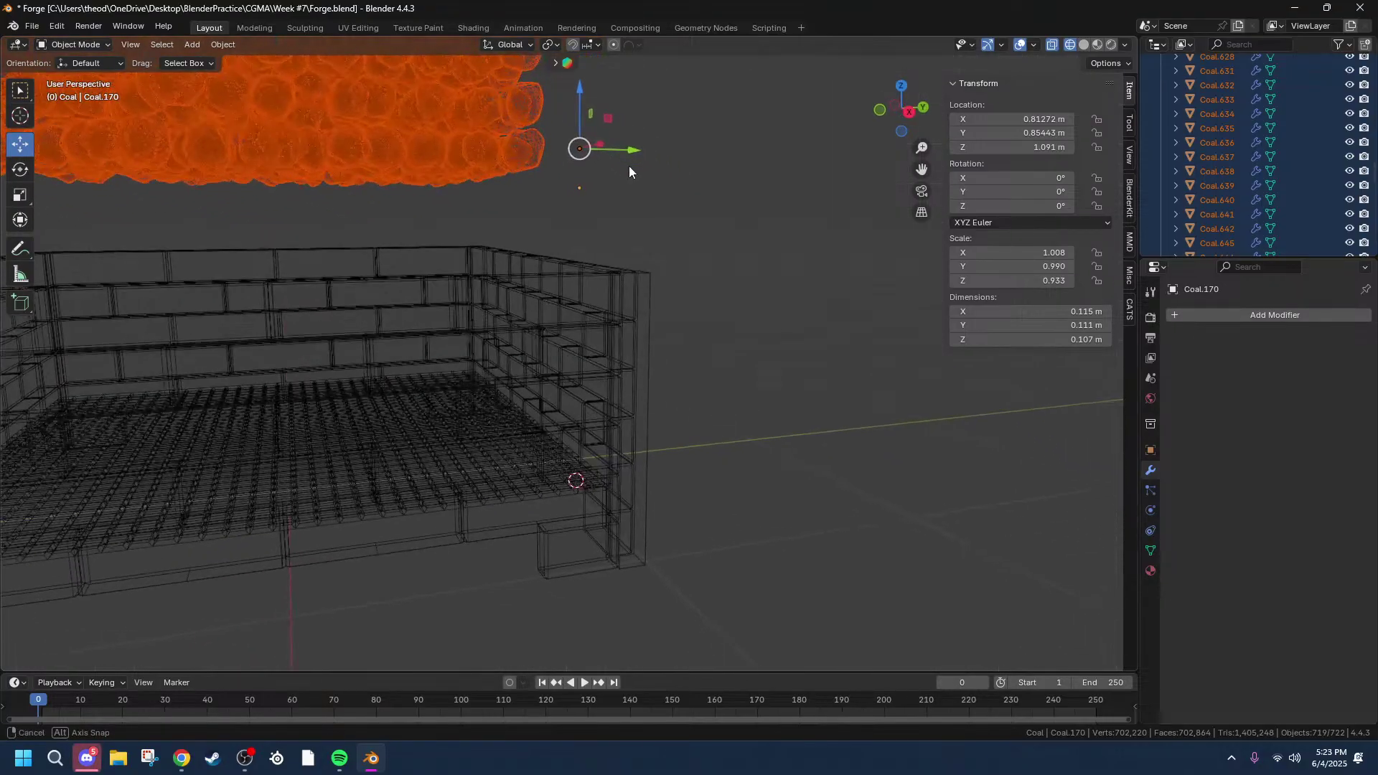
shift+click(538, 149)
middle_drag(653, 100, 574, 162)
scroll(1280, 182, up, 20)
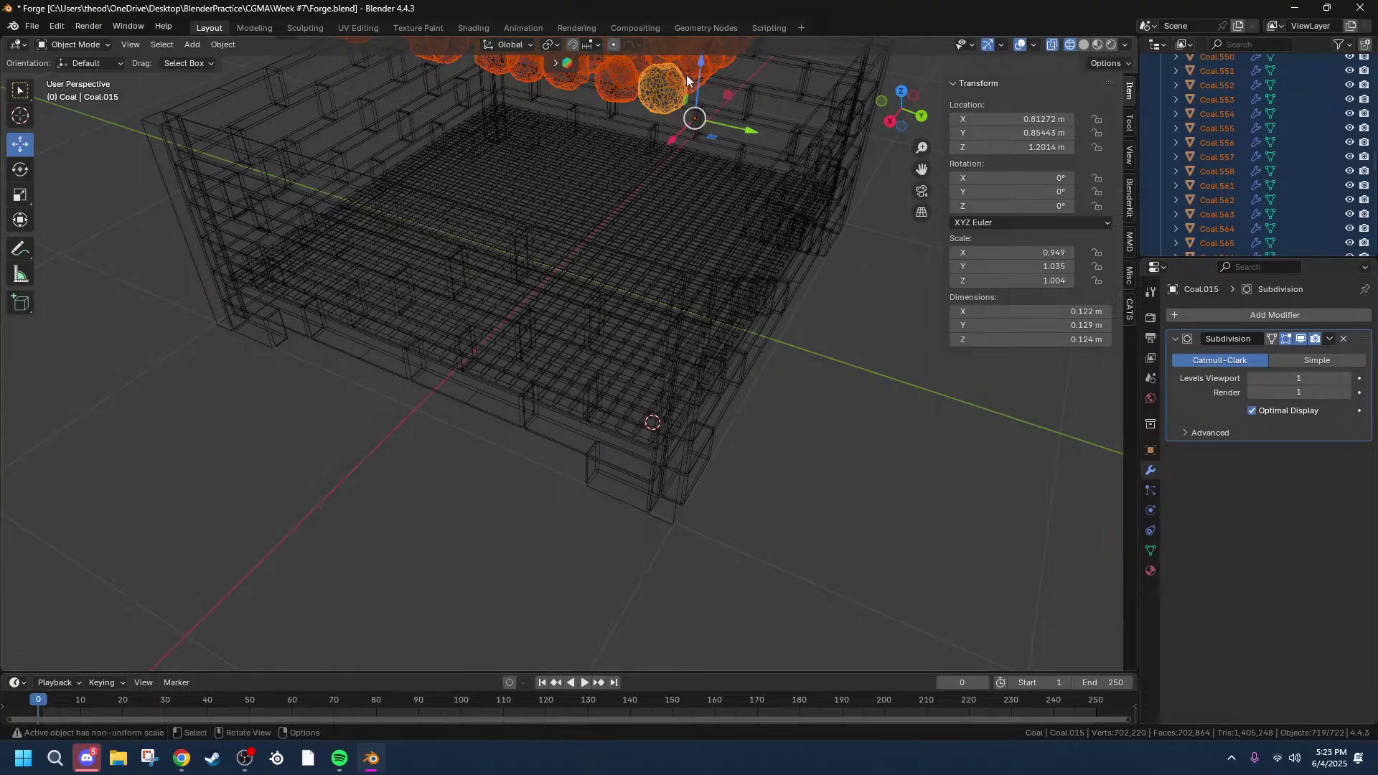
Step: Look through the object operations for a way to apply the Subdivision modifier on all selected coal lumps
click(224, 45)
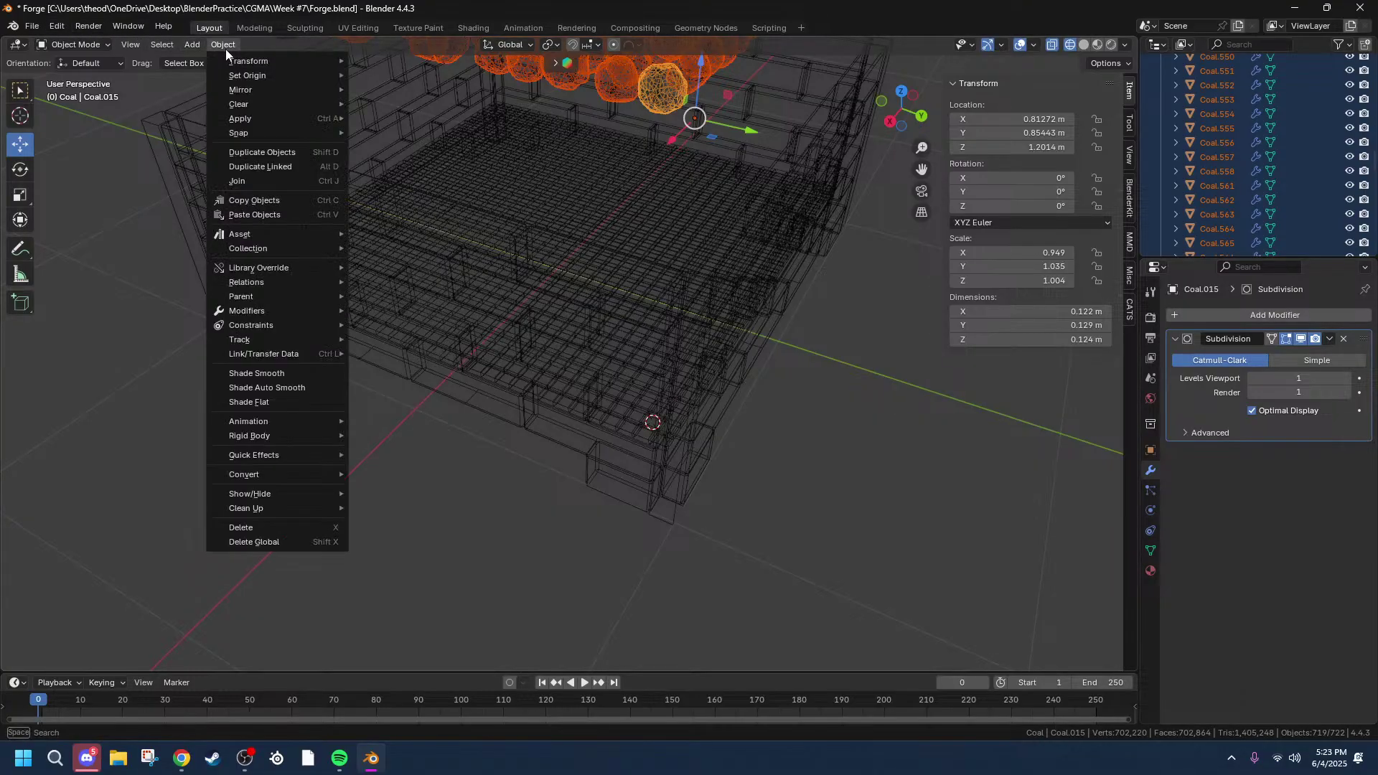
mouse_move(300, 117)
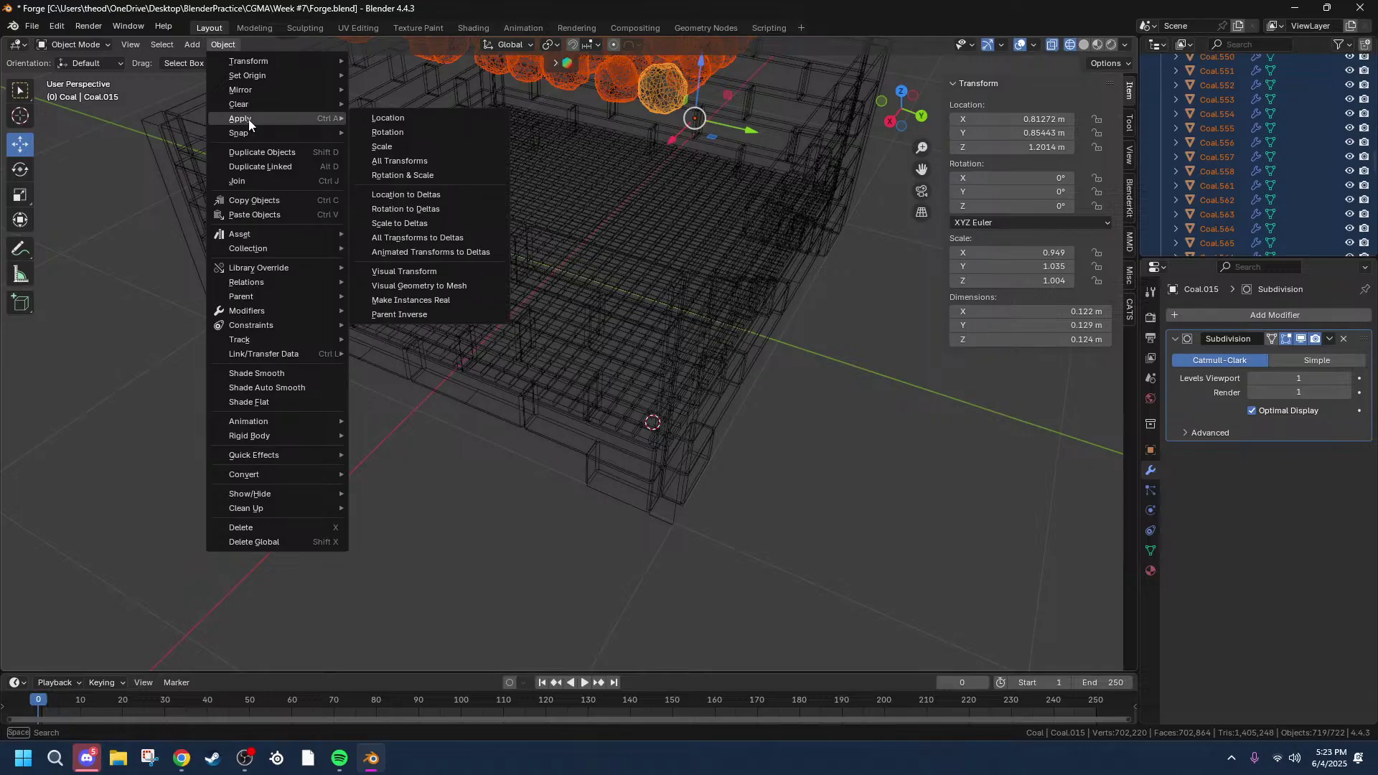
key(Escape)
key(alt+Tab)
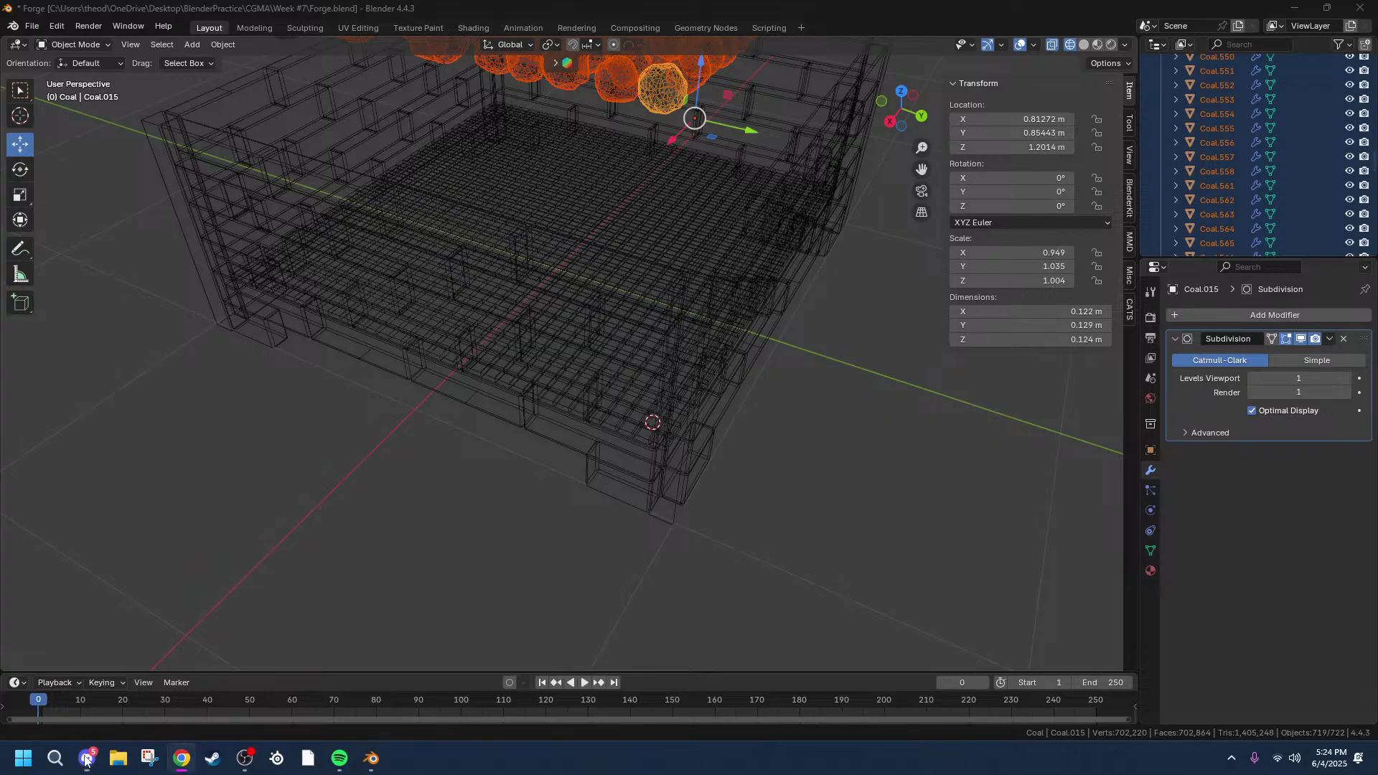
click(223, 44)
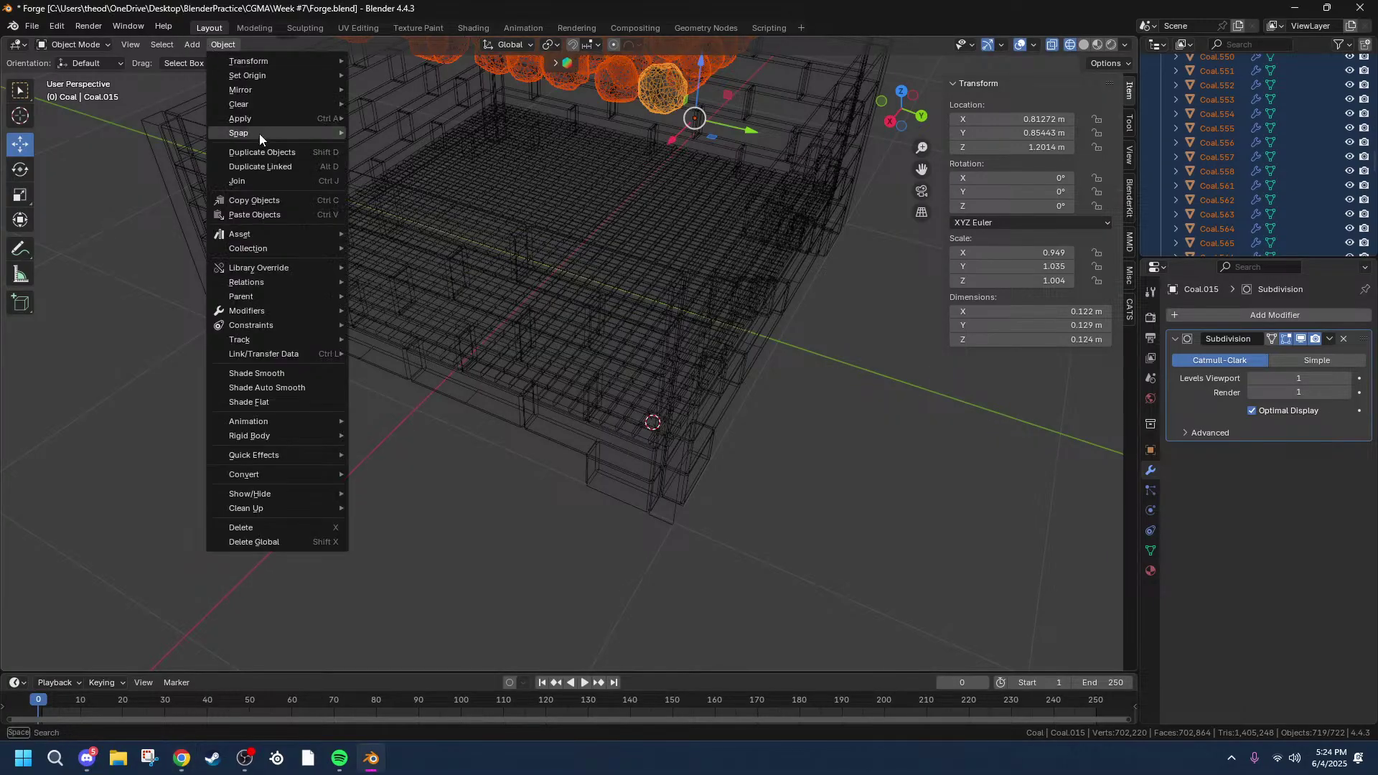
mouse_move(257, 129)
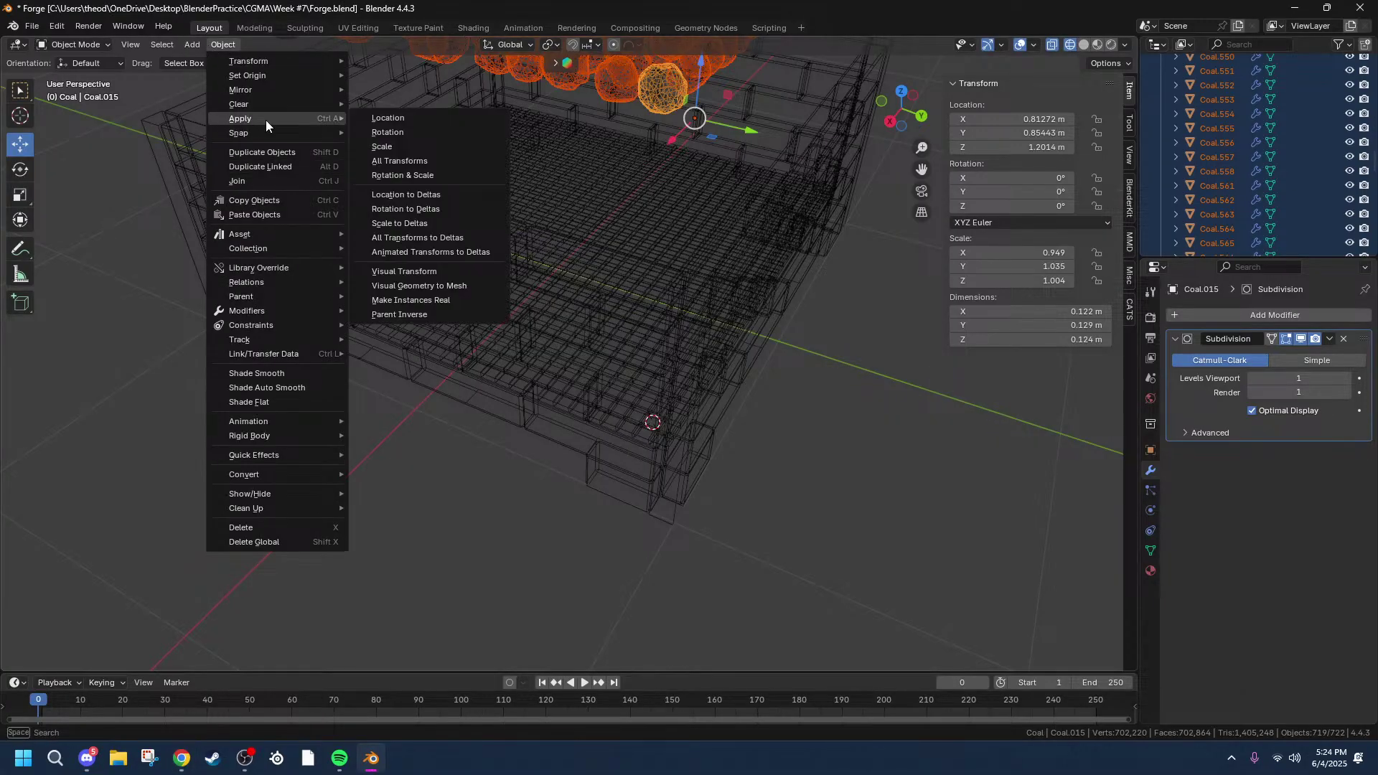
click(414, 150)
click(222, 45)
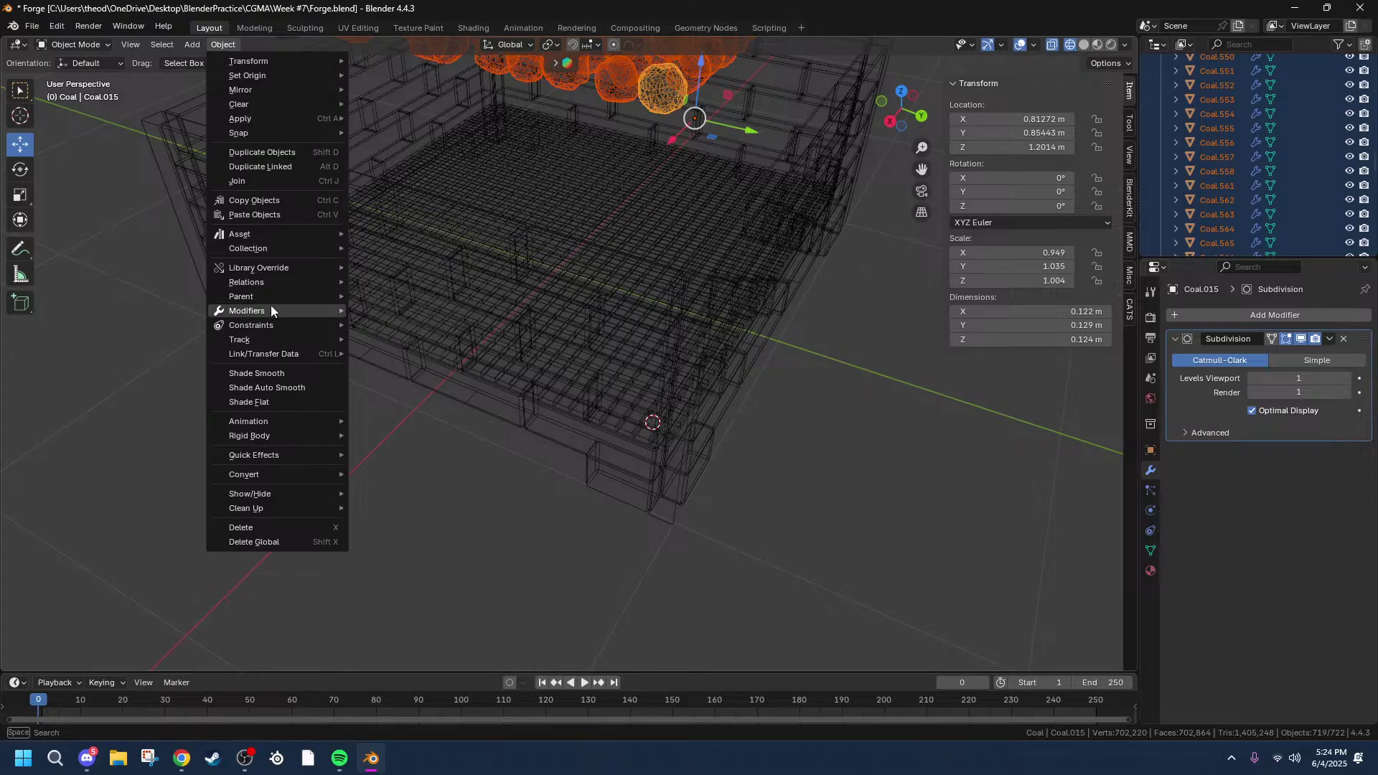
mouse_move(264, 268)
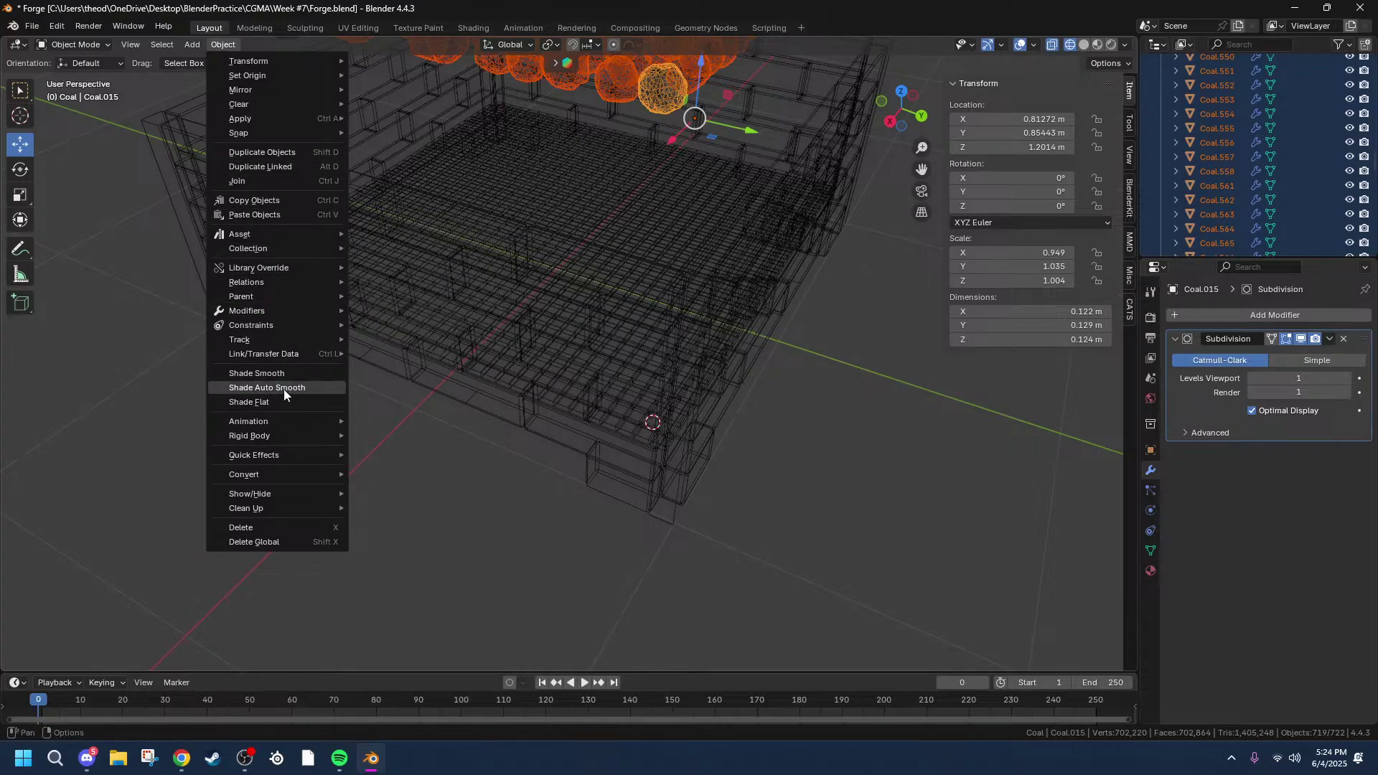
mouse_move(290, 421)
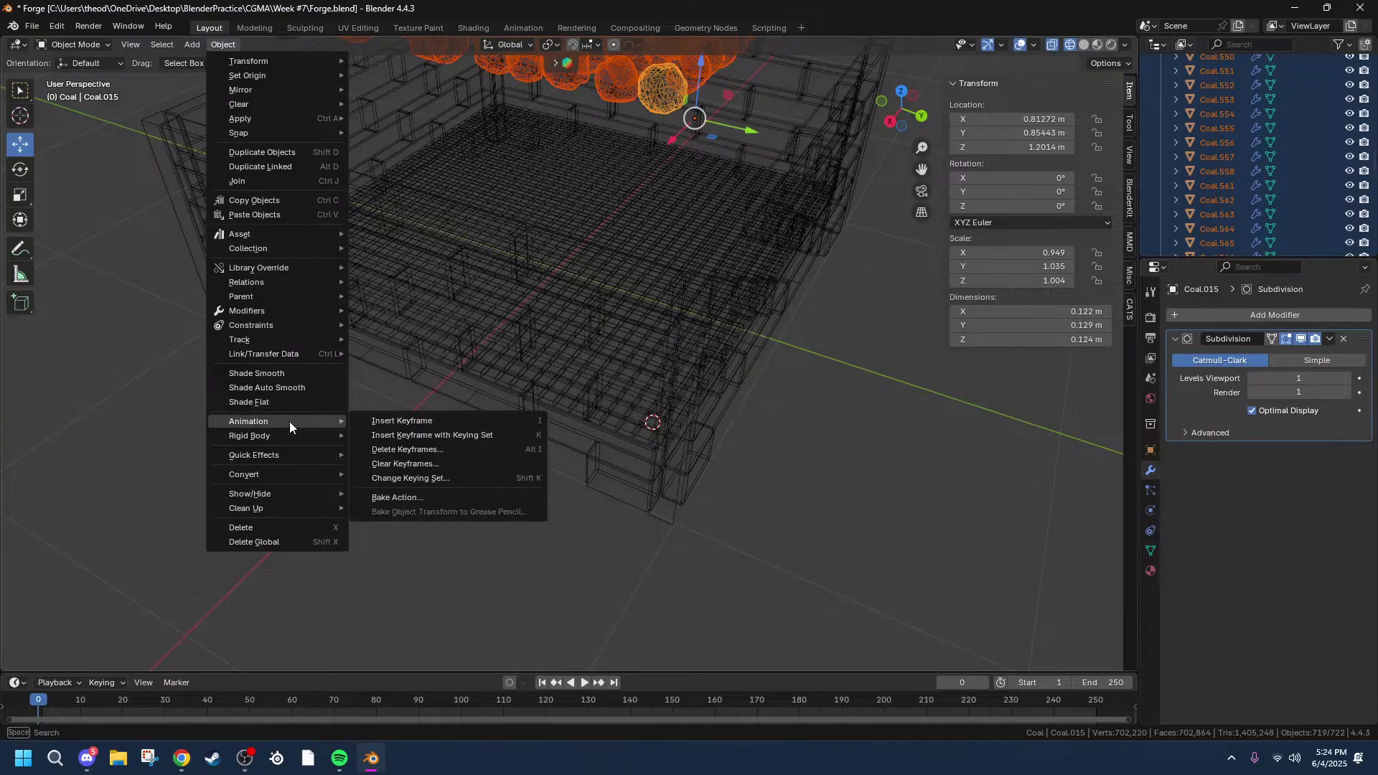
mouse_move(271, 478)
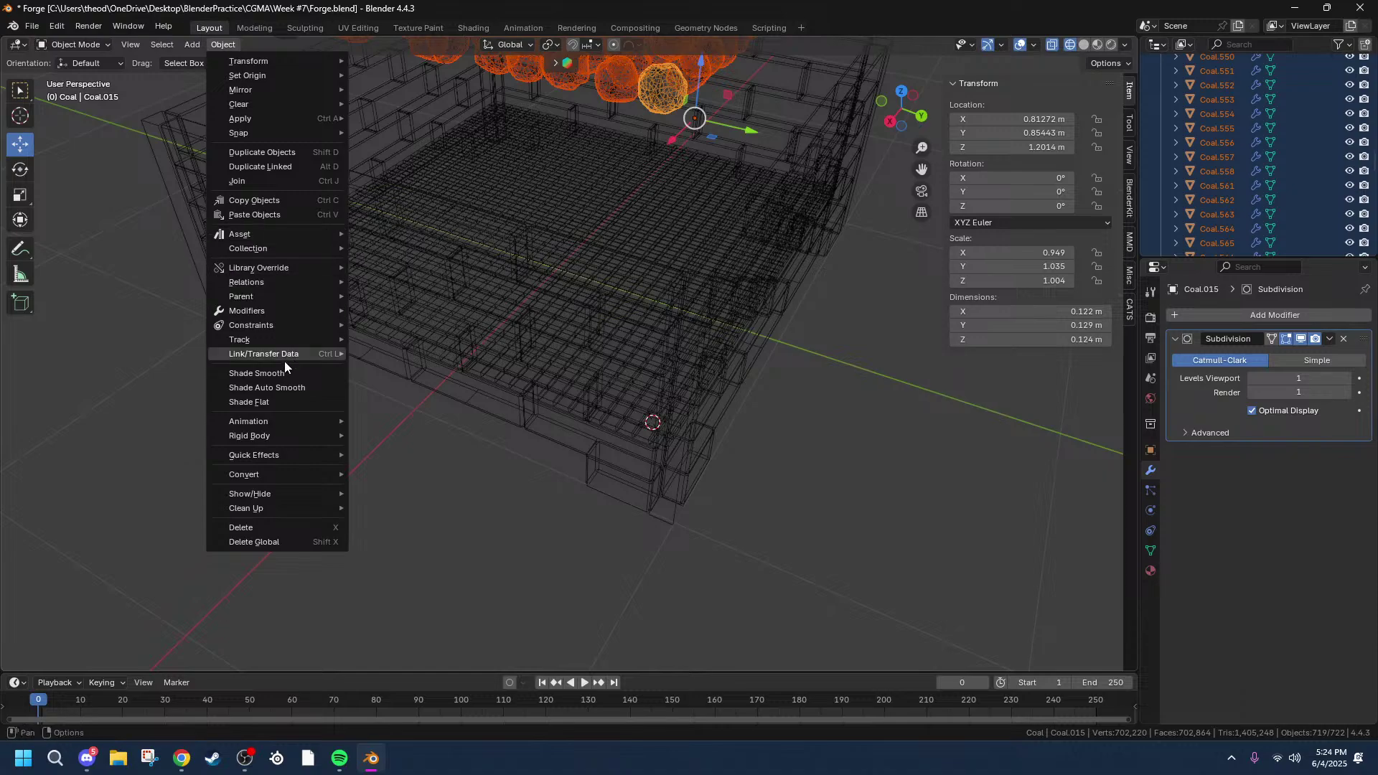
mouse_move(285, 358)
mouse_move(268, 310)
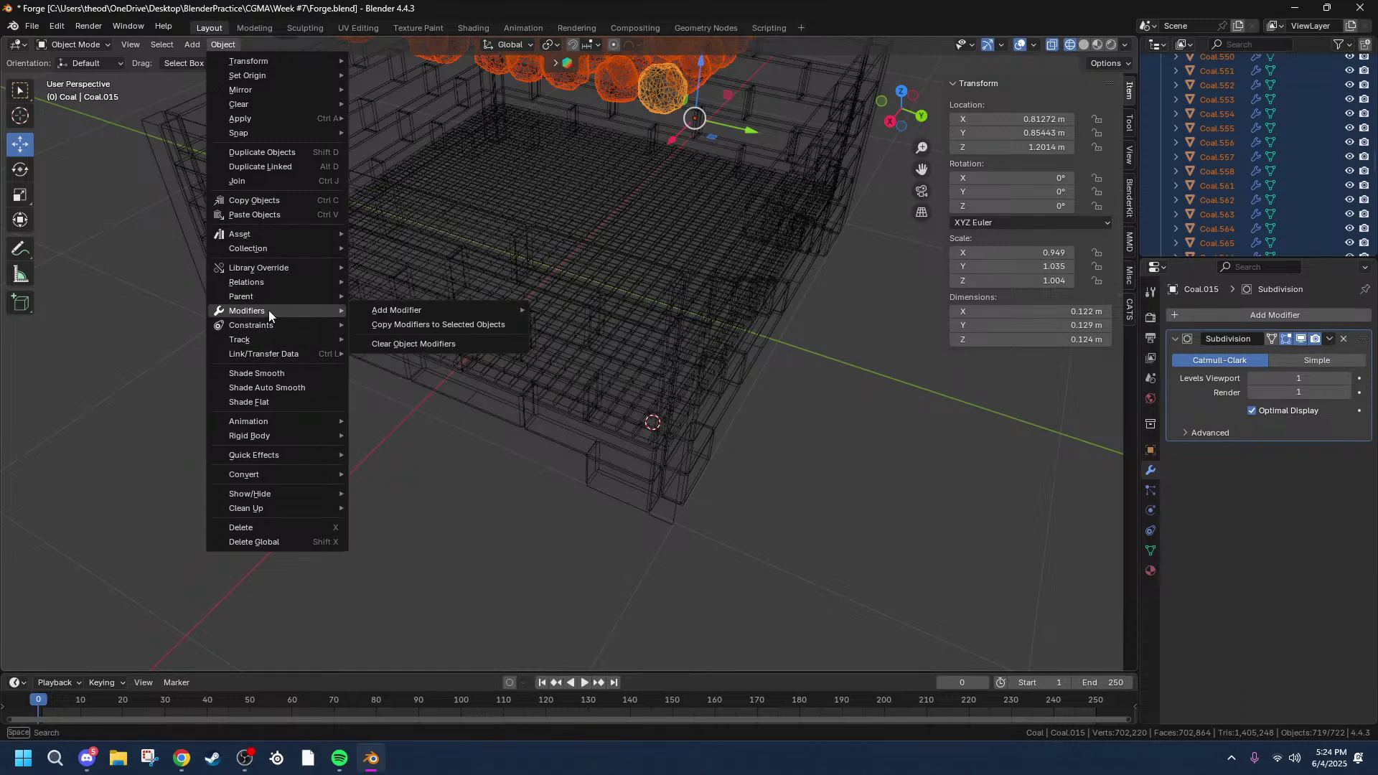
mouse_move(449, 308)
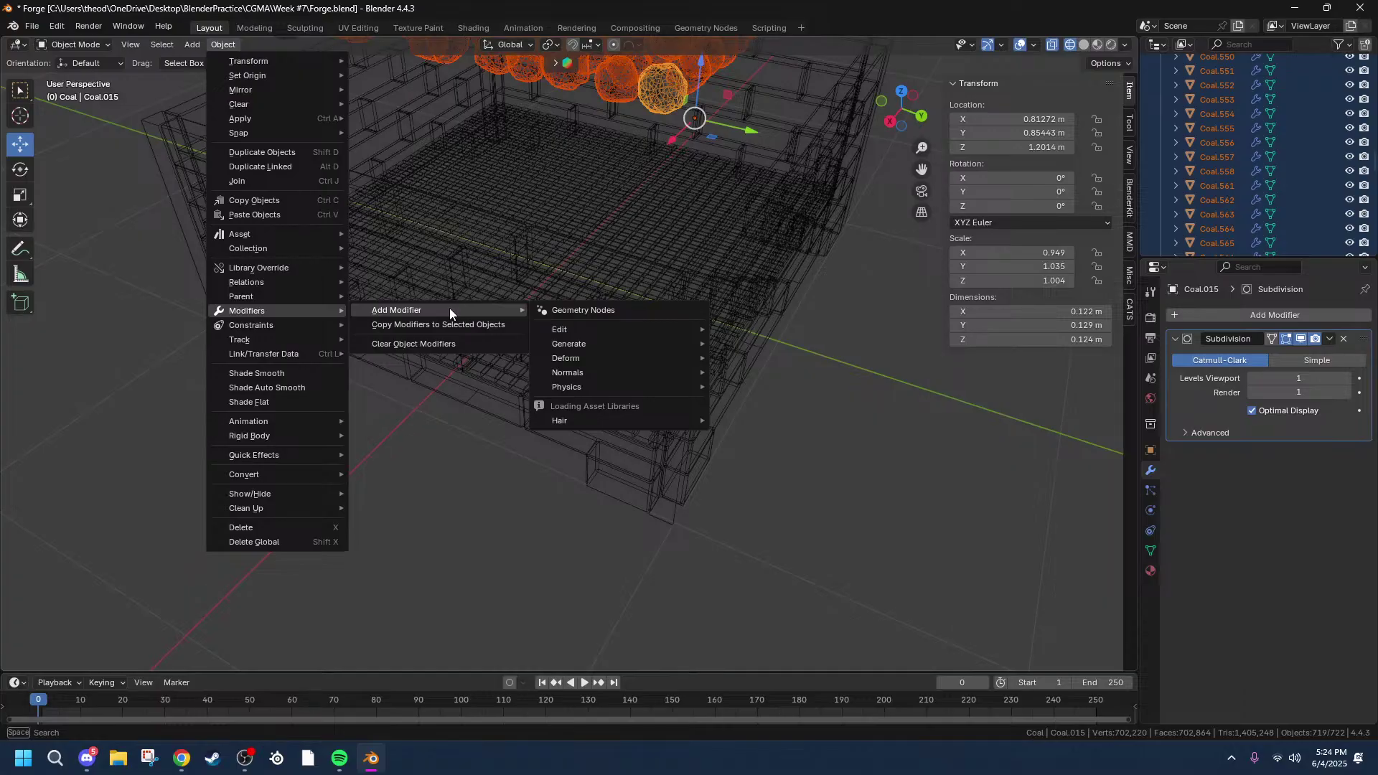
key(Escape)
Step: Undo the selection changes back to all coal lumps selected with the lowered lump as the active object
middle_drag(600, 212, 809, 201)
scroll(809, 201, down, 3)
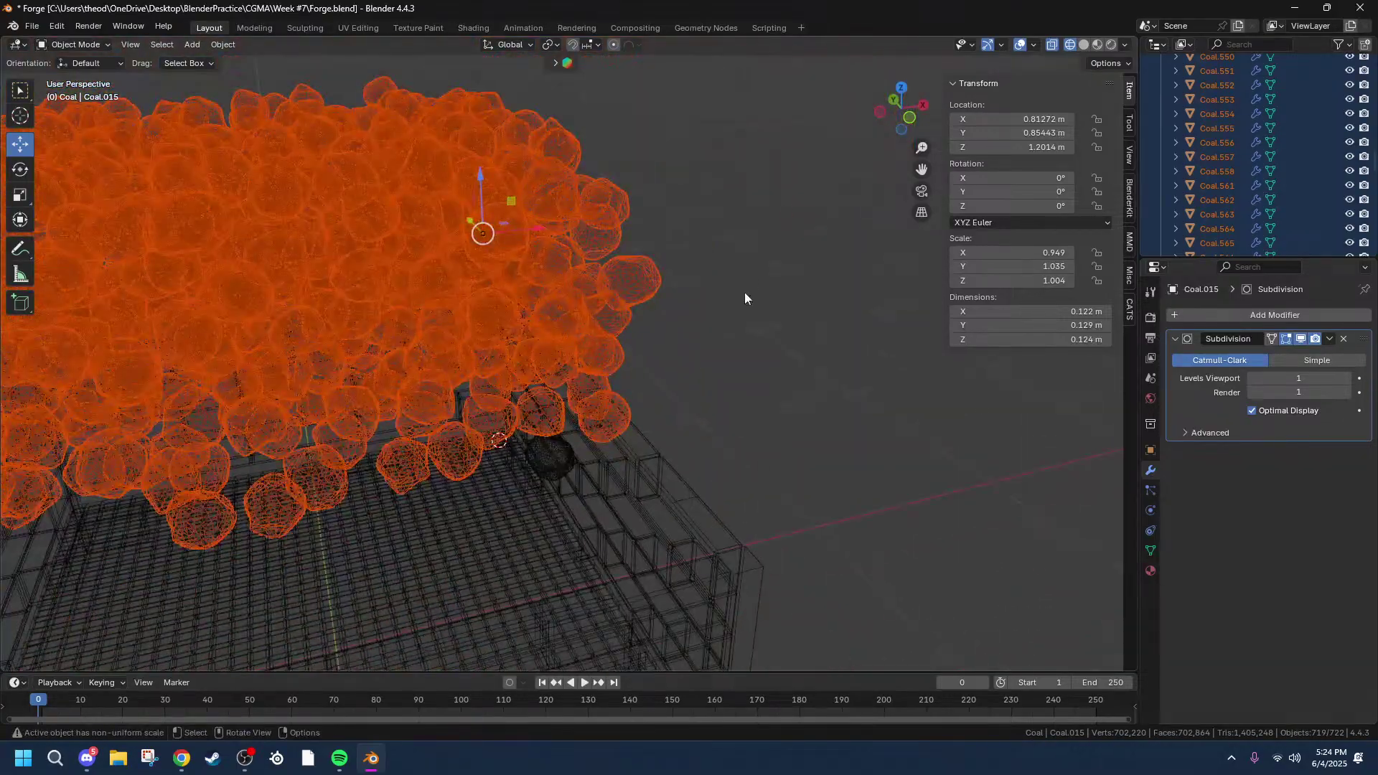
scroll(727, 283, up, 4)
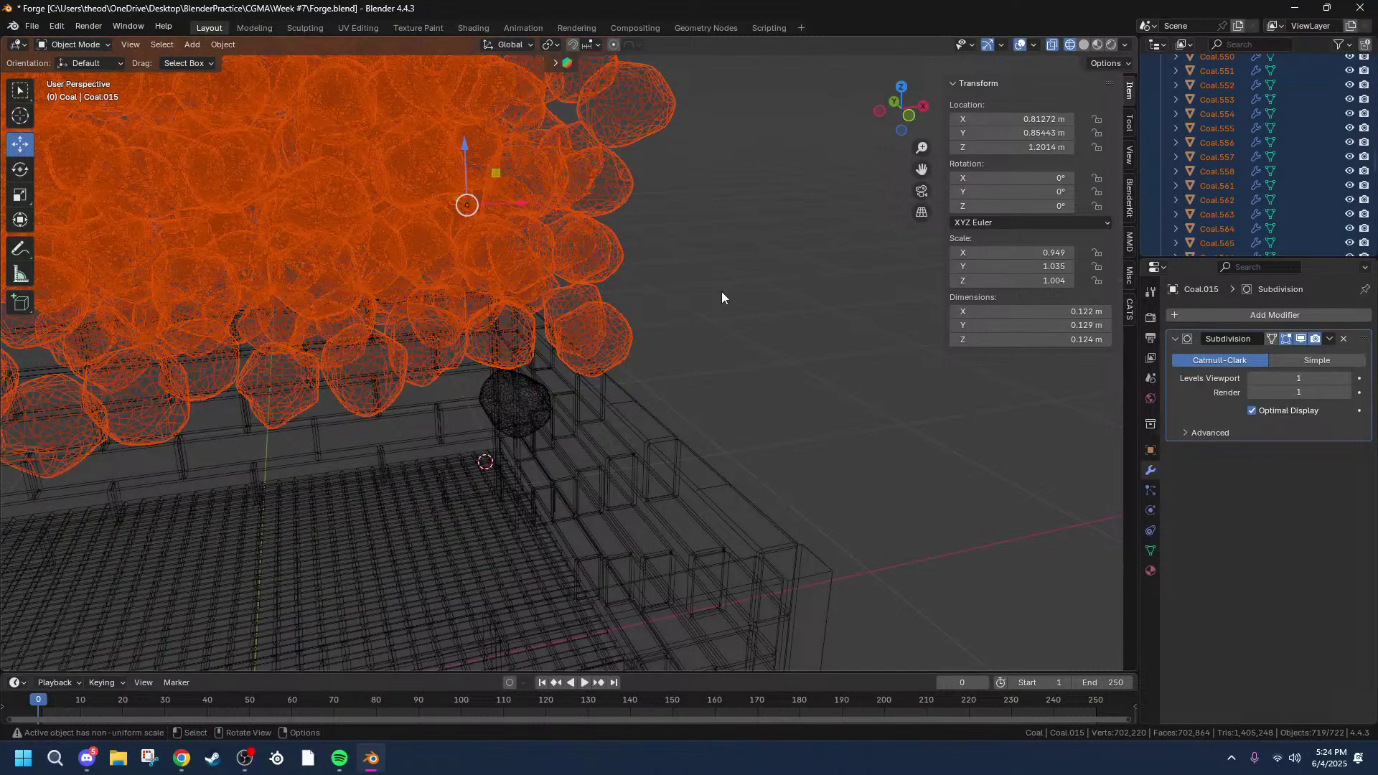
key(ctrl+z)
key(ctrl+z)
key(ctrl+z)
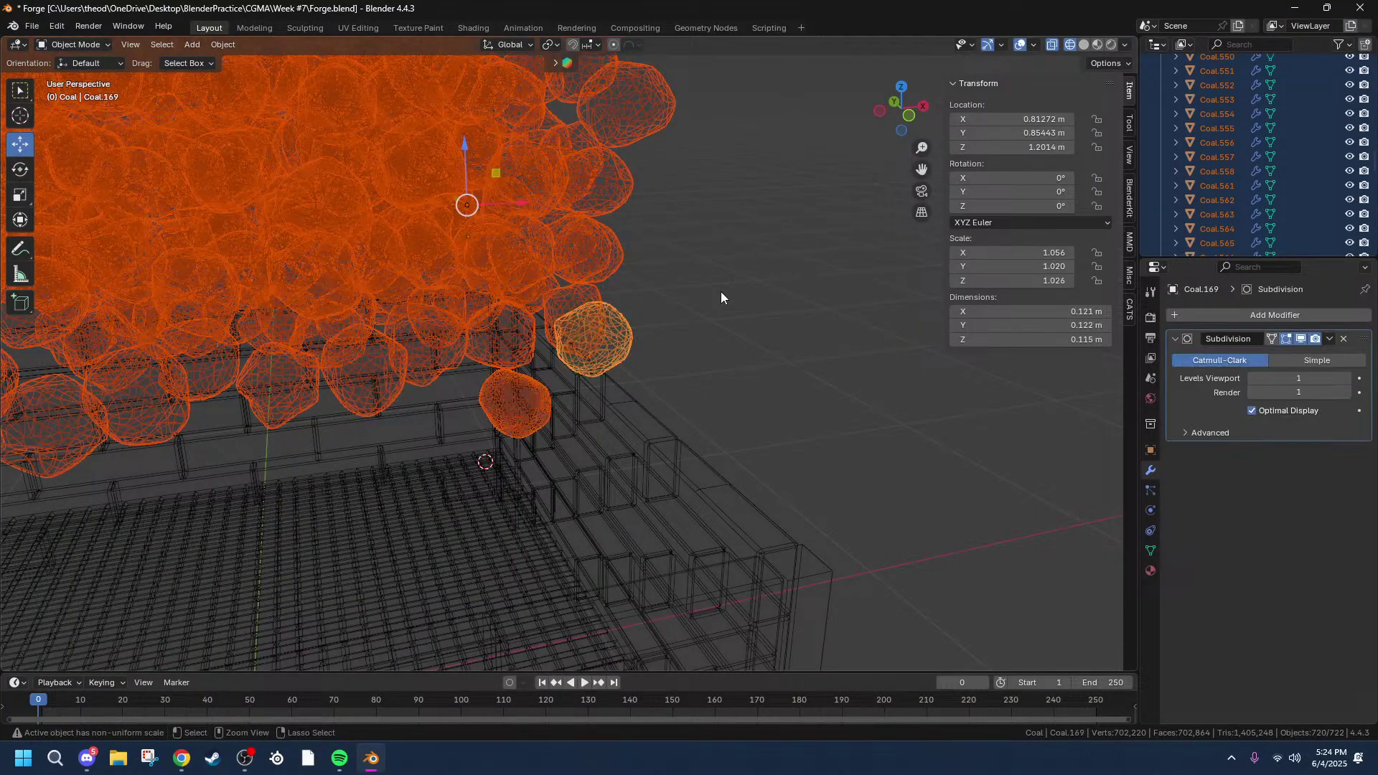
key(ctrl+z)
middle_drag(702, 299, 587, 273)
key(ctrl+z)
key(ctrl+z)
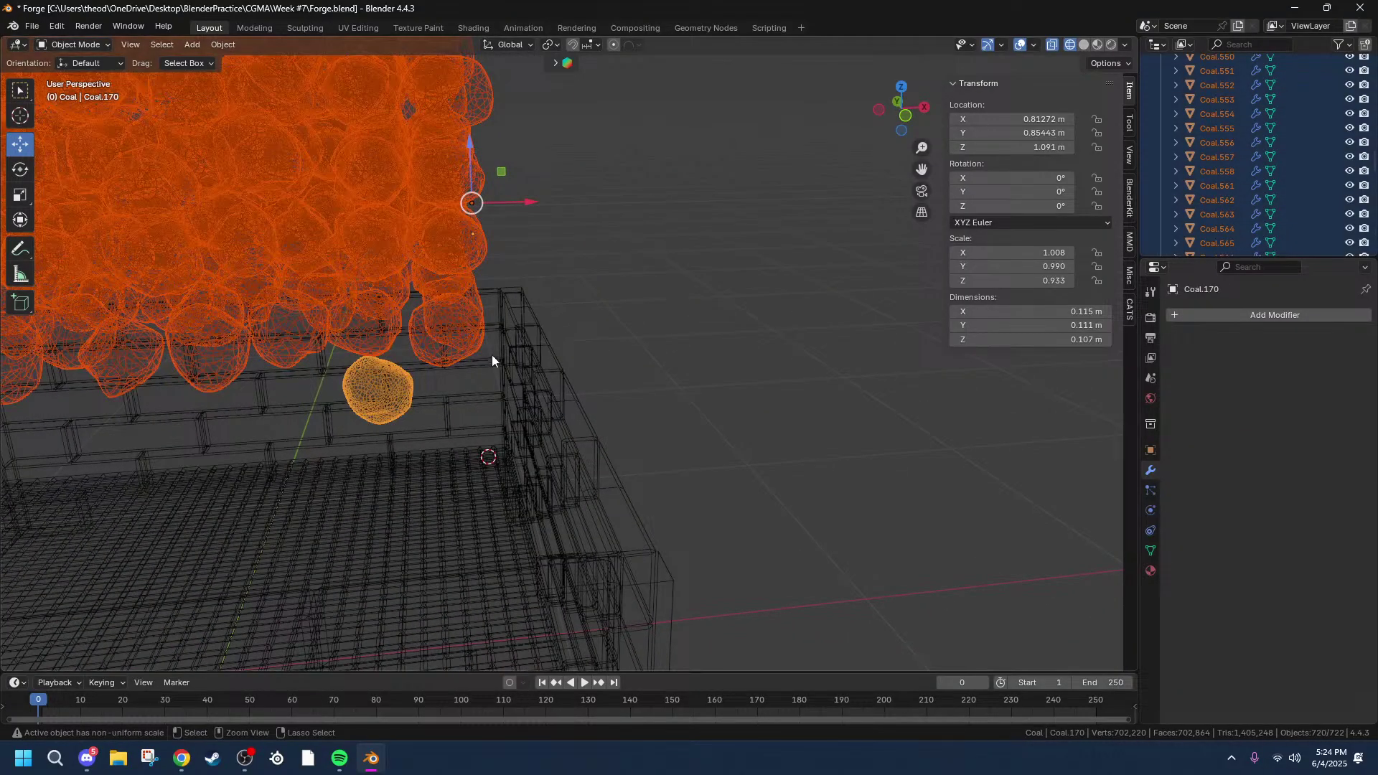
Step: Check the neighbouring corner lump's modifiers, and undo the applying and copying of the lowered lump's Subdivision modifier
click(438, 337)
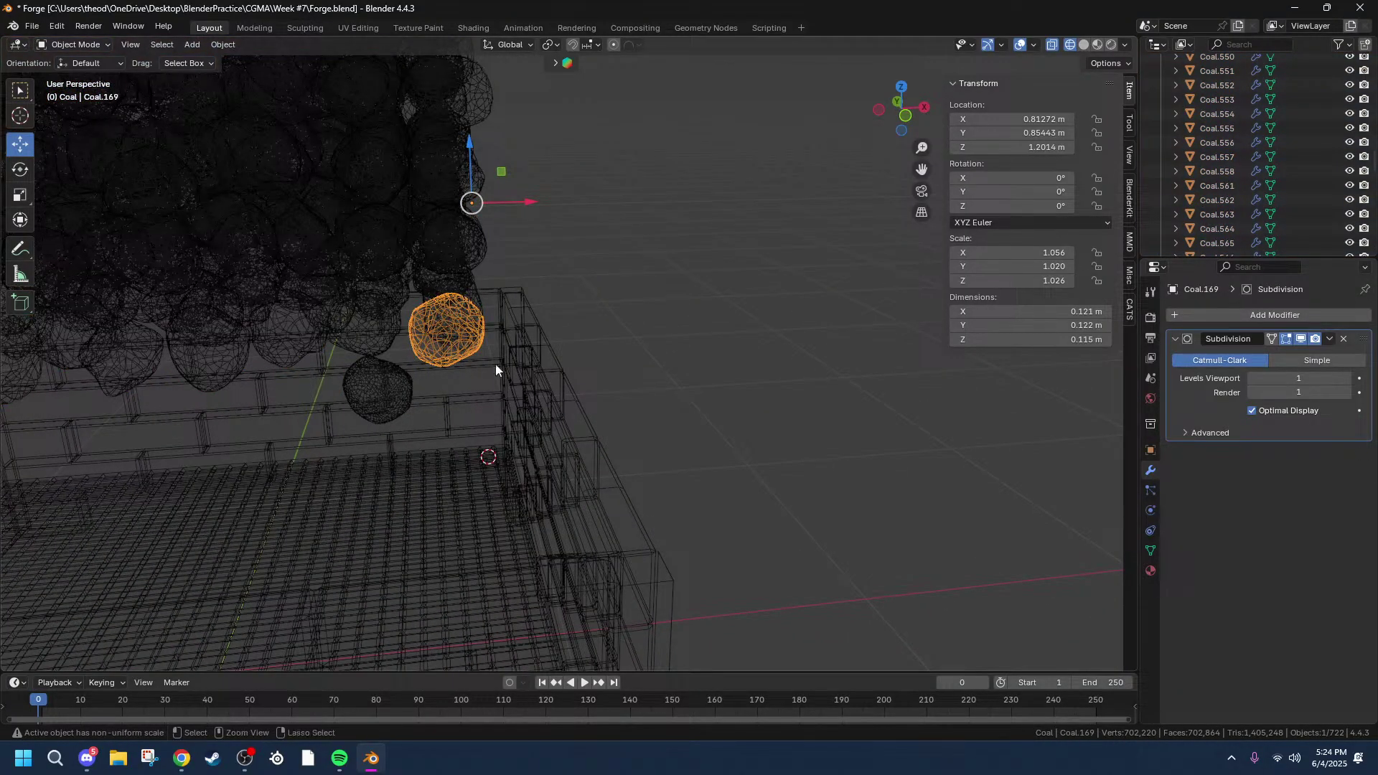
key(ctrl+z)
key(ctrl+1)
key(ctrl+z)
scroll(328, 315, up, 1)
middle_drag(328, 314, 387, 326)
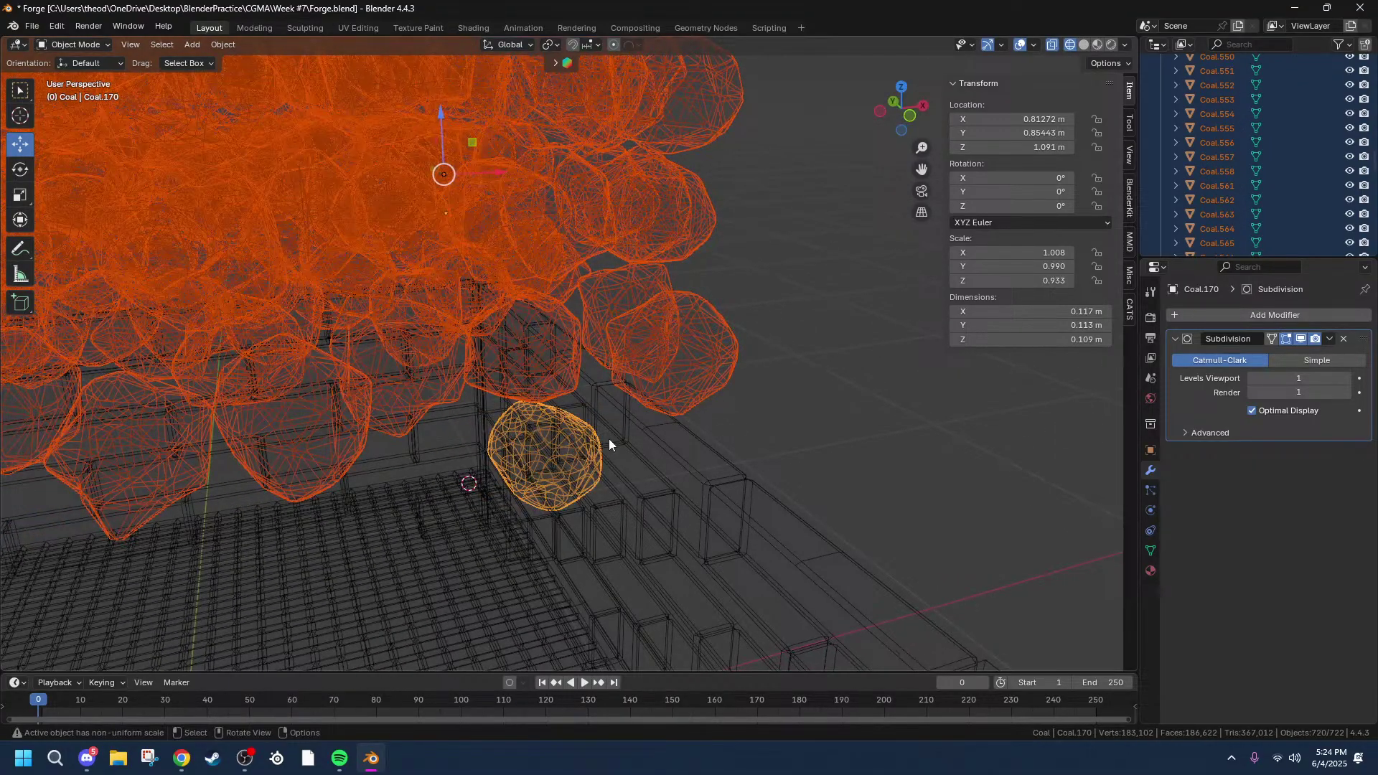
Step: Try applying the Subdivision modifier on the lowered coal lump alone, and discard the modifier from that lump
key(Tab)
key(Tab)
click(566, 447)
click(1329, 340)
click(1284, 359)
key(ctrl+z)
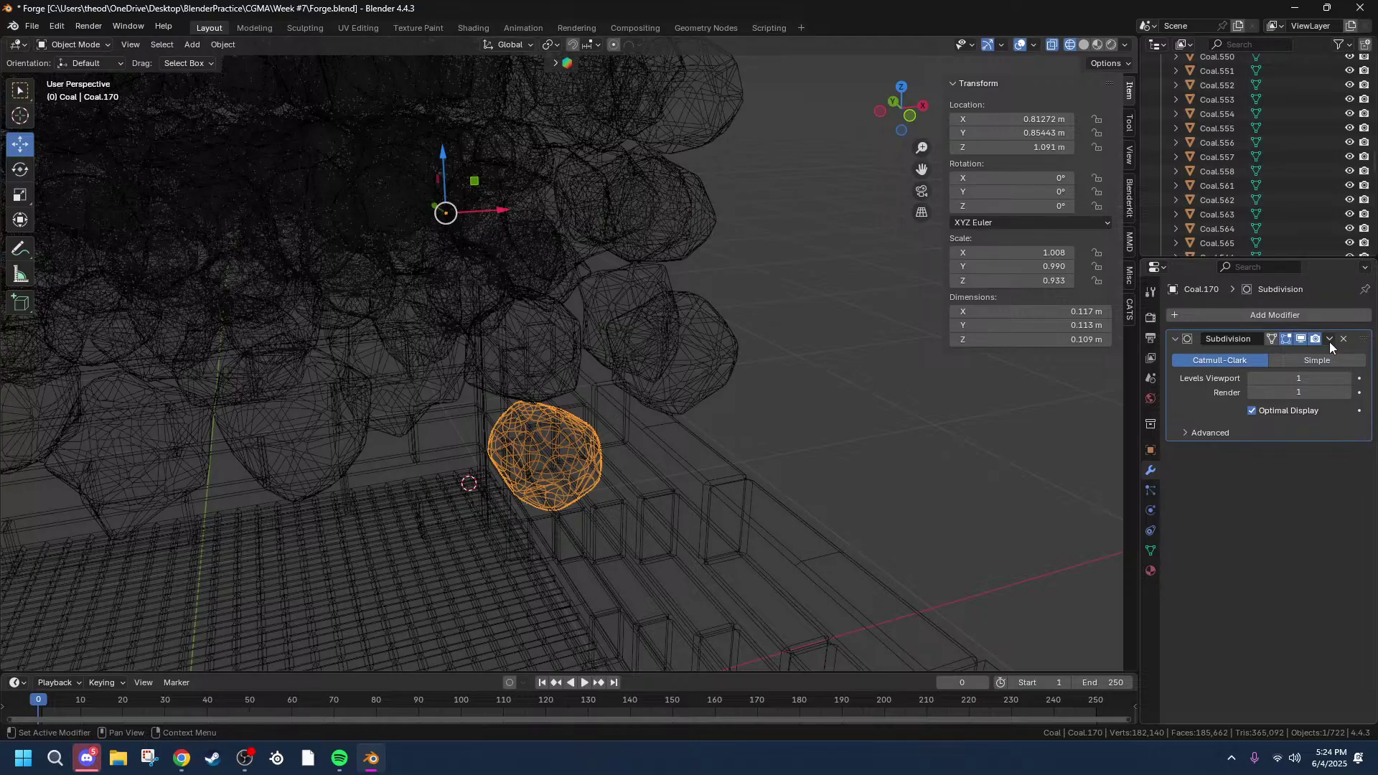
key(ctrl+a)
Step: Inspect the corner coal lump's mesh in Edit Mode and return the viewport to solid shading
click(709, 362)
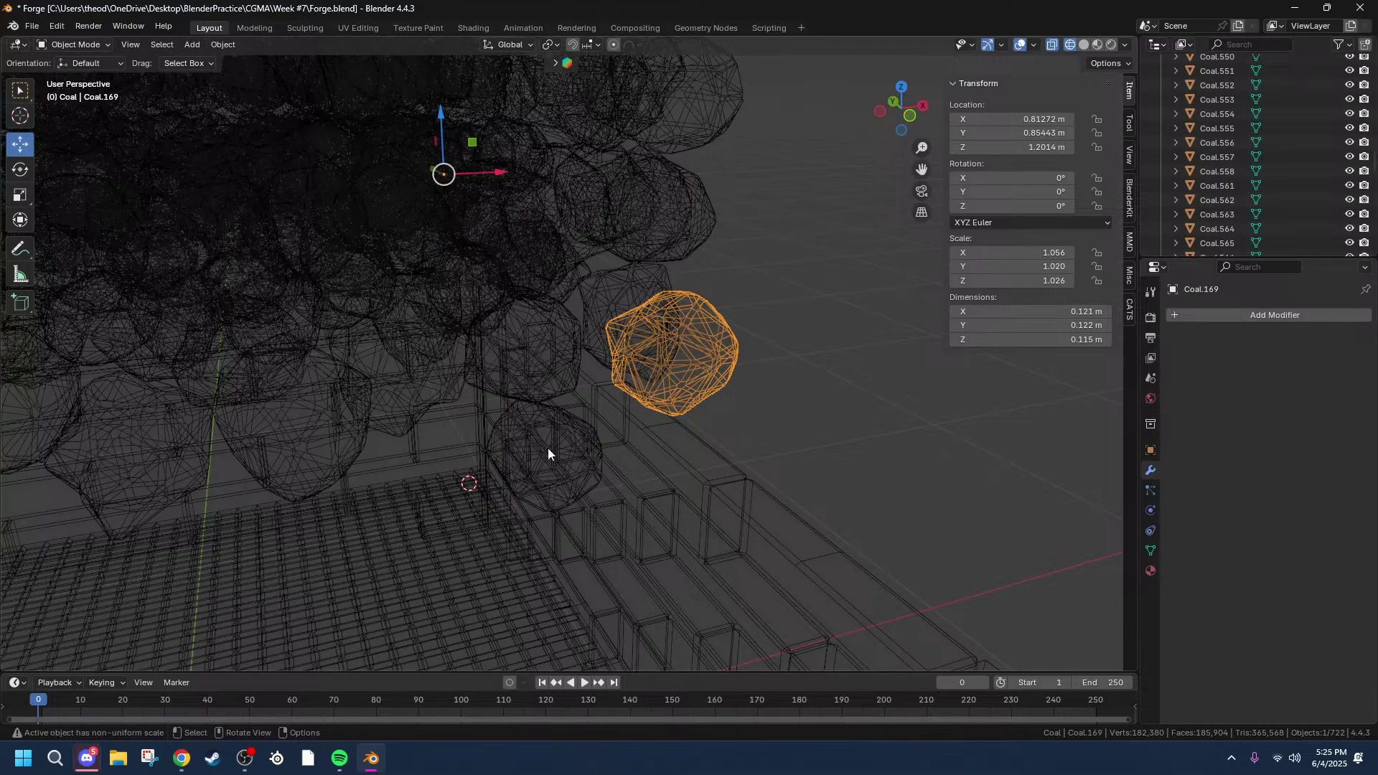
key(Tab)
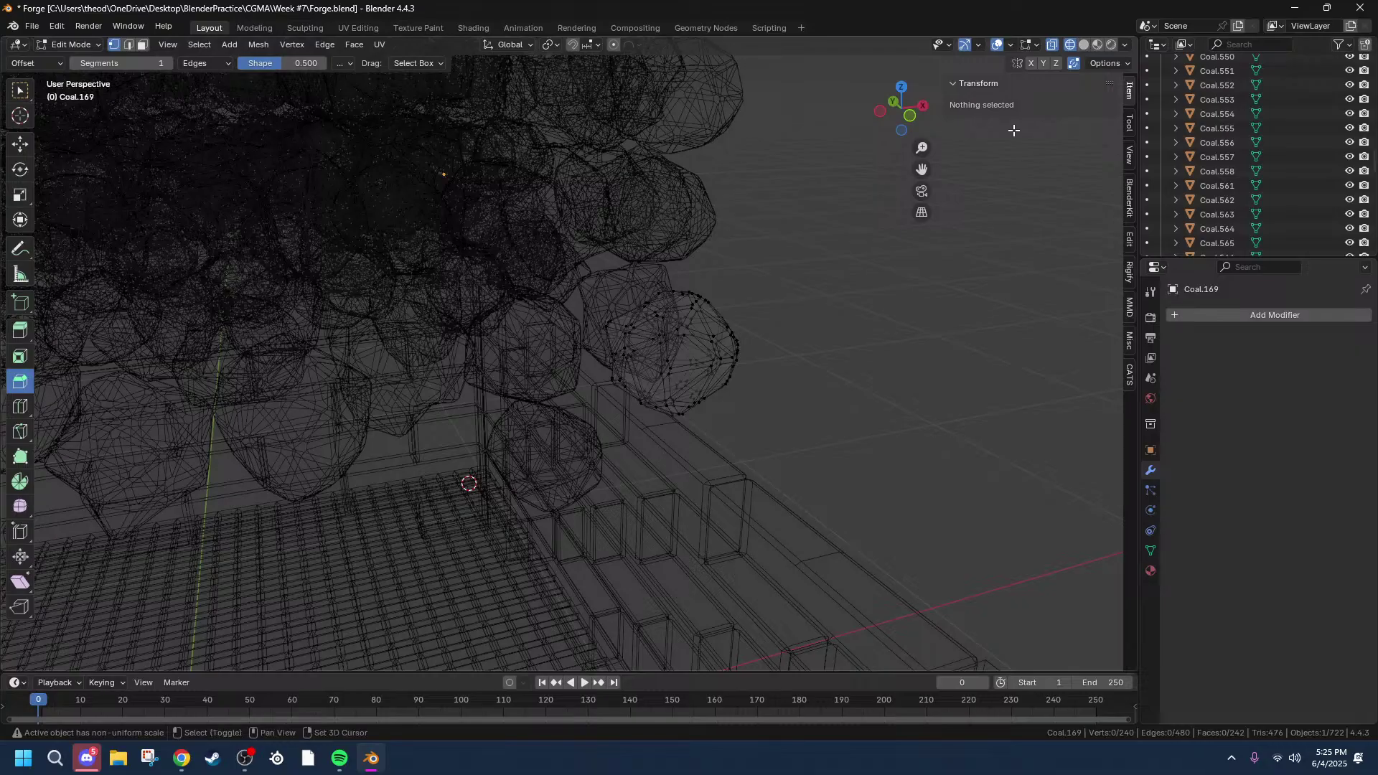
key(shift+z)
mouse_move(829, 239)
middle_down()
mouse_move(807, 302)
mouse_move(812, 290)
middle_up()
key(Tab)
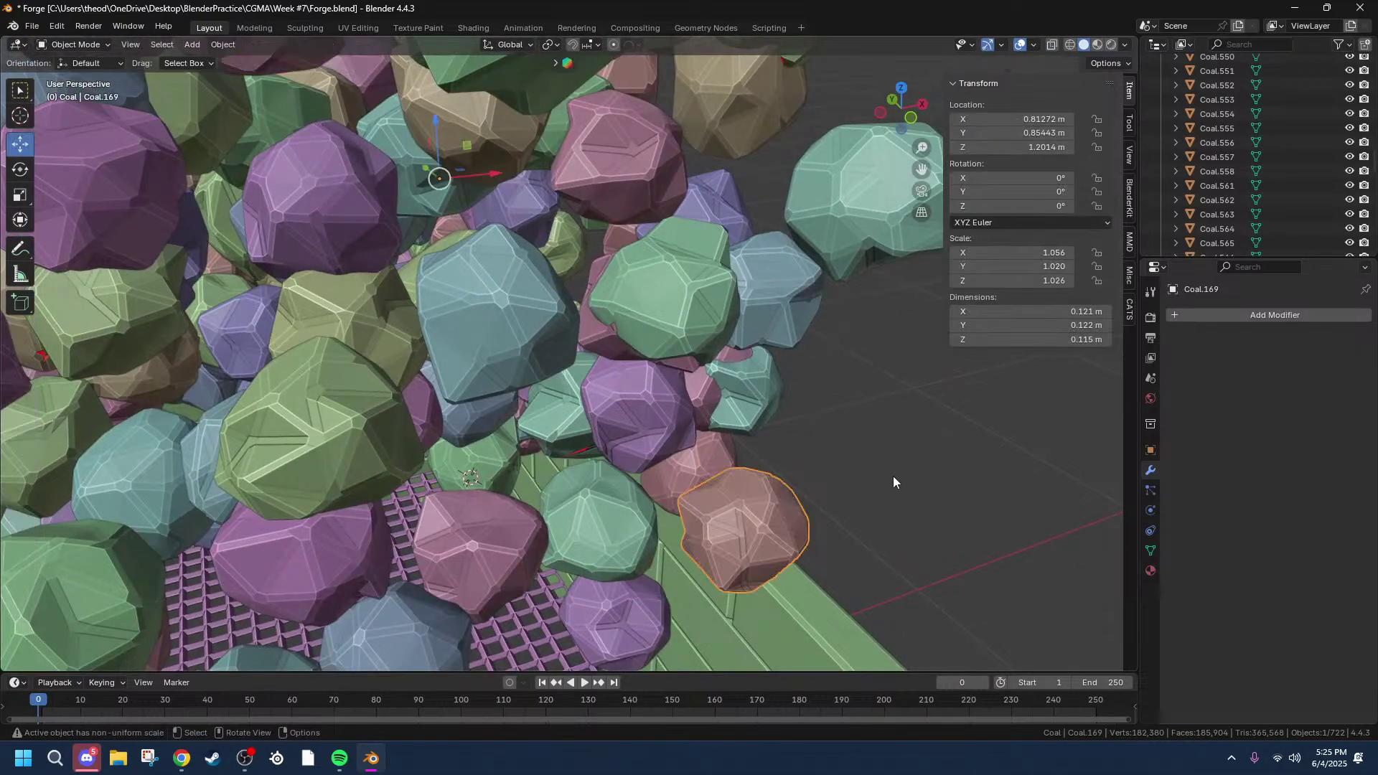
Step: Select the lowered coal lump and examine from above and the side how the coal pile fits over the smelter
scroll(893, 476, down, 7)
middle_drag(864, 480, 690, 452)
middle_drag(686, 424, 664, 417)
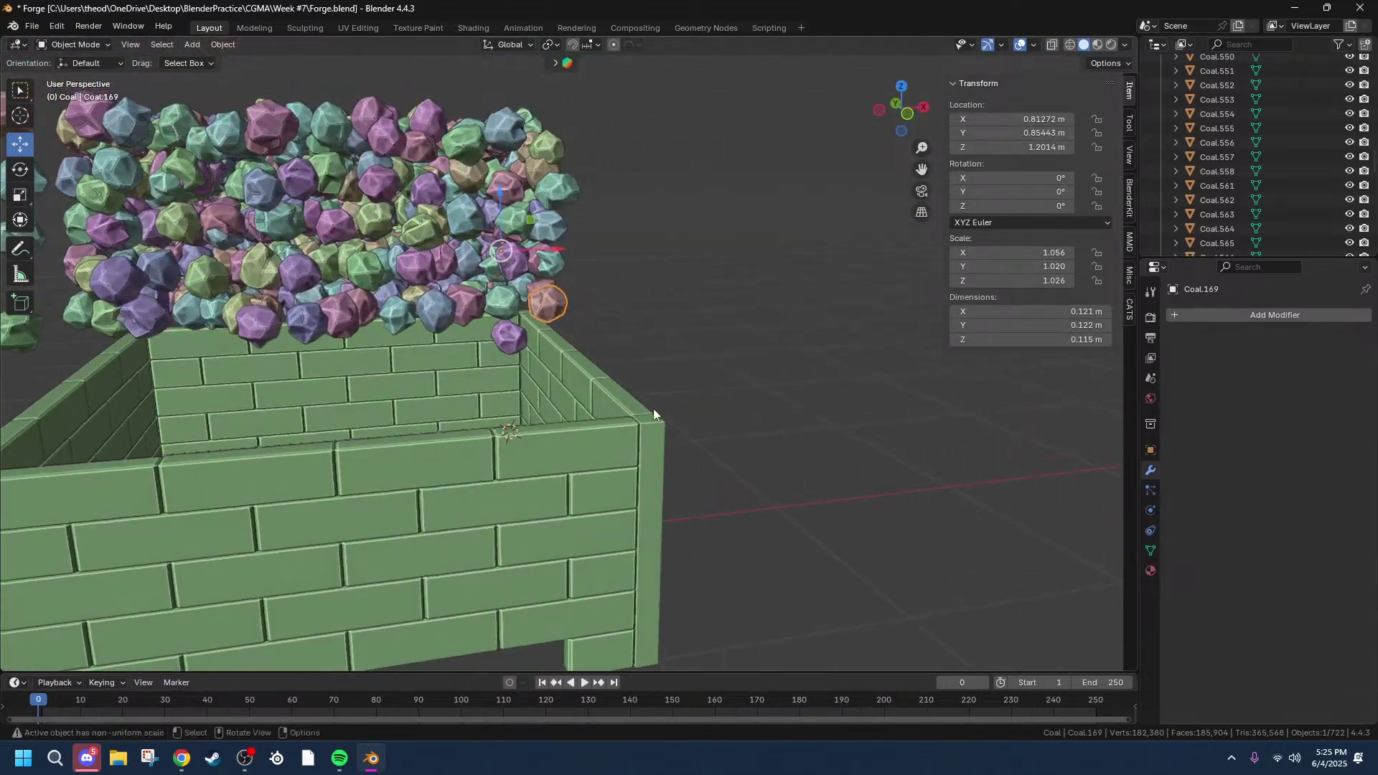
click(510, 343)
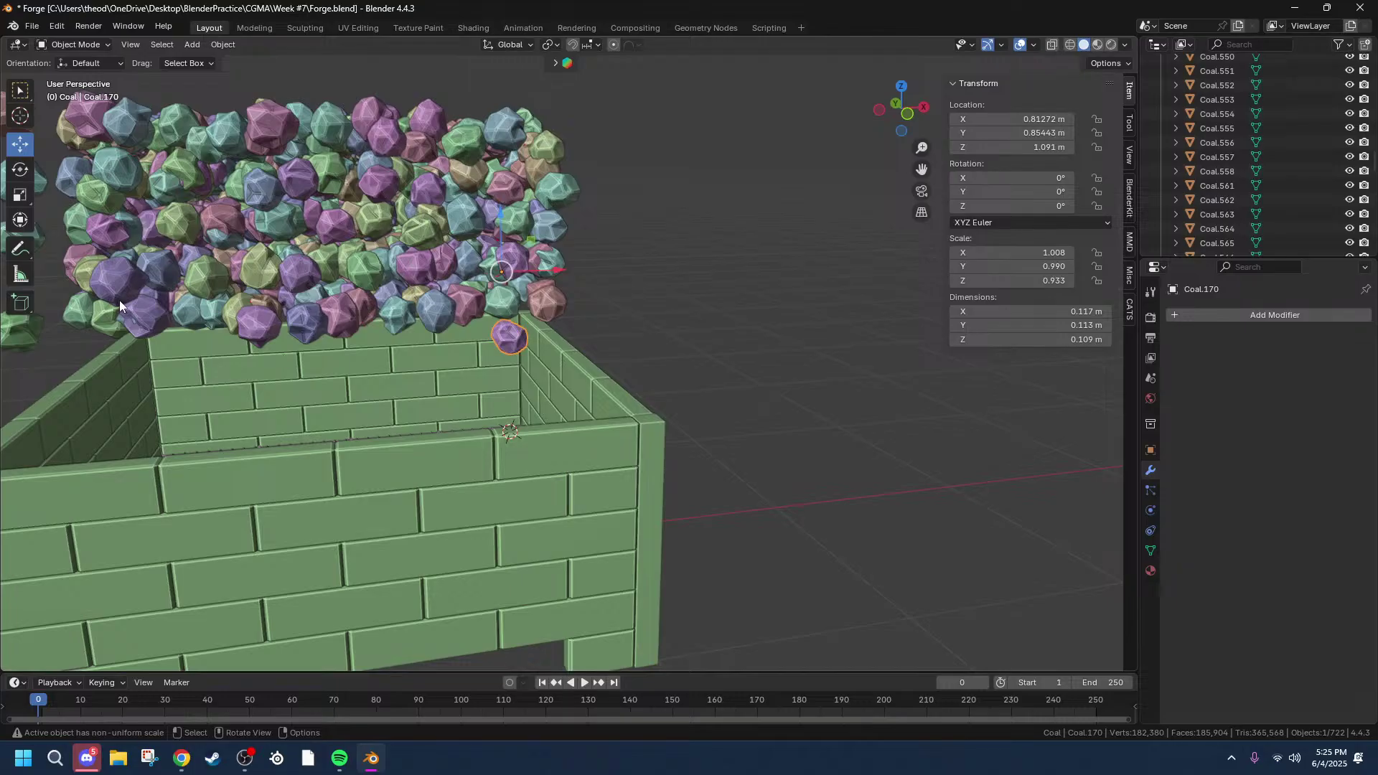
middle_drag(229, 366, 838, 129)
click(905, 104)
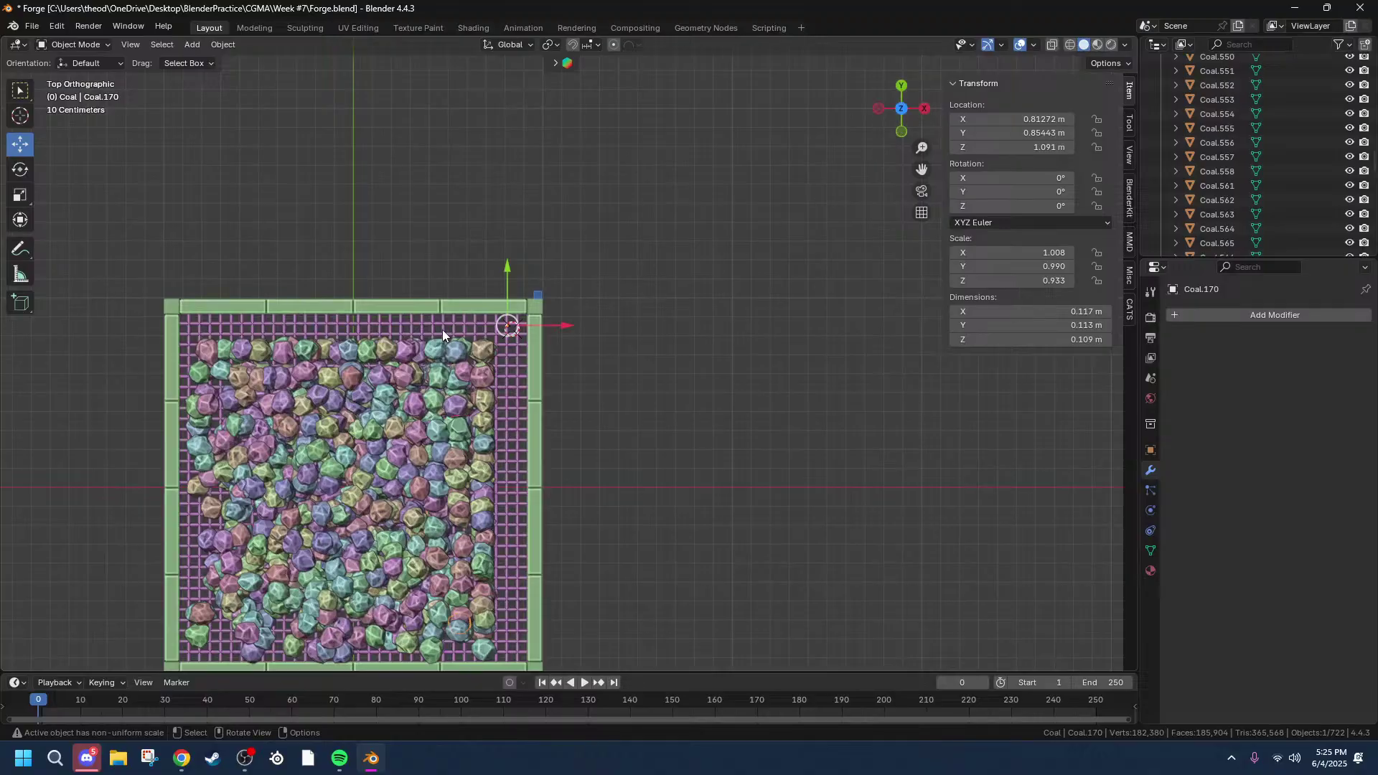
scroll(442, 329, down, 1)
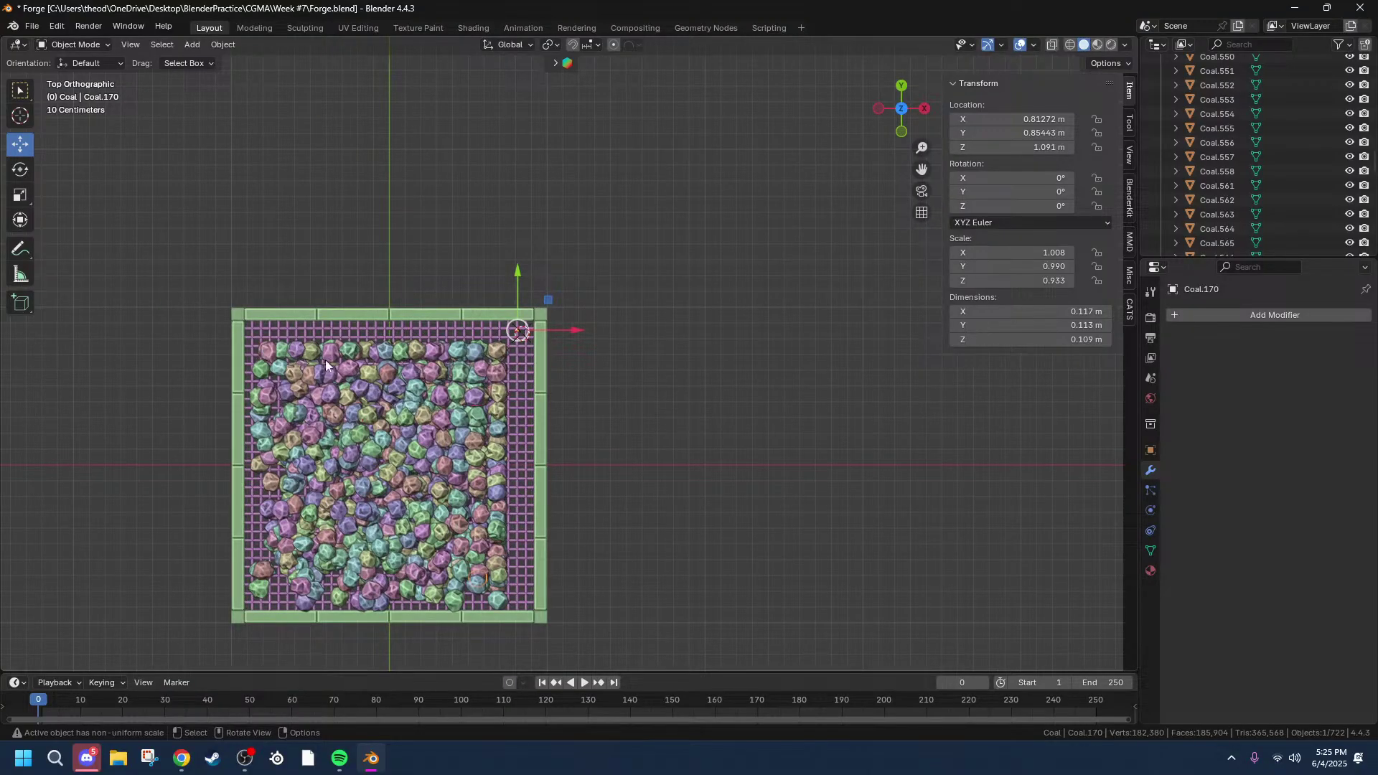
middle_drag(630, 399, 706, 305)
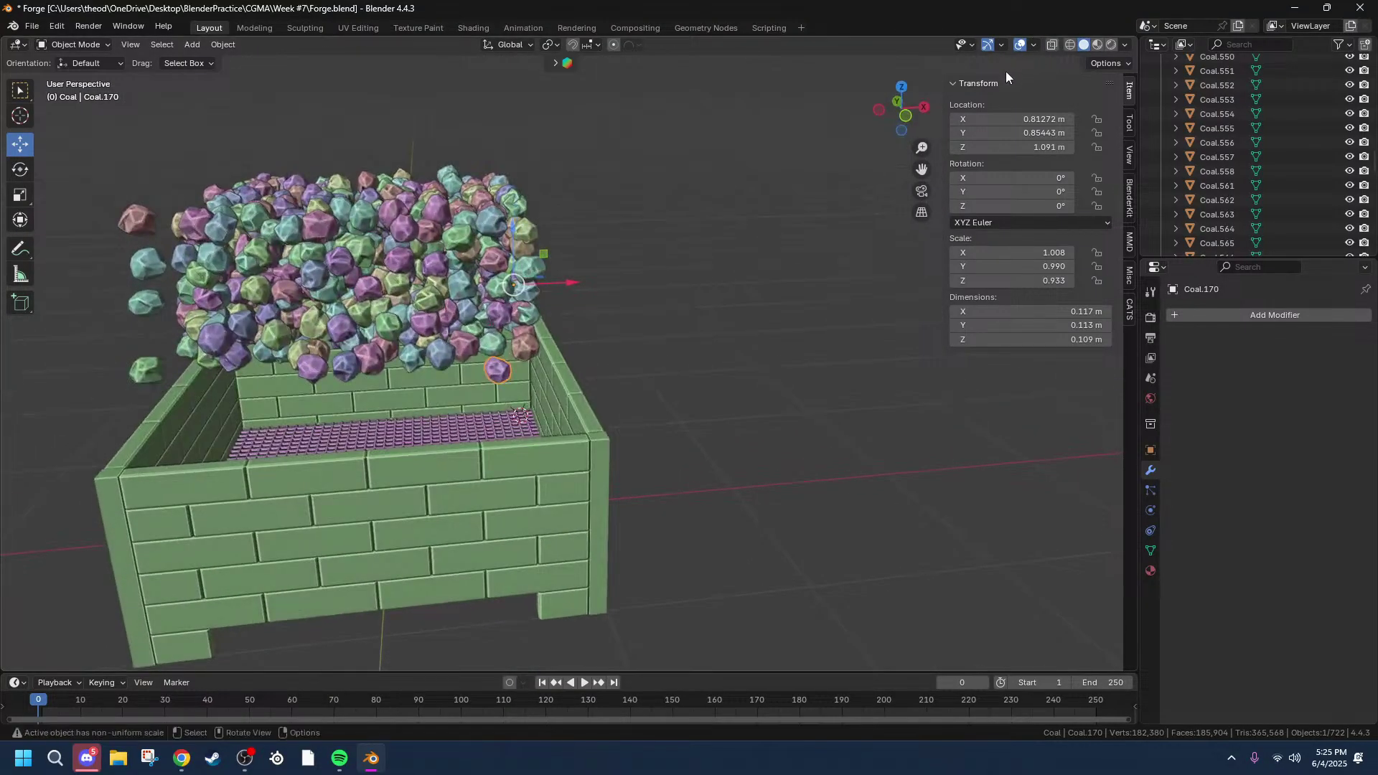
middle_drag(600, 344, 547, 304)
scroll(568, 297, up, 4)
Step: Add rigid body physics to the lowered coal lump with type Passive, keeping the Convex Hull collision shape
click(1149, 511)
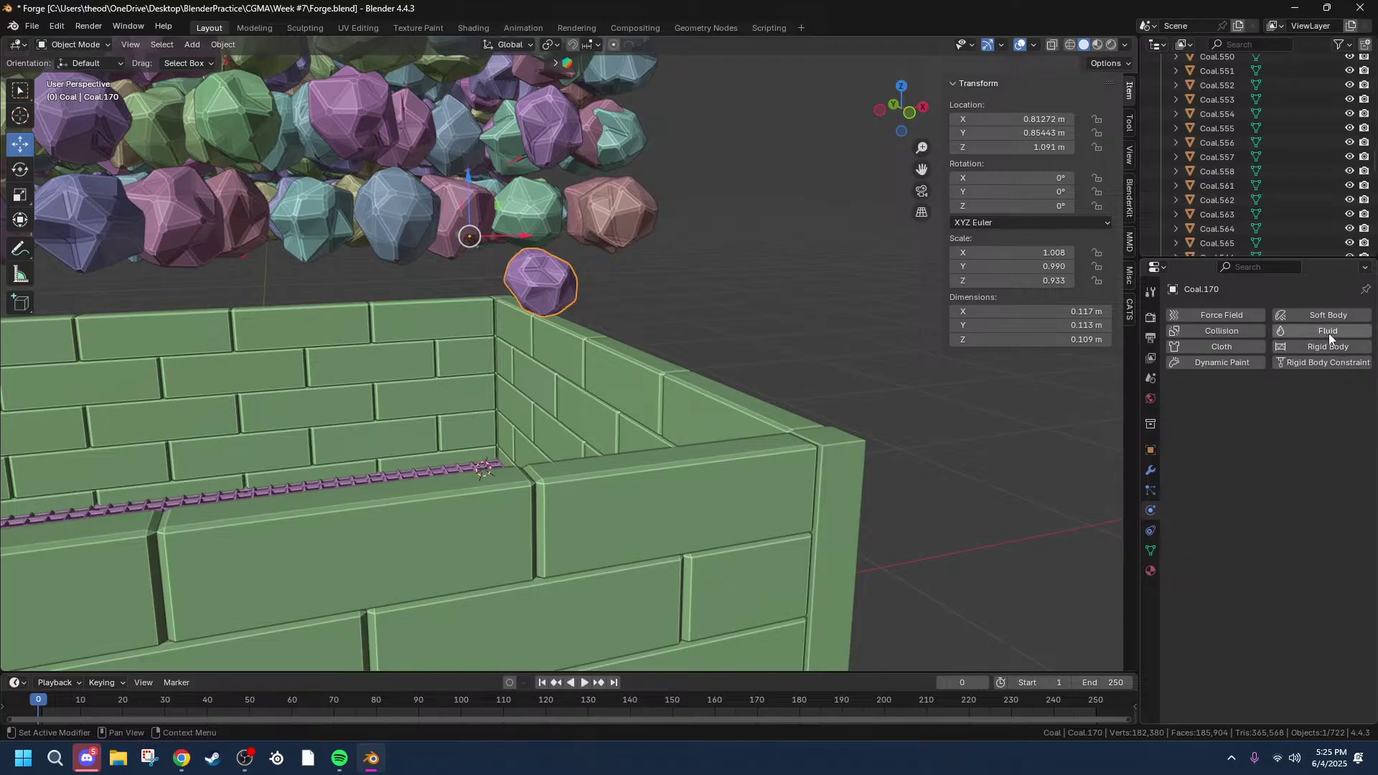
click(1328, 346)
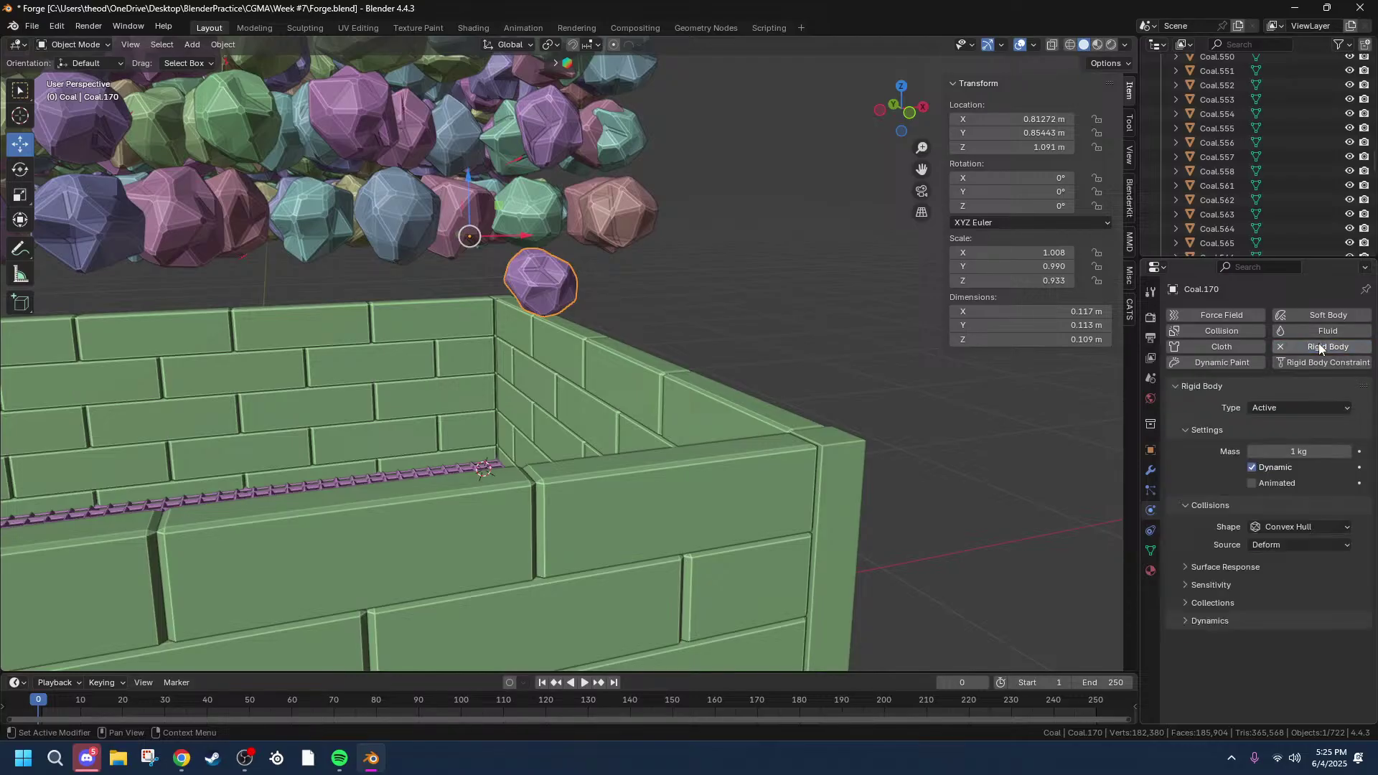
click(1336, 407)
click(1273, 438)
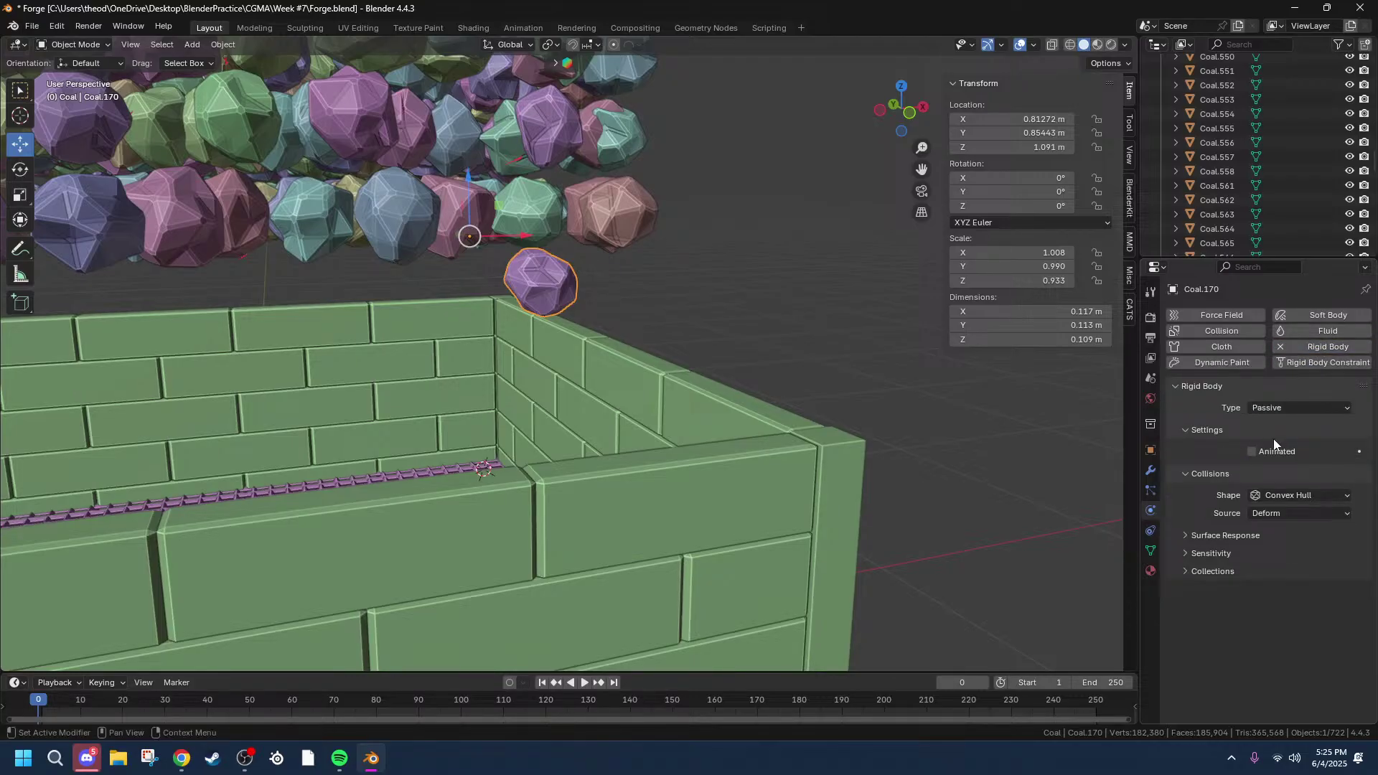
click(1317, 497)
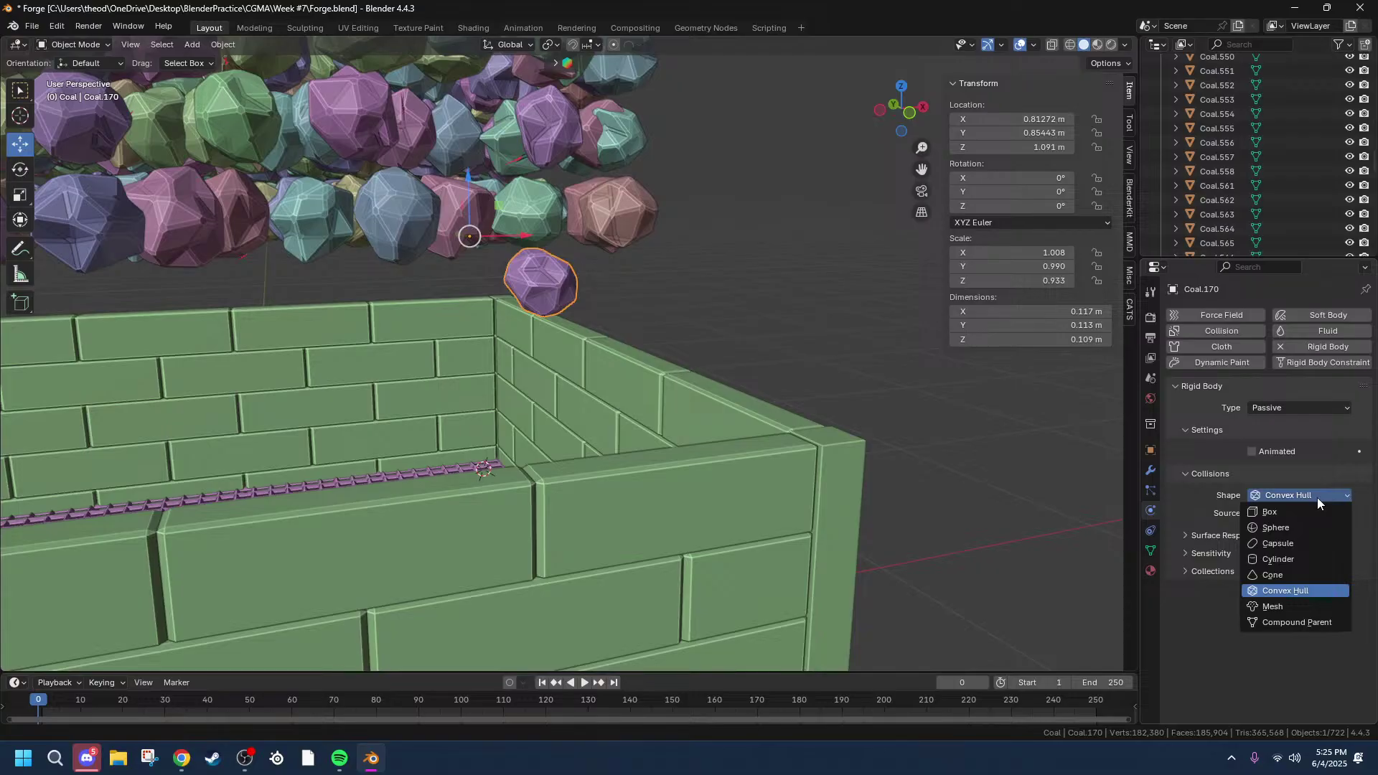
click(1317, 499)
Step: Add rigid body physics to the forge smelter with type Passive and a Mesh collision shape
click(677, 464)
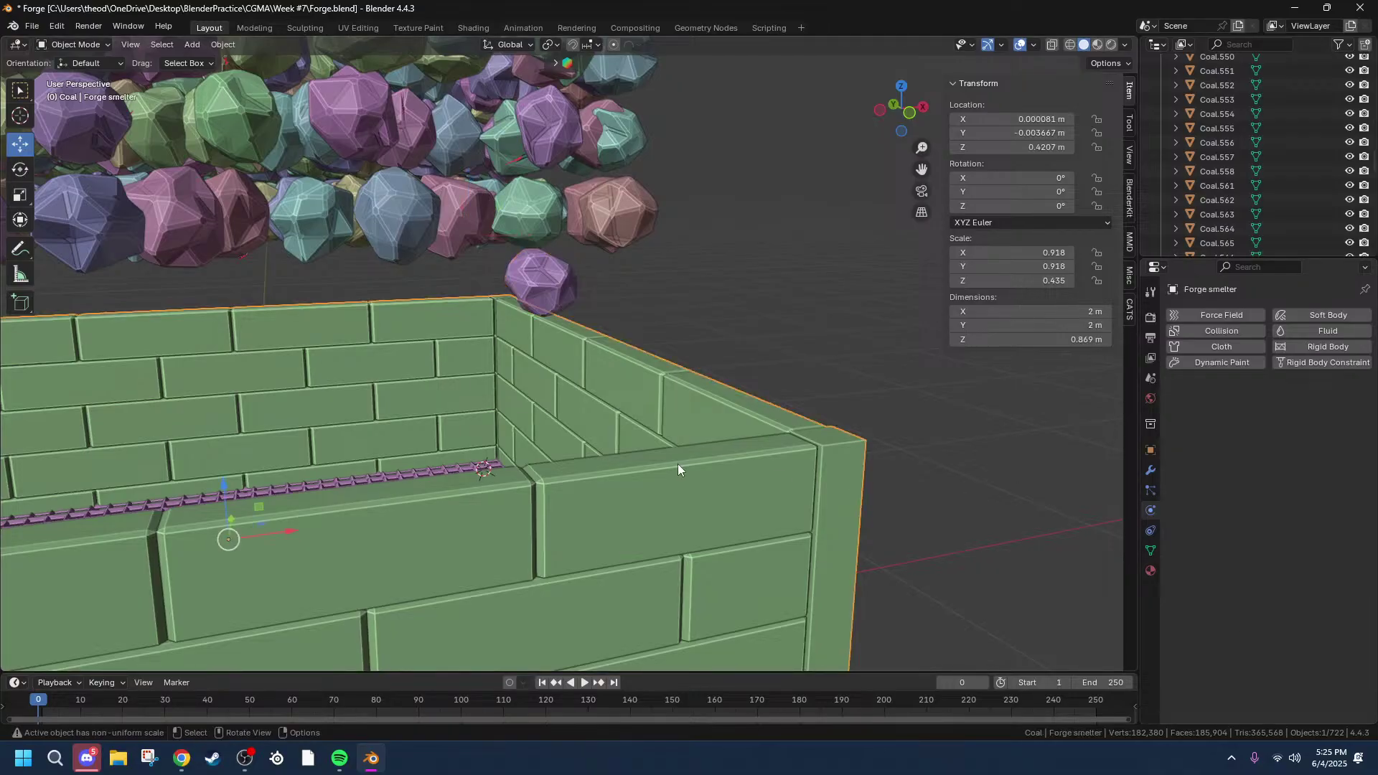
scroll(677, 463, down, 6)
middle_drag(596, 455, 669, 455)
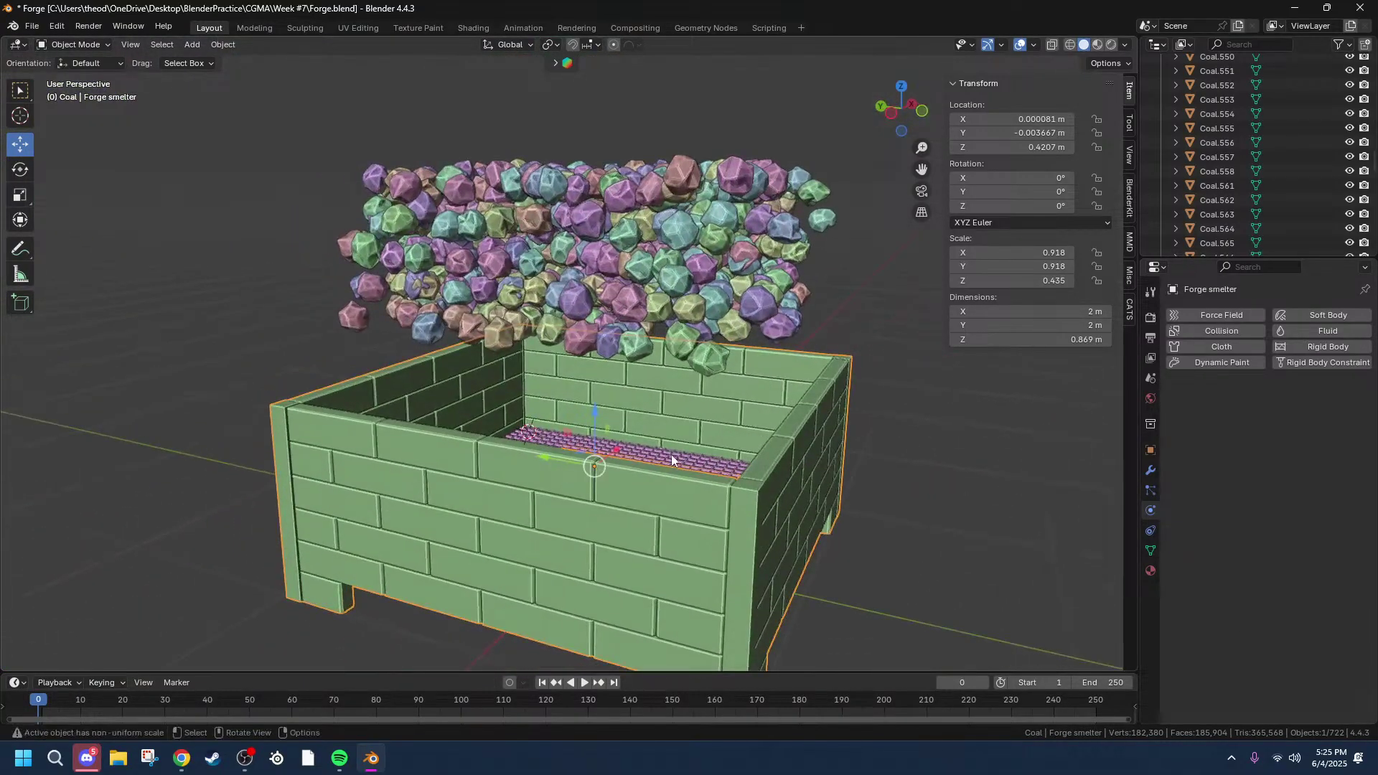
click(1312, 345)
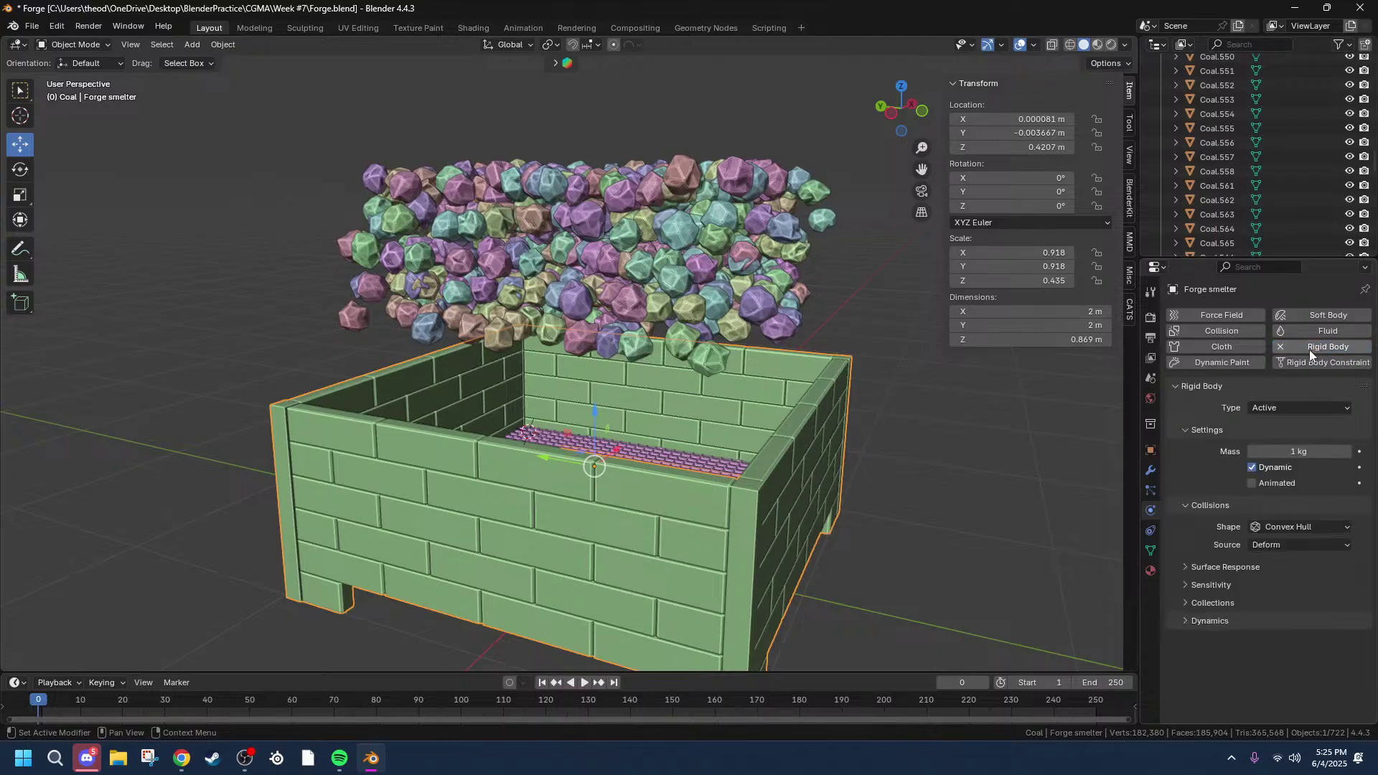
click(1303, 407)
click(1283, 435)
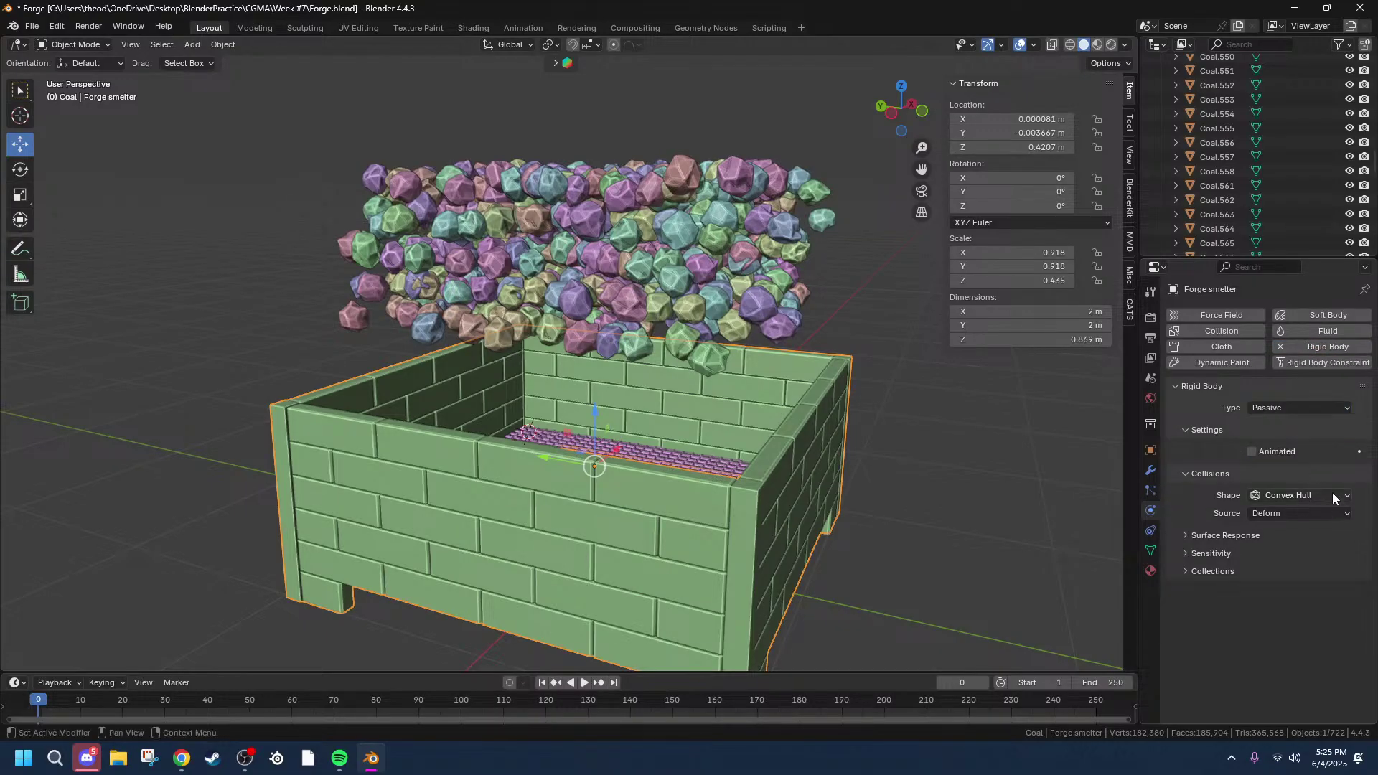
click(1327, 495)
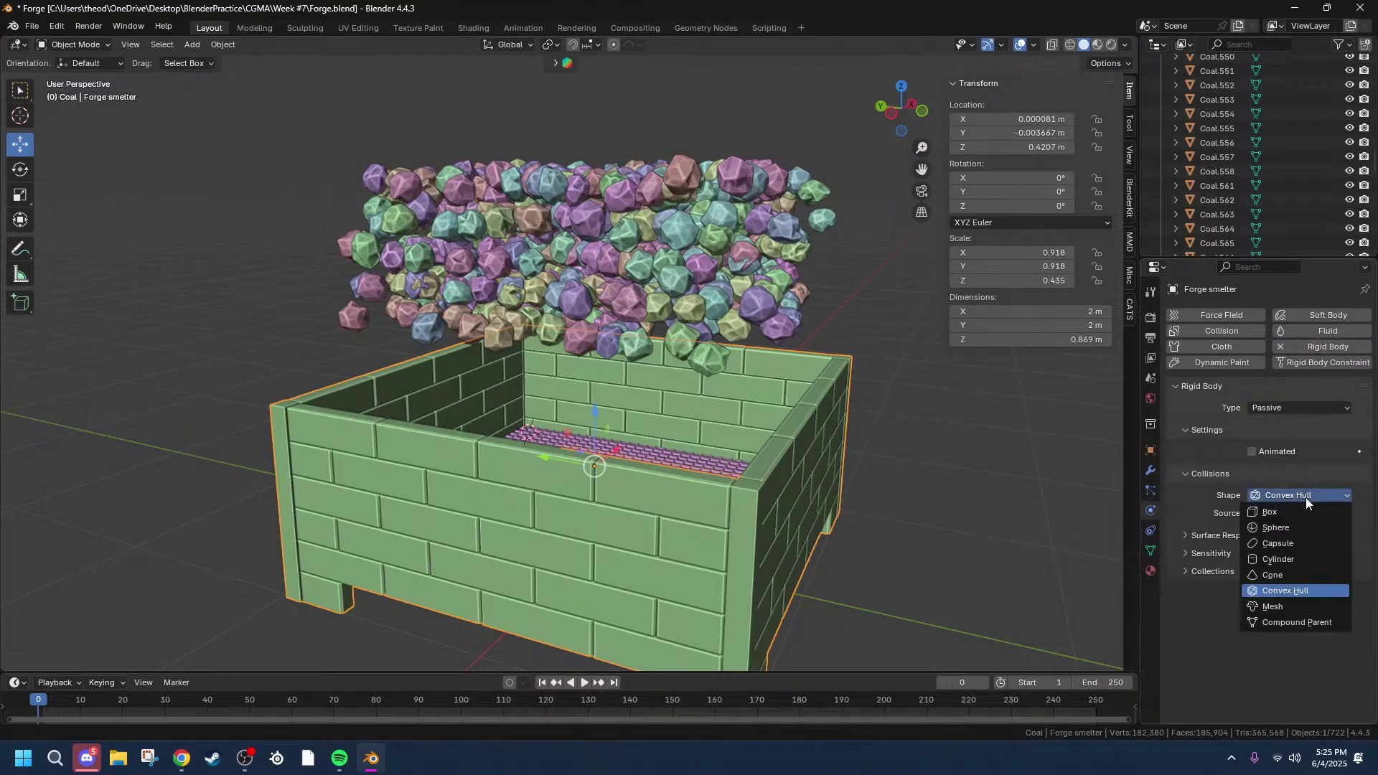
click(1270, 608)
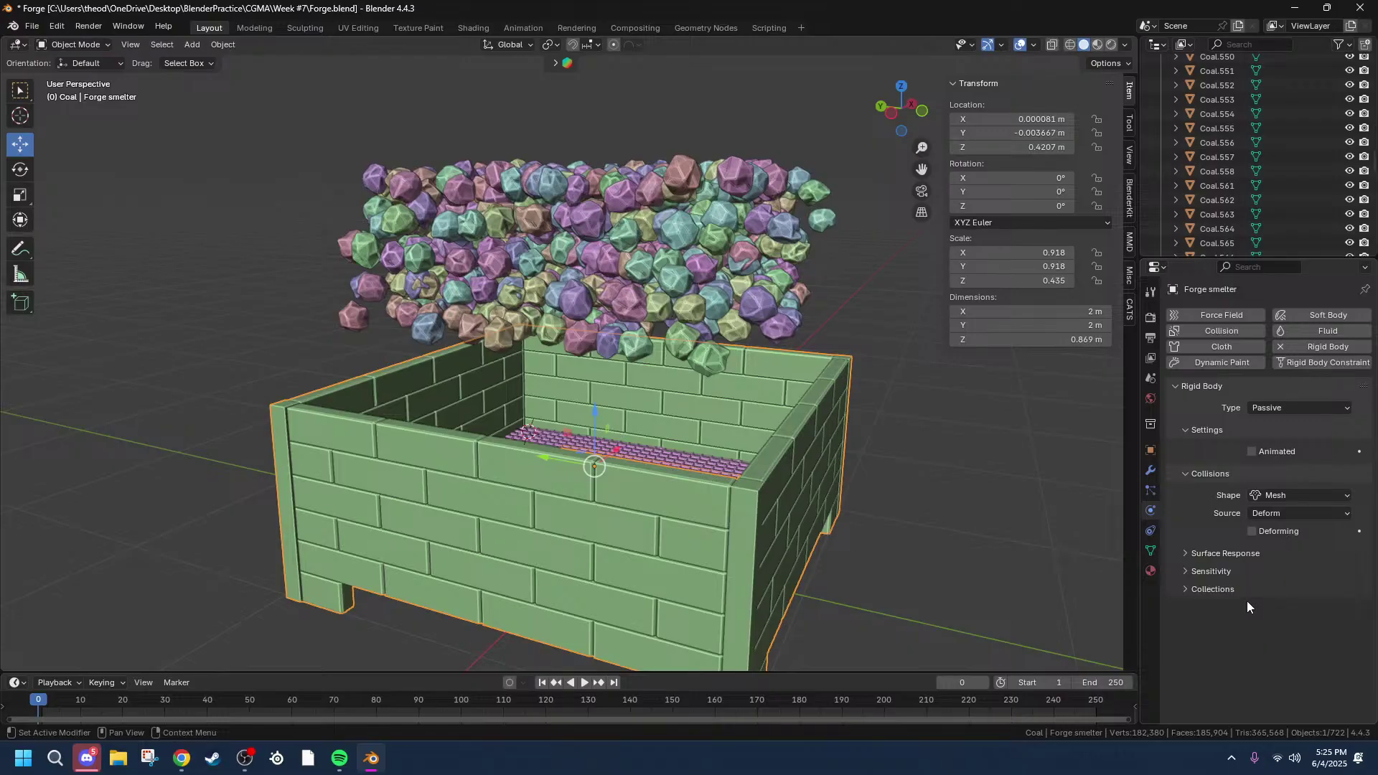
Step: Add rigid body physics to the forge grate with type Passive and a Box collision shape
click(673, 458)
click(1327, 347)
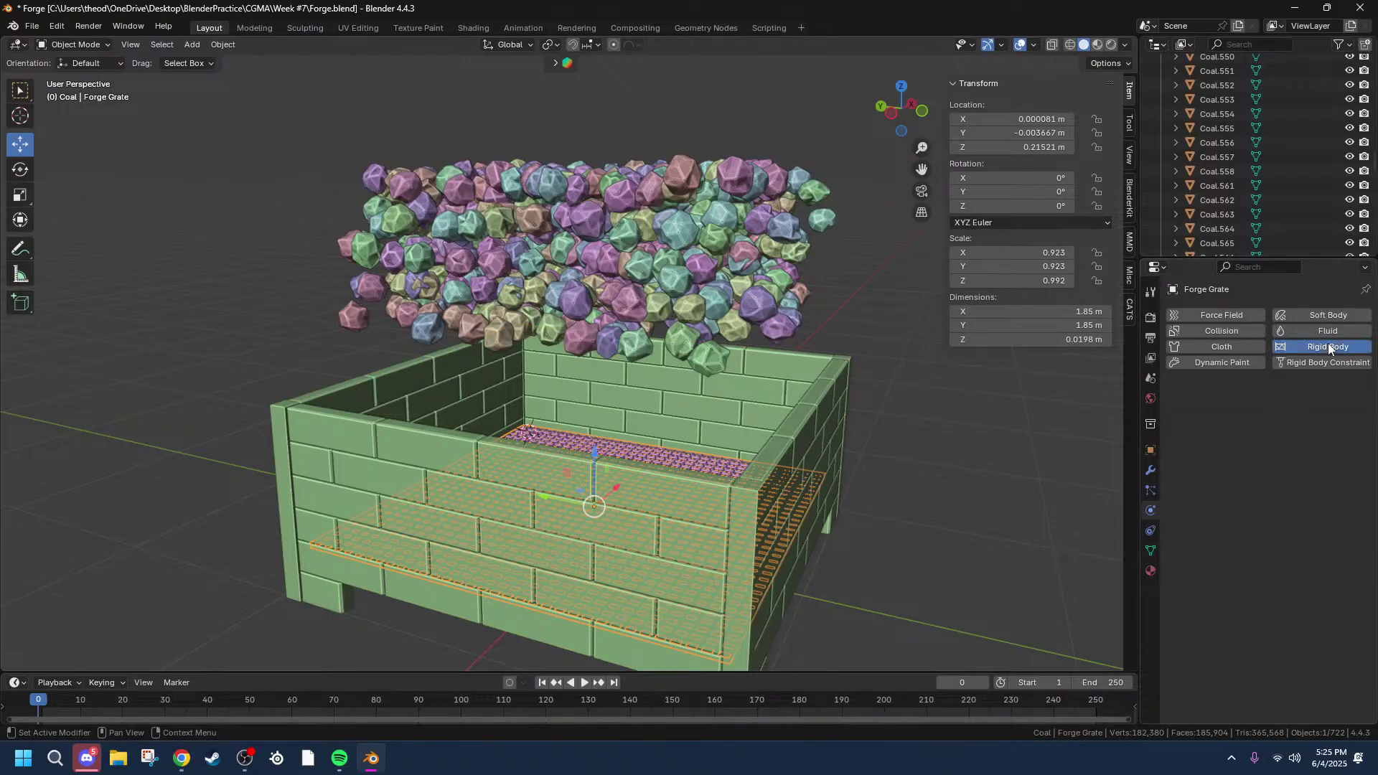
click(1314, 408)
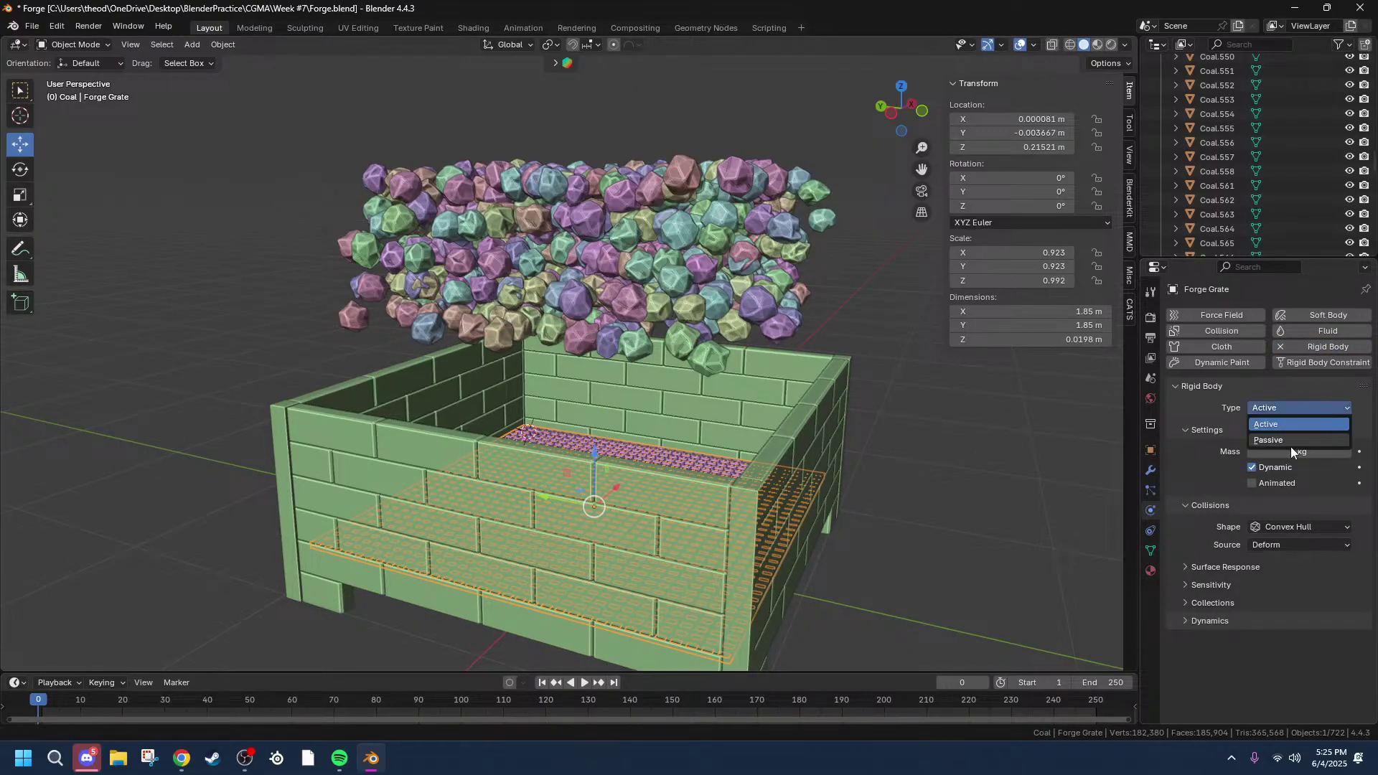
click(1287, 437)
click(1334, 496)
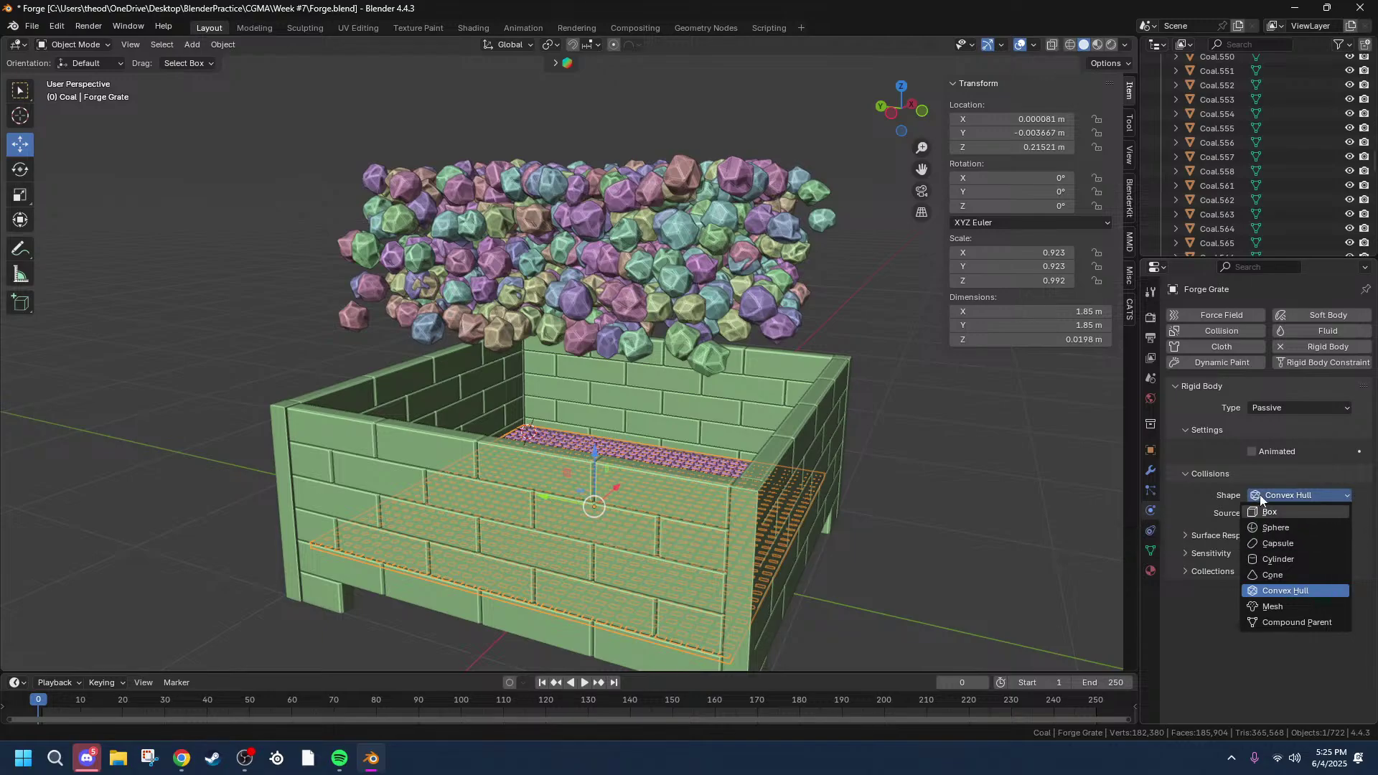
click(1282, 508)
Step: Select all coal lumps above the smelter in wireframe front view, keeping the lowered lump as the active object
middle_drag(893, 411, 739, 322)
click(529, 323)
middle_drag(592, 310, 611, 310)
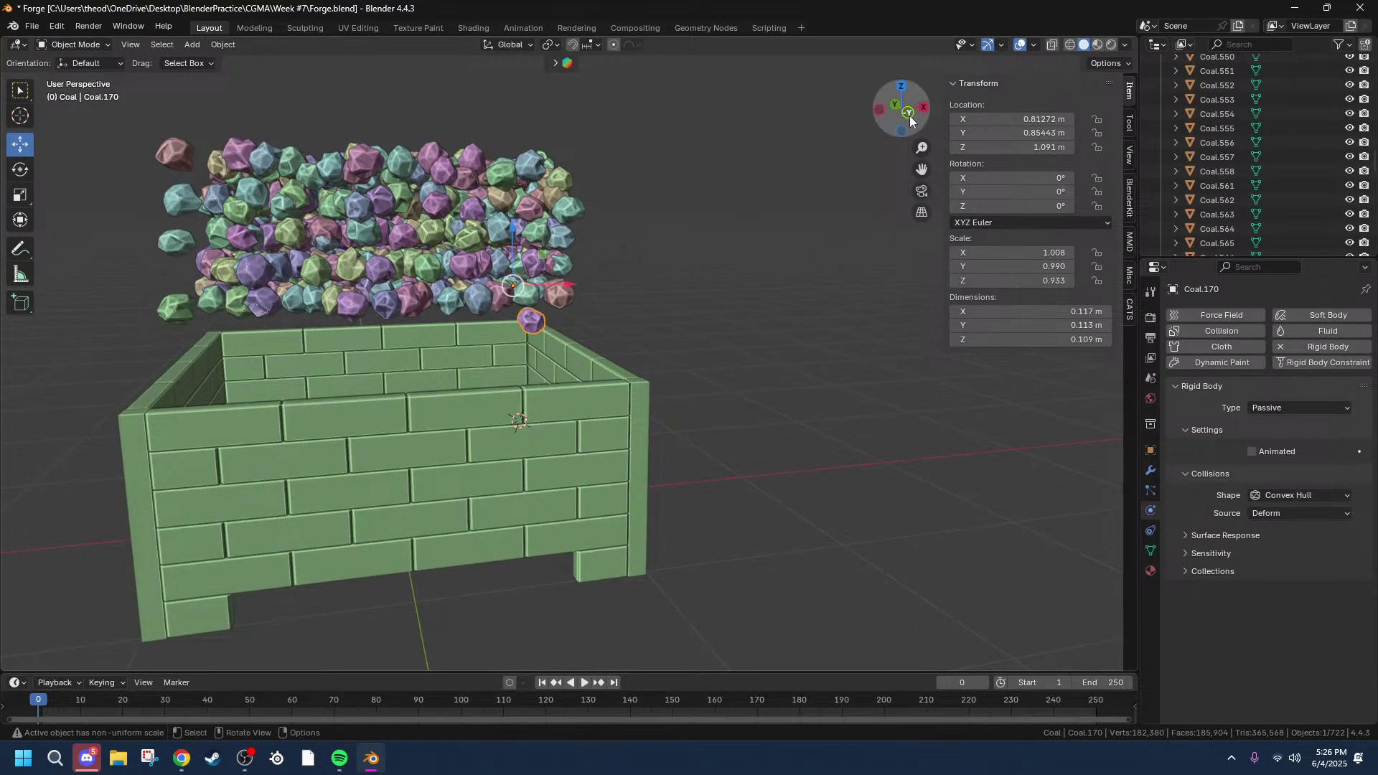
click(907, 112)
click(1069, 44)
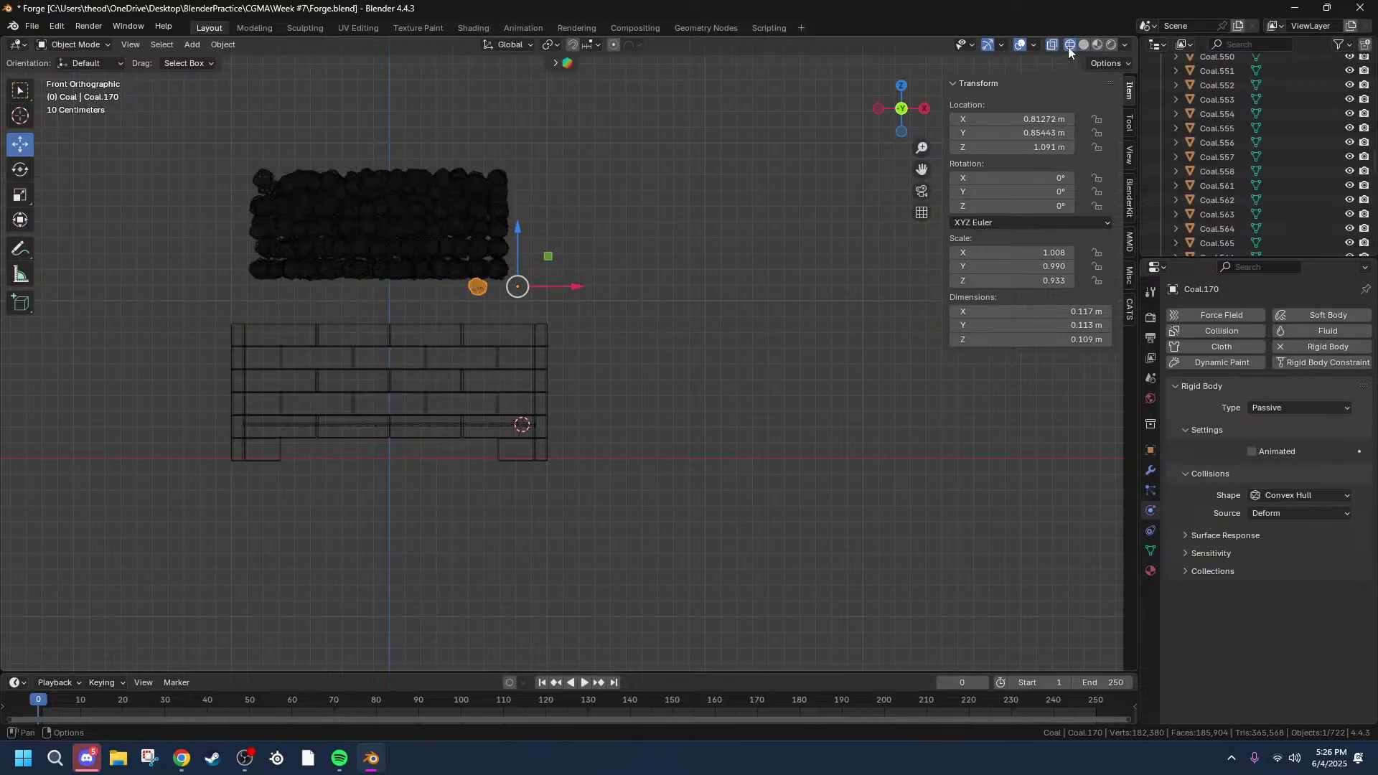
drag(192, 123, 598, 279)
scroll(421, 215, up, 4)
middle_drag(421, 214, 469, 256)
scroll(469, 256, down, 3)
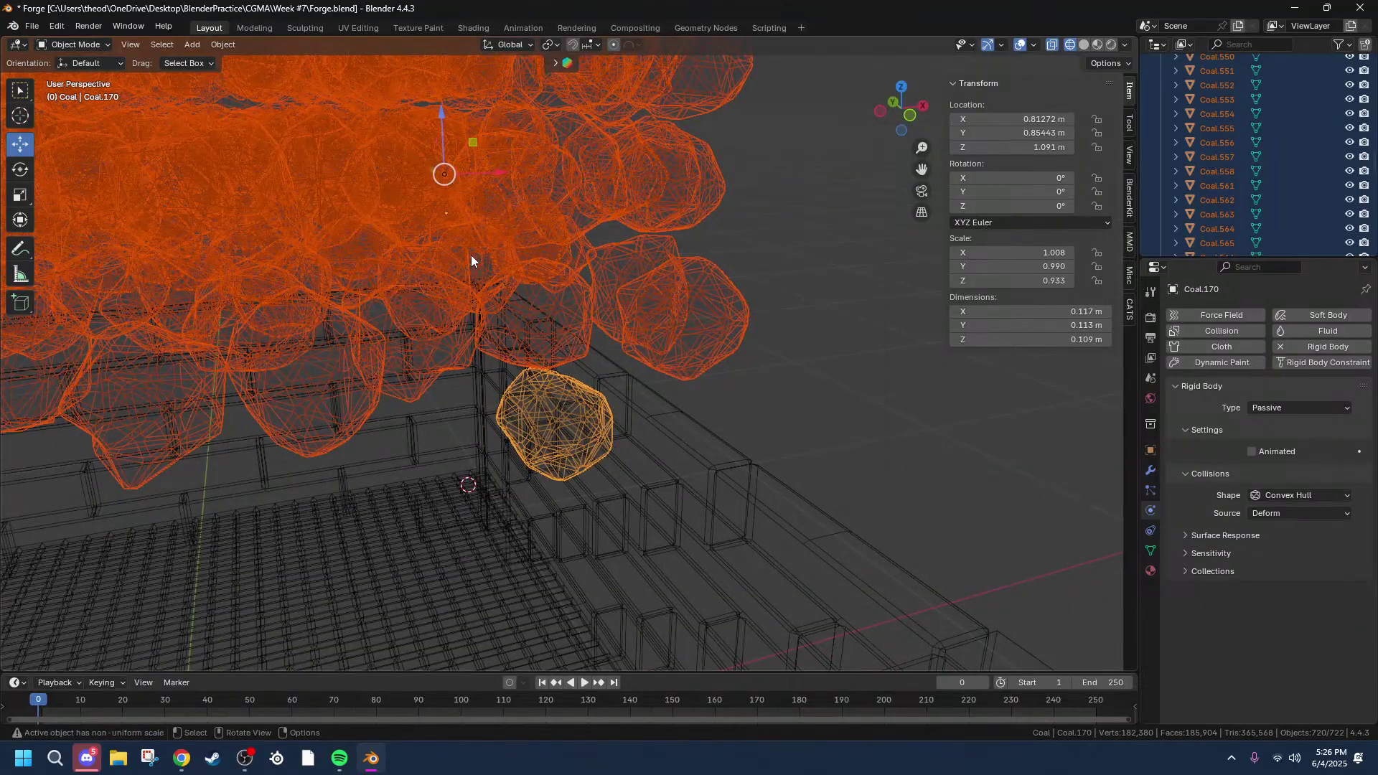
scroll(474, 264, down, 3)
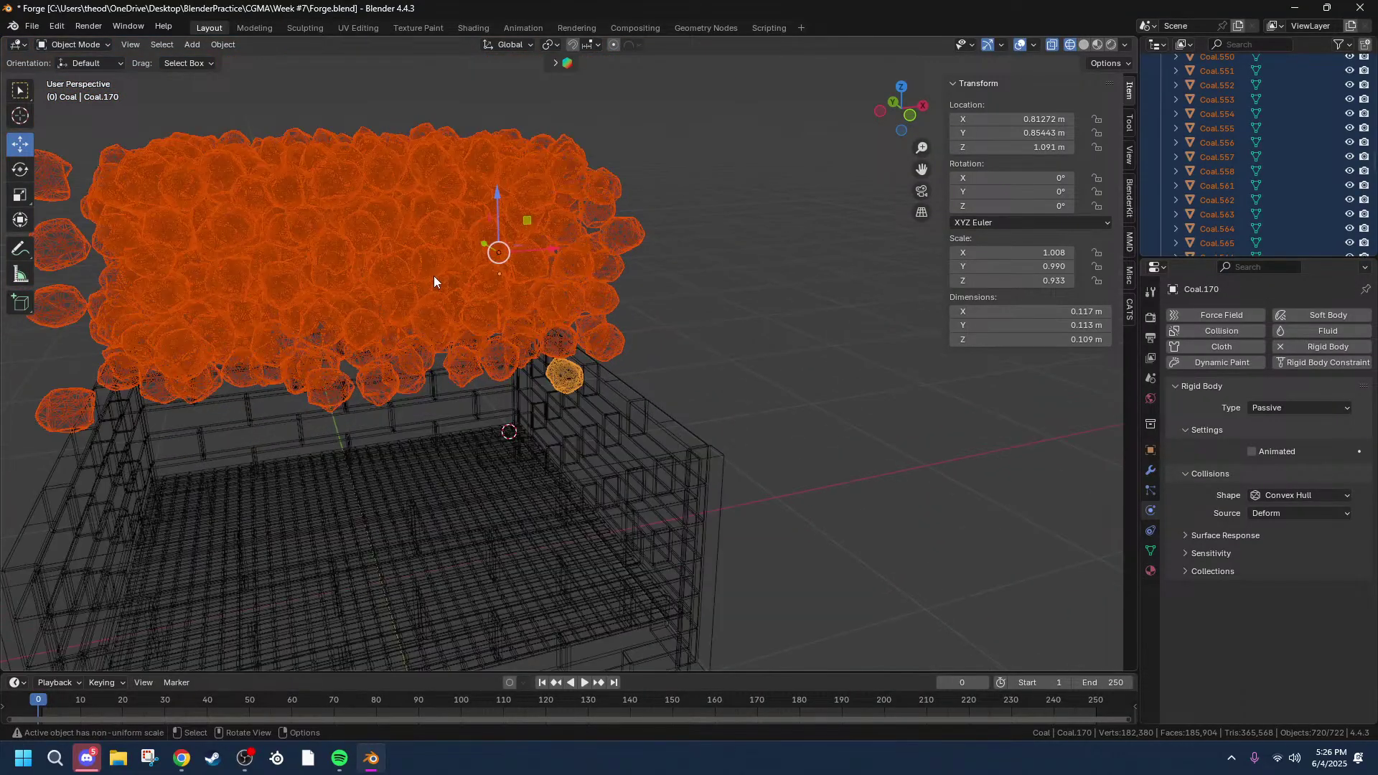
Step: Set the origin of every selected coal lump to its own geometry
right_click(380, 312)
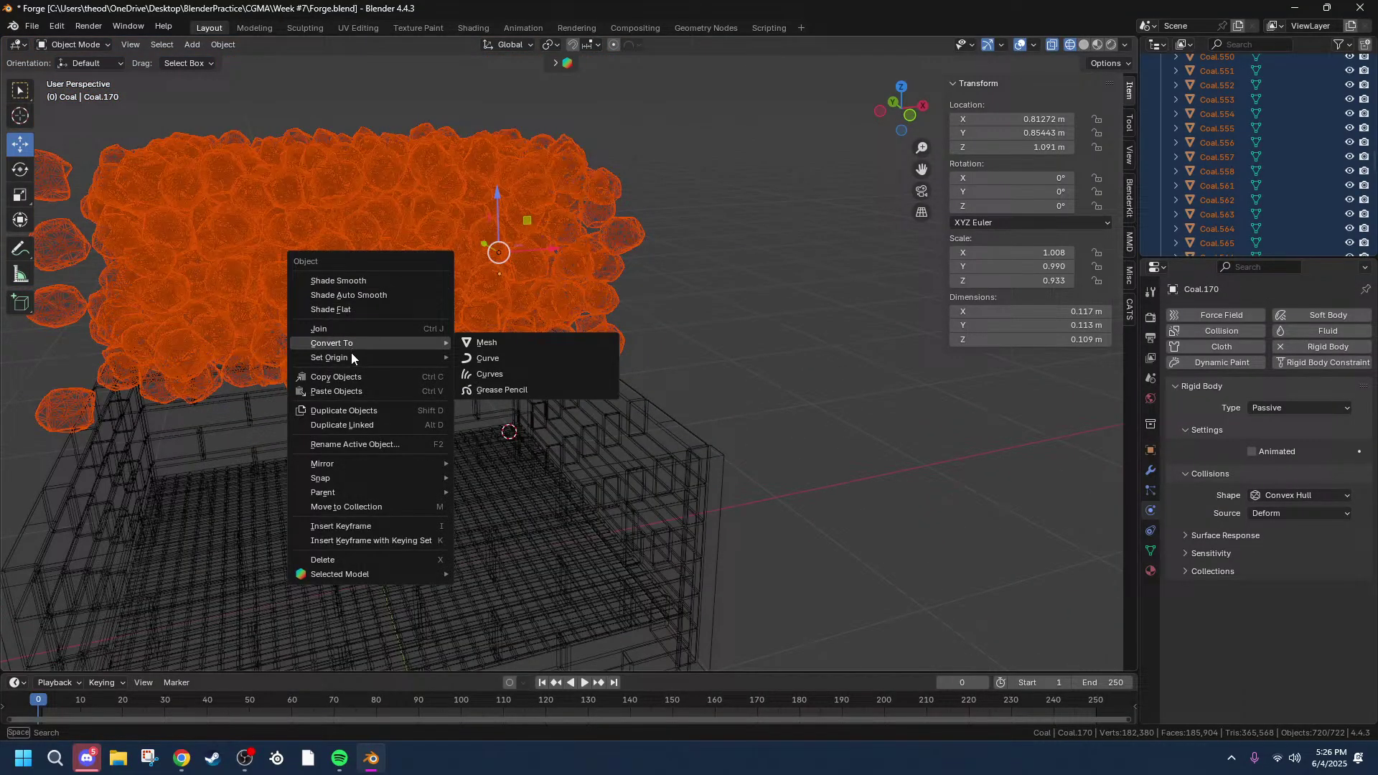
mouse_move(351, 357)
click(537, 373)
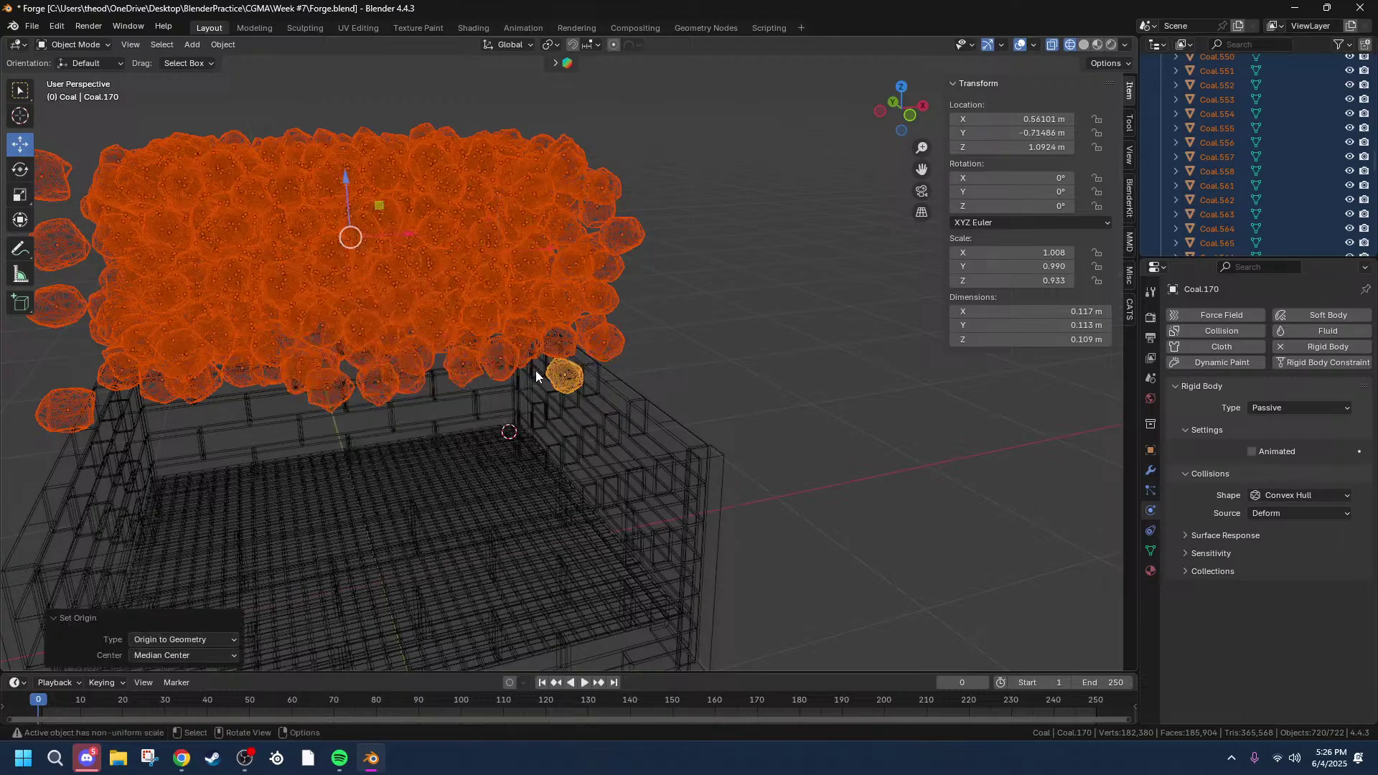
middle_drag(601, 359, 596, 348)
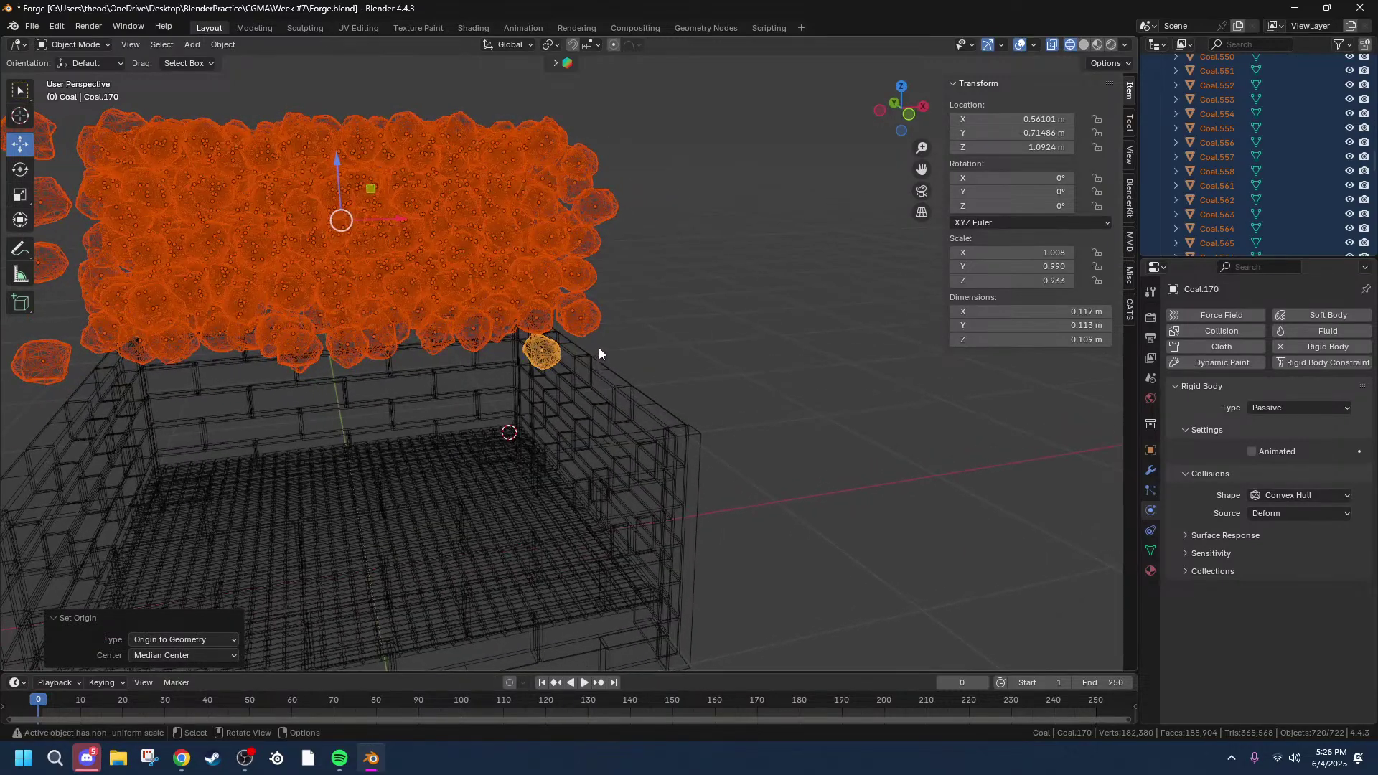
click(220, 46)
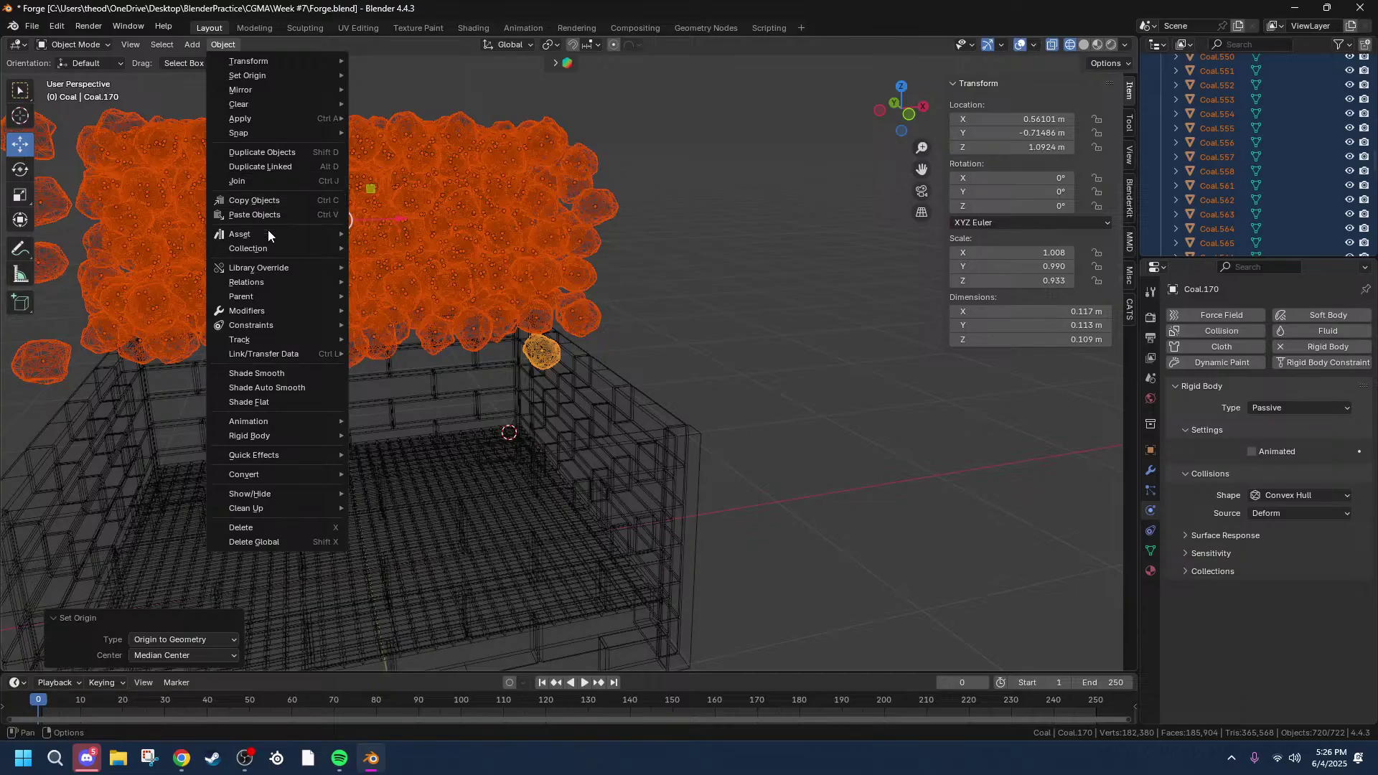
mouse_move(275, 268)
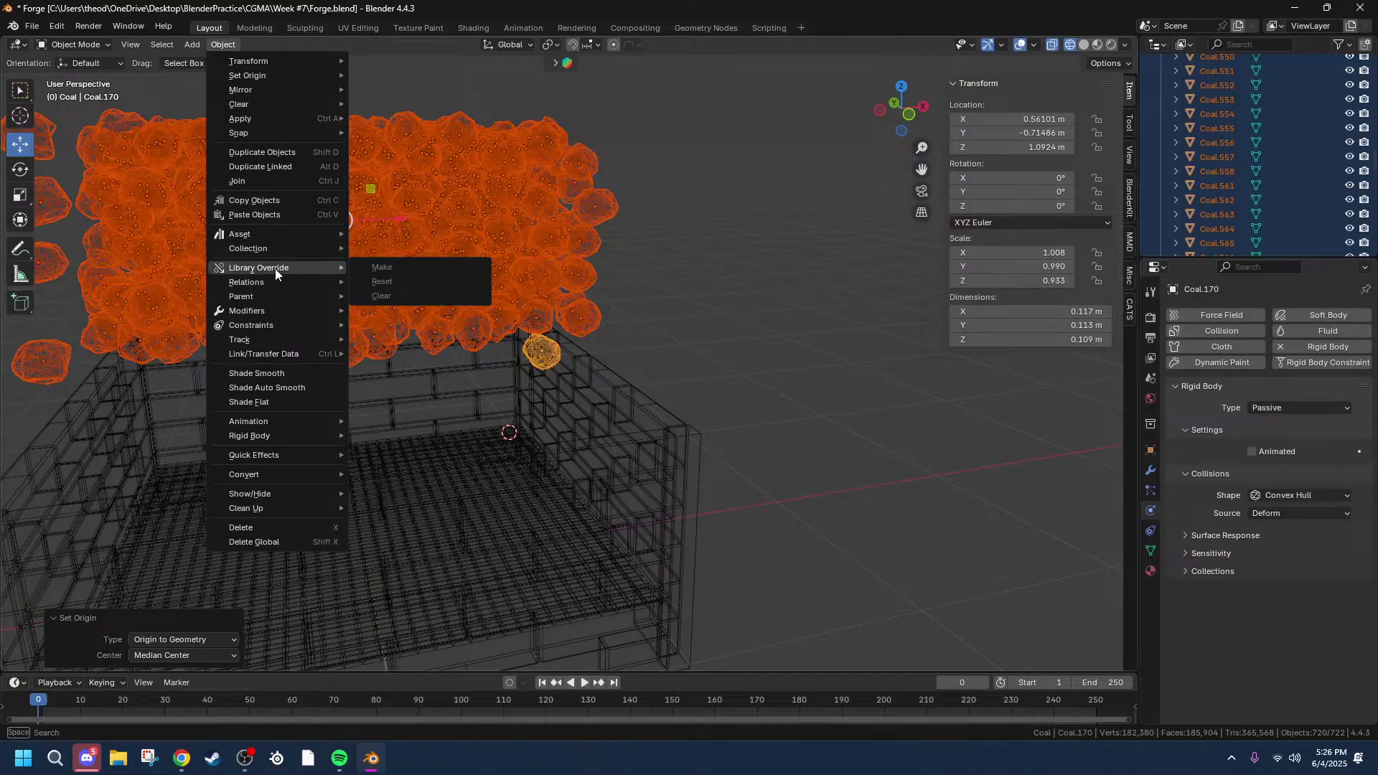
mouse_move(264, 348)
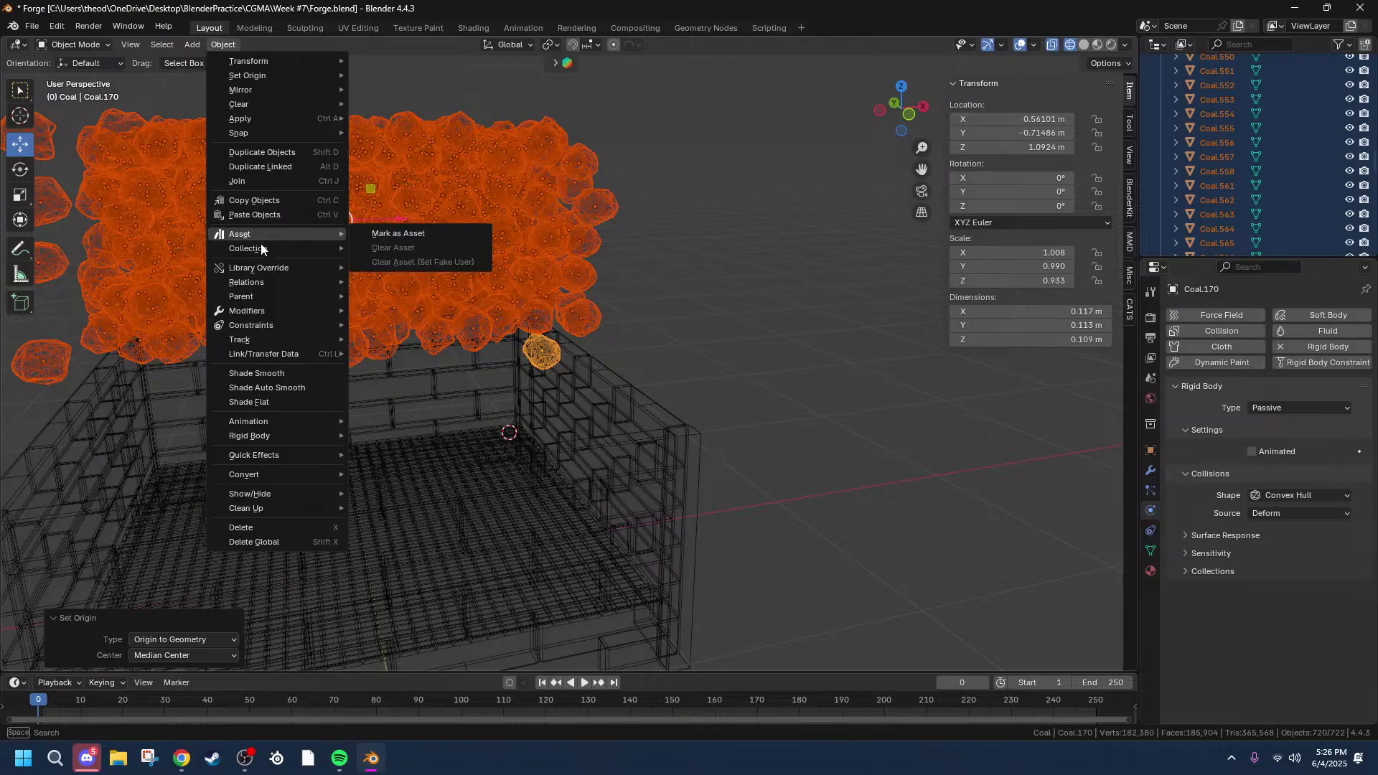
mouse_move(265, 315)
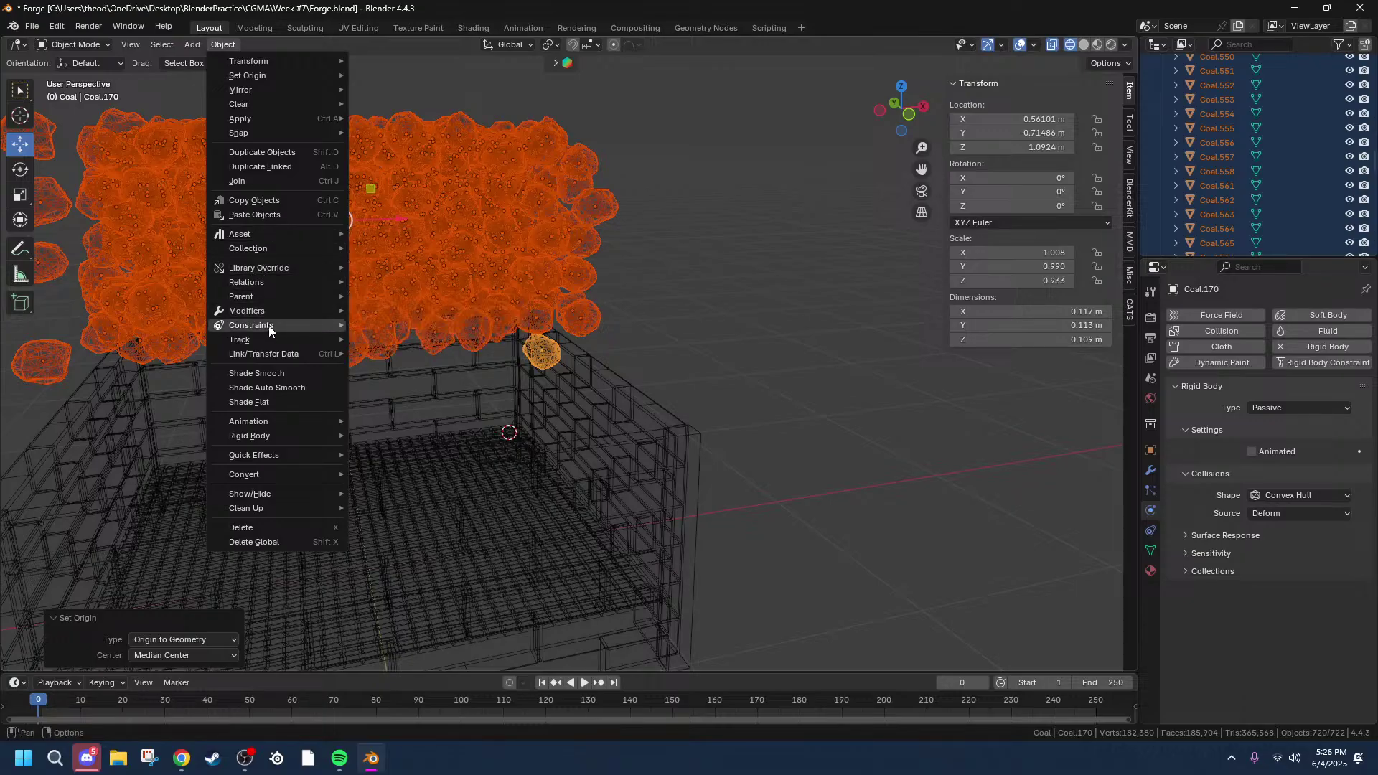
mouse_move(309, 354)
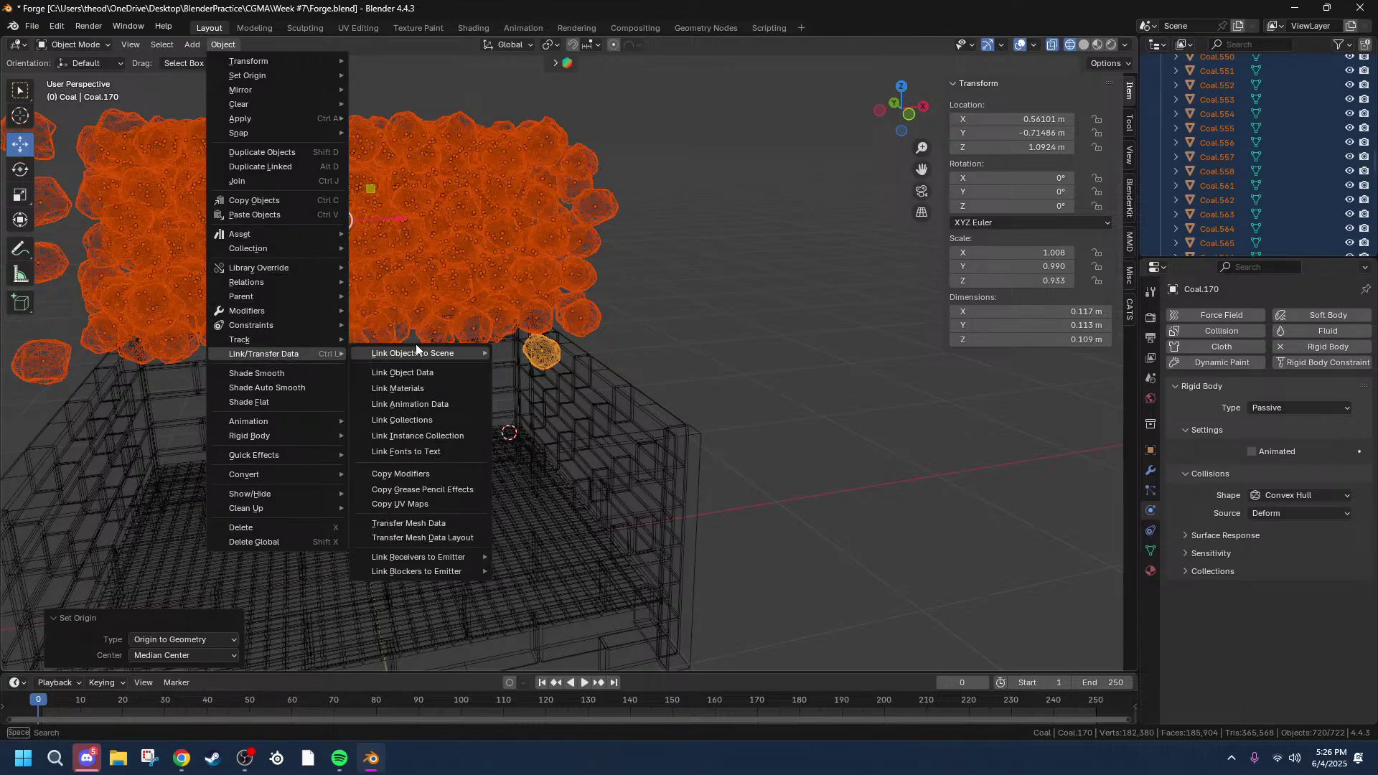
mouse_move(448, 358)
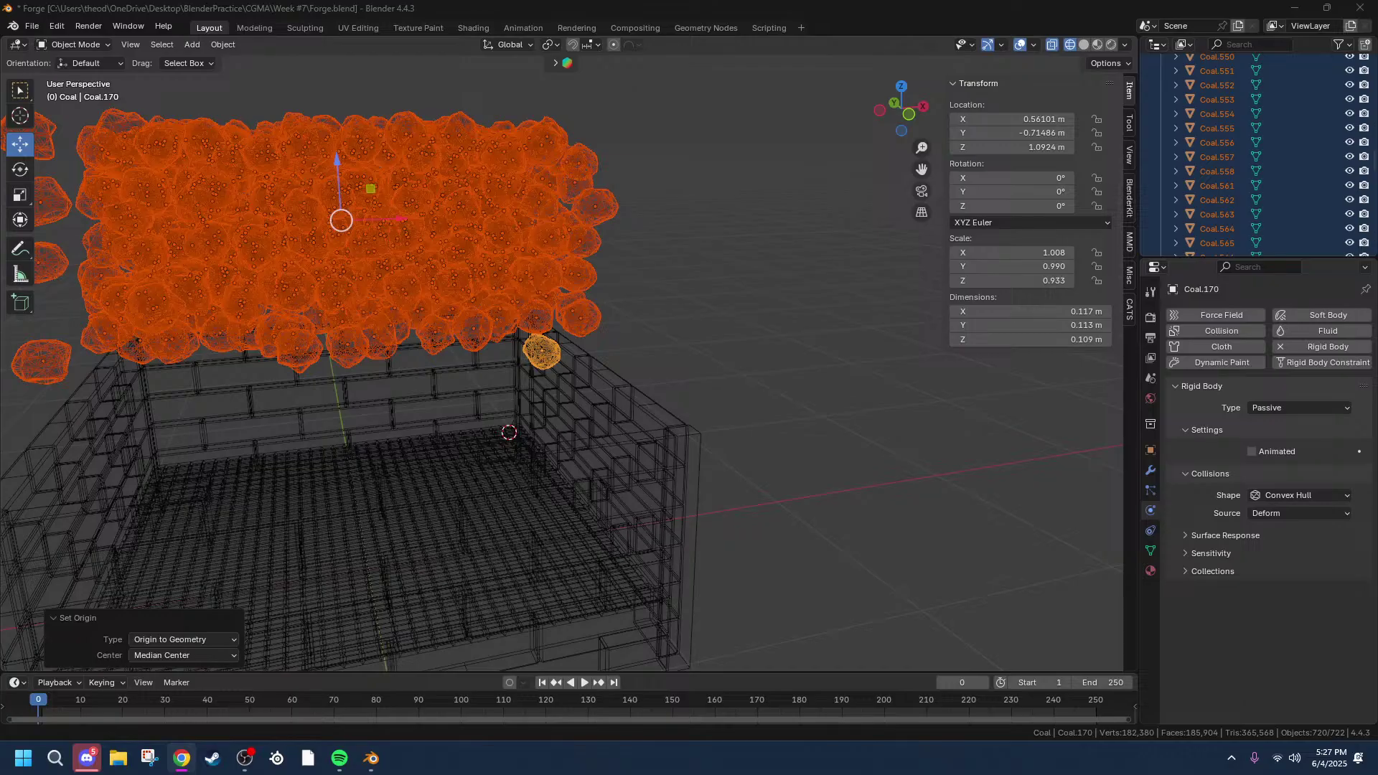
Step: Open the object rigid body operations for the selected coal lumps
click(222, 44)
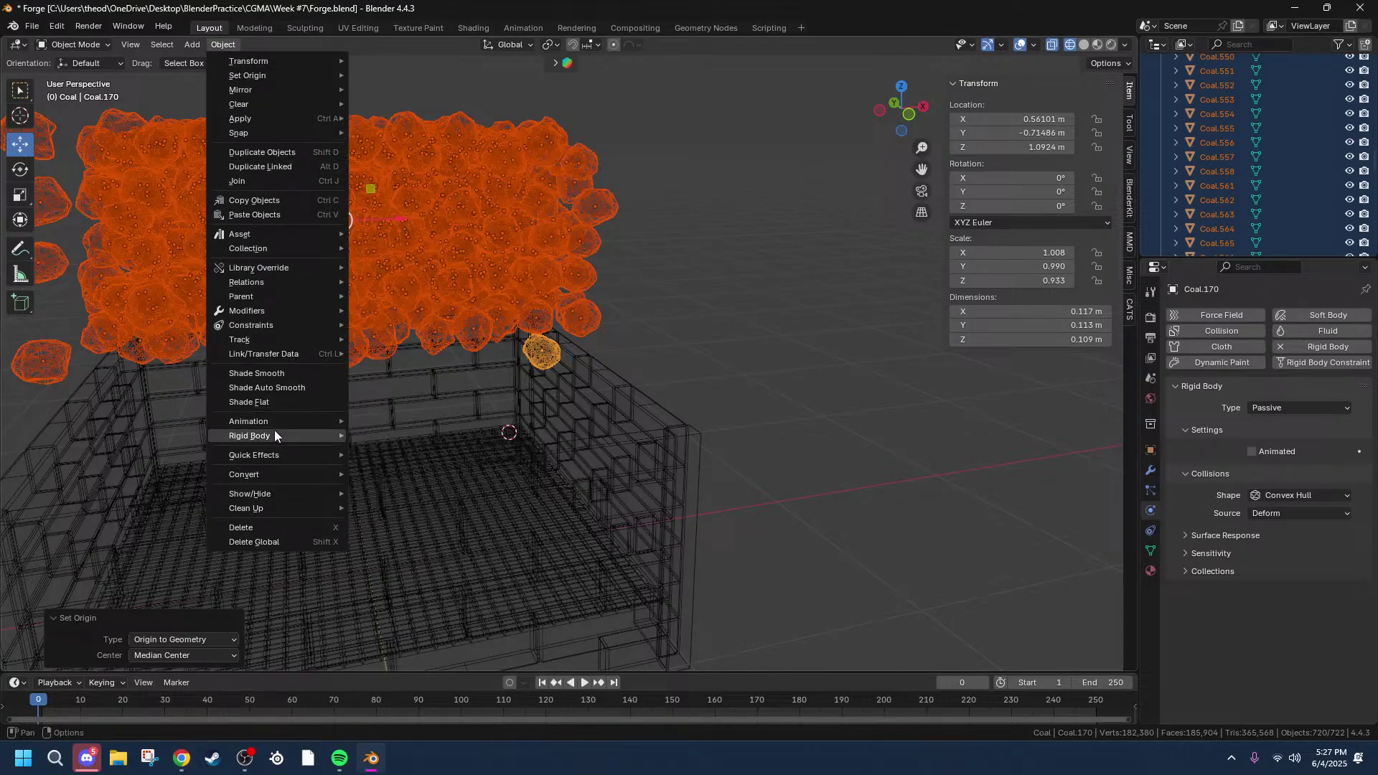
mouse_move(275, 435)
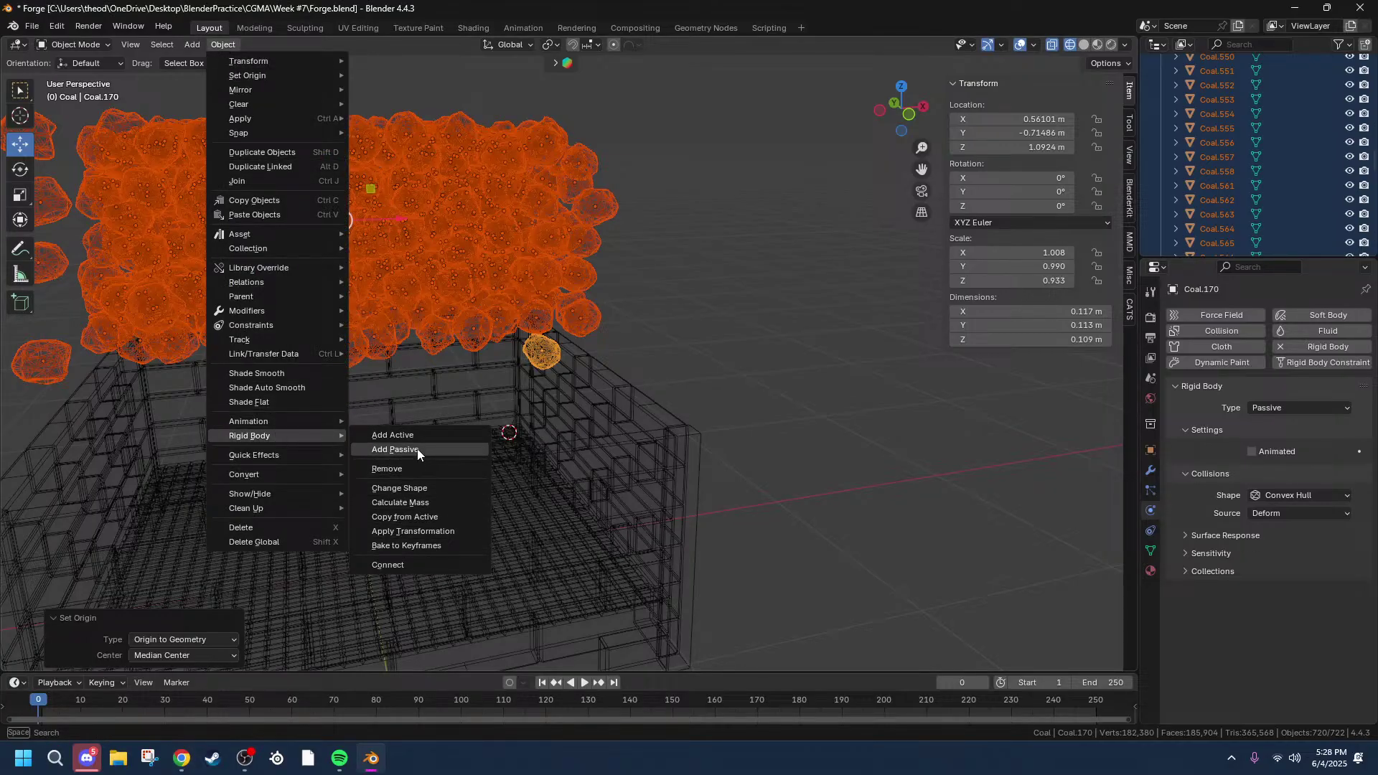
Step: Copy Coal.170's passive rigid body settings to all selected coals and check individual coals in the pile
click(389, 521)
click(557, 319)
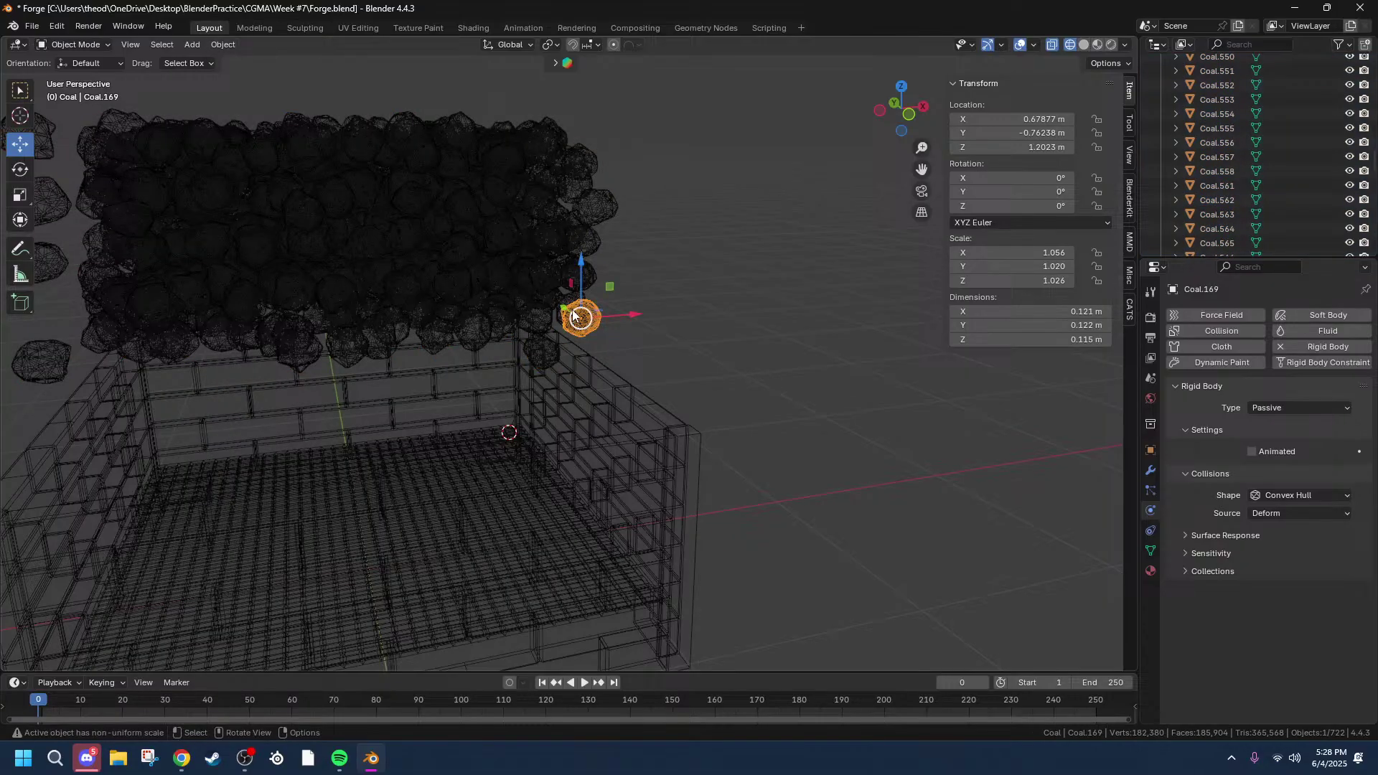
click(575, 279)
click(371, 224)
click(296, 216)
click(309, 291)
click(497, 224)
click(546, 353)
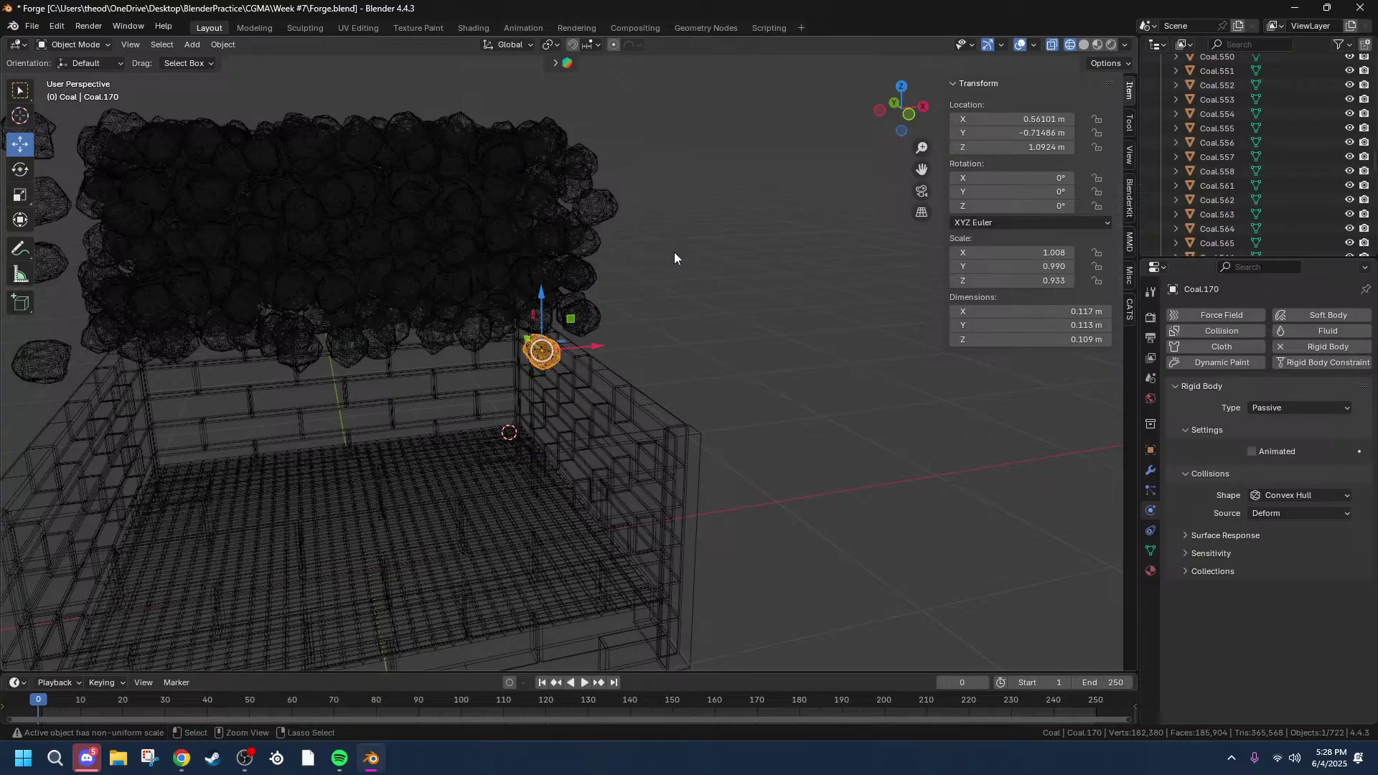
Step: Undo the recent coal selections and the copying of the passive rigid body settings
key(ctrl+z)
key(ctrl+z)
key(ctrl+z)
key(ctrl+z)
key(ctrl+z)
key(ctrl+z)
key(ctrl+z)
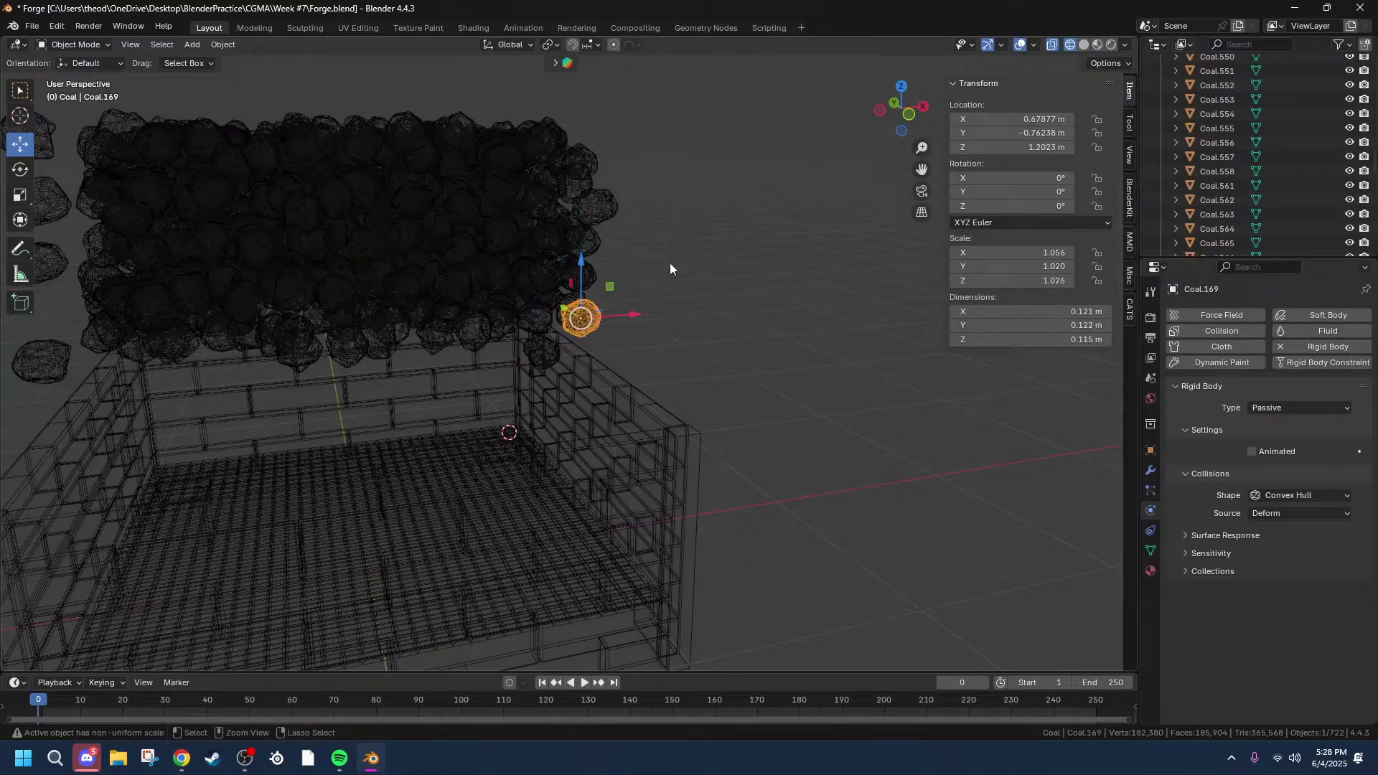
key(ctrl+z)
Step: Set Coal.170's rigid body type to Active and check the forge grate's rigid body settings
click(542, 365)
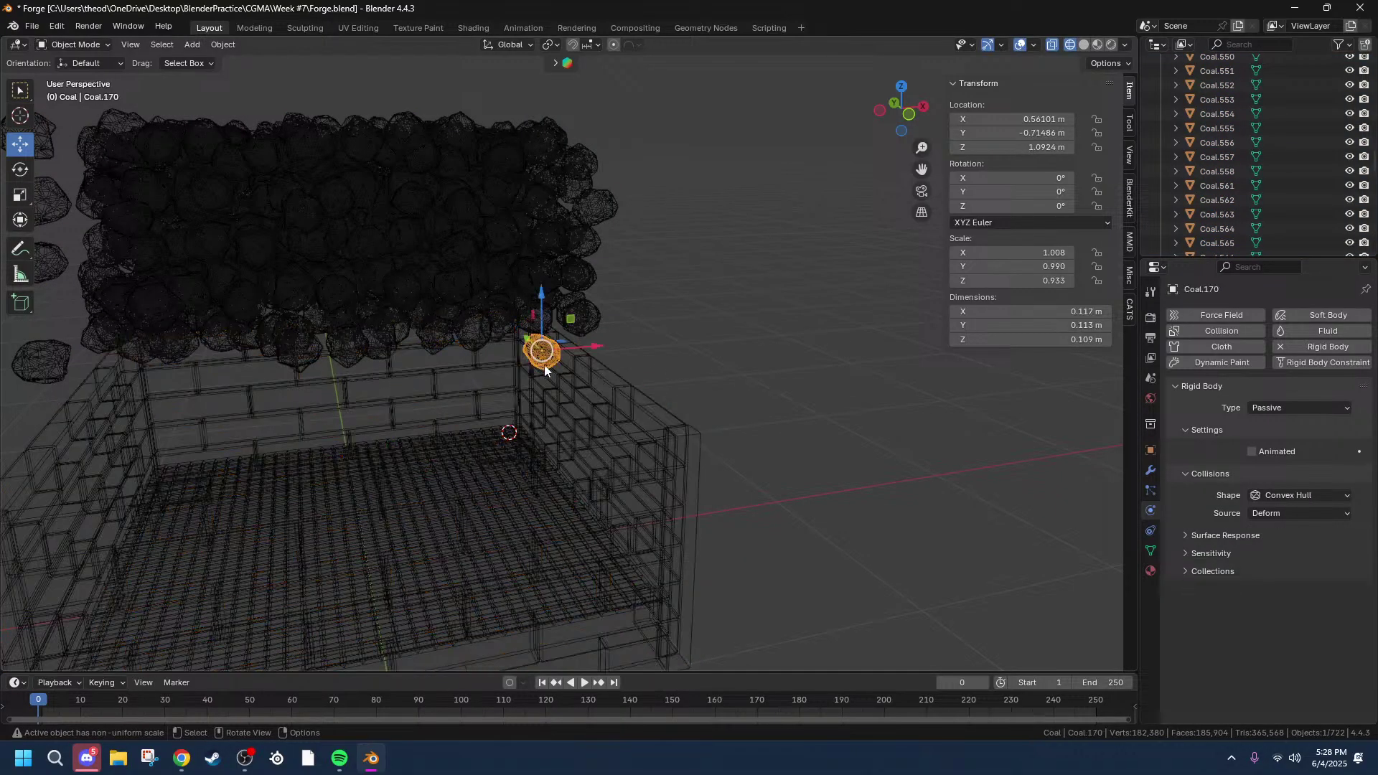
click(1310, 409)
click(1286, 427)
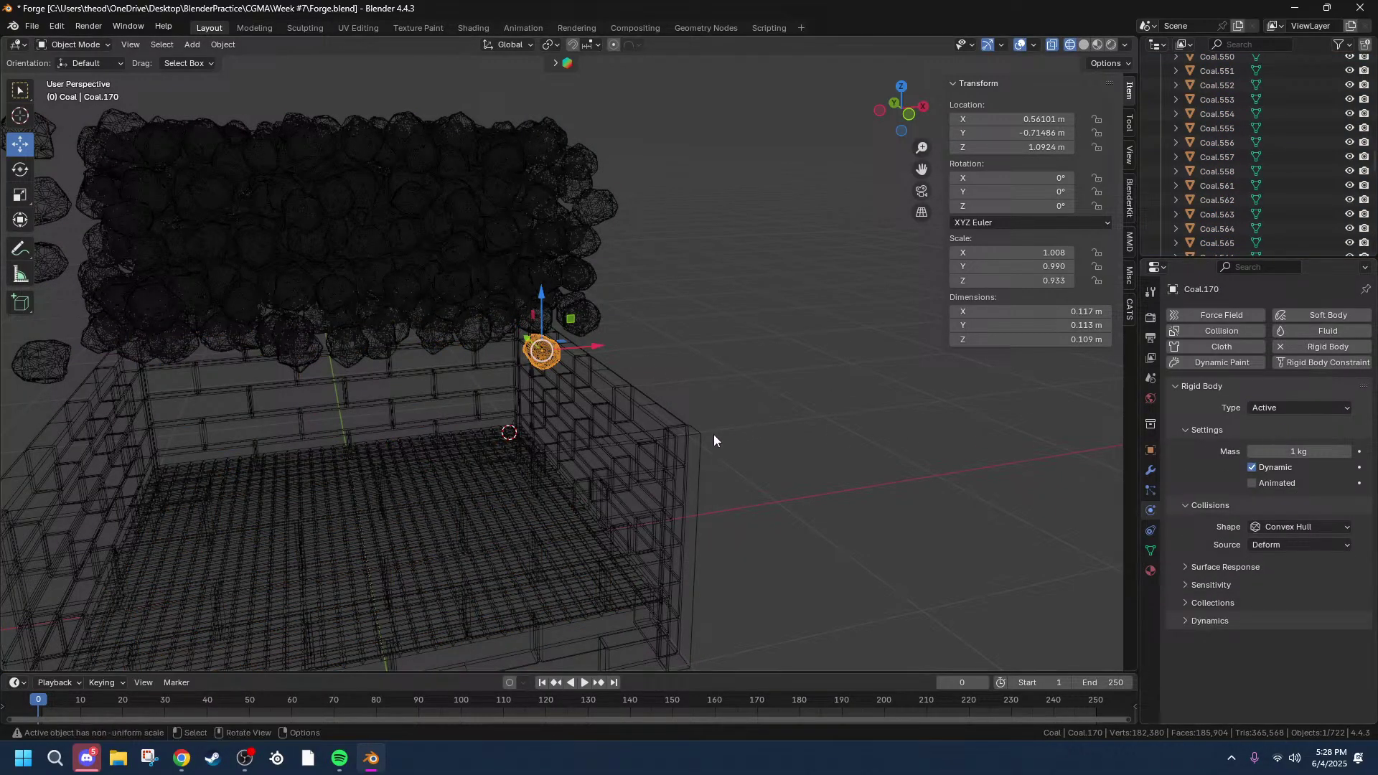
click(613, 476)
click(321, 448)
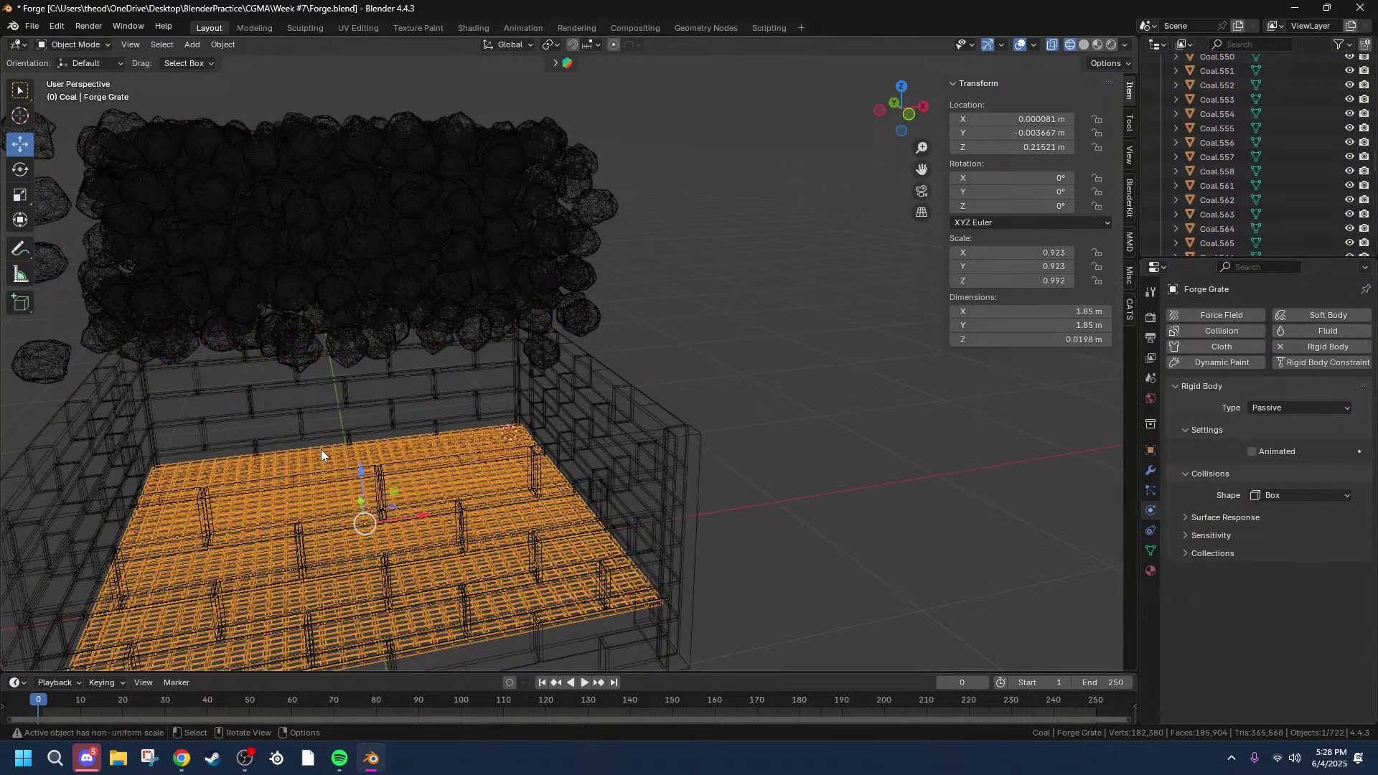
click(535, 350)
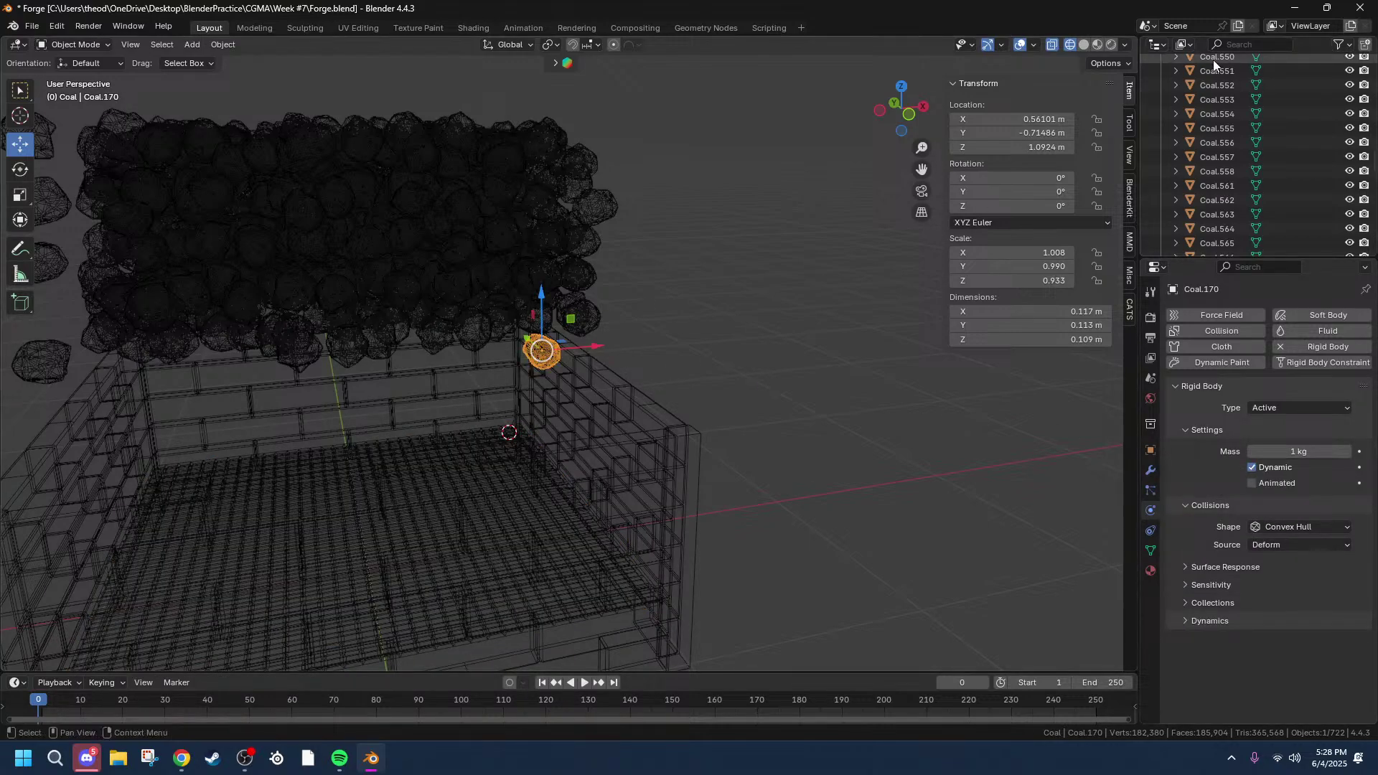
Step: Select the whole coal pile in front view and copy the active rigid body settings from Coal.170 to it
click(910, 115)
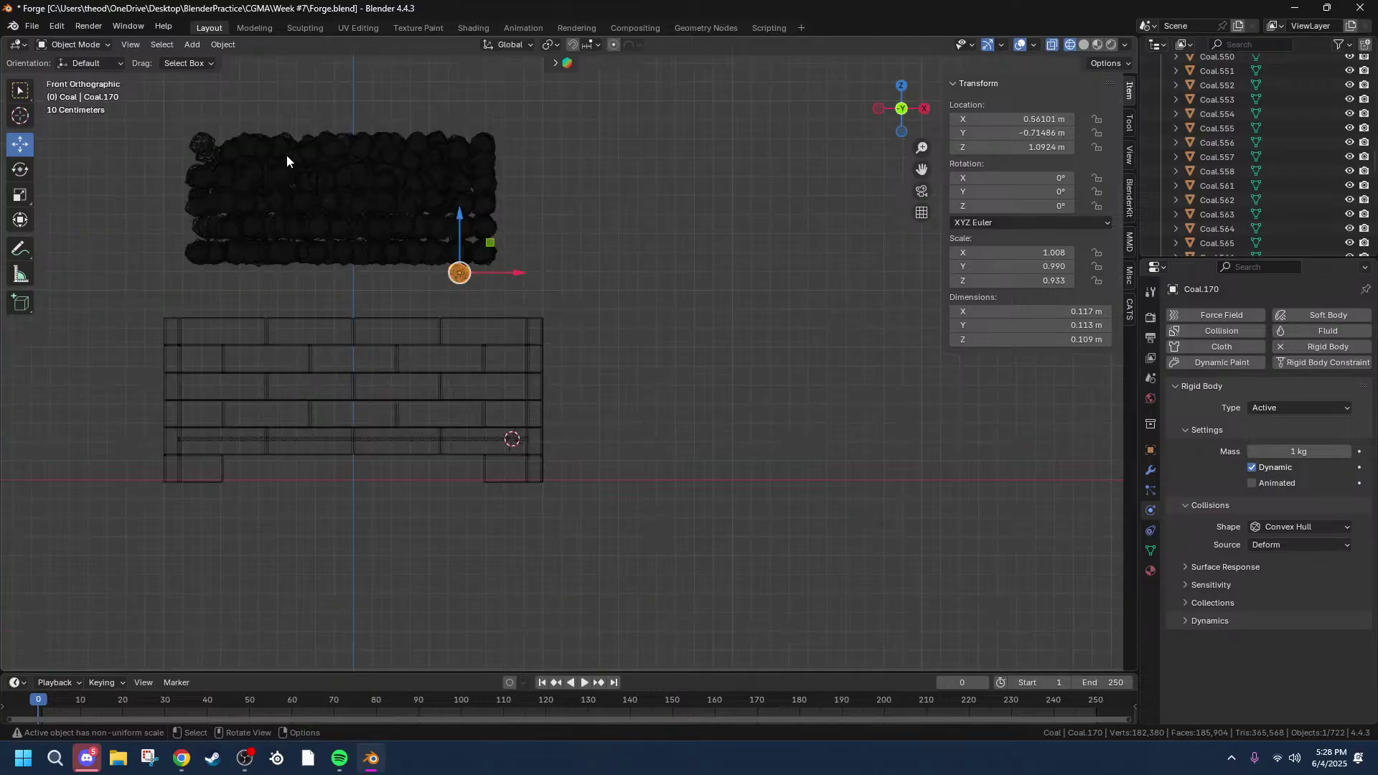
drag(154, 118, 528, 280)
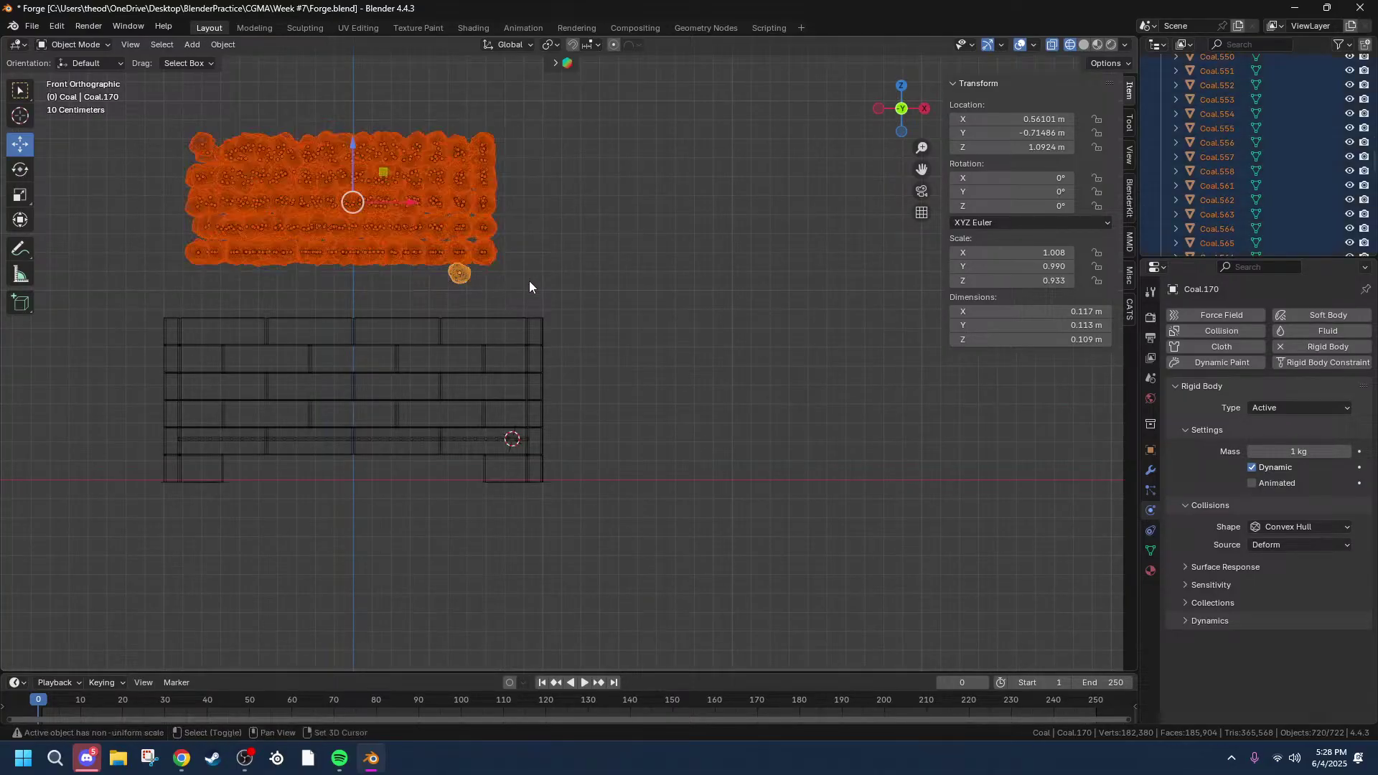
scroll(467, 237, up, 3)
middle_drag(453, 215, 553, 230)
scroll(494, 250, up, 2)
scroll(547, 345, up, 4)
right_click(548, 357)
mouse_move(548, 356)
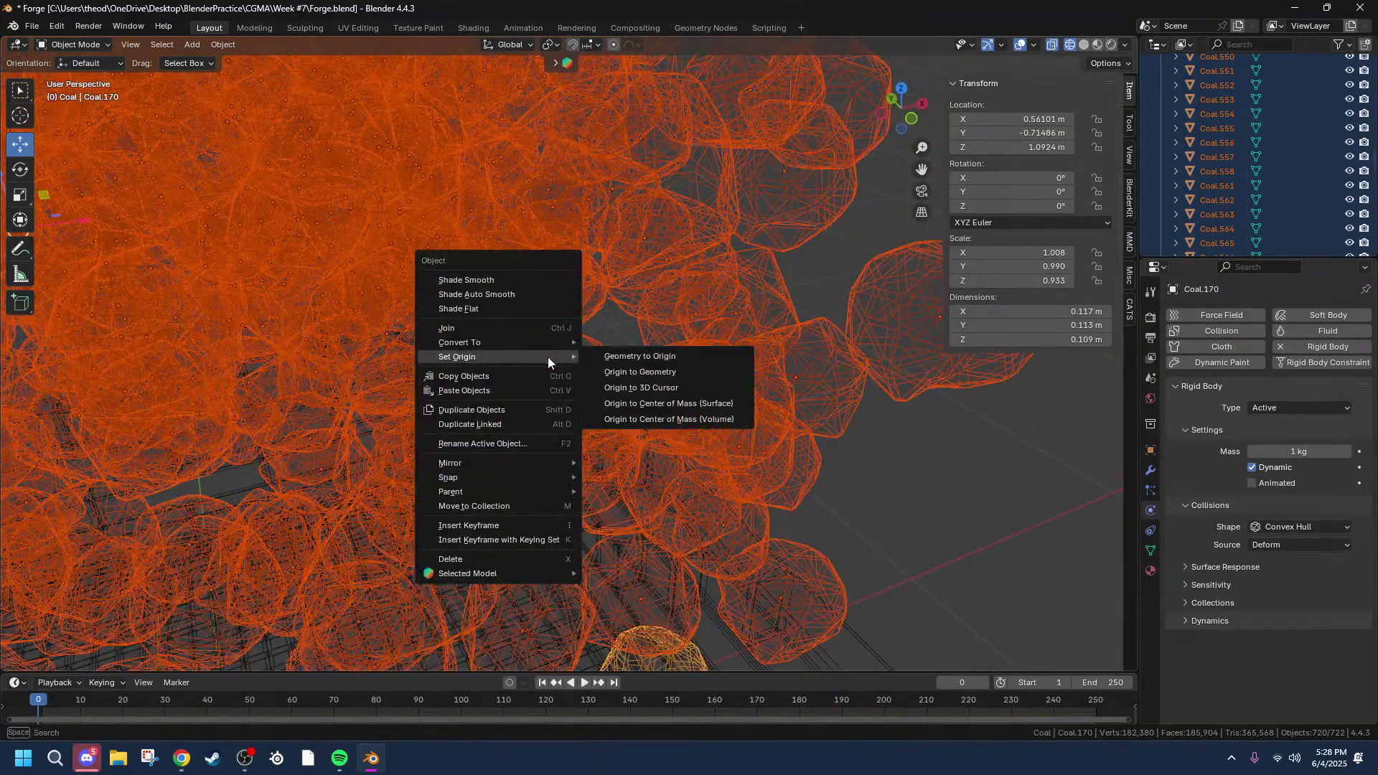
click(223, 44)
mouse_move(275, 439)
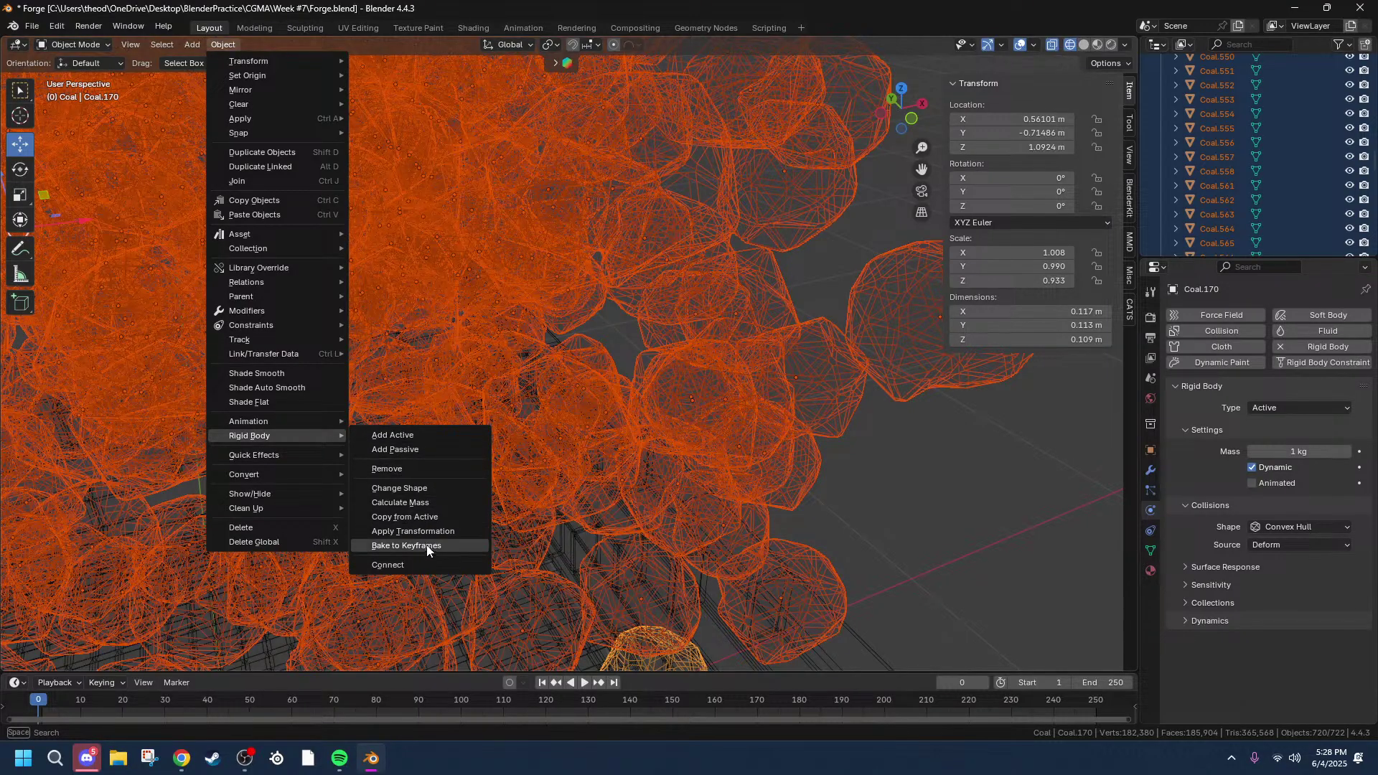
click(434, 514)
Step: Check the rigid body settings on several individual coals in the pile
mouse_move(910, 544)
middle_down()
mouse_move(921, 506)
mouse_move(899, 528)
middle_up()
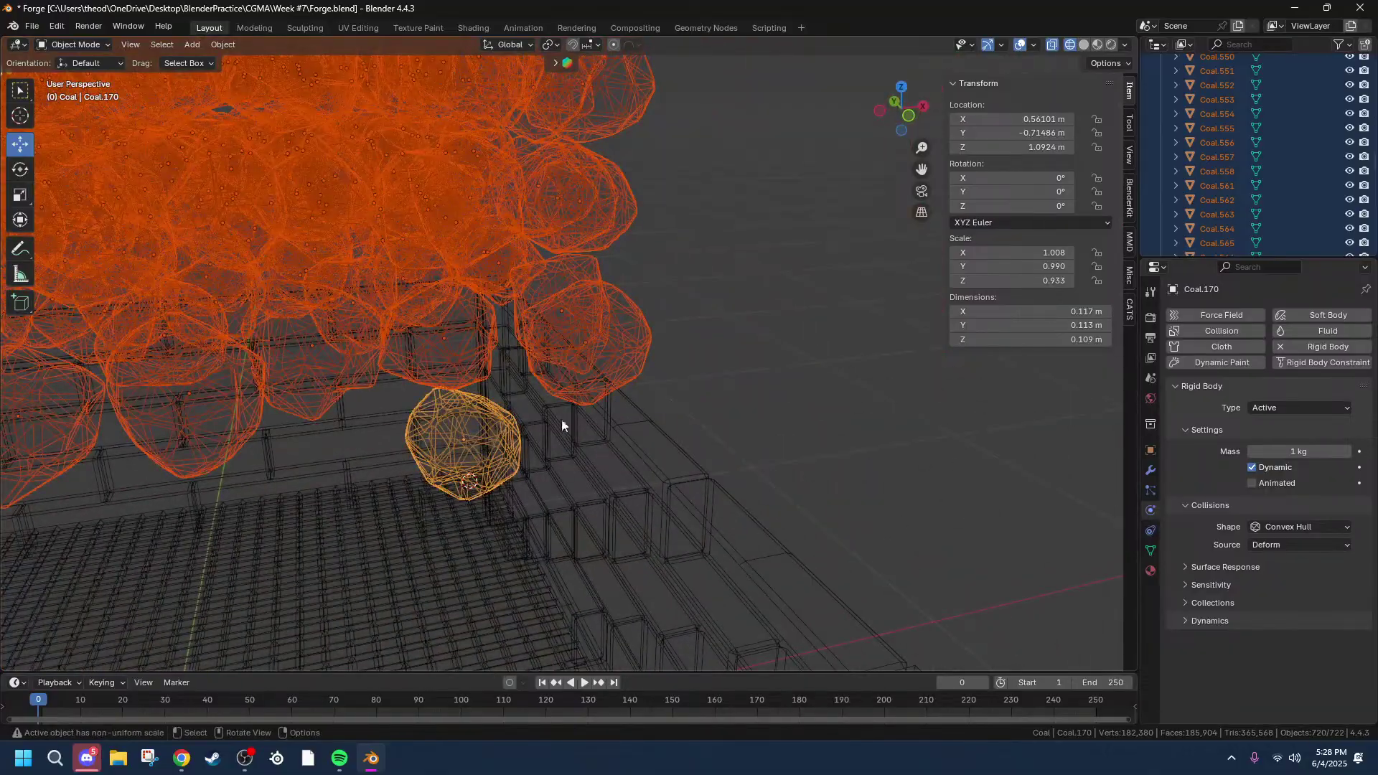
click(585, 326)
click(572, 204)
click(366, 137)
scroll(690, 291, down, 7)
middle_drag(691, 292, 643, 350)
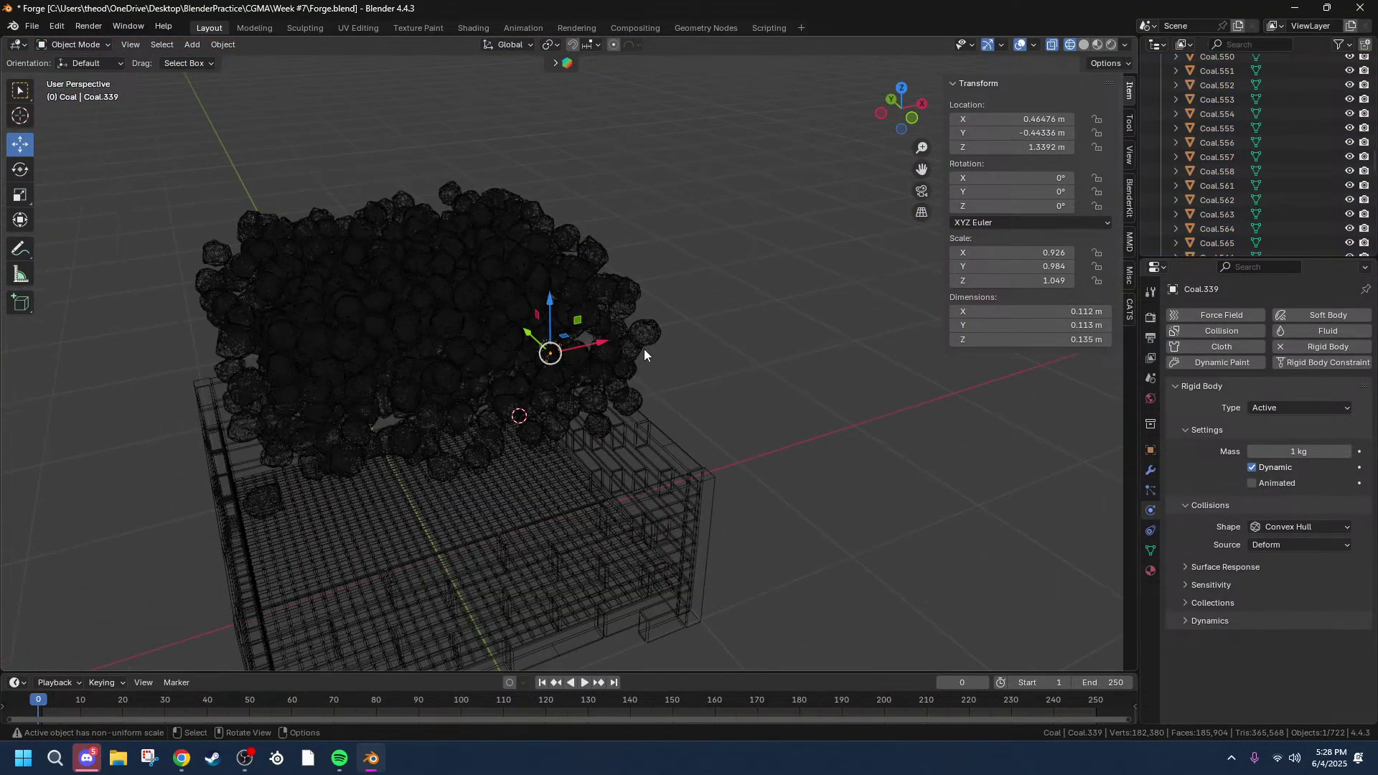
Step: Play the rigid body simulation in solid shading and examine how the coals fall into and around the forge
click(1082, 45)
key(space)
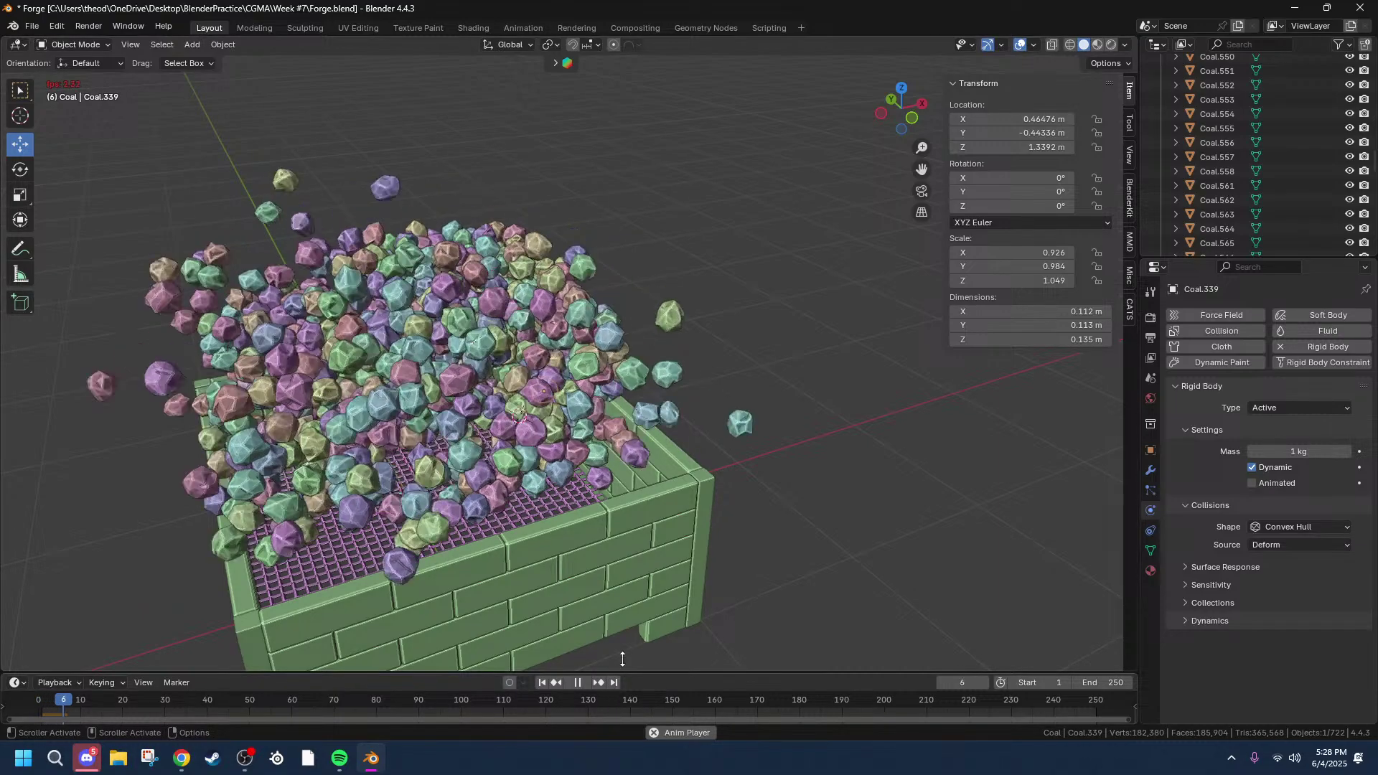
middle_drag(626, 619, 611, 521)
middle_drag(704, 553, 733, 511)
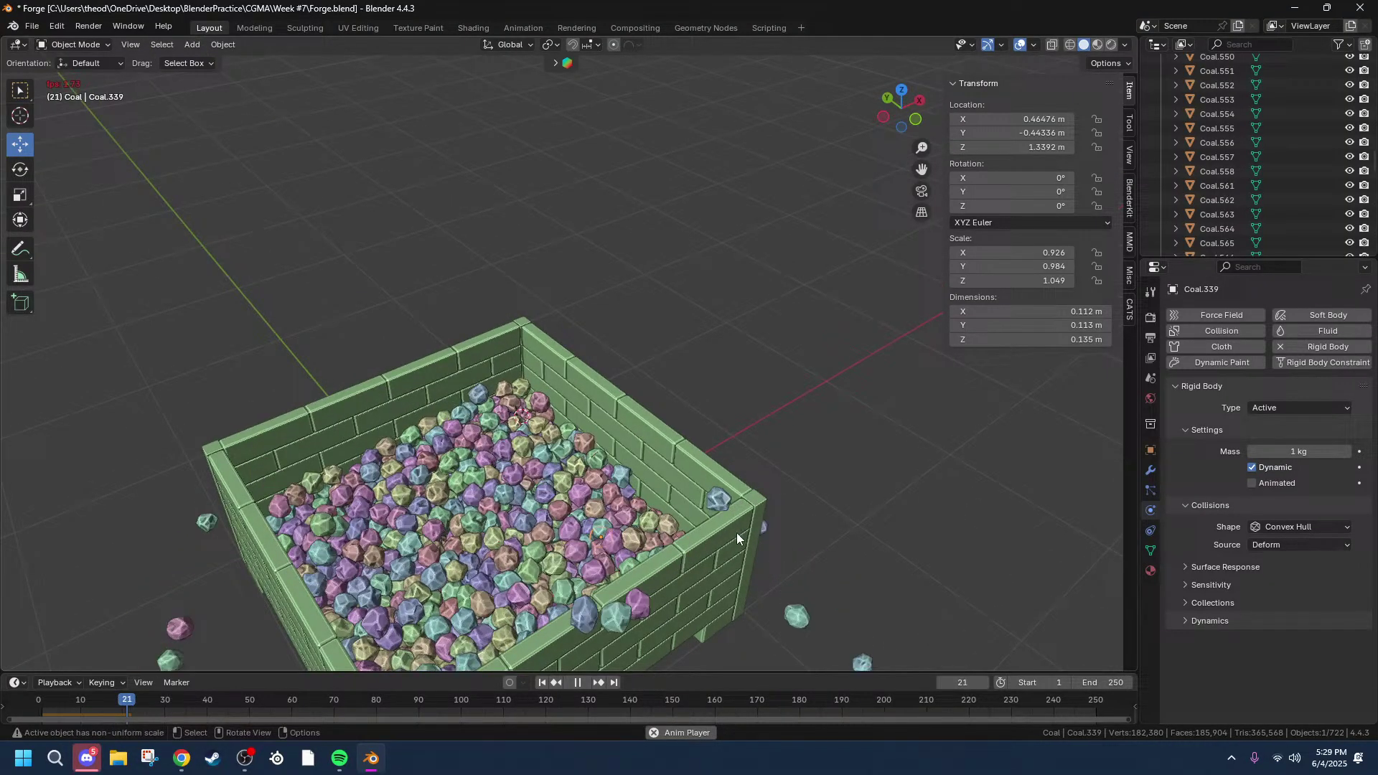
scroll(755, 533, down, 10)
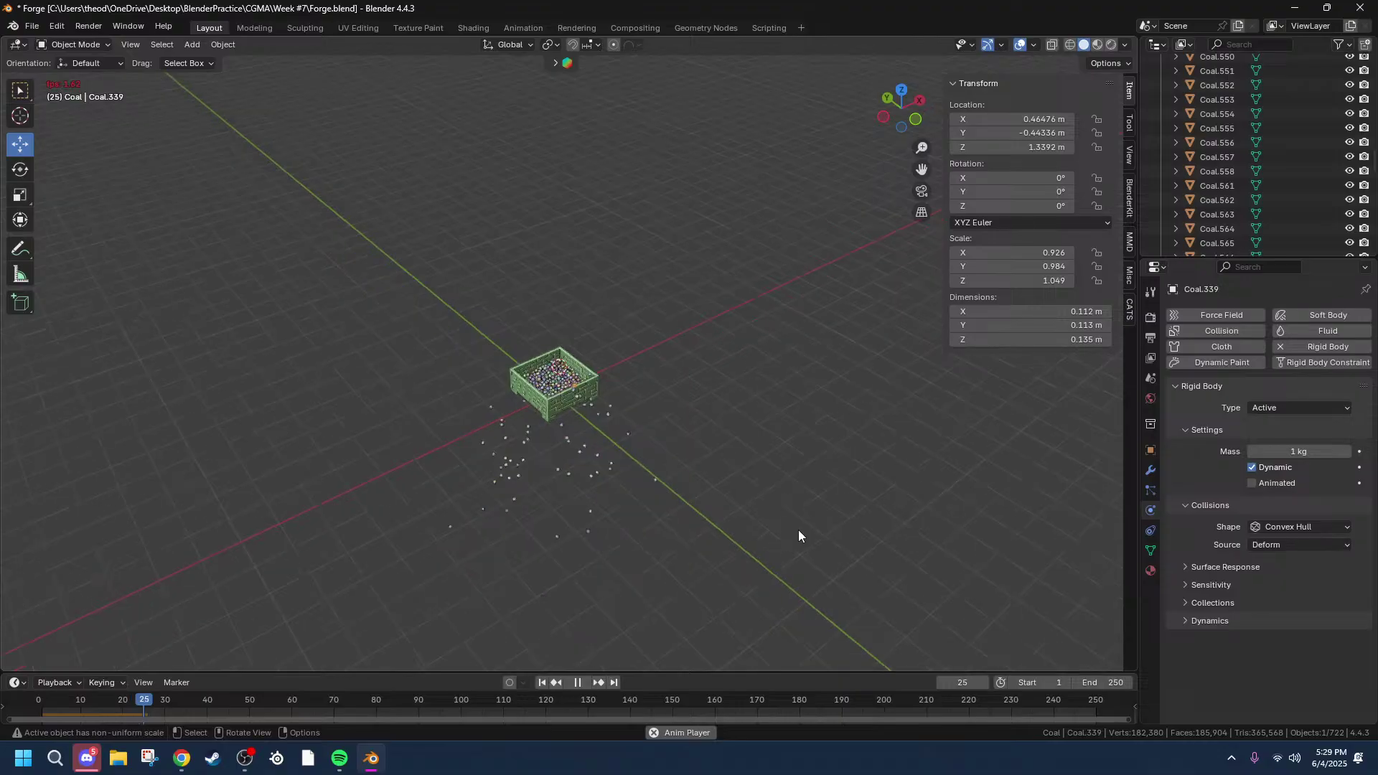
scroll(671, 482, down, 2)
scroll(670, 483, up, 3)
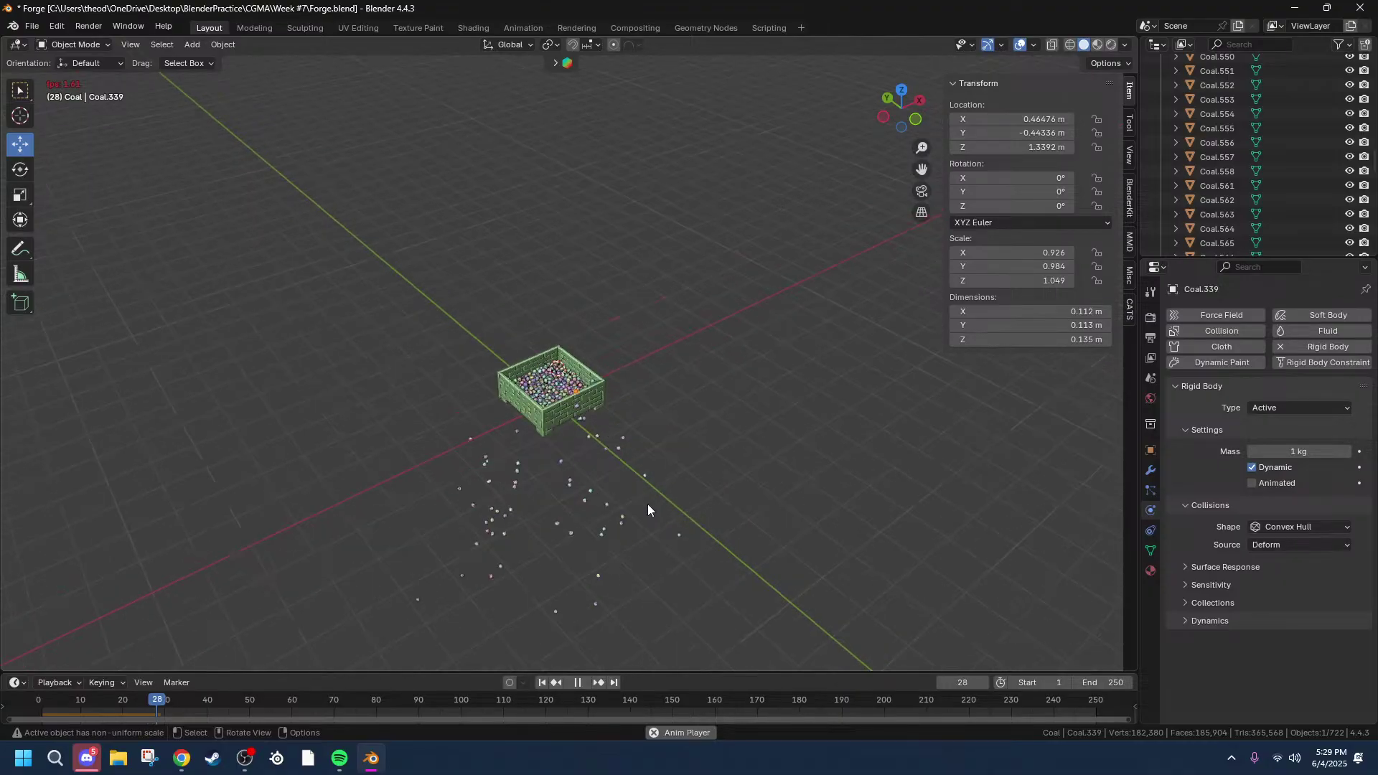
Step: Stop the simulation playback and return the timeline to frame 0
key(shift+Left)
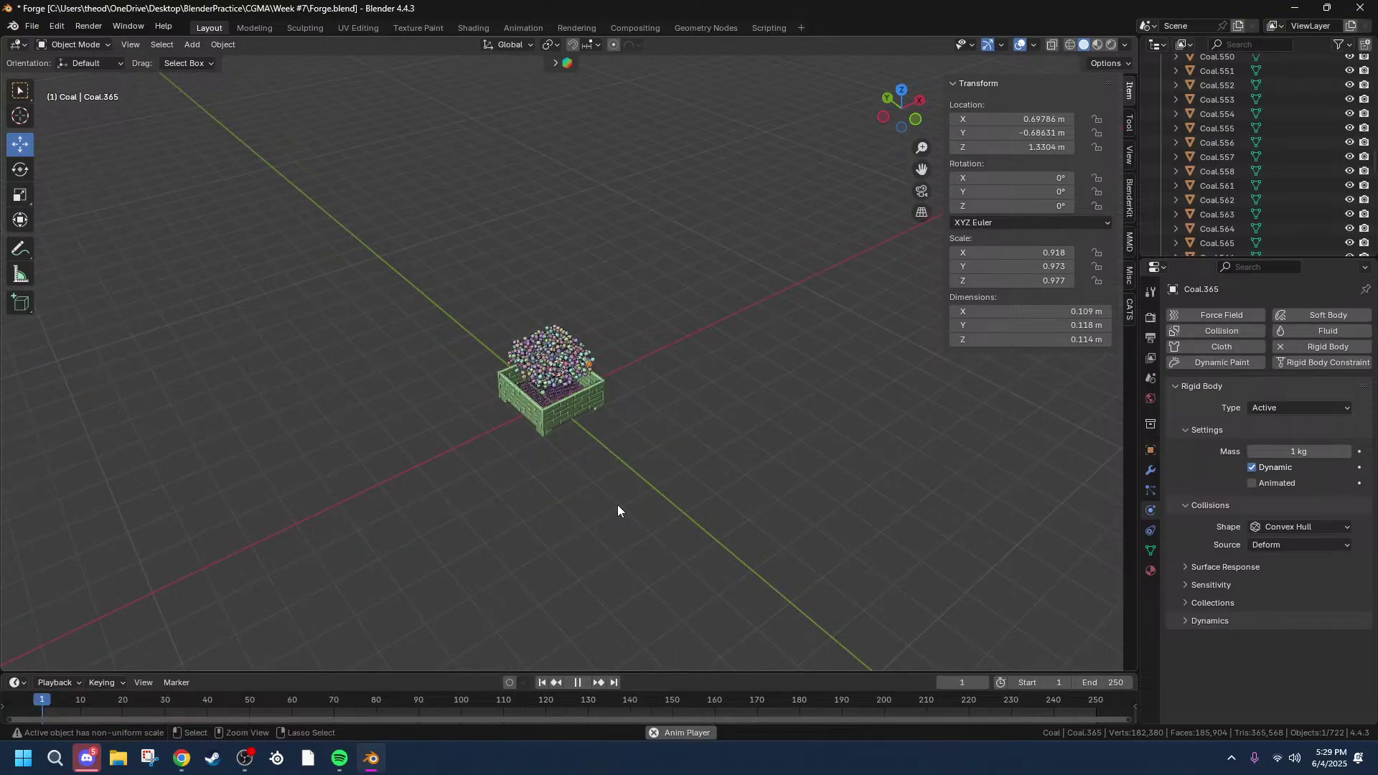
key(space)
drag(57, 697, 38, 696)
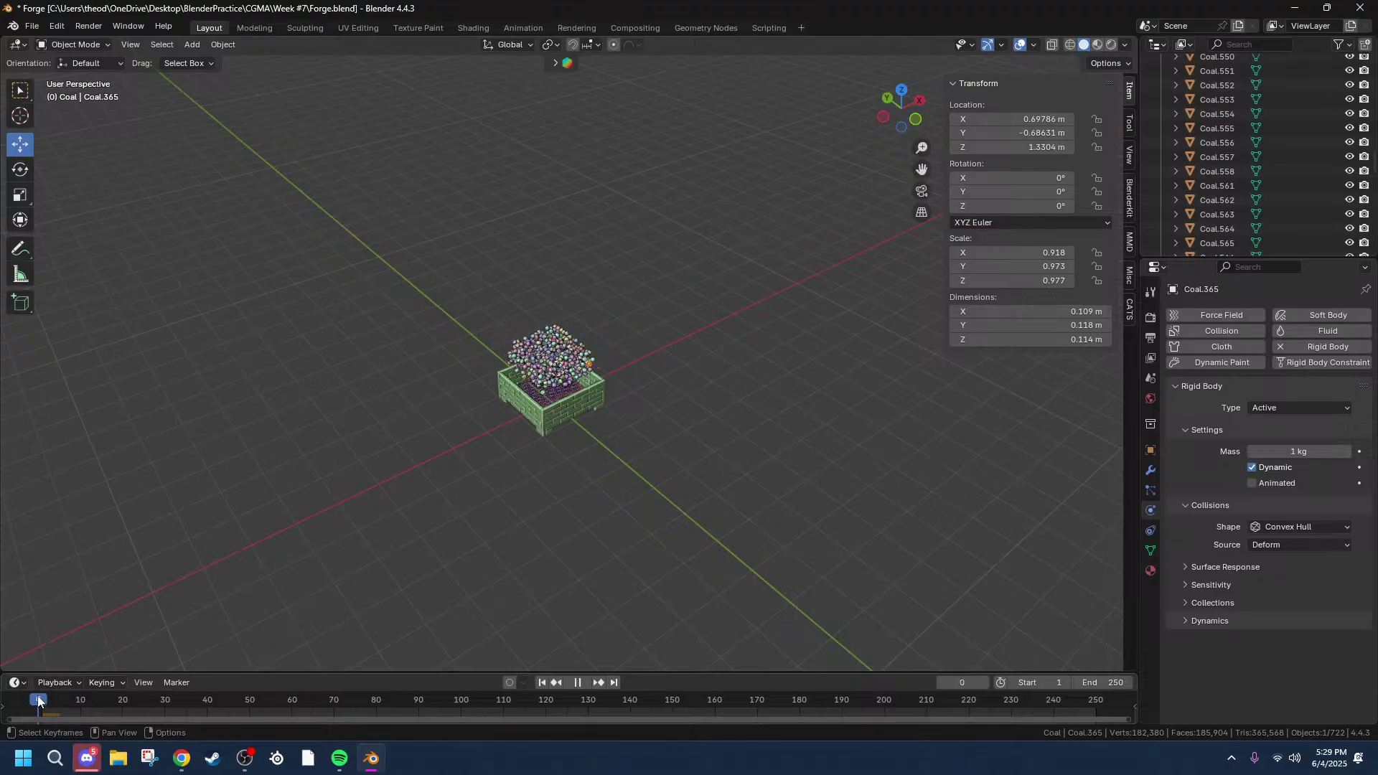
Step: In front wireframe view, raise the topmost row of coals along Z, well clear of the pile
scroll(670, 264, up, 8)
middle_drag(699, 301, 649, 259)
click(905, 115)
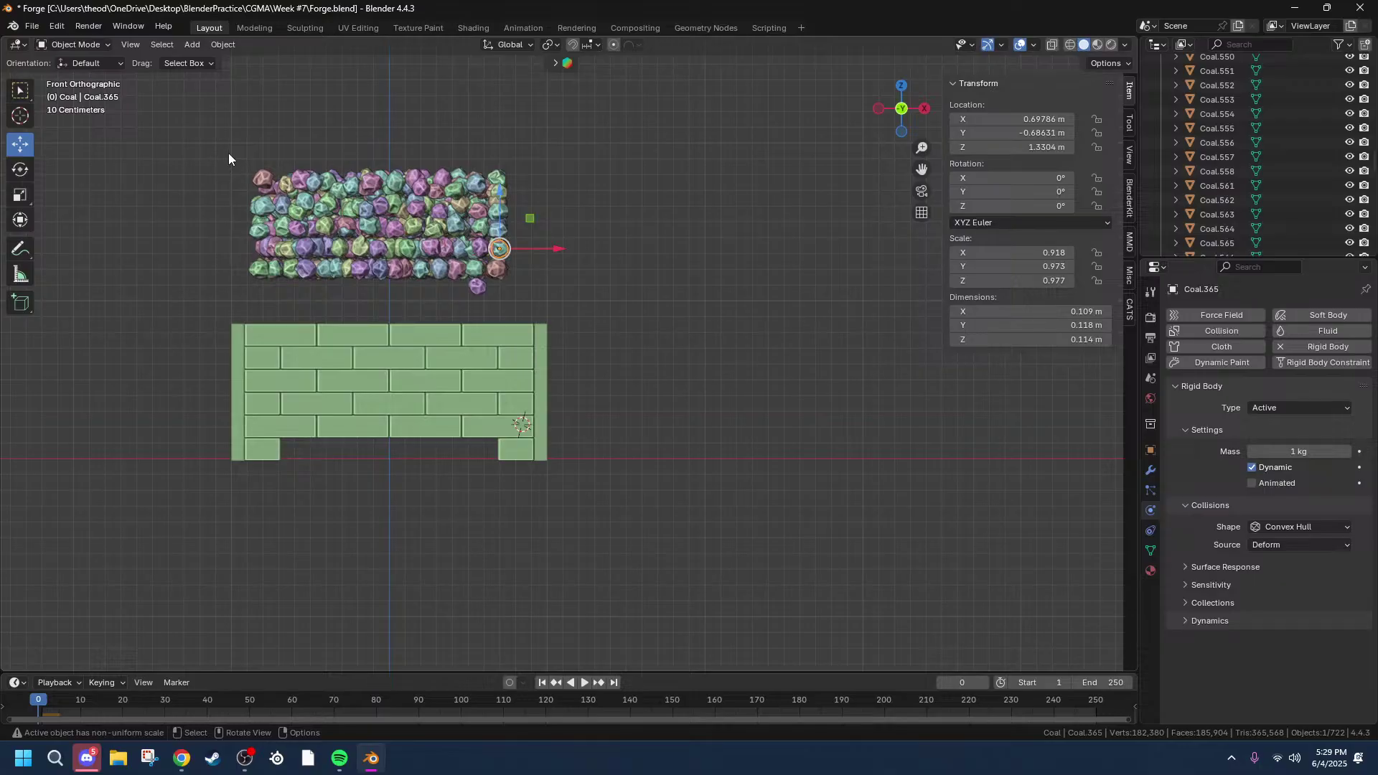
click(1069, 44)
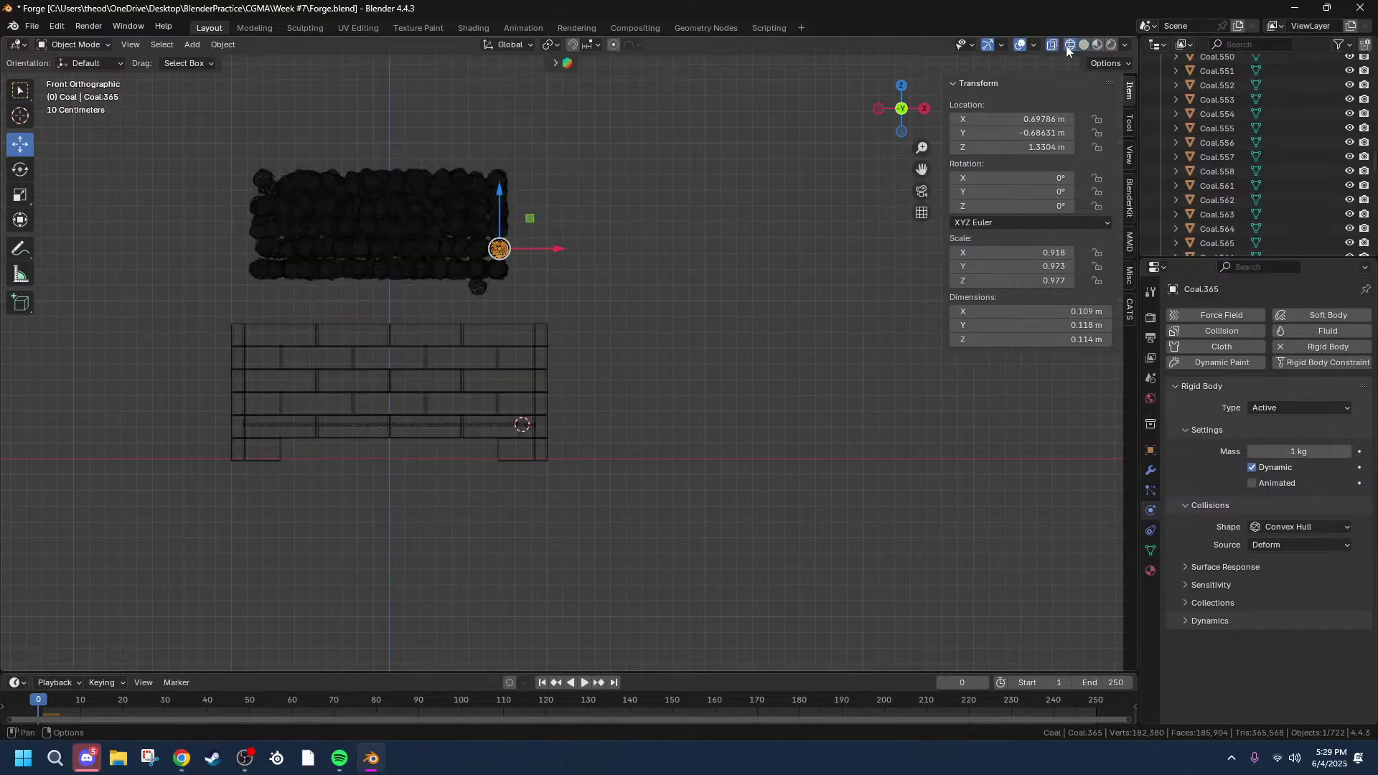
drag(212, 163, 551, 176)
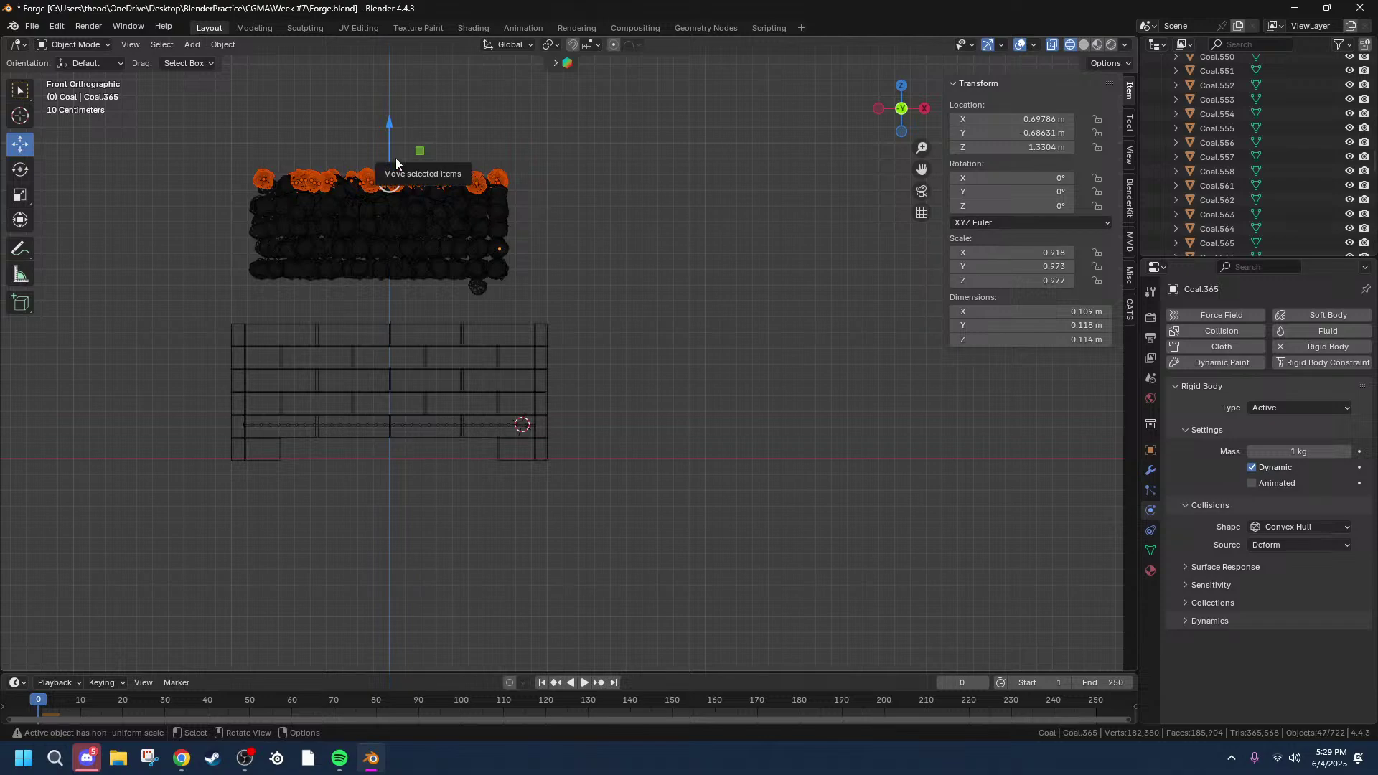
drag(394, 159, 392, 75)
Step: Raise the next row of coals from the top of the pile about 0.33 m along Z
drag(217, 161, 543, 180)
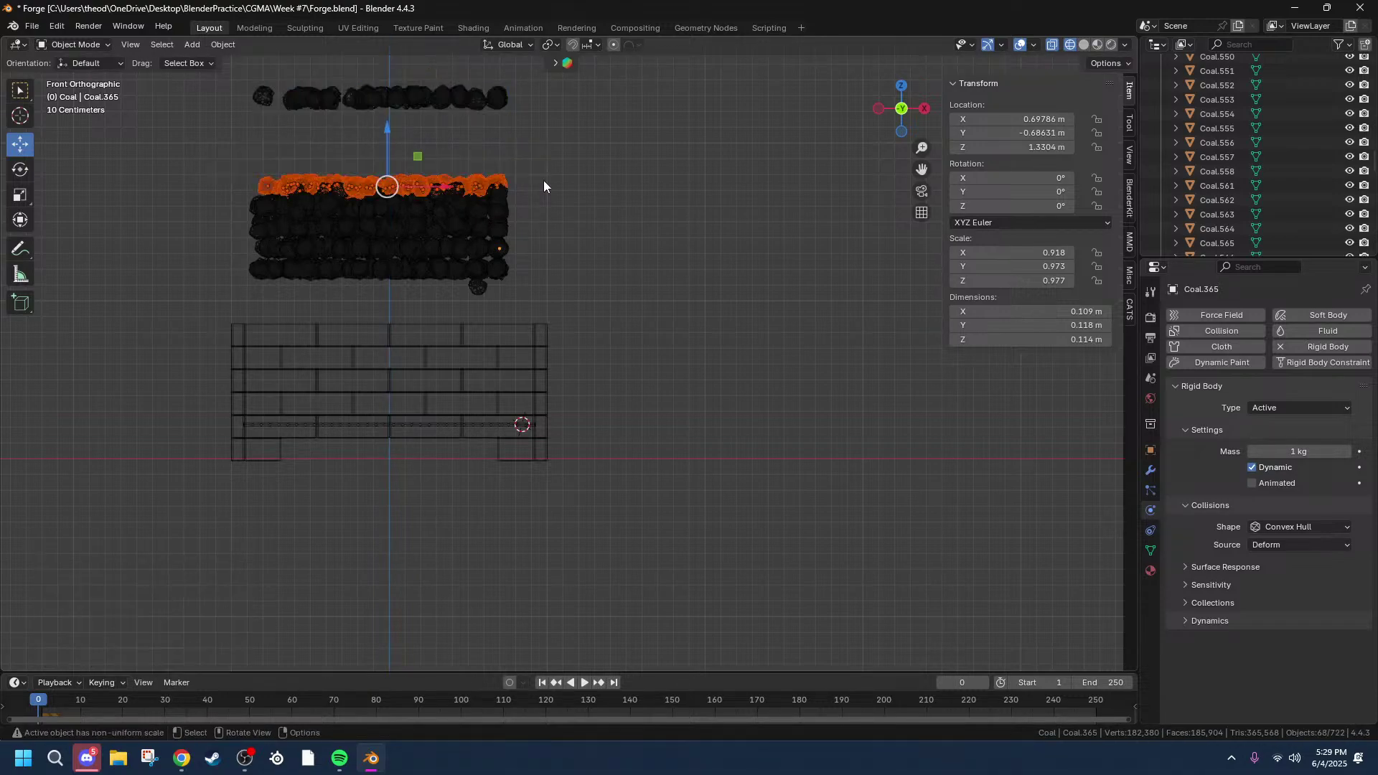
key(g)
key(z)
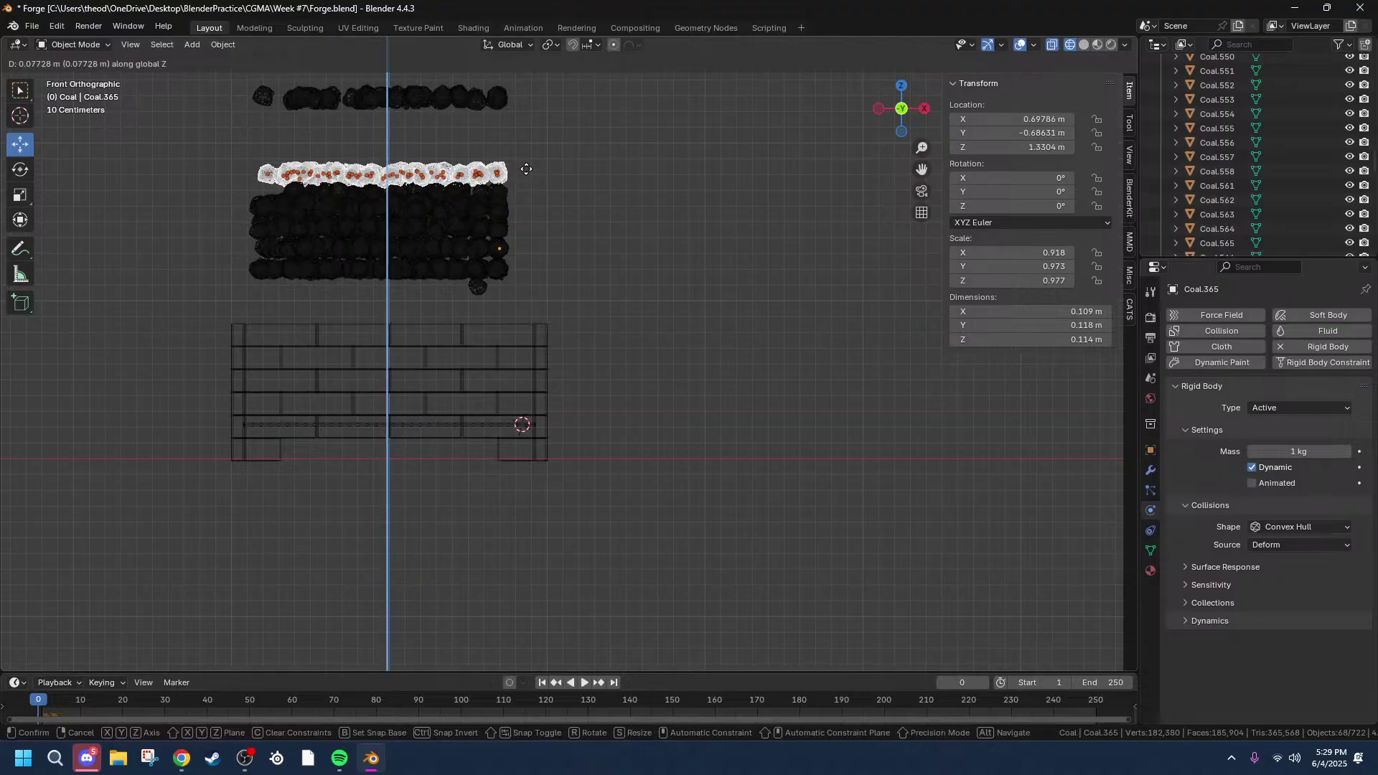
click(521, 134)
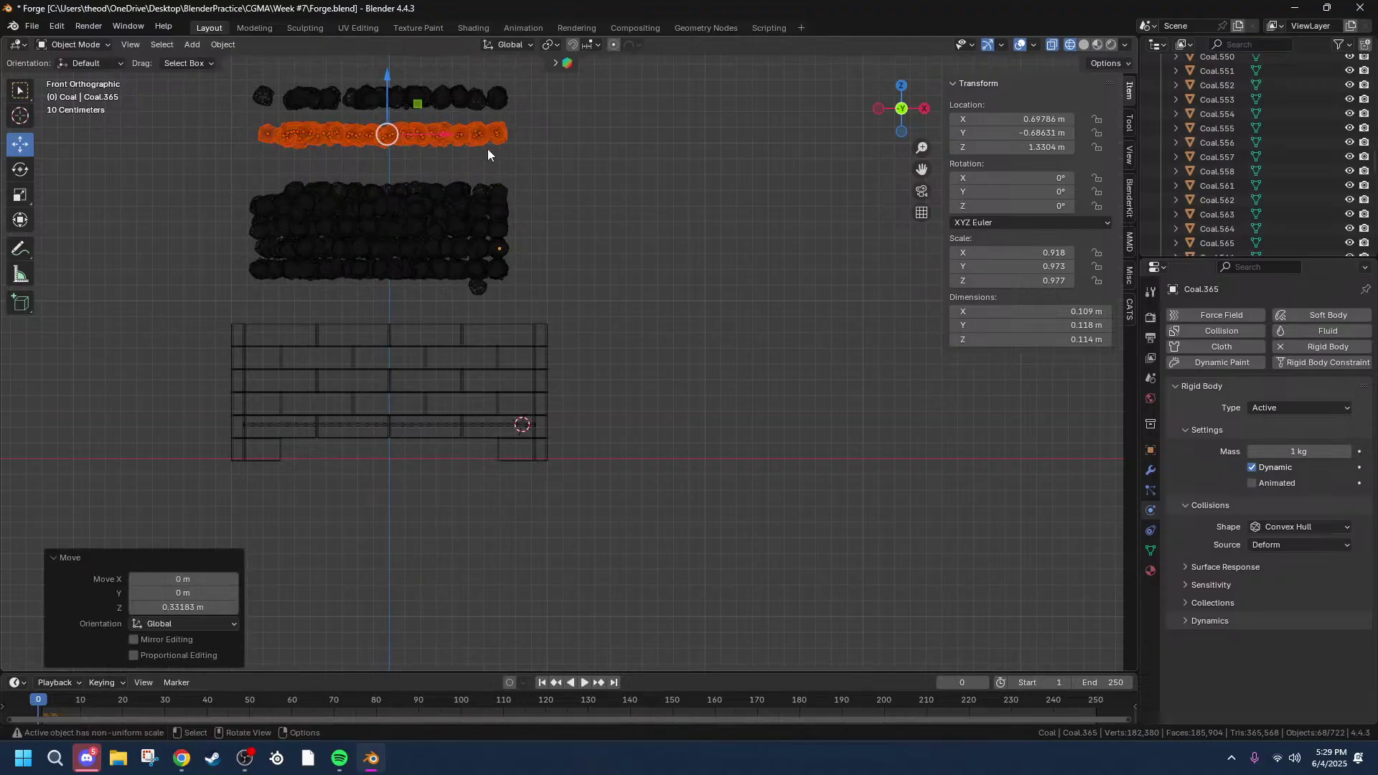
Step: Raise the third group of coals from the top of the pile about 0.2 m along Z
drag(209, 163, 561, 192)
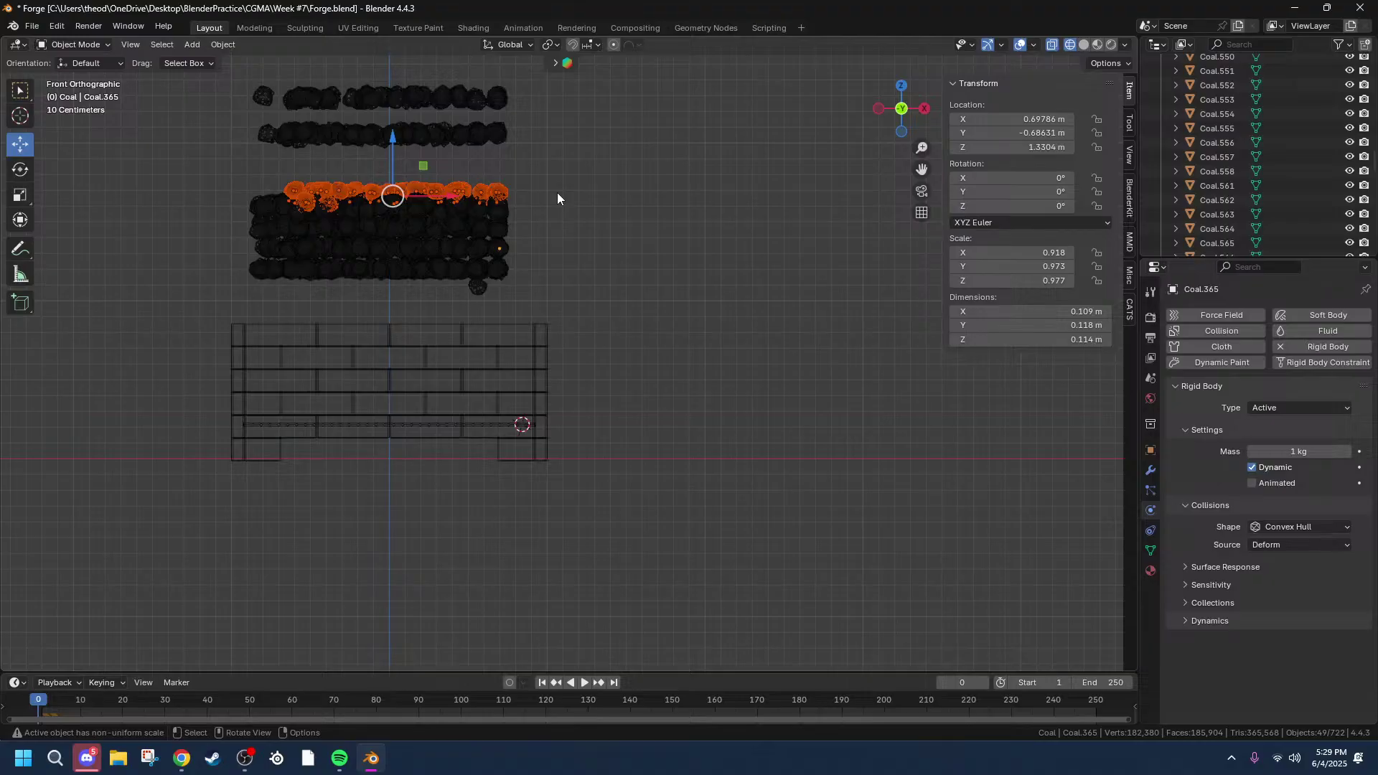
key(g)
key(z)
click(539, 172)
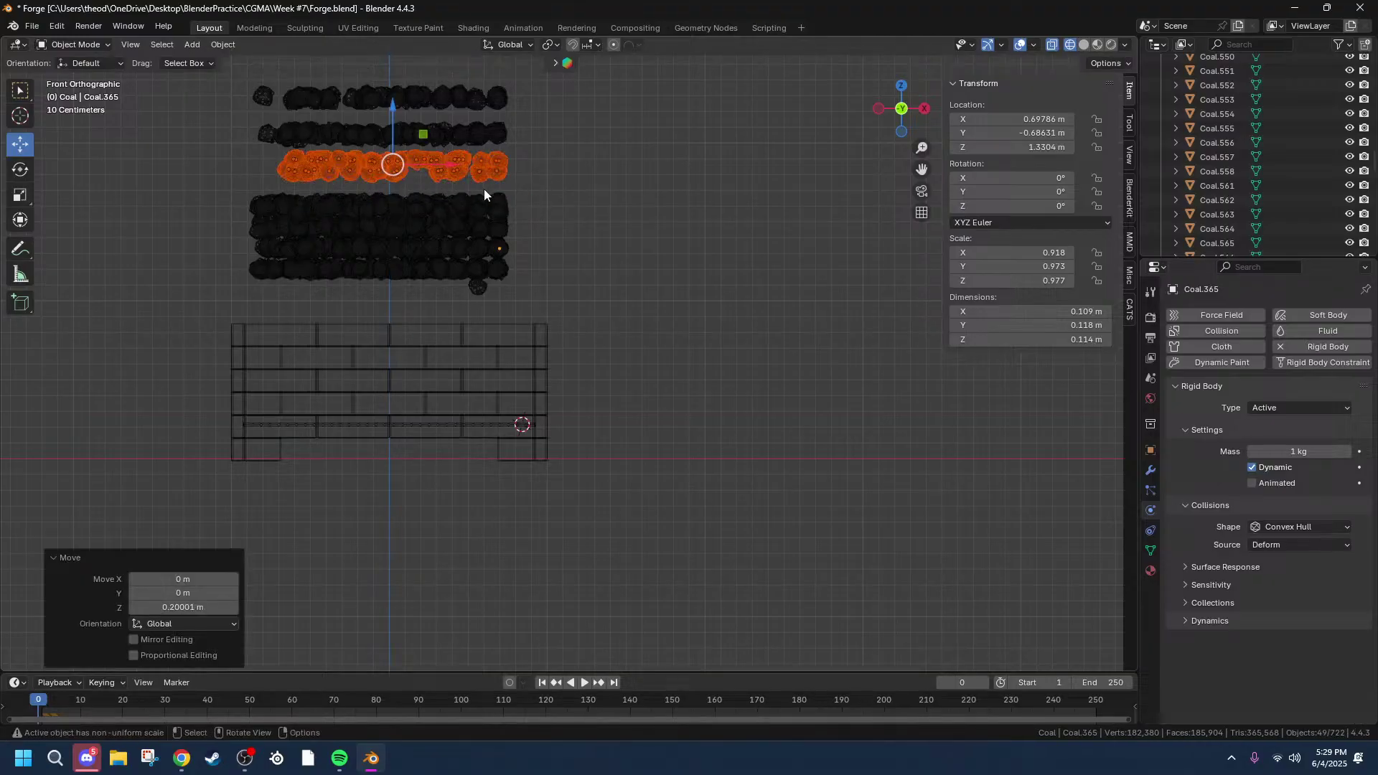
Step: Lower the bottom coals of the third raised group about 0.07 m along Z to form a fourth row
drag(275, 180, 519, 182)
key(g)
key(z)
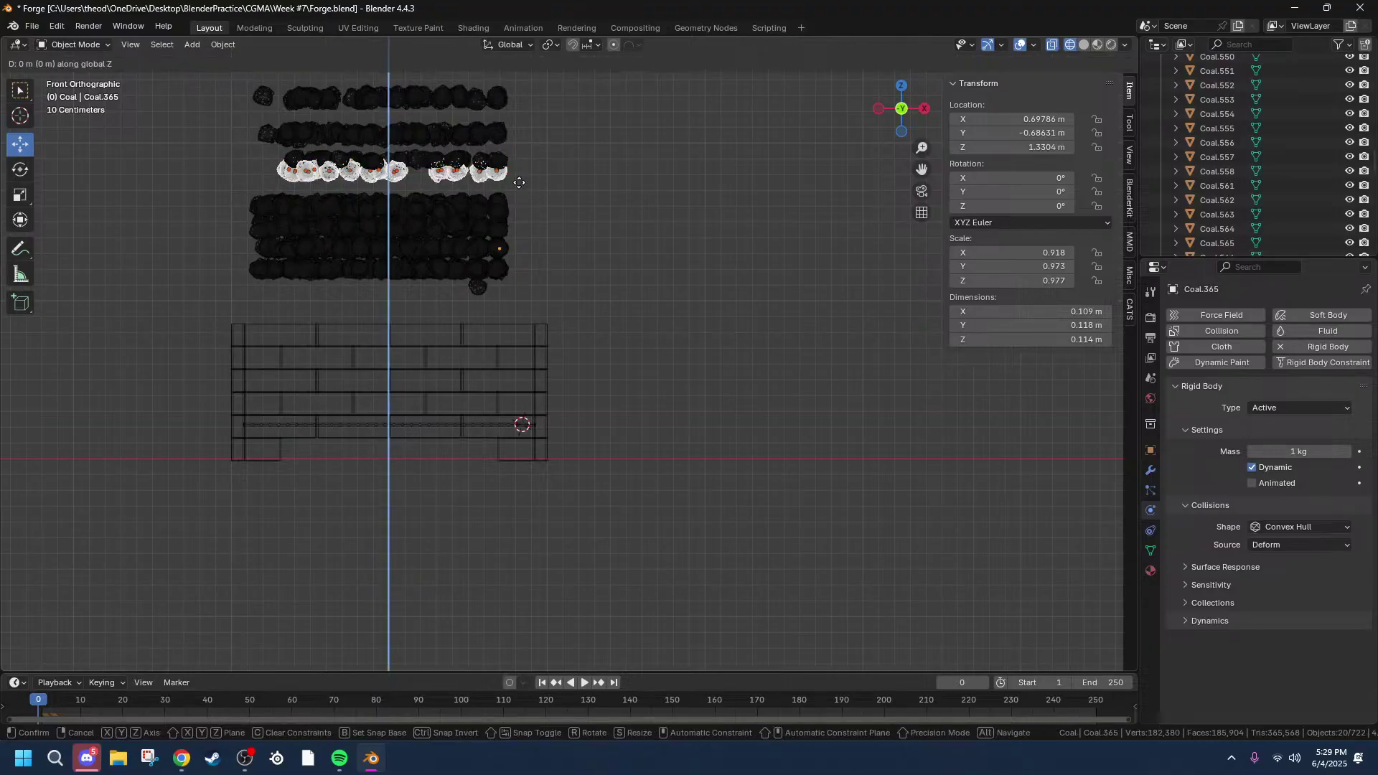
click(507, 193)
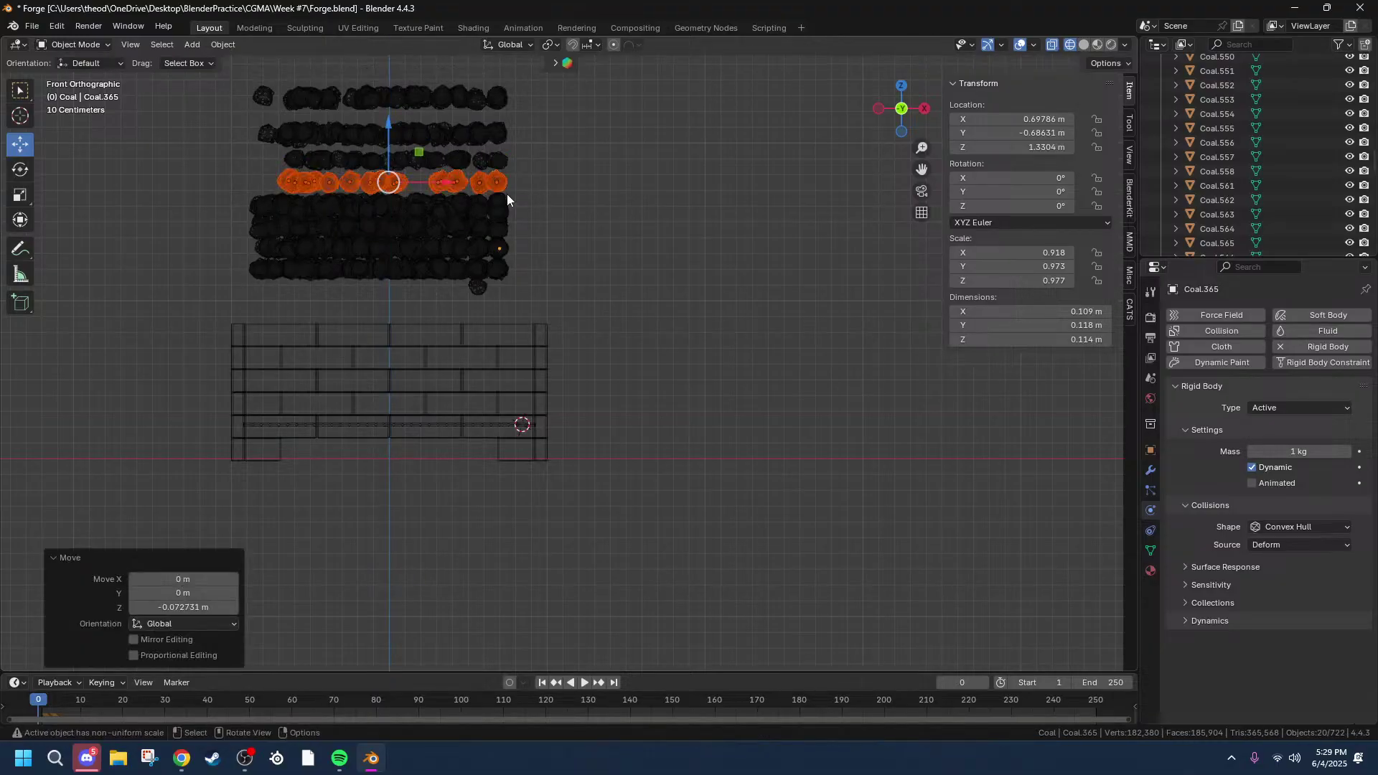
Step: Raise all four separated coal rows together along Z, further above the remaining pile
drag(249, 82, 631, 181)
key(g)
key(z)
click(619, 119)
Step: Lower the fourth separated coal row along Z to widen its gap from the row above
drag(230, 124, 565, 149)
key(g)
key(z)
click(524, 159)
Step: Lower the third separated coal row along Z, keeping a gap above the fourth row
drag(255, 110, 520, 102)
key(g)
key(z)
click(513, 122)
Step: Lower the second separated coal row about 0.08 m along Z
drag(228, 83, 549, 83)
key(g)
key(z)
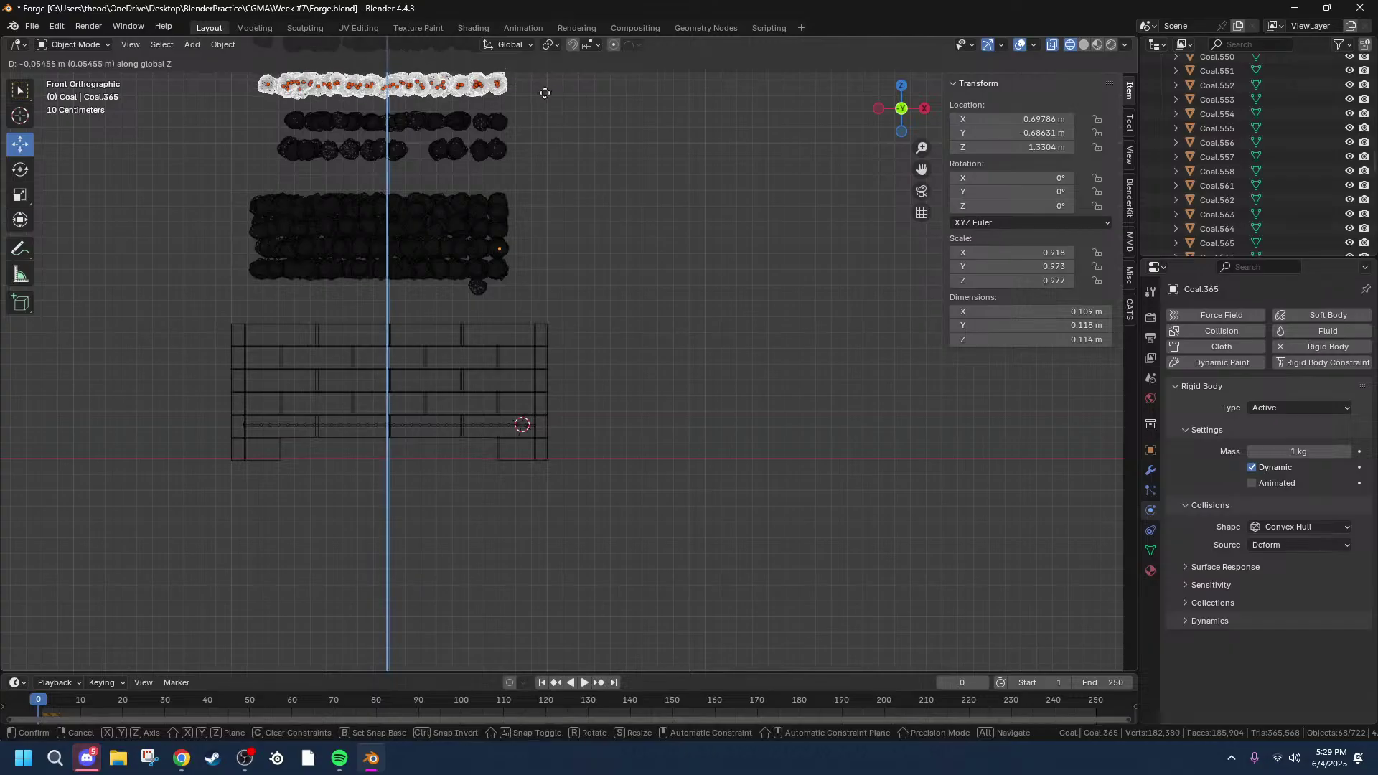
click(544, 95)
Step: Lower the topmost separated coal row about 0.1 m along Z, closer to the second row
scroll(544, 98, down, 2)
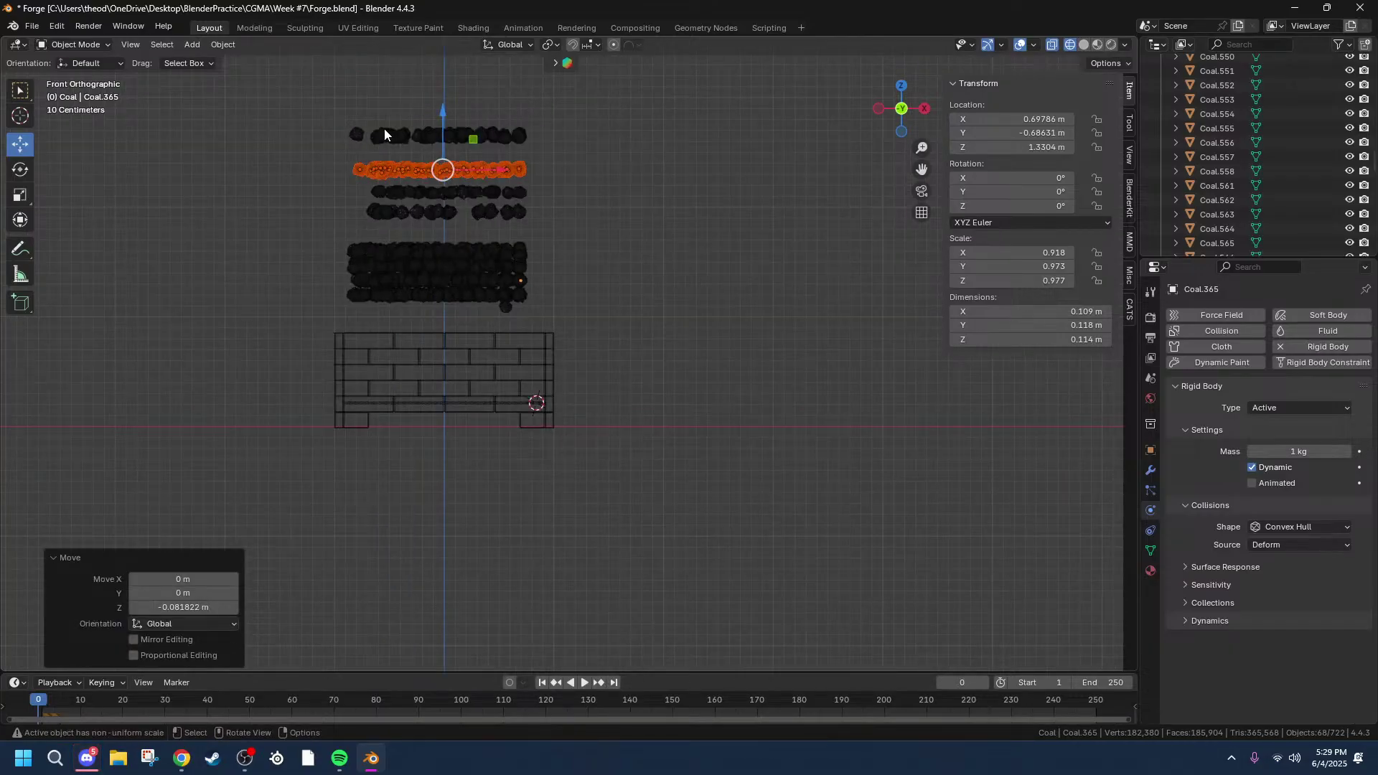
scroll(384, 128, up, 2)
scroll(385, 128, down, 1)
key(b)
drag(387, 91, 555, 88)
key(g)
key(z)
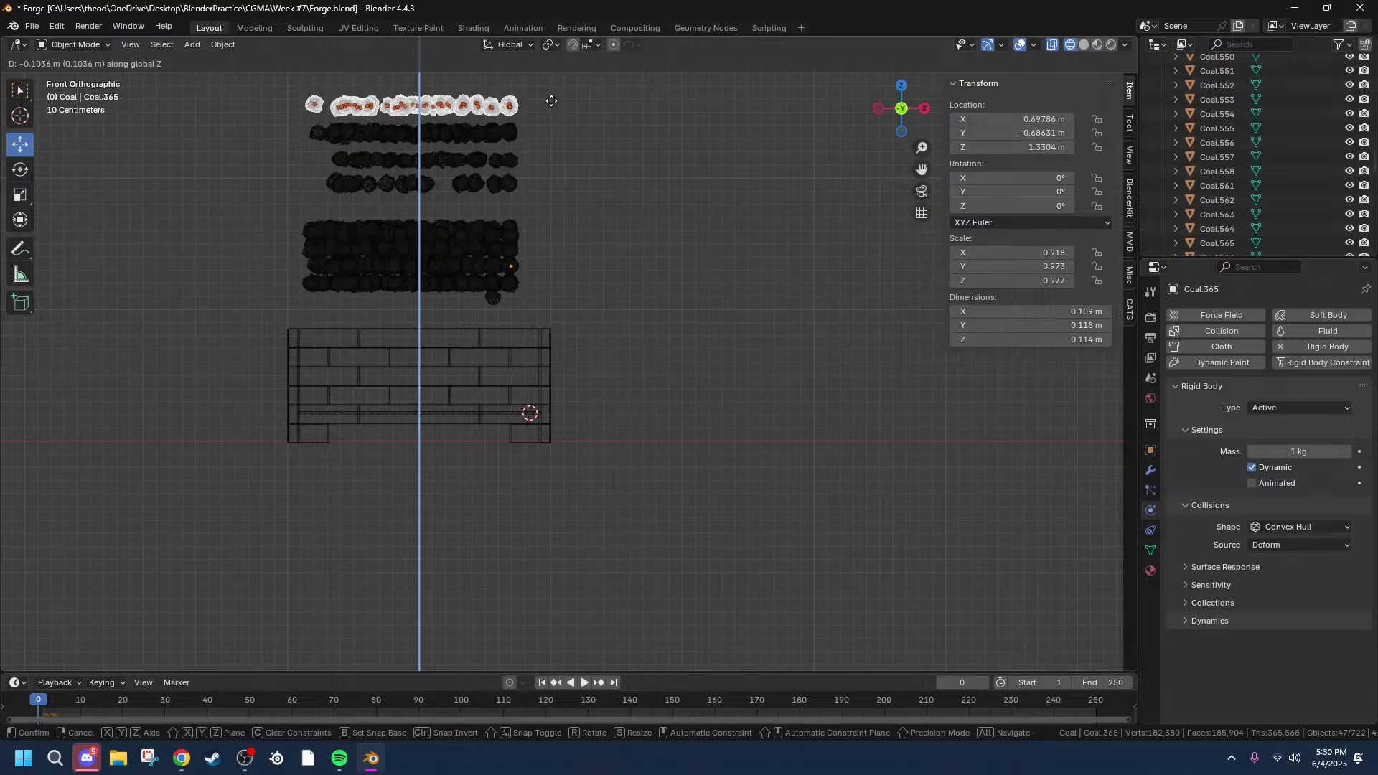
click(554, 101)
Step: Move the four evenly spaced coal rows up along Z to make room above the remaining pile
drag(262, 87, 570, 185)
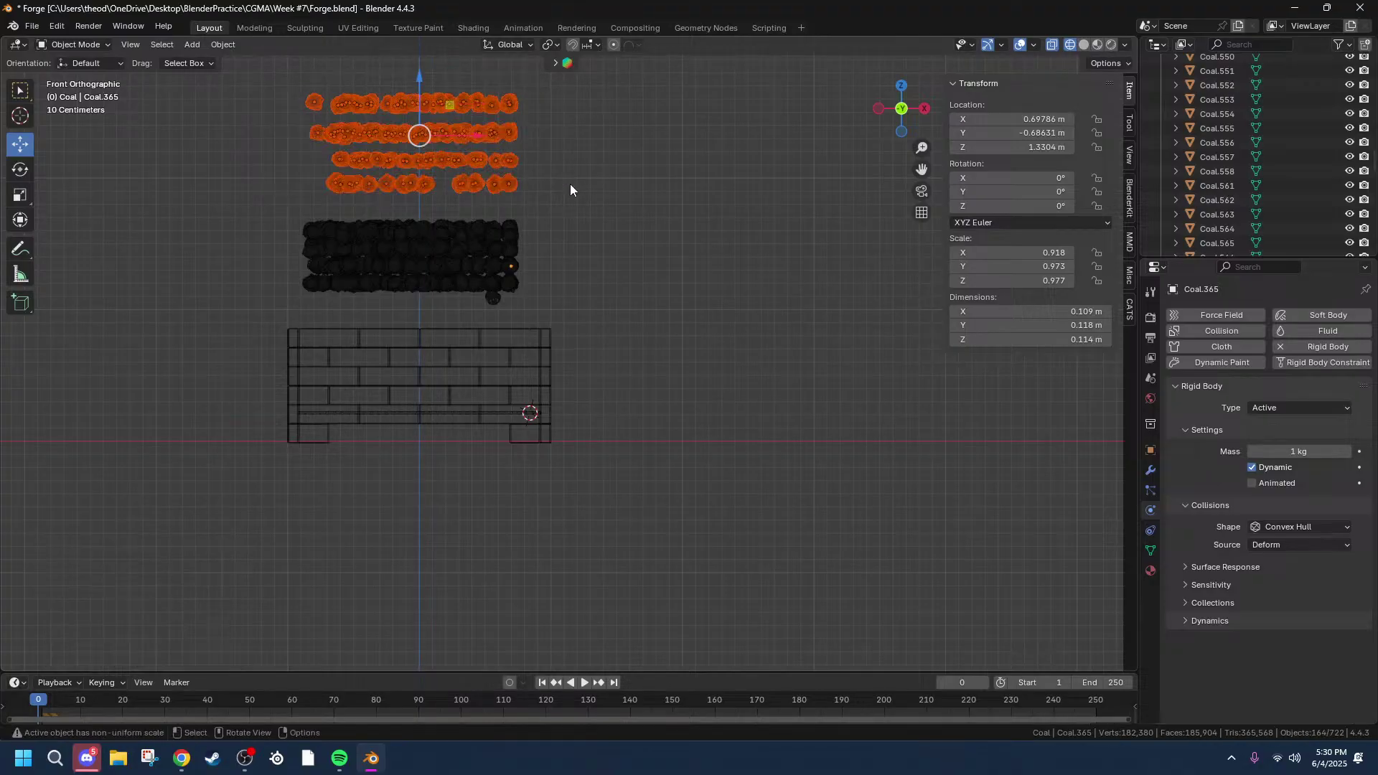
key(g)
key(z)
click(565, 120)
Step: Raise the top coal row of the remaining pile along Z to just below the separated rows
drag(273, 203, 595, 223)
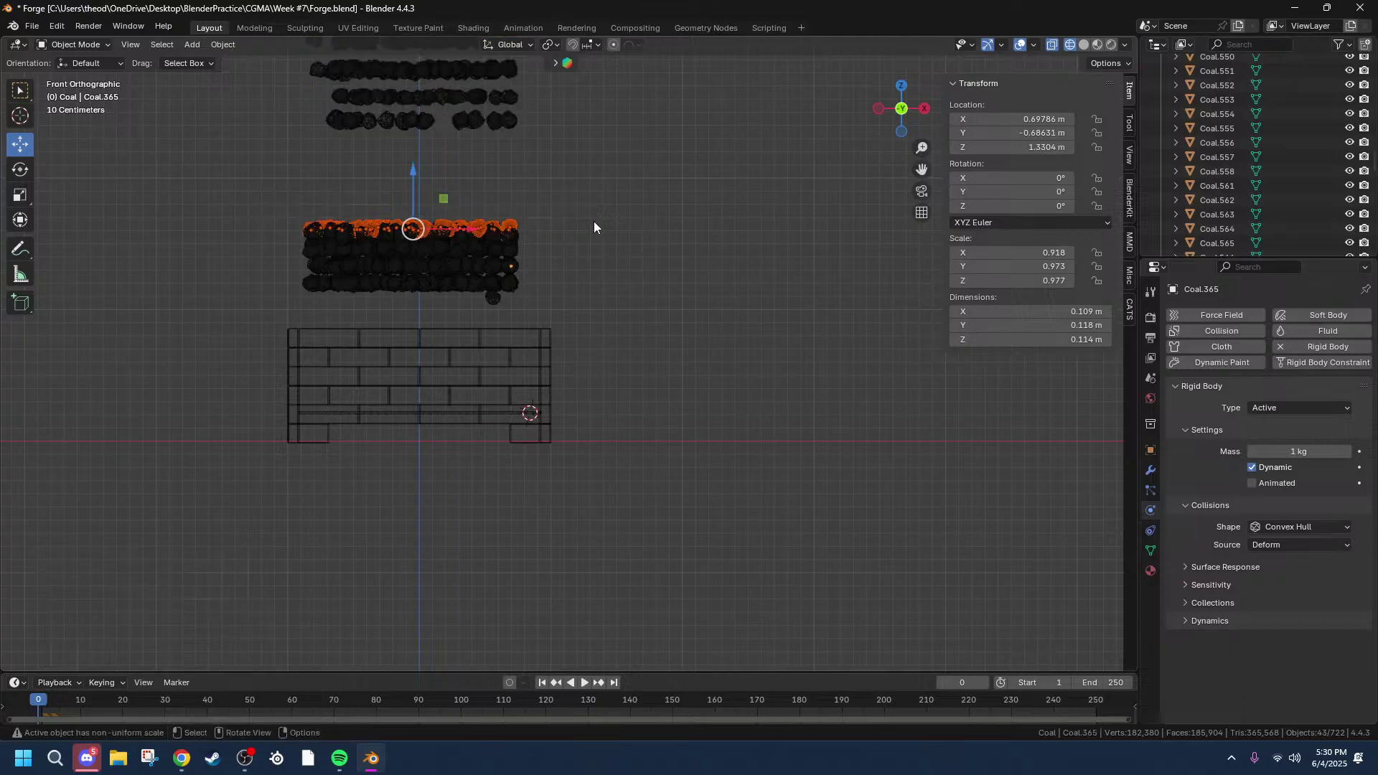
key(g)
key(z)
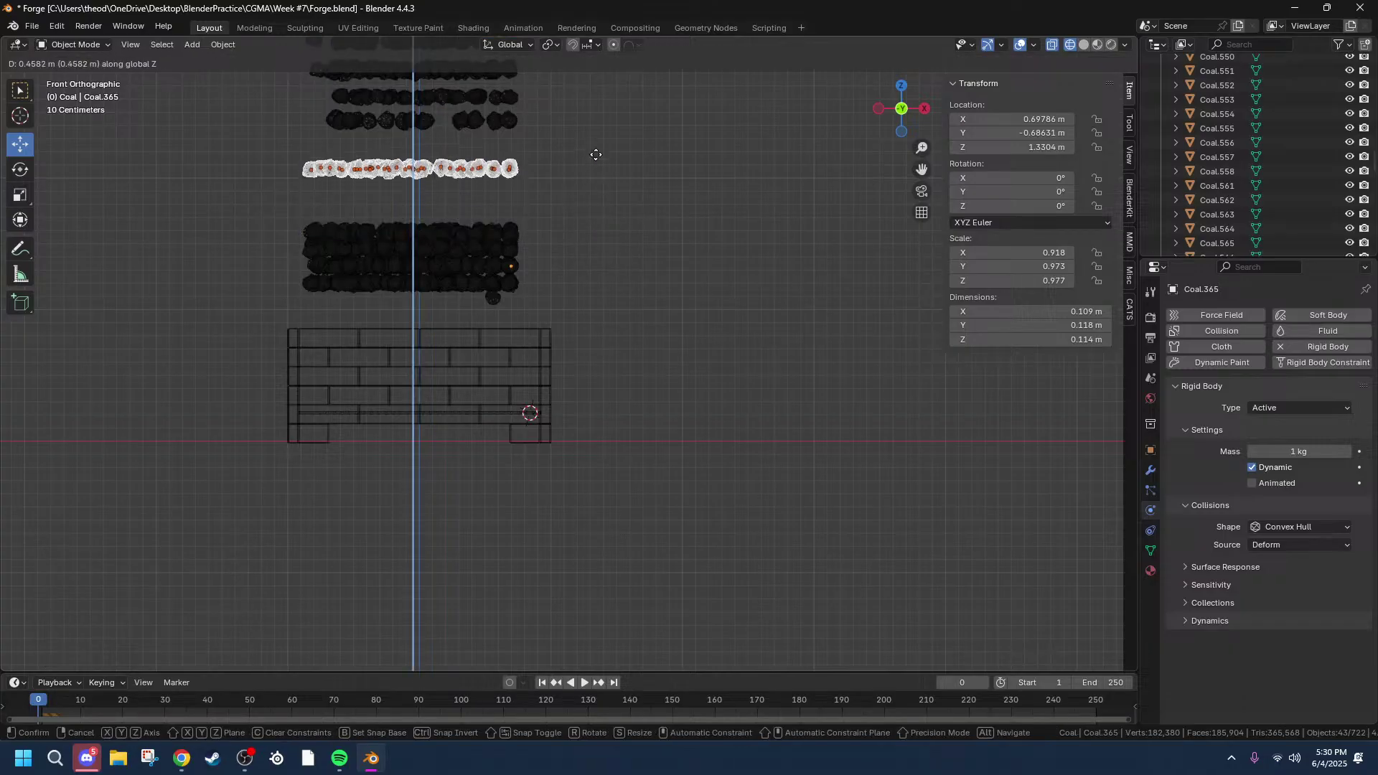
click(597, 139)
Step: Raise the next coal row of the pile along Z, leaving a gap under the row just separated
drag(267, 216, 570, 227)
key(g)
key(z)
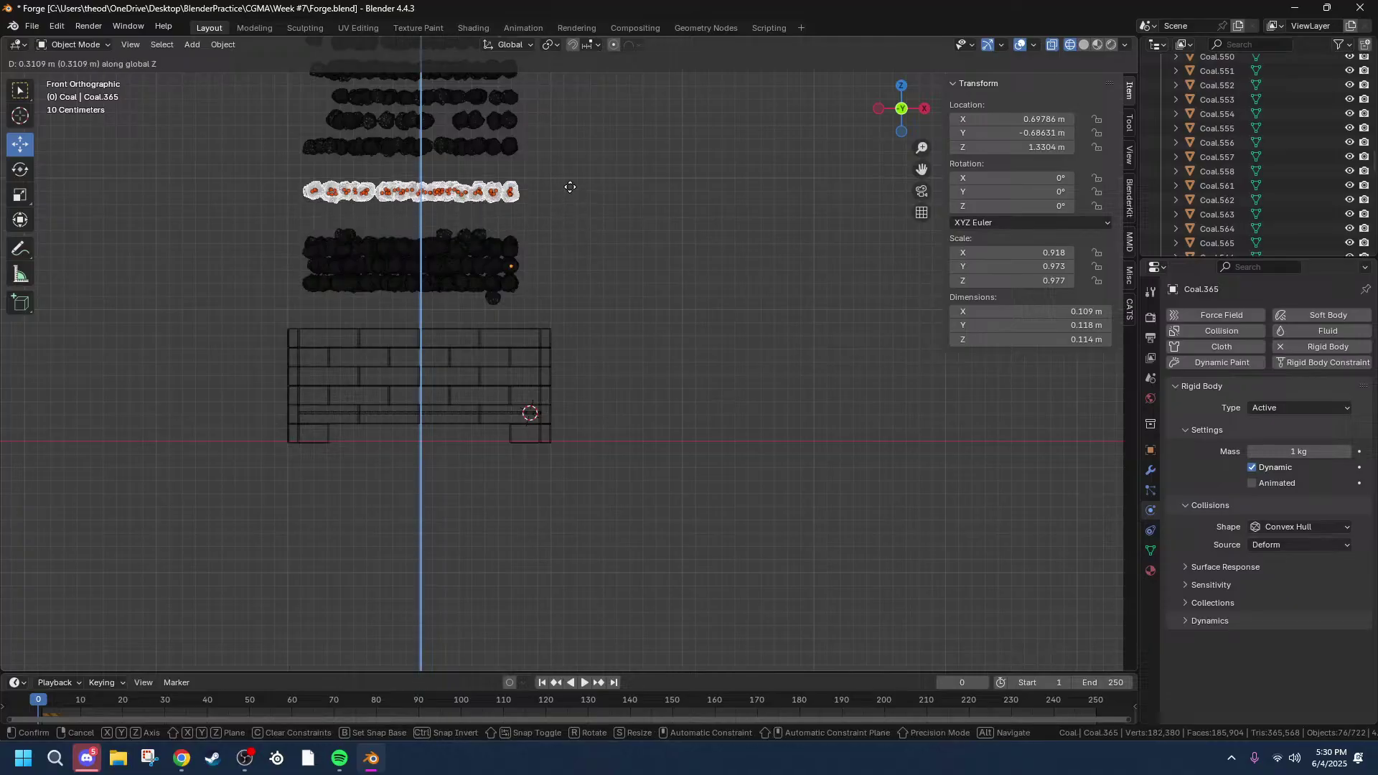
click(531, 195)
Step: Split the lower coals off the lowest separated row and move them down along Z as their own row
drag(267, 228, 566, 230)
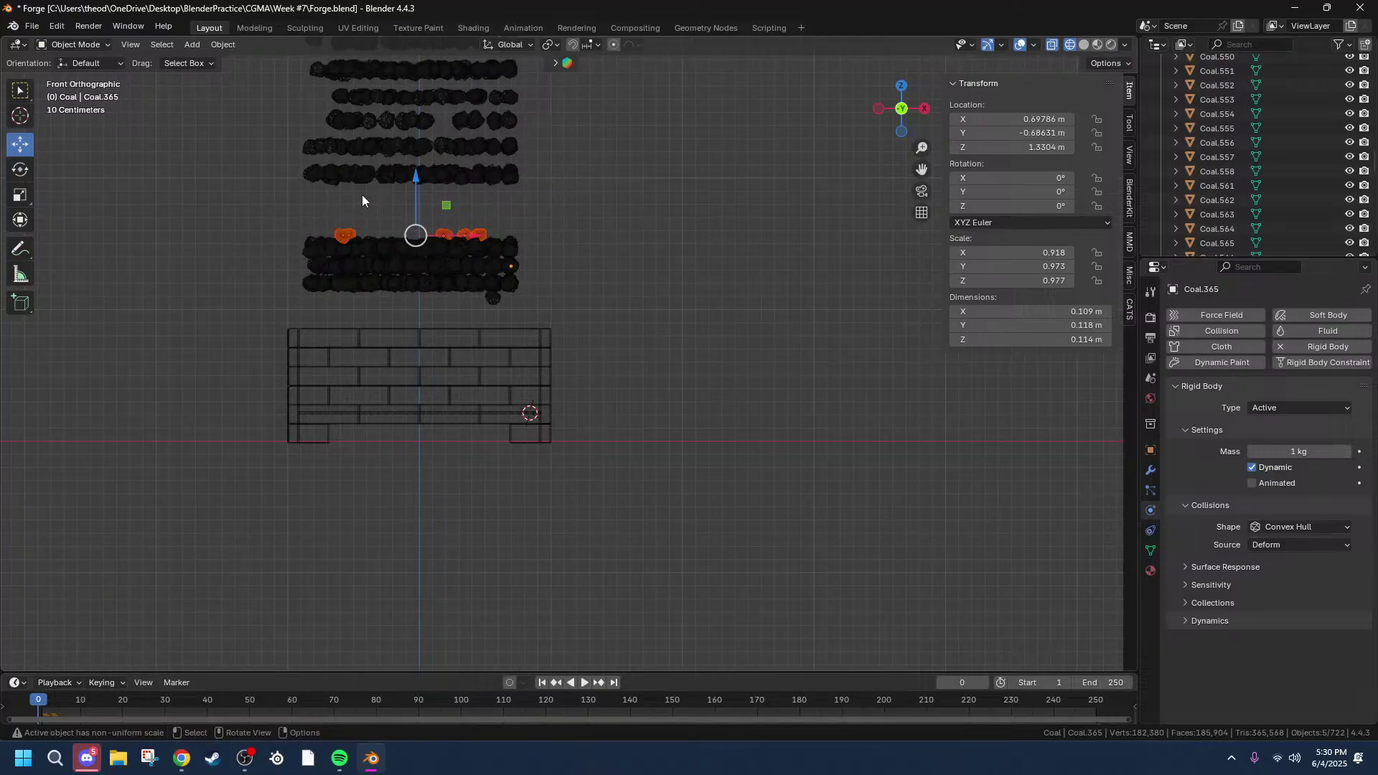
drag(289, 190, 566, 185)
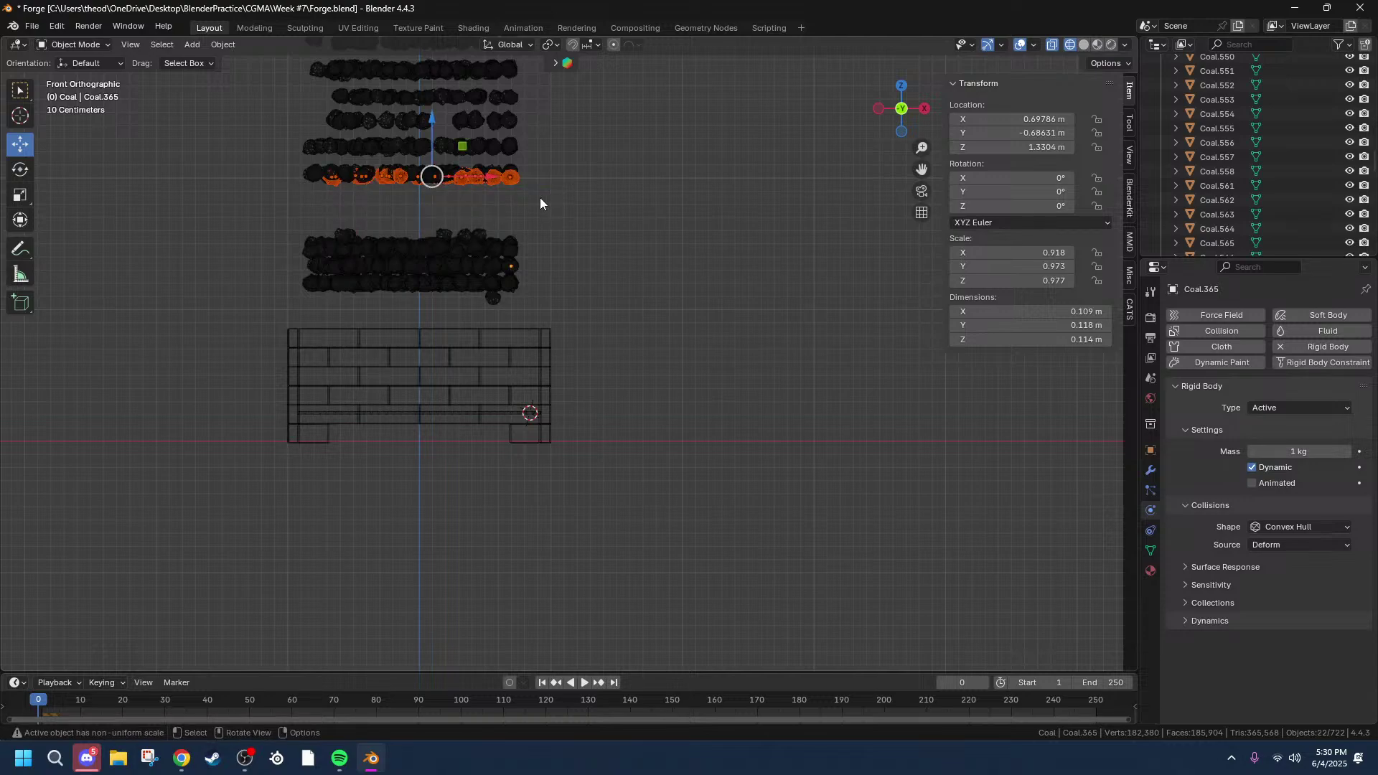
key(g)
key(z)
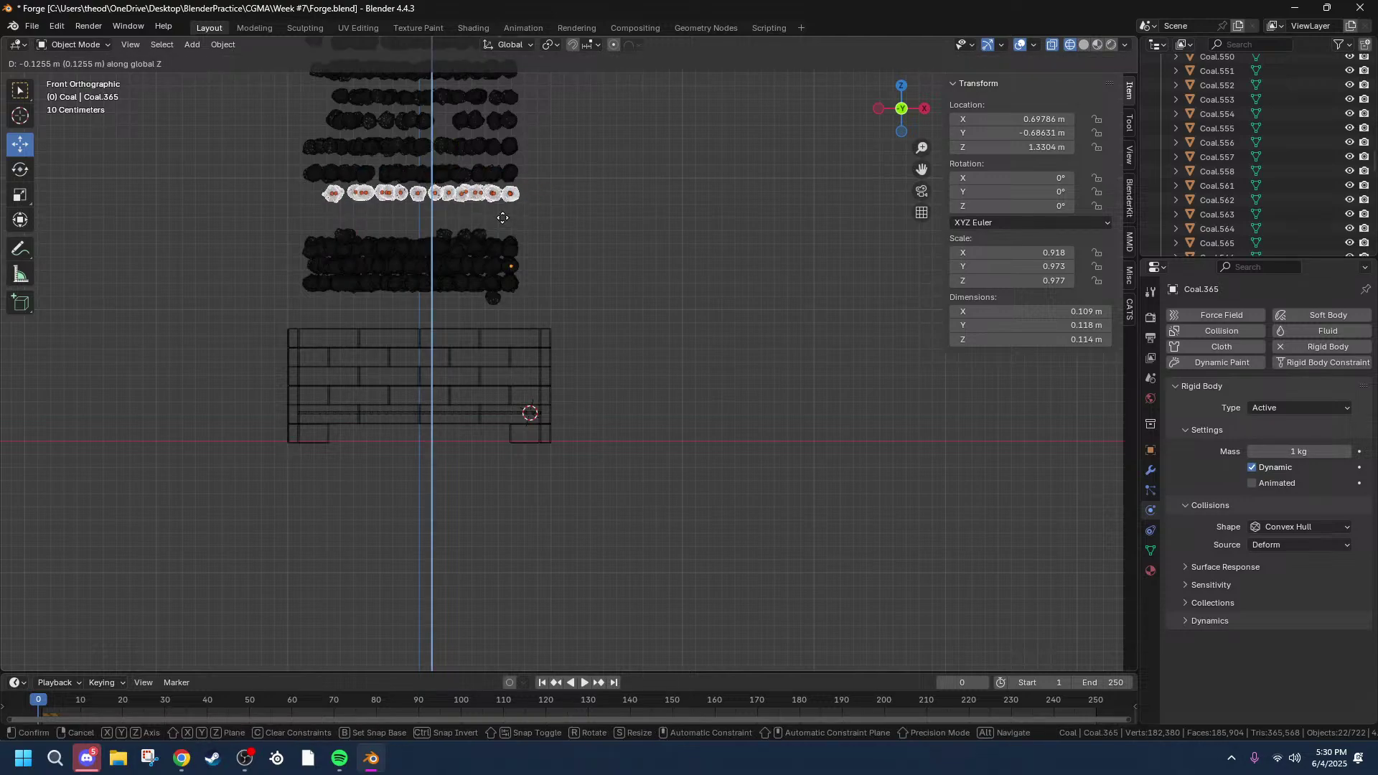
click(504, 225)
Step: Raise the five loose coals on top of the pile about 0.31 m along Z into the lowest separated row
drag(287, 216, 534, 234)
key(g)
key(z)
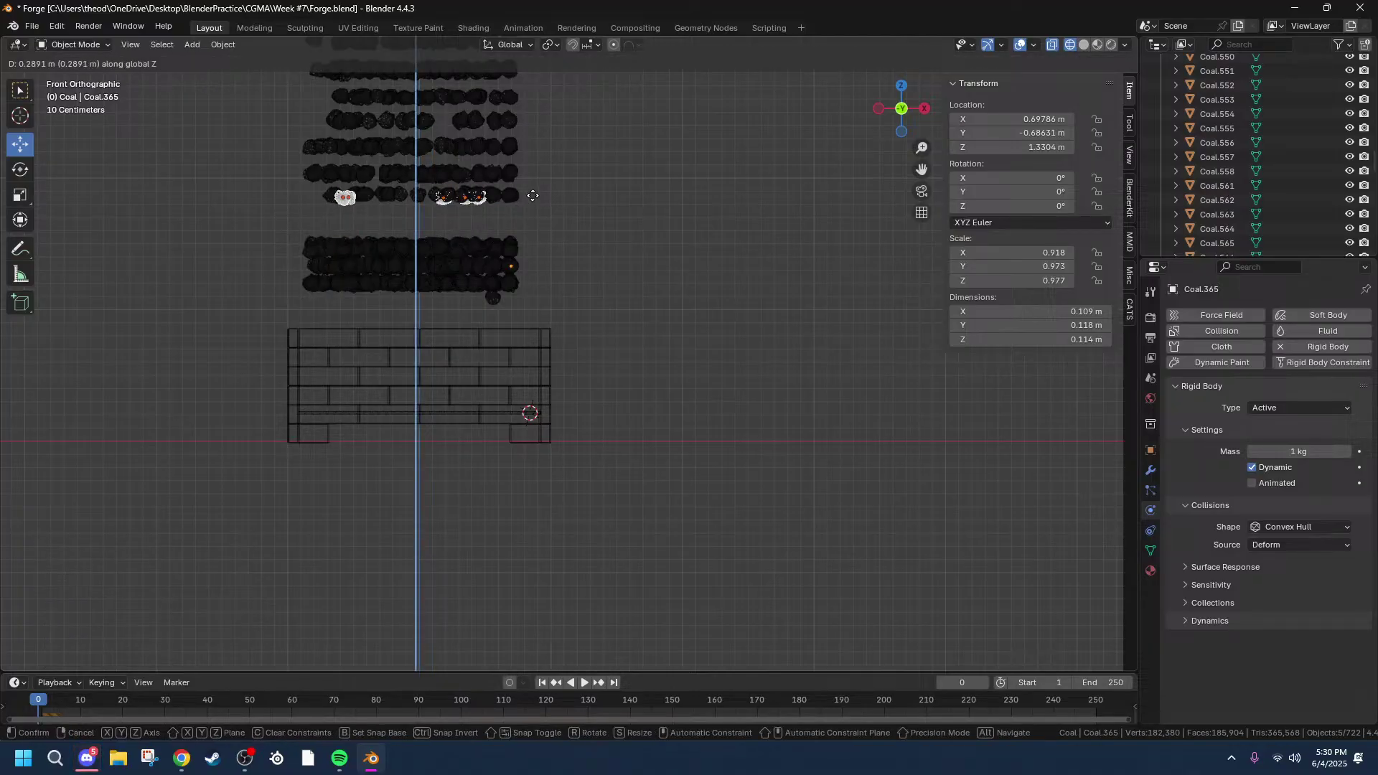
click(537, 193)
Step: Check the coal stack in solid shading, then raise the pile's top row about 0.23 m along Z in front wireframe view
middle_drag(538, 193, 625, 191)
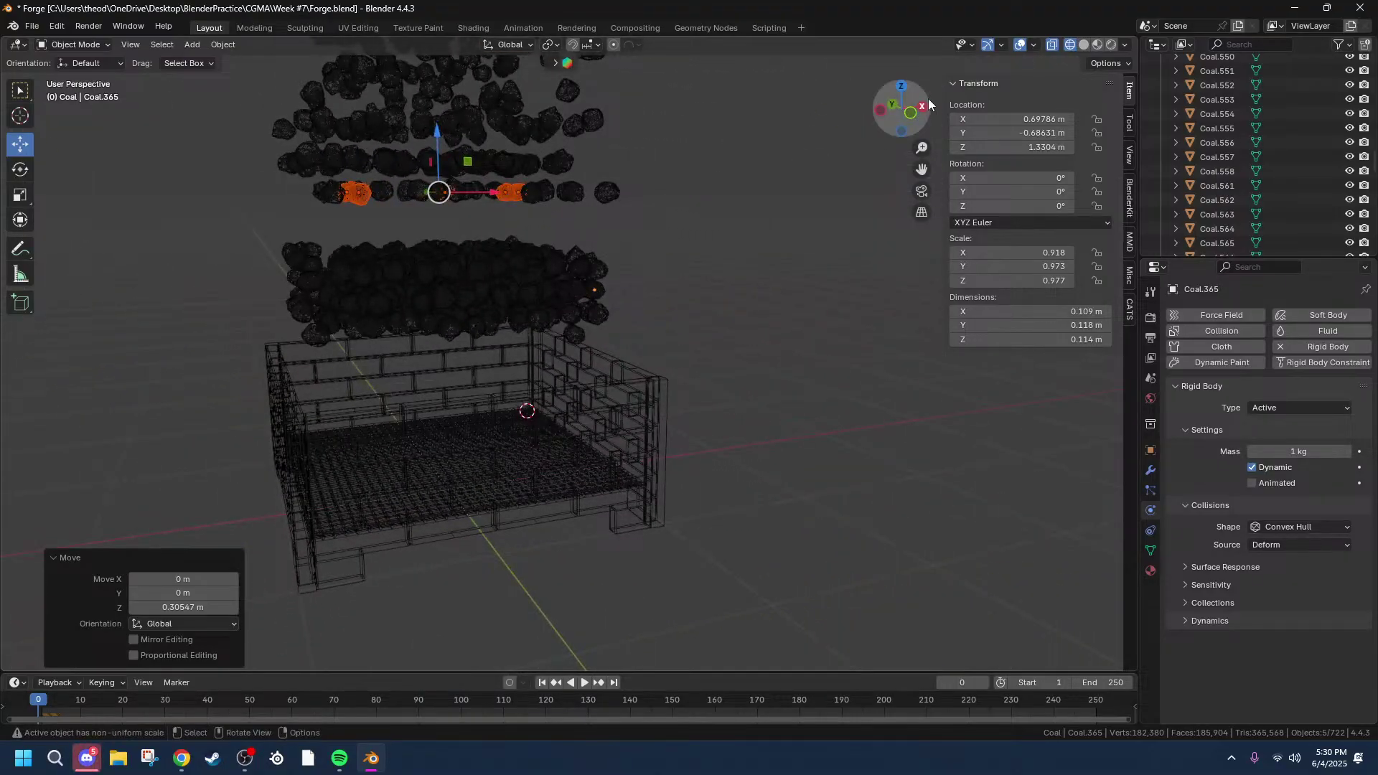
click(1084, 46)
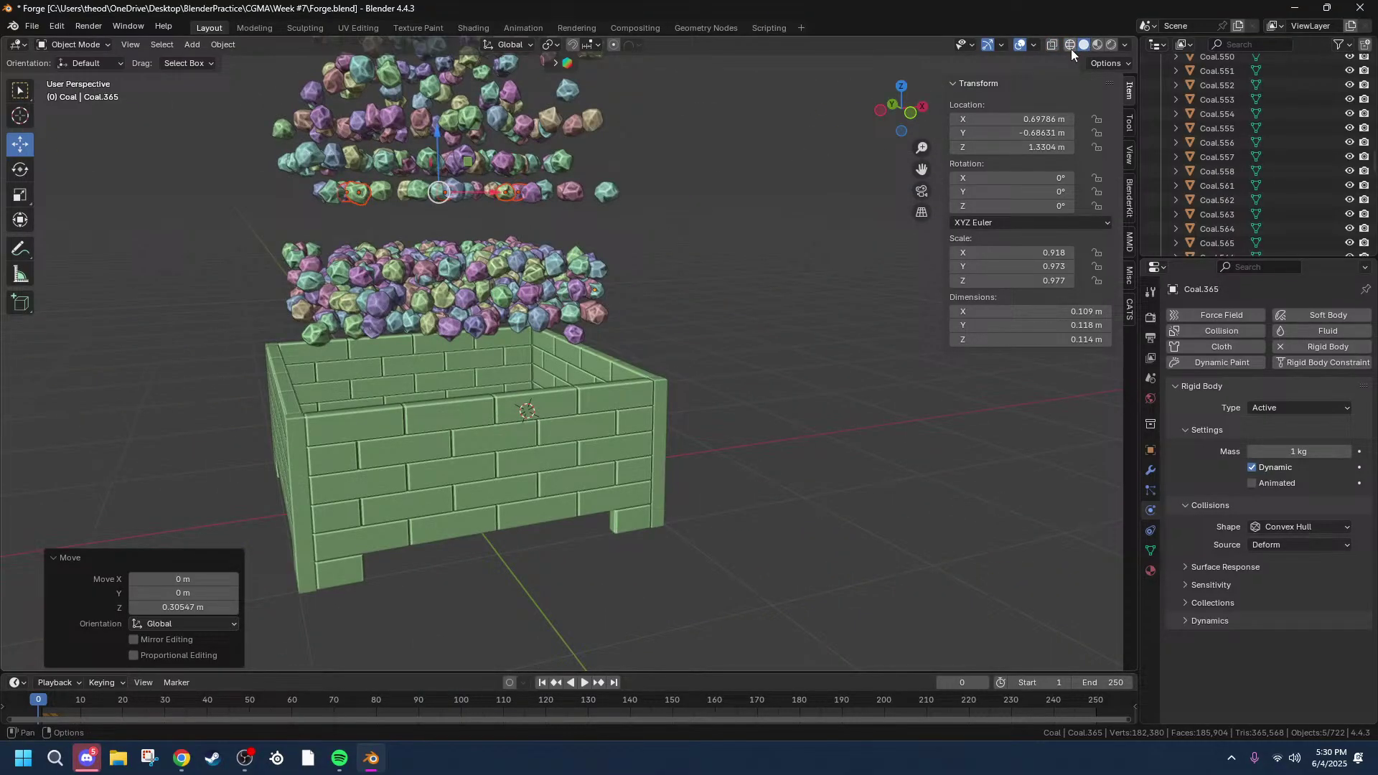
click(1068, 44)
click(910, 114)
drag(280, 226, 592, 241)
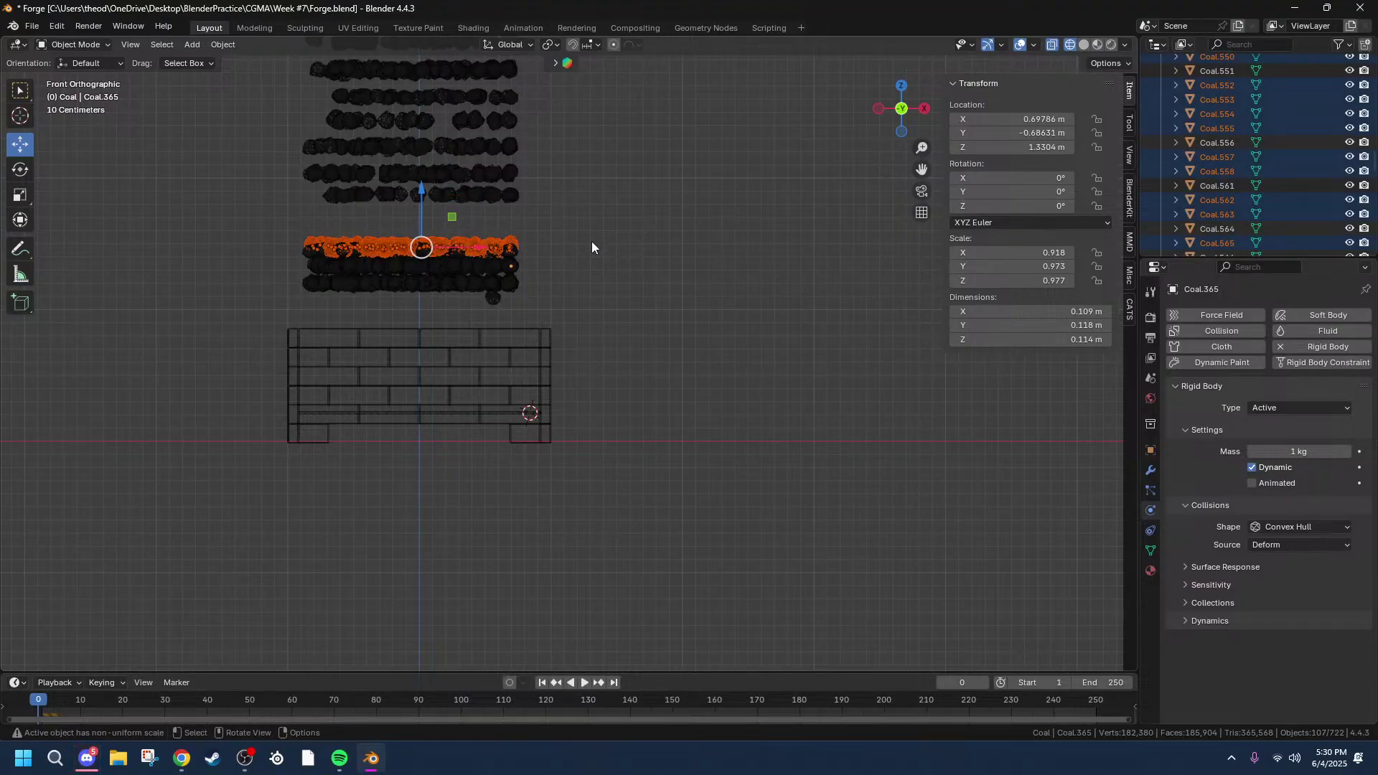
key(g)
key(z)
click(578, 207)
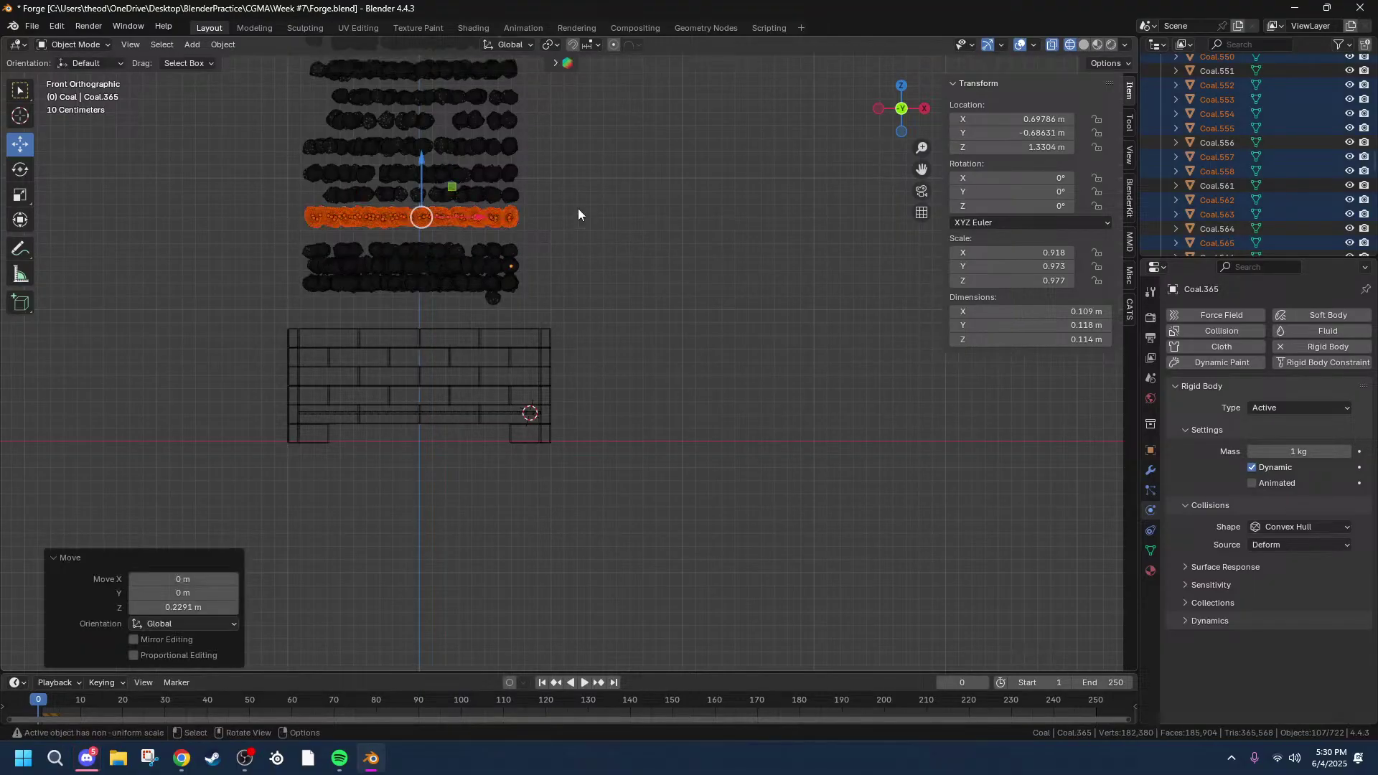
Step: Move all the separated coal rows up along Z together to make room above the remaining pile
drag(920, 167, 823, 181)
drag(284, 84, 600, 305)
key(g)
key(z)
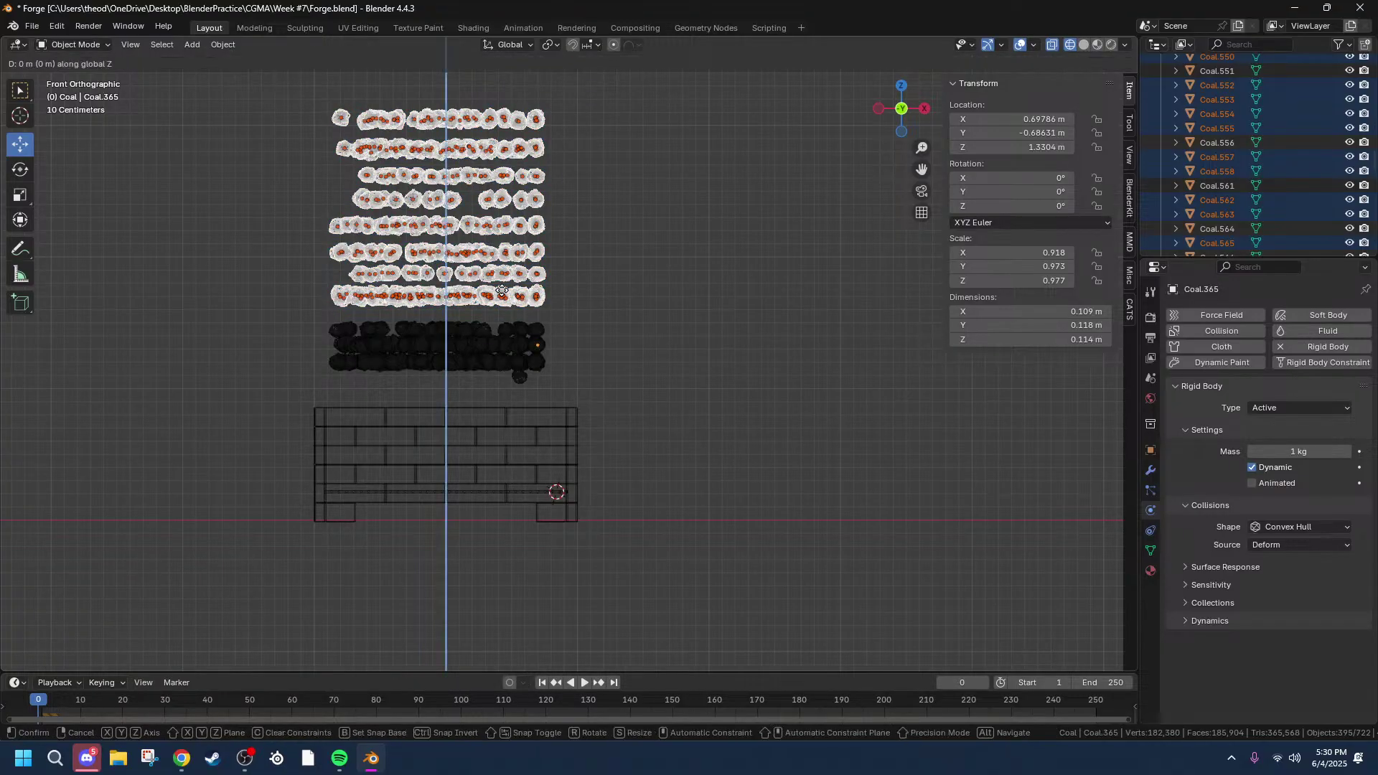
click(485, 203)
Step: Raise the thin top layer of the remaining pile along Z to just below the separated rows
drag(298, 316, 577, 324)
key(g)
key(z)
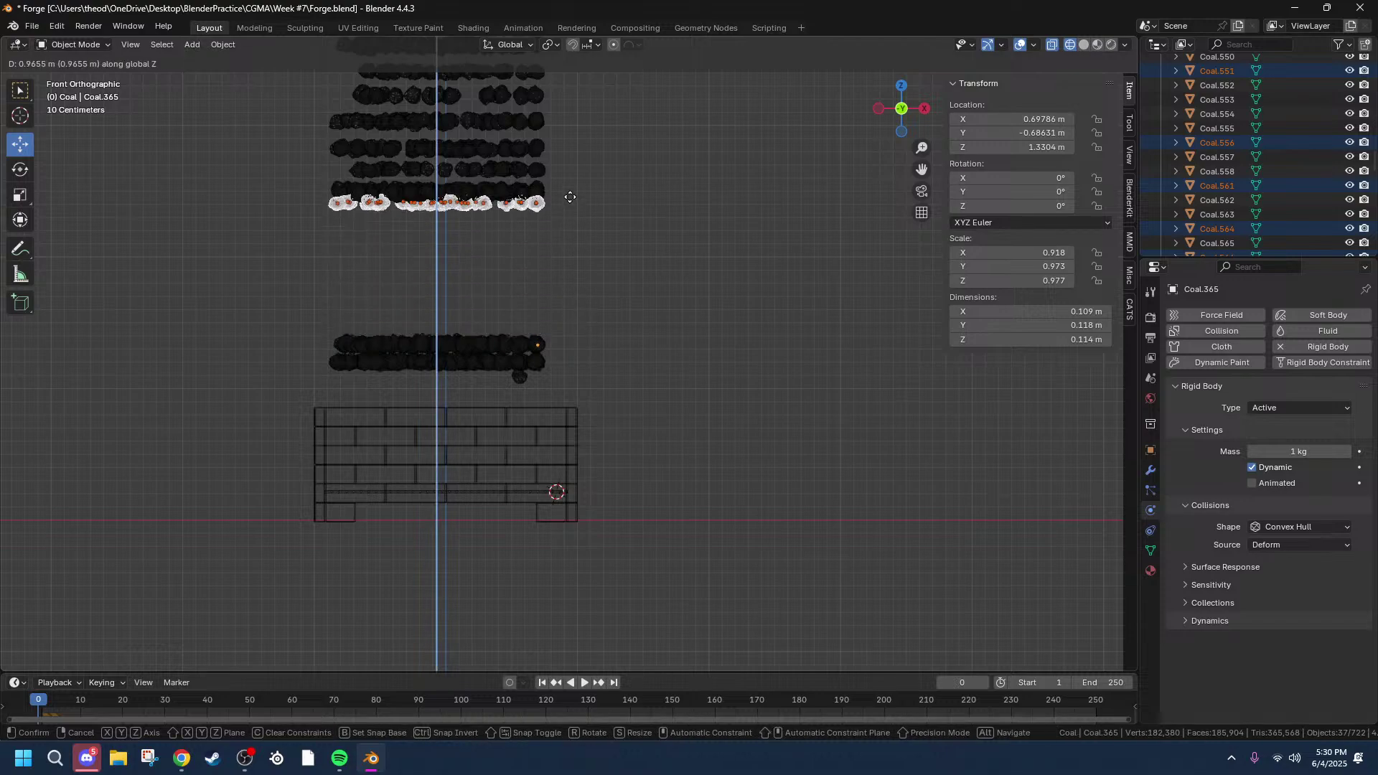
click(568, 221)
Step: Raise the next full coal row about 0.71 m along Z, keeping a gap below the thin layer
drag(284, 317, 614, 337)
key(g)
key(z)
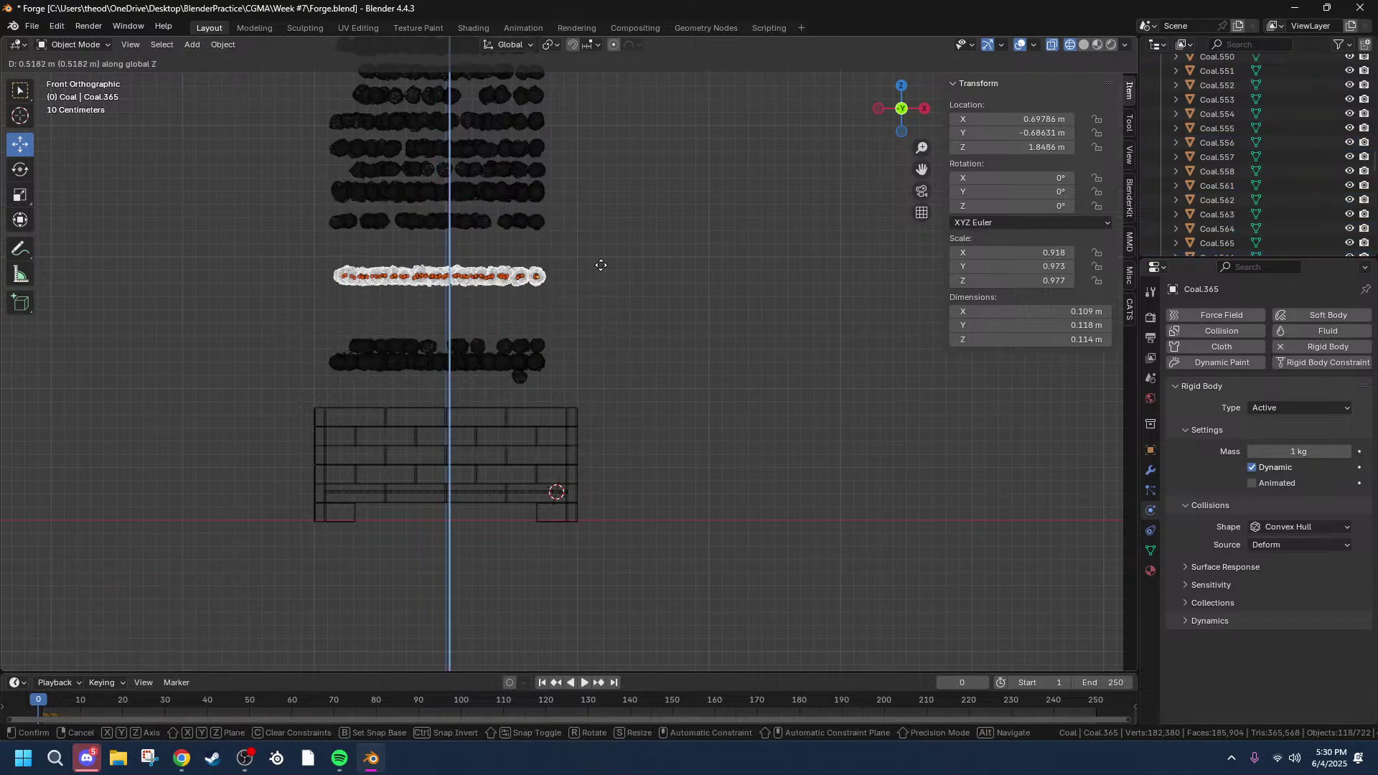
click(602, 242)
Step: Raise the remaining coals above the bottom row along Z as another separate row
drag(282, 317, 579, 343)
key(g)
key(z)
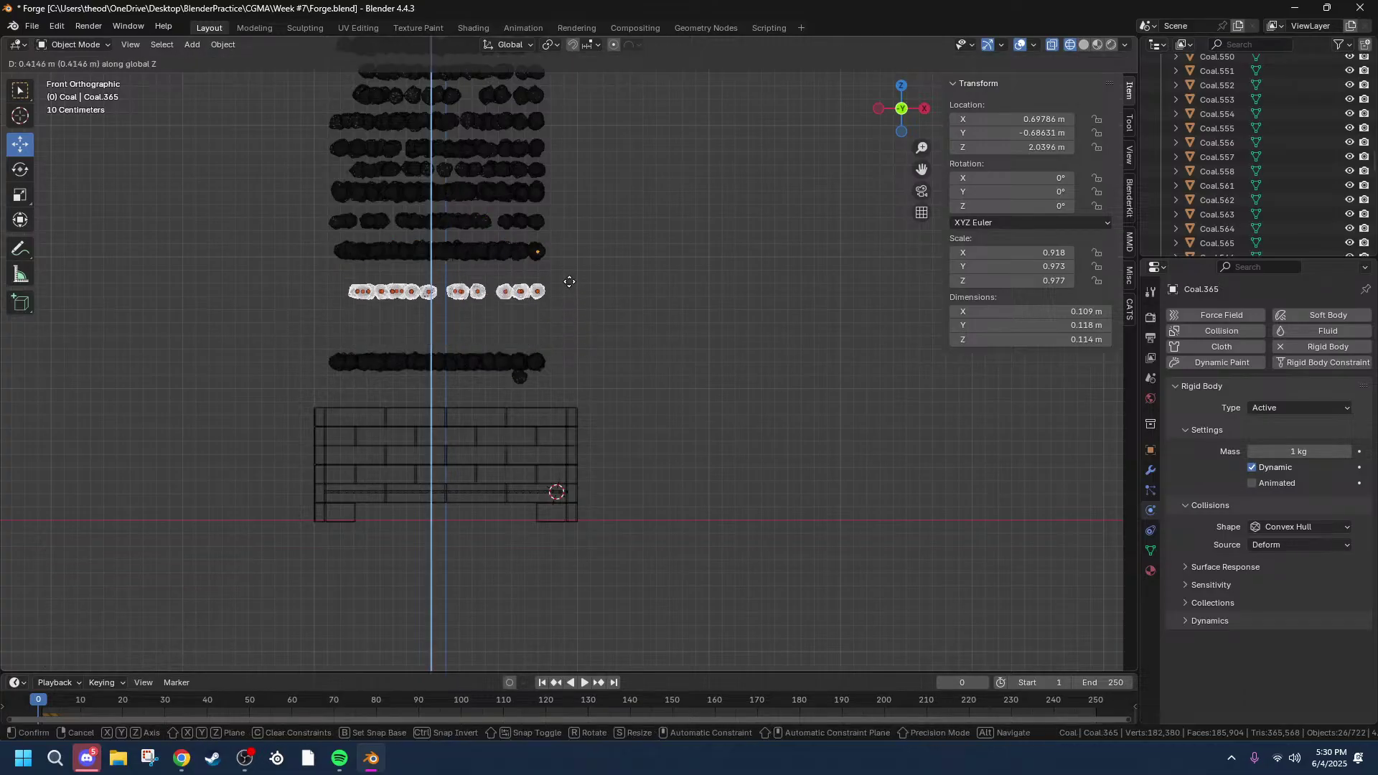
click(586, 284)
Step: Raise the bottom coal row about 0.42 m along Z, leaving the few stray coals in place
drag(296, 338, 592, 354)
key(g)
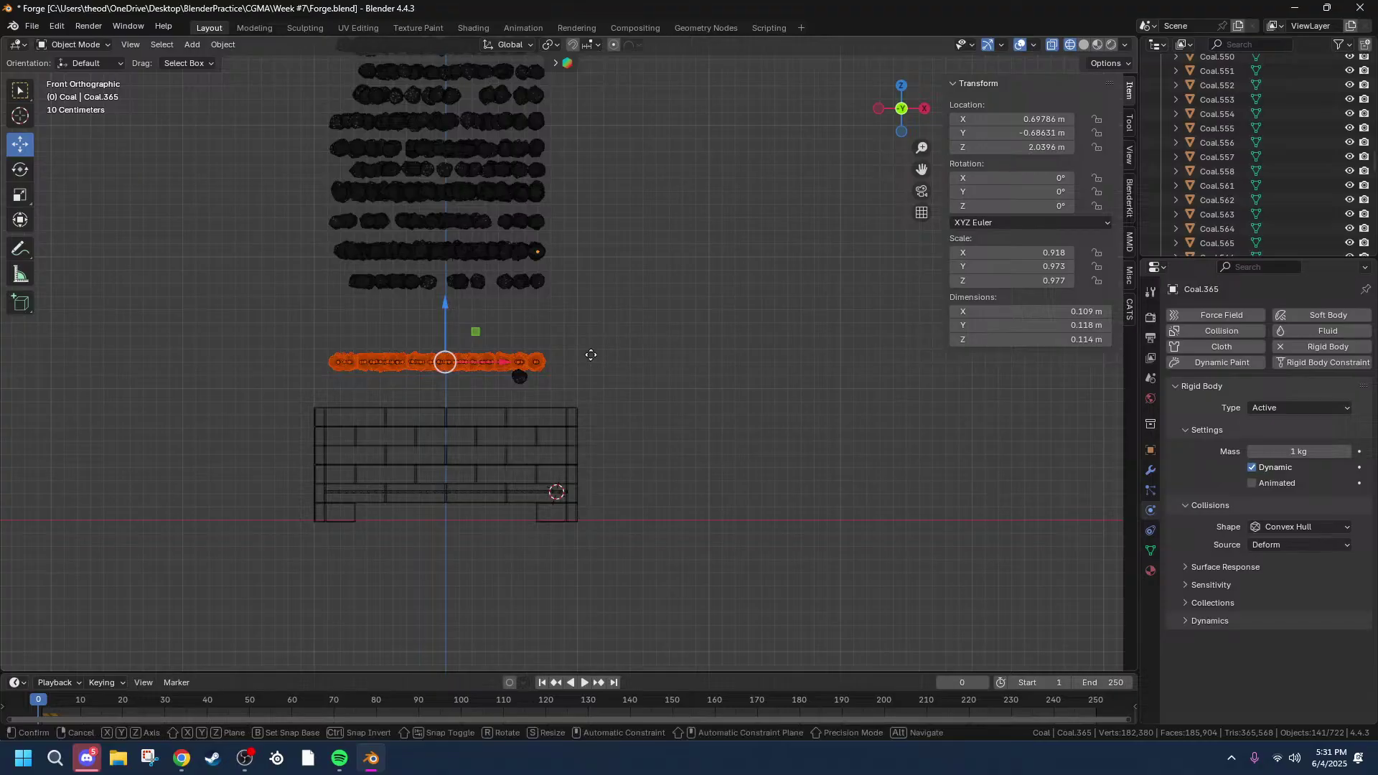
key(z)
click(571, 314)
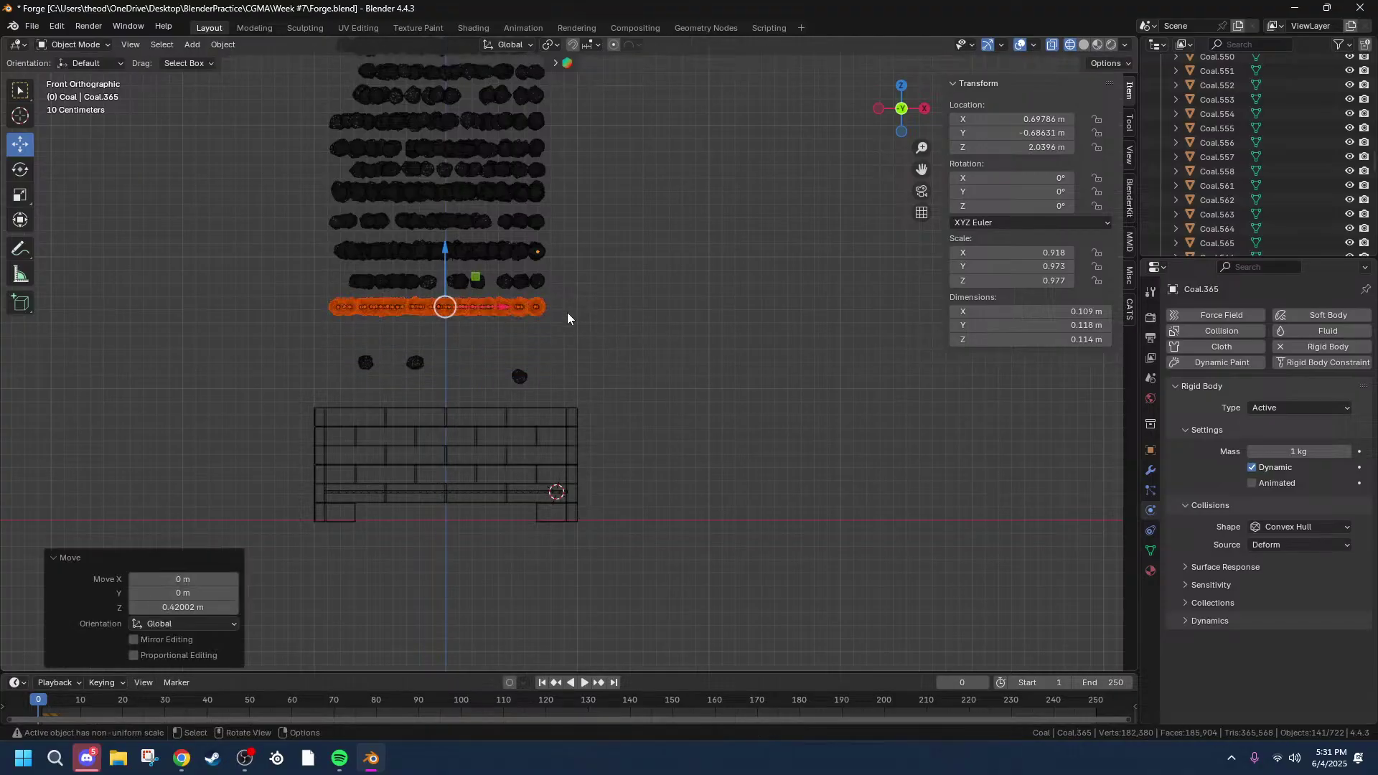
Step: Split the lower coals off the lowest separated row and move them down about 0.2 m along Z
drag(329, 316, 371, 313)
drag(567, 320, 569, 315)
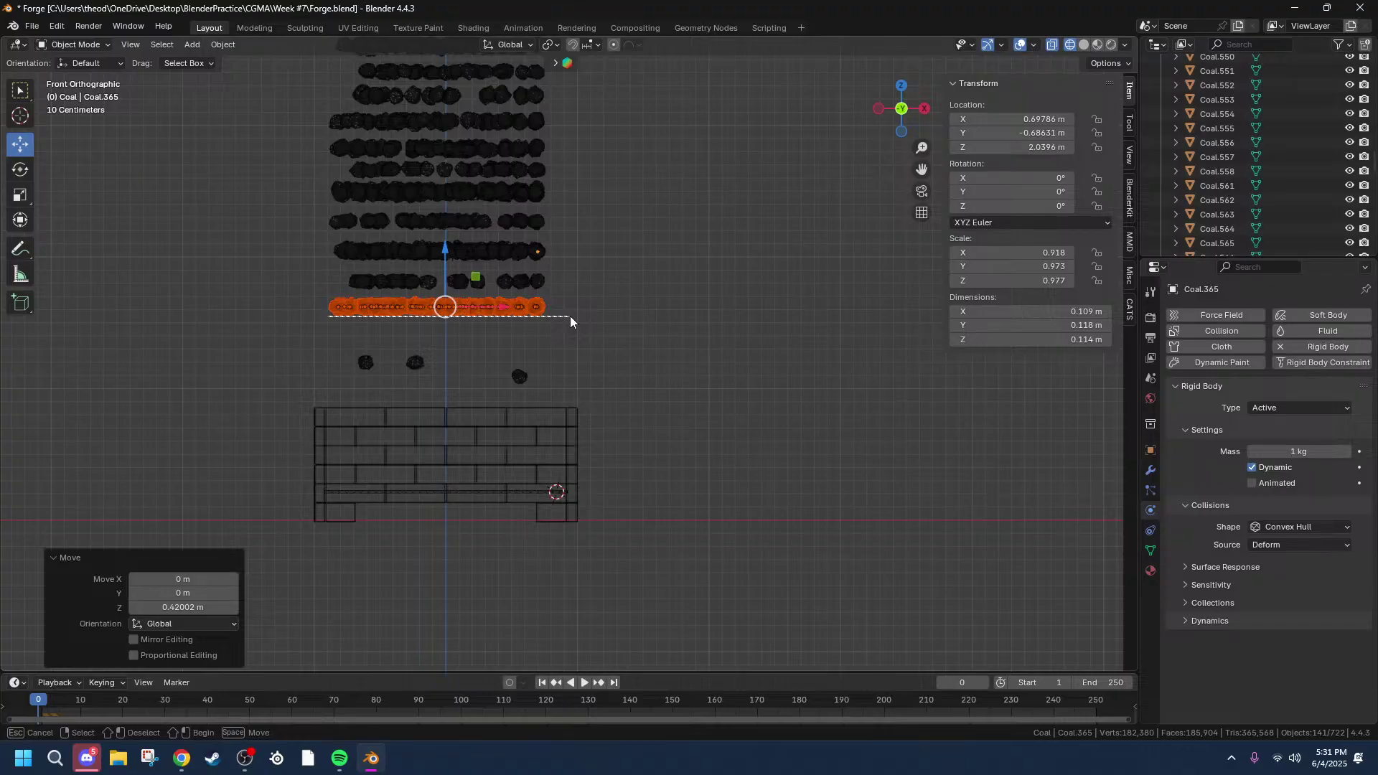
drag(571, 320, 571, 320)
key(g)
key(z)
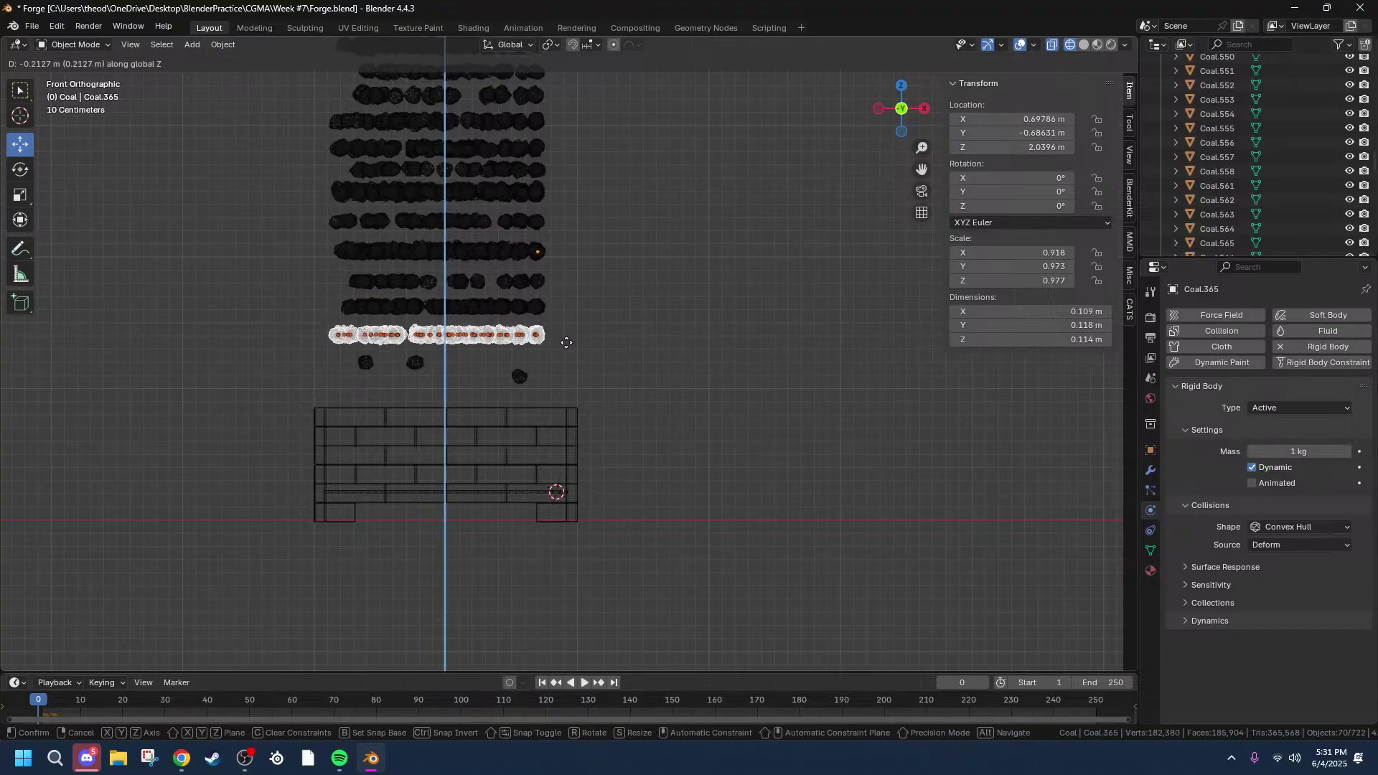
click(570, 333)
Step: Play the rigid body simulation in solid shading and examine how the coals land in the forge
middle_drag(570, 331, 636, 446)
middle_drag(546, 446, 692, 387)
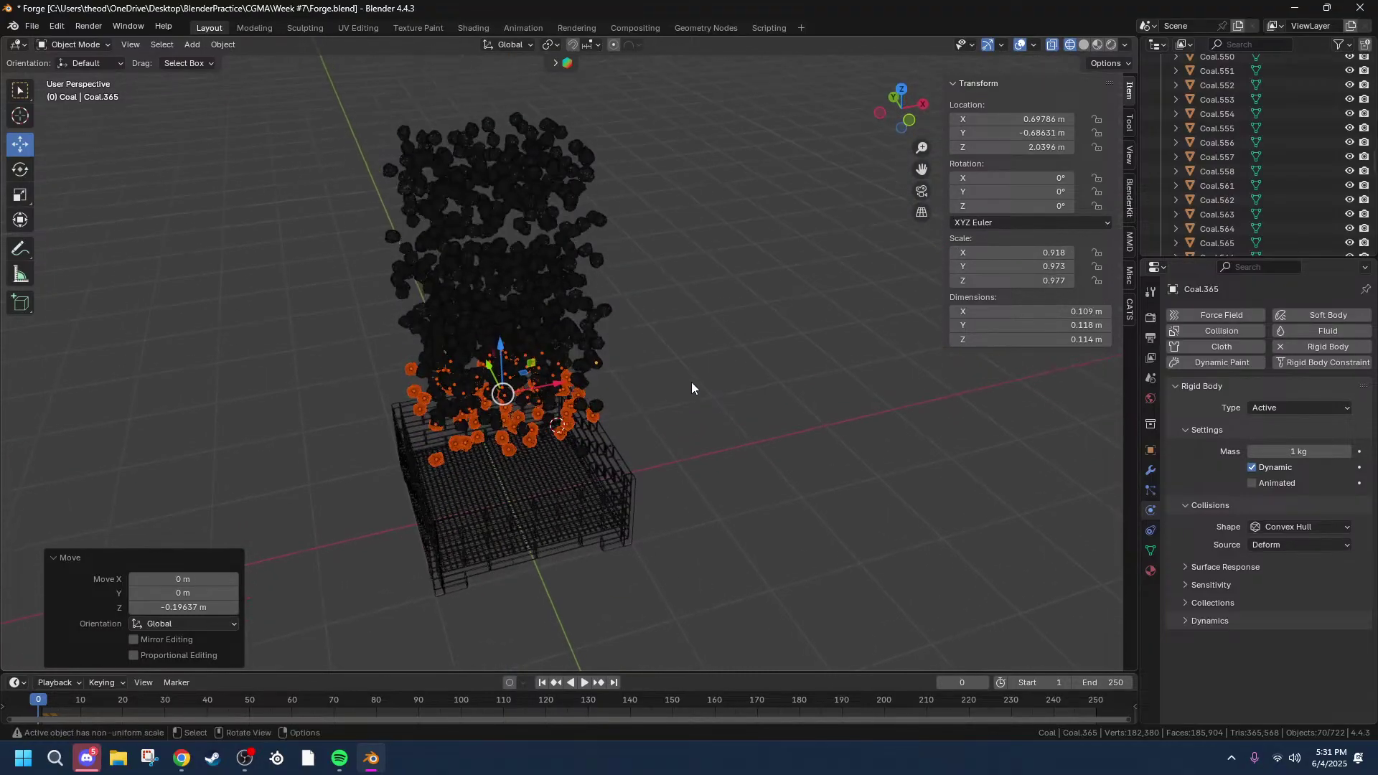
click(734, 389)
key(space)
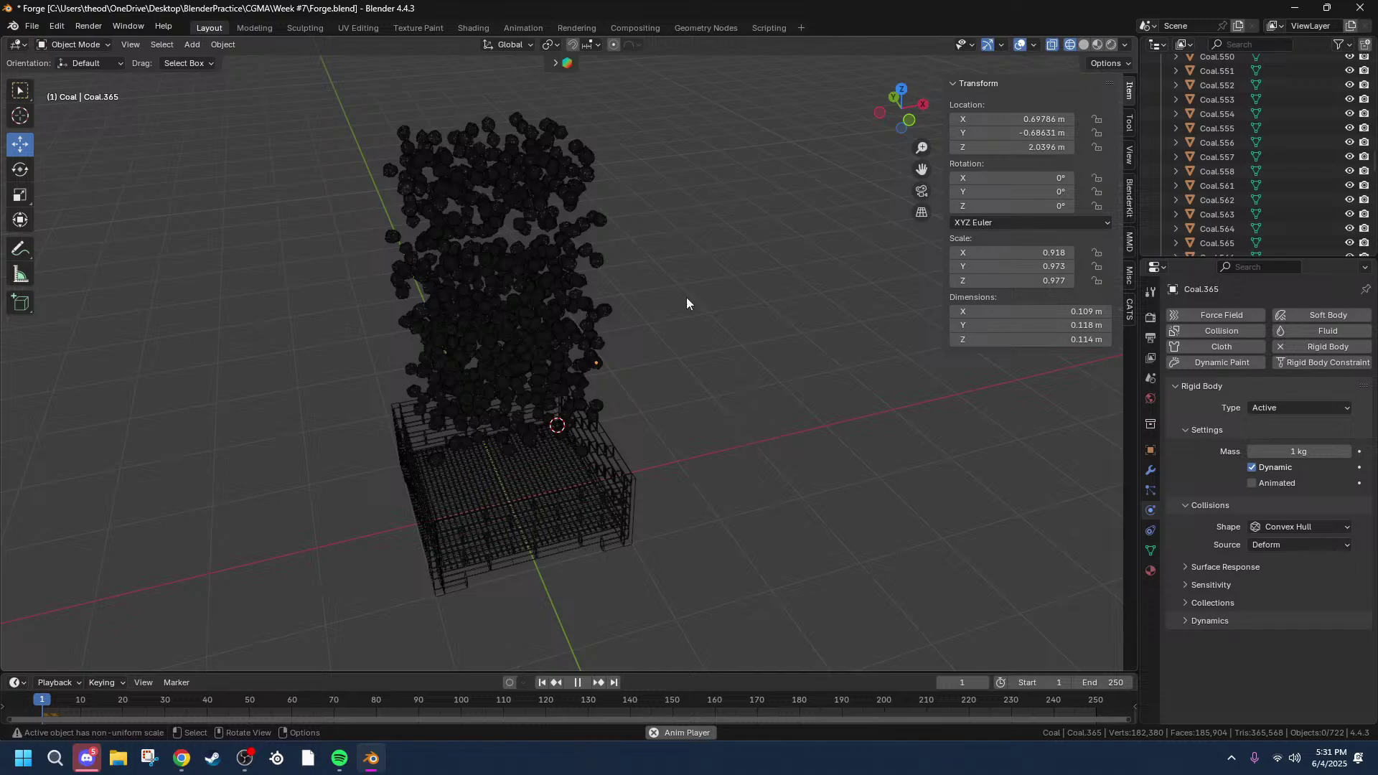
click(1084, 45)
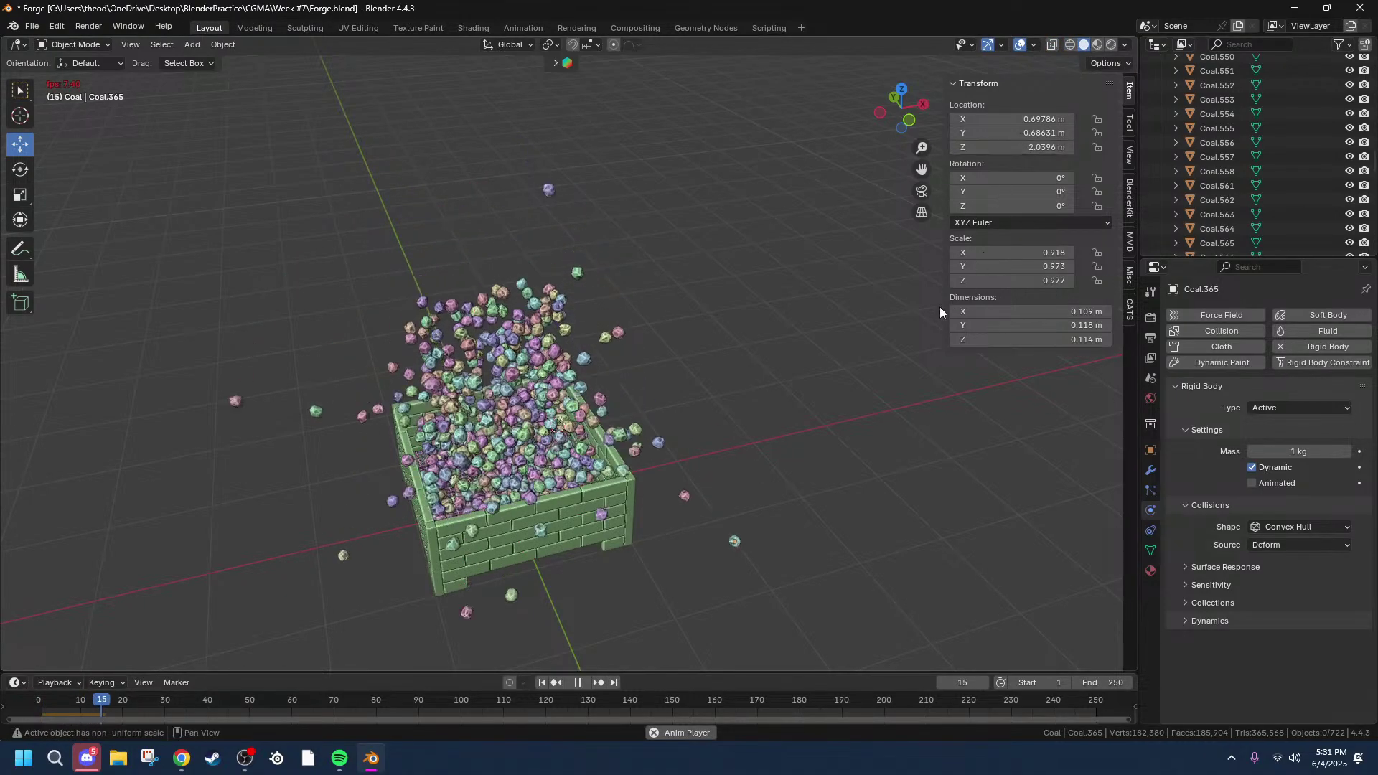
middle_drag(830, 473, 691, 428)
scroll(596, 512, up, 4)
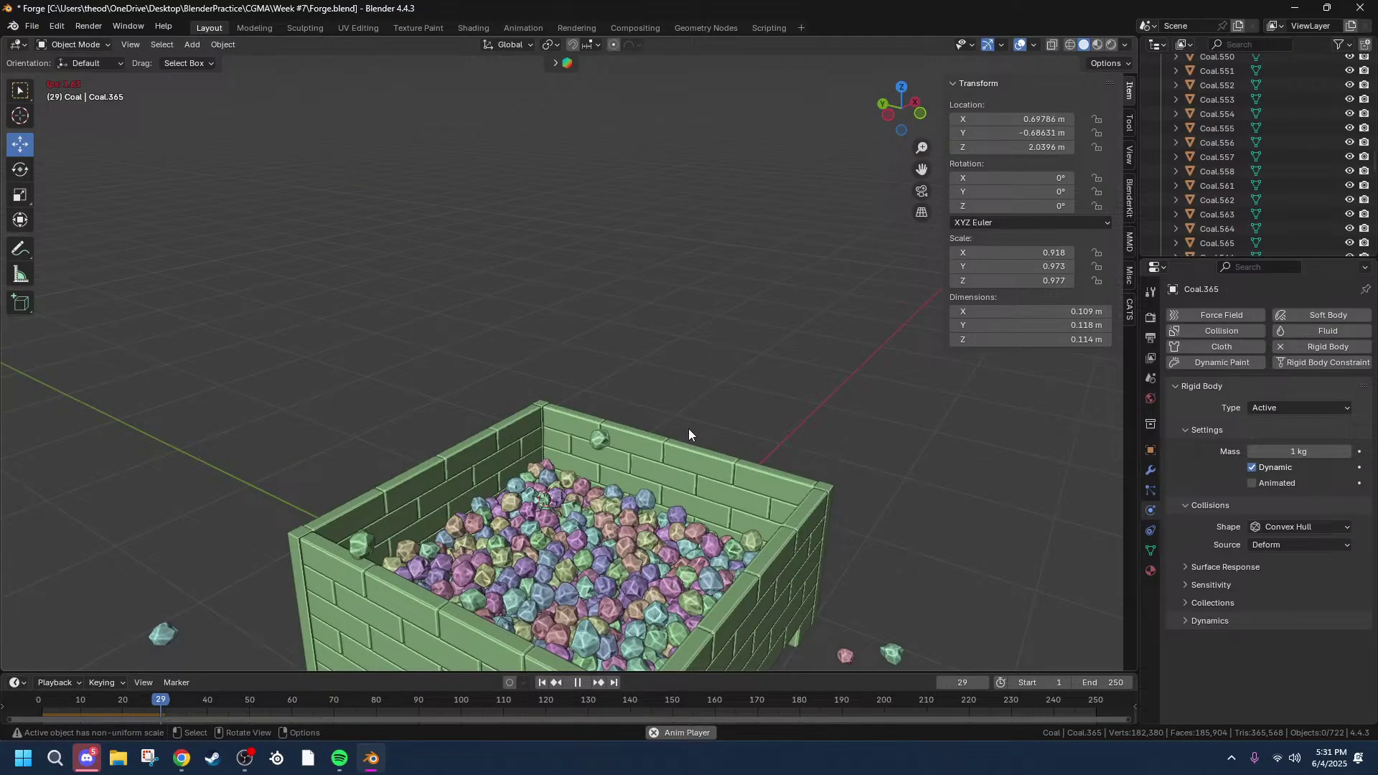
Step: Stop the simulation playback and return the timeline to frame 0
key(ctrl+z)
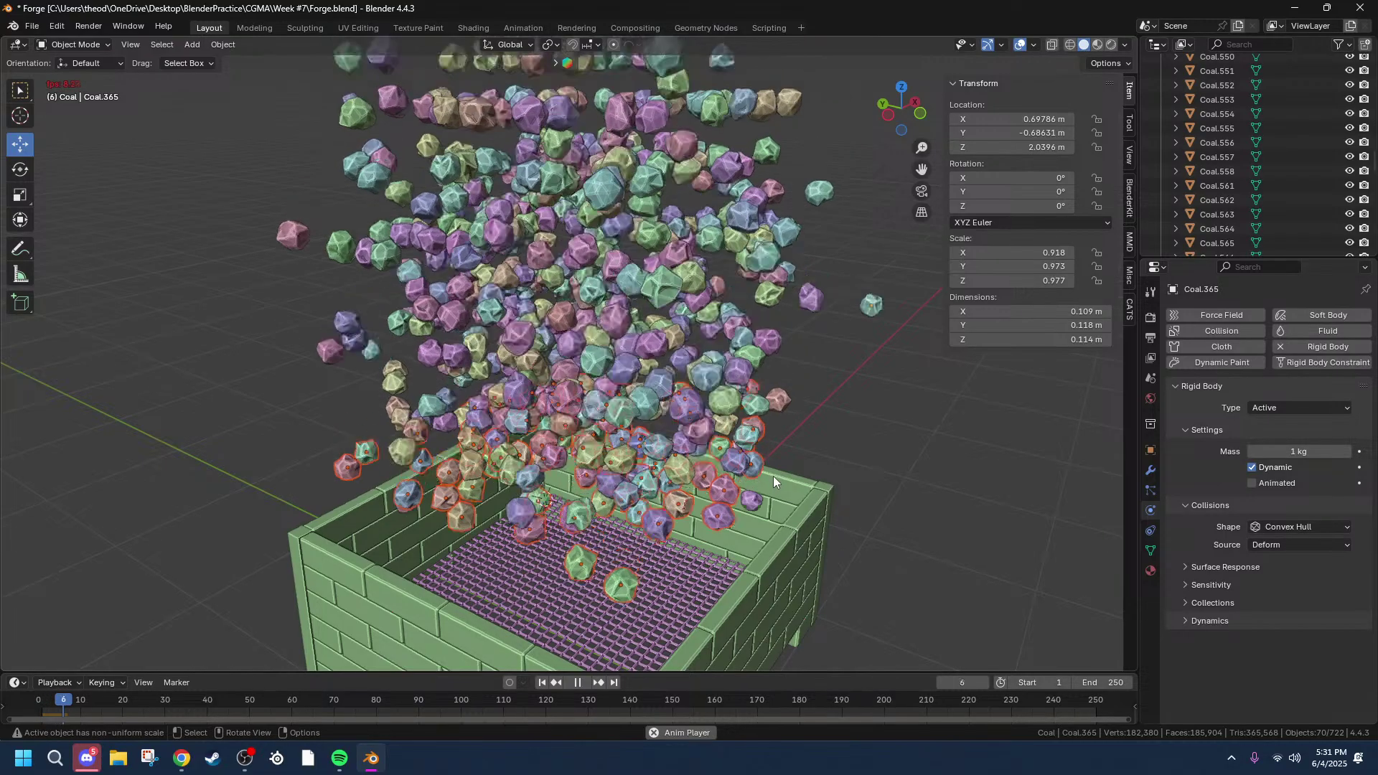
key(space)
drag(71, 701, 38, 701)
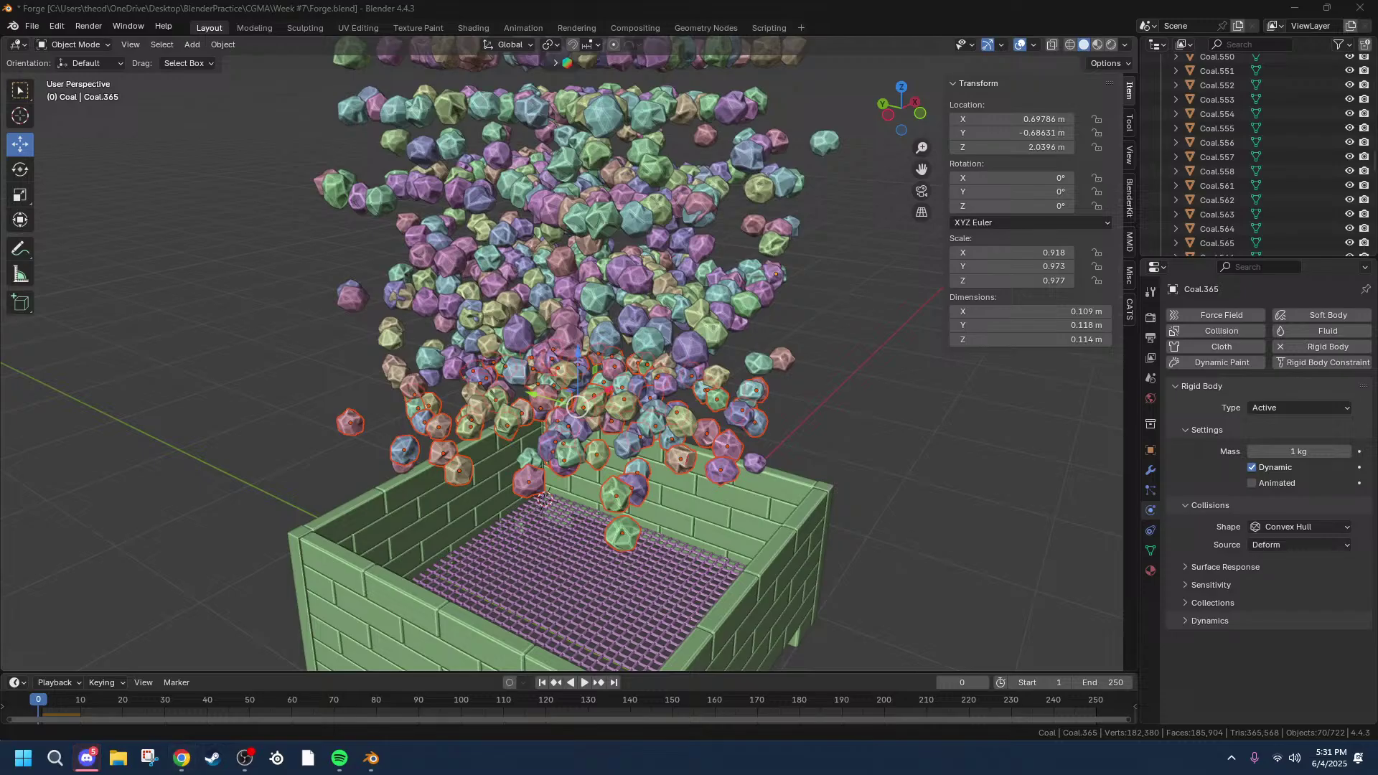
Step: Duplicate all the coals and place the copies about 2.91 m higher along Z, above the existing rows
middle_drag(808, 425, 792, 328)
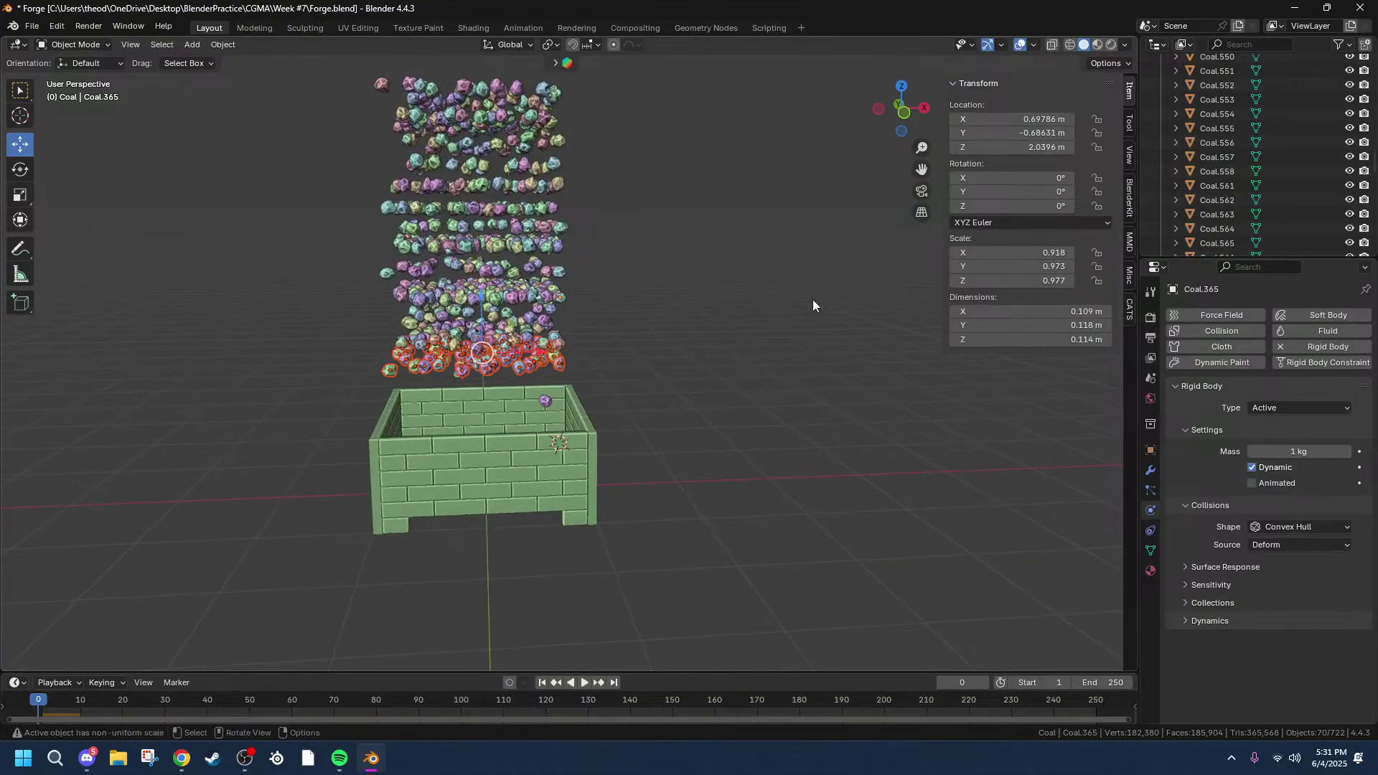
click(1082, 45)
click(906, 117)
drag(370, 74, 621, 380)
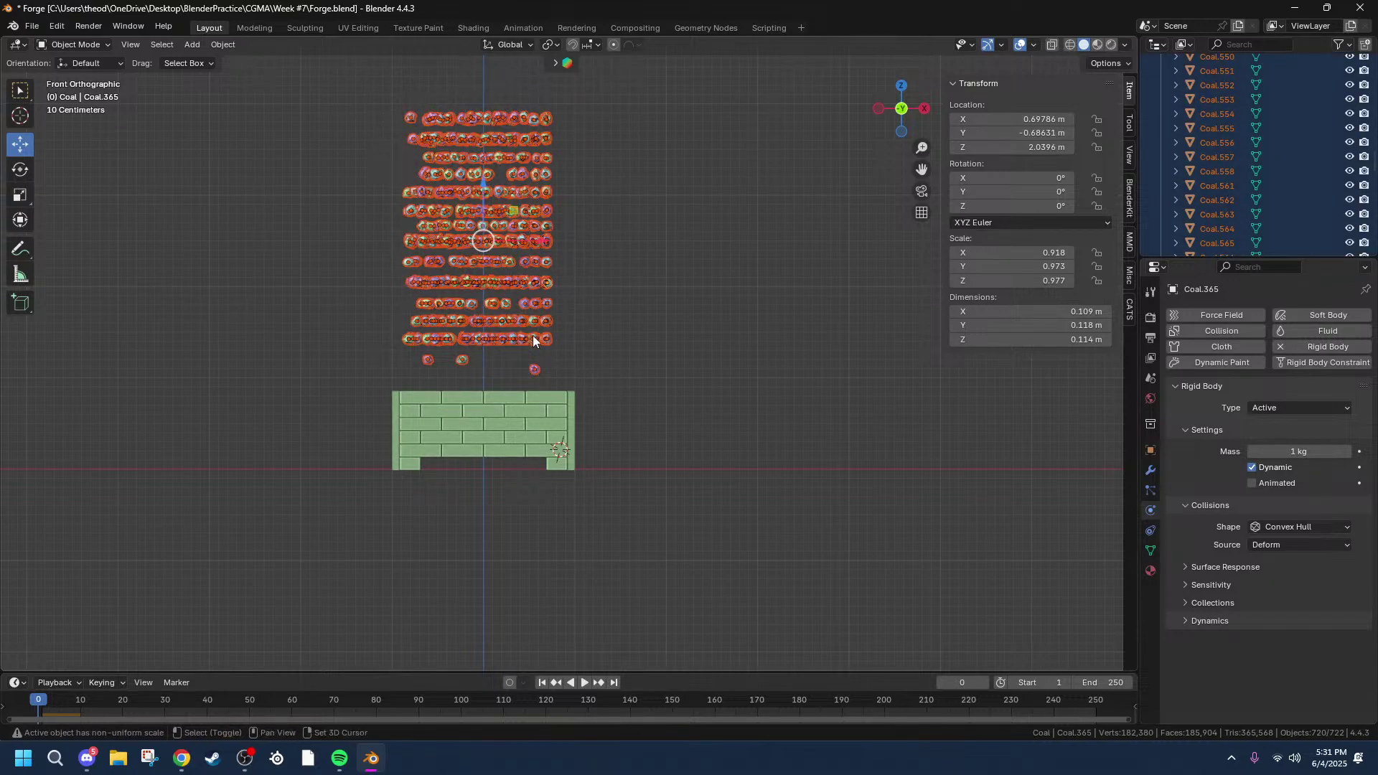
key(shift+d)
key(z)
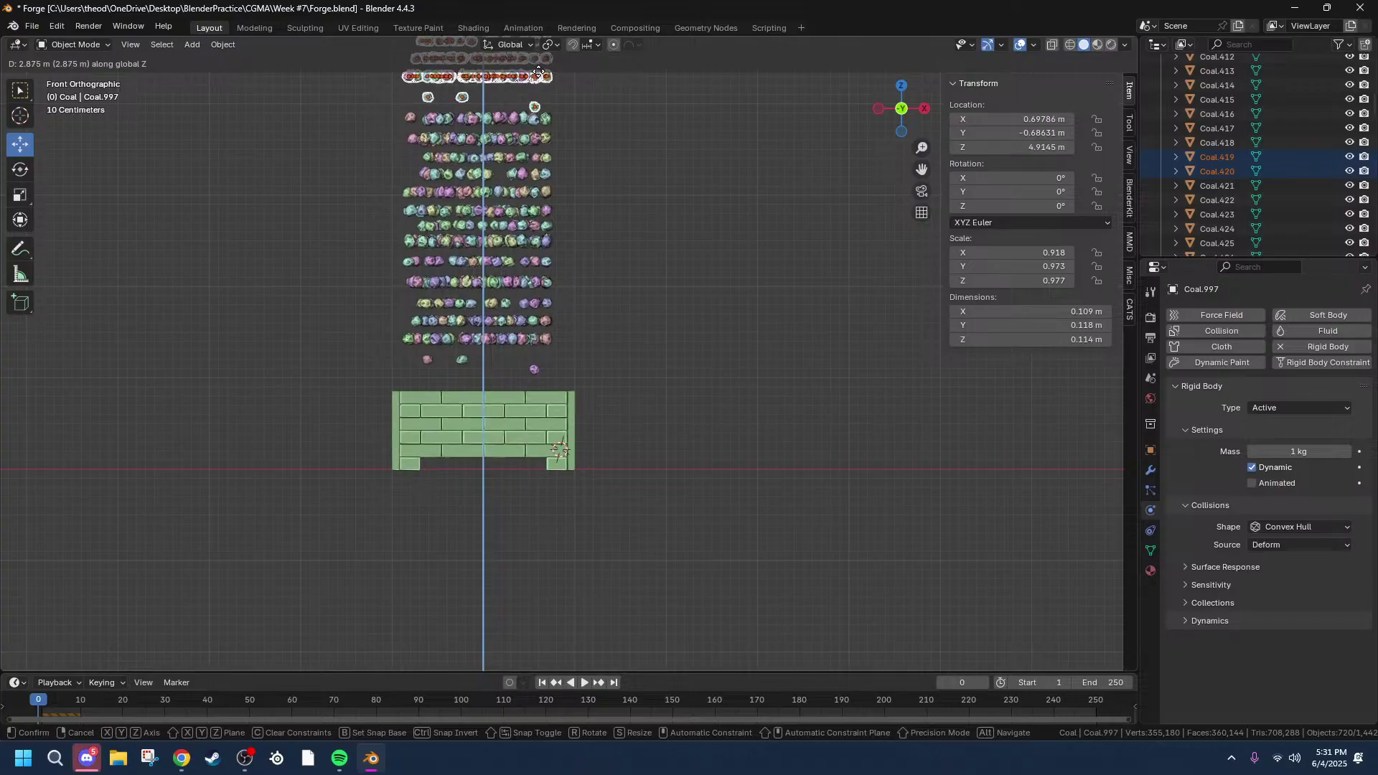
click(536, 75)
Step: Play the simulation with the doubled coal stack and stop it at frame 29 once the coals fill the forge
middle_drag(601, 200, 774, 255)
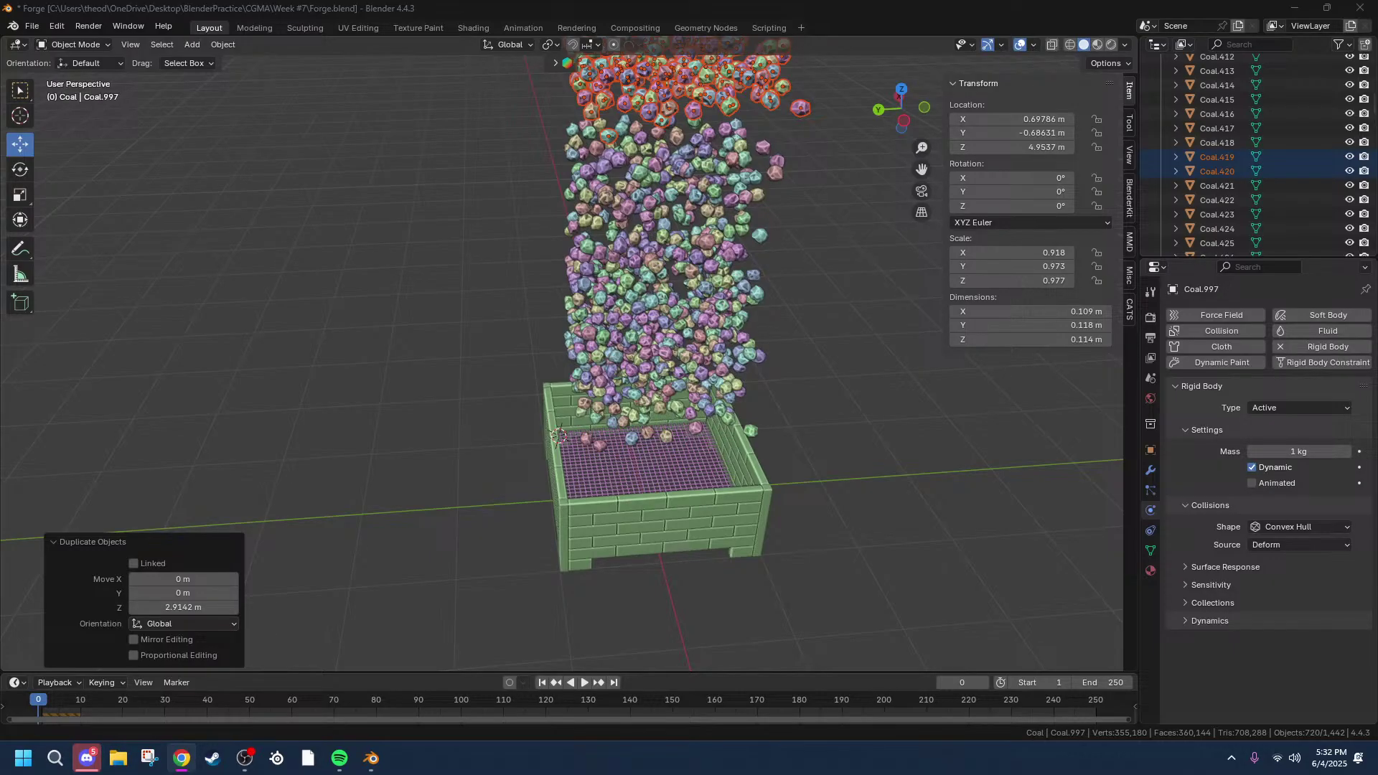
middle_drag(766, 311, 742, 272)
key(space)
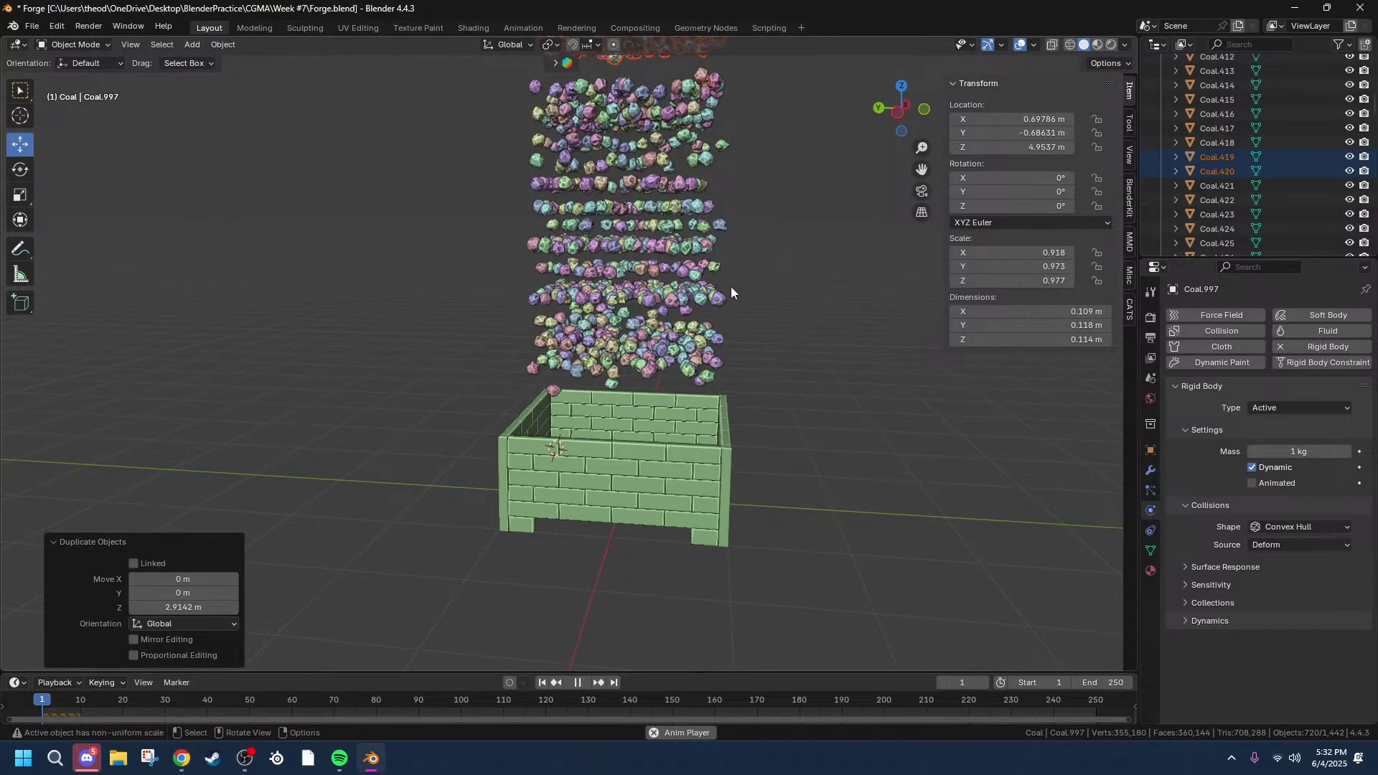
click(876, 341)
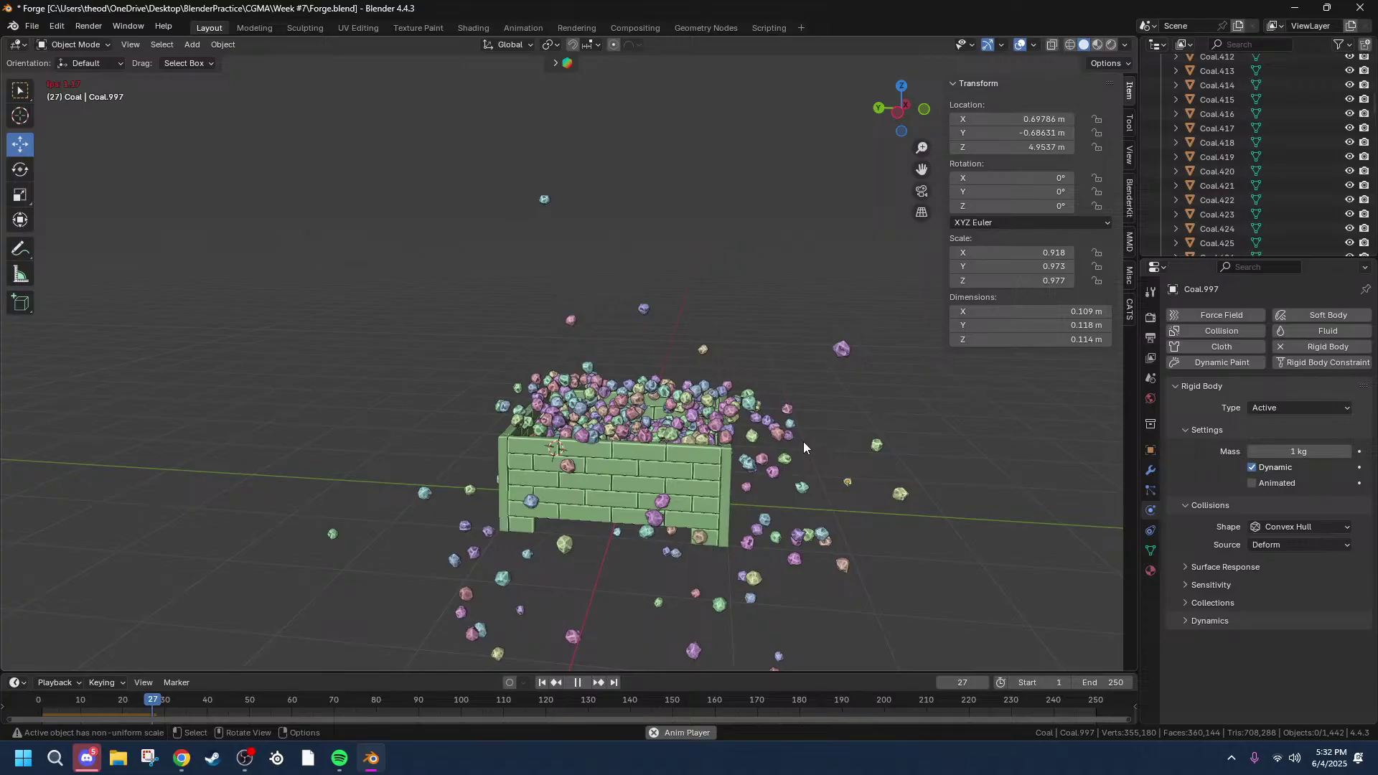
middle_drag(811, 445, 811, 445)
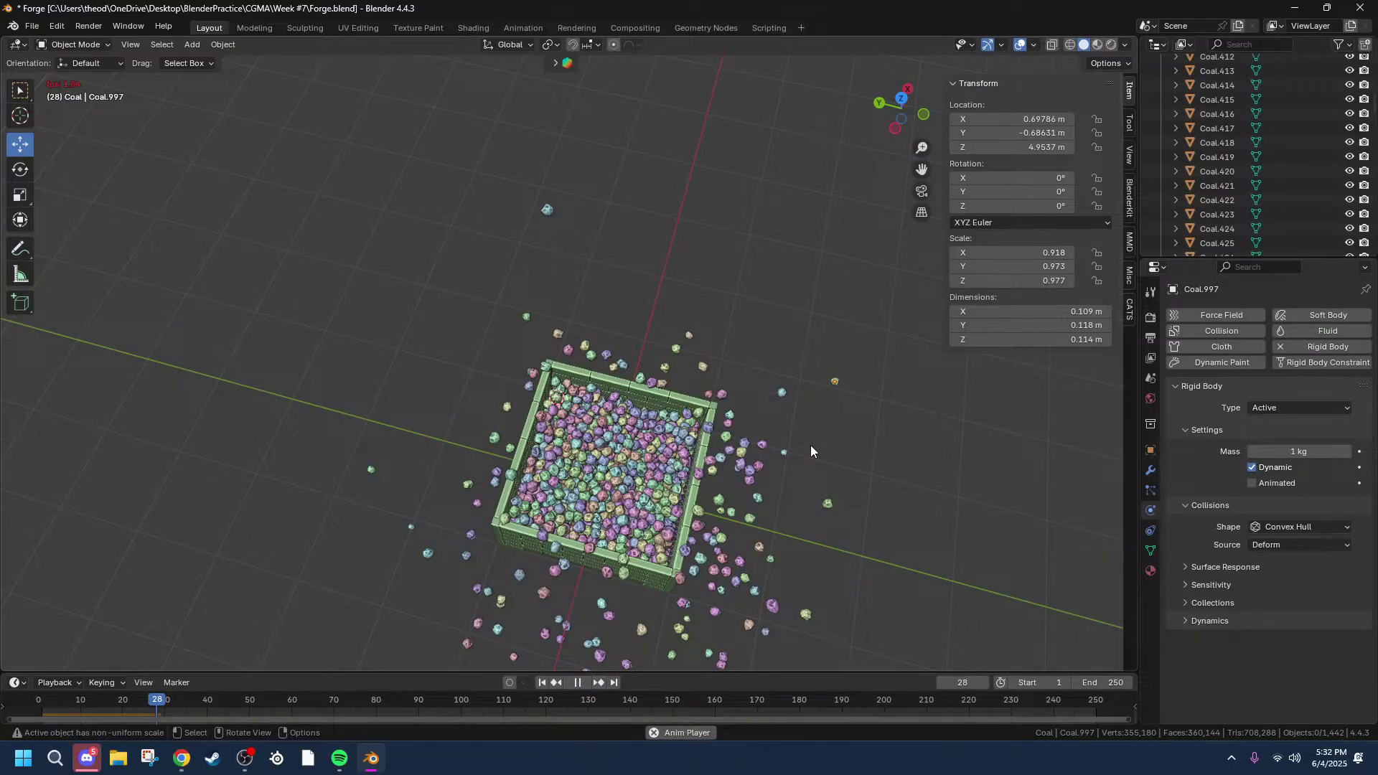
key(space)
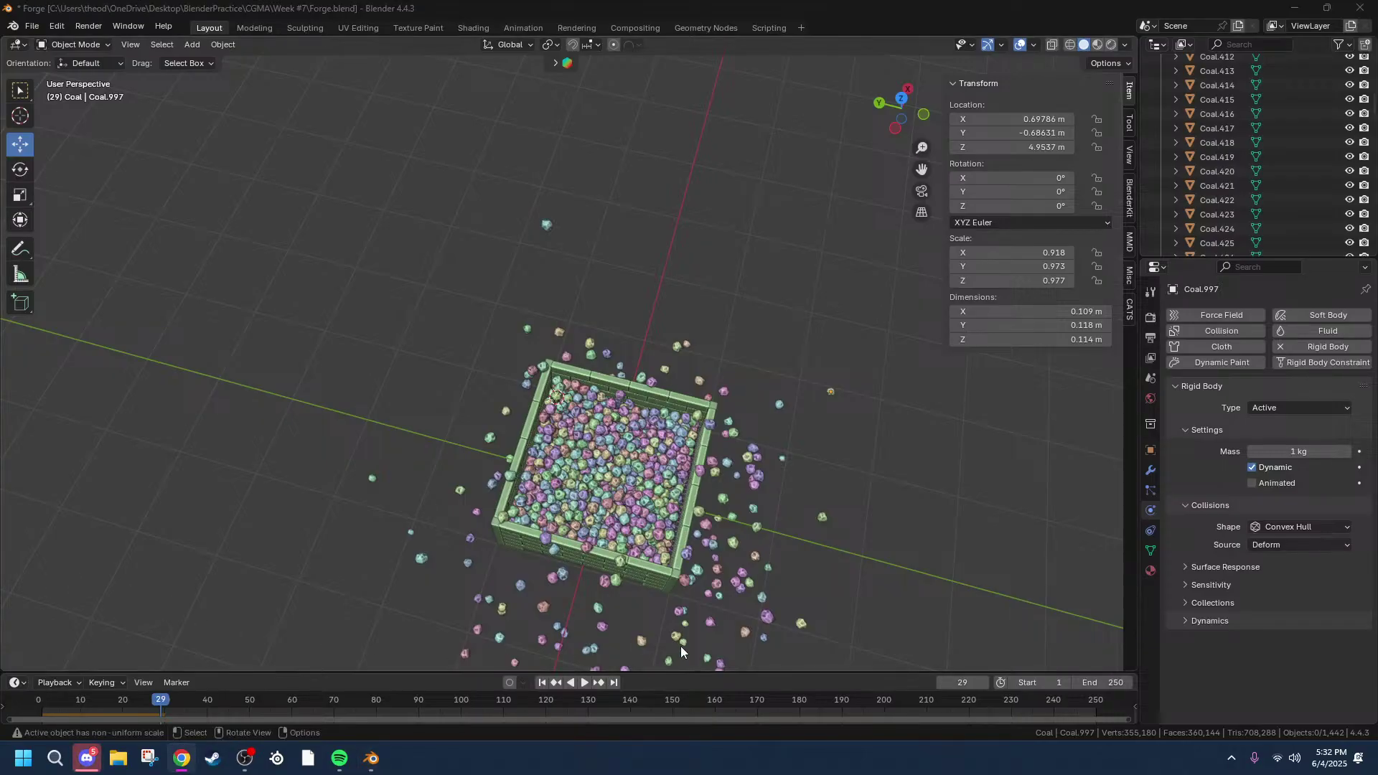
Step: Examine the coals spilled around and below the forge, then undo back to the unsimulated stack at frame 0
scroll(681, 647, up, 3)
middle_drag(698, 643, 829, 523)
scroll(745, 507, up, 5)
scroll(822, 522, down, 11)
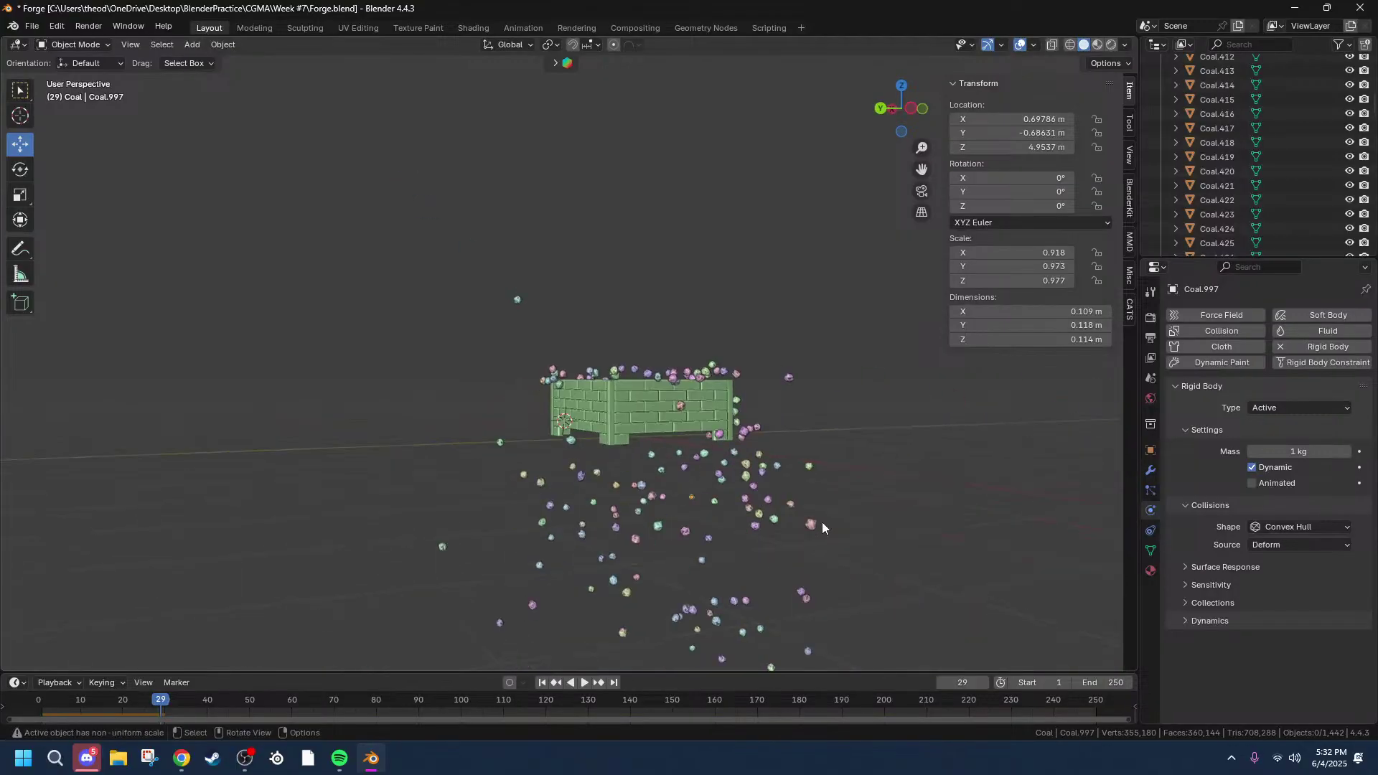
key(ctrl+z)
mouse_move(800, 214)
middle_down()
mouse_move(757, 257)
mouse_move(797, 189)
middle_up()
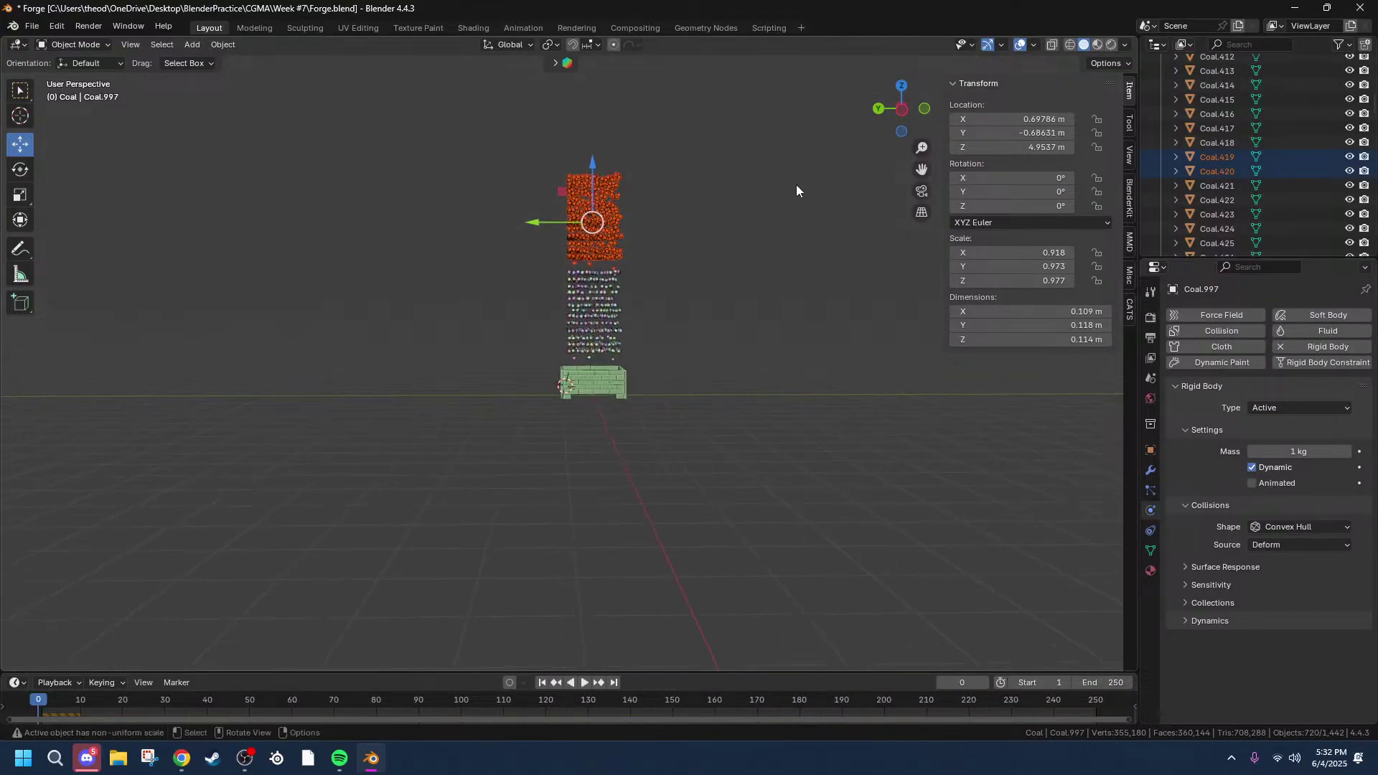
Step: Delete the uppermost rows of coals from the top of the duplicated stack
click(908, 108)
scroll(650, 318, up, 7)
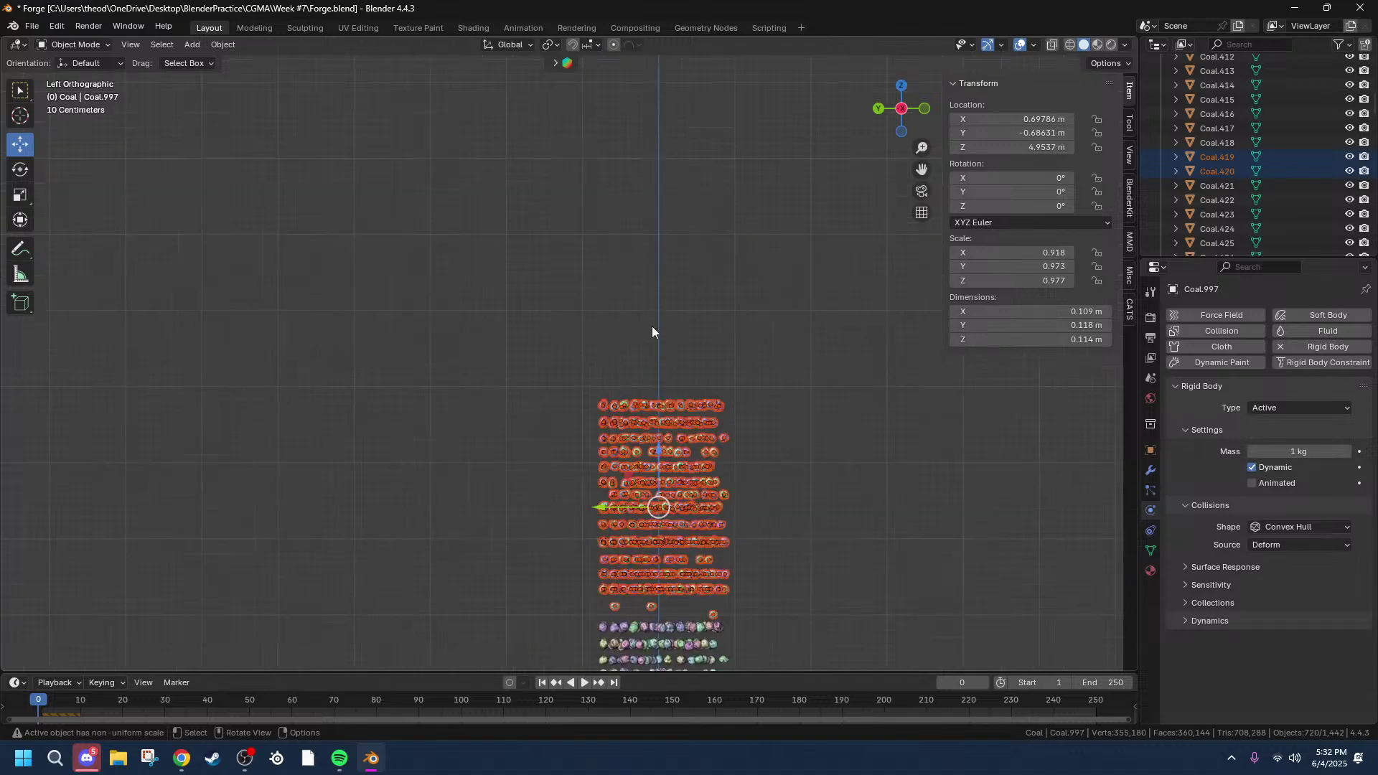
drag(501, 361, 882, 534)
key(x)
click(878, 534)
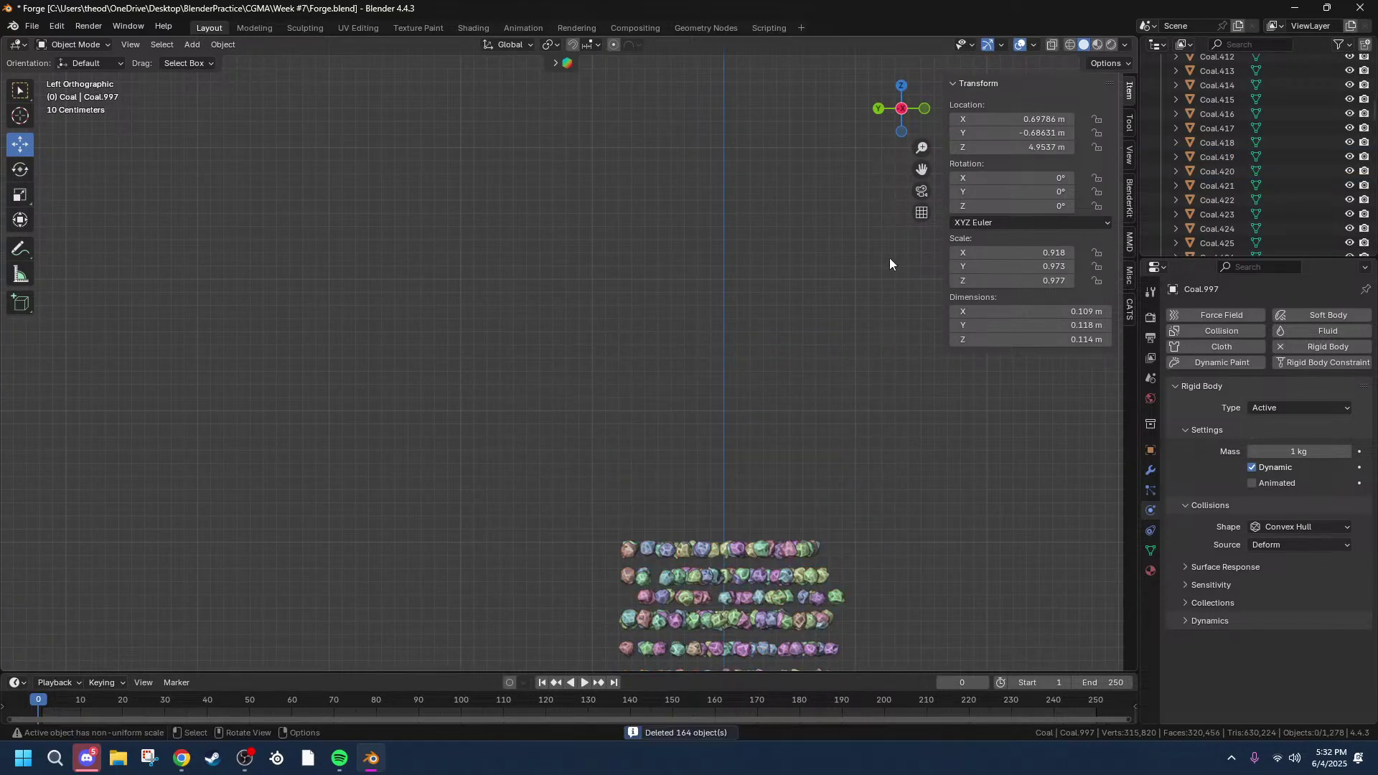
Step: Try deleting the outermost coals along all four sides of the stack
drag(922, 169, 745, 2)
scroll(740, 316, down, 3)
drag(734, 132, 614, 551)
click(873, 111)
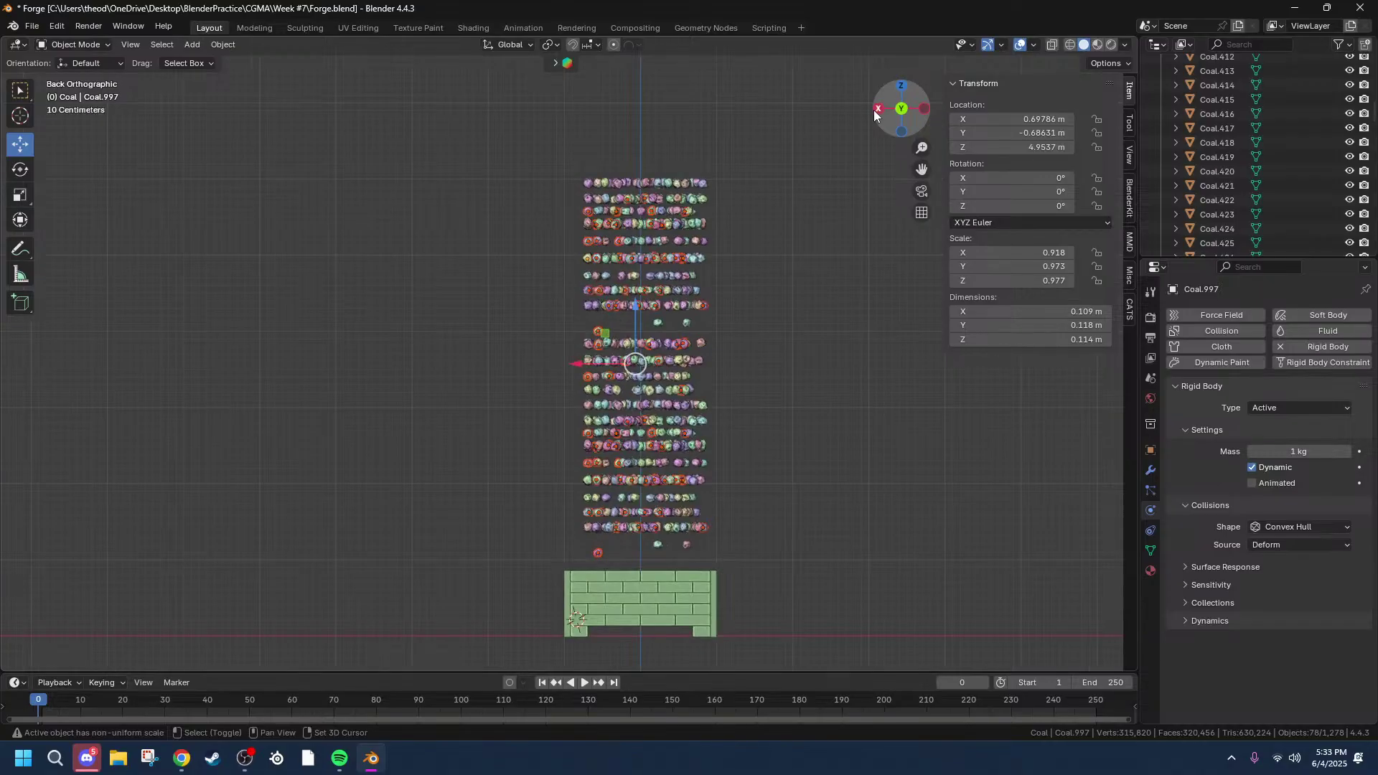
drag(702, 129, 818, 535)
click(879, 109)
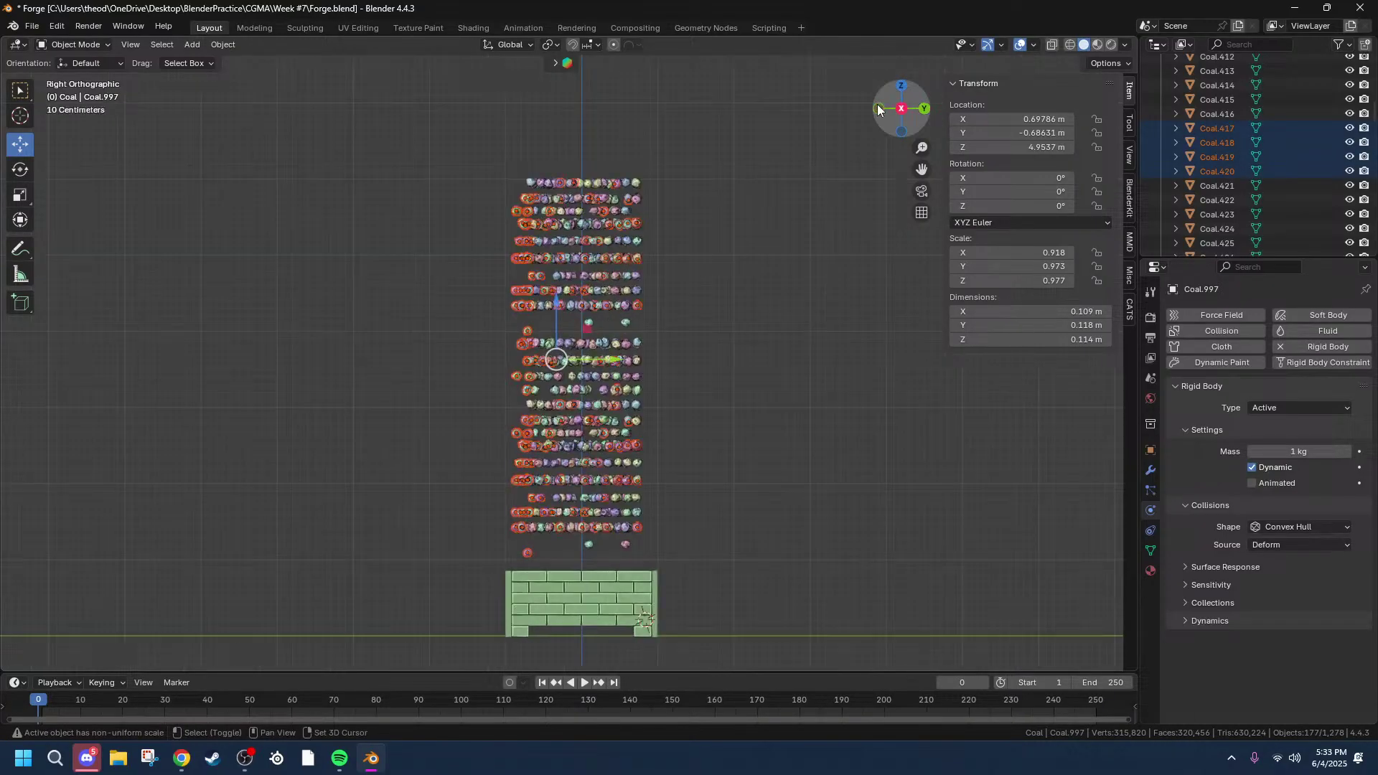
drag(632, 133, 734, 536)
click(878, 108)
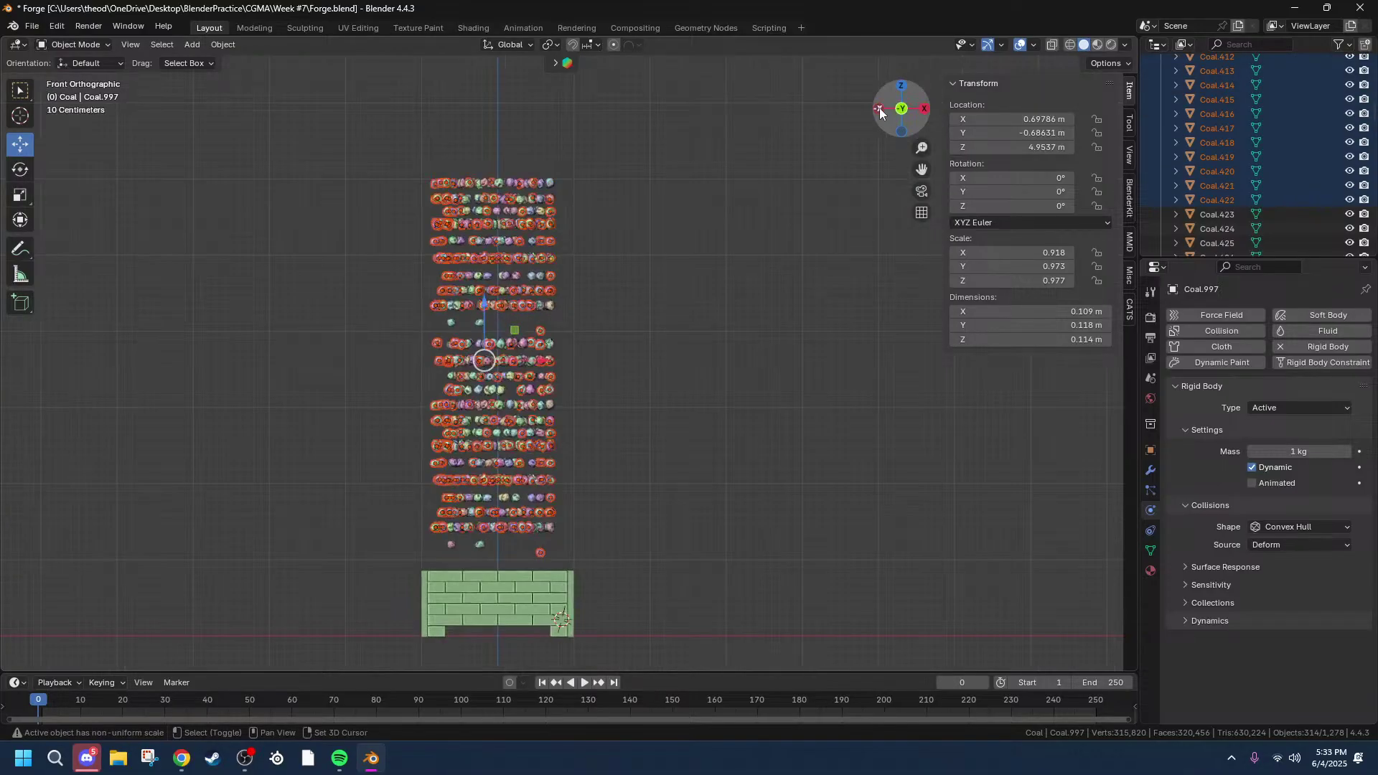
drag(563, 120, 553, 548)
key(x)
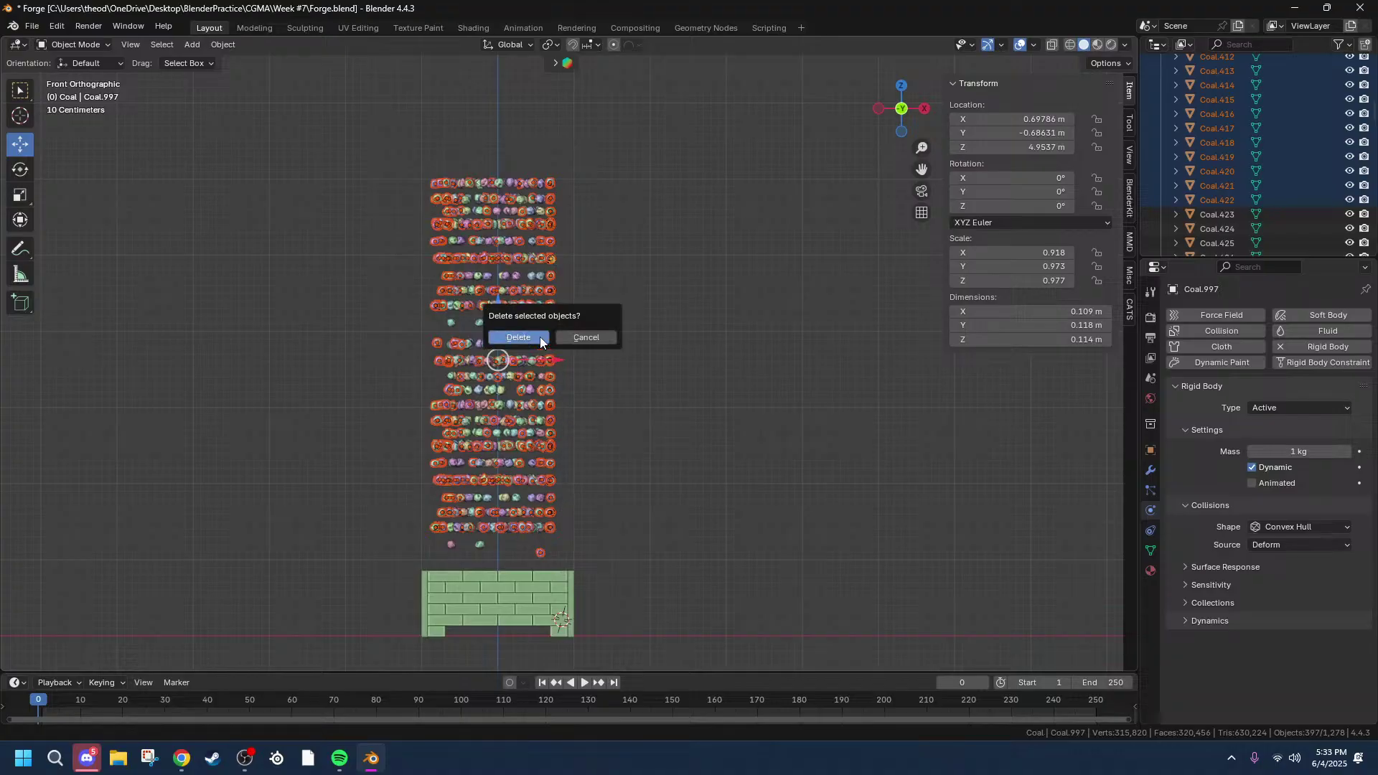
click(519, 337)
Step: Play the simulation with the narrowed stack, stop it at frame 33, and undo the deletion of the outer coals
middle_drag(568, 316, 577, 418)
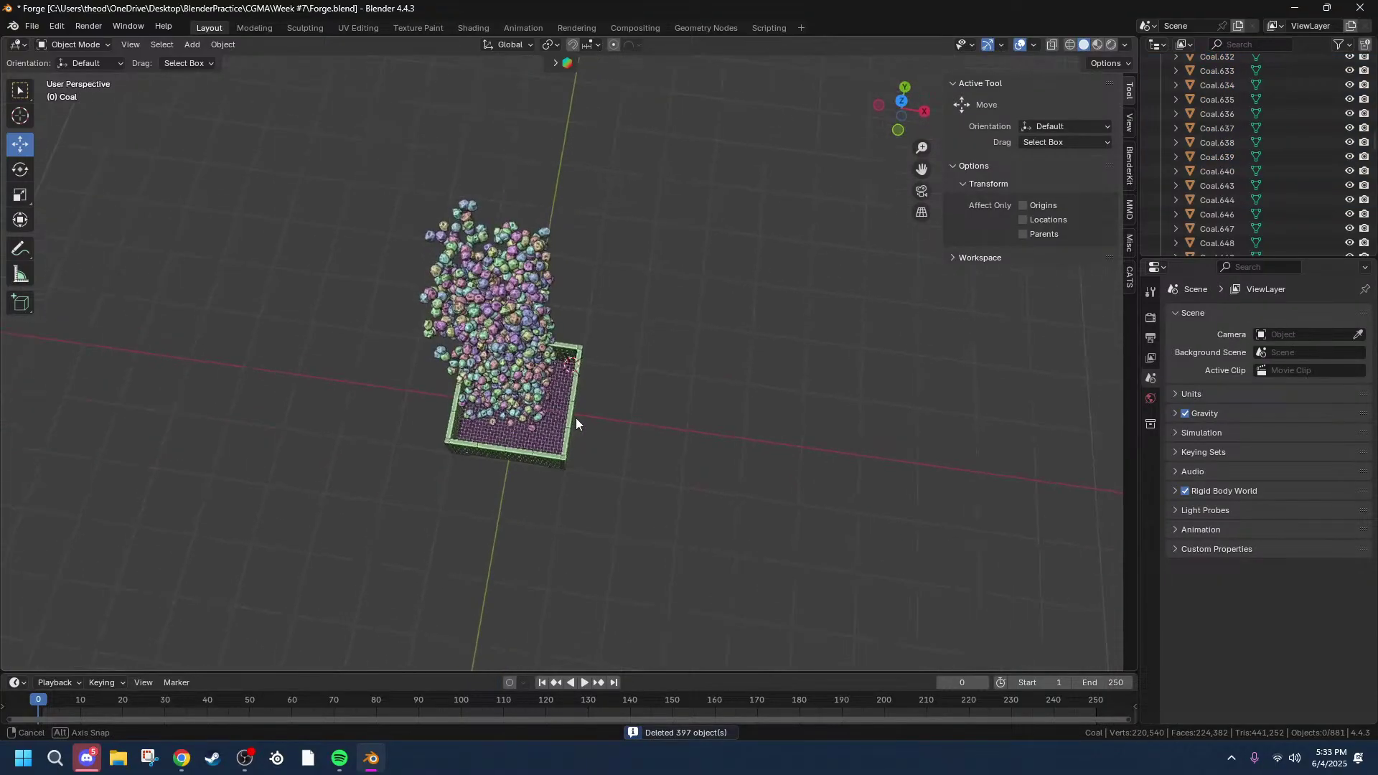
key(space)
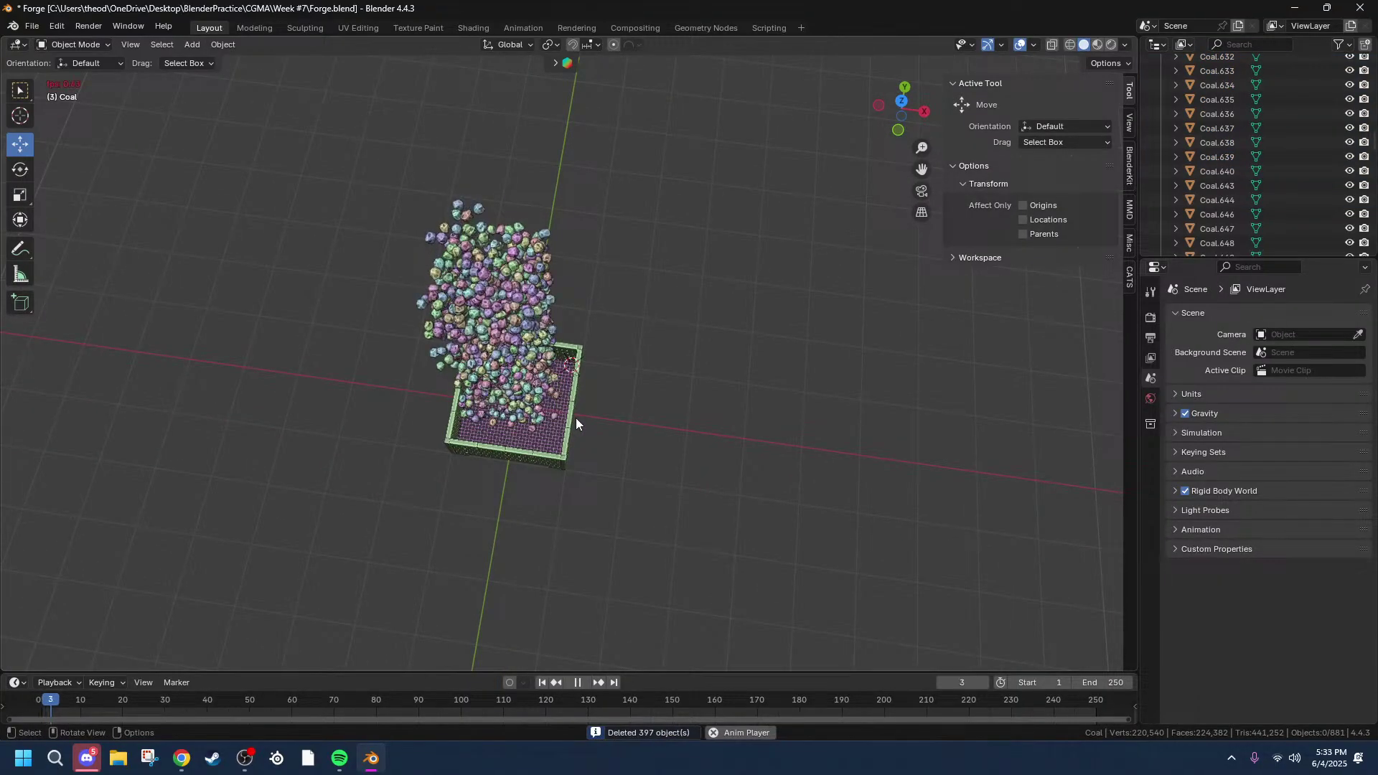
middle_drag(647, 428, 676, 378)
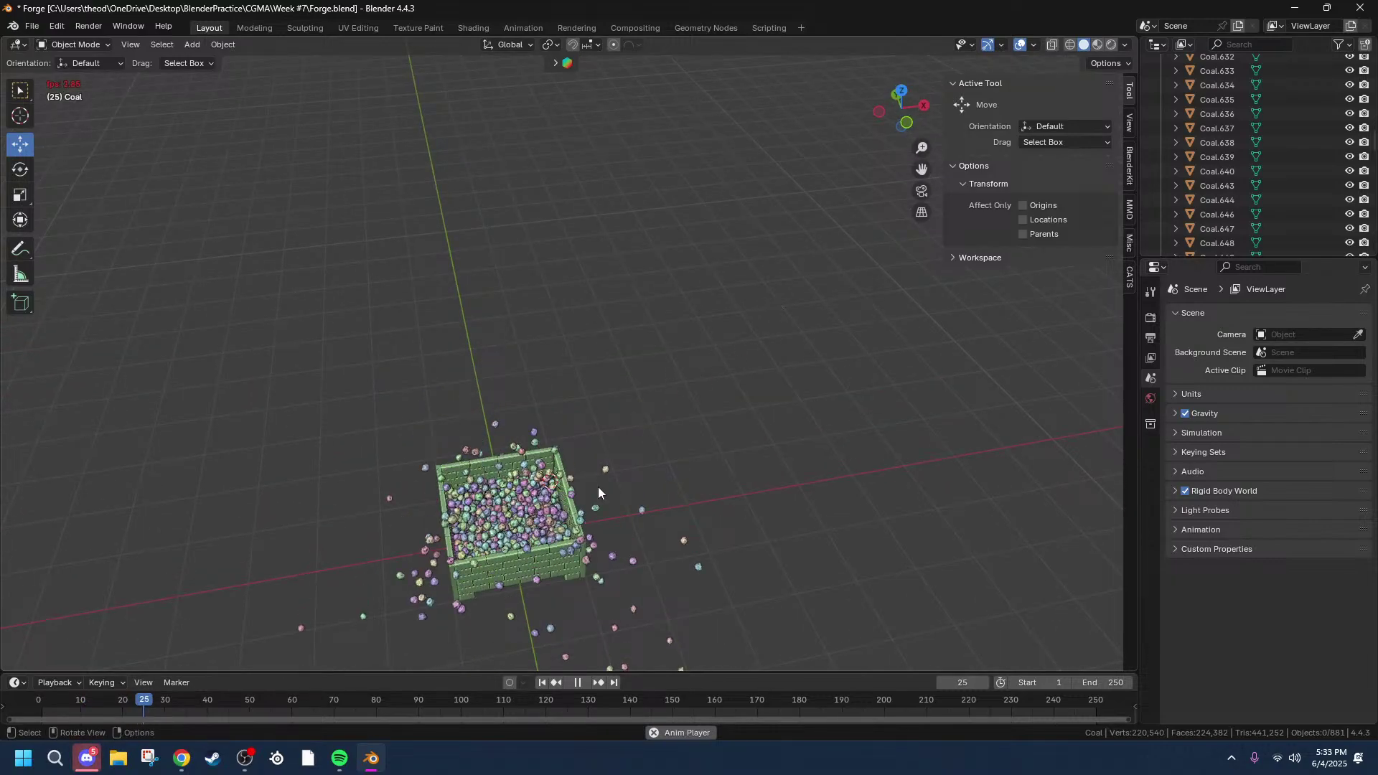
middle_drag(640, 427, 636, 457)
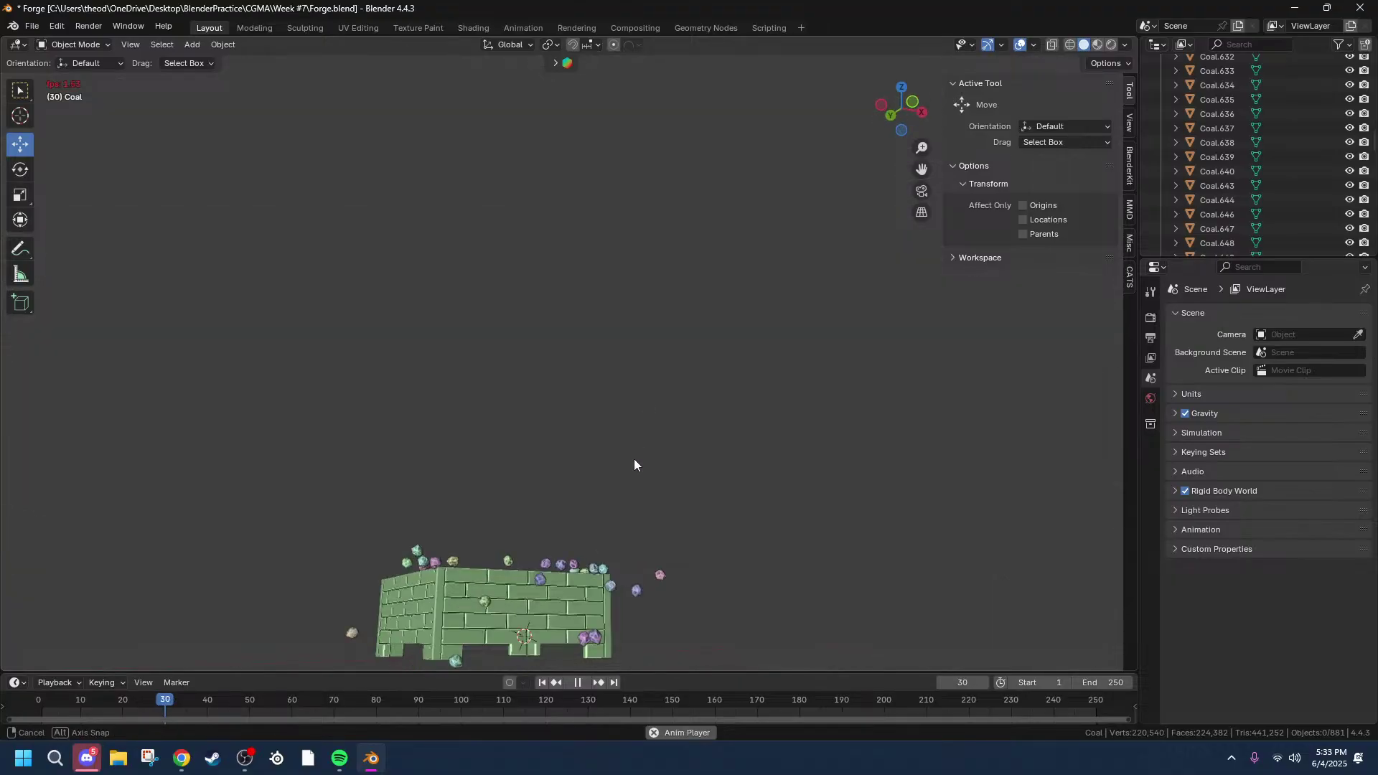
middle_drag(605, 513, 513, 559)
key(space)
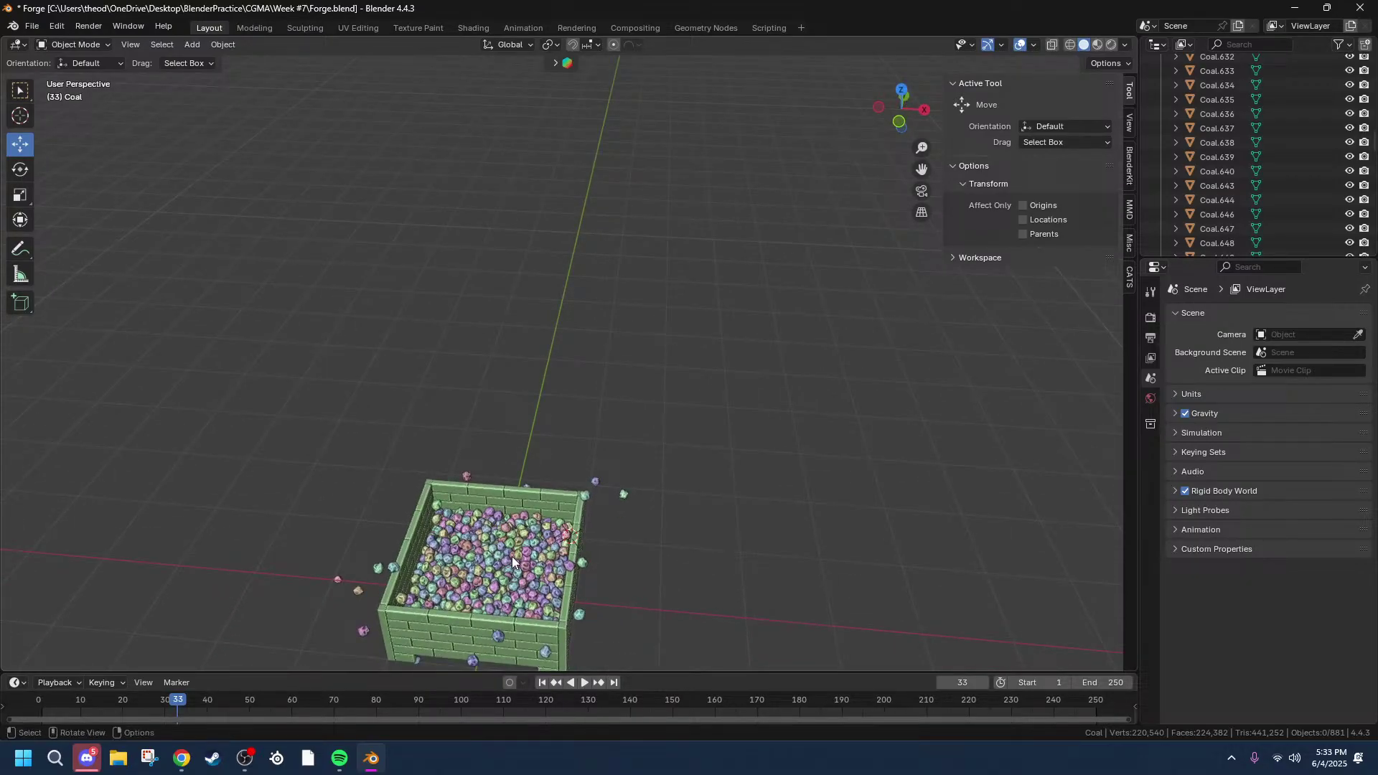
key(ctrl+z)
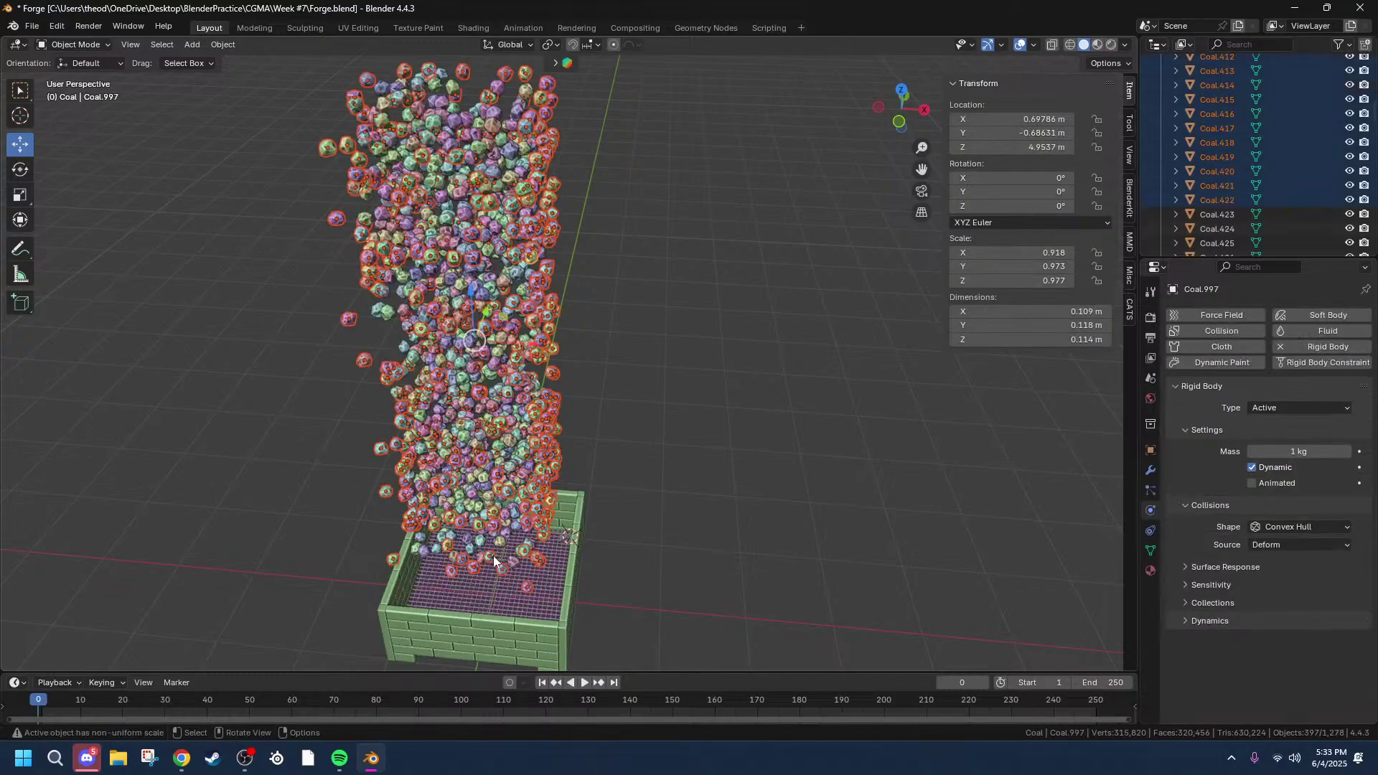
Step: Raise the forge grate about 0.198 m along the Z axis
click(478, 599)
middle_drag(479, 599, 550, 602)
key(g)
key(z)
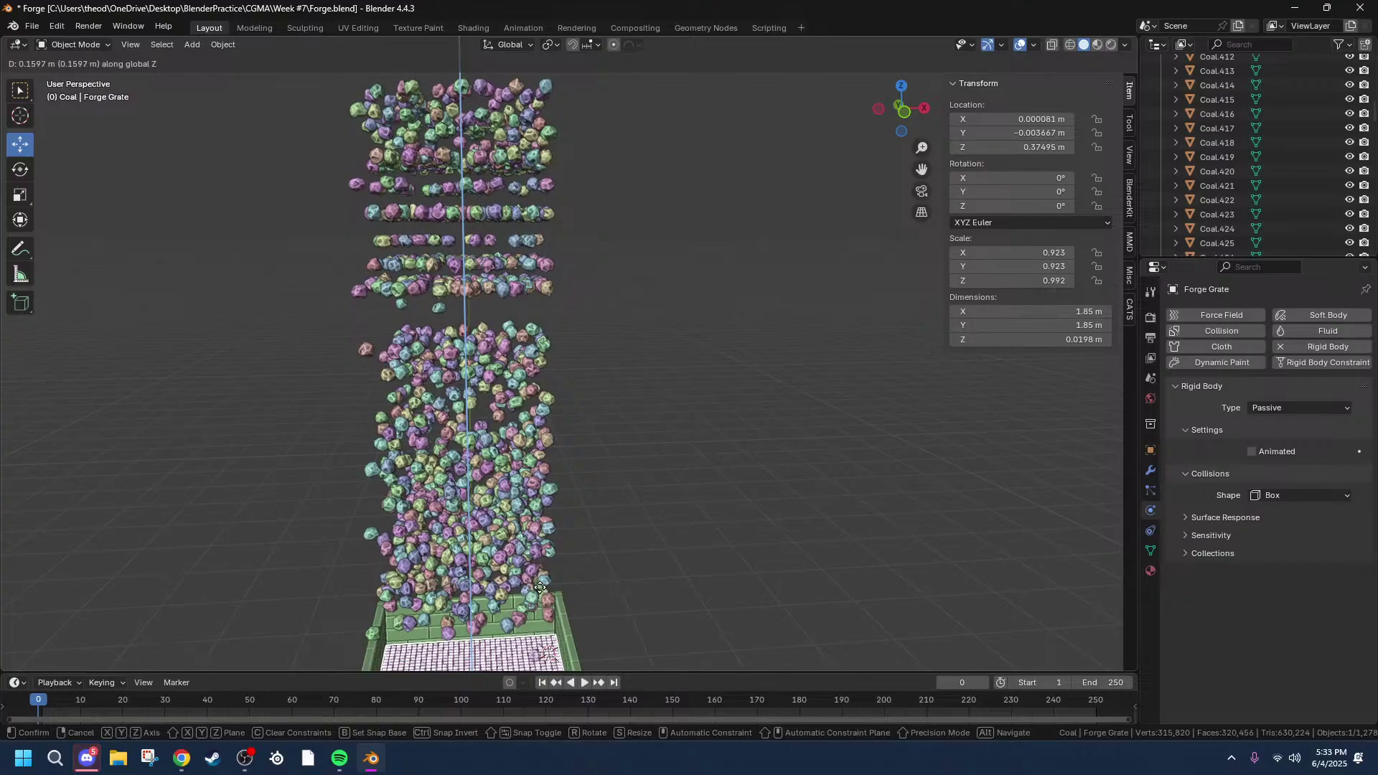
click(541, 583)
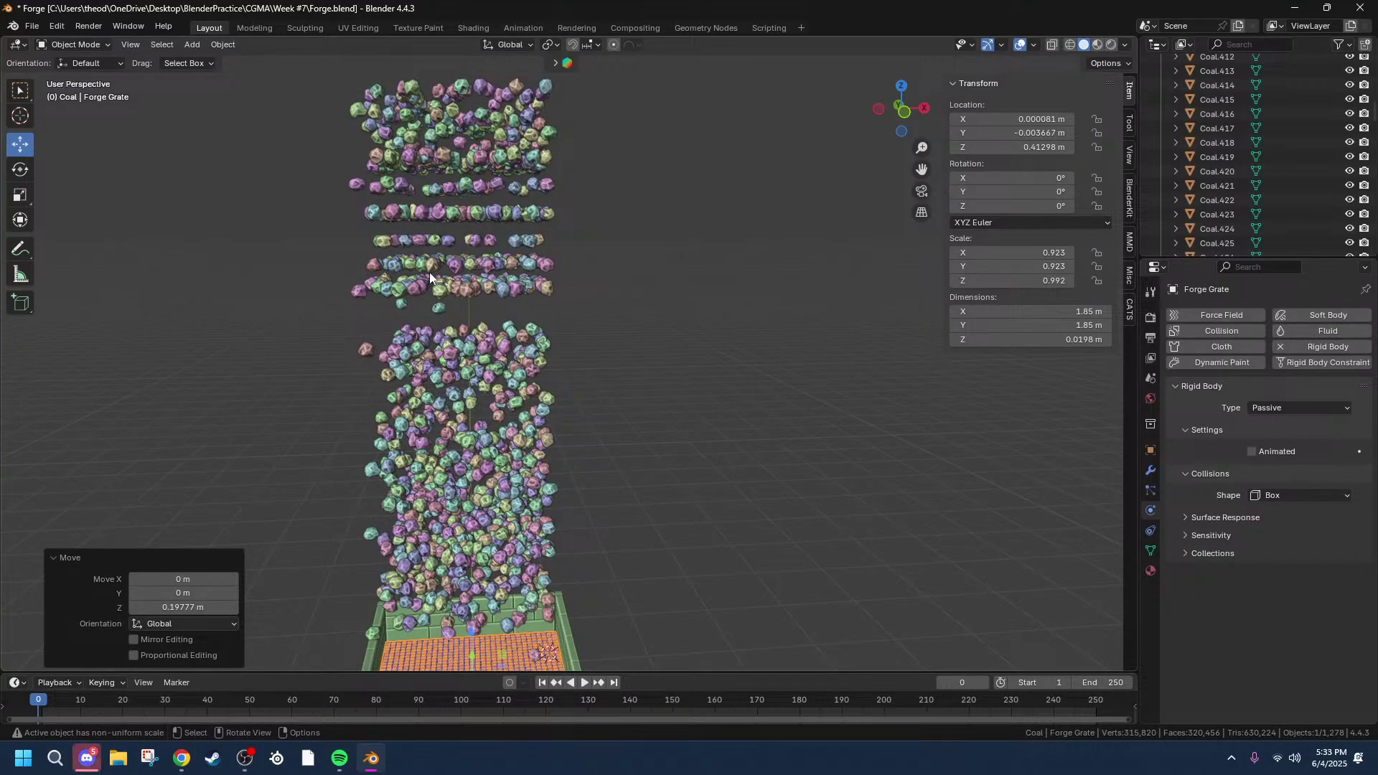
Step: Delete the upper group of coals, keeping only the lower group above the forge
scroll(430, 272, down, 3)
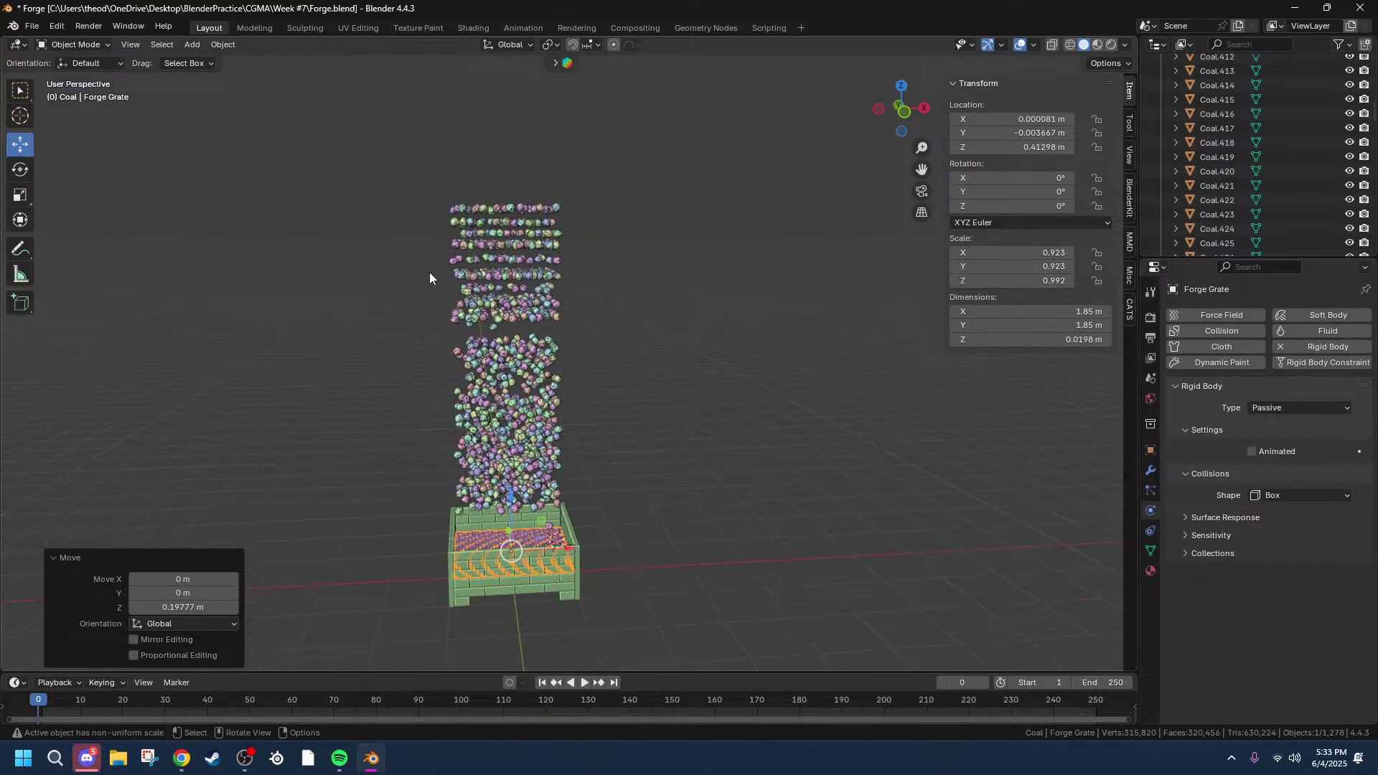
click(904, 113)
drag(367, 173, 626, 337)
key(x)
click(624, 340)
Step: Play the simulation with the reduced stack, stop it at frame 23, and return the timeline to frame 0
middle_drag(510, 659, 550, 660)
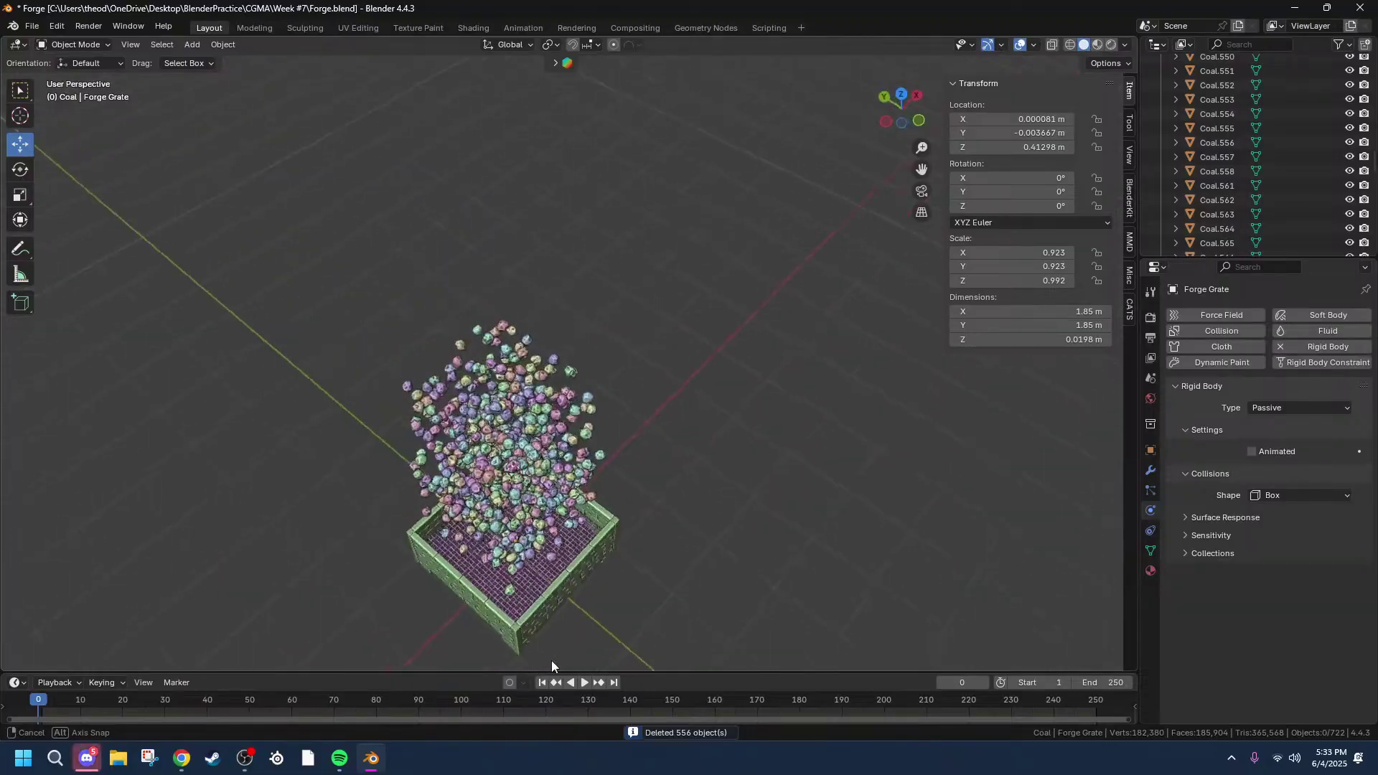
key(space)
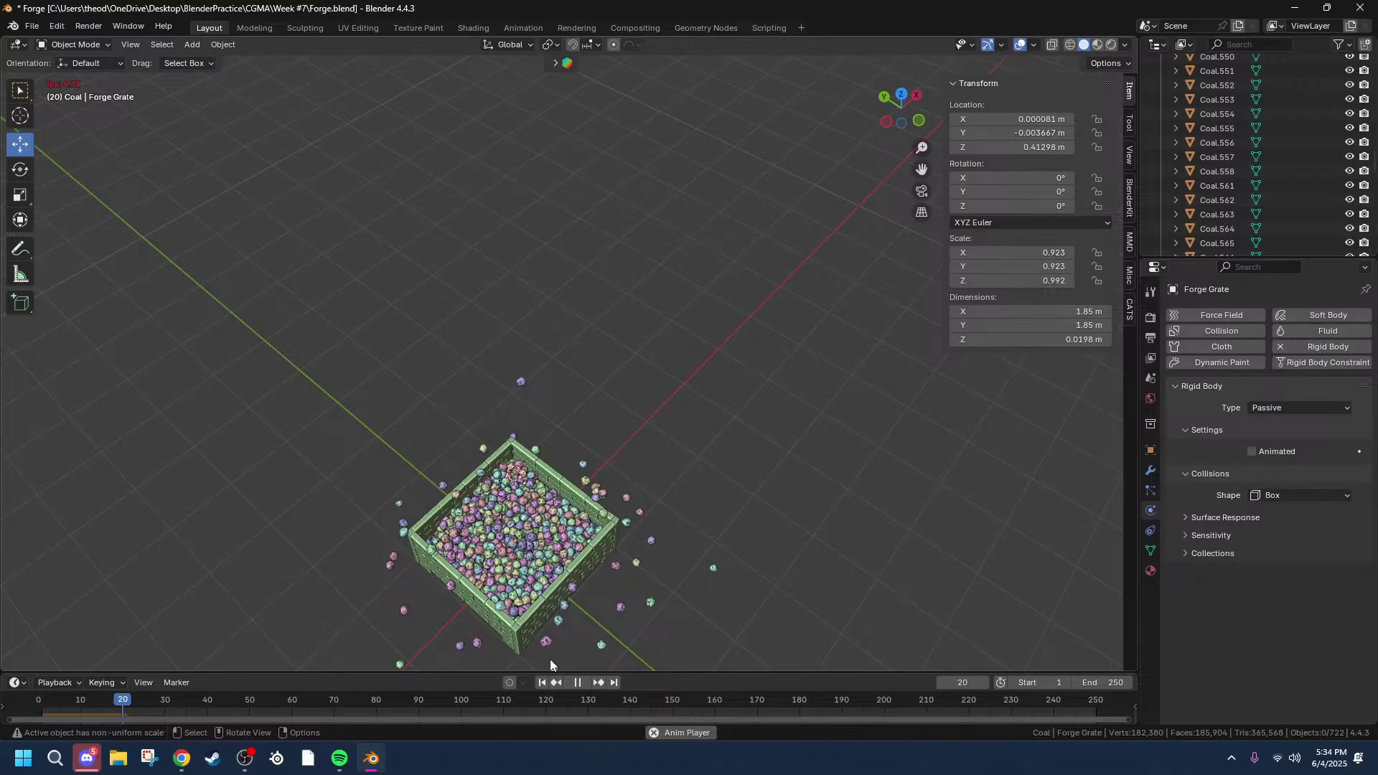
key(space)
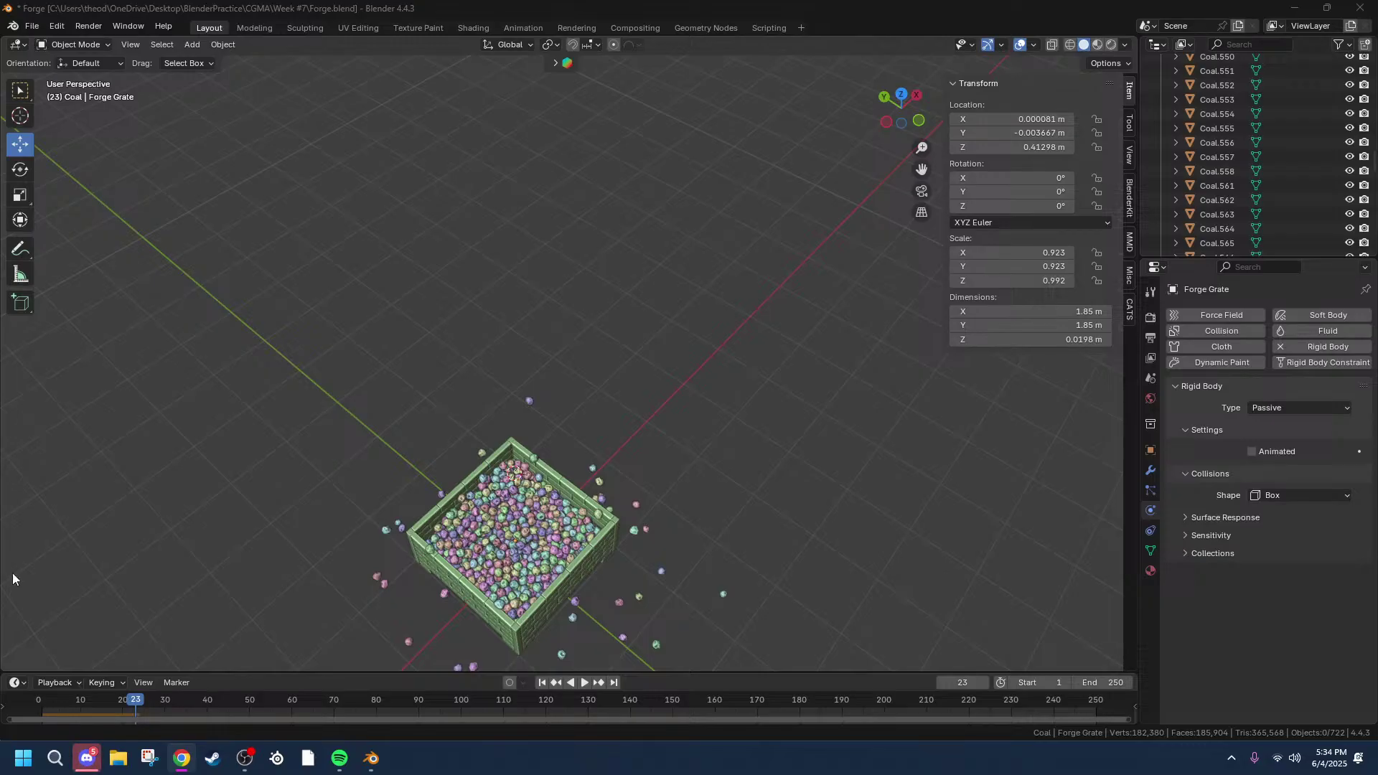
mouse_move(642, 550)
middle_down()
mouse_move(656, 486)
mouse_move(622, 535)
middle_up()
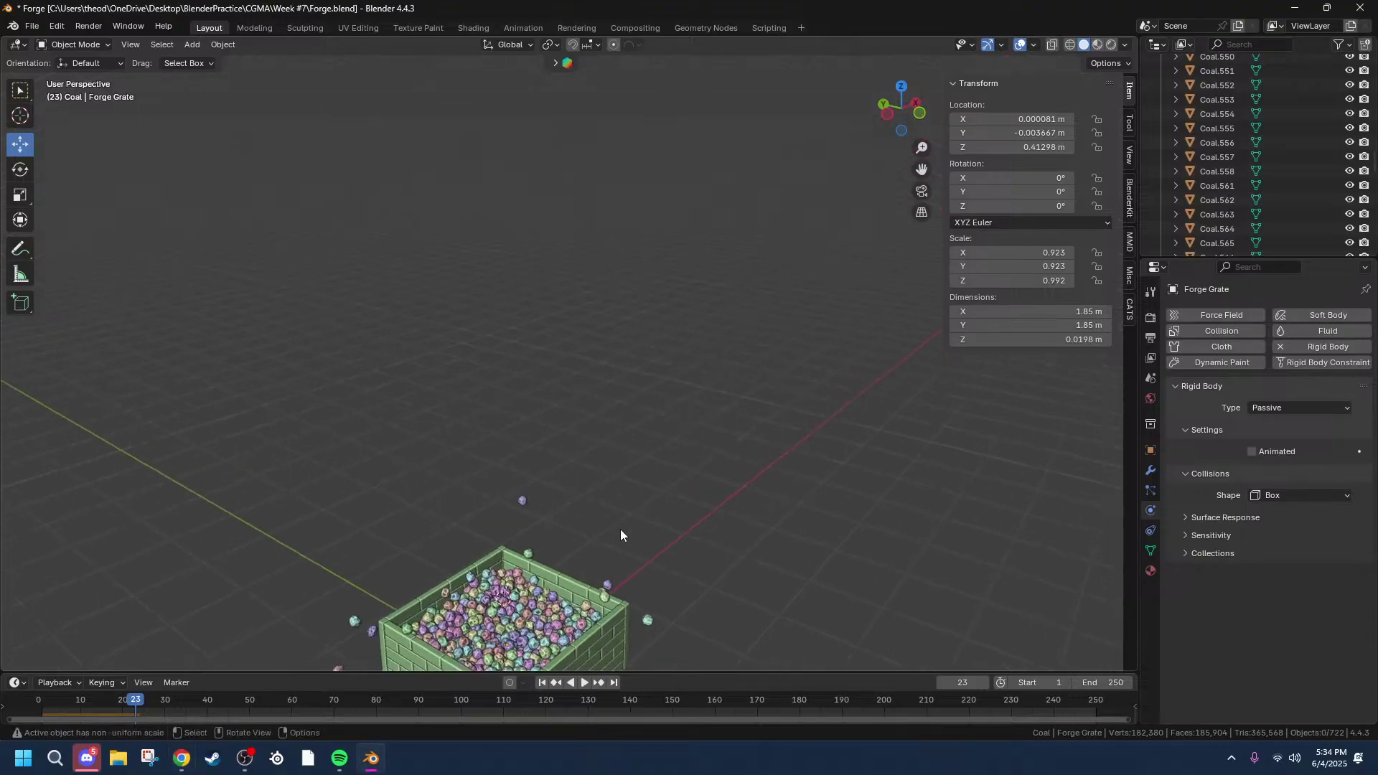
scroll(522, 611, down, 4)
drag(137, 704, 27, 697)
Step: Examine the forge walls and the raised grate below the unsimulated coals
click(532, 486)
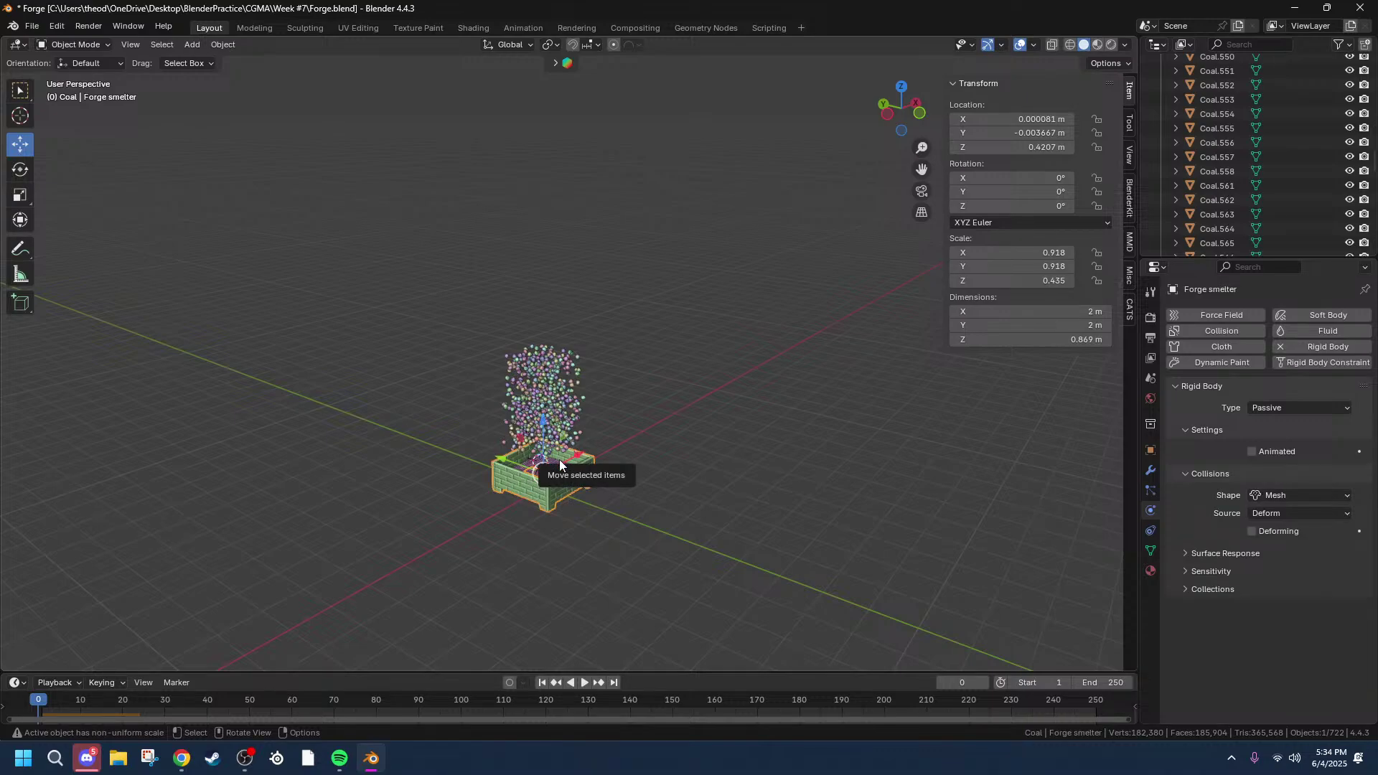
key(grave)
click(617, 518)
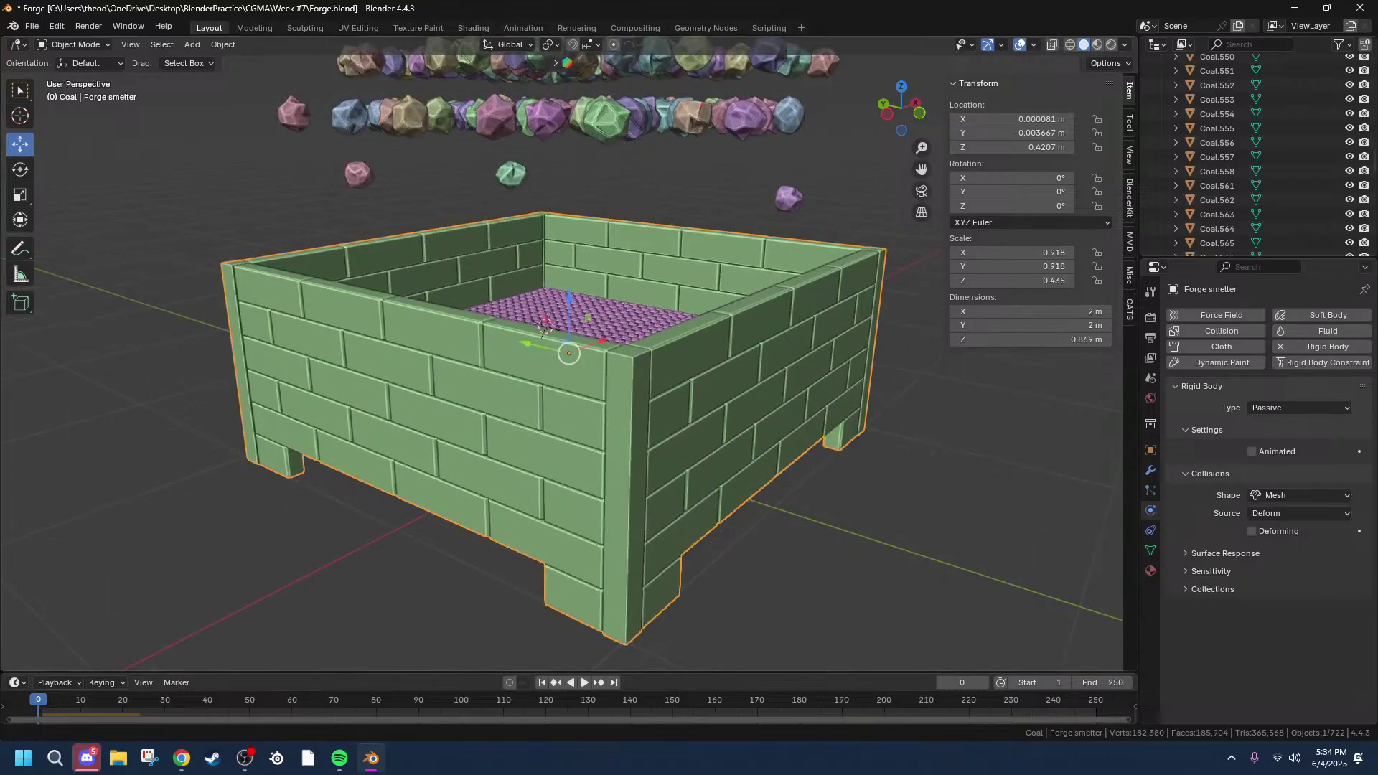
scroll(608, 425, up, 1)
middle_drag(641, 400, 636, 422)
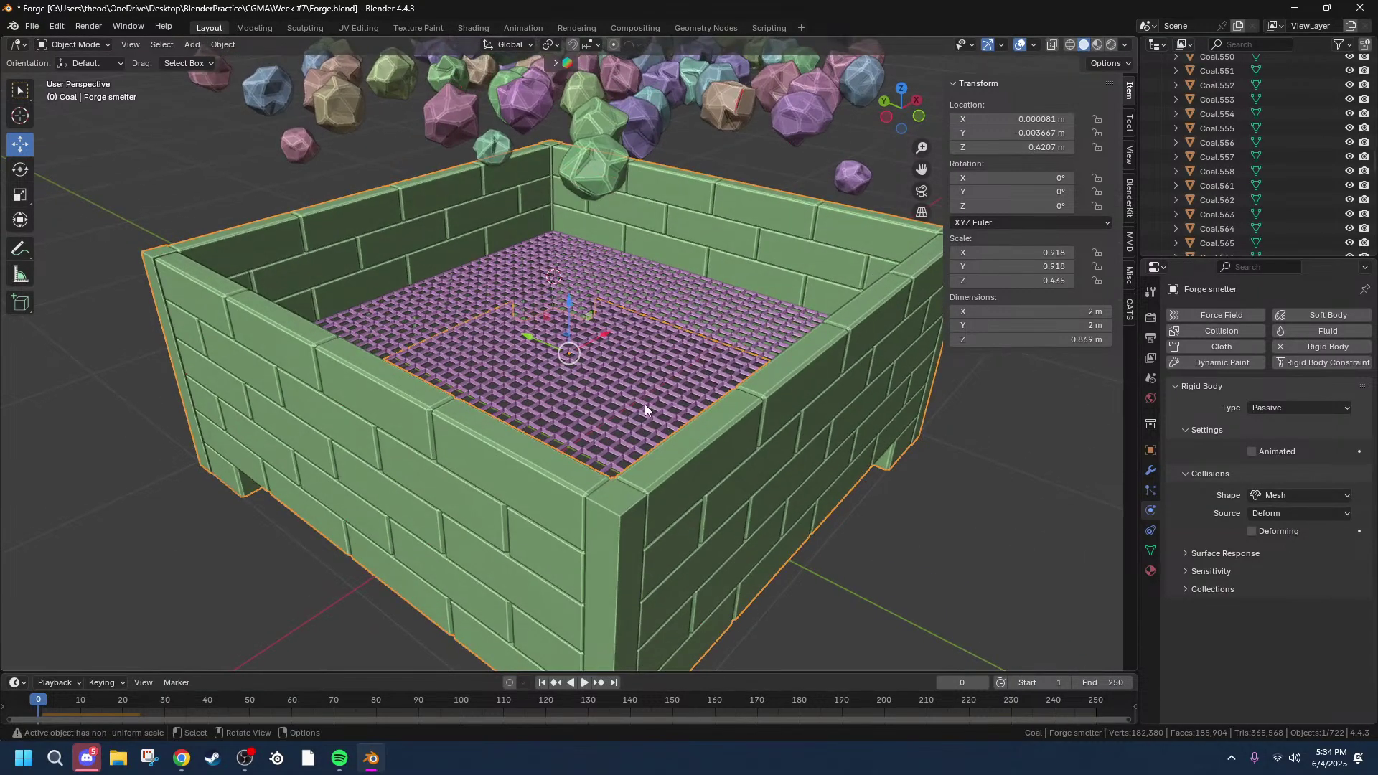
scroll(644, 405, down, 3)
click(939, 444)
scroll(749, 347, down, 5)
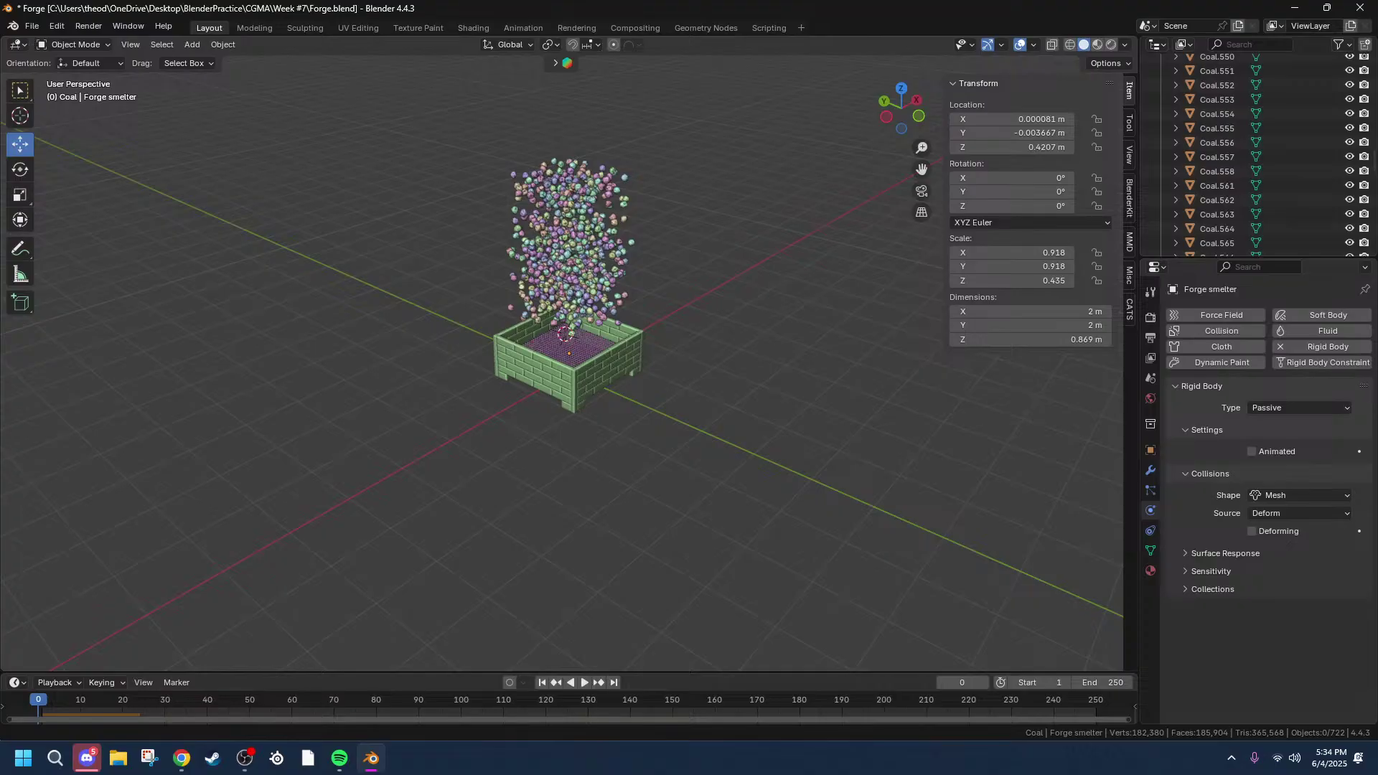
scroll(582, 350, up, 6)
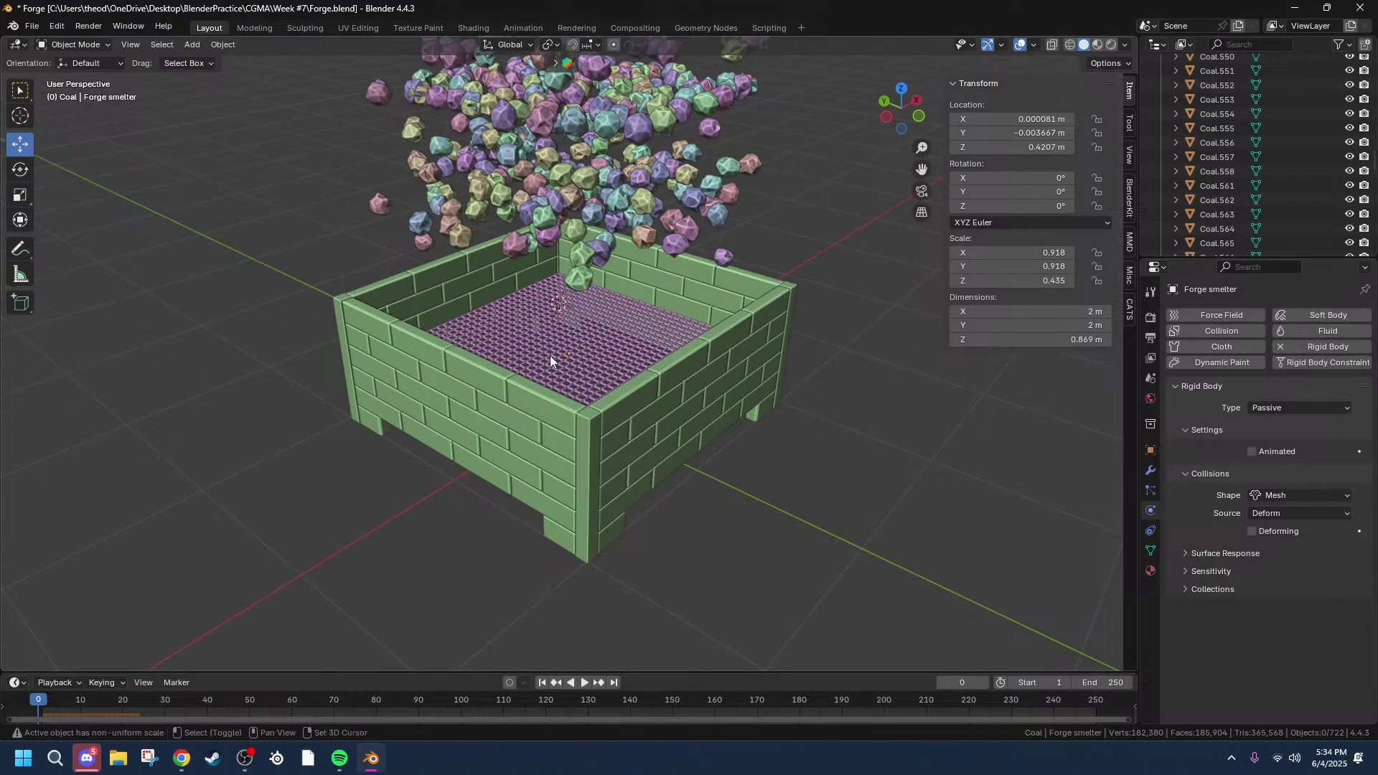
Step: Snap the 3D cursor to the forge grate and clear the selection
click(568, 351)
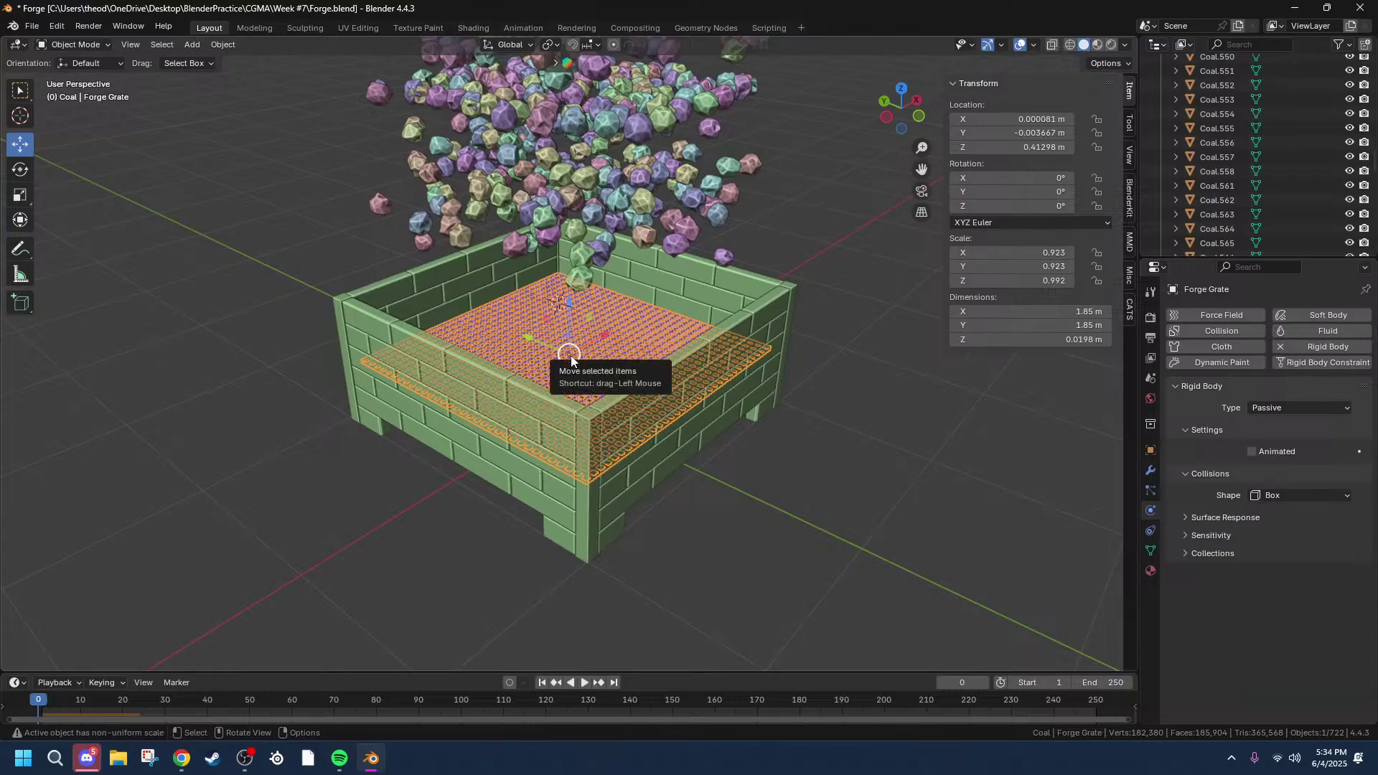
key(shift+s)
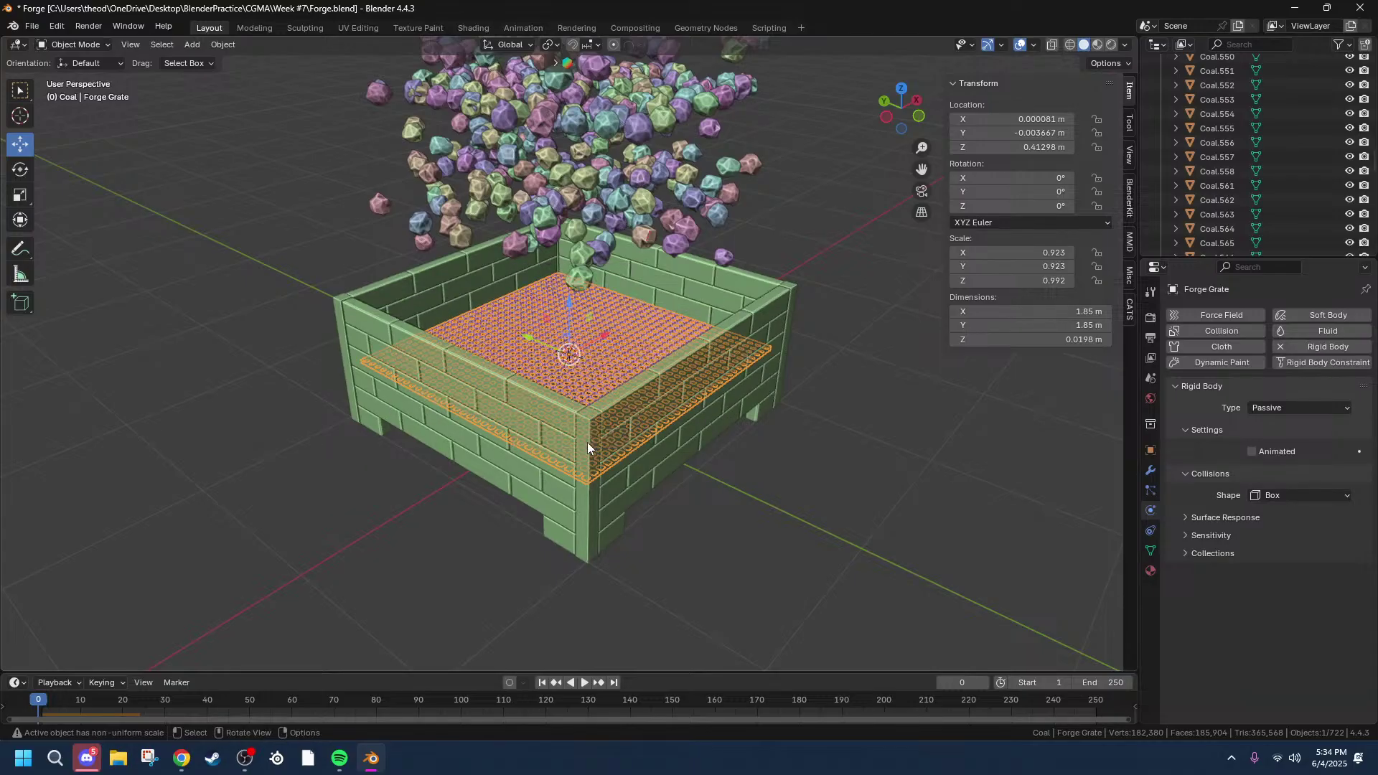
click(762, 504)
Step: Add a cube at the 3D cursor and set its size to 2.01 m
key(shift+a)
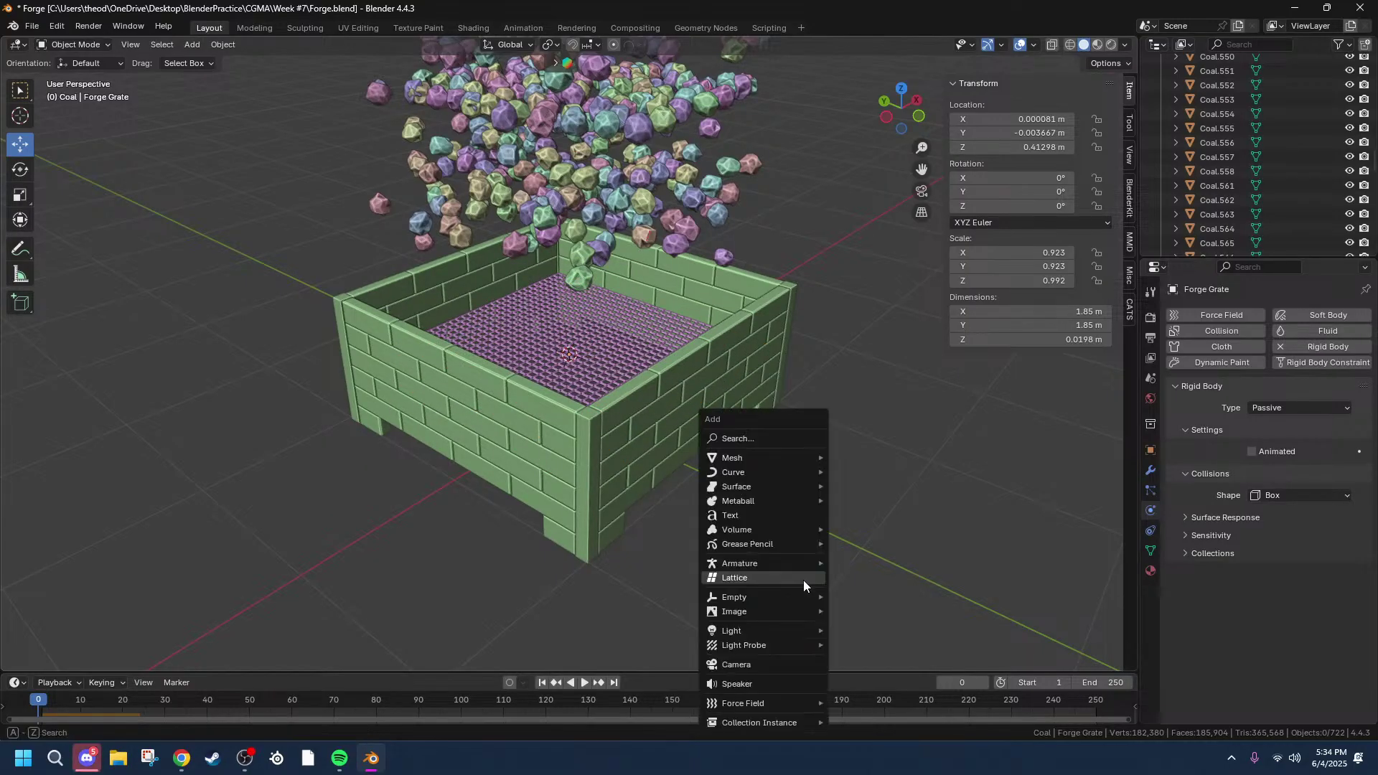
mouse_move(731, 466)
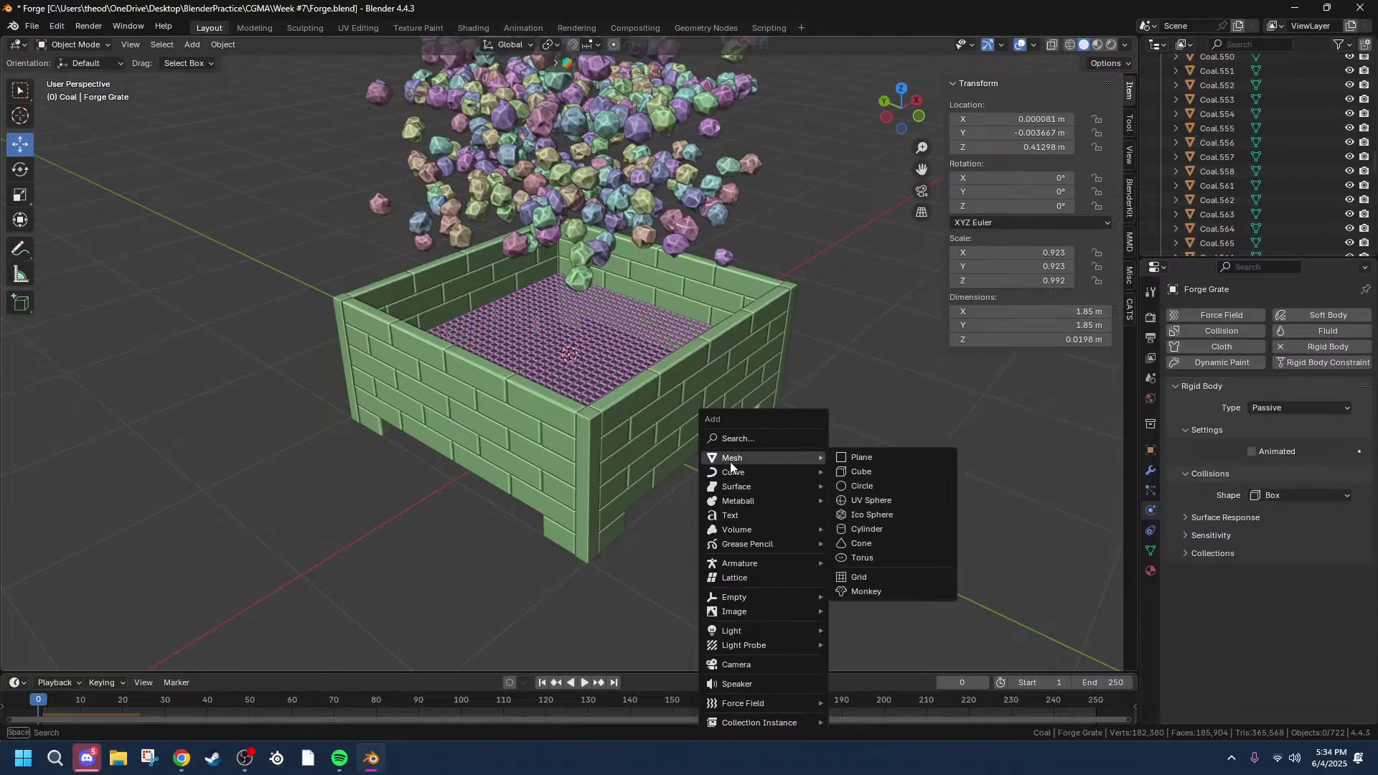
click(870, 473)
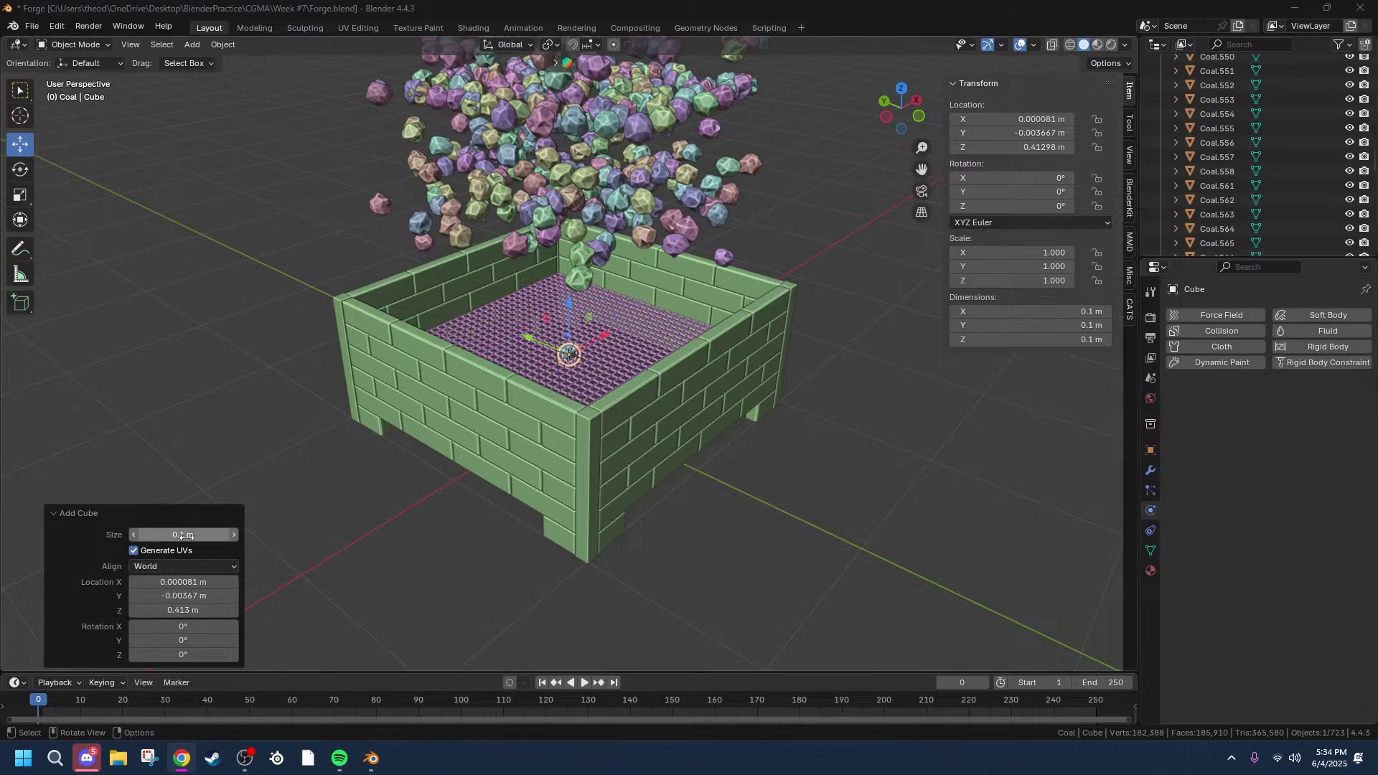
drag(183, 535, 348, 549)
Step: Delete the cube's top and bottom faces in Edit Mode, leaving an open box, and return to Object Mode
middle_drag(367, 488, 463, 474)
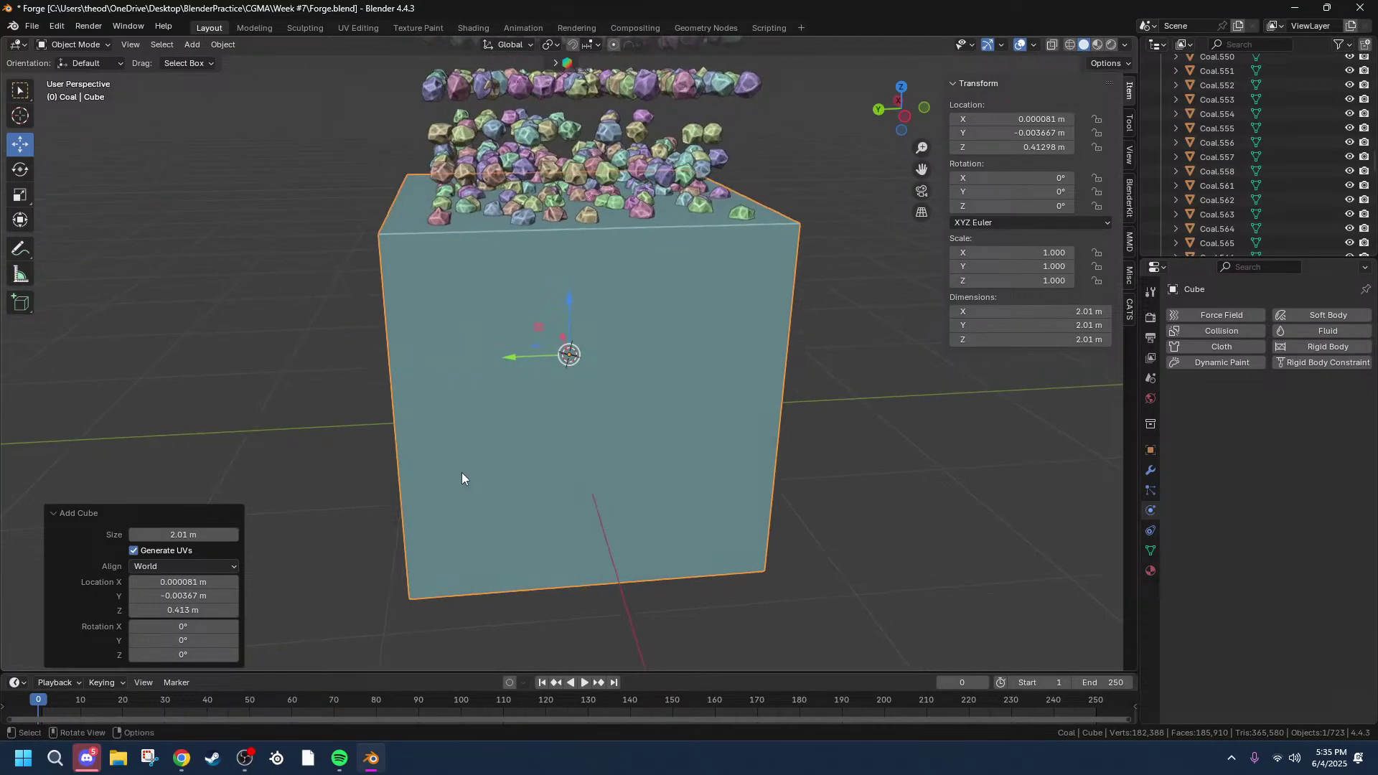
middle_drag(560, 365, 660, 304)
key(Tab)
click(402, 328)
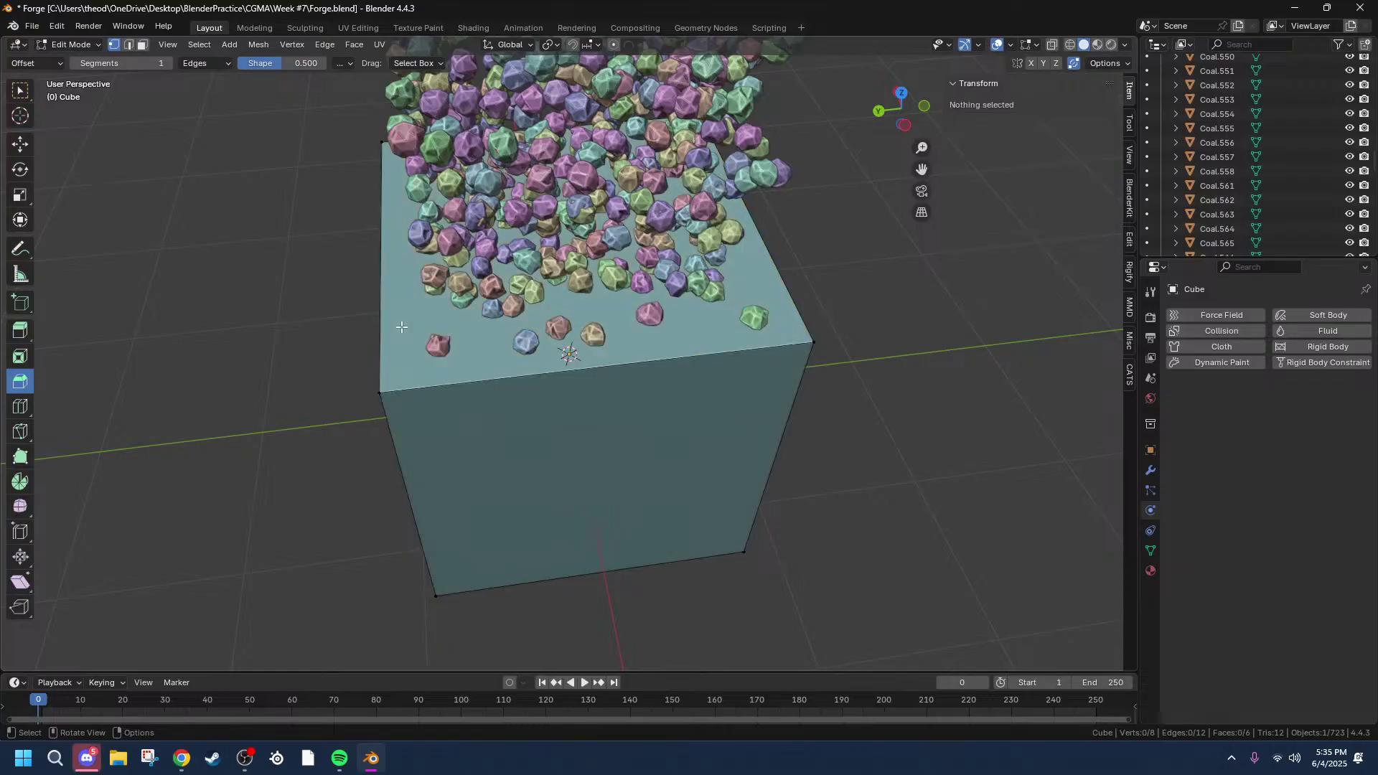
key(3)
click(402, 327)
middle_drag(550, 401, 571, 227)
middle_drag(681, 408, 594, 546)
shift+click(554, 381)
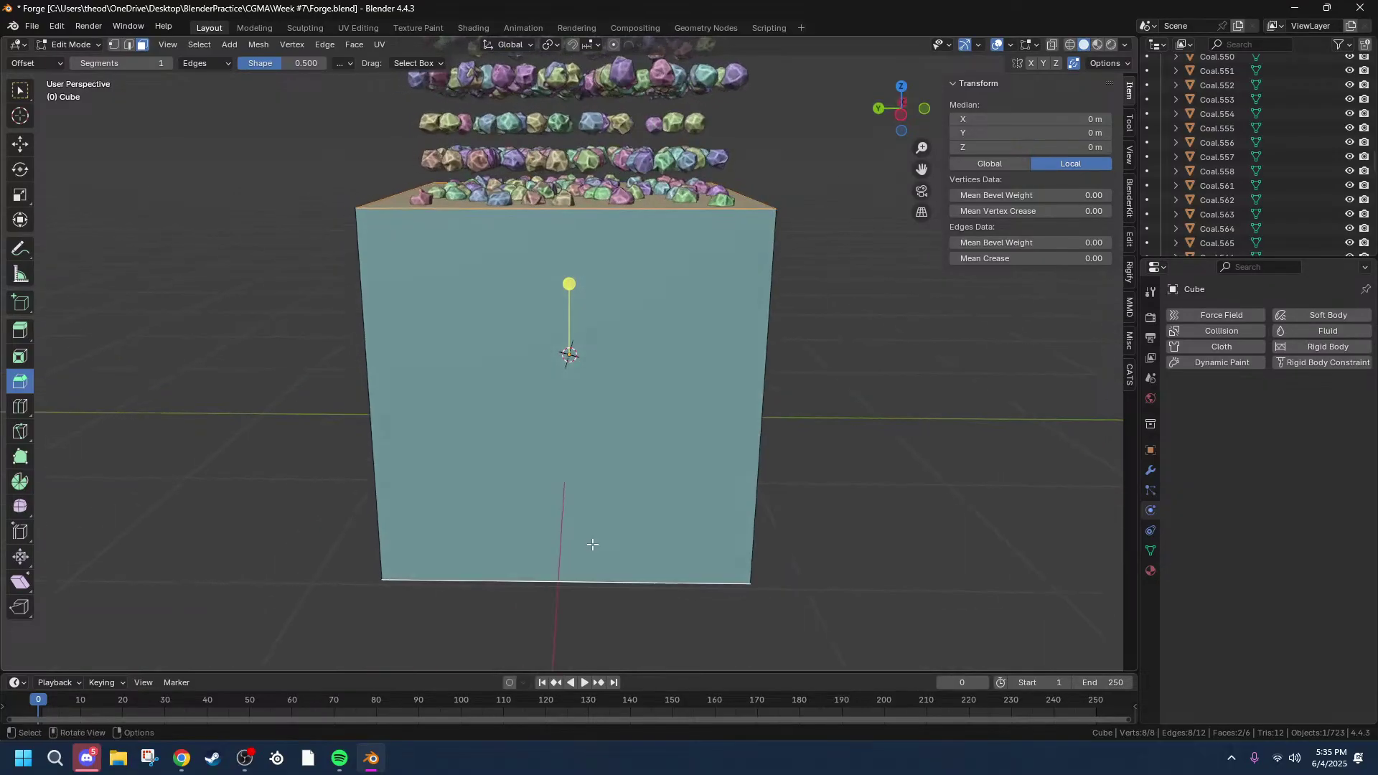
key(x)
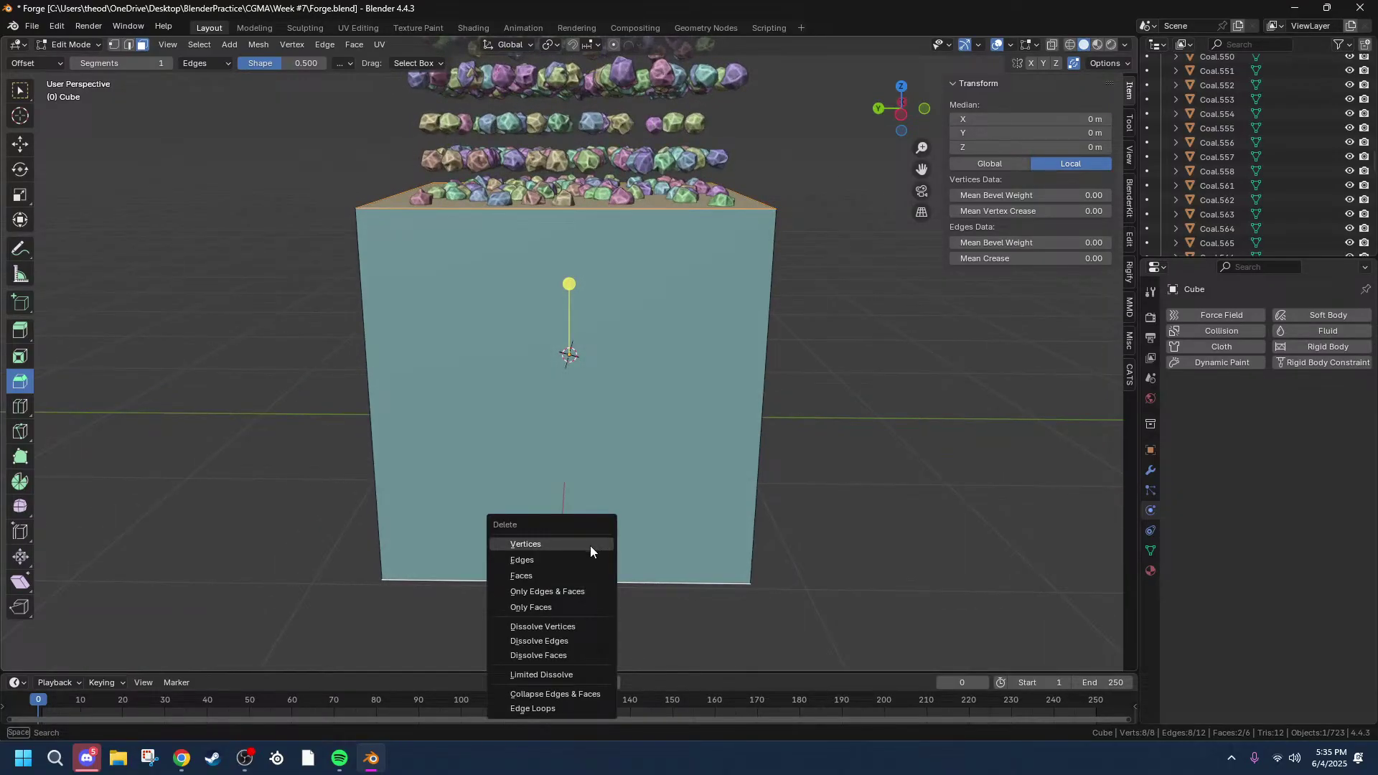
click(547, 576)
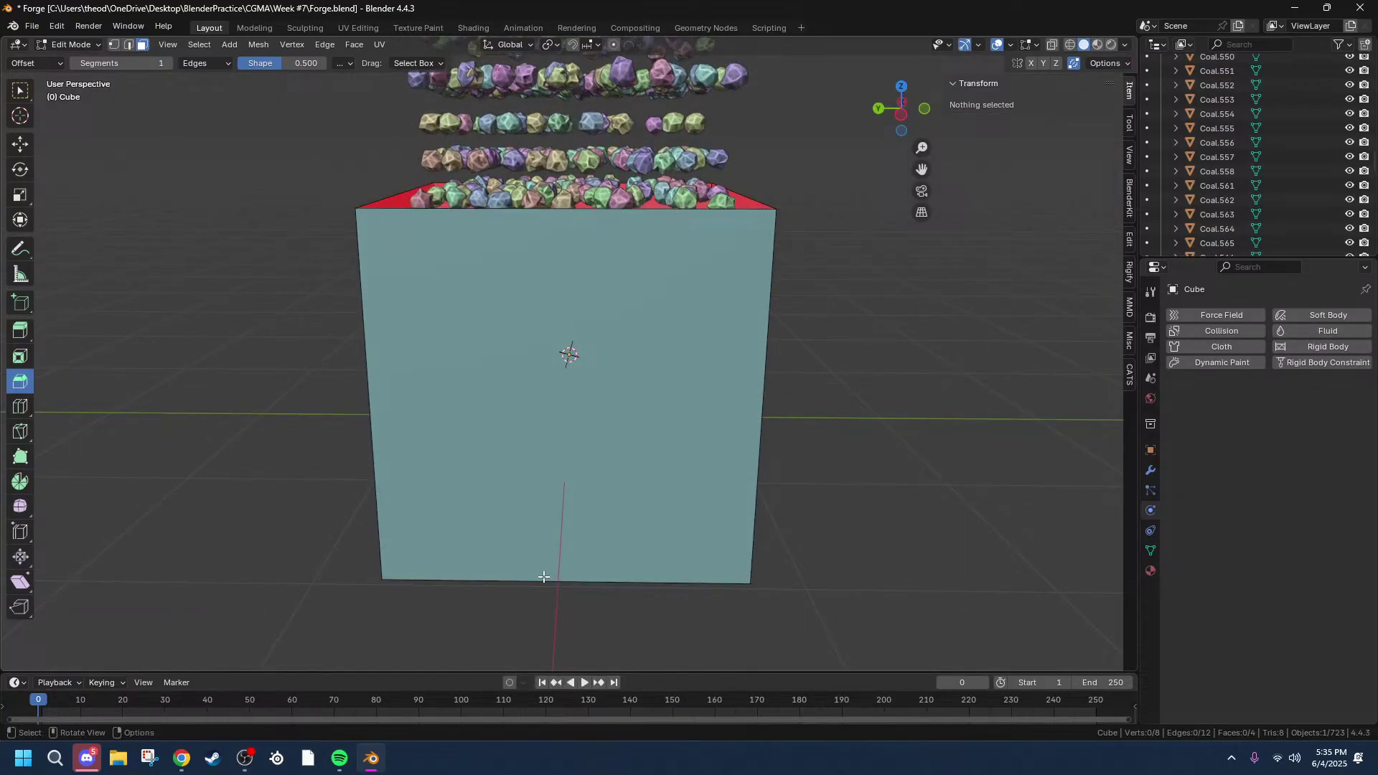
key(Tab)
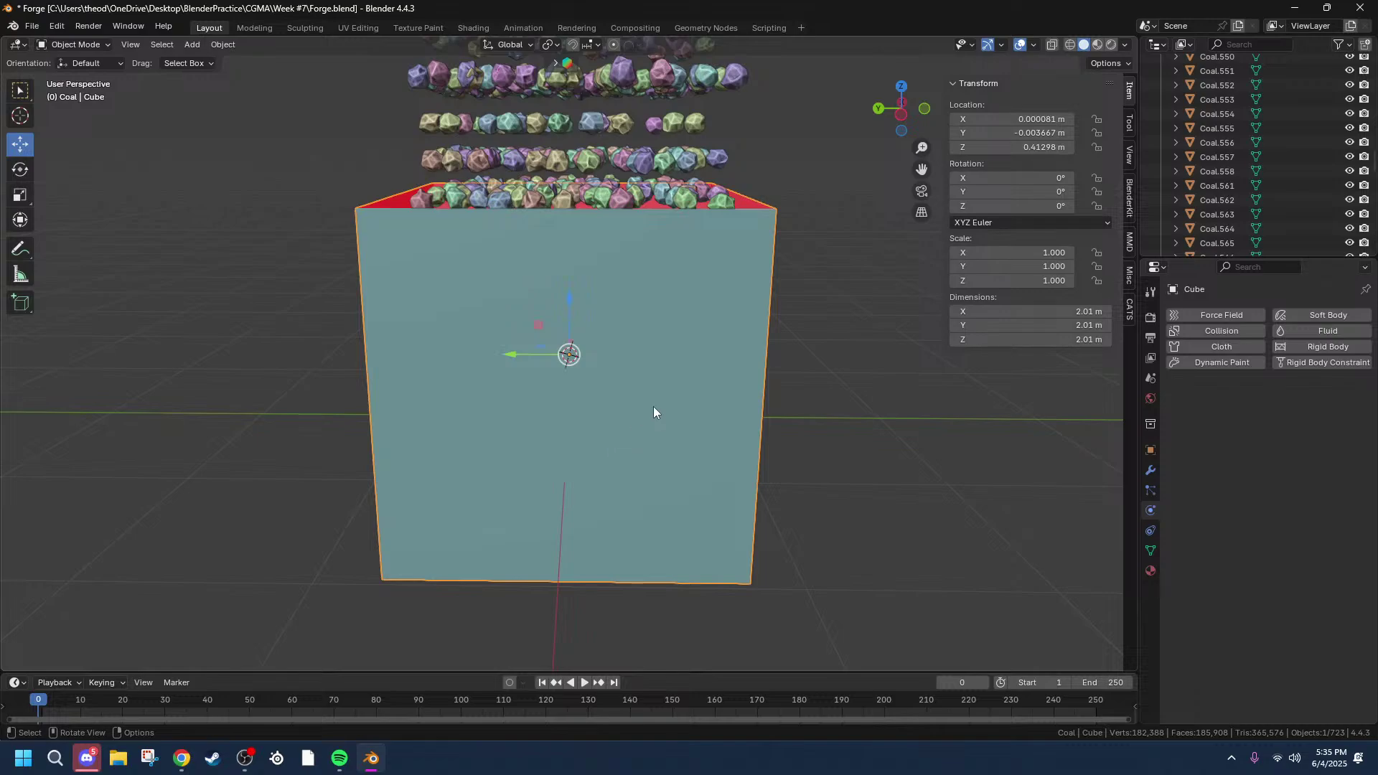
Step: Raise the open box along Z by about 1.43 m so that its lower edge overlaps the top of the forge
middle_drag(593, 323, 668, 391)
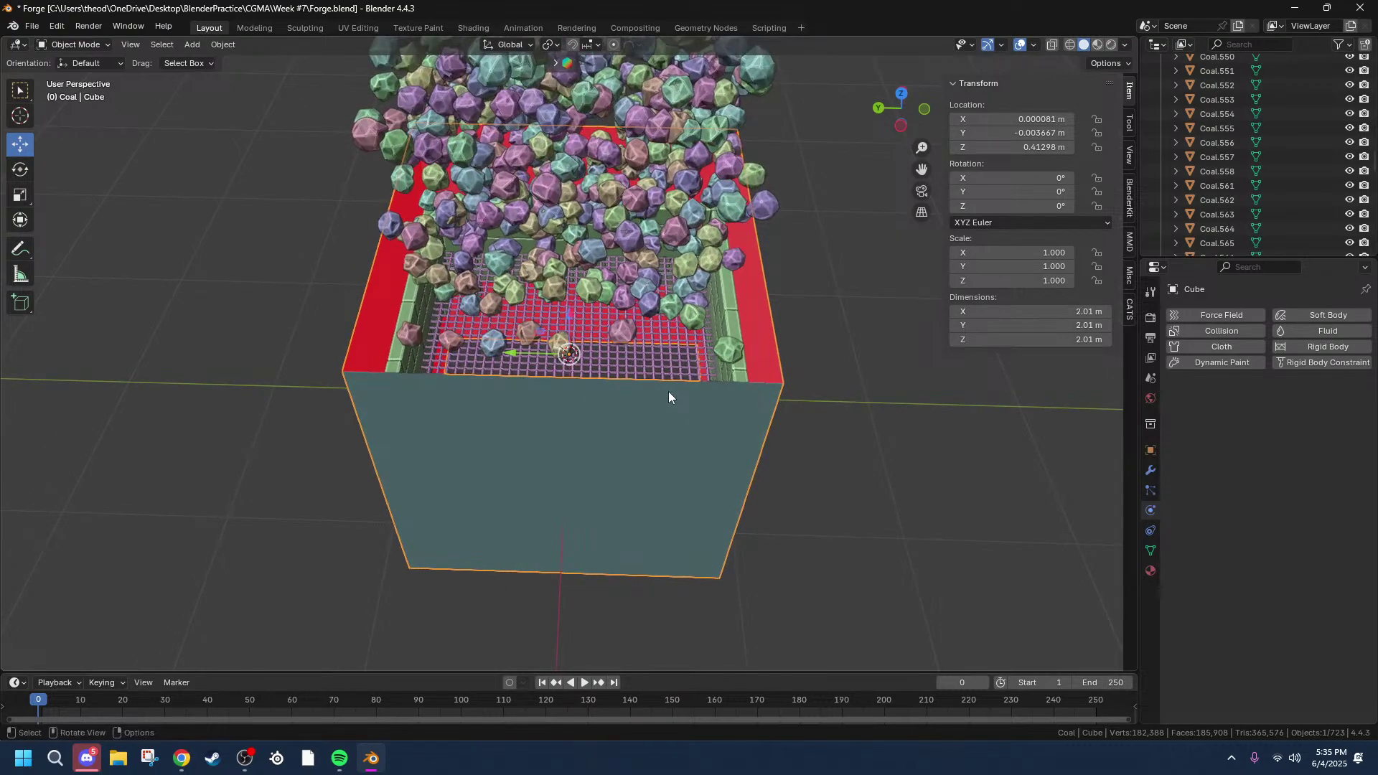
key(g)
key(z)
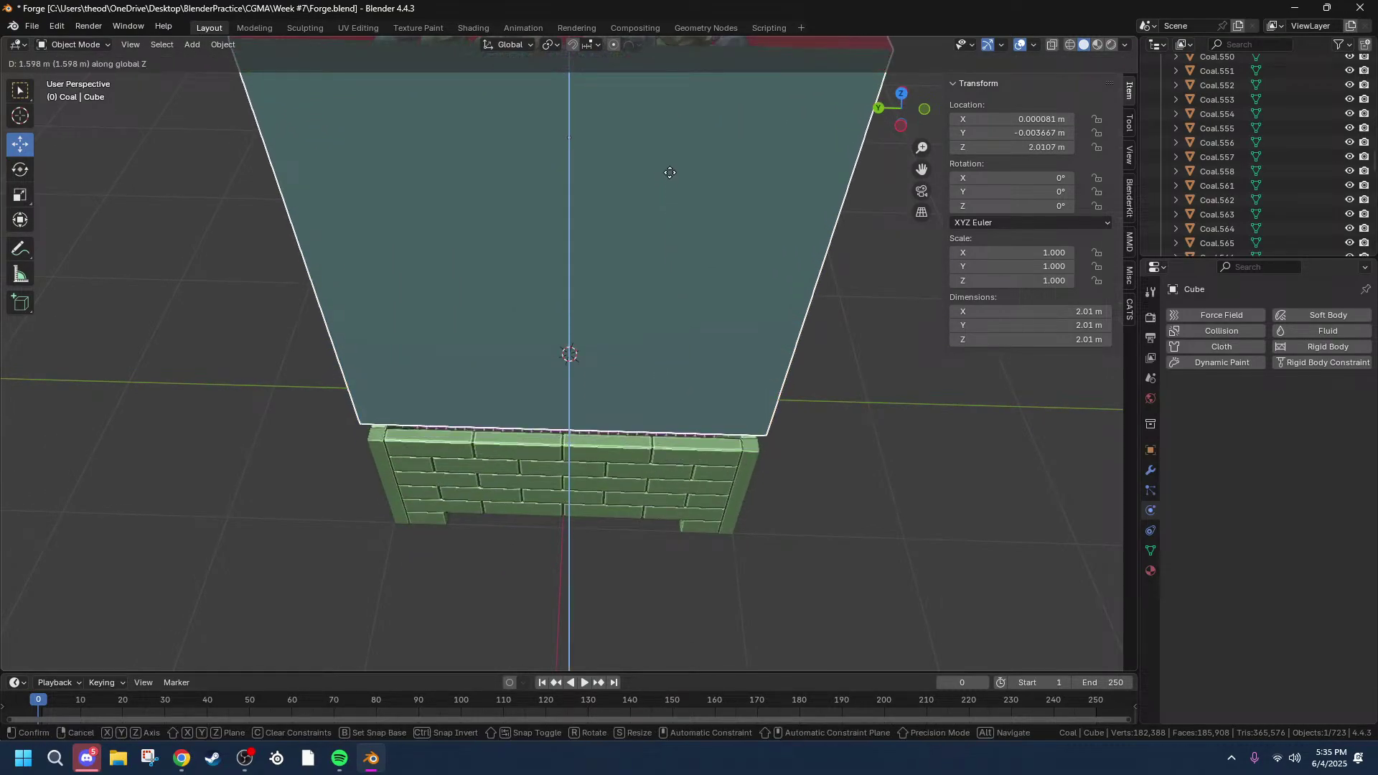
click(667, 210)
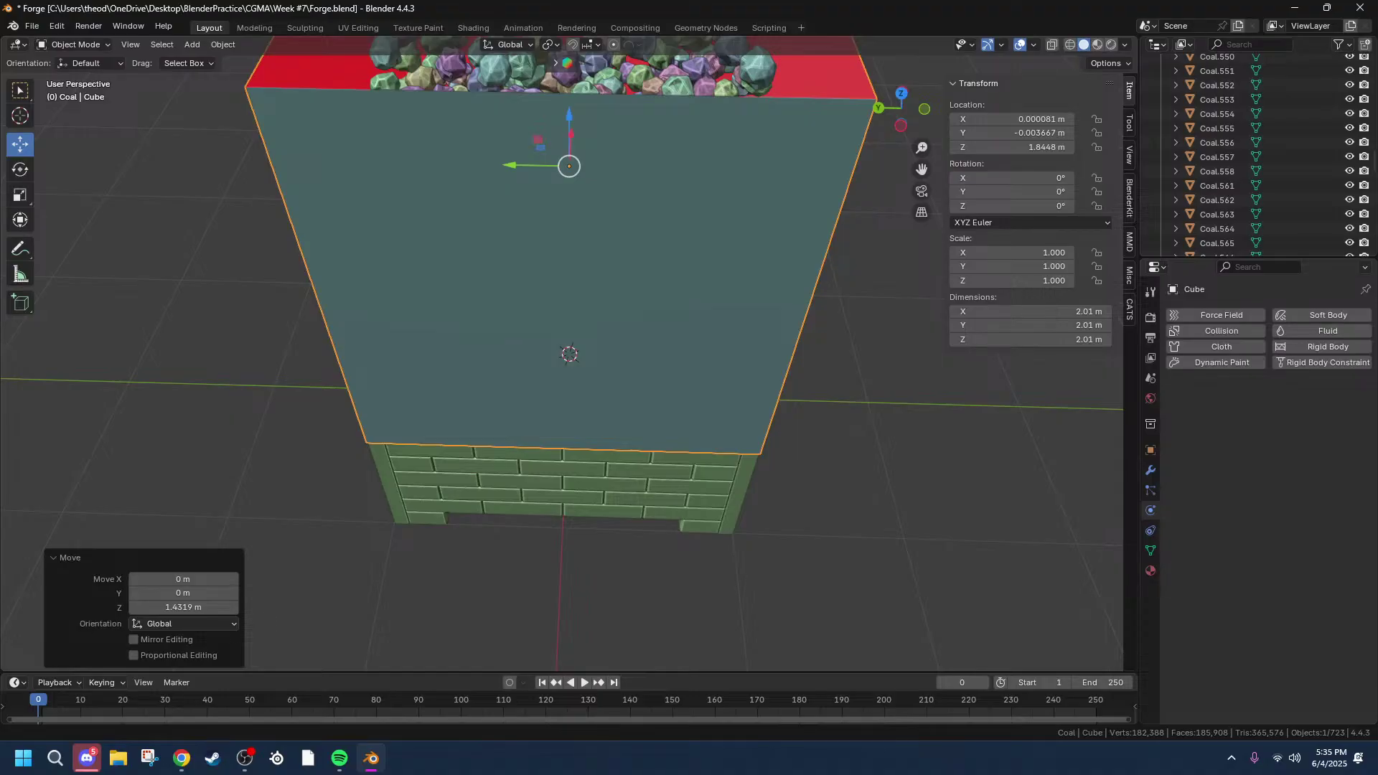
Step: Align the view to the back and raise the open box another 0.64 m or so along Z, clear of the forge
middle_drag(475, 225, 761, 165)
scroll(690, 179, down, 3)
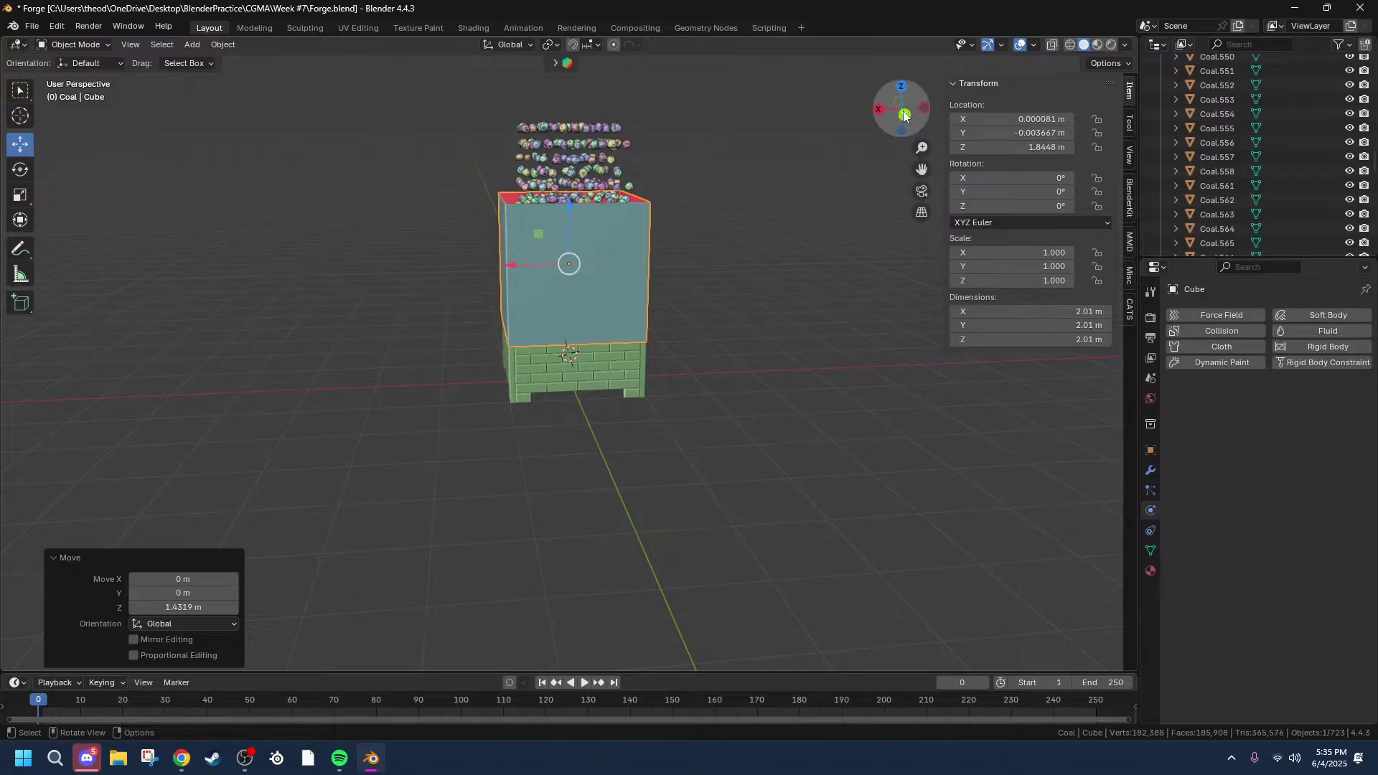
click(904, 115)
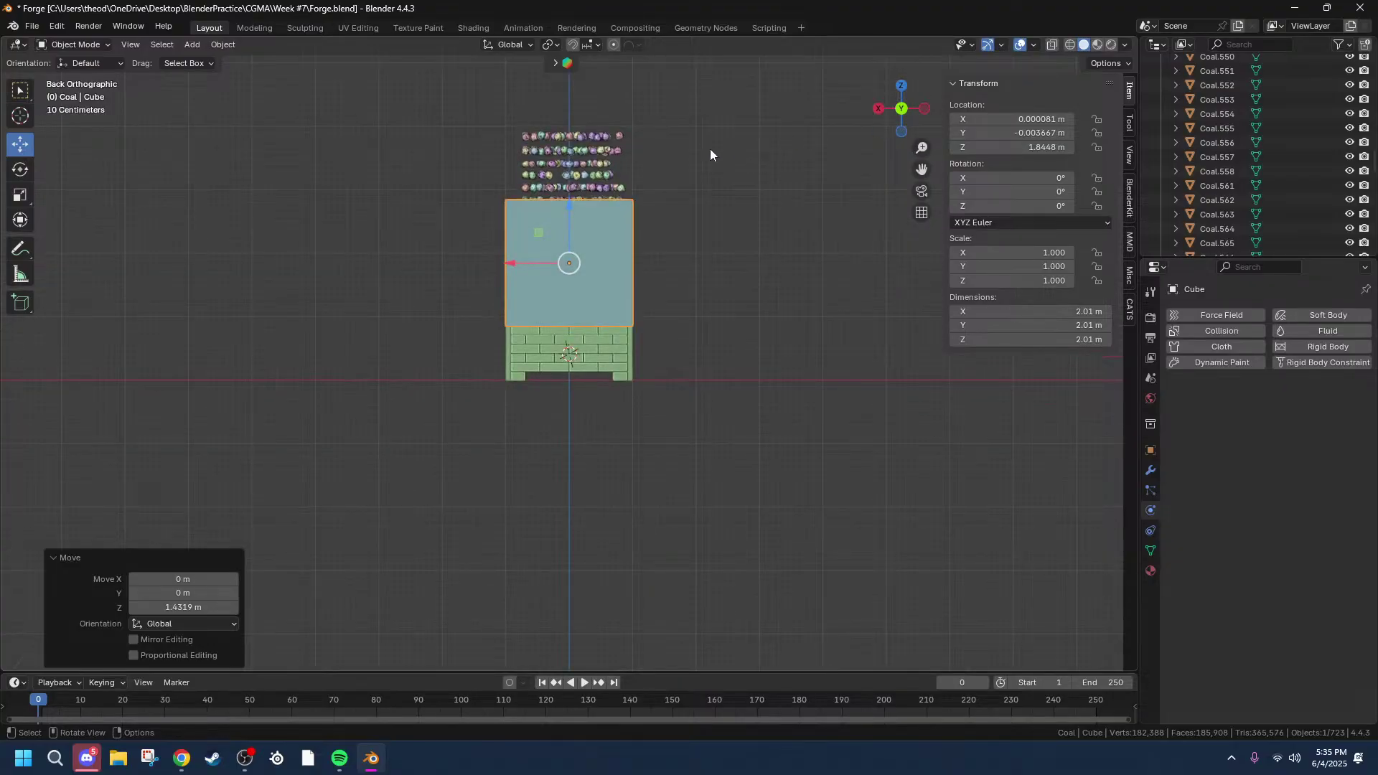
scroll(747, 148, up, 4)
shift+middle_drag(780, 143, 781, 238)
shift+middle_drag(860, 200, 859, 208)
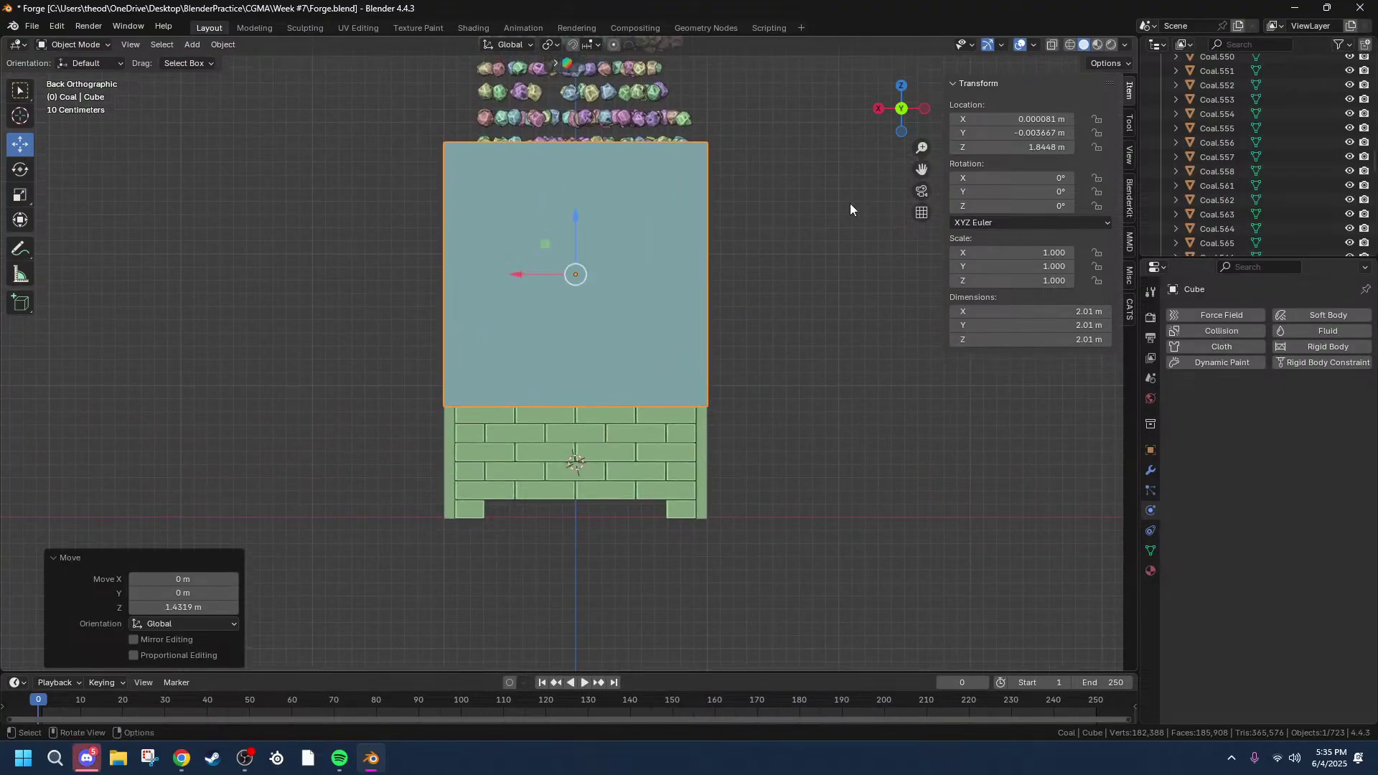
key(g)
key(x)
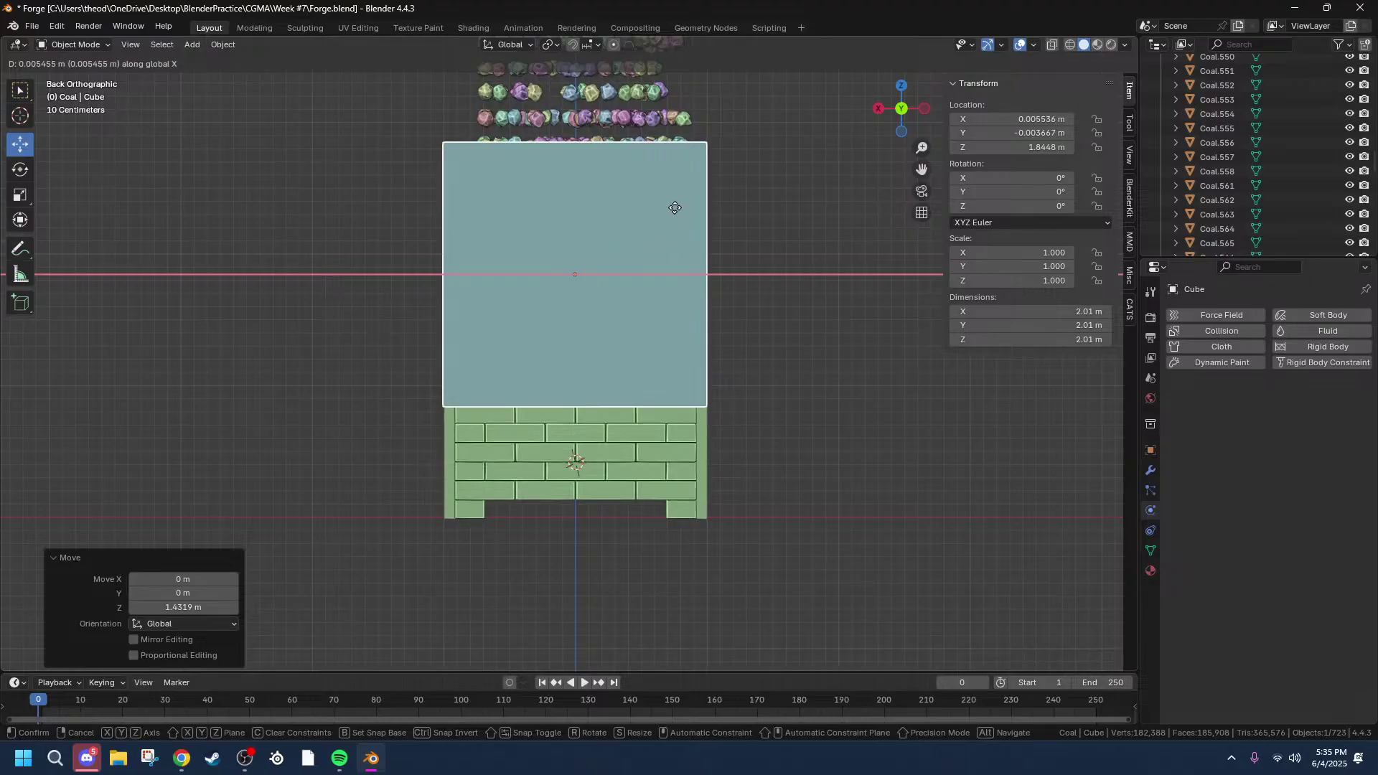
key(z)
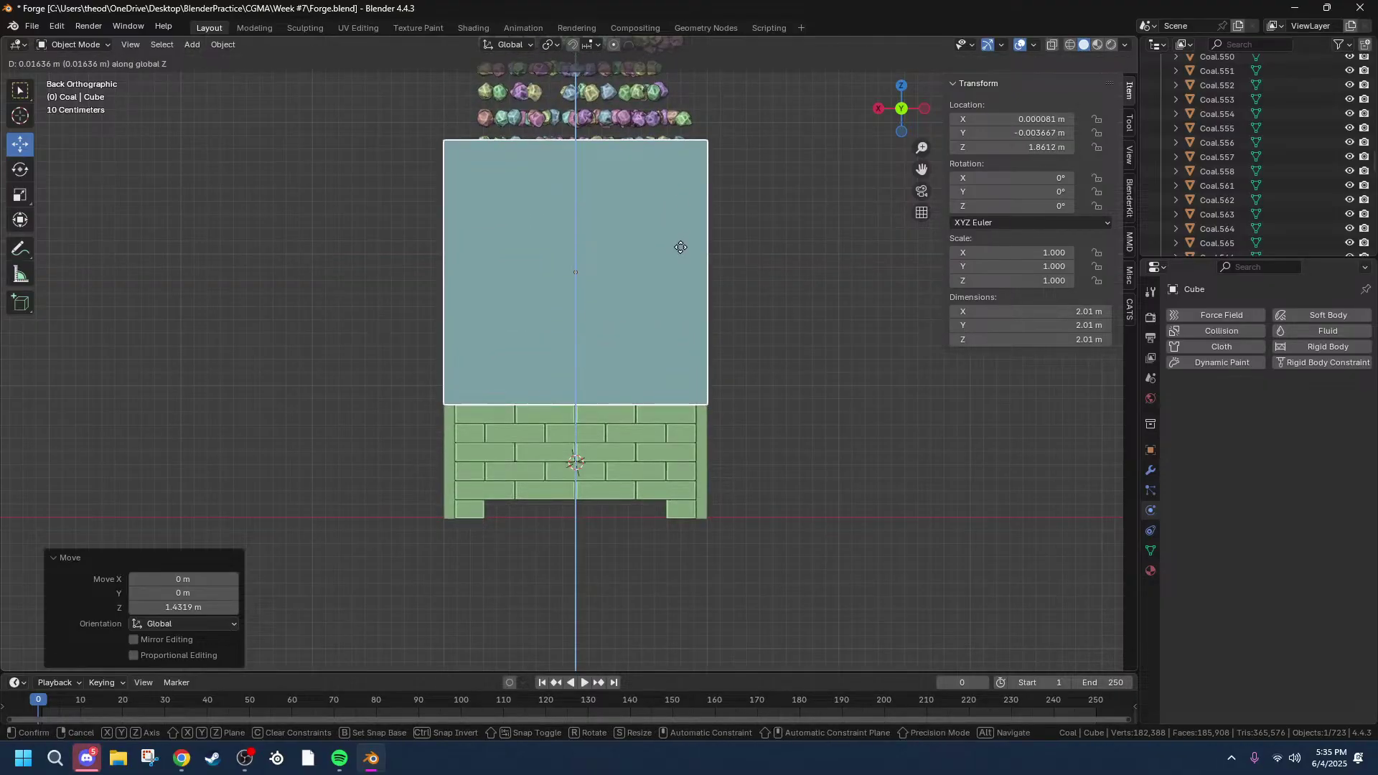
click(690, 165)
Step: Scale the box along Z by about 1.687 so that it reaches down to the forge and encloses the coals
scroll(690, 164, down, 4)
key(s)
key(z)
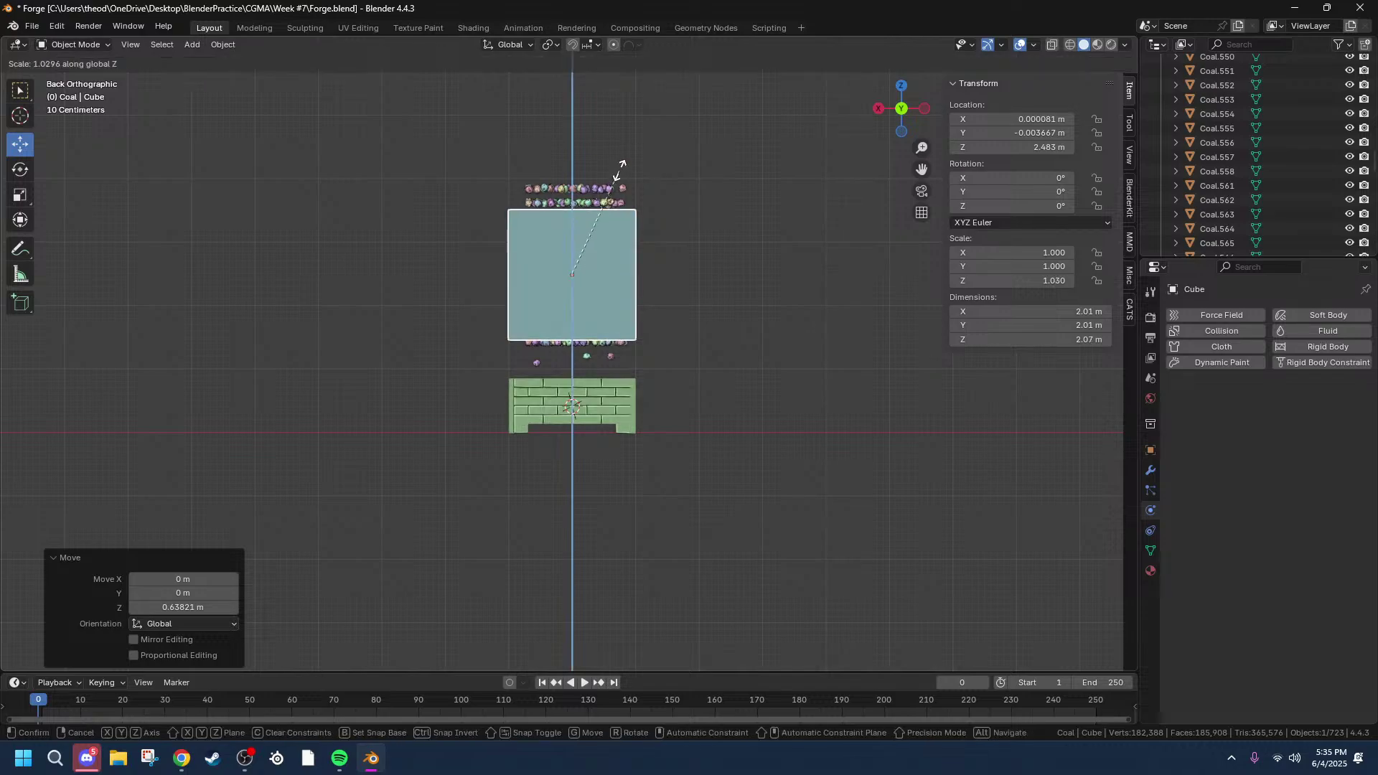
click(614, 100)
scroll(630, 236, up, 6)
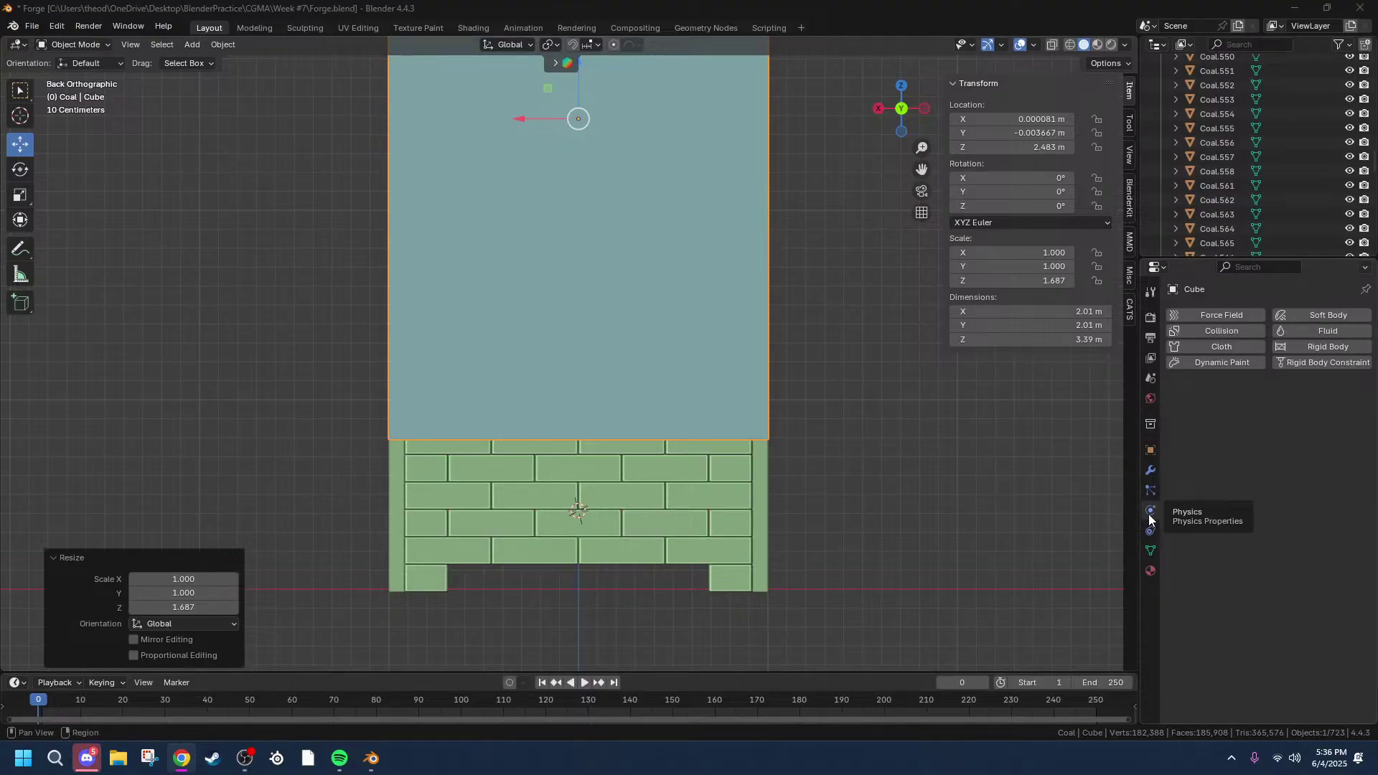
Step: Add a rigid body to the enclosing box with type Passive and collision shape Mesh
click(1307, 347)
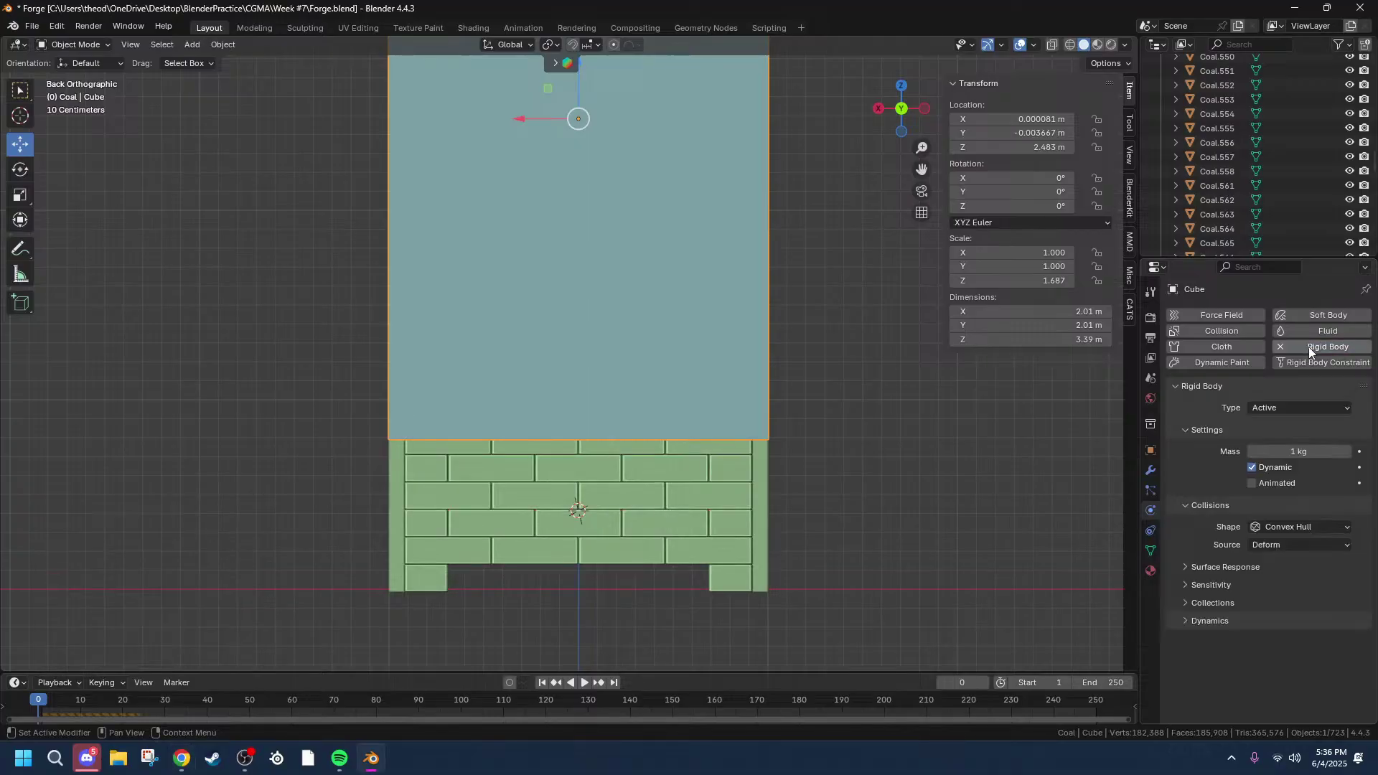
click(1323, 409)
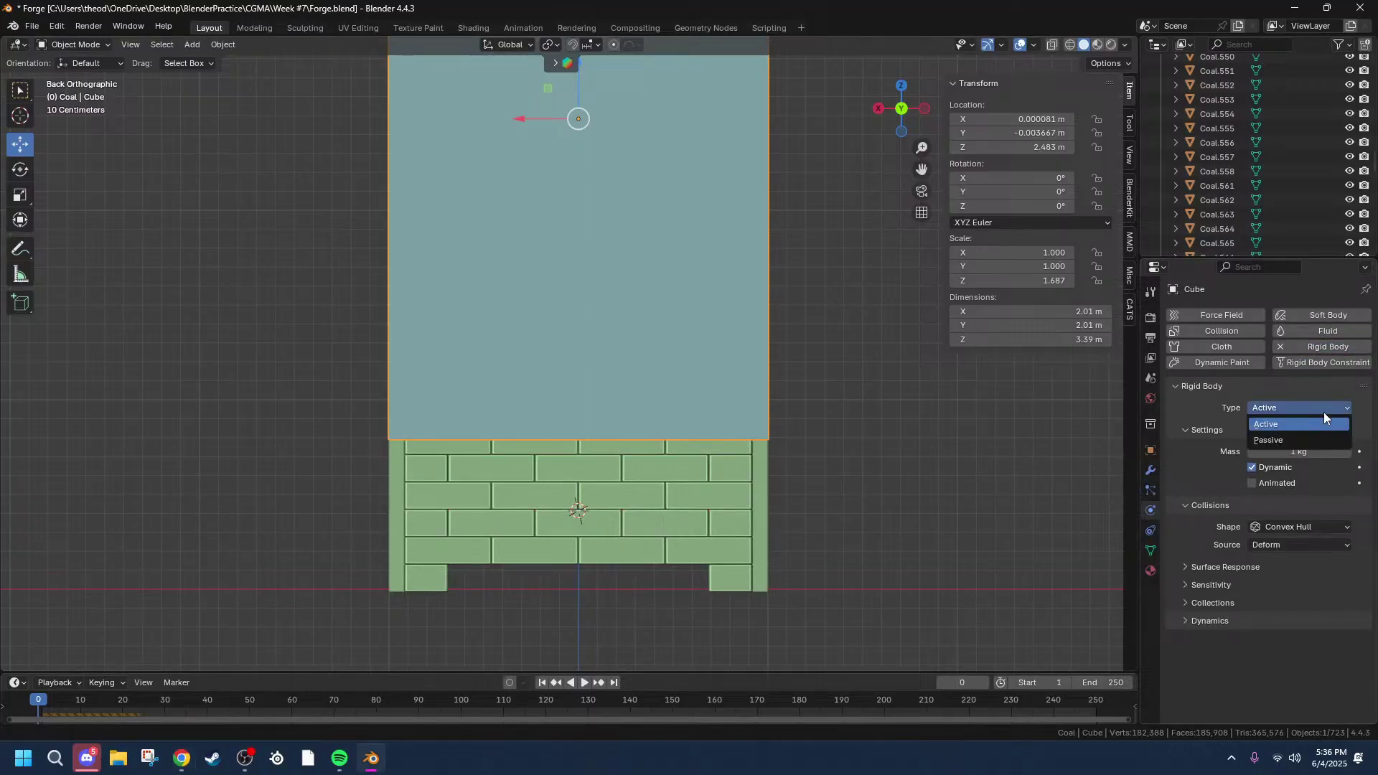
click(1299, 443)
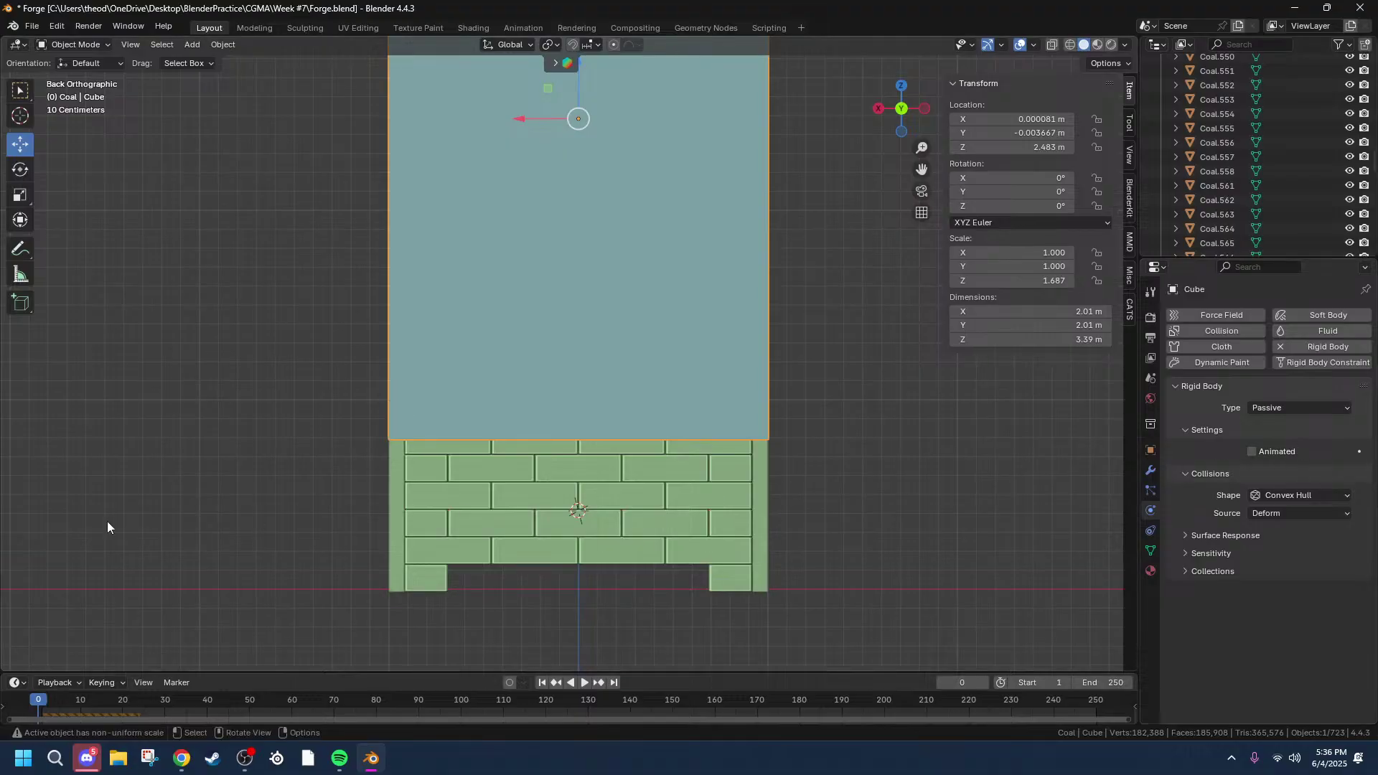
click(1312, 495)
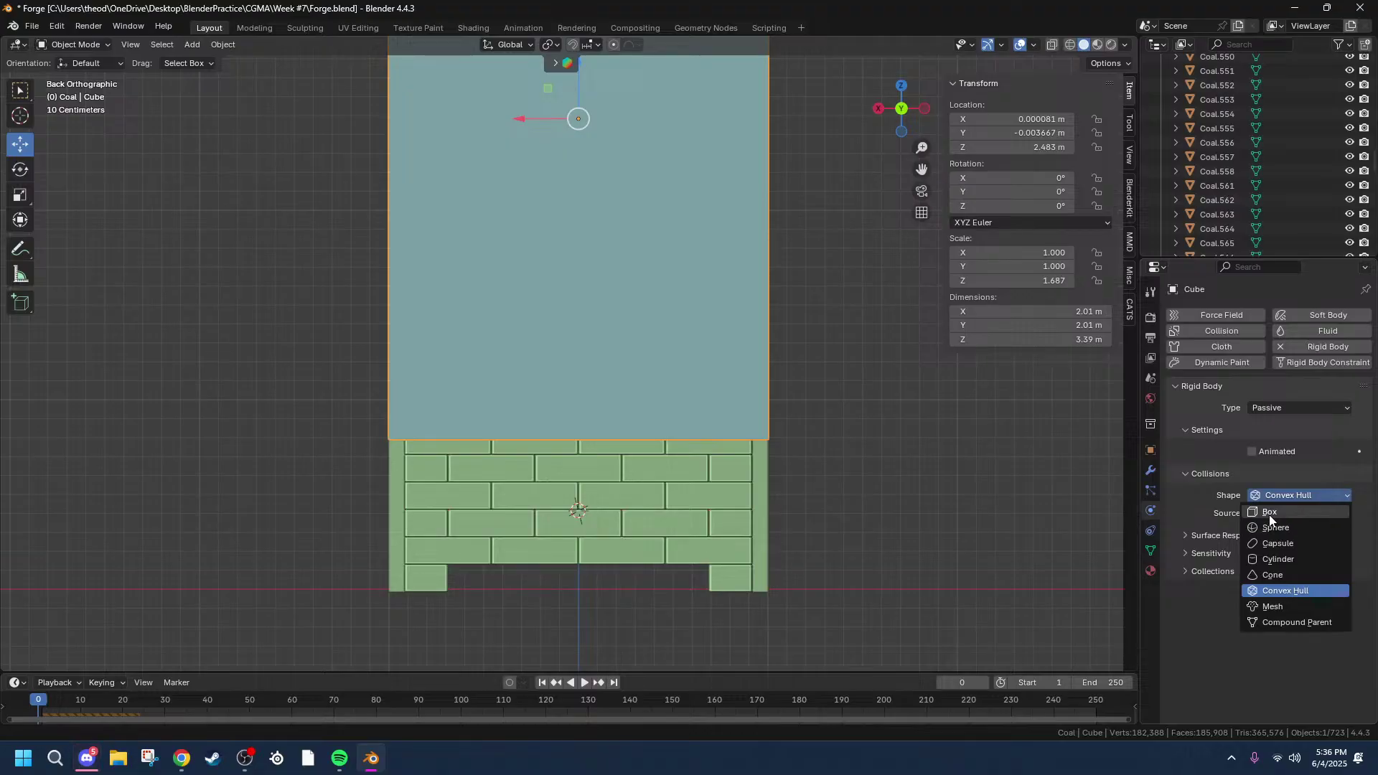
click(1310, 495)
click(1270, 608)
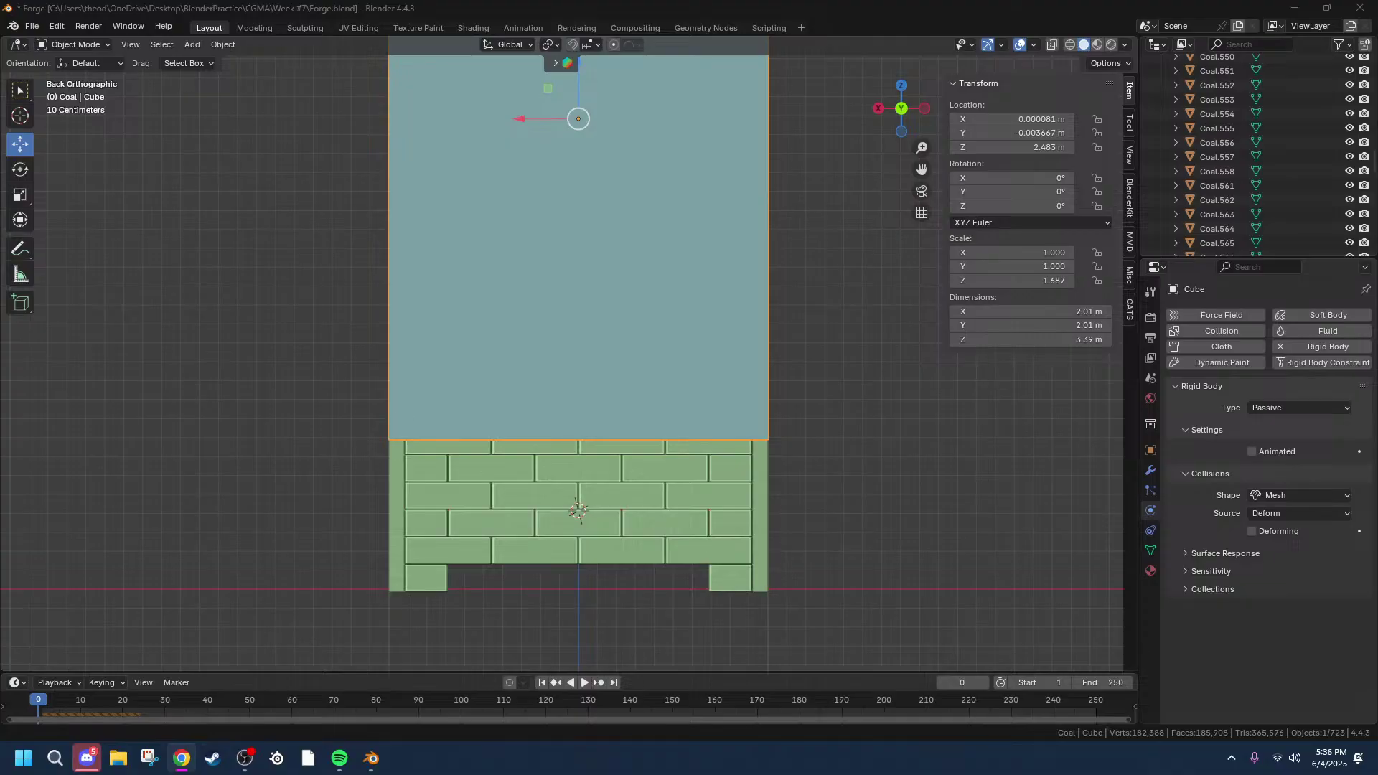
Step: Play the rigid body simulation and watch from above how the coals fall through the box into the forge
middle_drag(798, 237, 798, 379)
scroll(796, 380, down, 5)
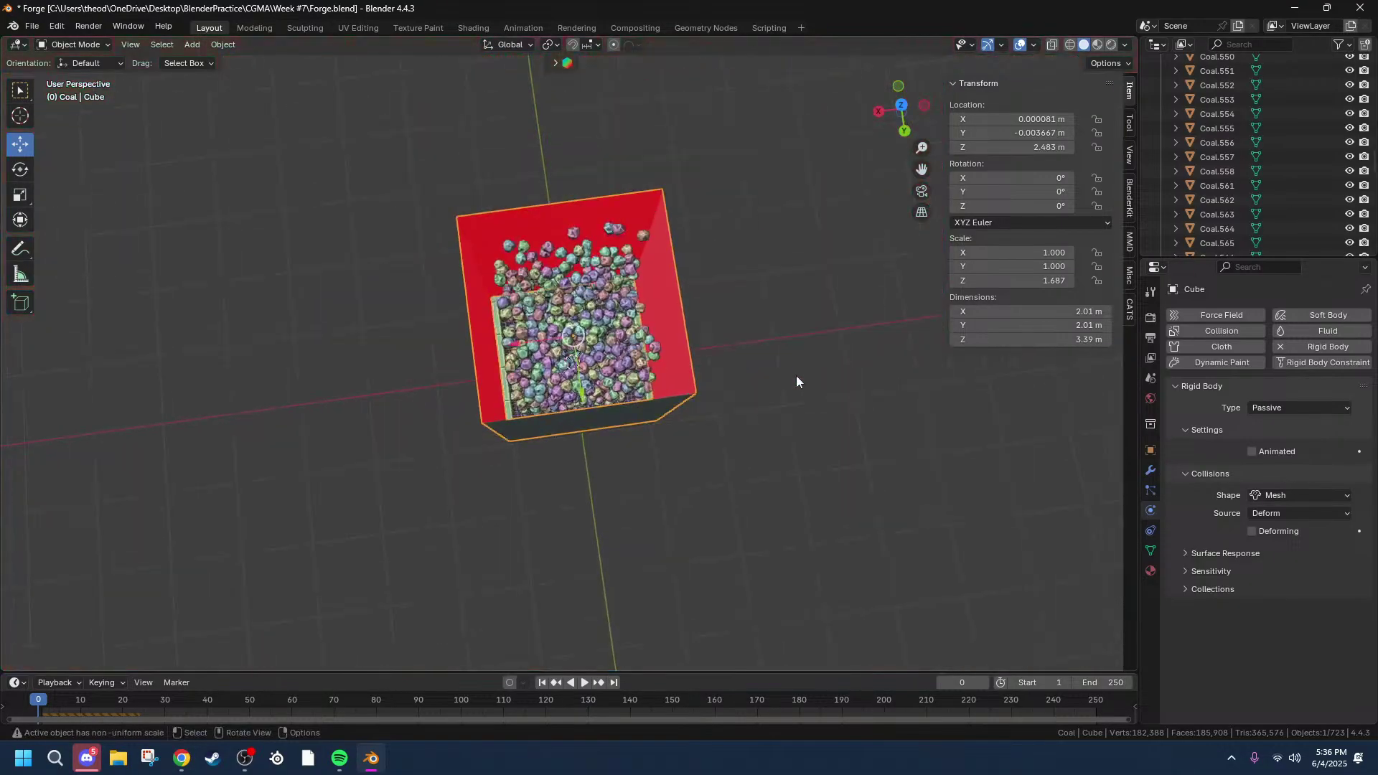
key(space)
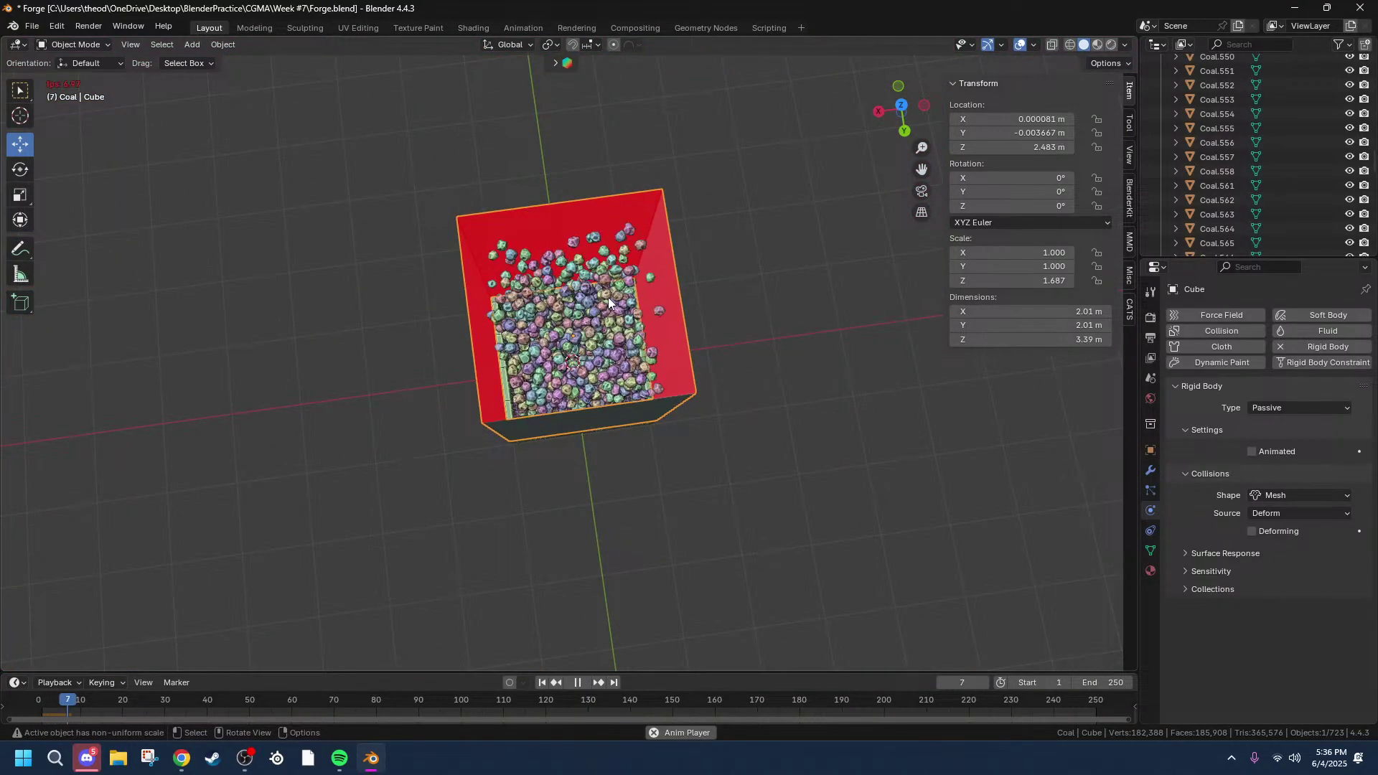
scroll(579, 319, up, 6)
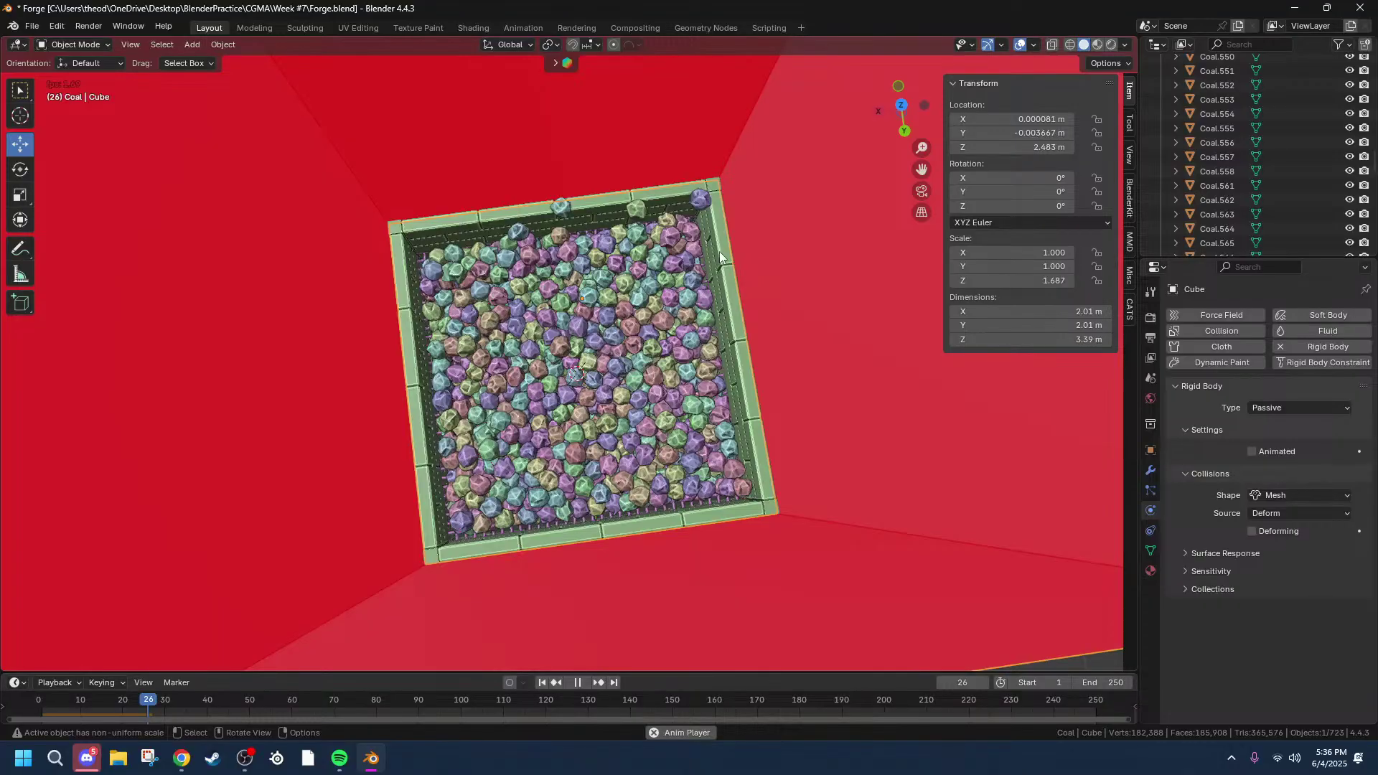
scroll(605, 261, up, 1)
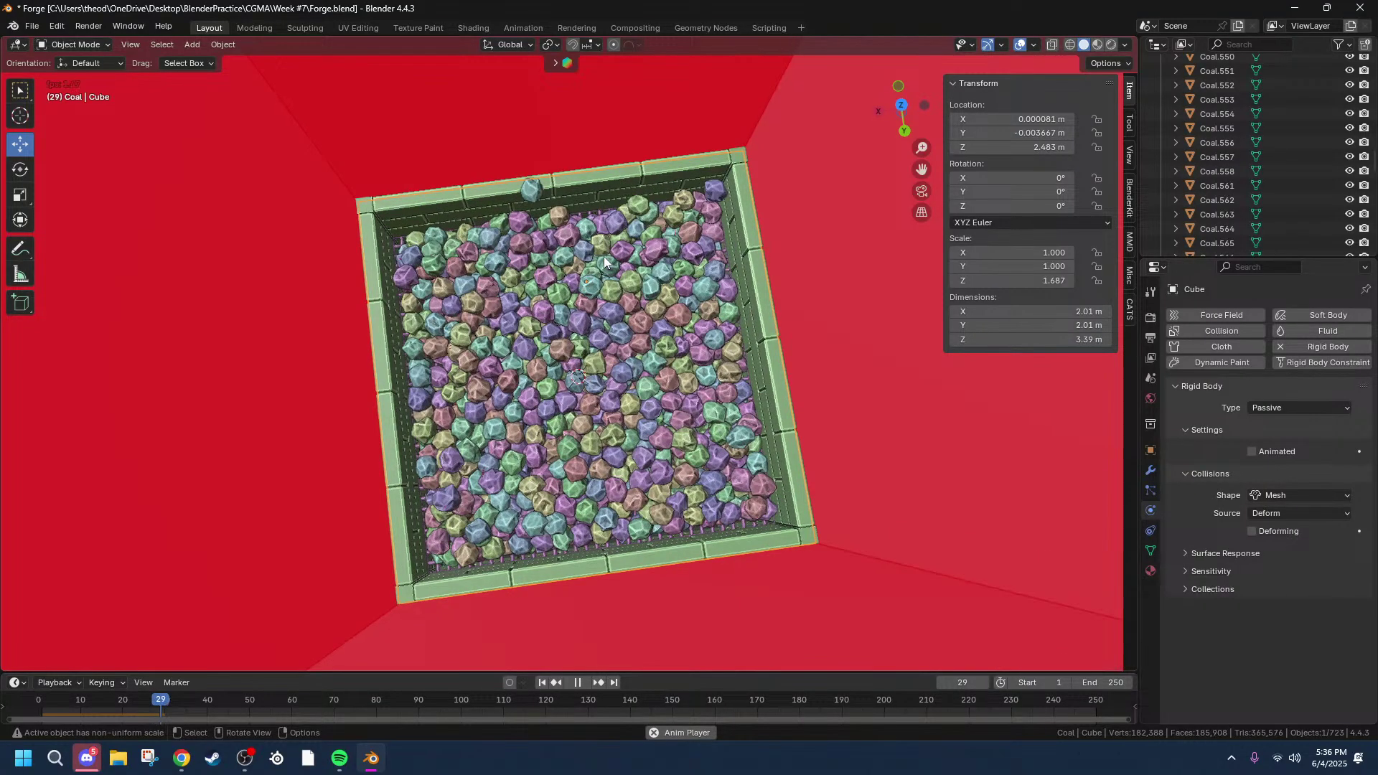
middle_drag(645, 239, 755, 275)
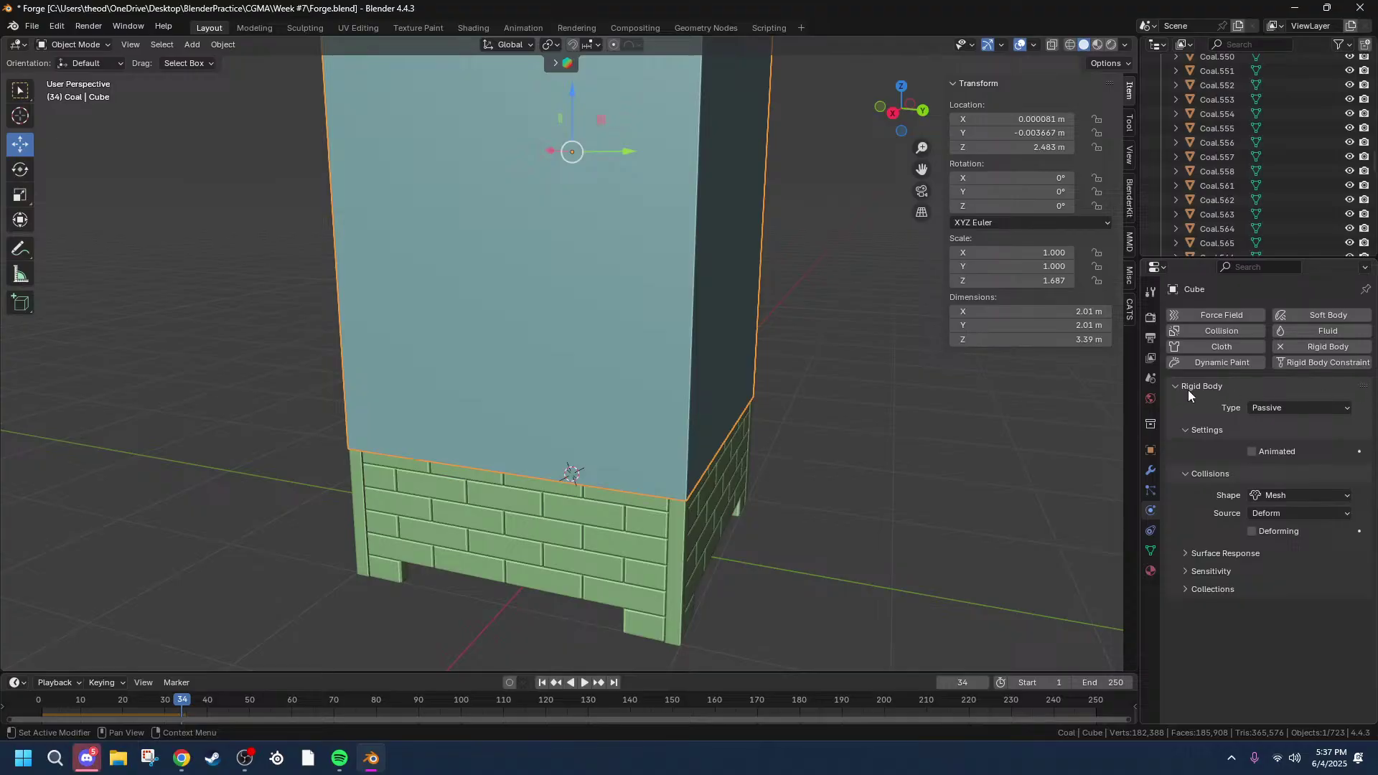
Step: Delete the enclosing box and select one of the coals in the forge
middle_drag(802, 346, 679, 345)
key(x)
click(667, 323)
click(605, 409)
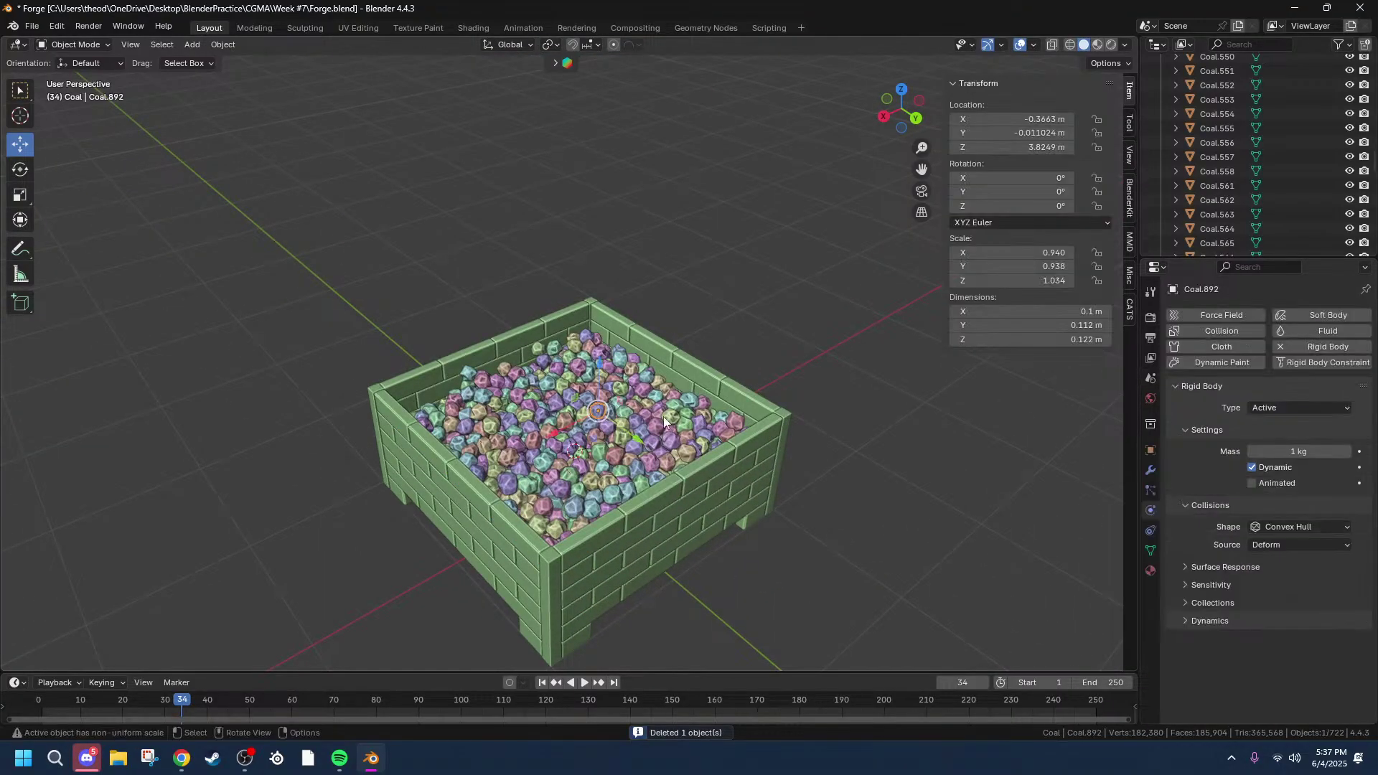
middle_drag(1114, 447, 1030, 495)
scroll(1238, 227, up, 5)
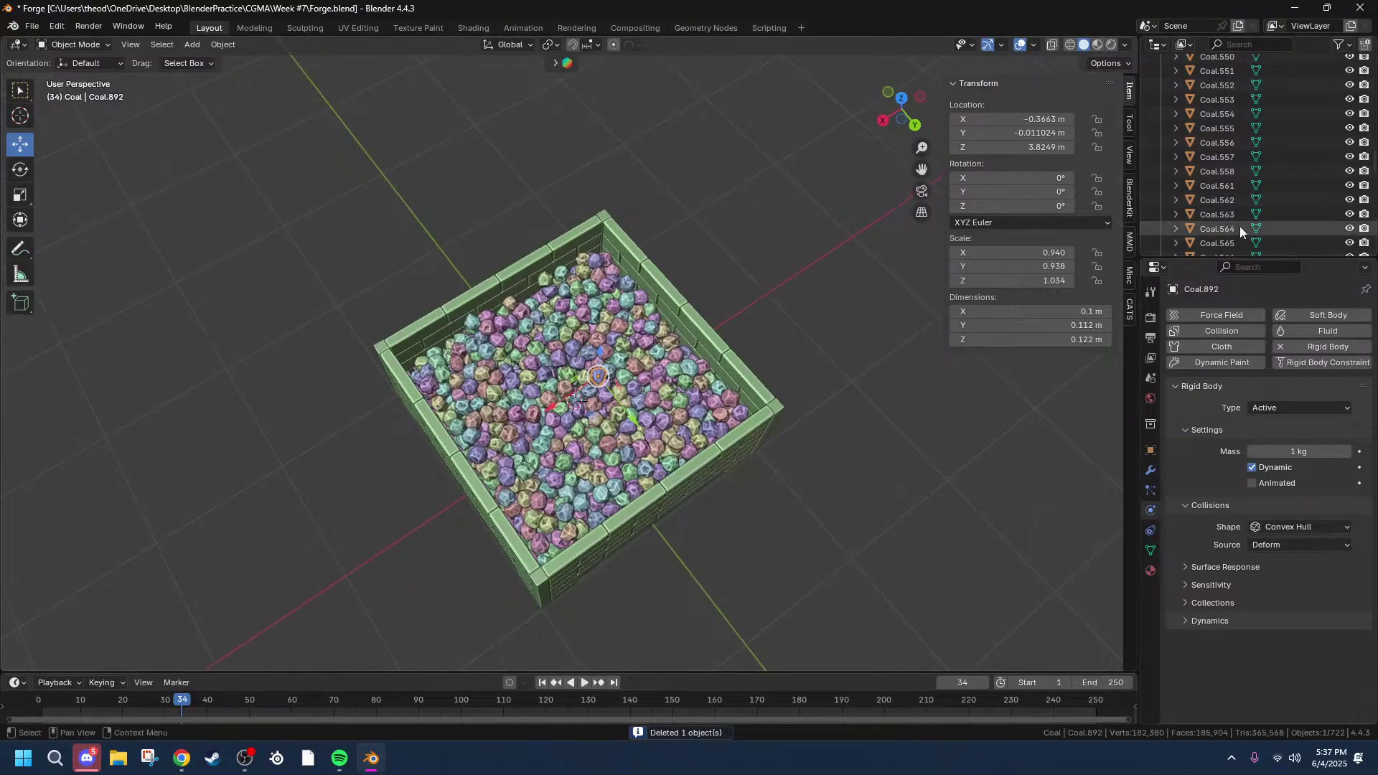
Step: Find the Coal collection in the scene hierarchy and toggle its exclusion from the view layer
scroll(1295, 151, up, 20)
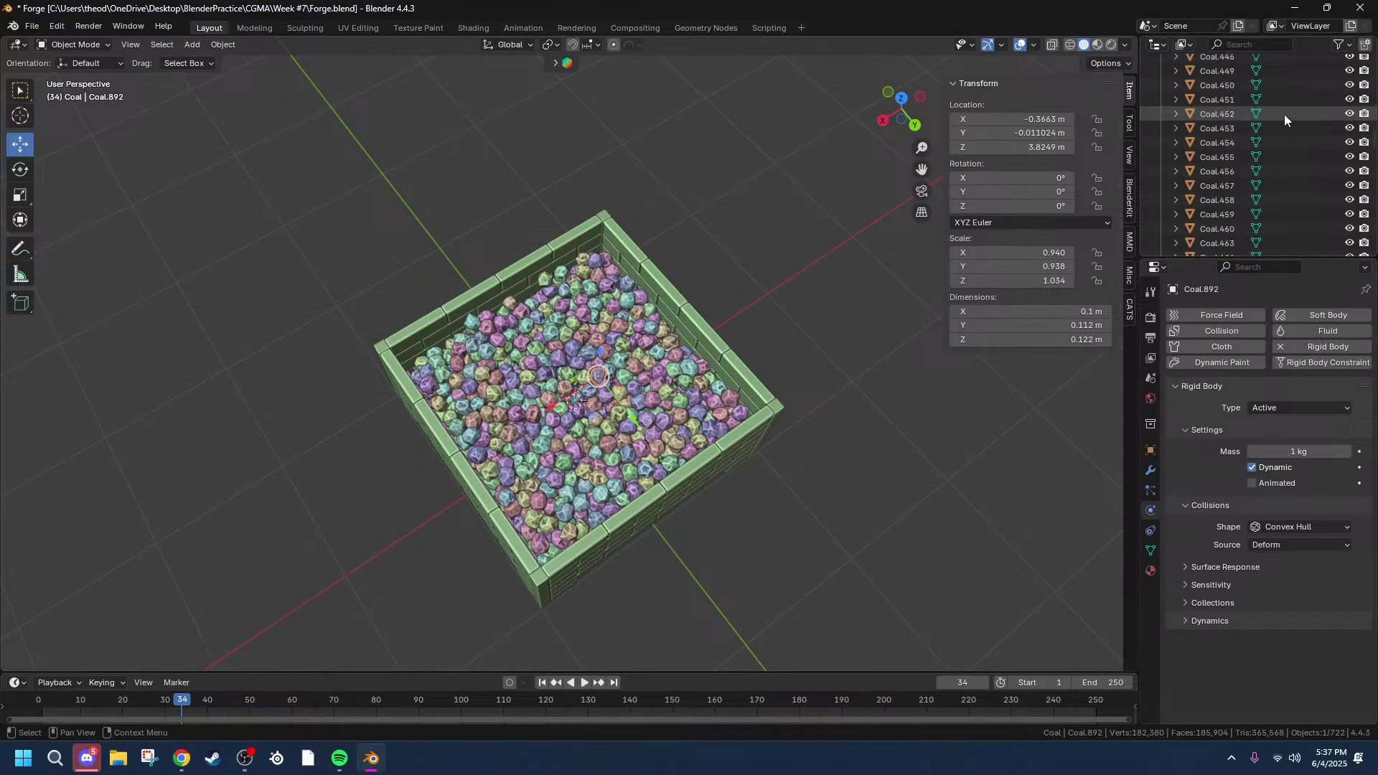
scroll(1282, 116, up, 20)
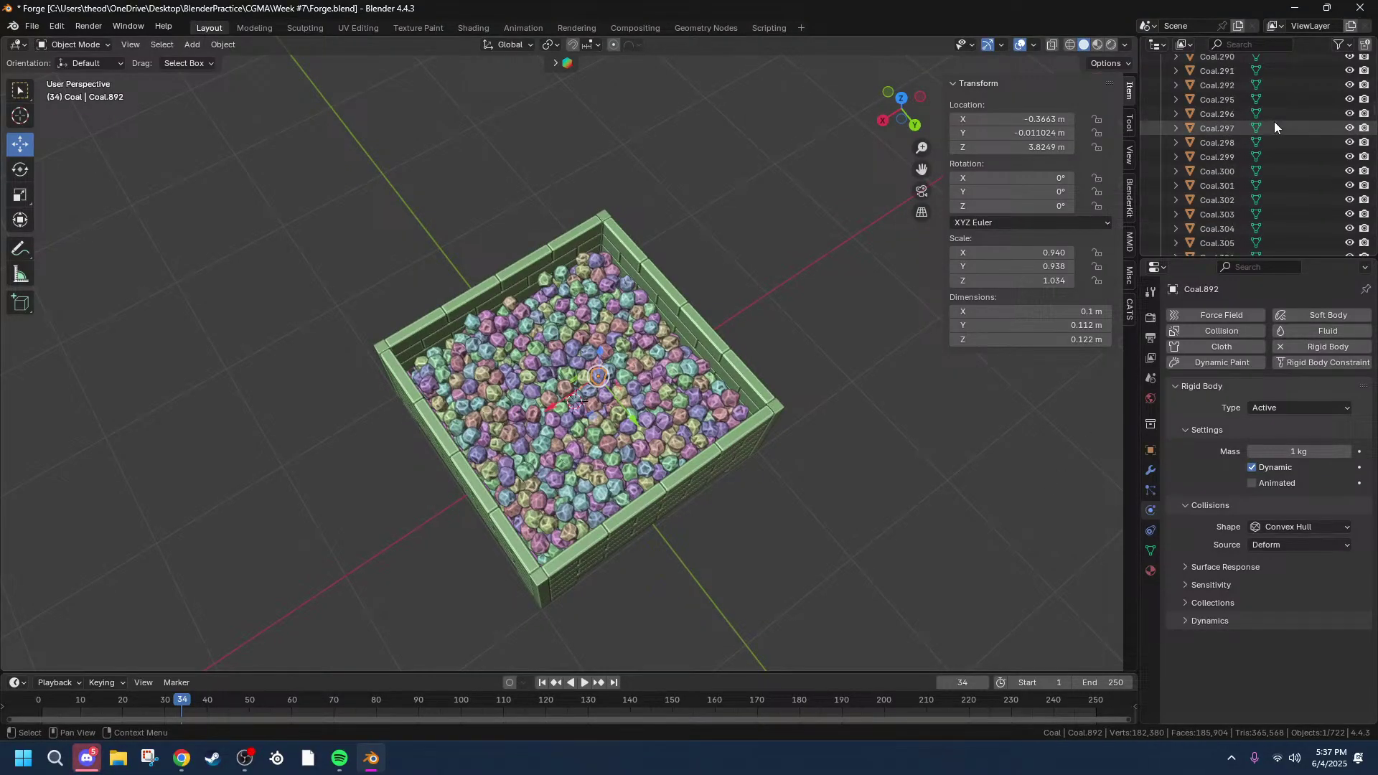
scroll(1270, 122, up, 20)
scroll(1268, 127, up, 20)
click(1216, 203)
scroll(1215, 203, down, 1)
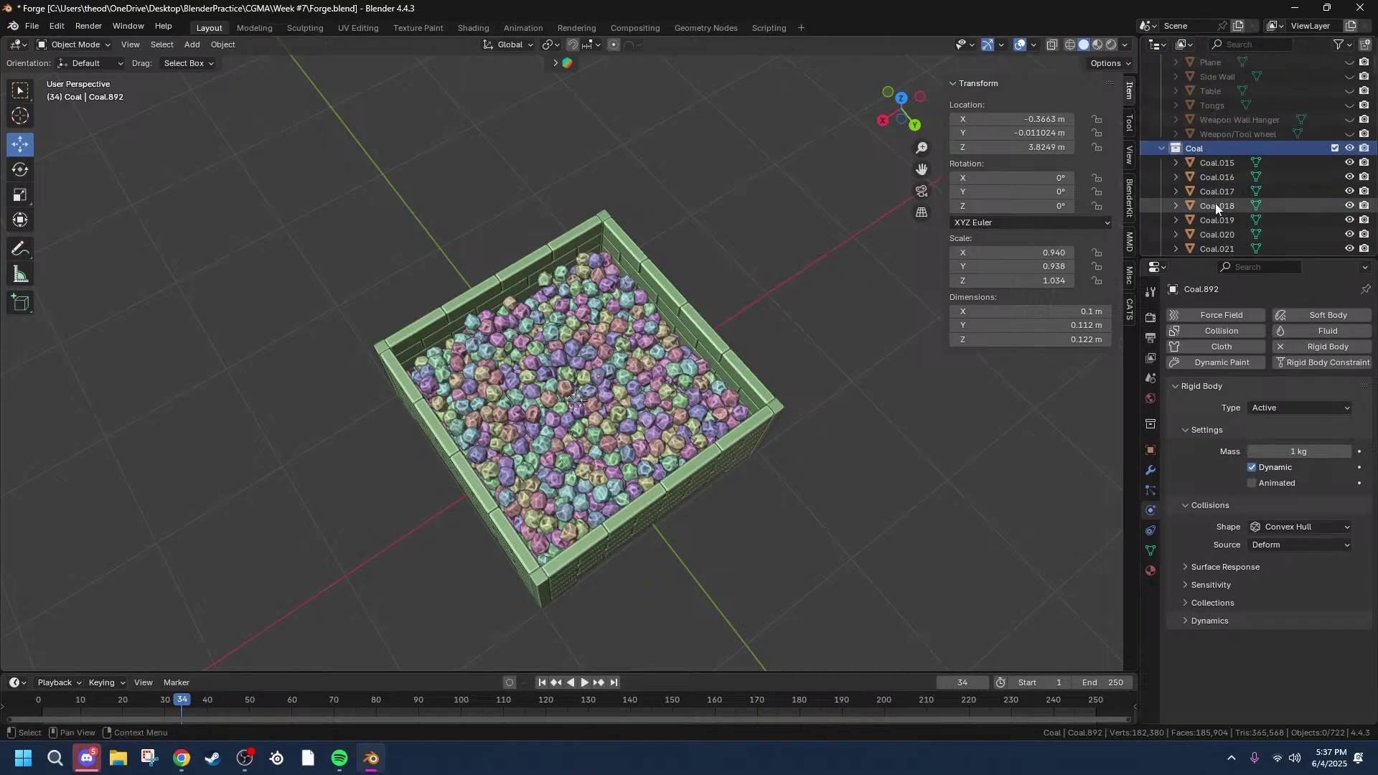
click(1335, 148)
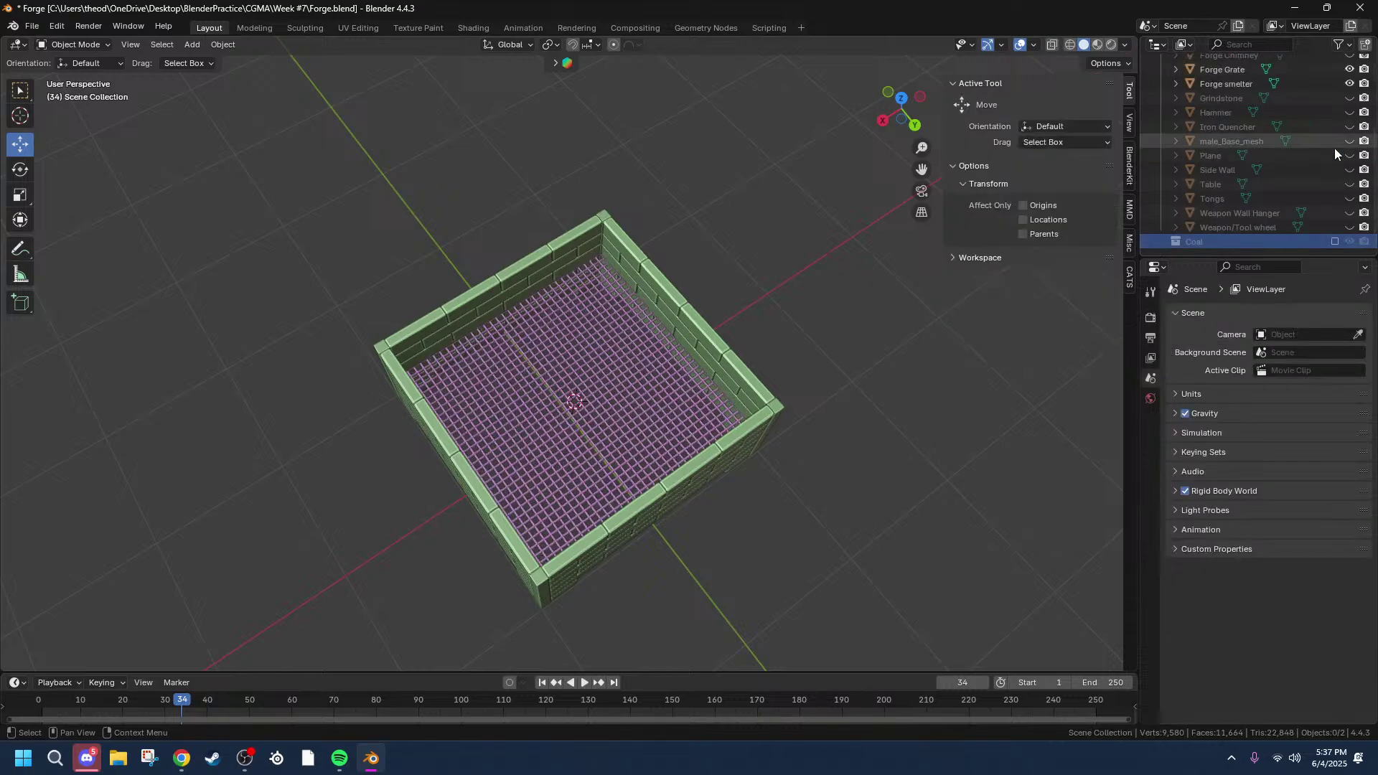
click(1337, 241)
Step: Undo the Coal collection exclusion and the deletion of the enclosing box
middle_drag(822, 373, 854, 344)
key(ctrl+z)
key(ctrl+z)
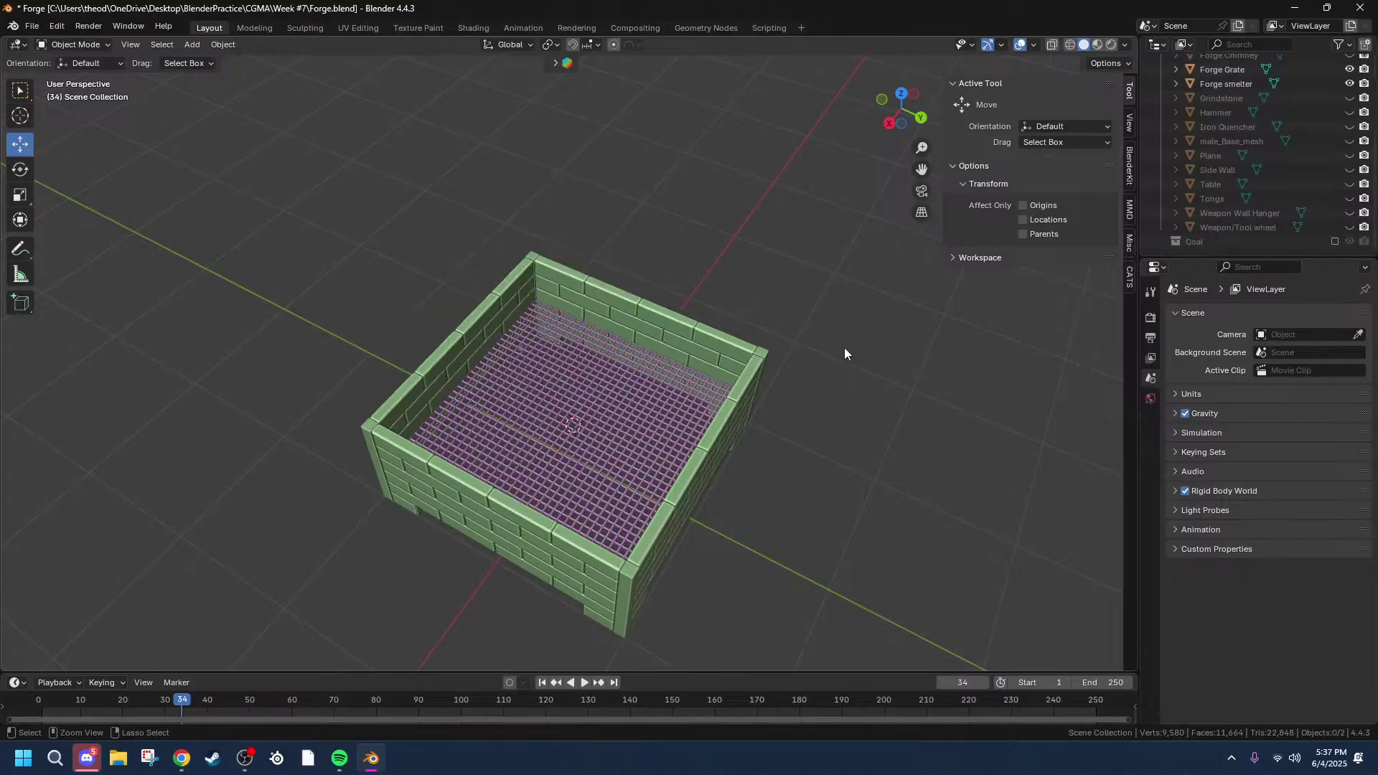
key(ctrl+z)
key(ctrl+z)
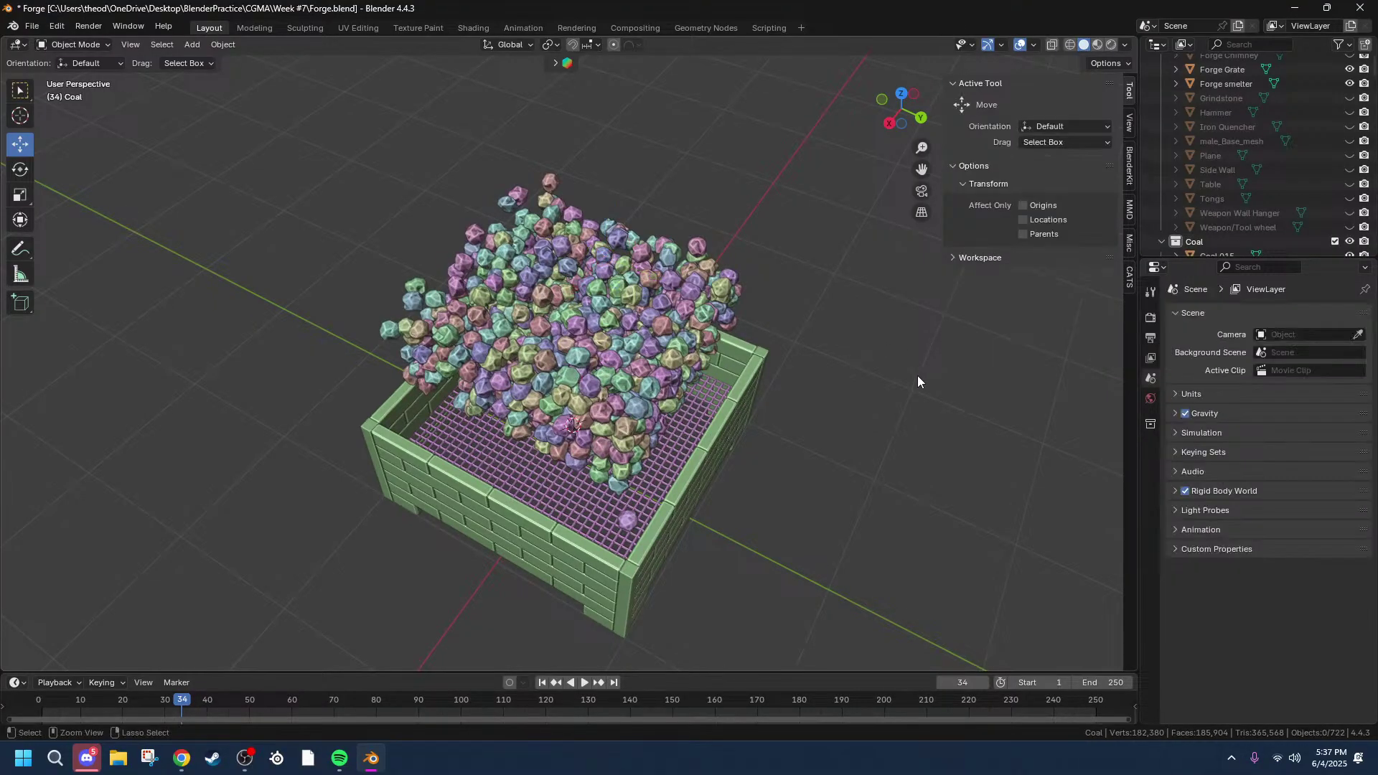
Step: Play the simulation with the restored box, stop at frame 90 and inspect the coals over the grate
key(space)
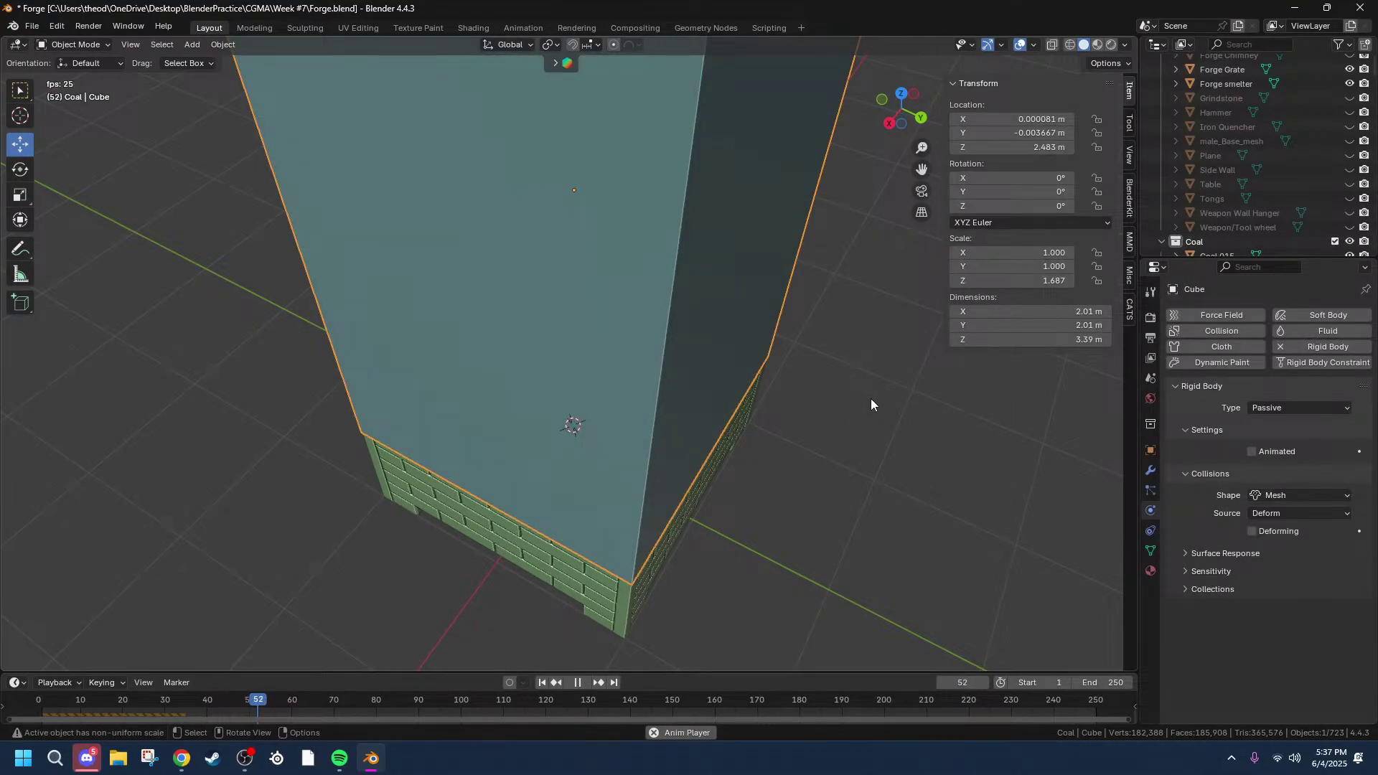
key(space)
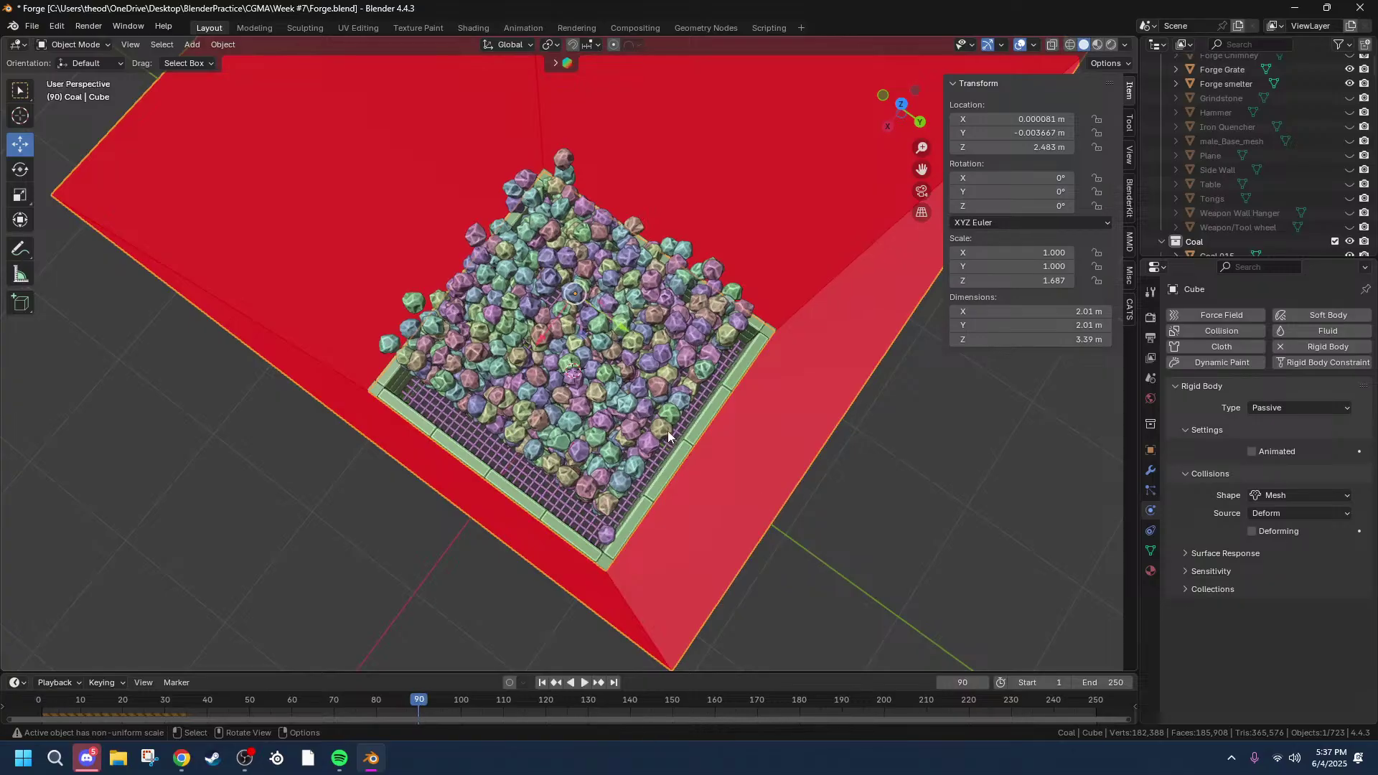
click(668, 440)
middle_drag(667, 441, 705, 441)
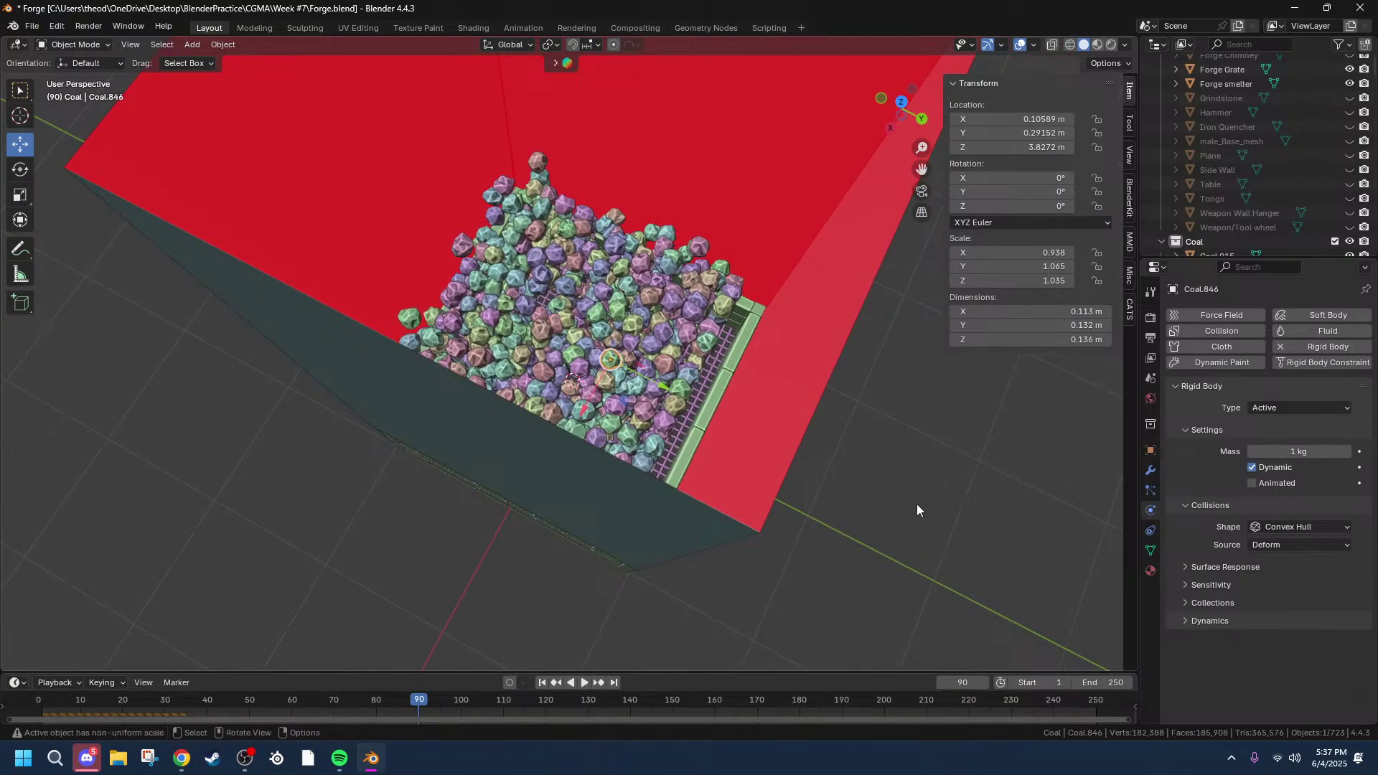
Step: Replay the coal simulation from frame 0, stop it to inspect the filled forge, and undo the recent frame changes
click(32, 702)
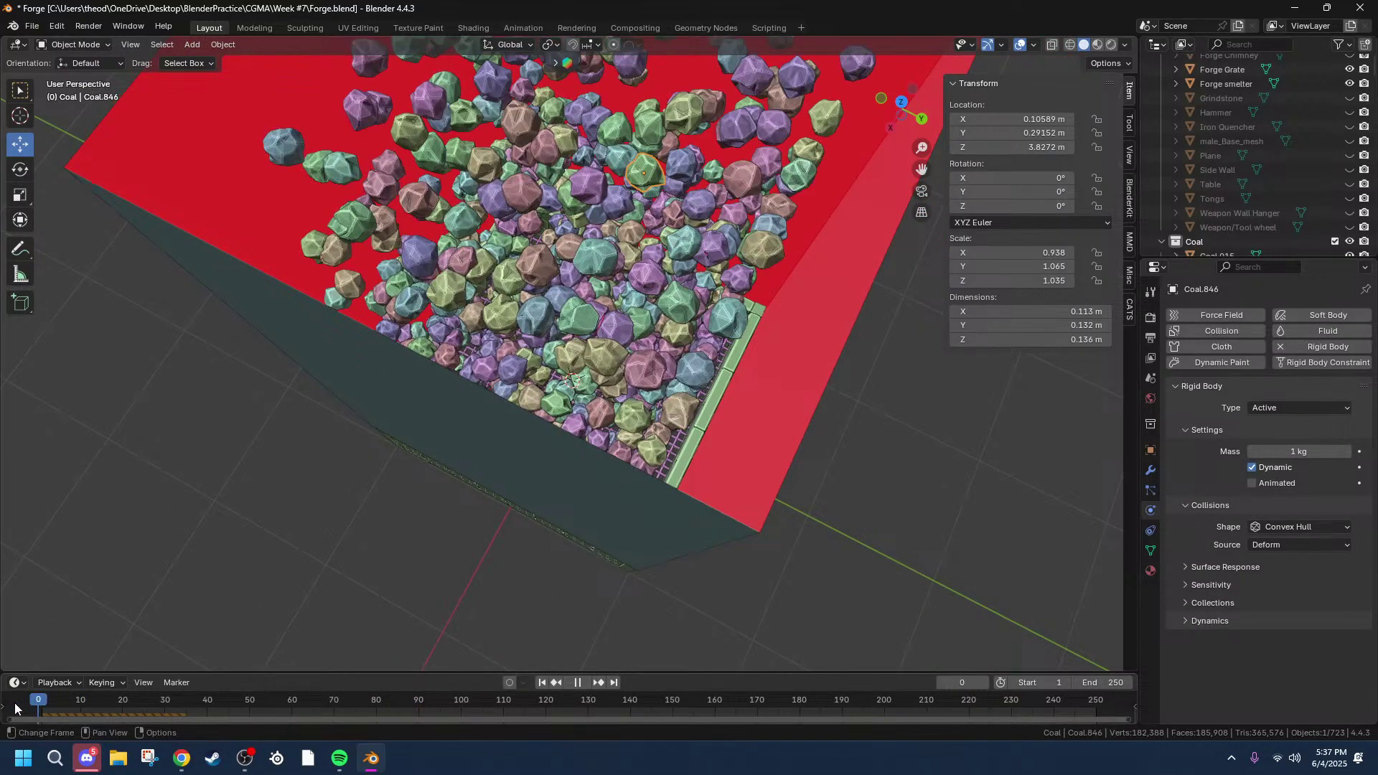
key(space)
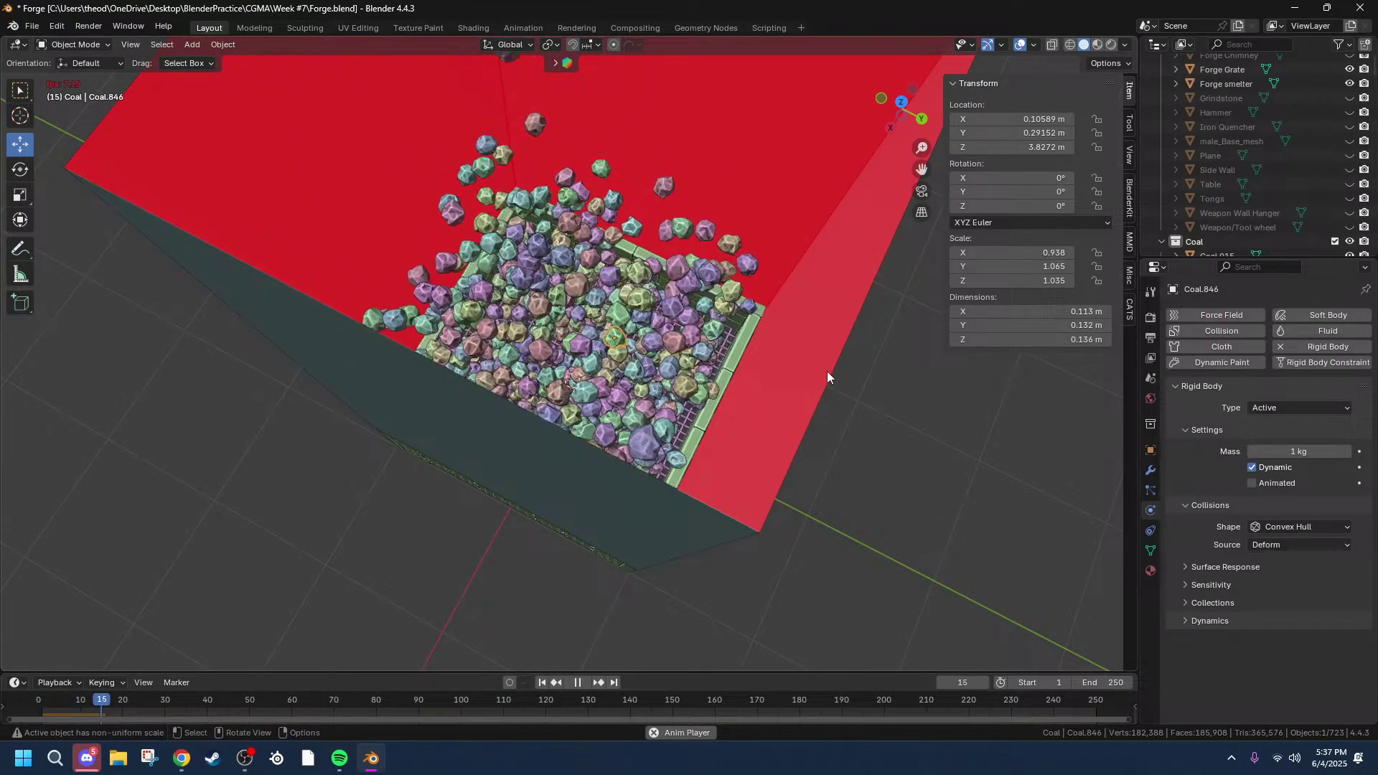
click(250, 704)
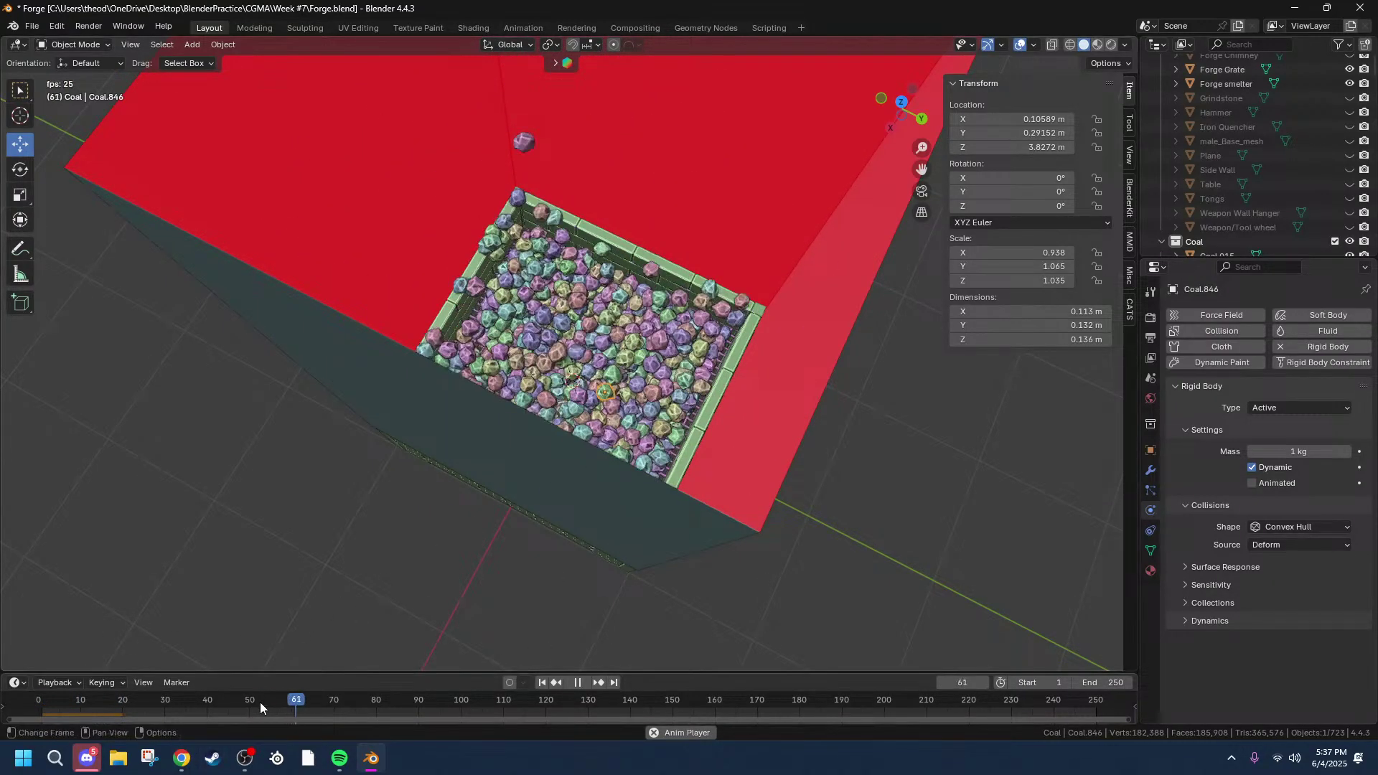
key(space)
middle_drag(656, 543, 483, 541)
key(ctrl+z)
key(ctrl+z)
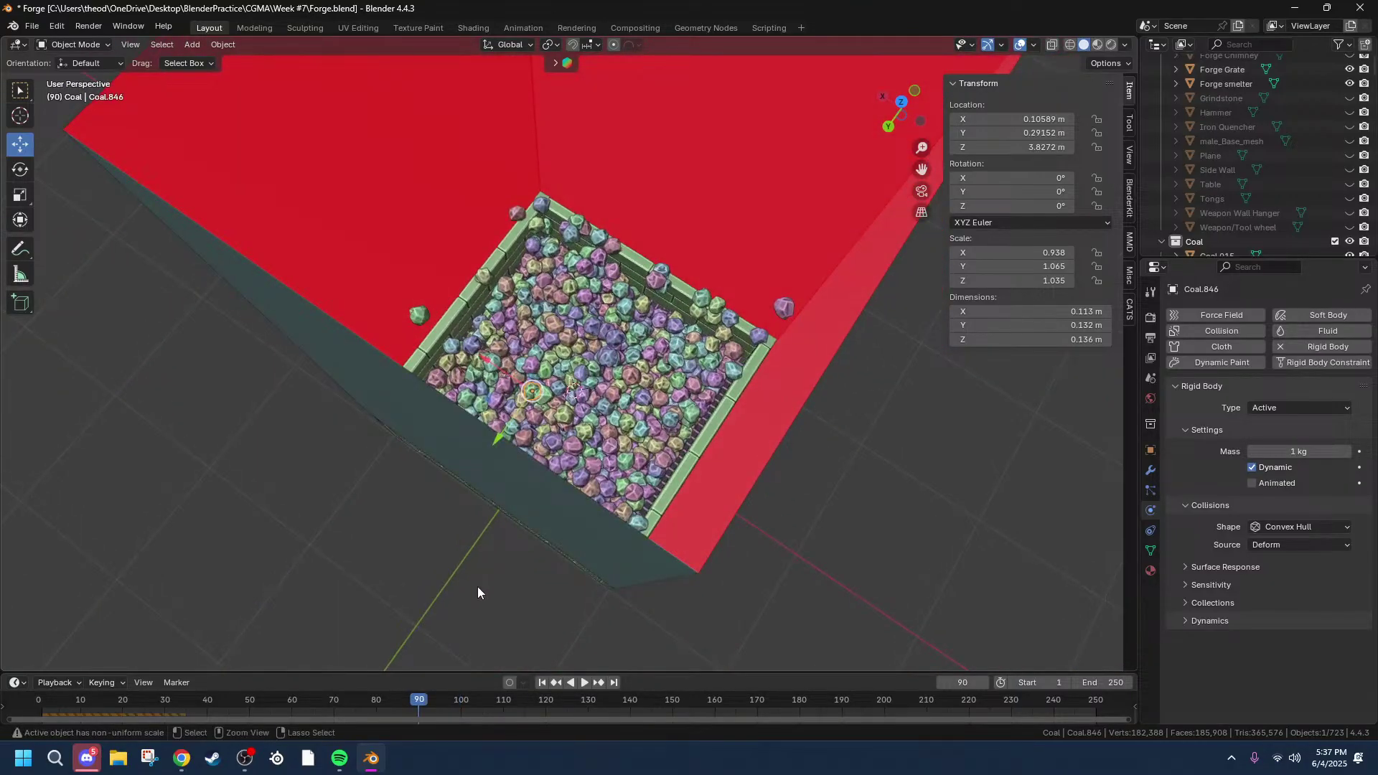
Step: Replay the coal simulation from frame 0, view the settling coals from above, and stop playback at frame 44
key(shift+Left)
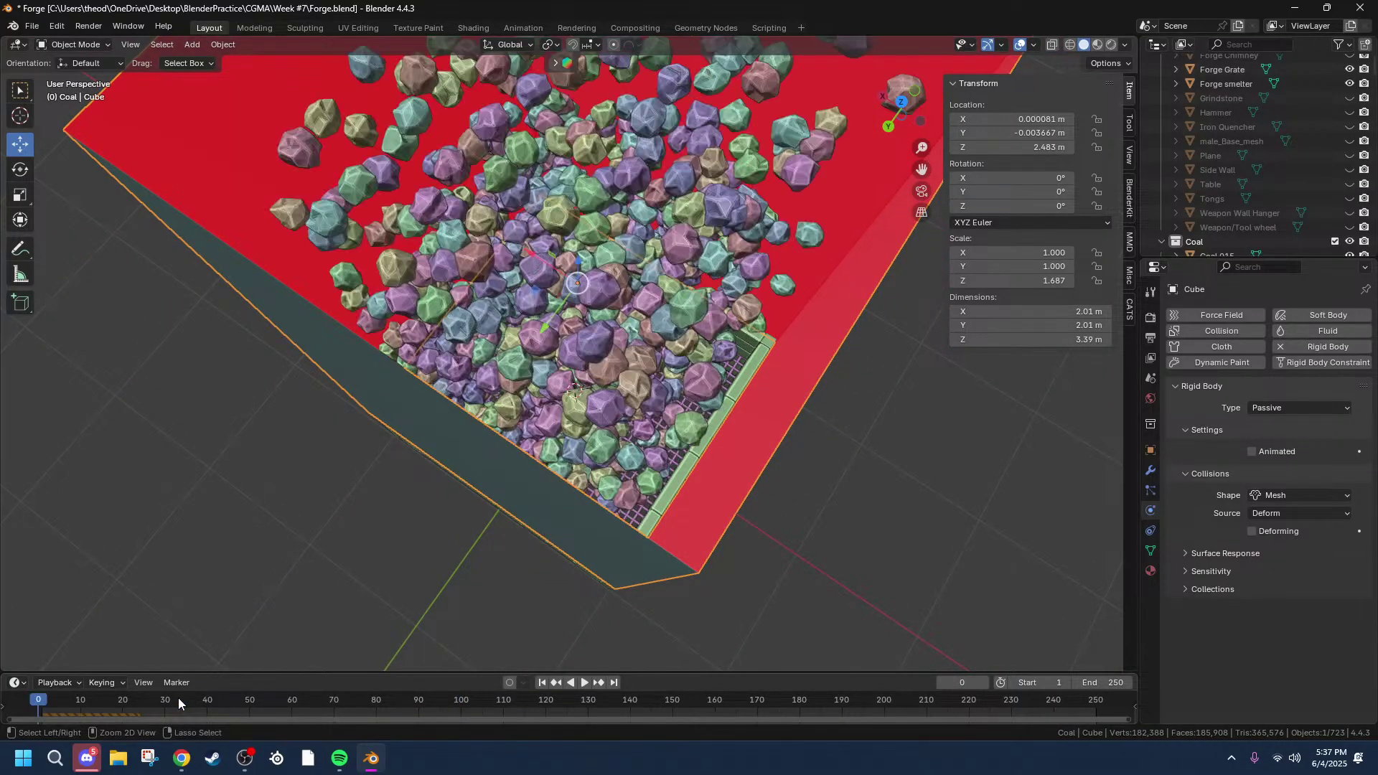
key(space)
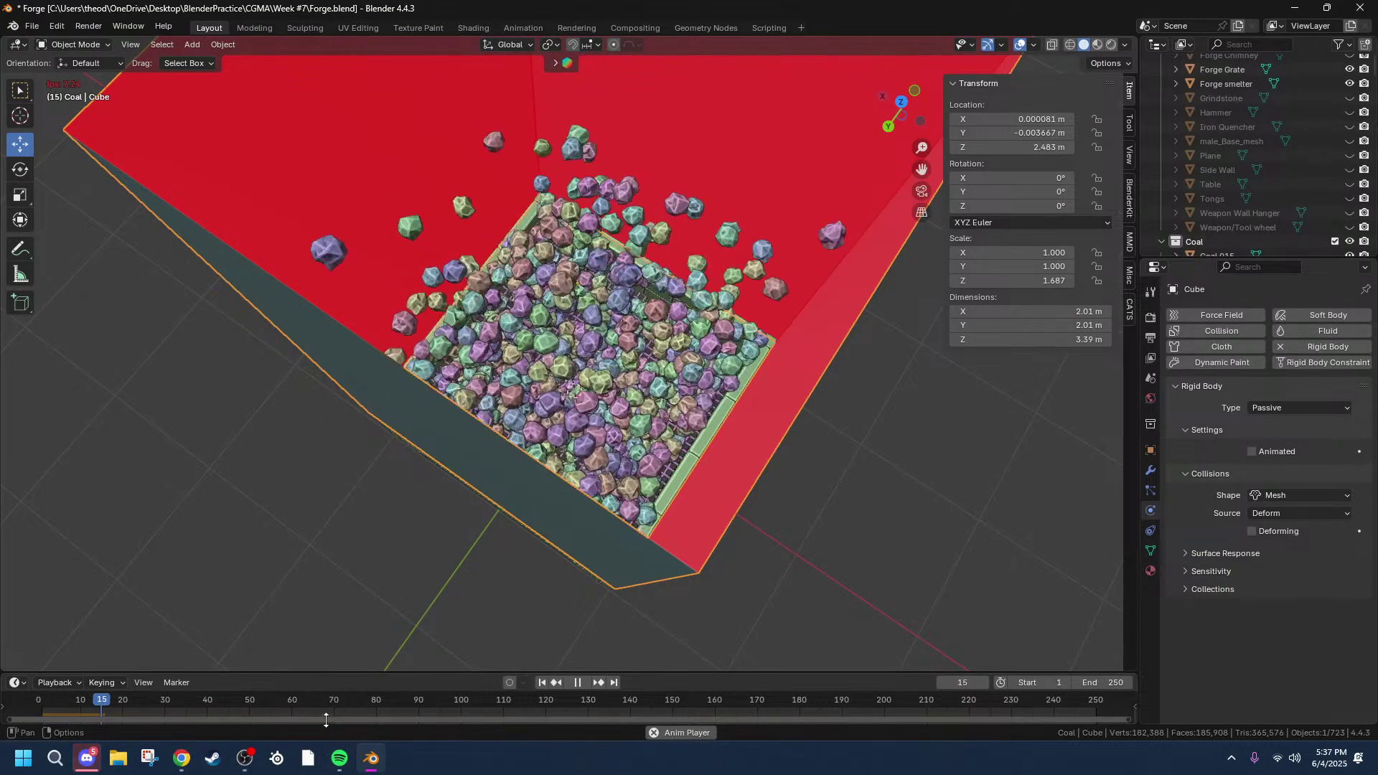
middle_drag(658, 467, 621, 526)
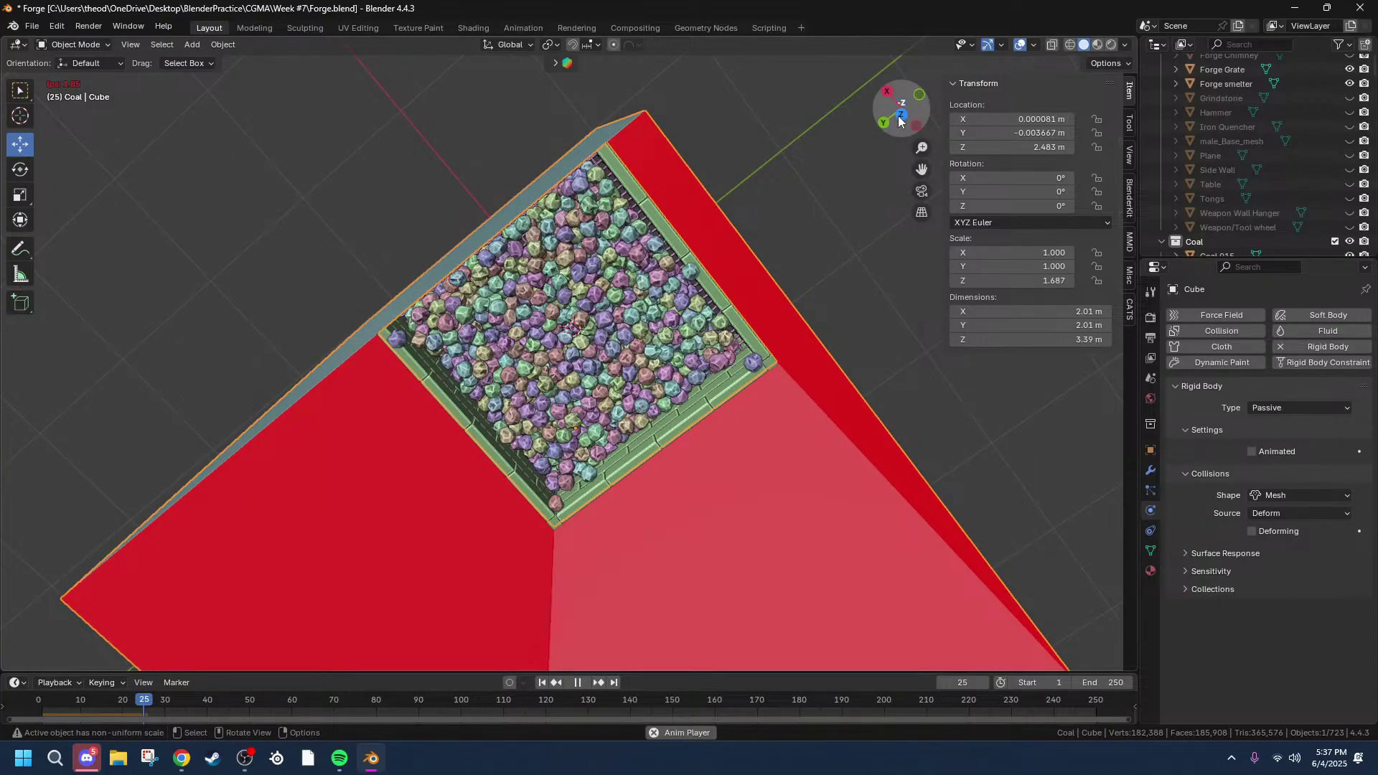
click(900, 116)
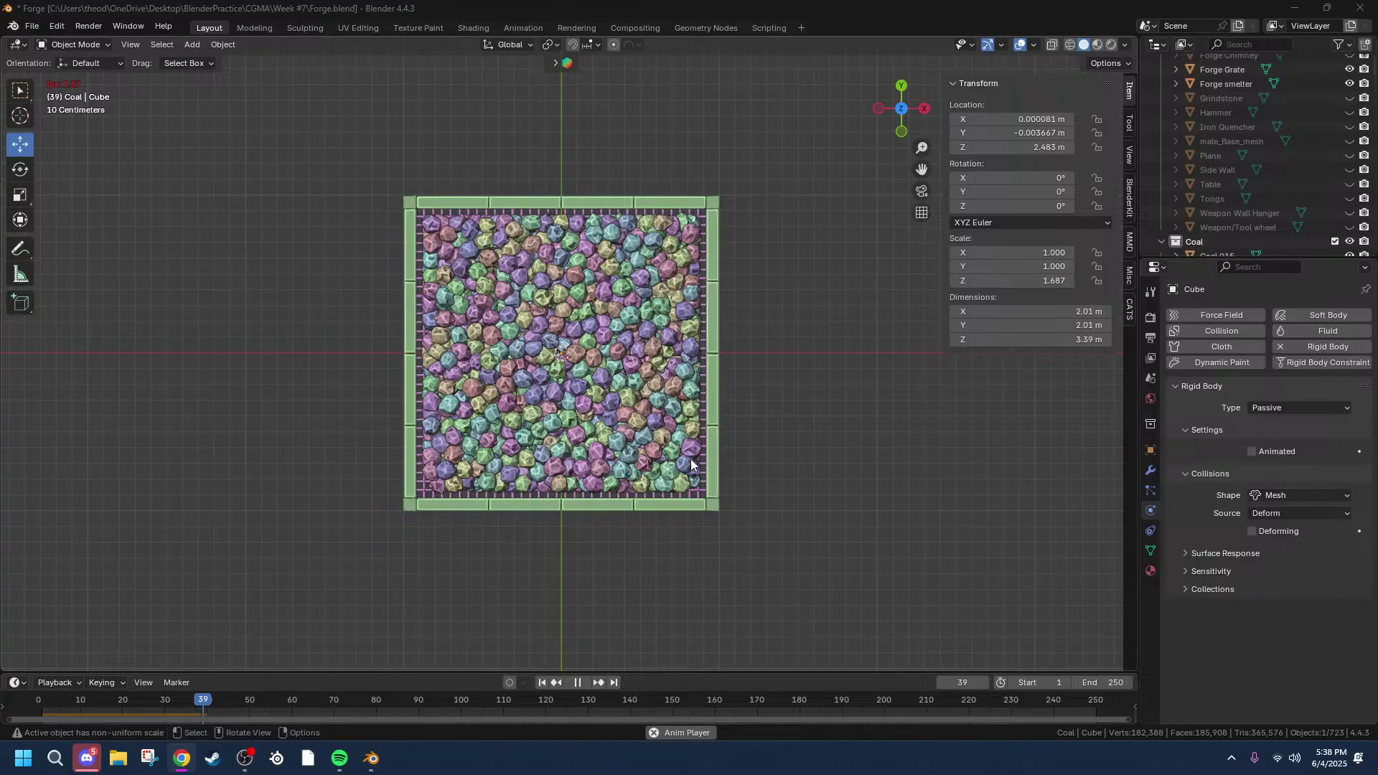
middle_drag(701, 414, 1288, 179)
key(space)
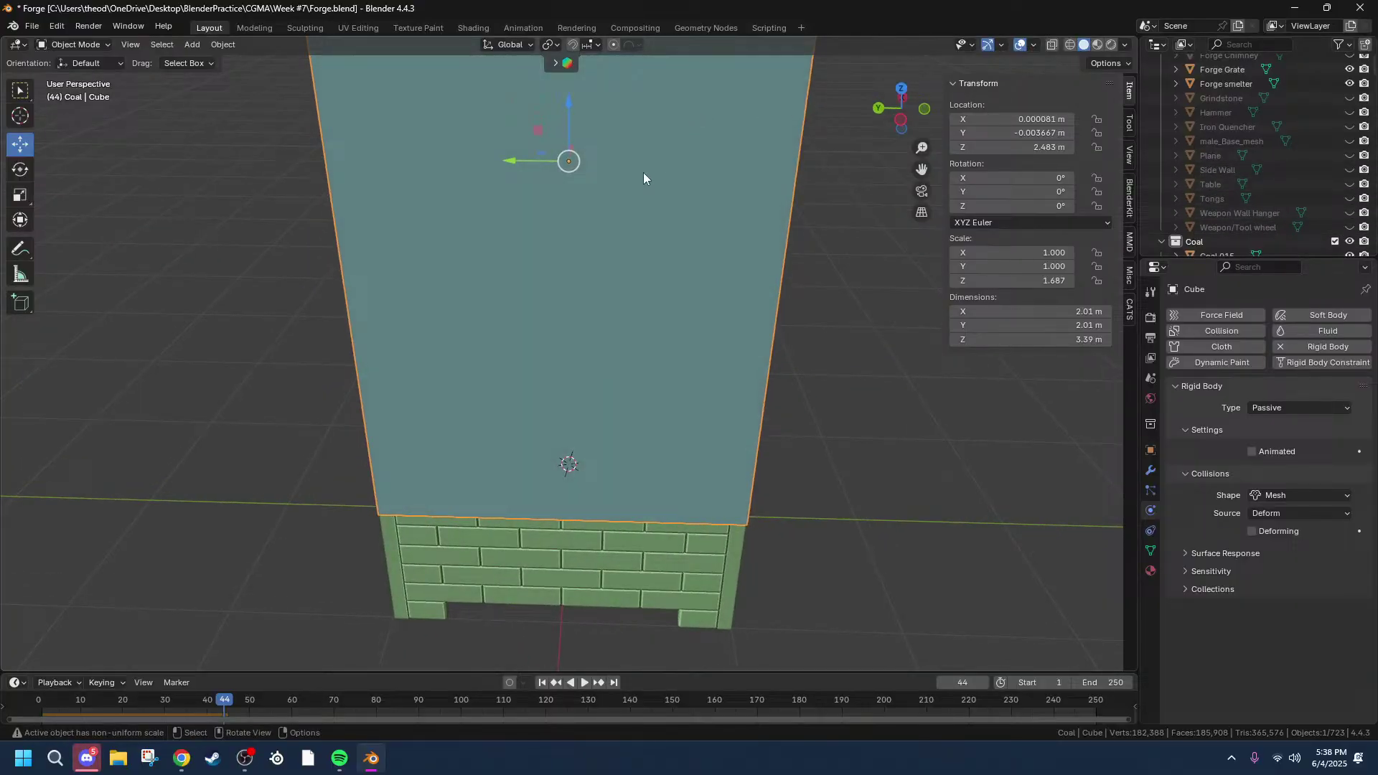
Step: Hide the enclosing box and check its modifiers, keeping the settled coals in the forge in view
key(h)
middle_drag(643, 174, 707, 431)
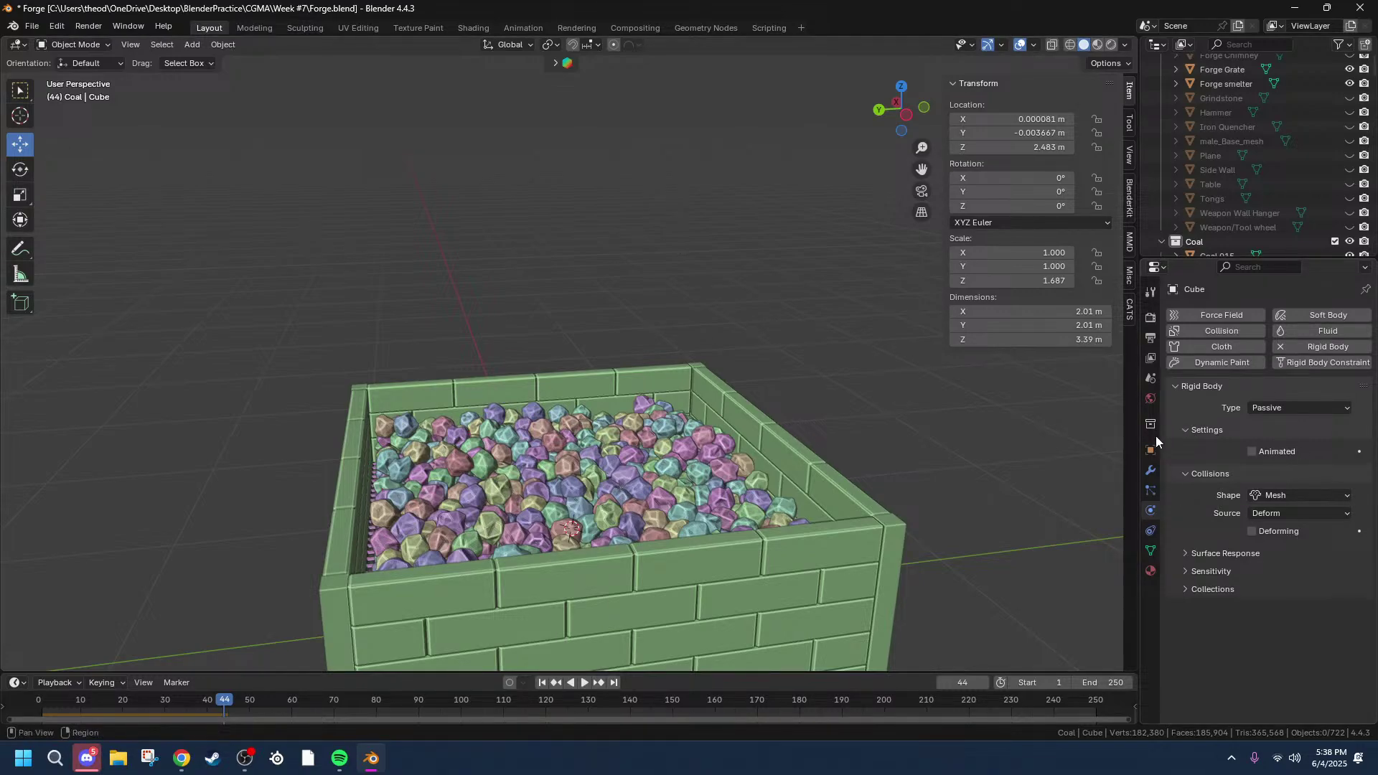
click(1150, 472)
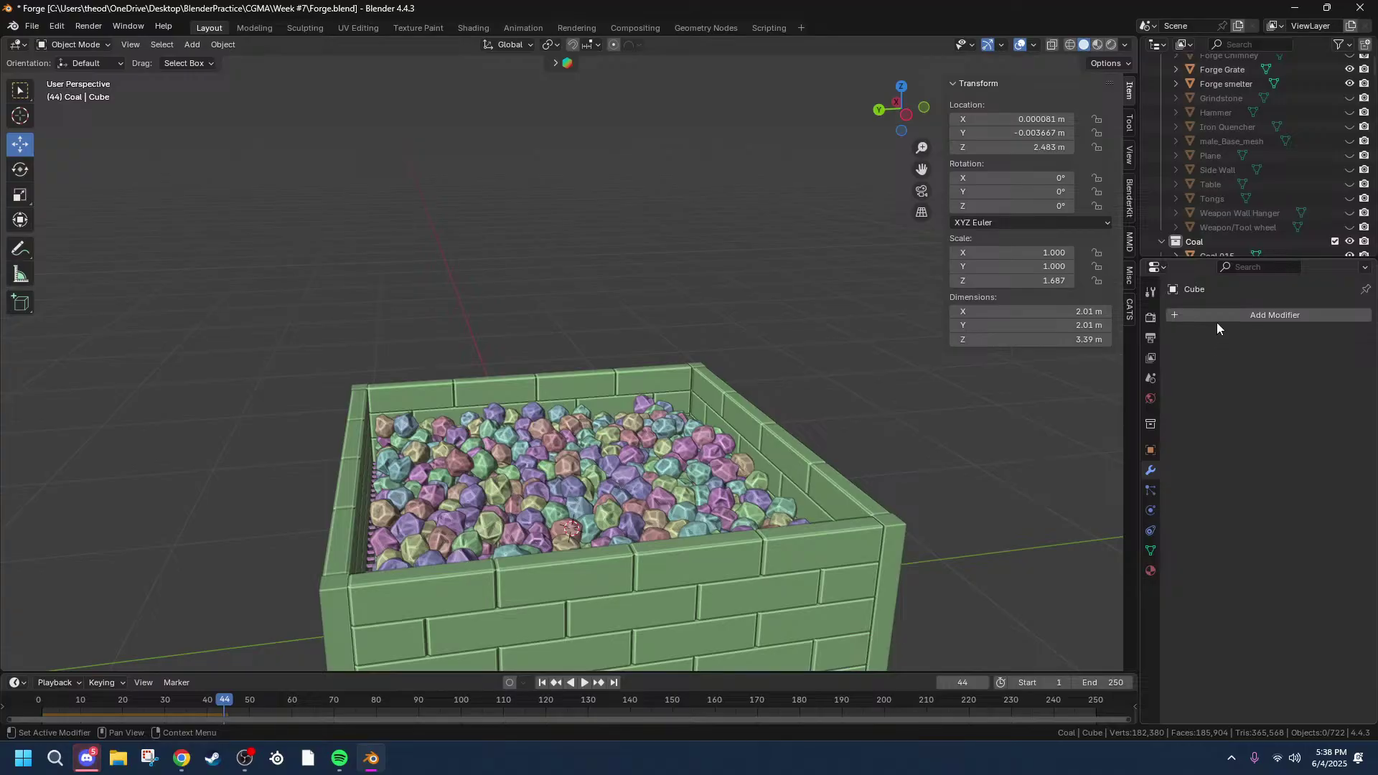
key(g)
middle_drag(690, 438, 646, 401)
scroll(1249, 222, down, 2)
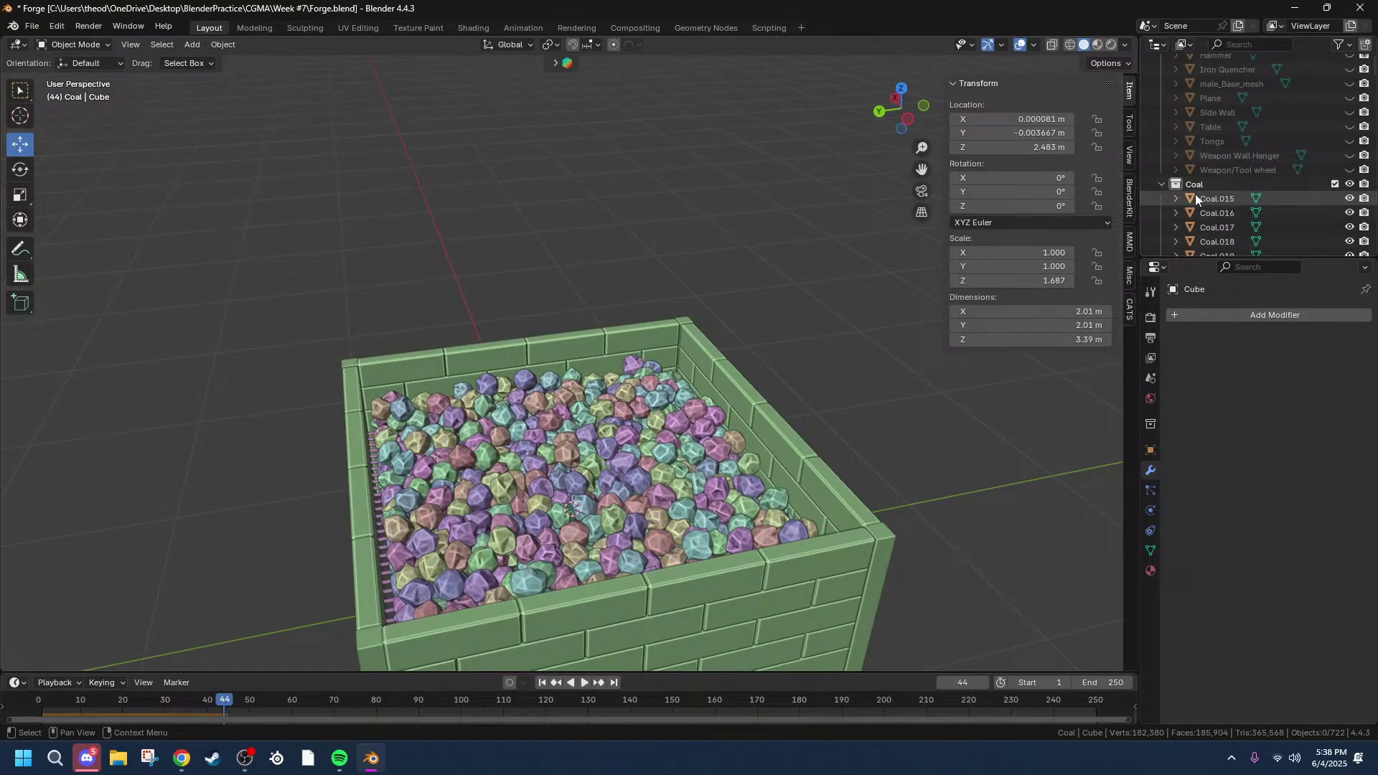
Step: Select all the coals inside the forge using a wireframe top view, leaving the grate unselected
drag(1156, 195, 1305, 203)
scroll(1305, 203, down, 15)
middle_drag(947, 359, 893, 441)
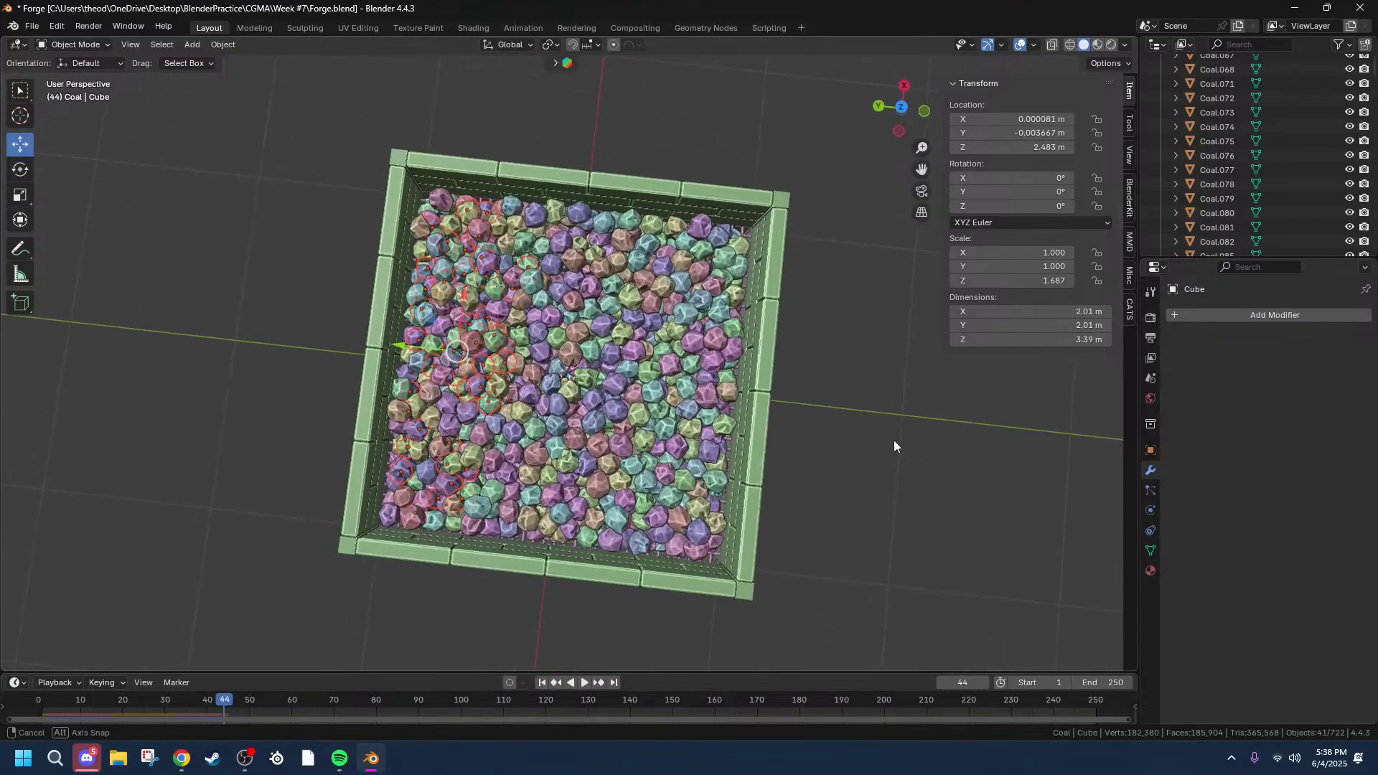
click(1069, 45)
click(900, 109)
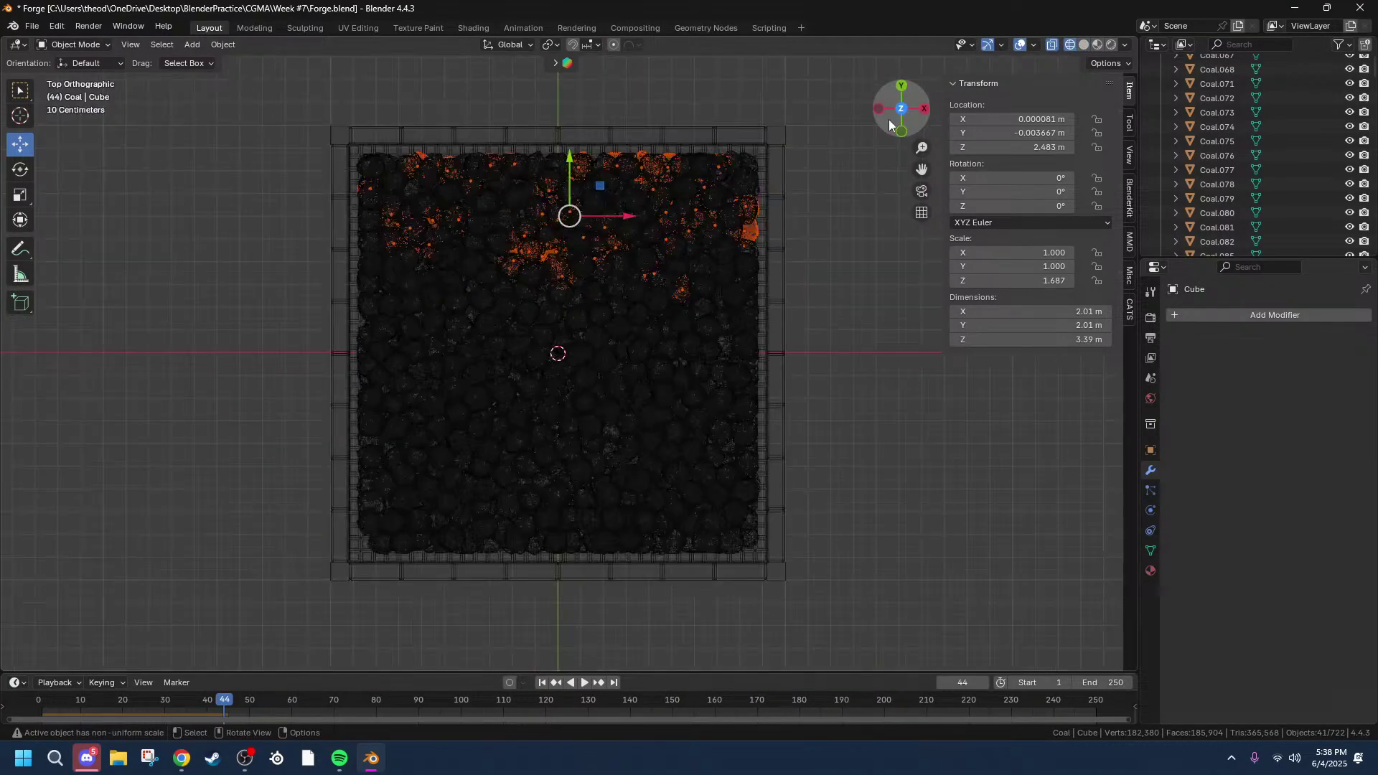
drag(356, 152, 755, 558)
shift+click(363, 550)
shift+click(363, 551)
middle_drag(680, 527, 874, 374)
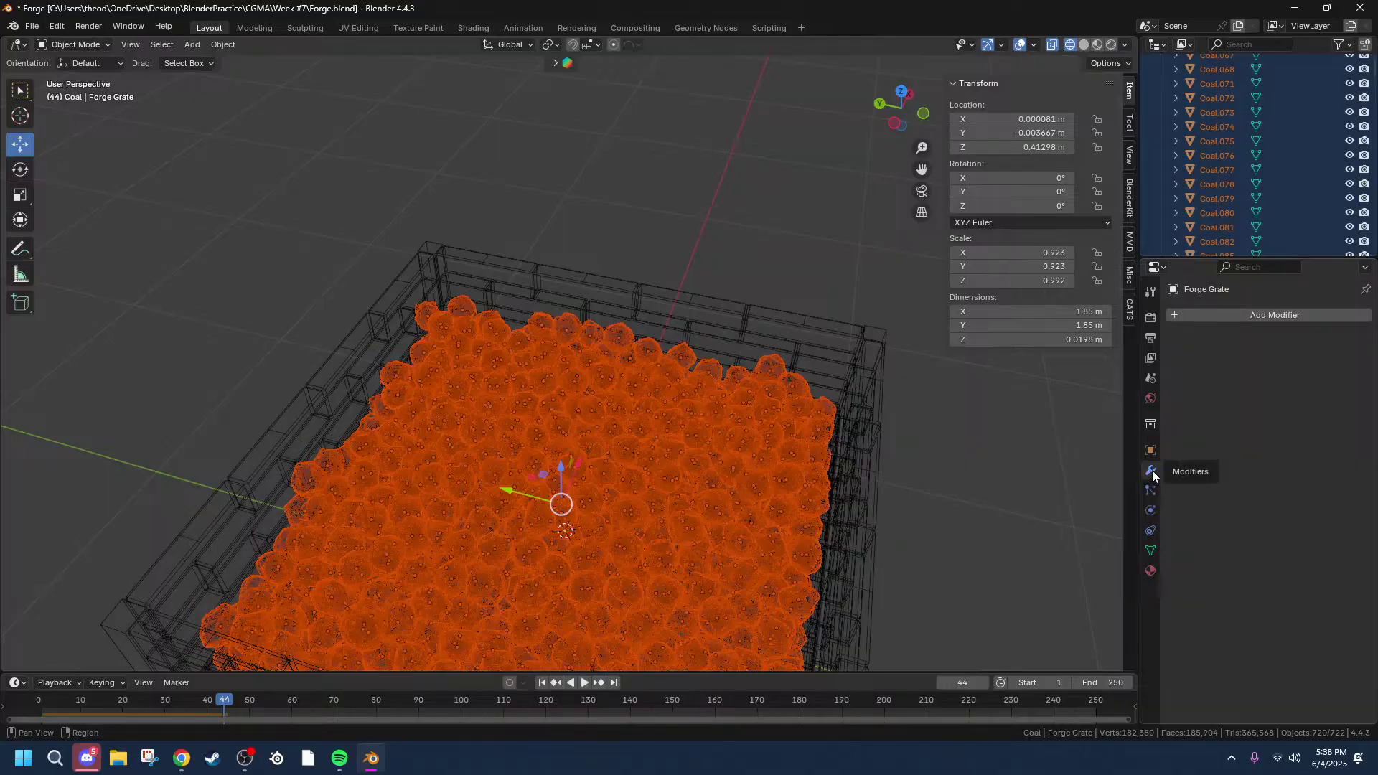
Step: Look through the object commands, including Set Origin, Animation and Modifiers, for one that suits the selected coals
right_click(565, 471)
mouse_move(564, 471)
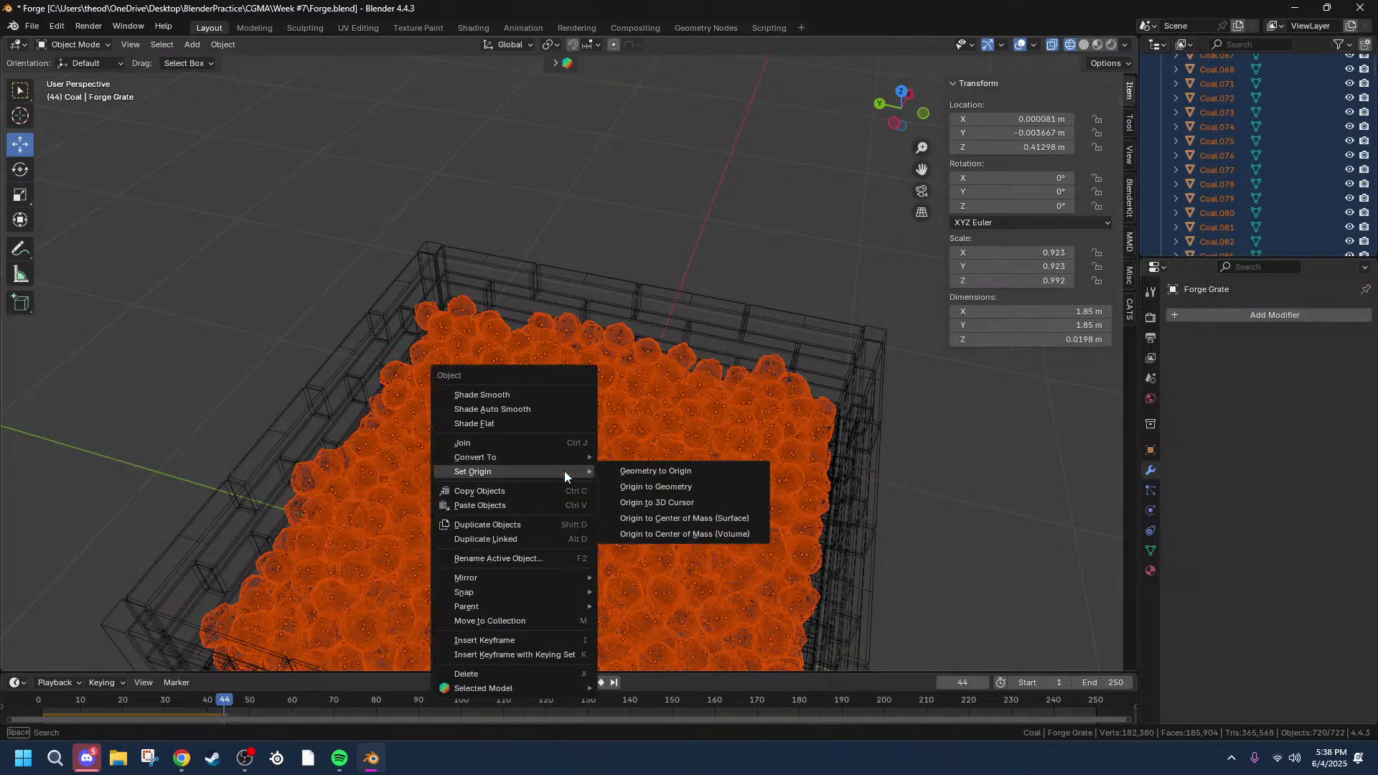
click(151, 44)
mouse_move(223, 45)
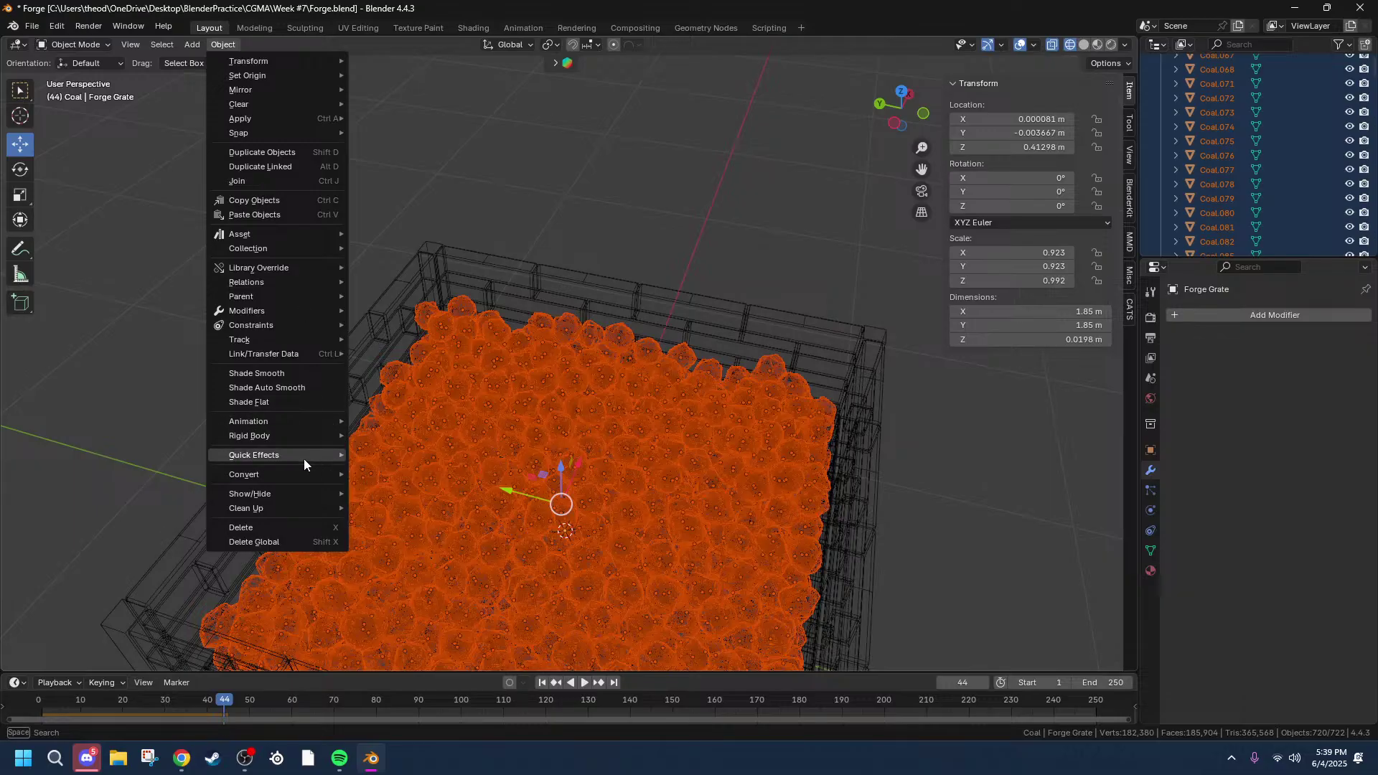
mouse_move(290, 435)
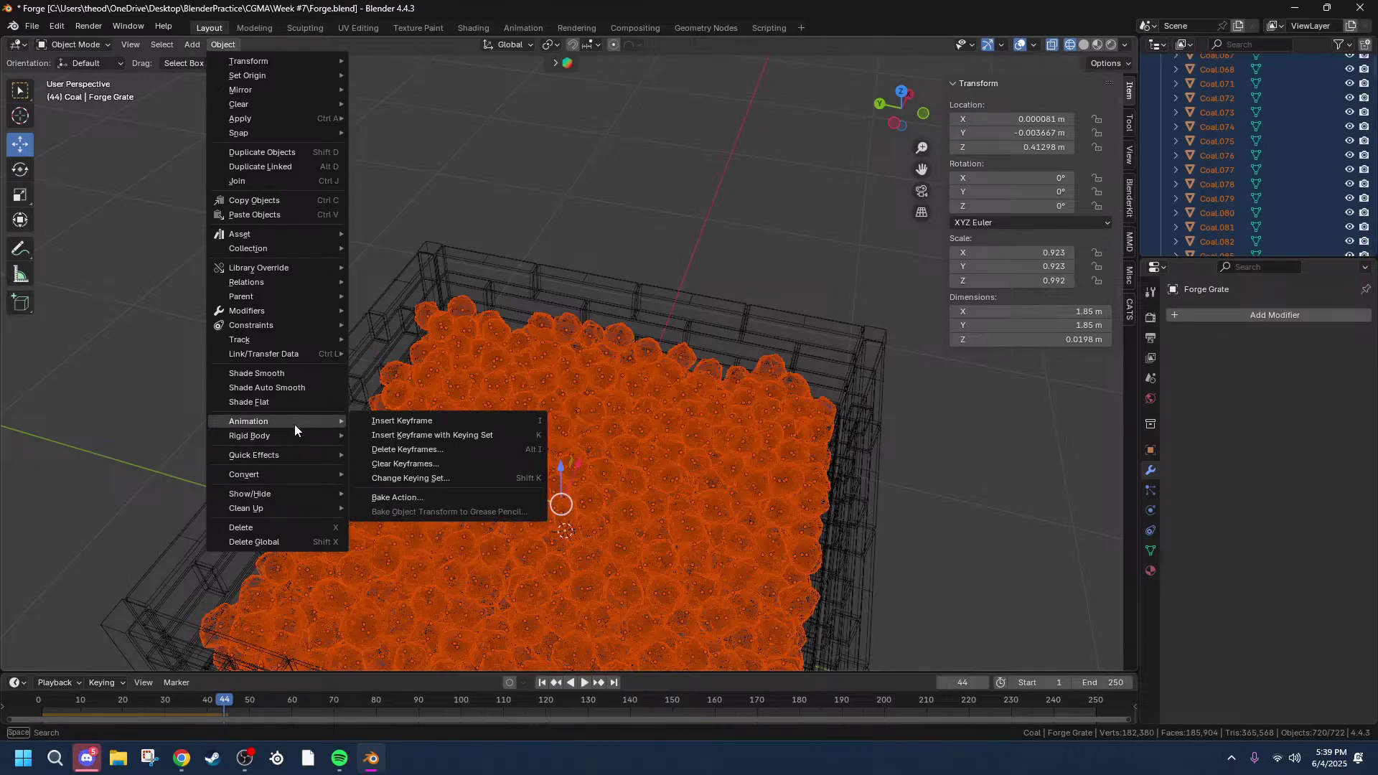
mouse_move(260, 312)
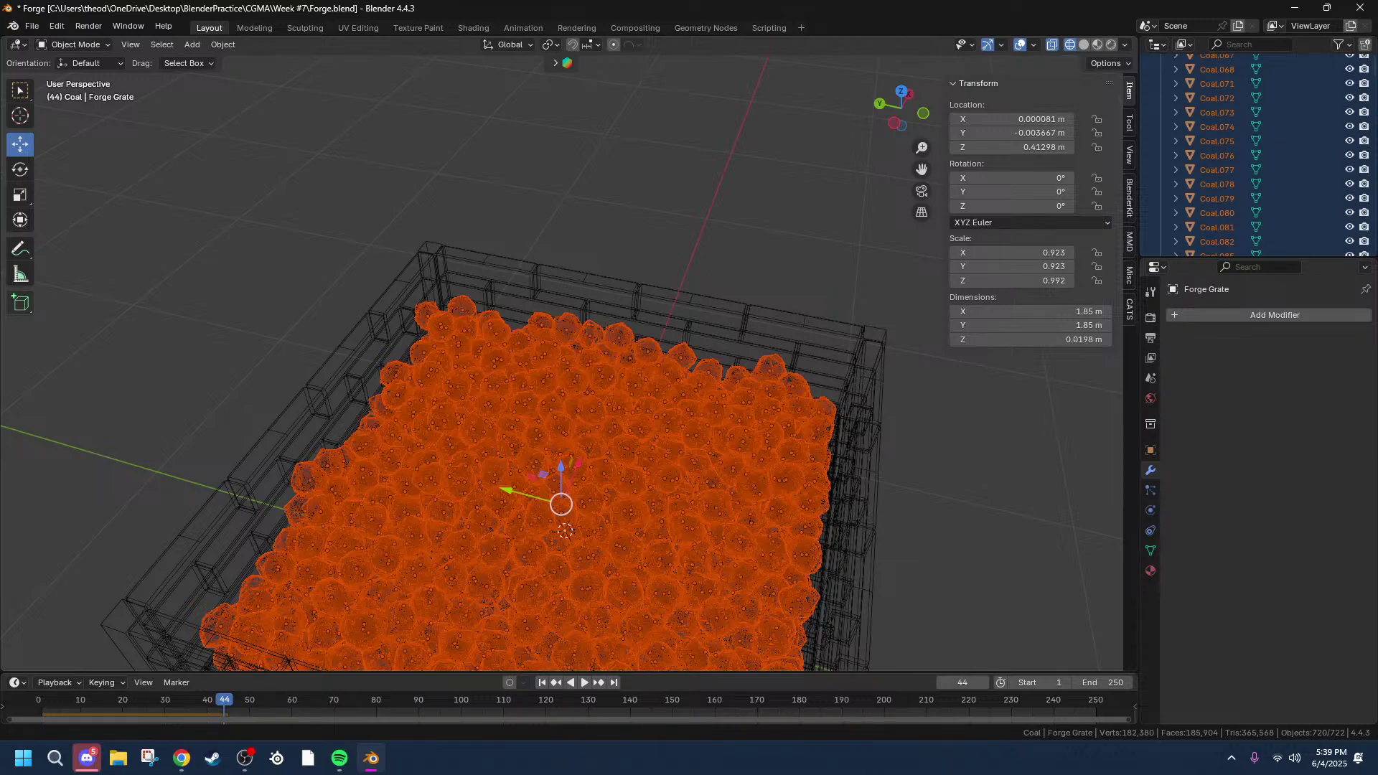
key(alt+Tab)
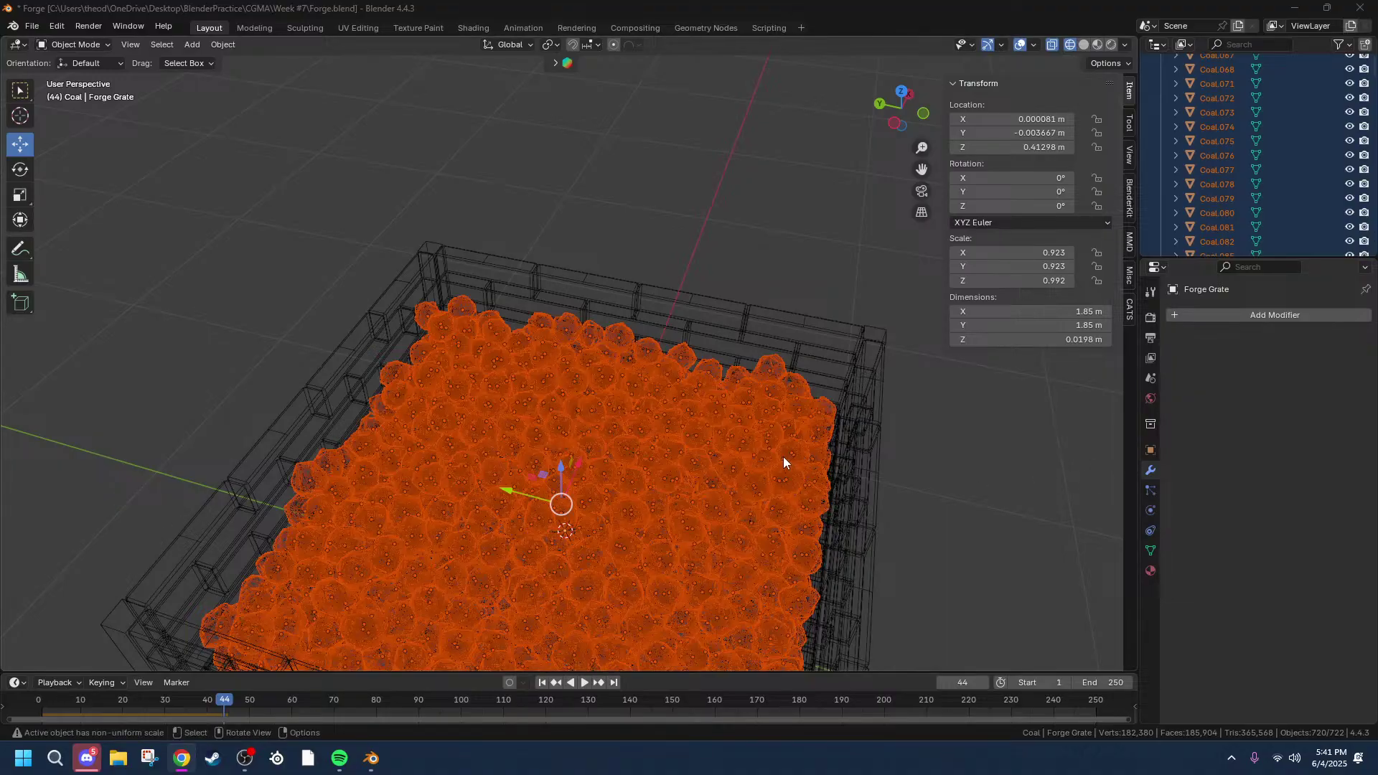
Step: Review the Forge Grate's physics settings and the Dope Sheet view options in the Animation workspace
click(1151, 531)
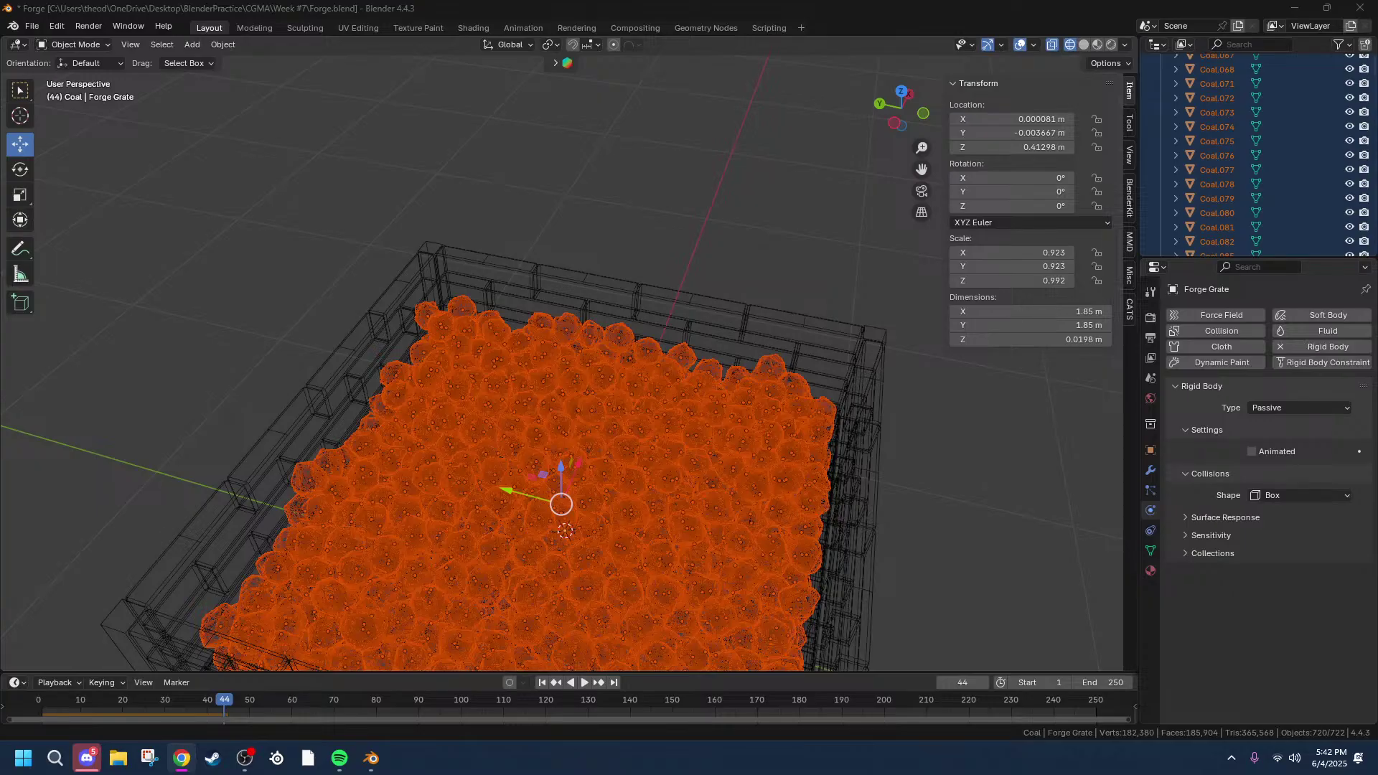
middle_drag(692, 496, 688, 447)
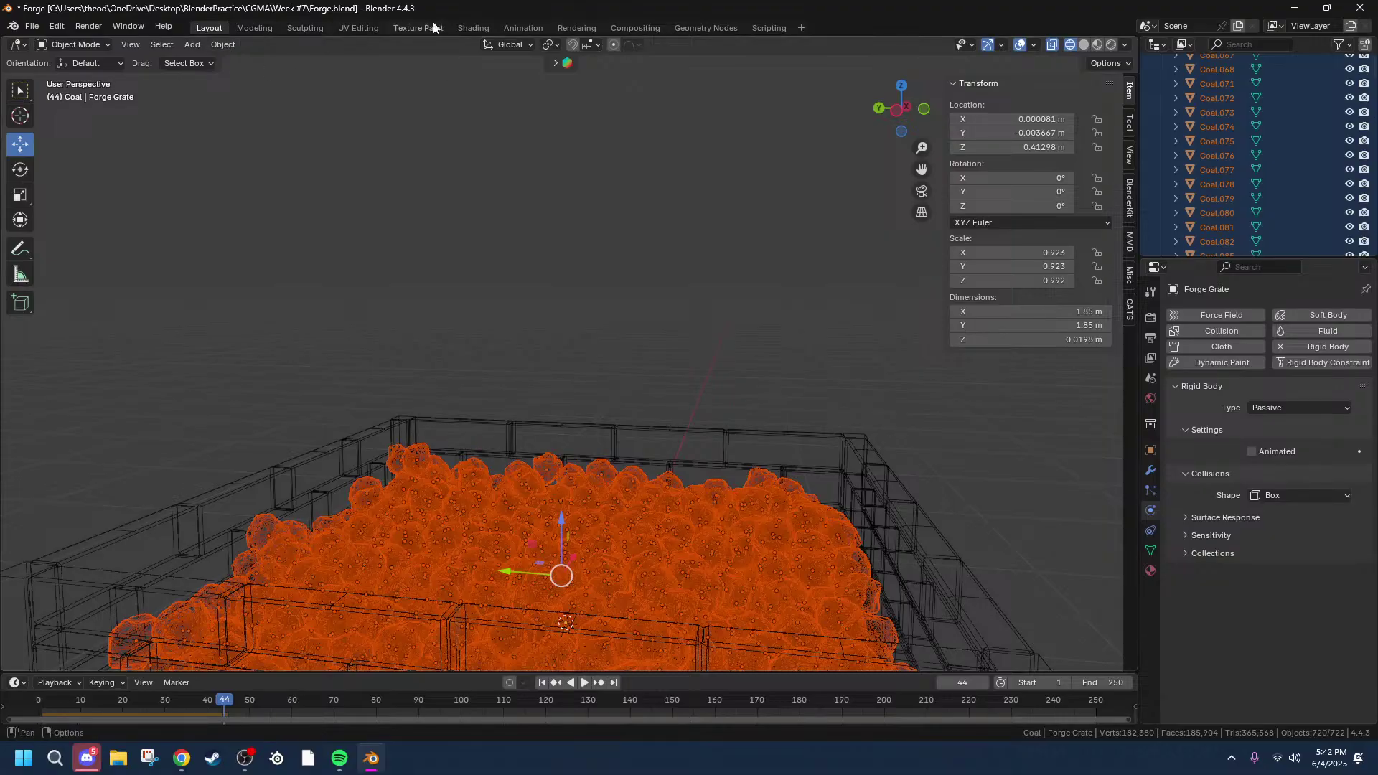
click(522, 27)
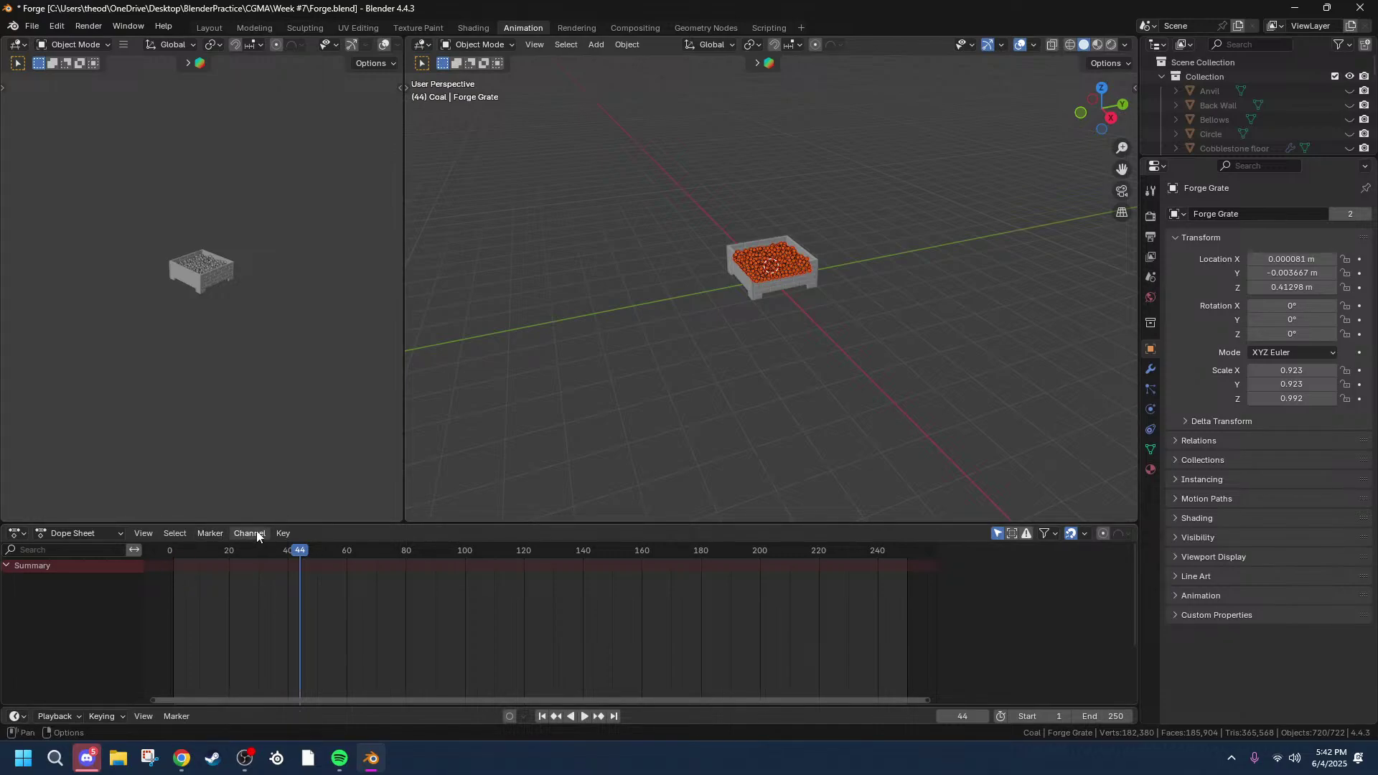
click(145, 534)
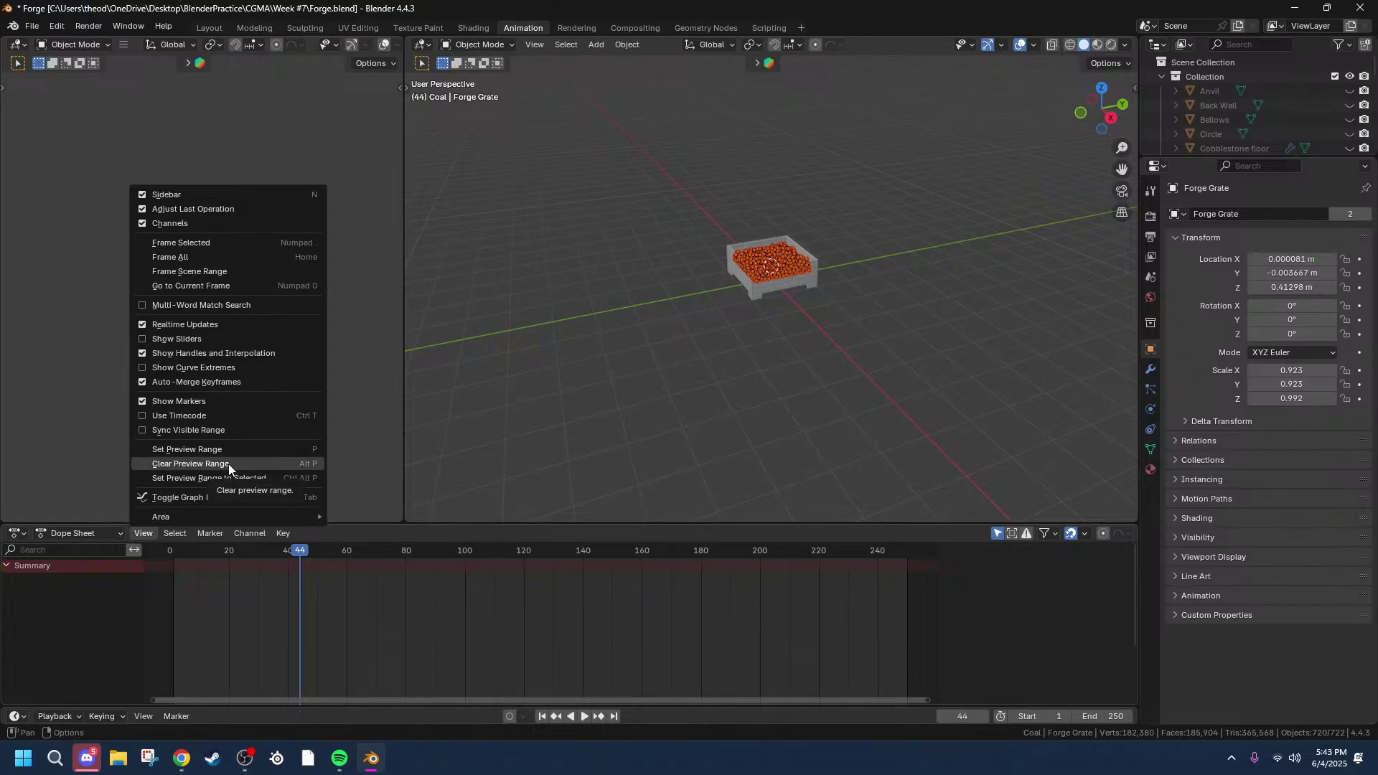
mouse_move(191, 517)
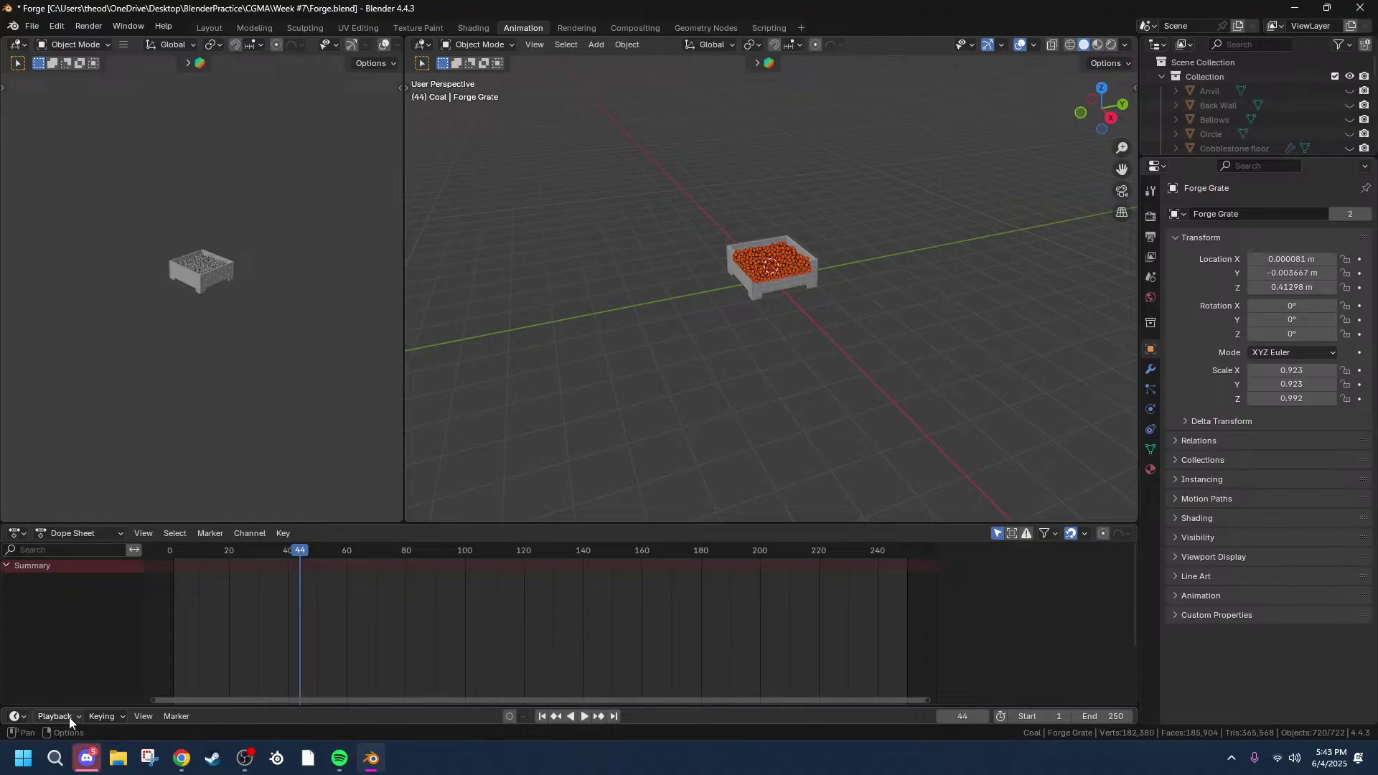
click(86, 759)
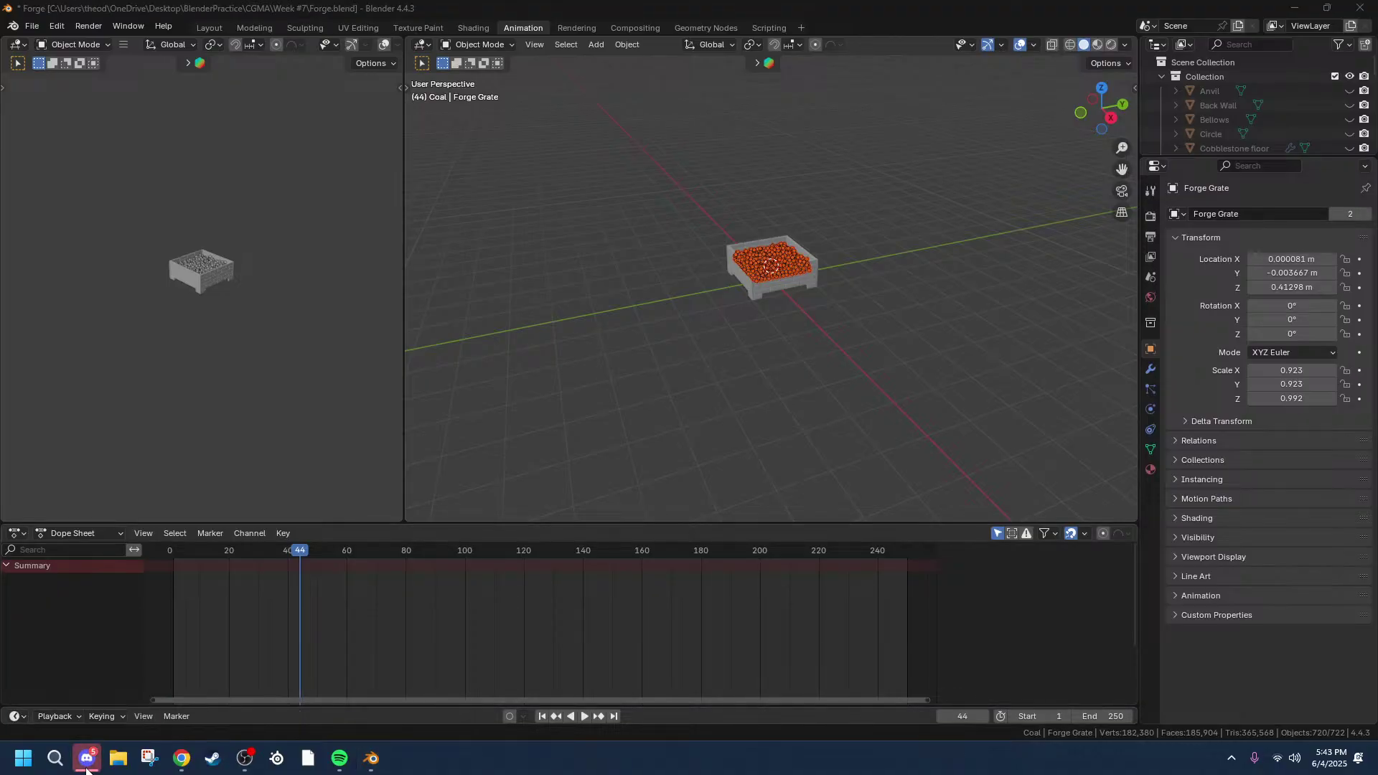
click(86, 763)
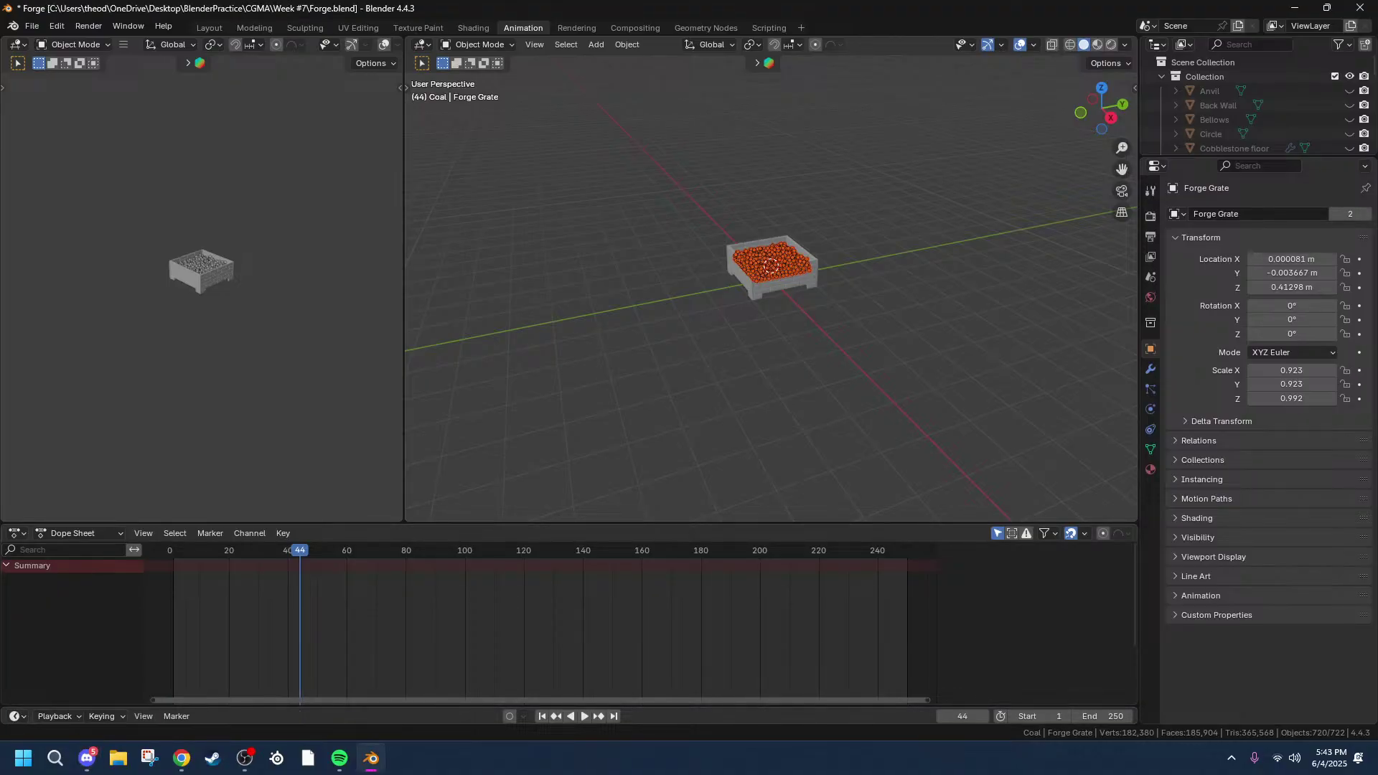
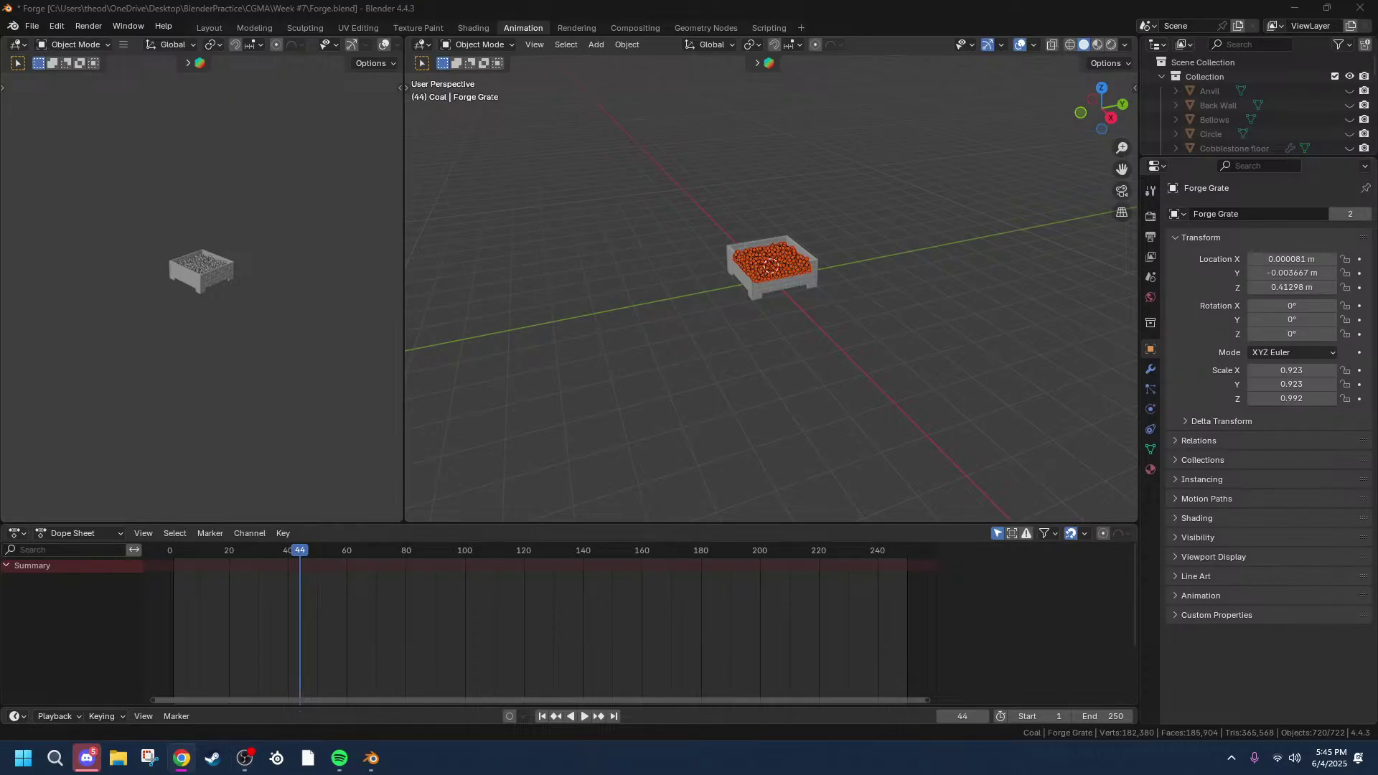
Step: Inspect the selected coals inside the forge up close from several angles
middle_drag(765, 246, 720, 277)
scroll(959, 195, up, 8)
middle_drag(946, 217, 814, 221)
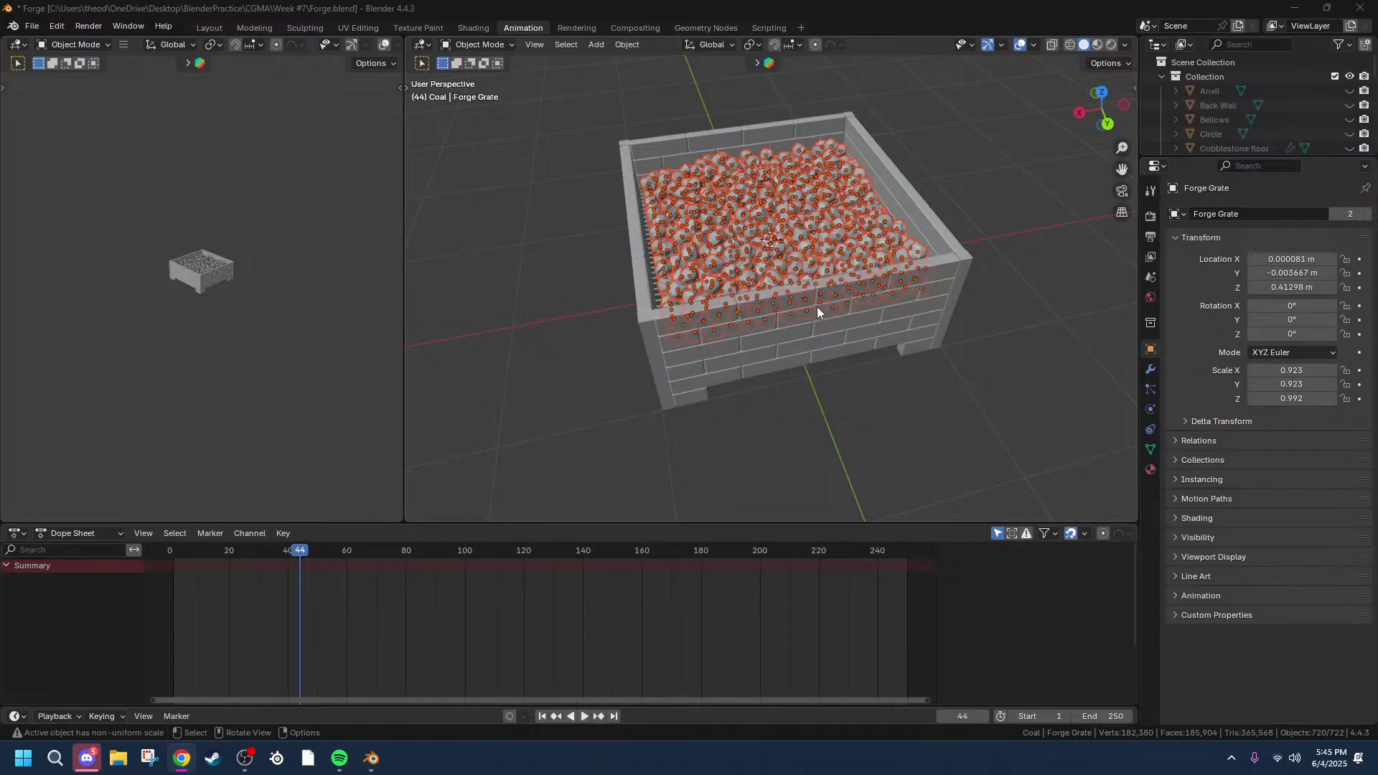
middle_drag(811, 304, 836, 283)
scroll(898, 220, up, 5)
middle_drag(898, 220, 953, 282)
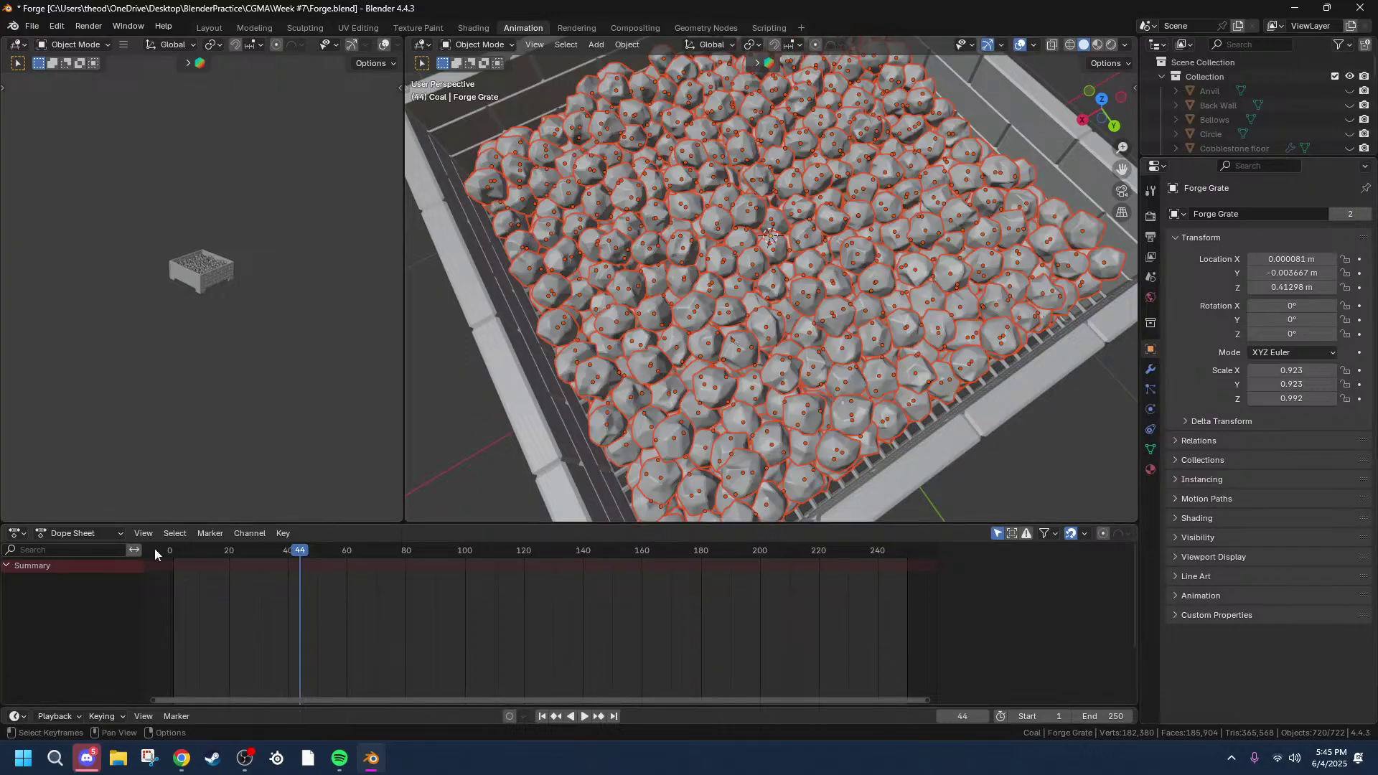
Step: Return to the Layout workspace and remove the Rigid Body physics from the Forge Grate
click(207, 29)
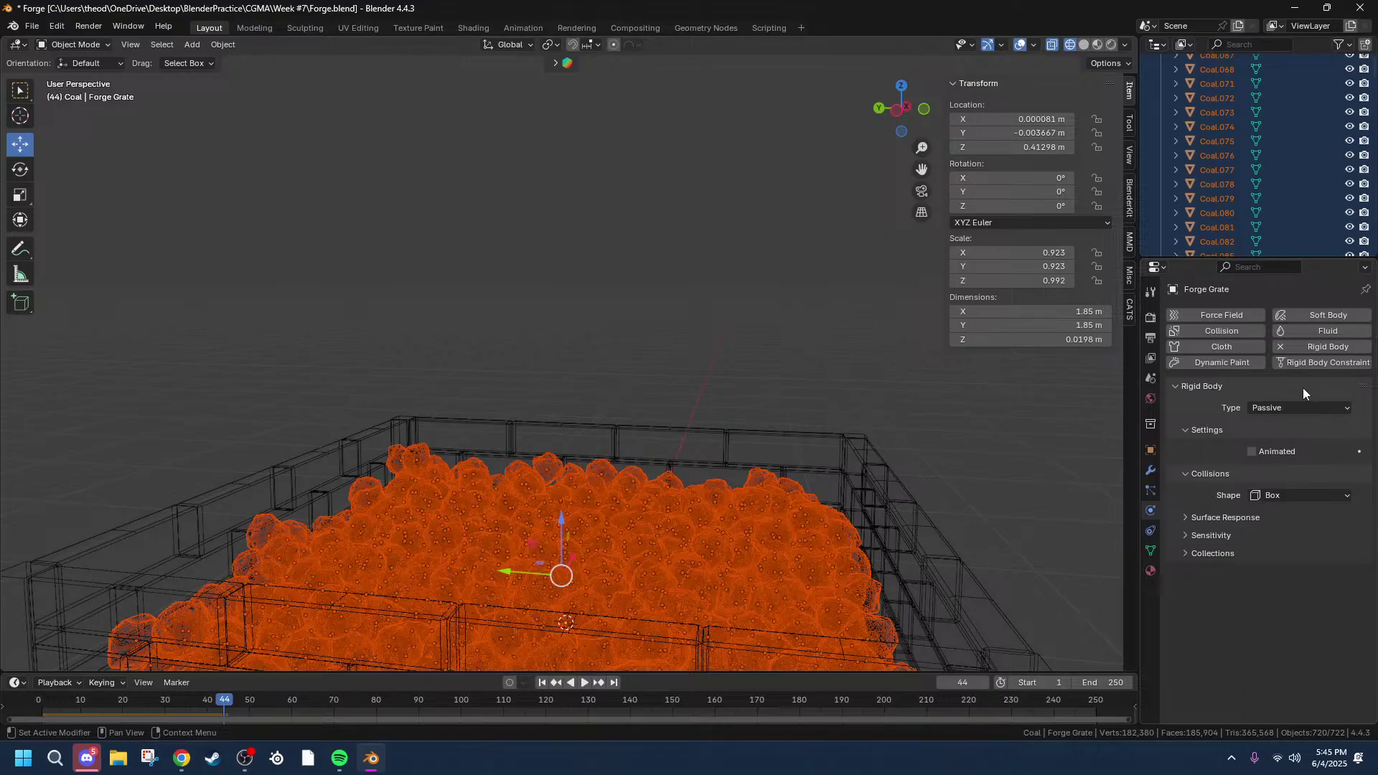
click(1174, 388)
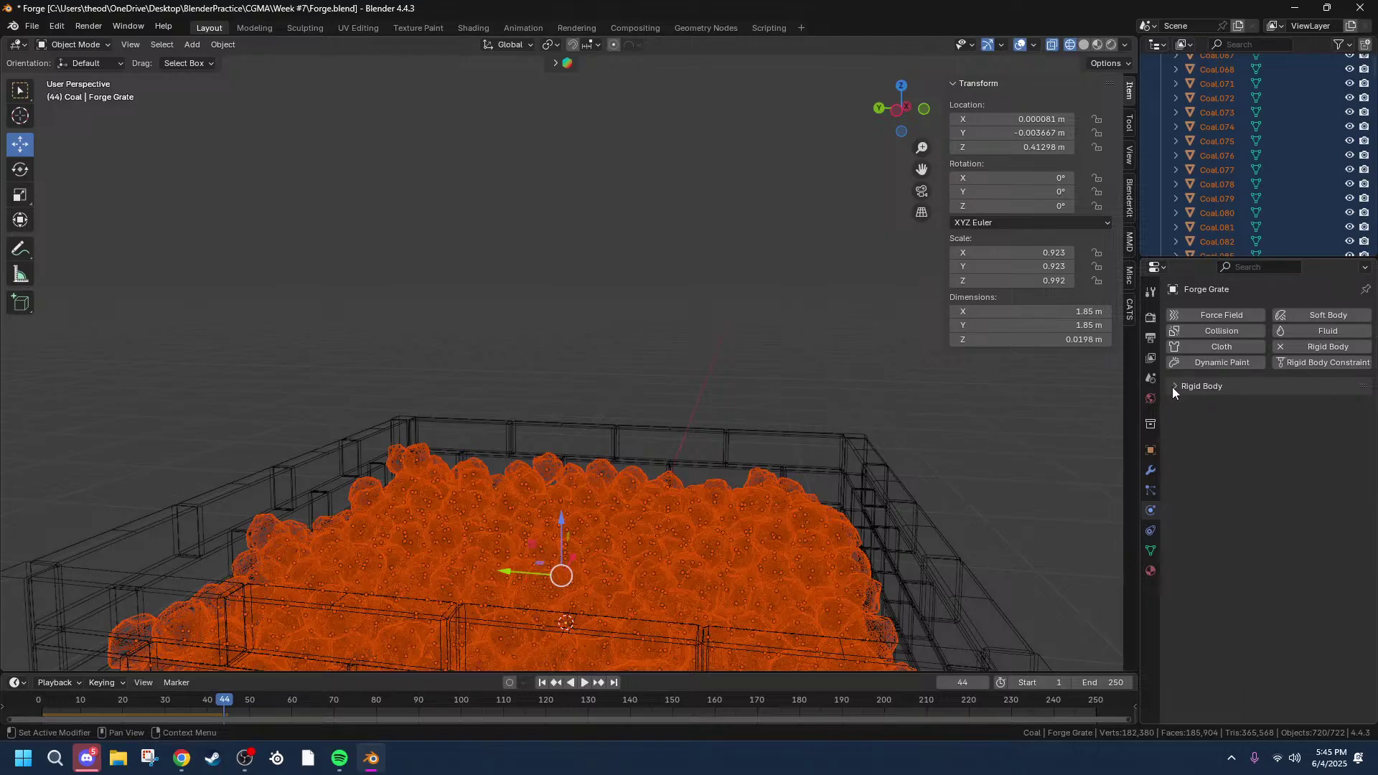
click(1212, 384)
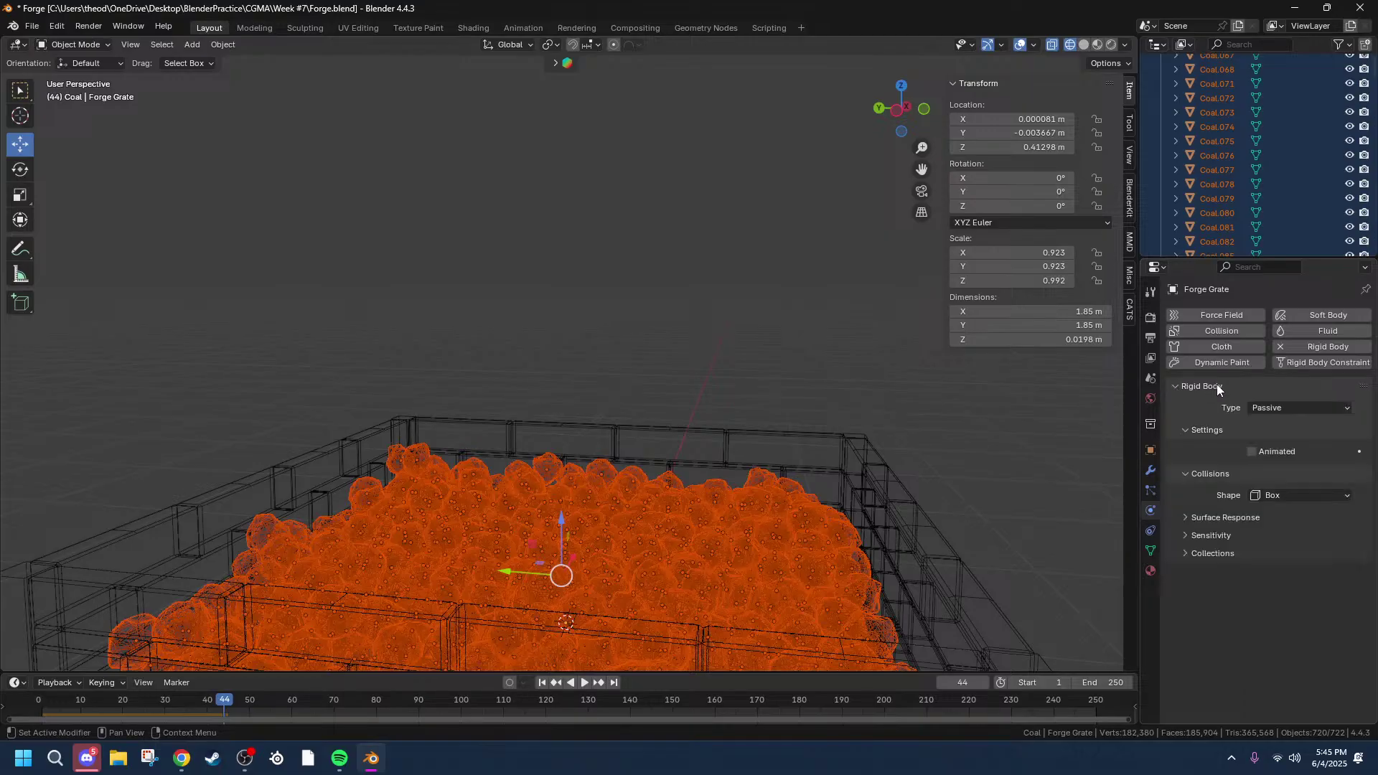
click(1278, 346)
Step: Select a single coal in the pile and examine its Rigid Body settings and the surrounding coals
scroll(745, 495, down, 4)
middle_drag(745, 495, 905, 495)
click(594, 496)
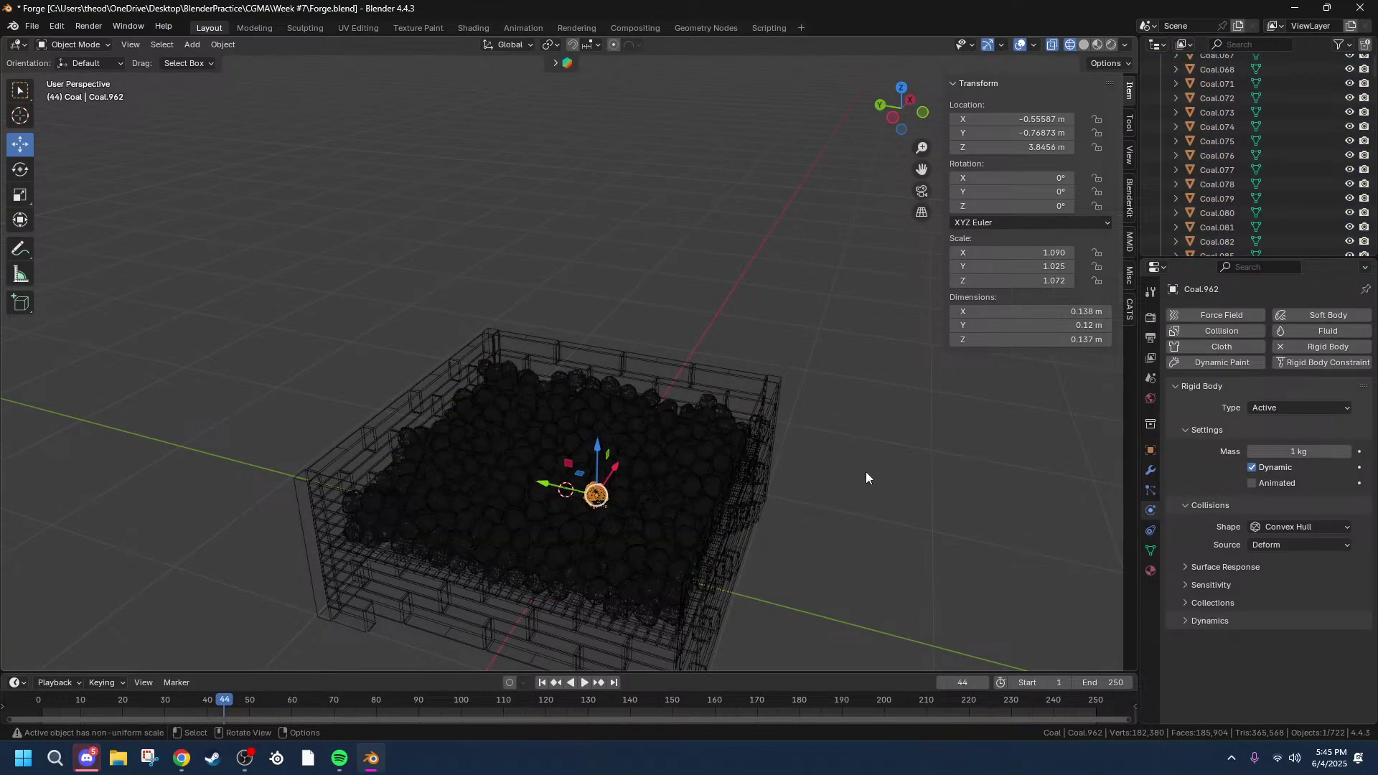
scroll(664, 355, down, 5)
scroll(668, 352, down, 4)
scroll(675, 347, up, 12)
middle_drag(676, 354, 782, 458)
Step: Clear the single-coal selection and restore the selection of all the coals
click(786, 606)
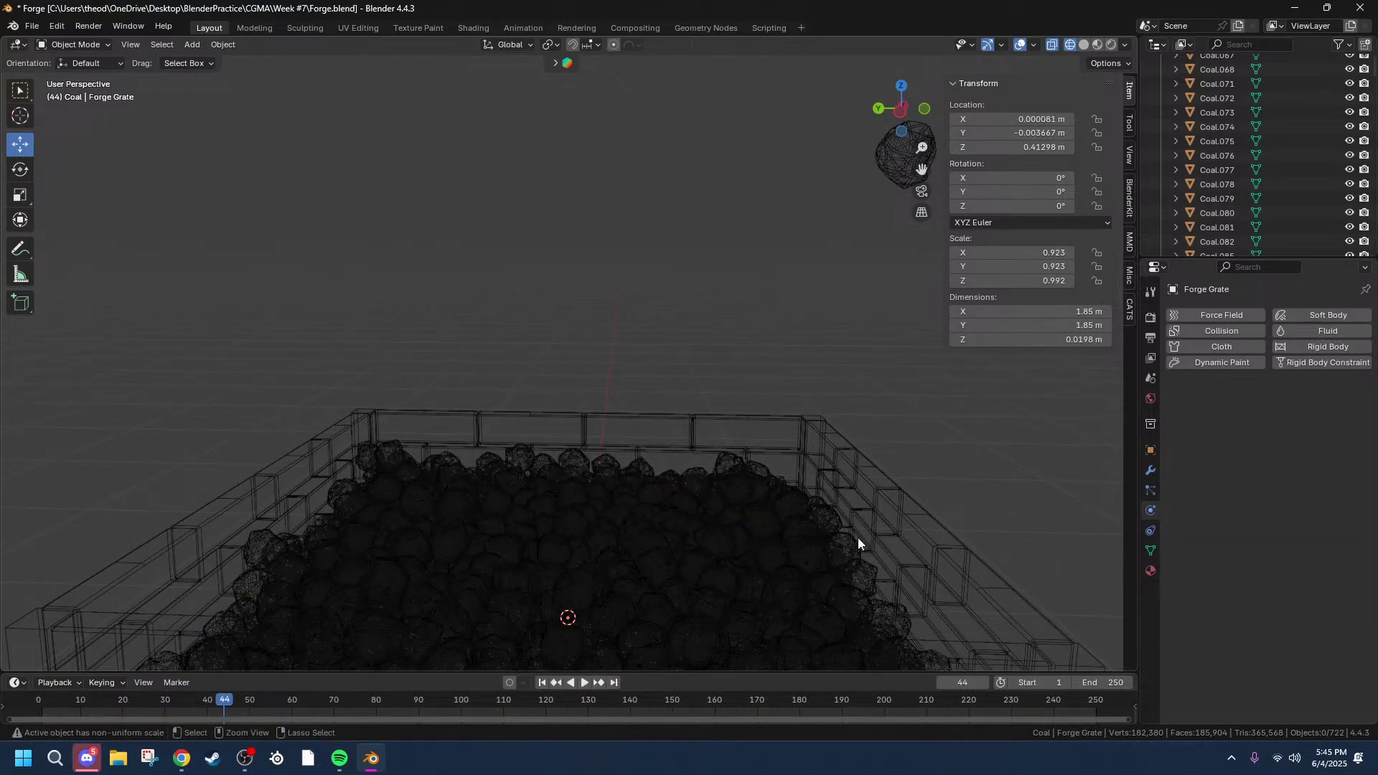
scroll(912, 468, down, 8)
key(a)
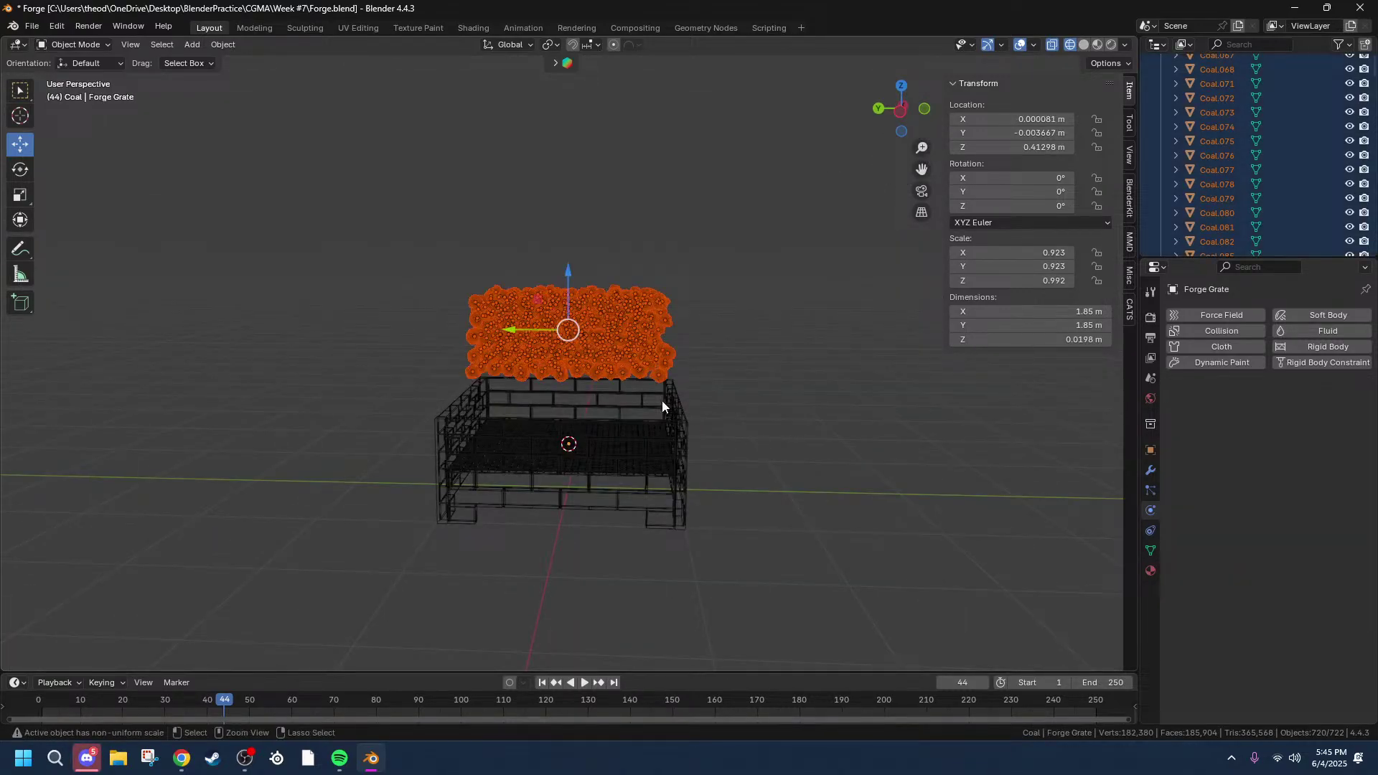
Step: Play the coal simulation twice to watch how the coals fall, returning the timeline to frame 0
scroll(783, 265, up, 5)
key(space)
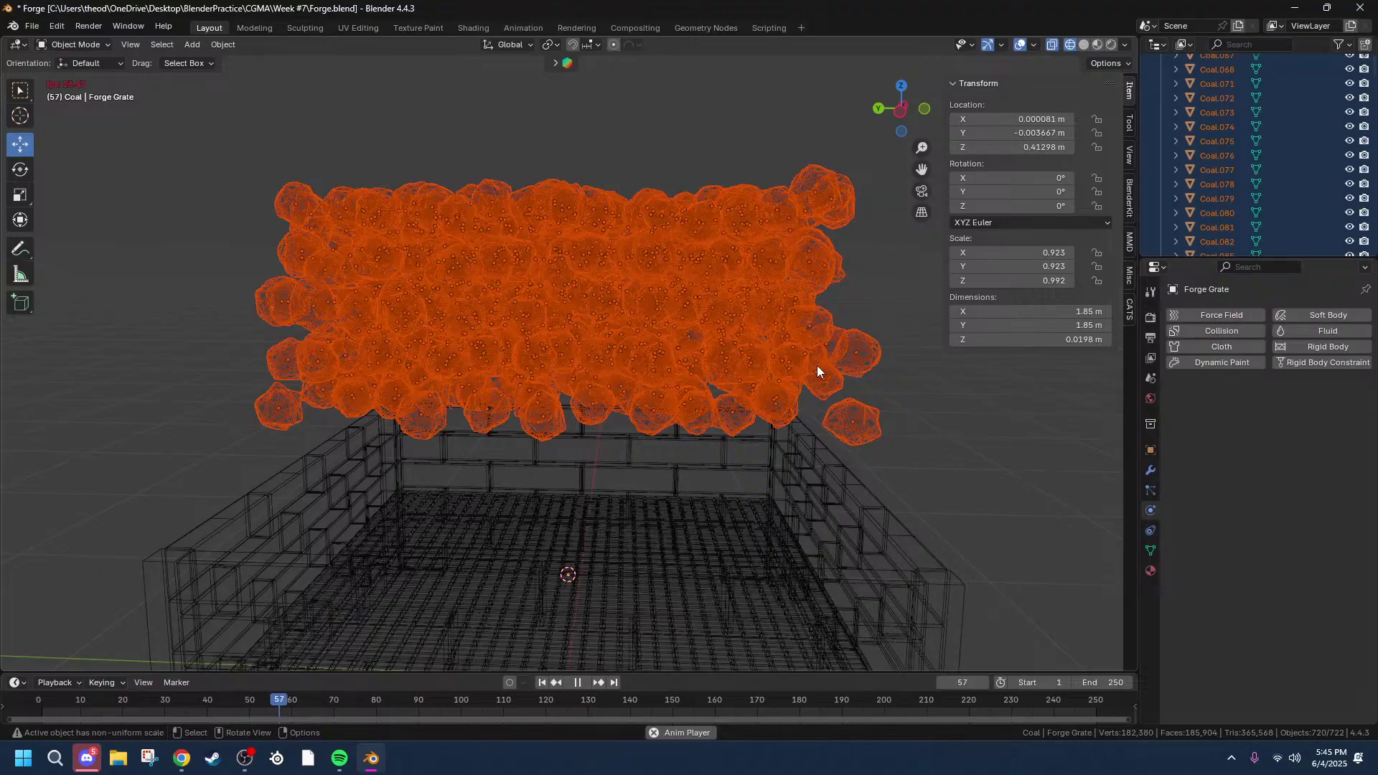
key(space)
drag(373, 707, 42, 702)
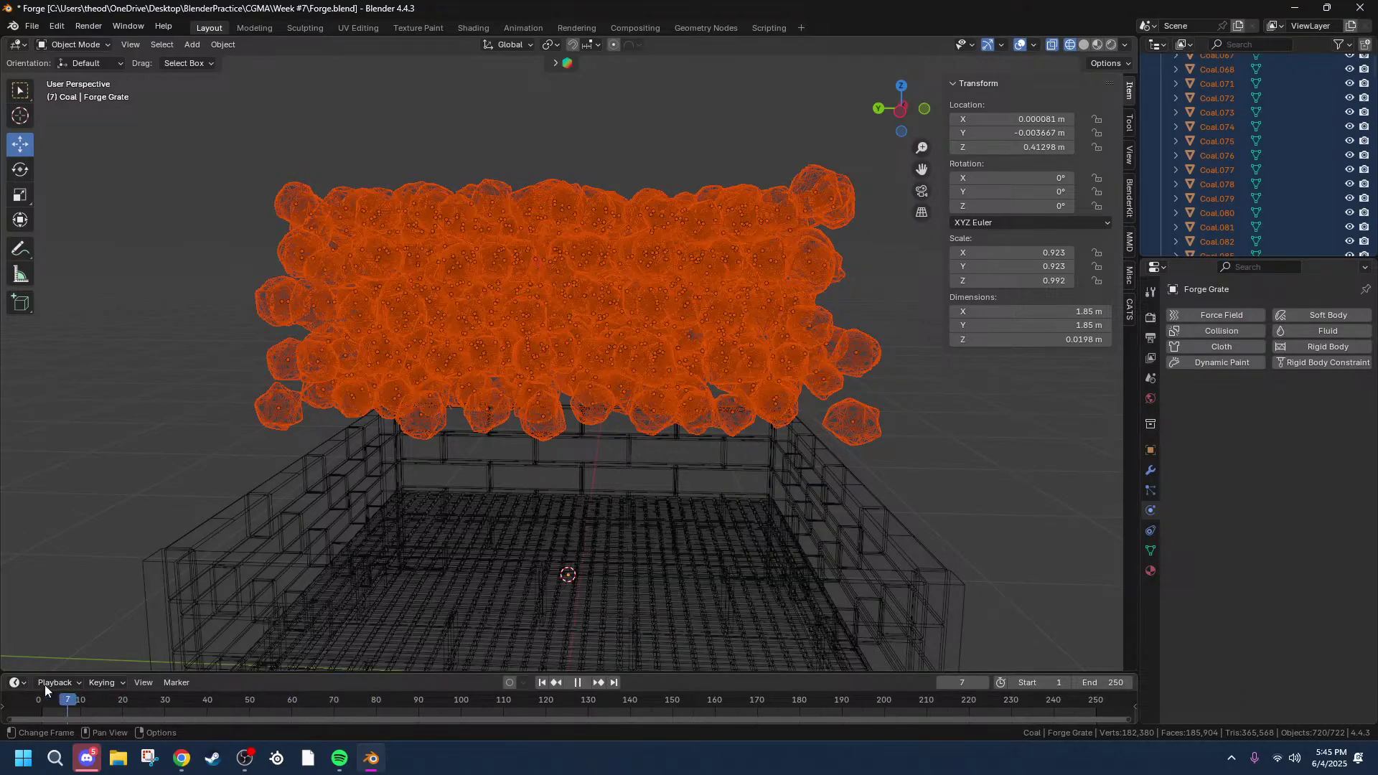
key(space)
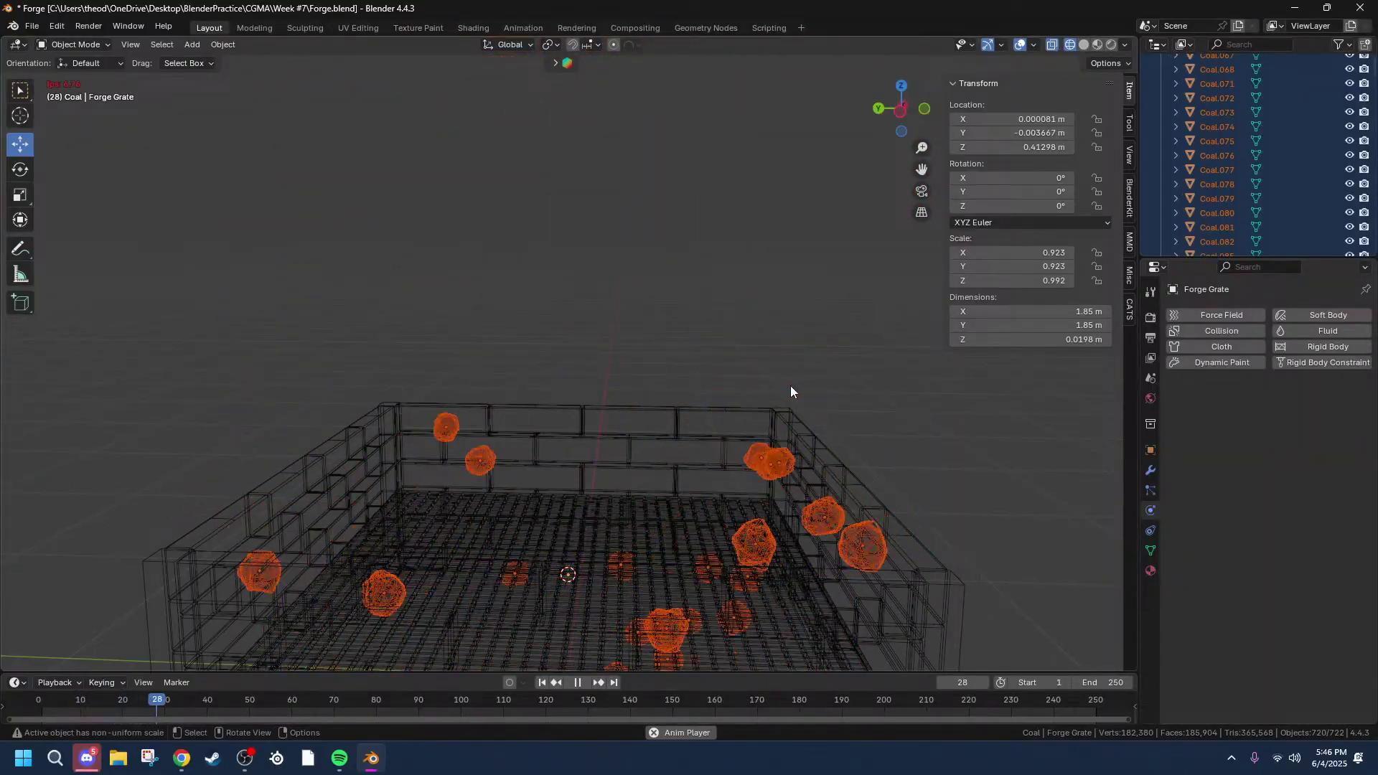
scroll(702, 463, down, 10)
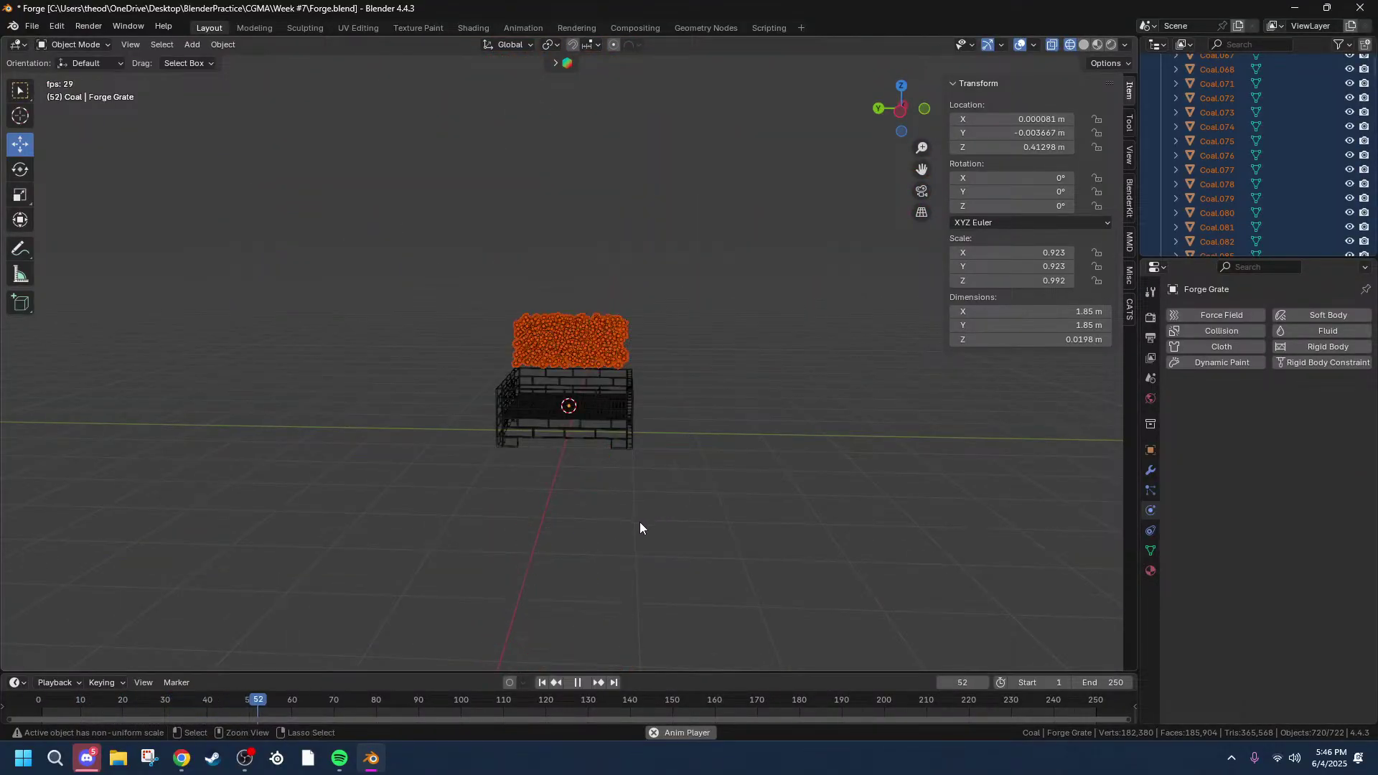
key(space)
drag(337, 701, 38, 700)
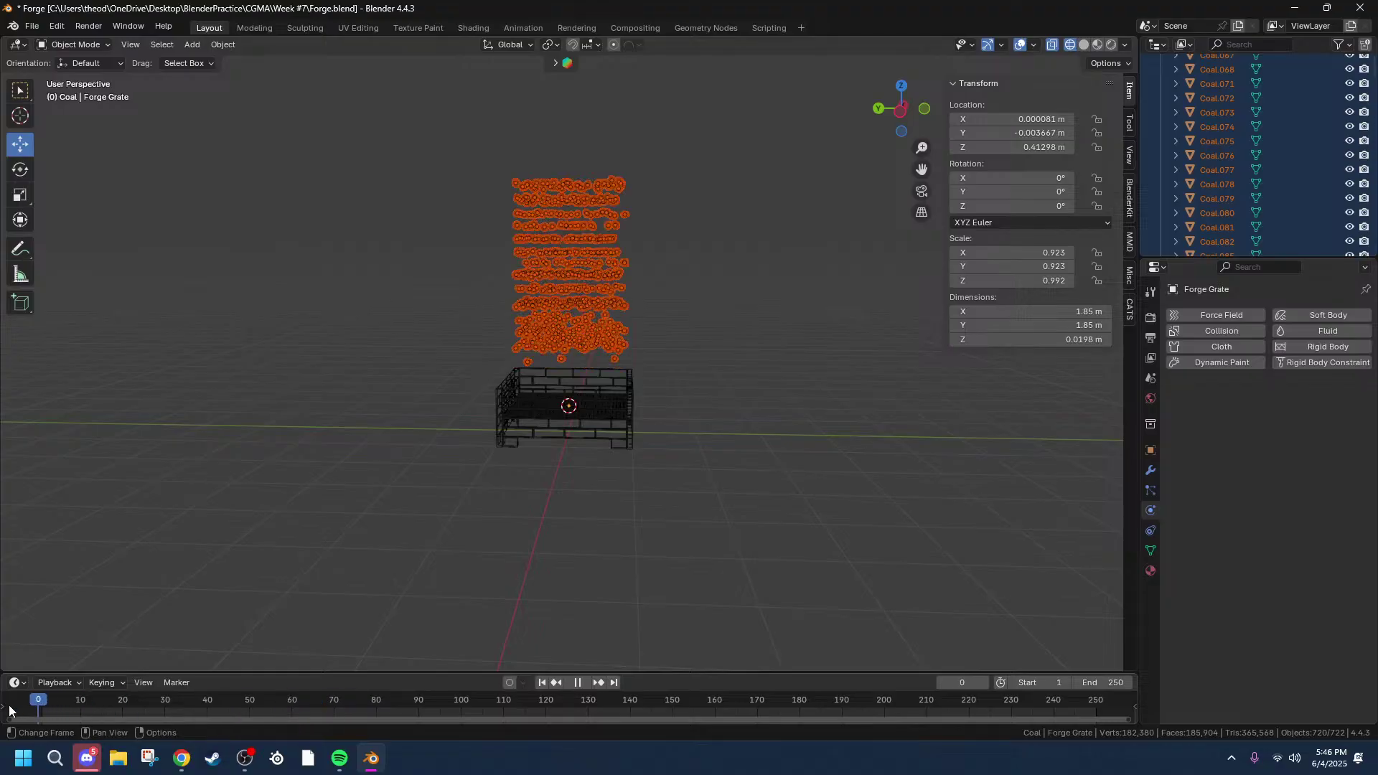
Step: Add a Rigid Body to the Forge Grate and set its type to Passive
scroll(566, 471, up, 7)
click(593, 484)
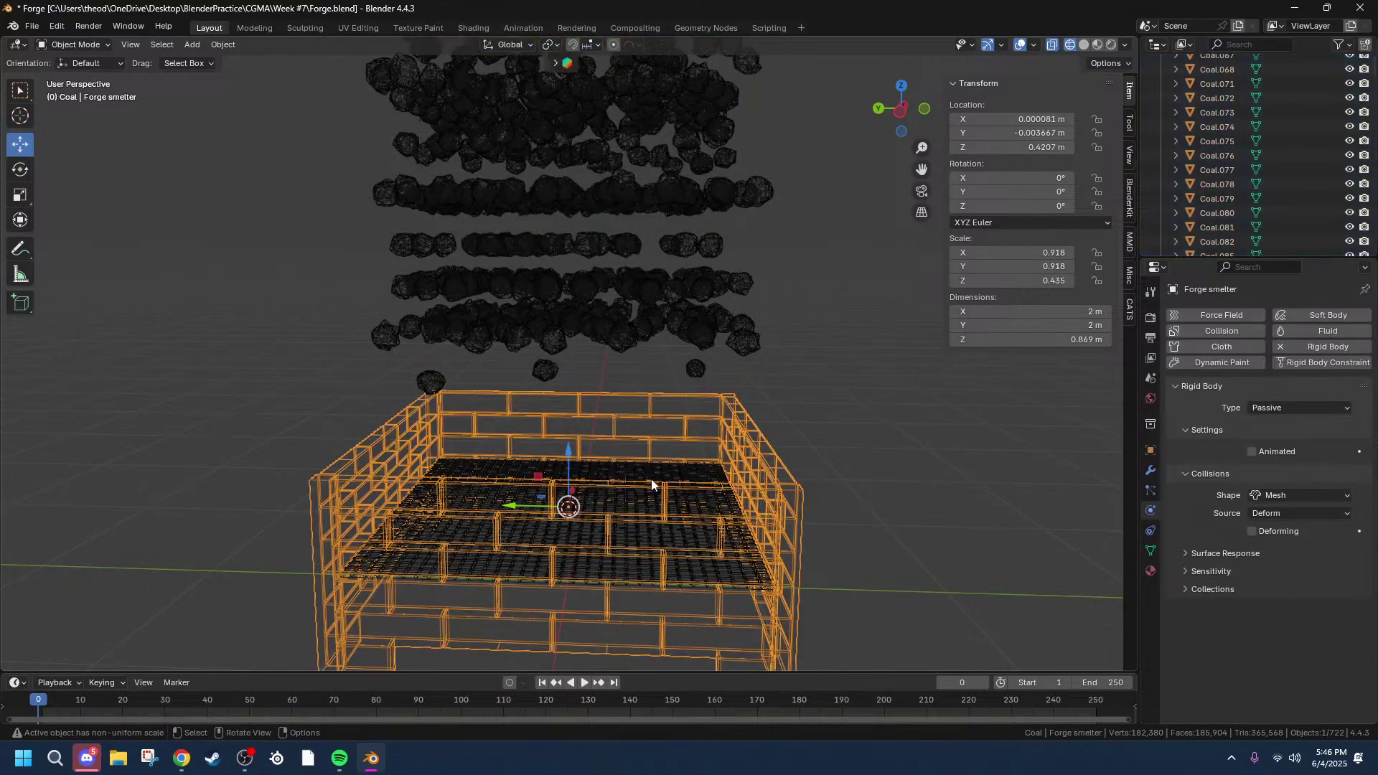
middle_drag(738, 420, 644, 509)
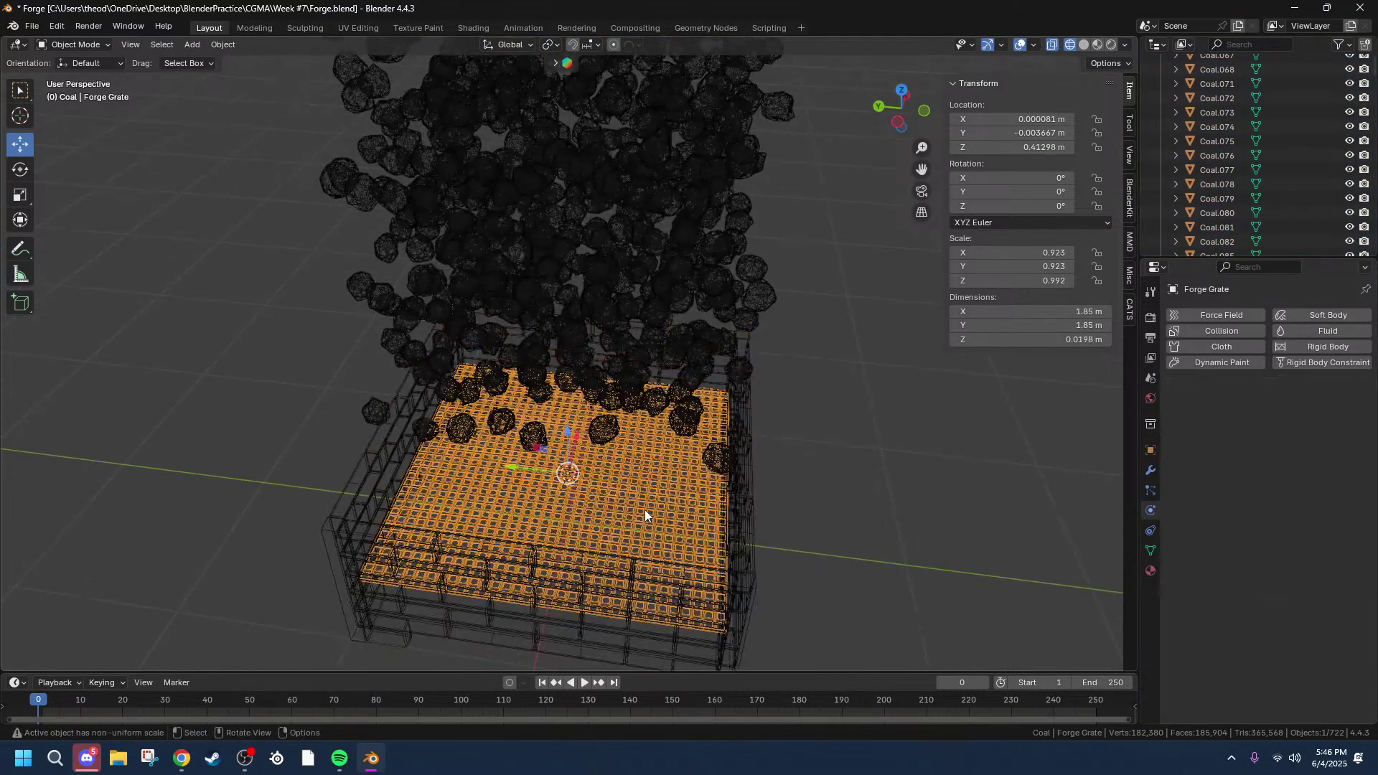
click(1327, 347)
click(1257, 408)
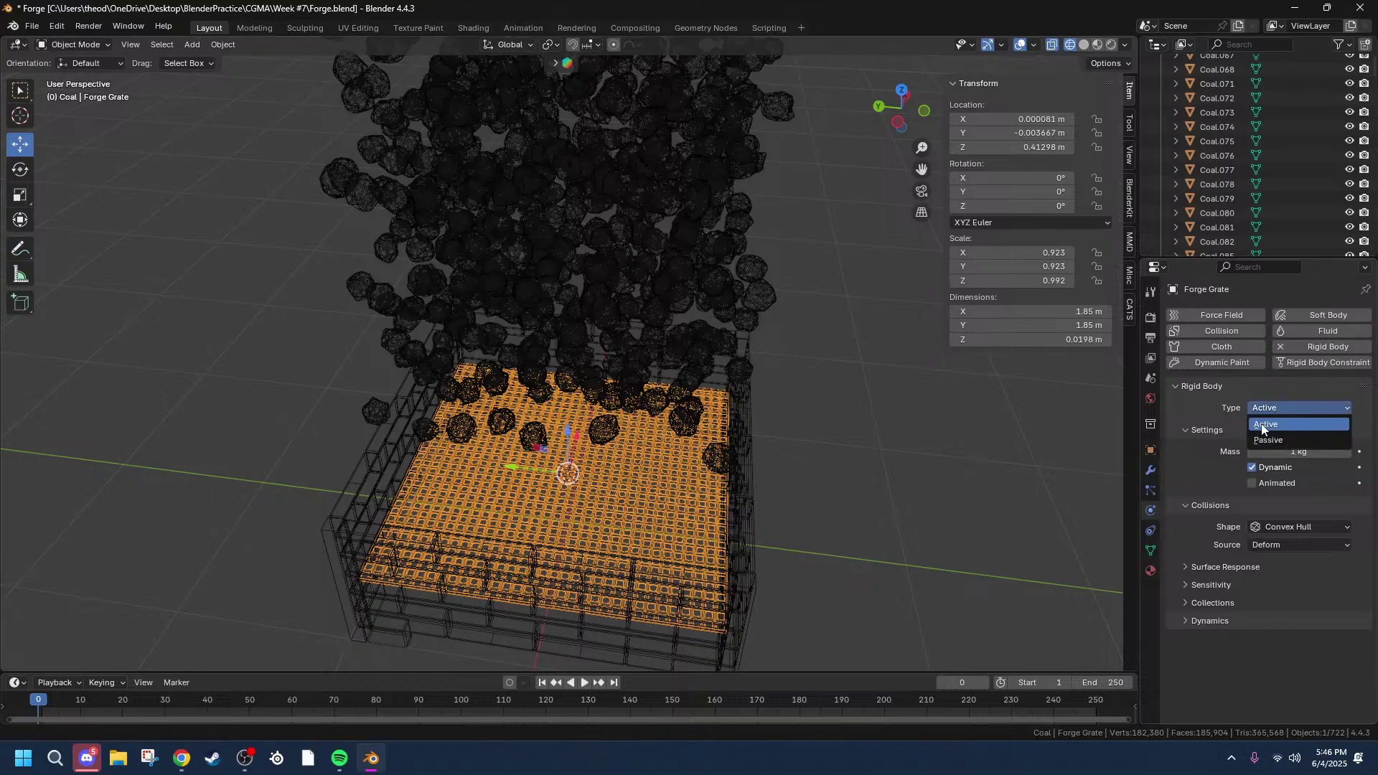
click(1255, 440)
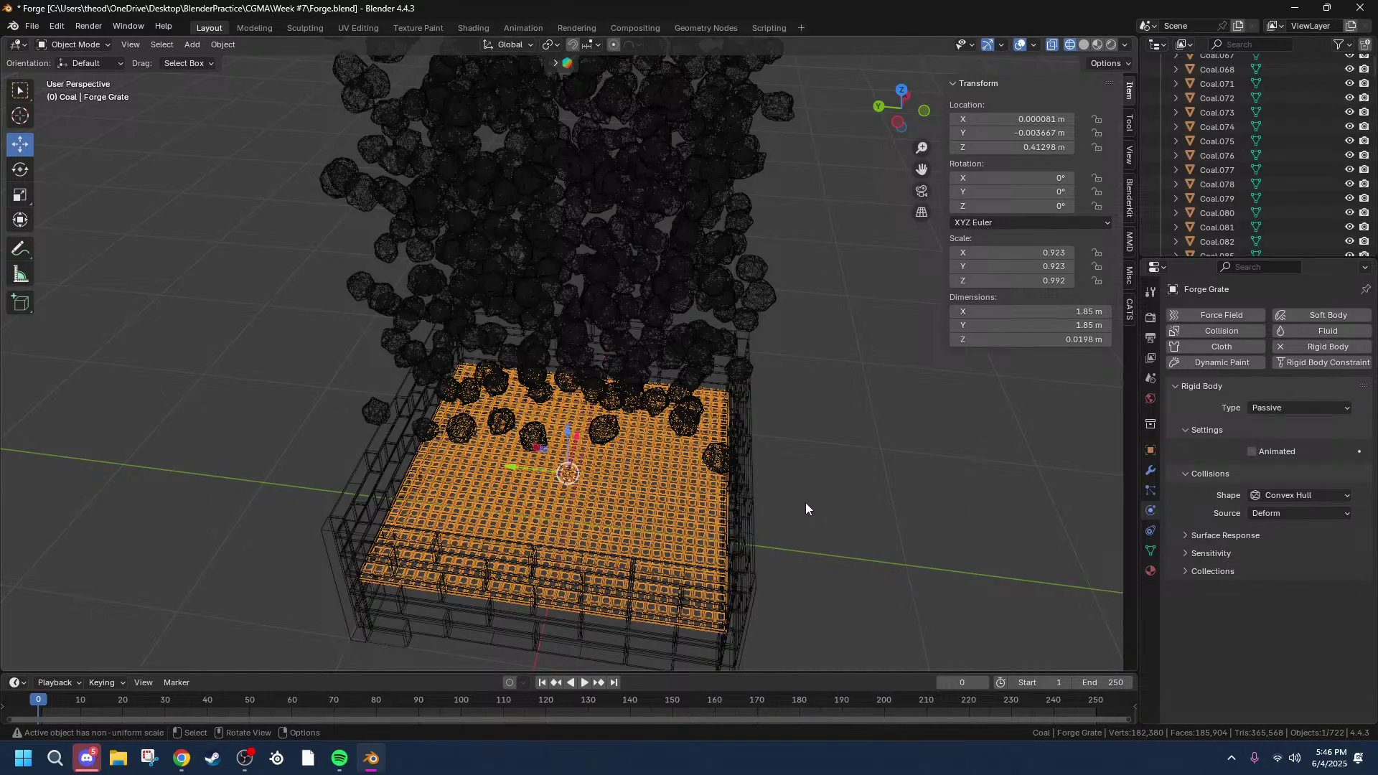
Step: Try Mesh as the Forge Grate's collision shape, and settle on Box
middle_drag(889, 498, 922, 448)
click(1304, 497)
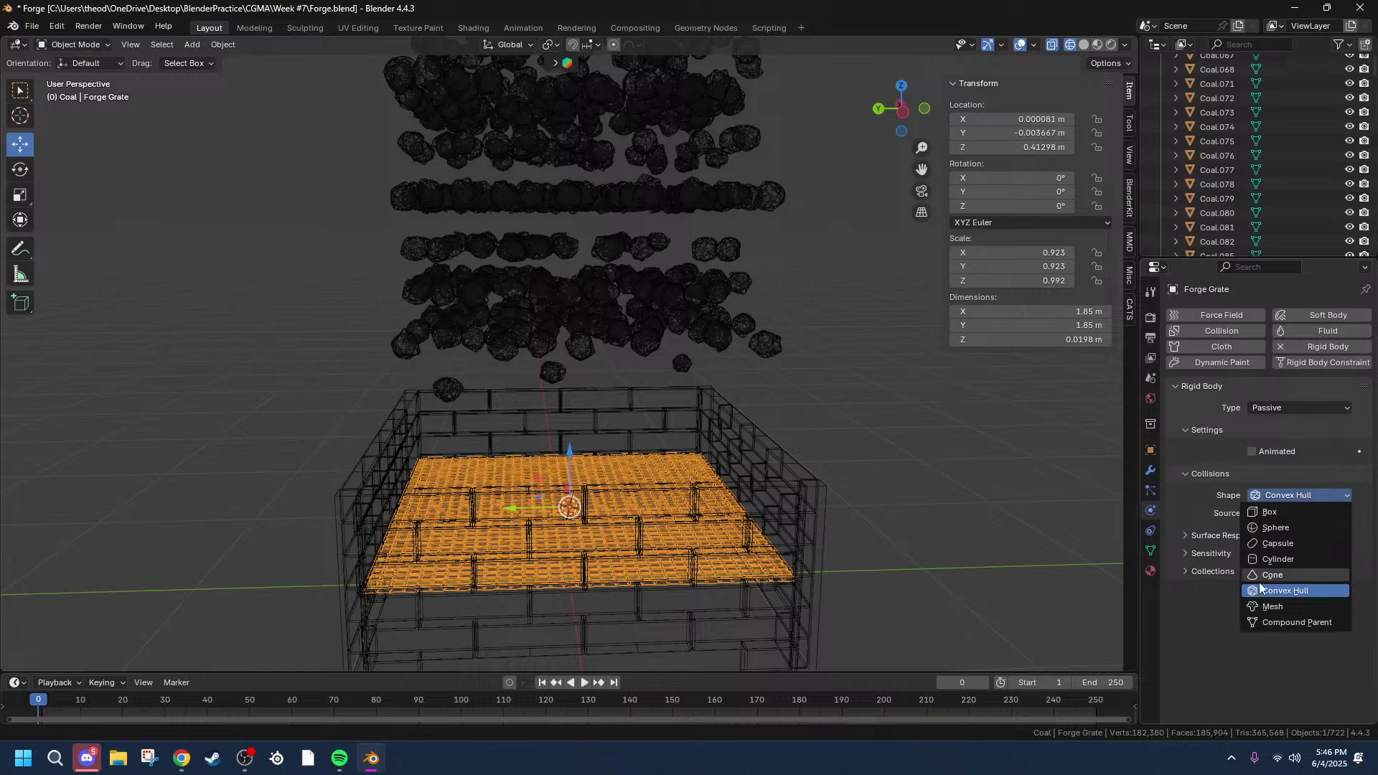
click(1268, 607)
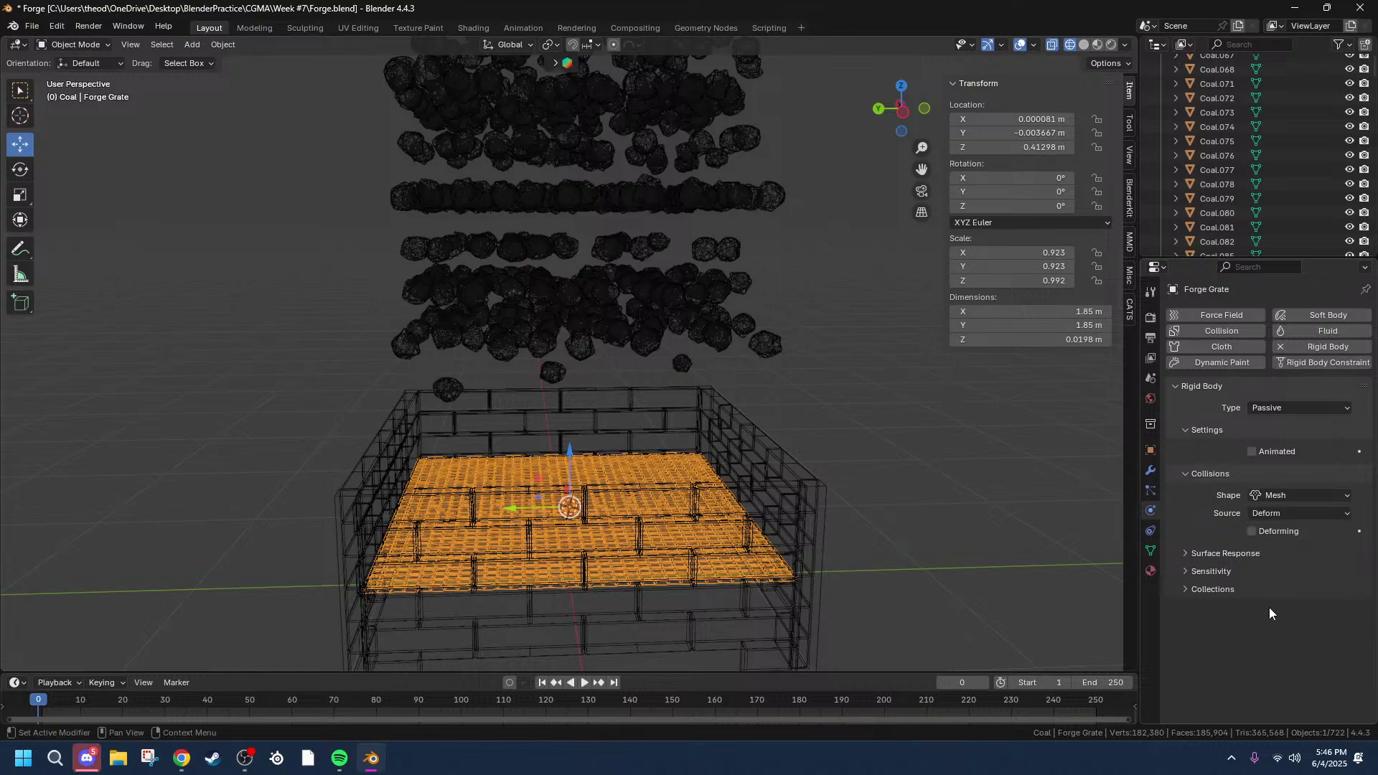
click(1297, 497)
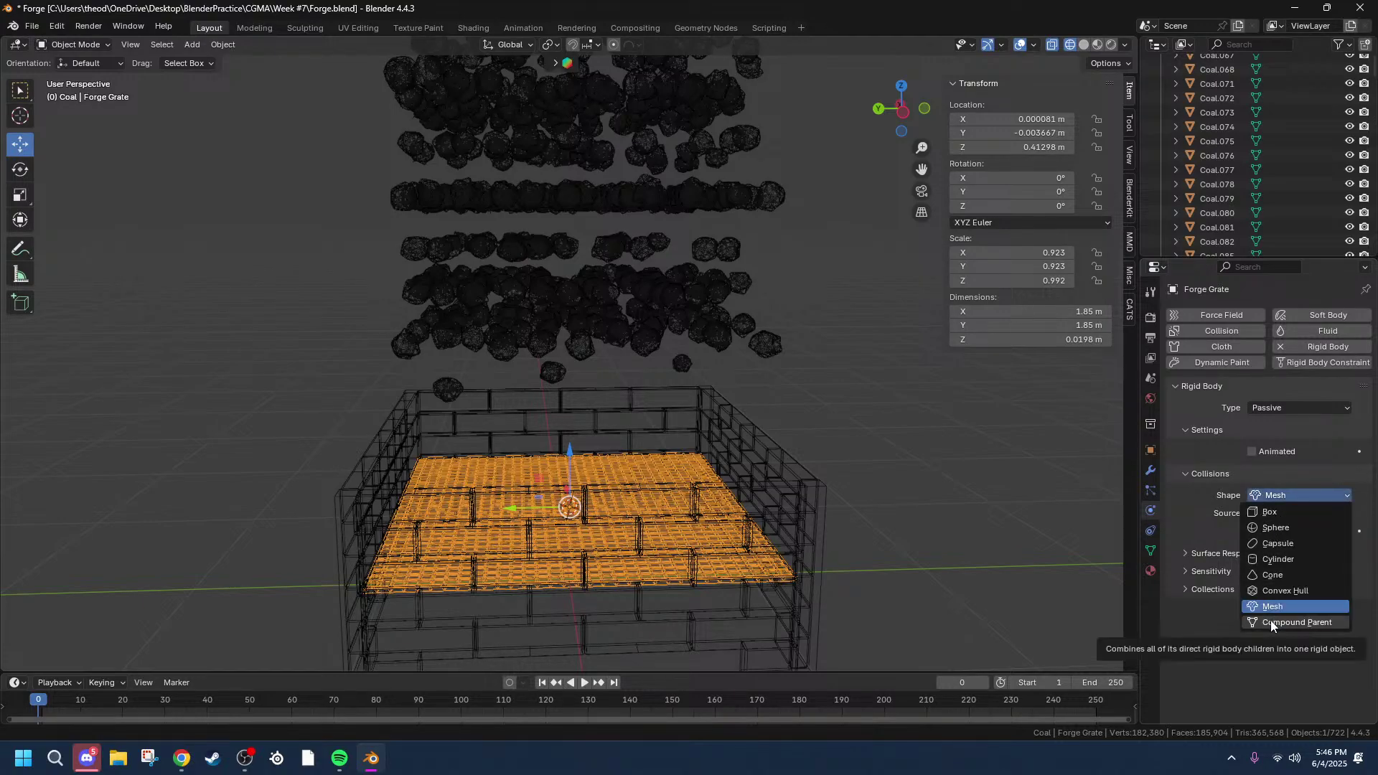
click(1285, 514)
Step: Run the simulation in short stretches until the coals settle on the grate, stopping at frame 56
key(space)
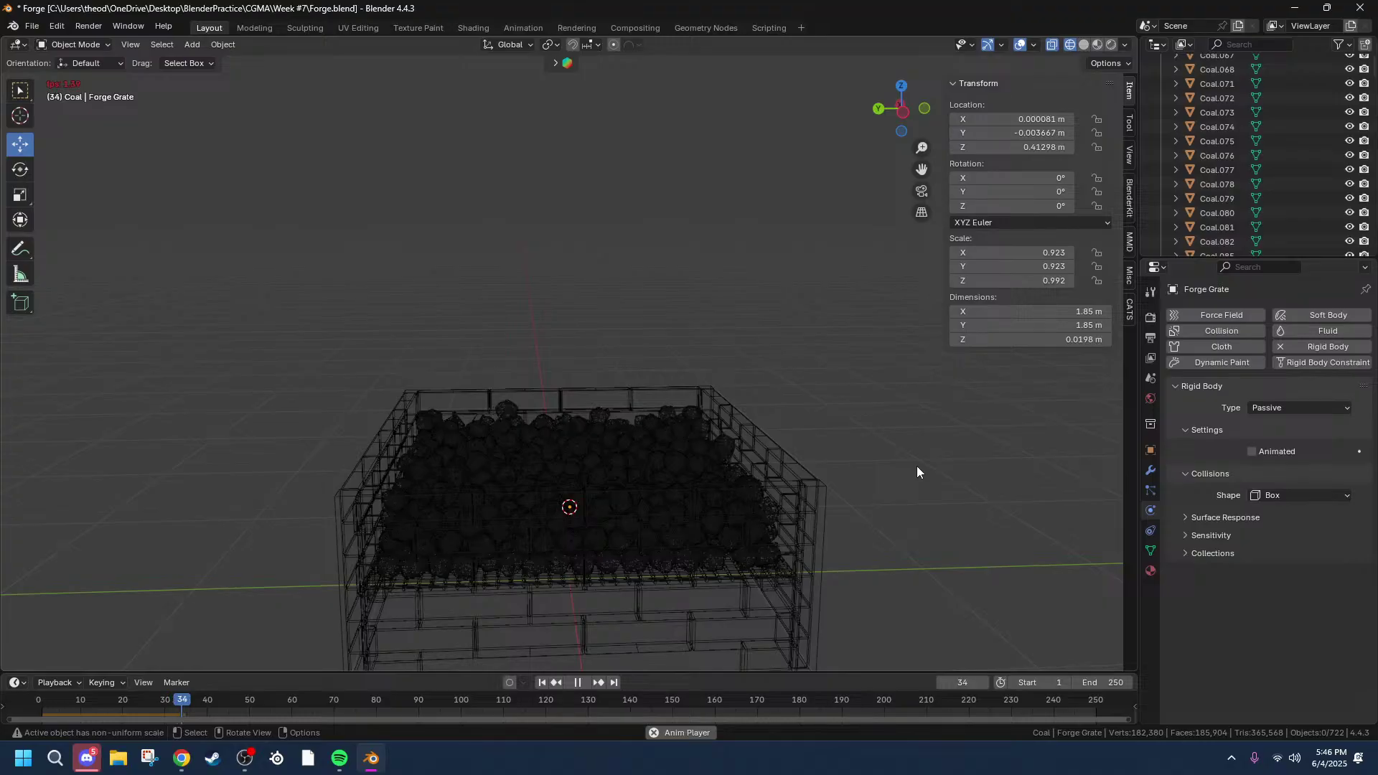
key(space)
click(294, 702)
key(space)
click(189, 708)
drag(195, 707, 205, 707)
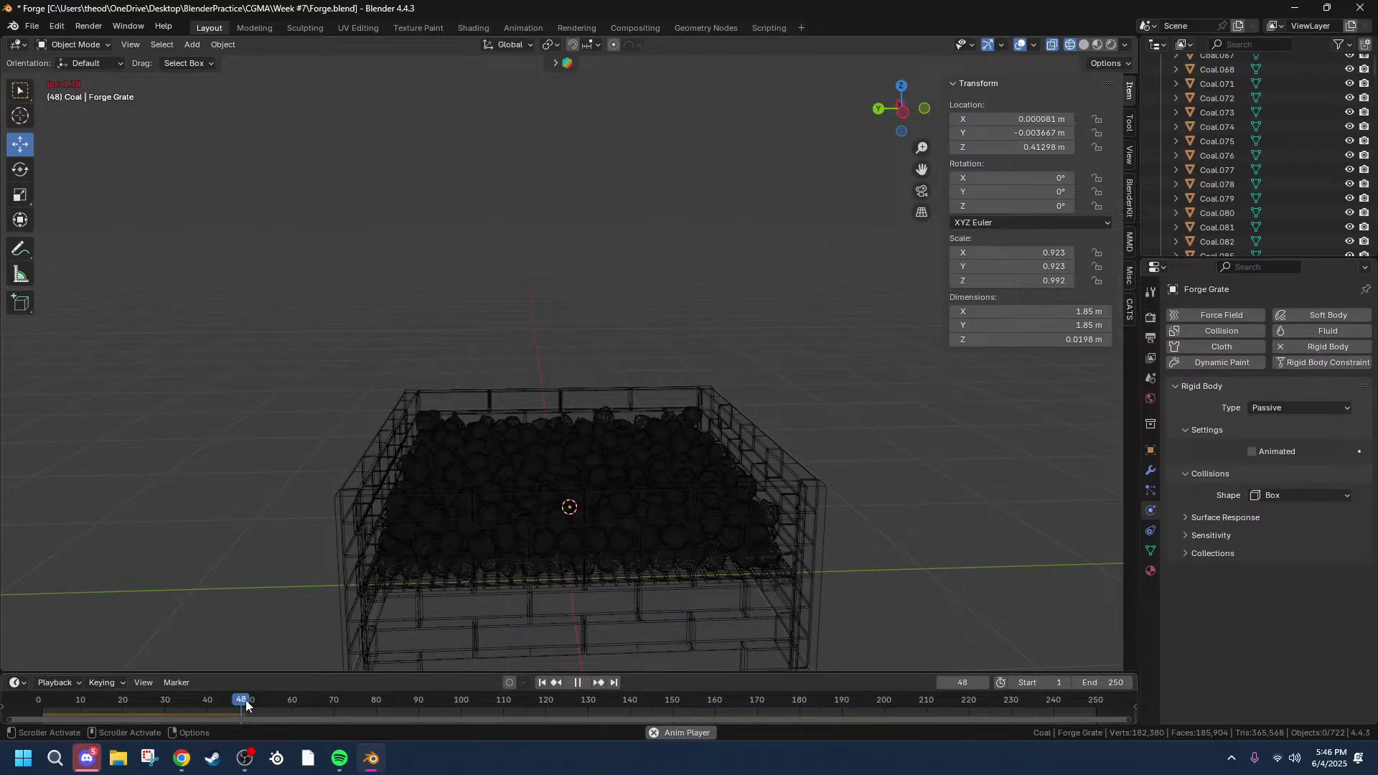
key(space)
mouse_move(246, 701)
mouse_down()
mouse_move(166, 702)
mouse_move(253, 709)
mouse_up()
key(space)
key(space)
mouse_move(267, 698)
mouse_down()
mouse_move(54, 722)
mouse_move(277, 719)
mouse_up()
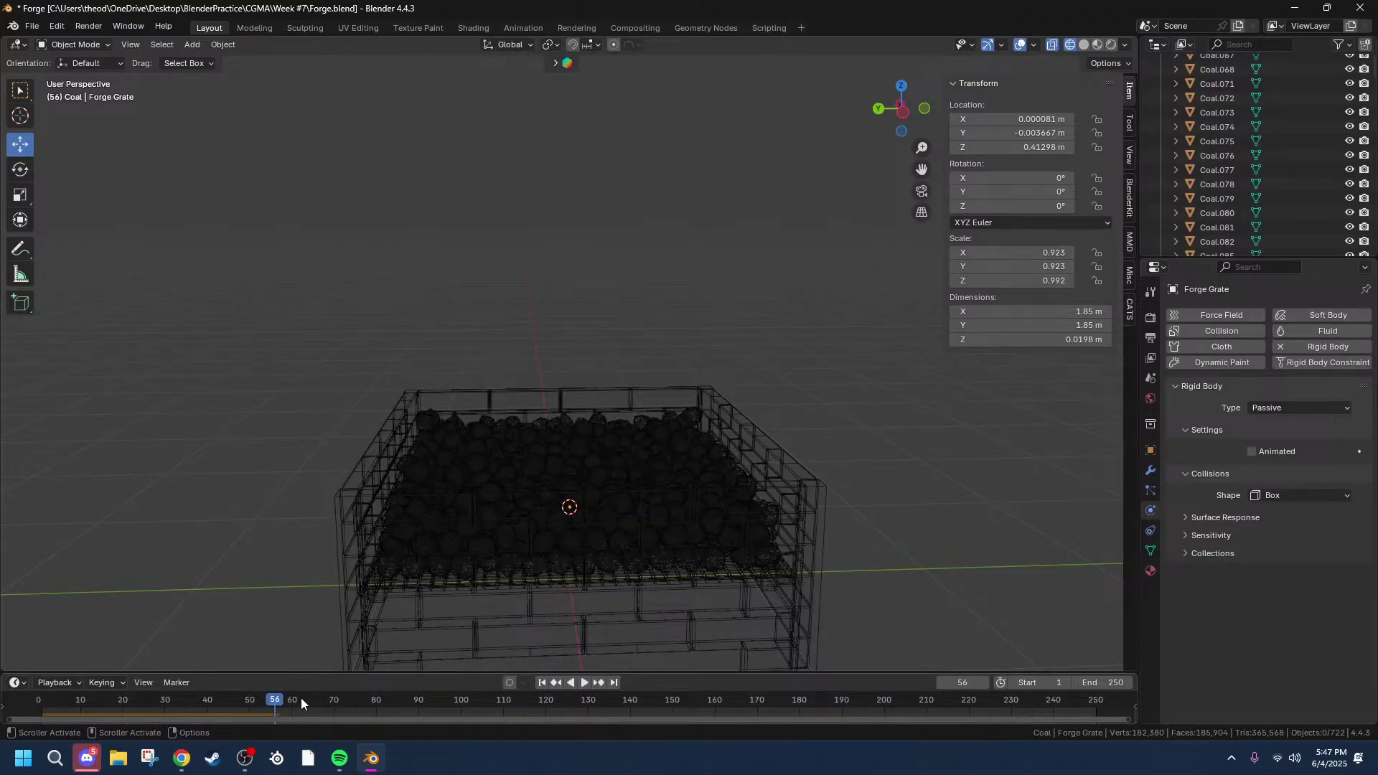
Step: Set the timeline's start frame to 56
click(523, 683)
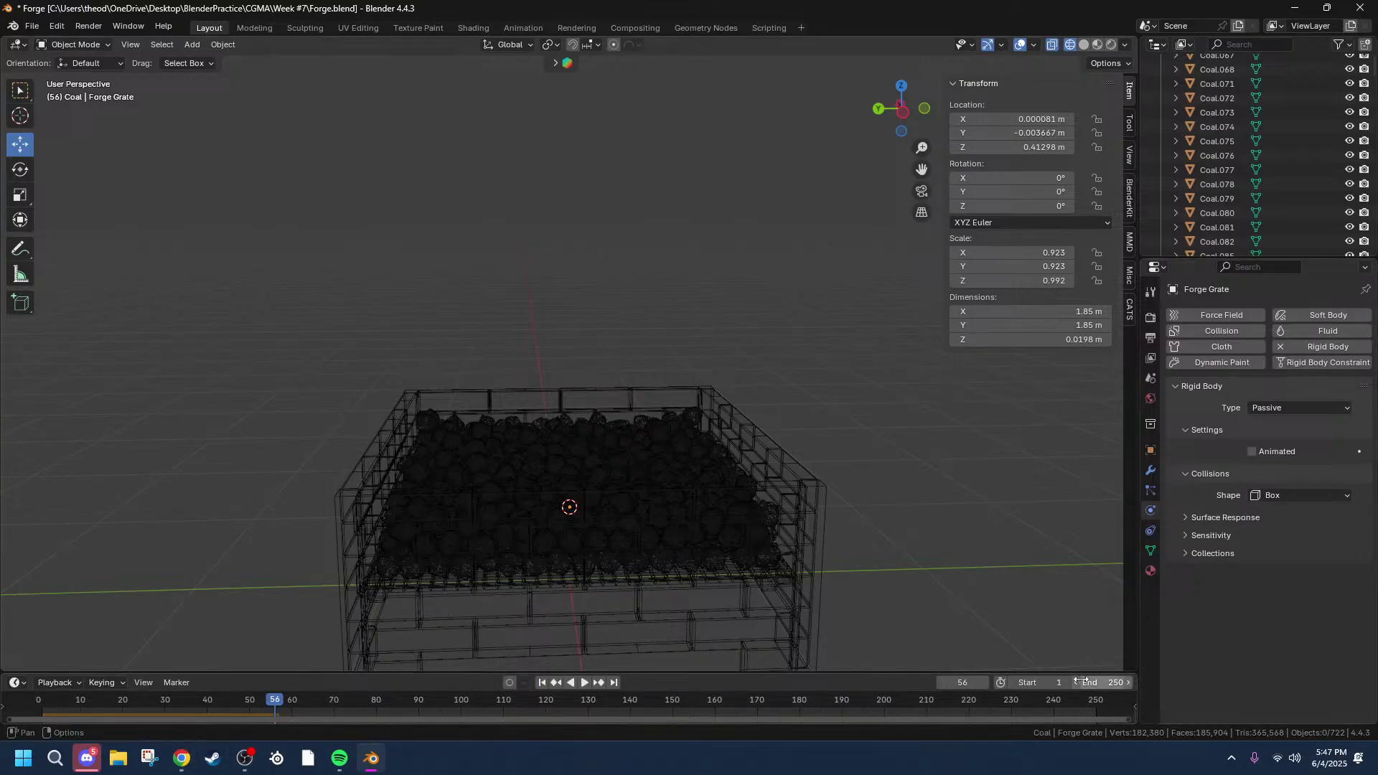
click(956, 681)
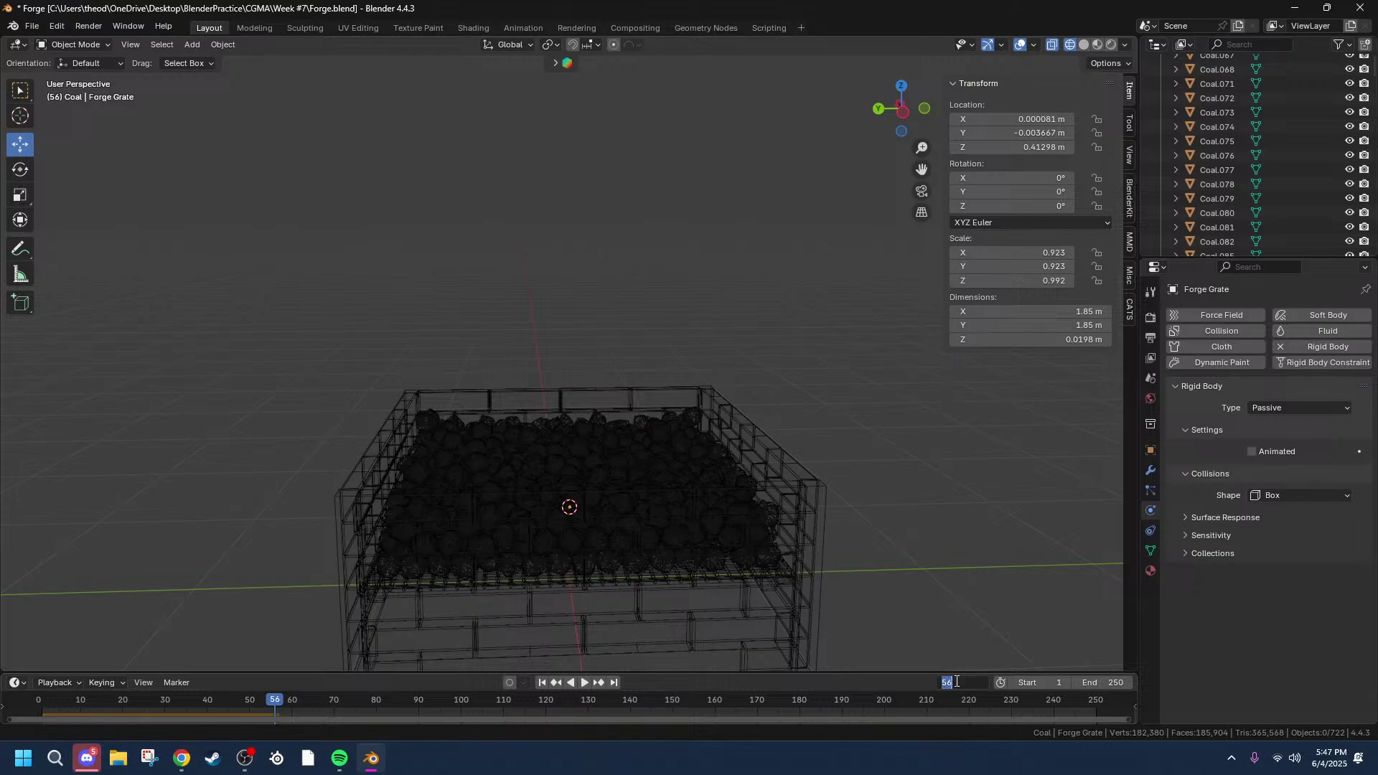
click(1044, 682)
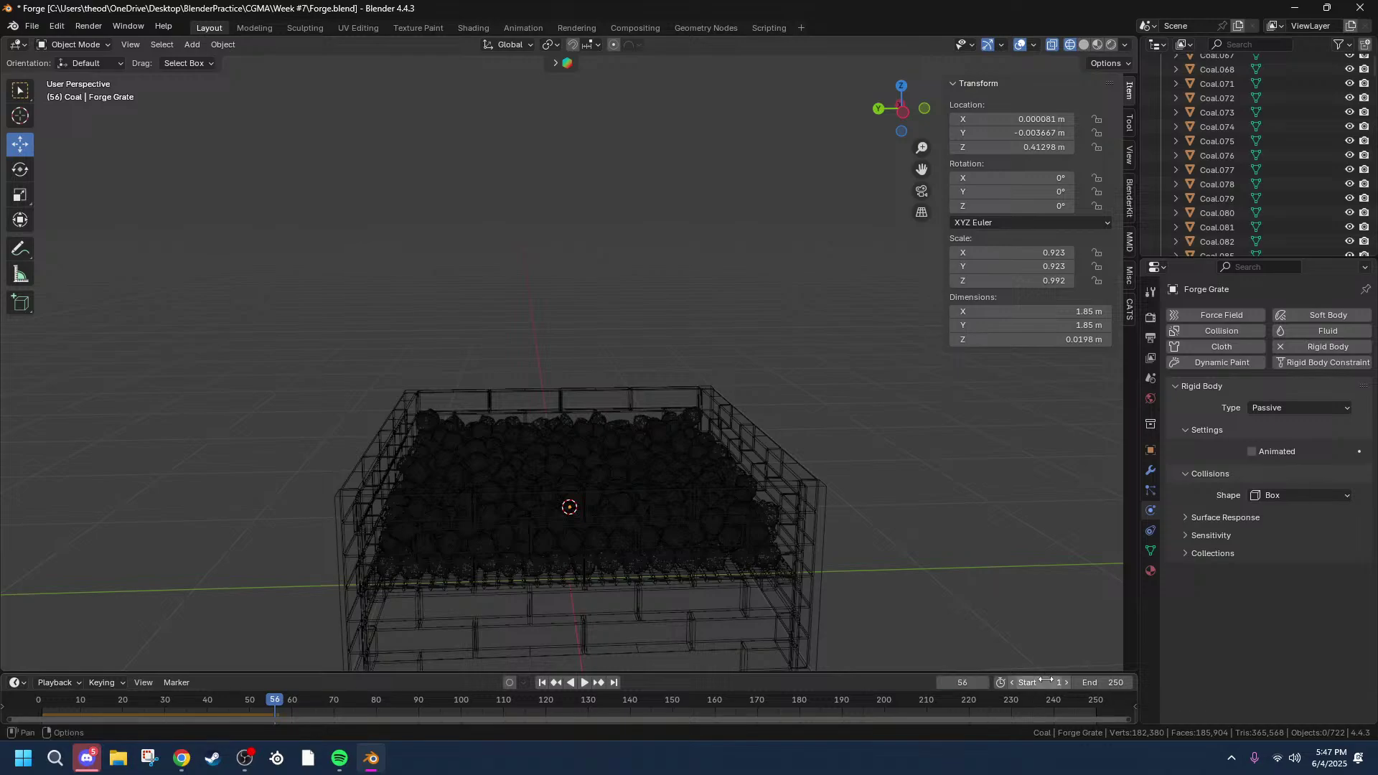
text(56)
key(Return)
Step: Inspect the settled coals from several angles and switch the viewport from wireframe to solid shading
middle_drag(858, 524, 757, 596)
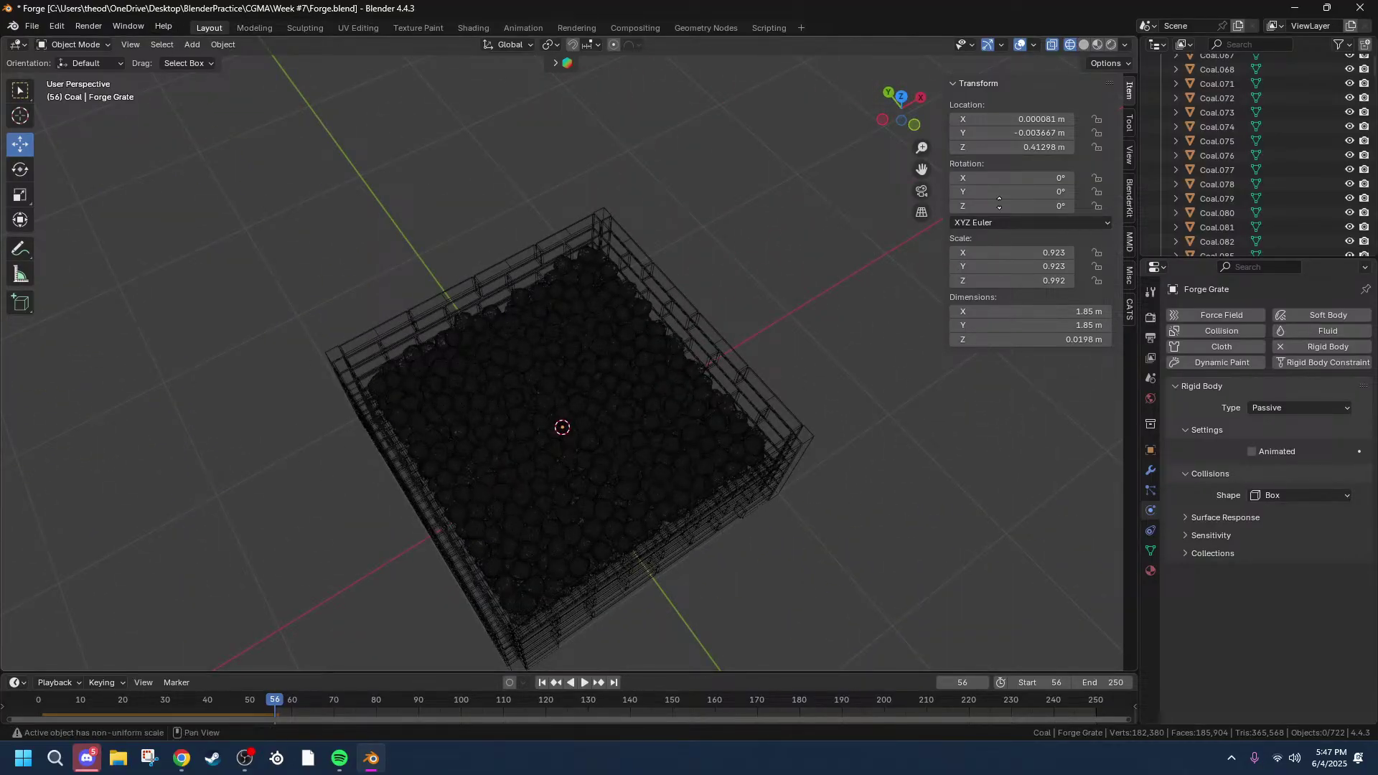
middle_drag(742, 351, 816, 306)
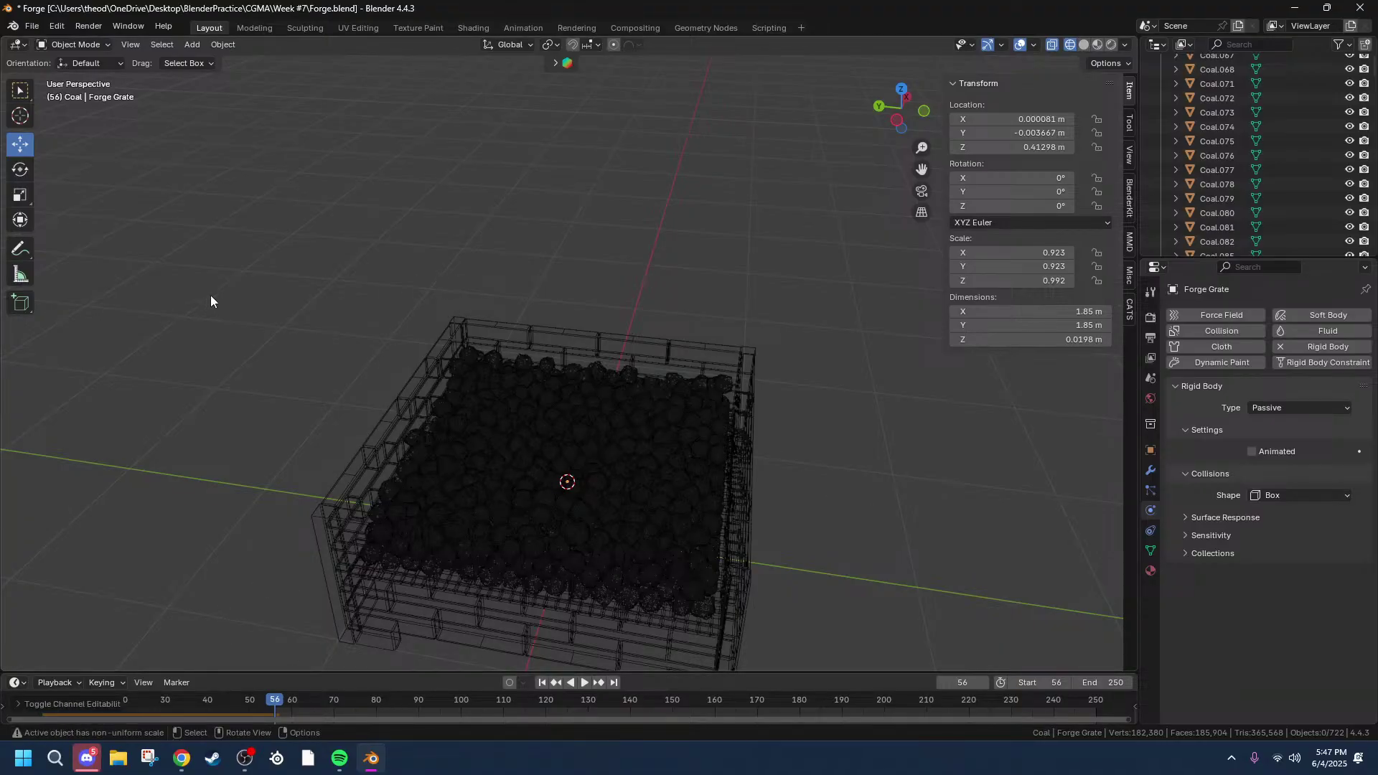
click(34, 26)
key(shift+z)
mouse_move(607, 307)
middle_down()
mouse_move(741, 312)
mouse_move(559, 493)
middle_up()
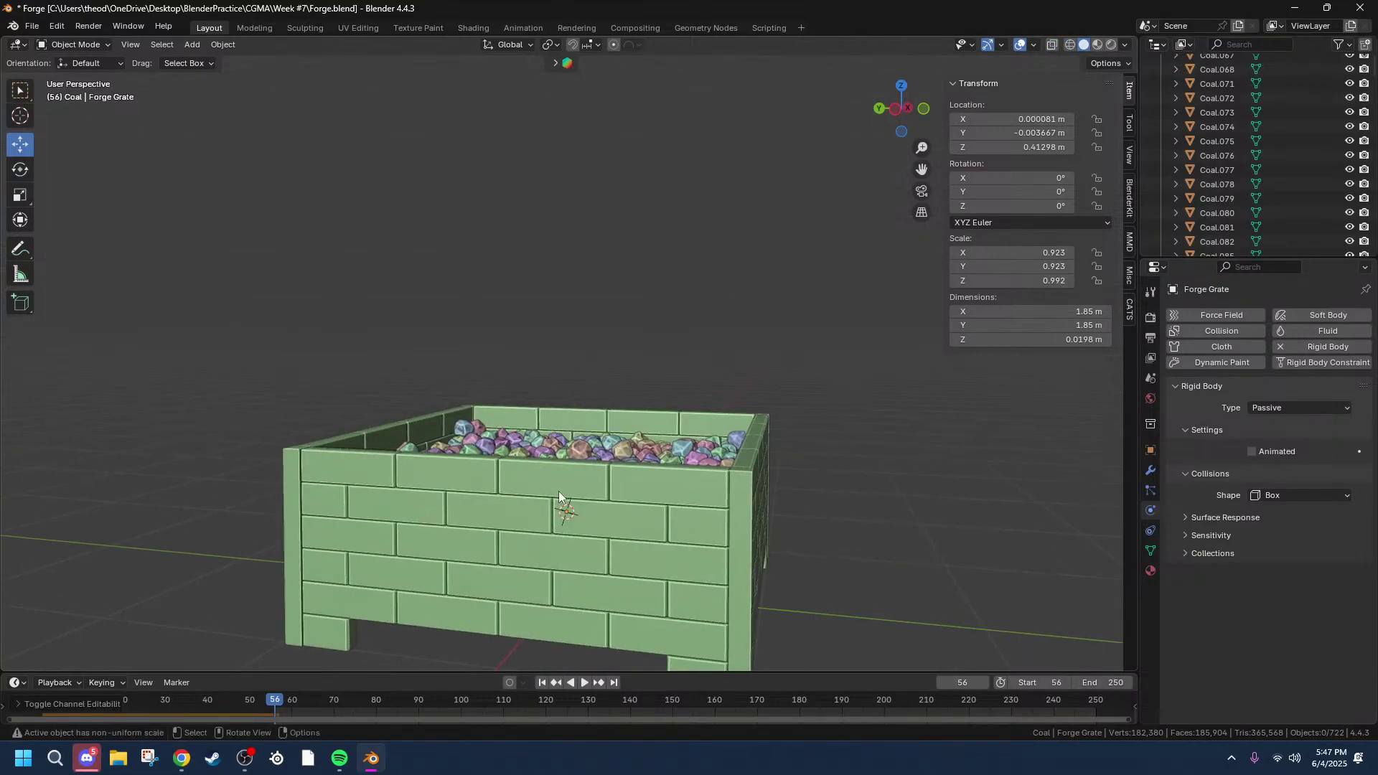
Step: Try lifting two single coals out of the pile along the Z axis
click(560, 446)
key(g)
key(z)
right_click(584, 177)
middle_drag(726, 258, 768, 382)
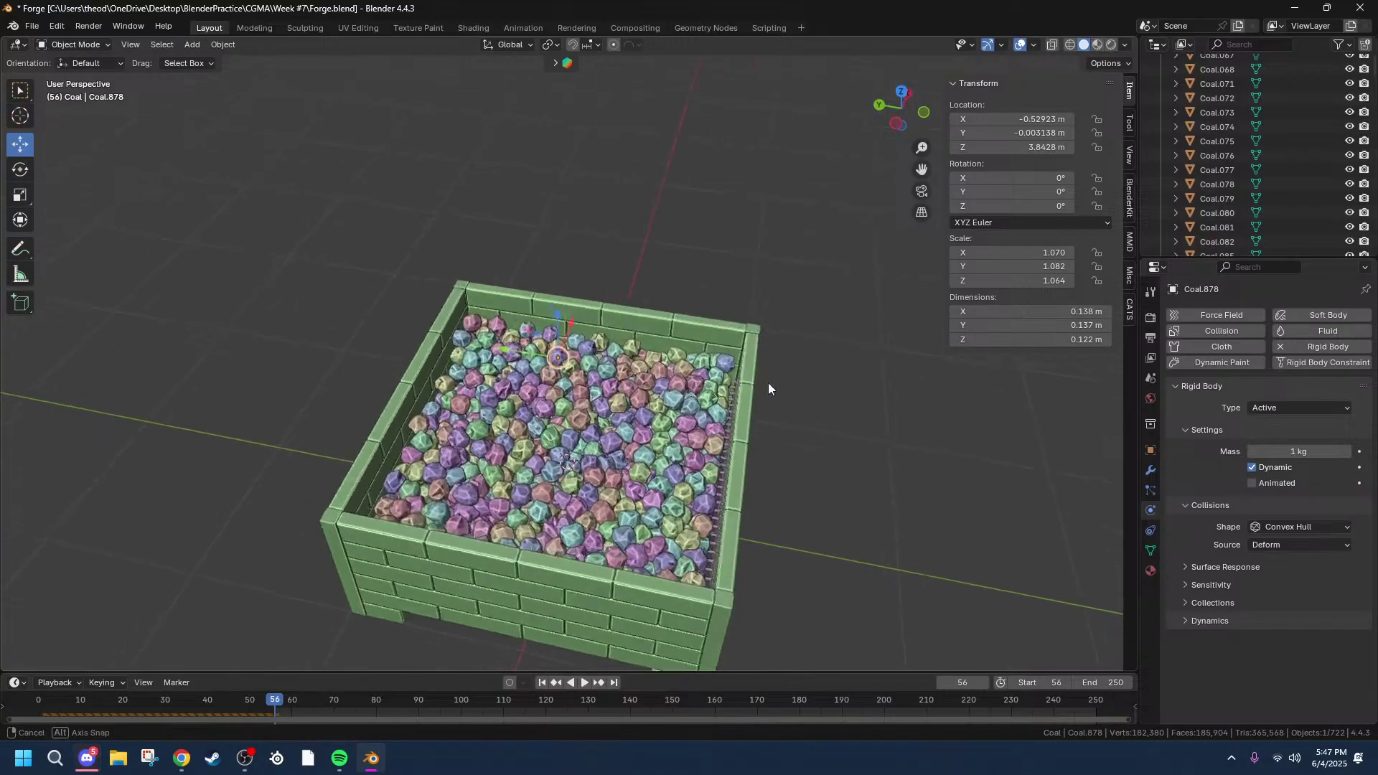
click(582, 422)
key(g)
key(z)
click(591, 178)
middle_drag(668, 293, 700, 346)
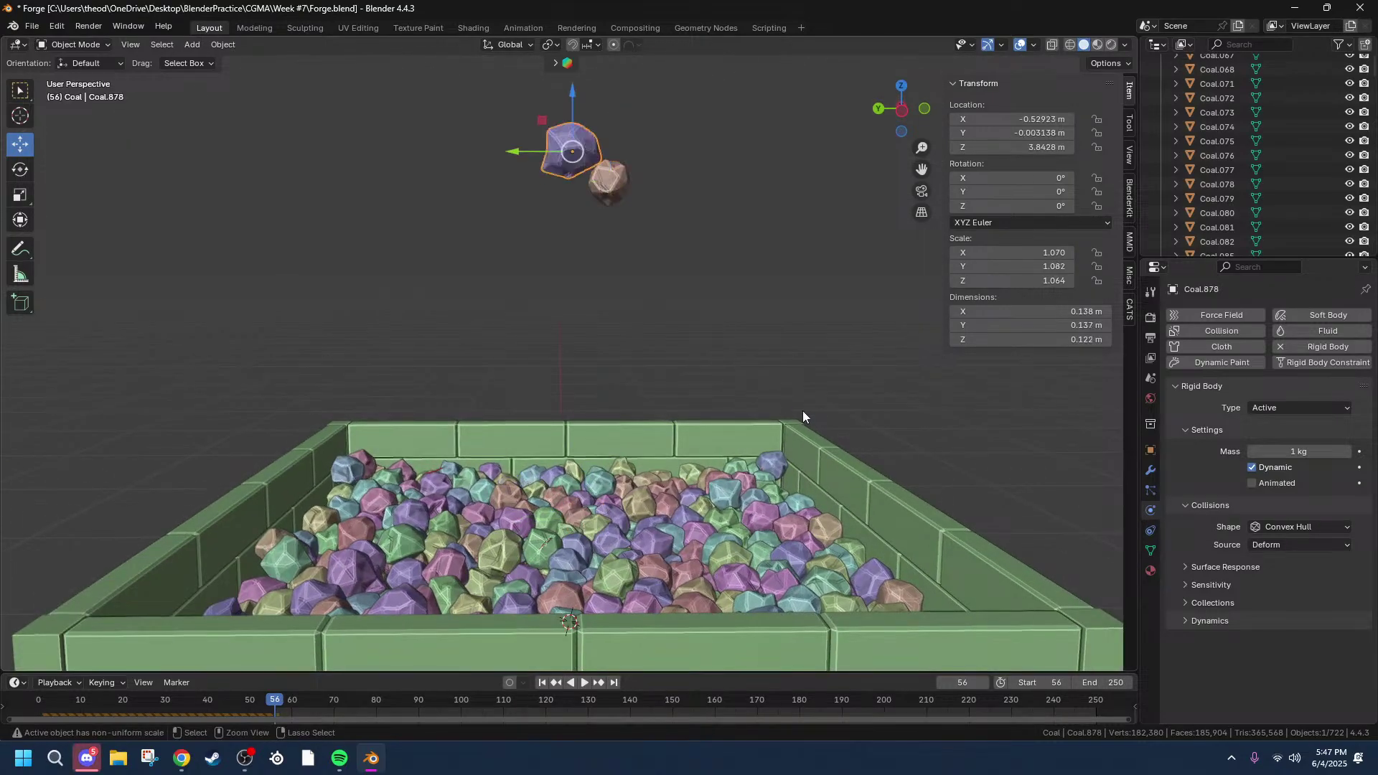
Step: Undo the latest selection changes and coal moves
click(876, 429)
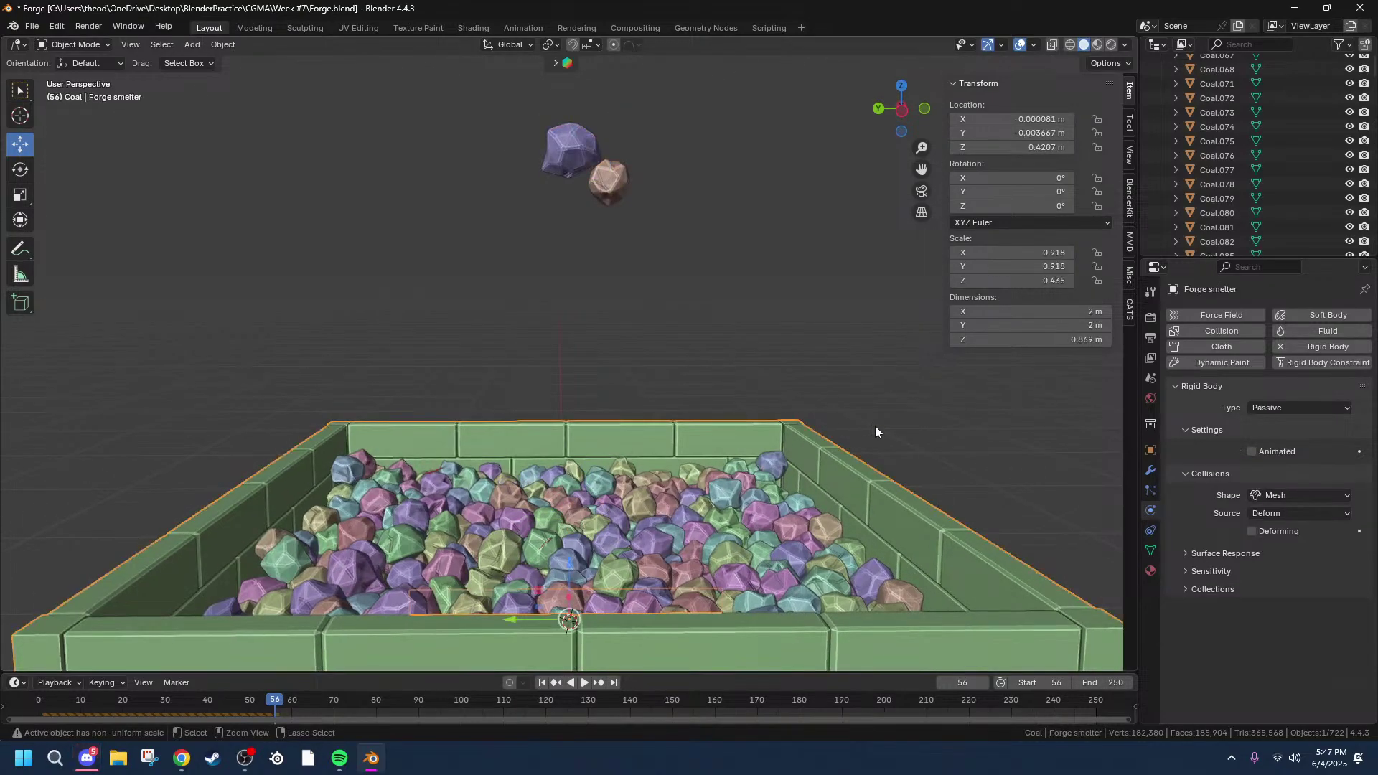
click(634, 239)
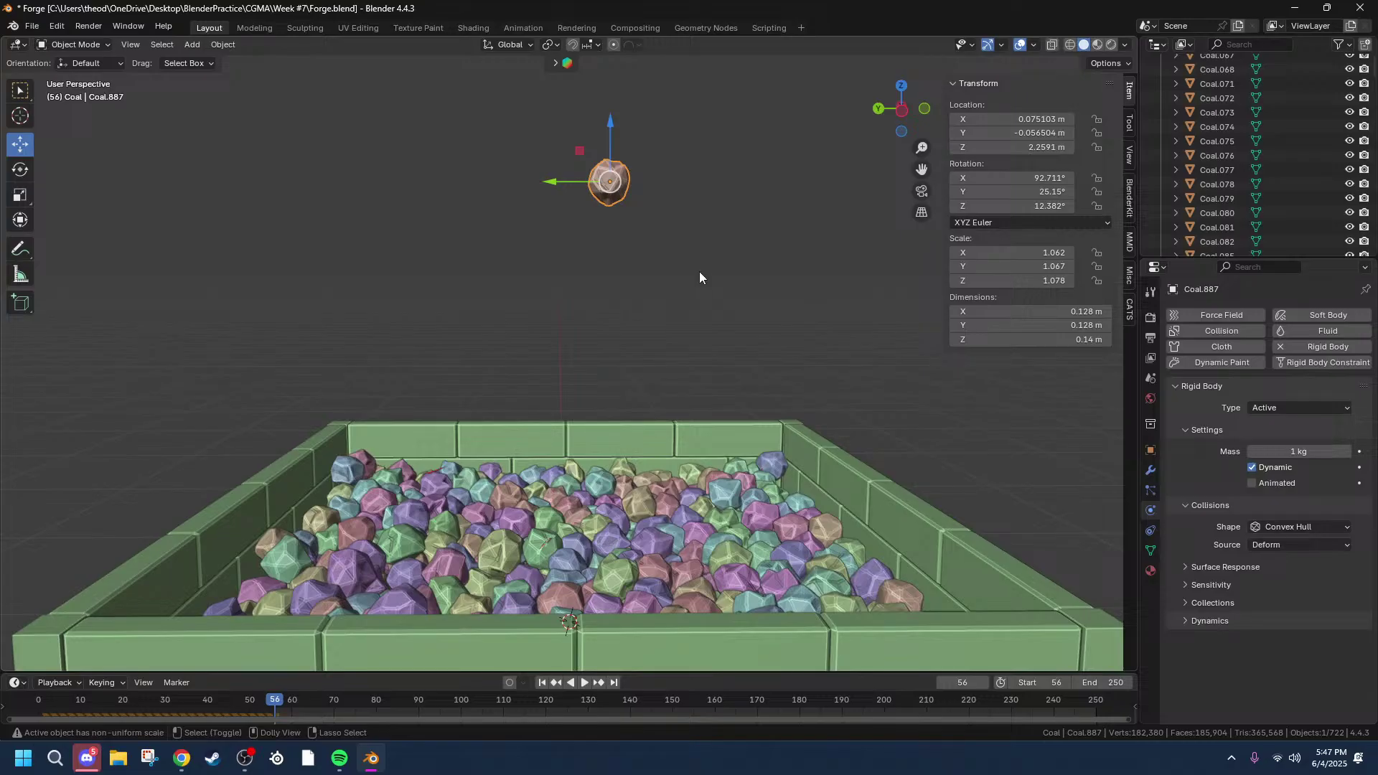
key(ctrl+z)
key(ctrl+z)
key(ctrl+z)
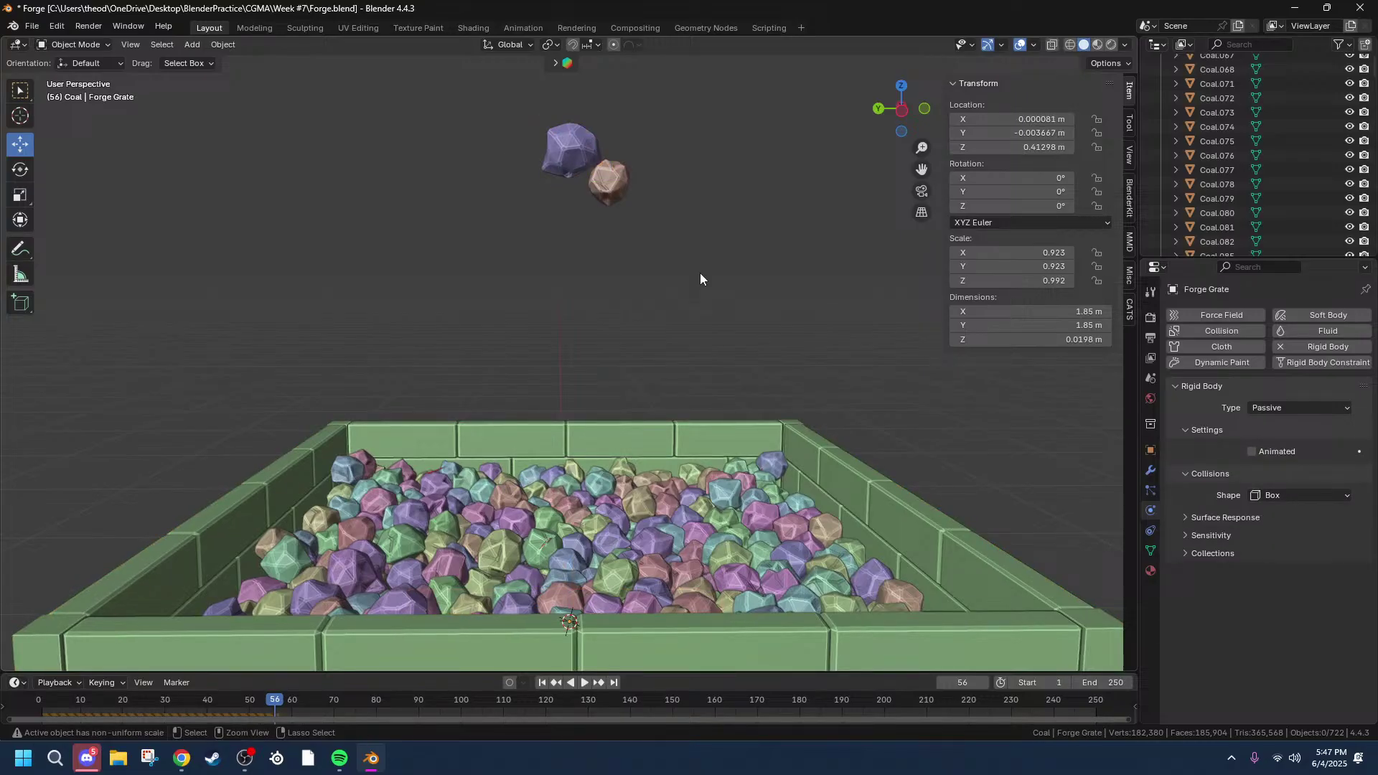
Step: Select both raised coals and lower them about 0.98 m along Z back into the pile
click(564, 153)
shift+click(602, 183)
key(g)
key(z)
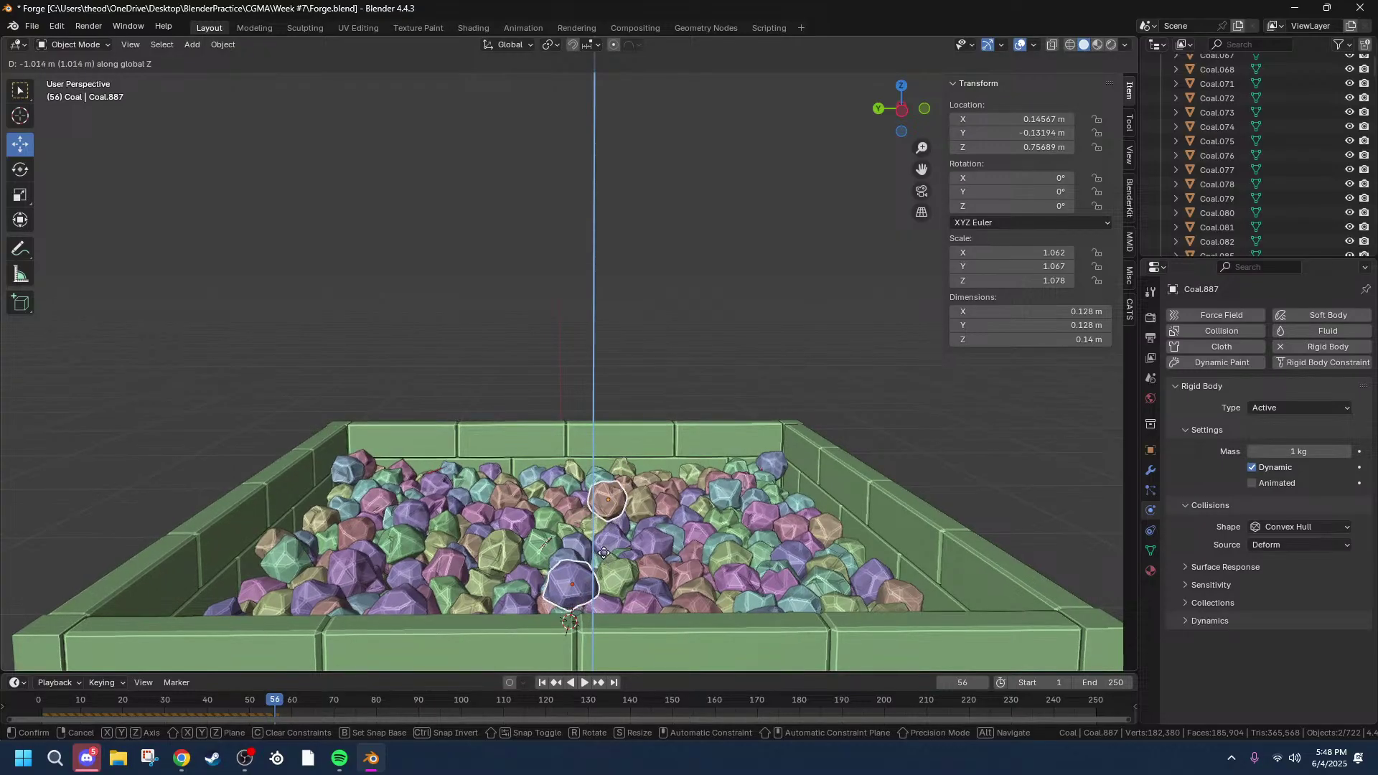
click(602, 543)
middle_drag(602, 543, 631, 432)
scroll(567, 474, up, 5)
scroll(603, 466, up, 2)
mouse_move(502, 571)
middle_down()
mouse_move(588, 501)
mouse_move(527, 574)
middle_up()
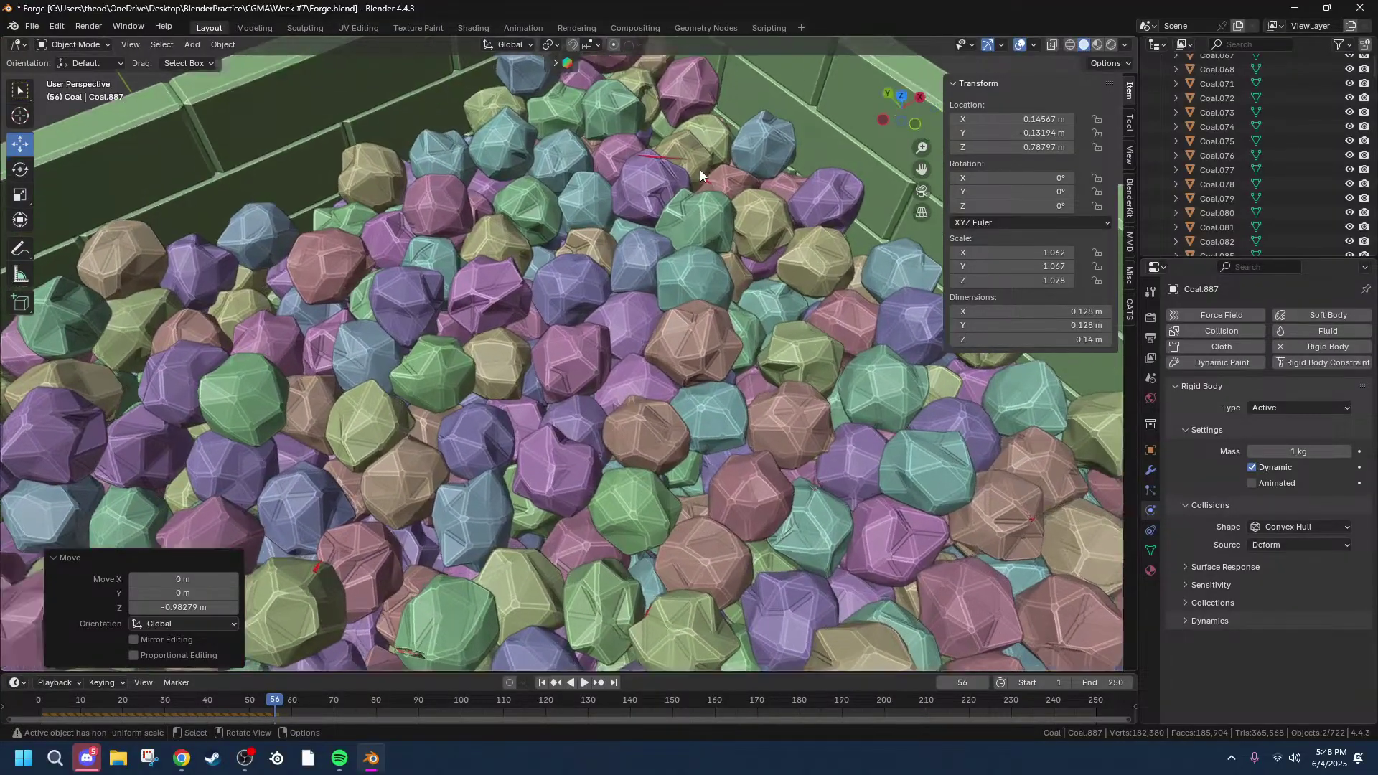
Step: Undo the coal move along with the changes before it, and redo them
key(ctrl+z)
key(ctrl+z)
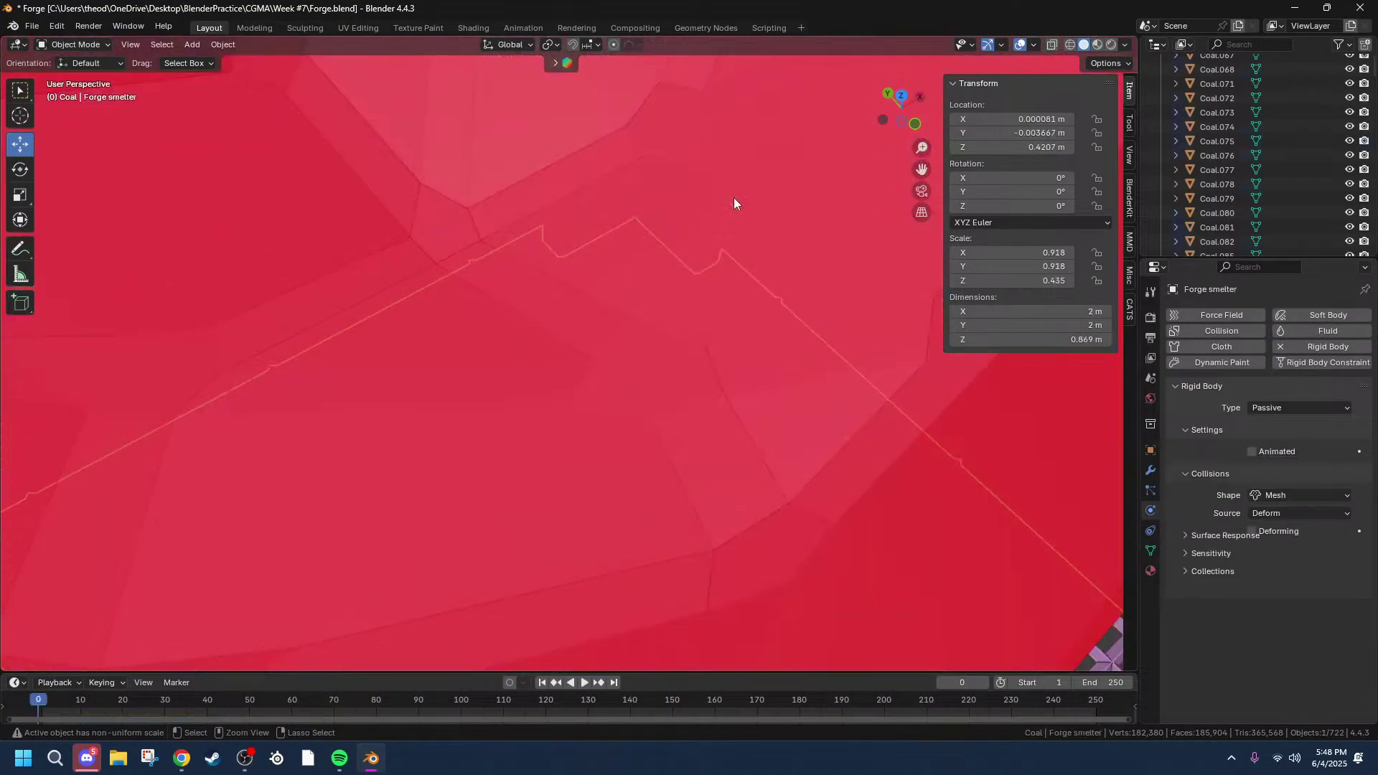
key(ctrl+z)
scroll(732, 229, down, 15)
key(ctrl+shift+z)
key(ctrl+shift+z)
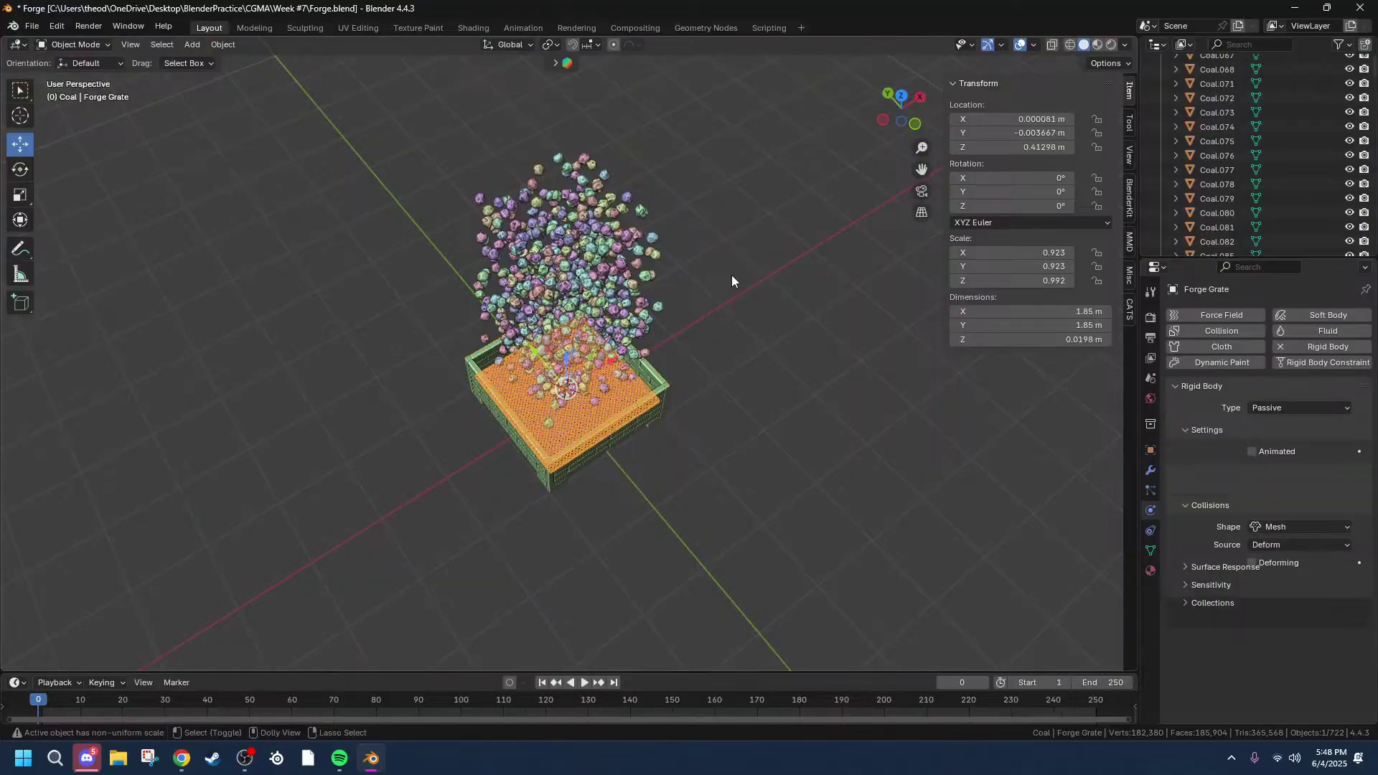
key(ctrl+shift+z)
Step: Replay the simulation from frame 1, stop it at frame 32 and inspect the forge and grate from below
middle_drag(731, 276, 587, 459)
key(space)
key(space)
key(shift+Left)
key(space)
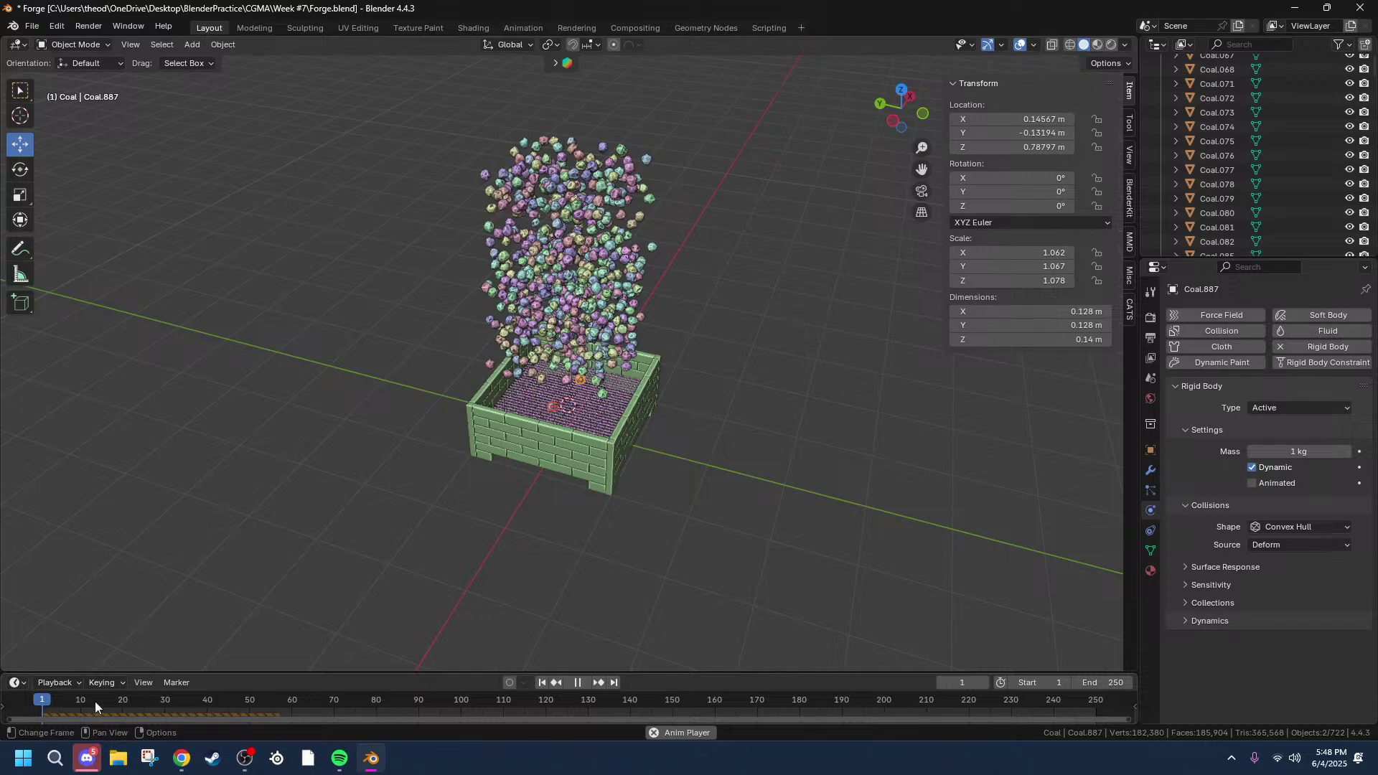
scroll(593, 394, up, 3)
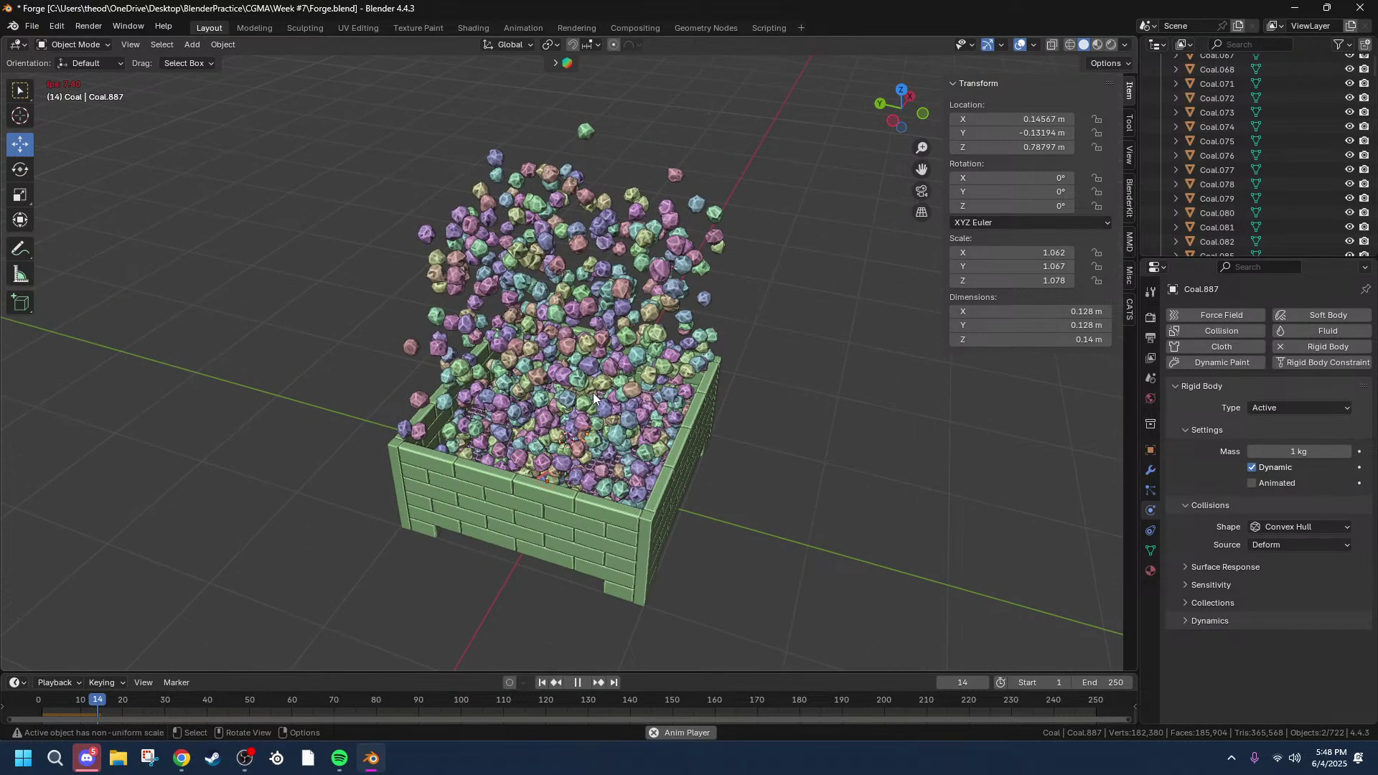
scroll(527, 515, up, 3)
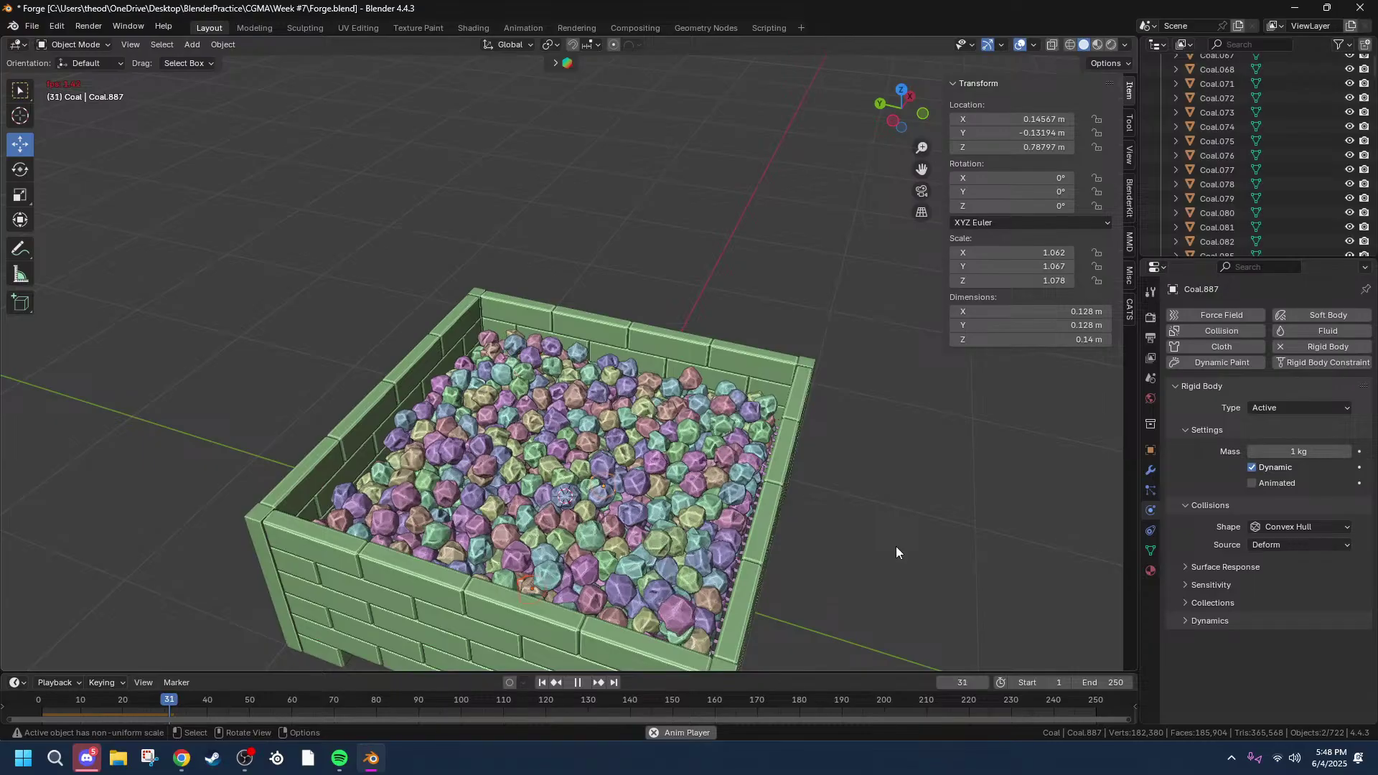
key(space)
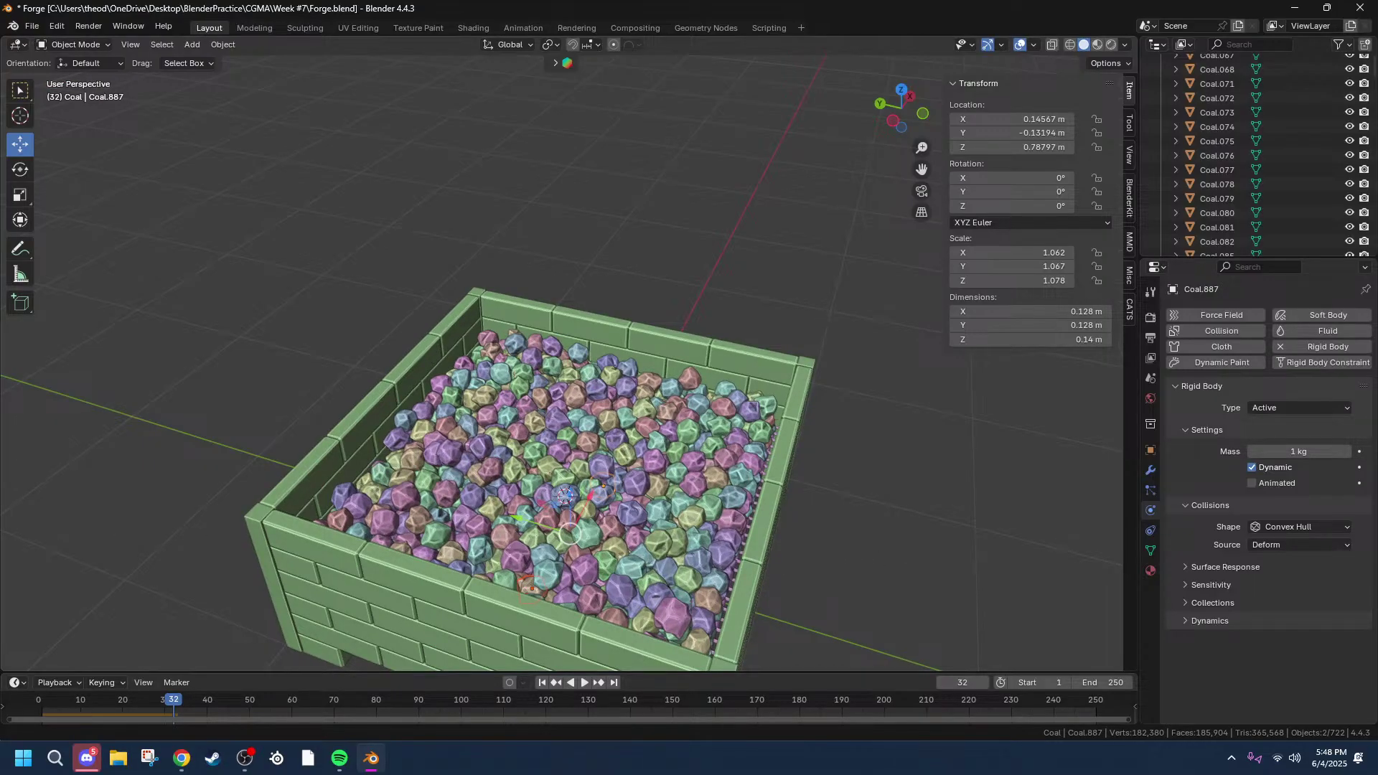
middle_drag(488, 413, 829, 303)
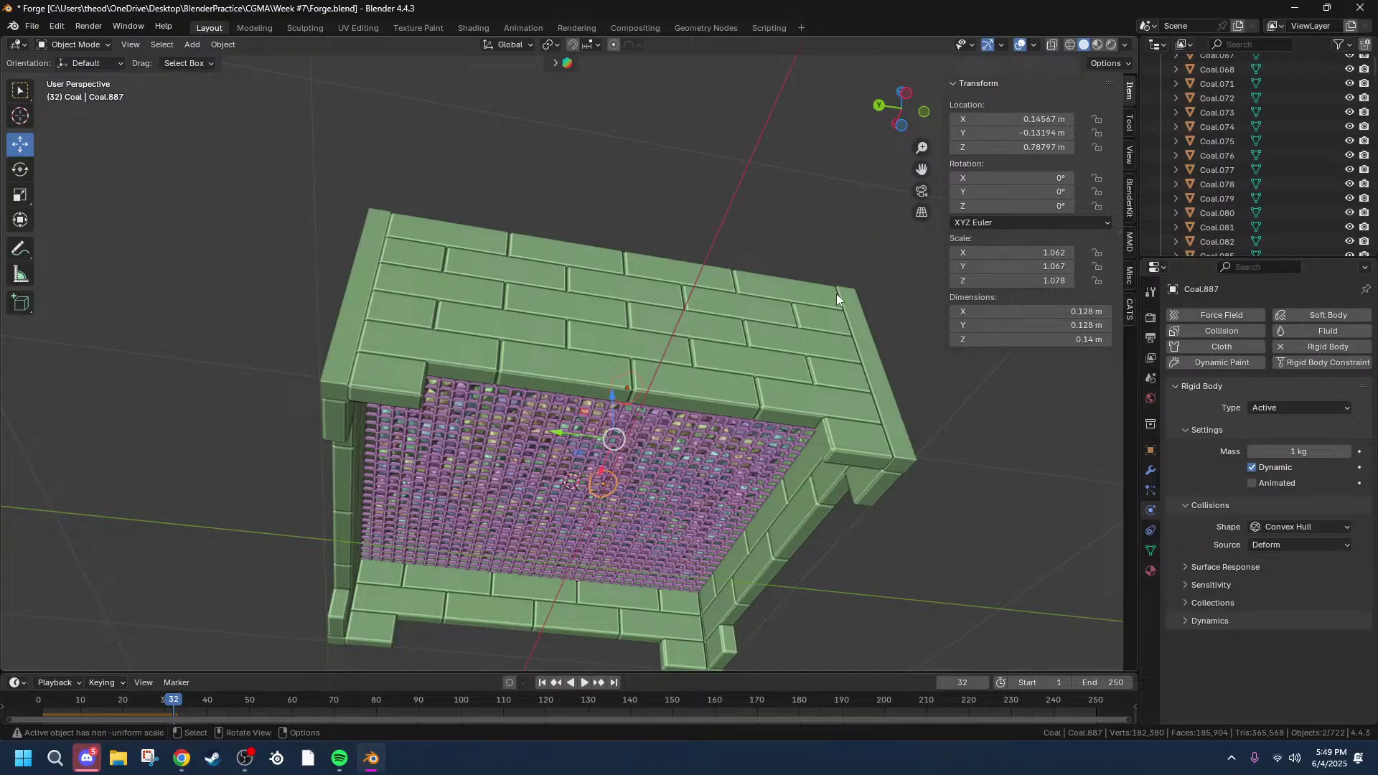
Step: Inspect the coal pile inside the forge closely from above and along its walls
middle_drag(681, 183, 567, 332)
scroll(567, 331, up, 4)
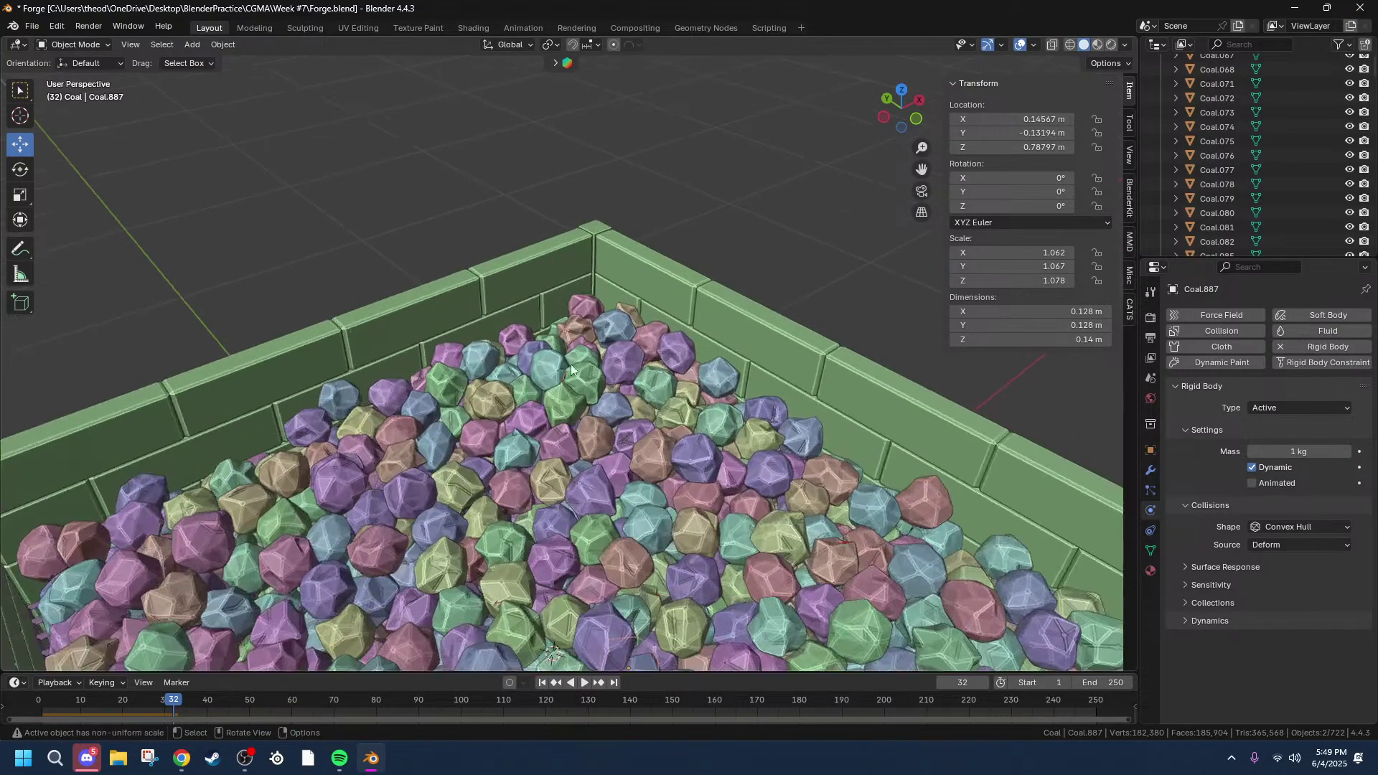
middle_drag(707, 645, 680, 631)
scroll(678, 628, down, 5)
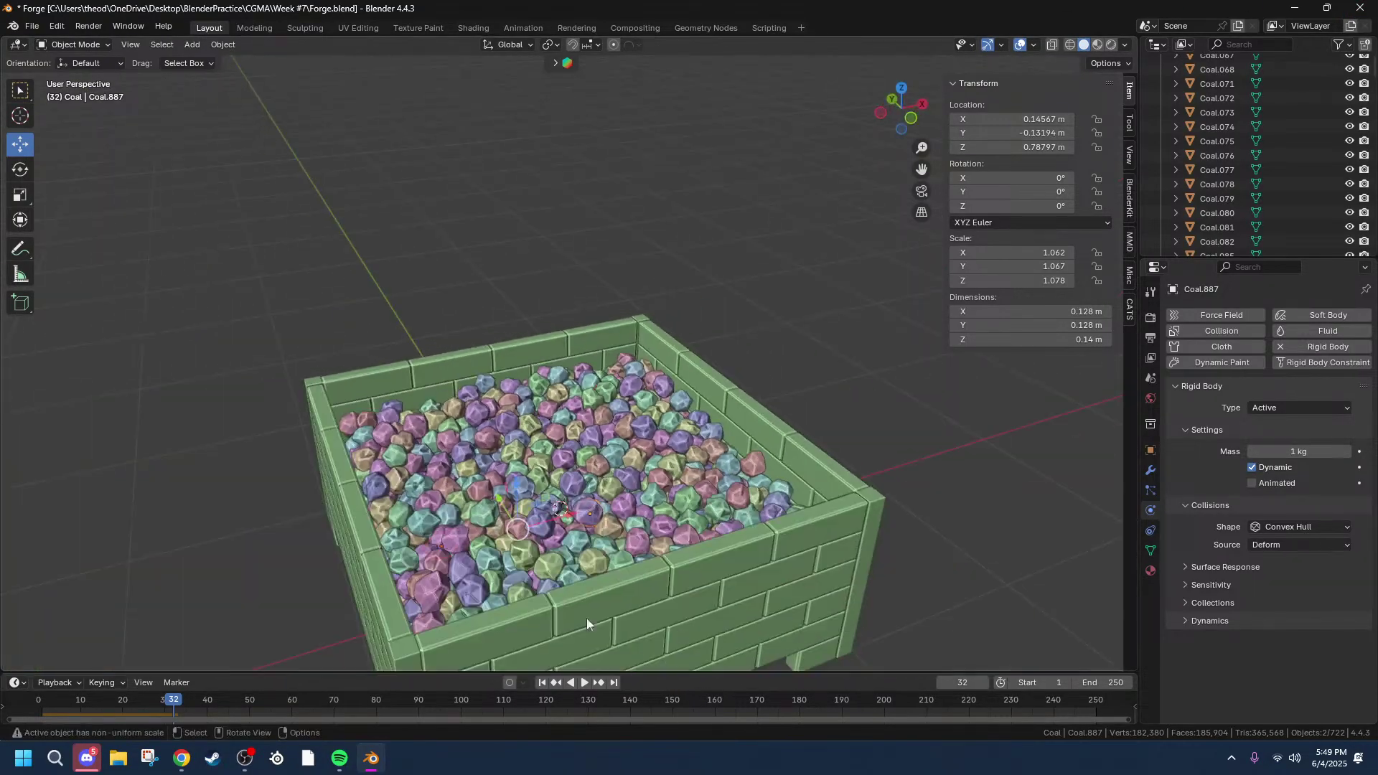
scroll(531, 509, up, 5)
middle_drag(532, 509, 550, 462)
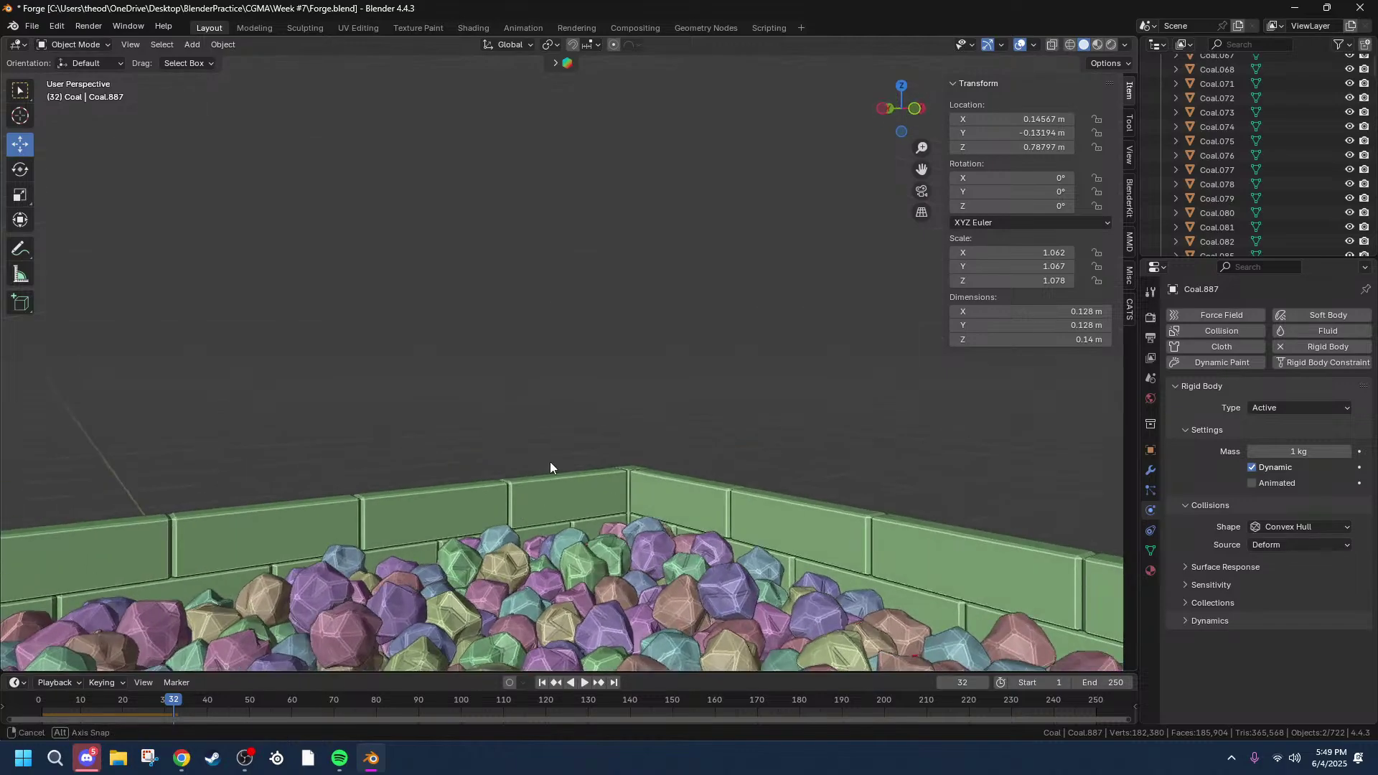
scroll(545, 475, down, 4)
Step: Select a coal in the pile and resume the simulation from frame 32, stopping it at frame 39
click(549, 480)
middle_drag(636, 501, 105, 478)
key(space)
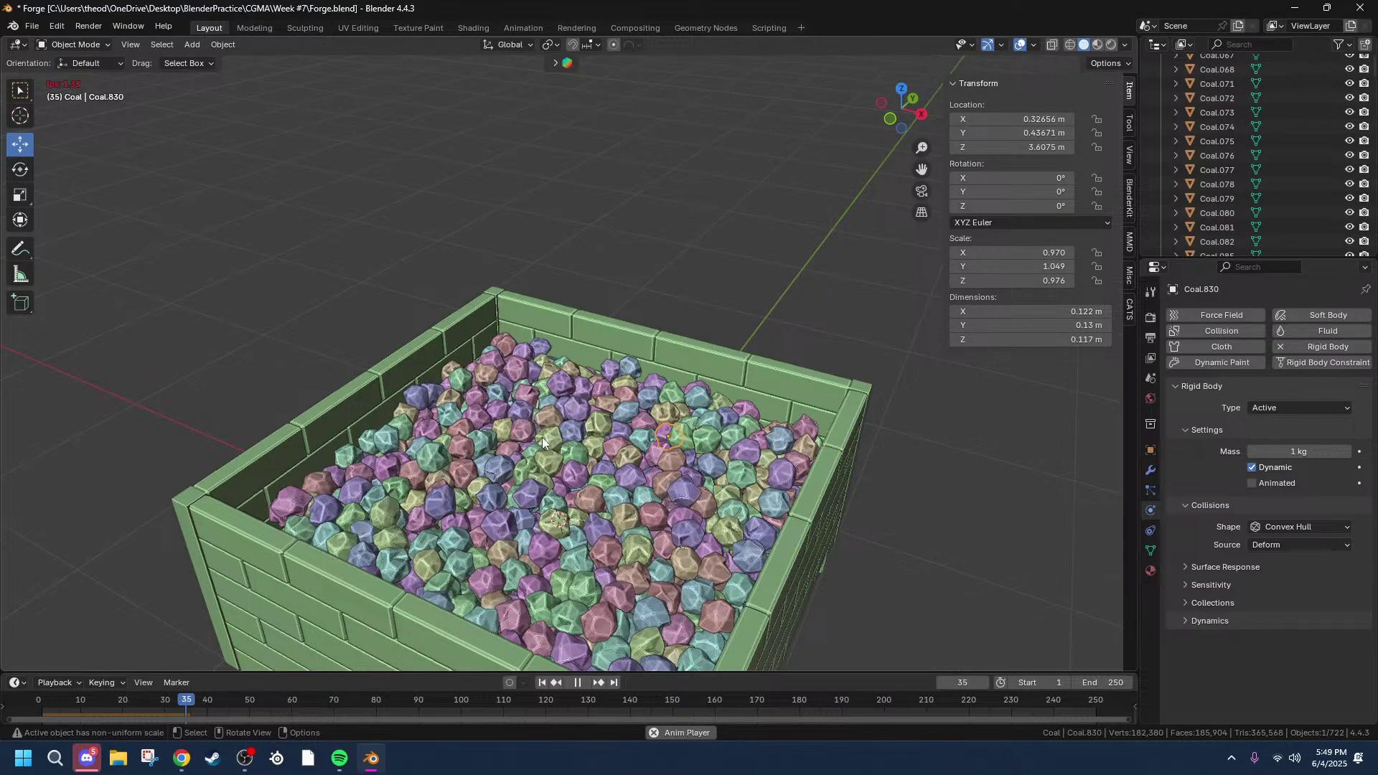
middle_drag(587, 445, 685, 624)
key(space)
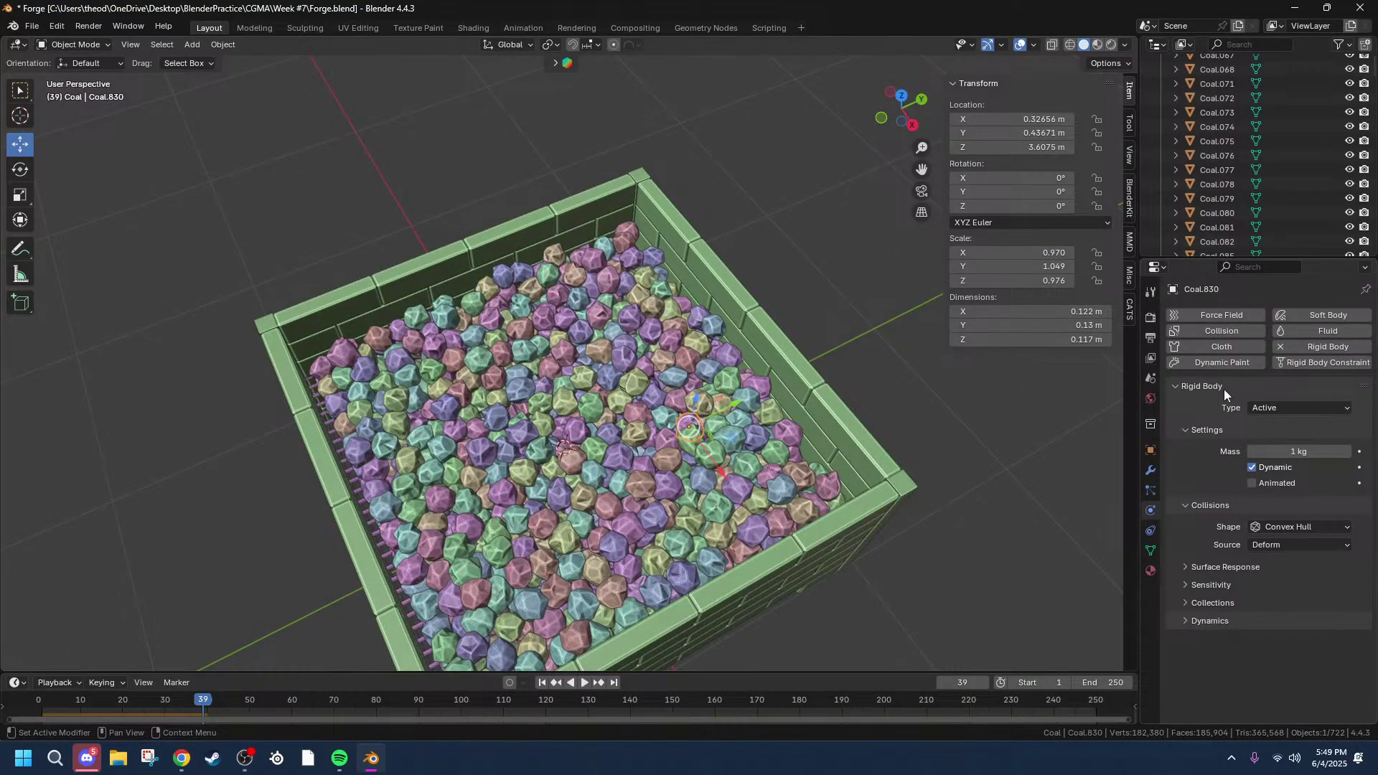
Step: Try removing the rigid body from a single coal in the pile, check its position and undo the removal
middle_drag(933, 445, 510, 429)
click(511, 455)
mouse_move(534, 477)
middle_down()
mouse_move(575, 471)
mouse_move(546, 481)
middle_up()
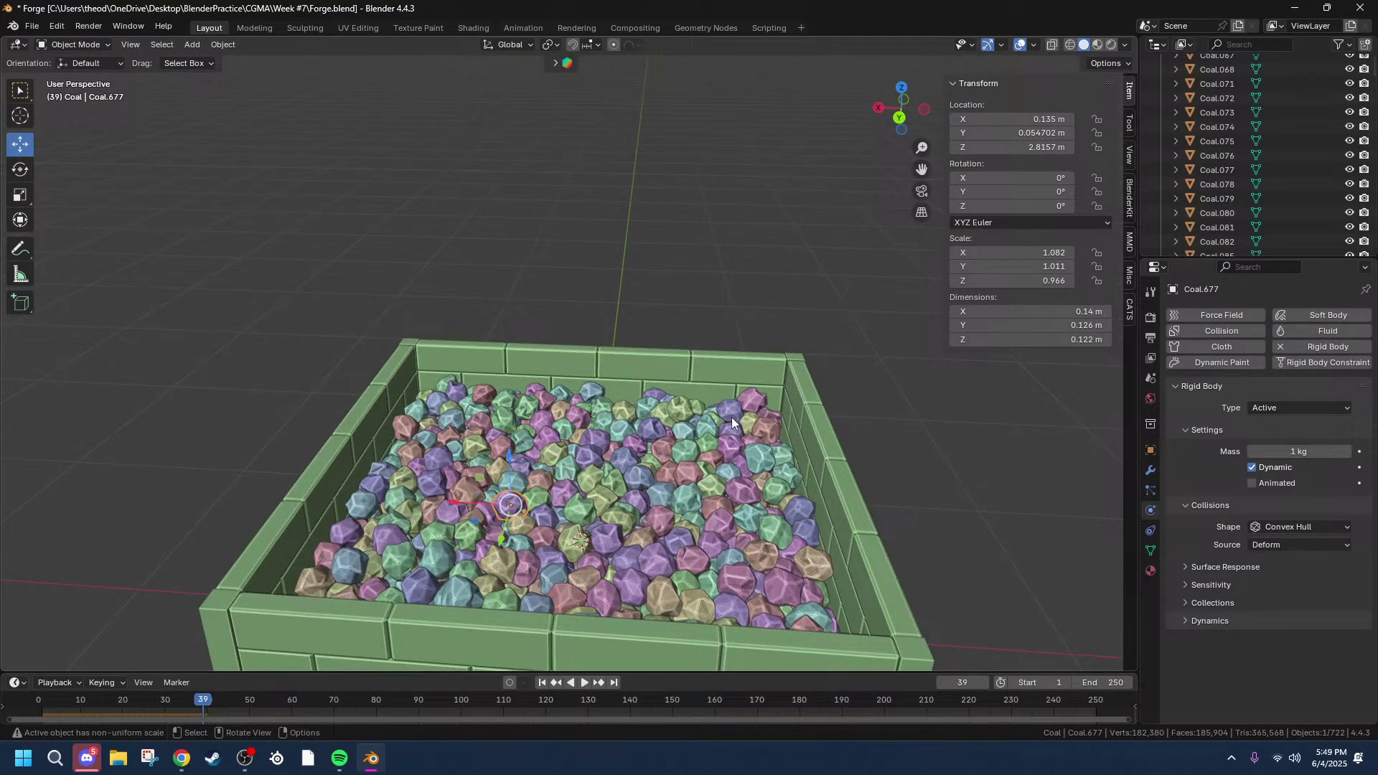
click(1282, 347)
scroll(714, 422, down, 6)
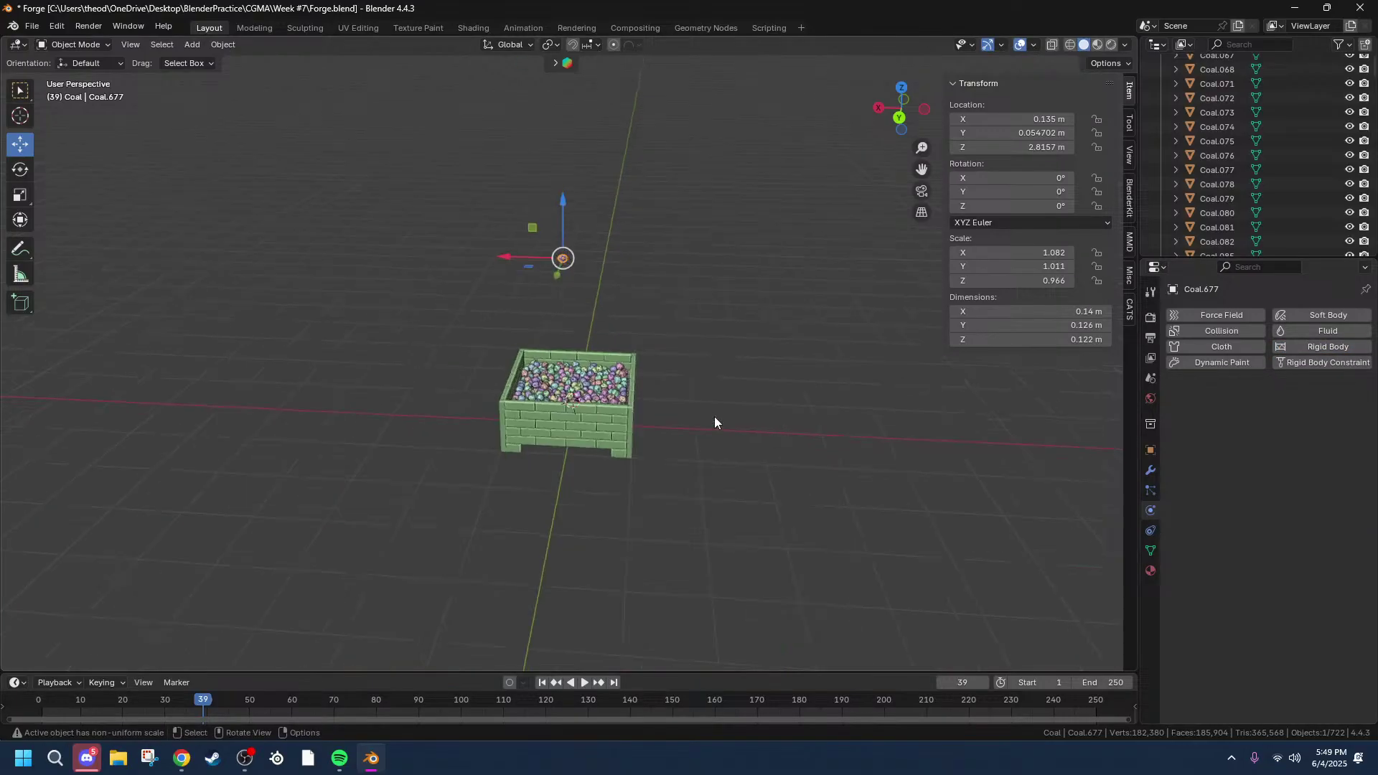
scroll(652, 378, up, 3)
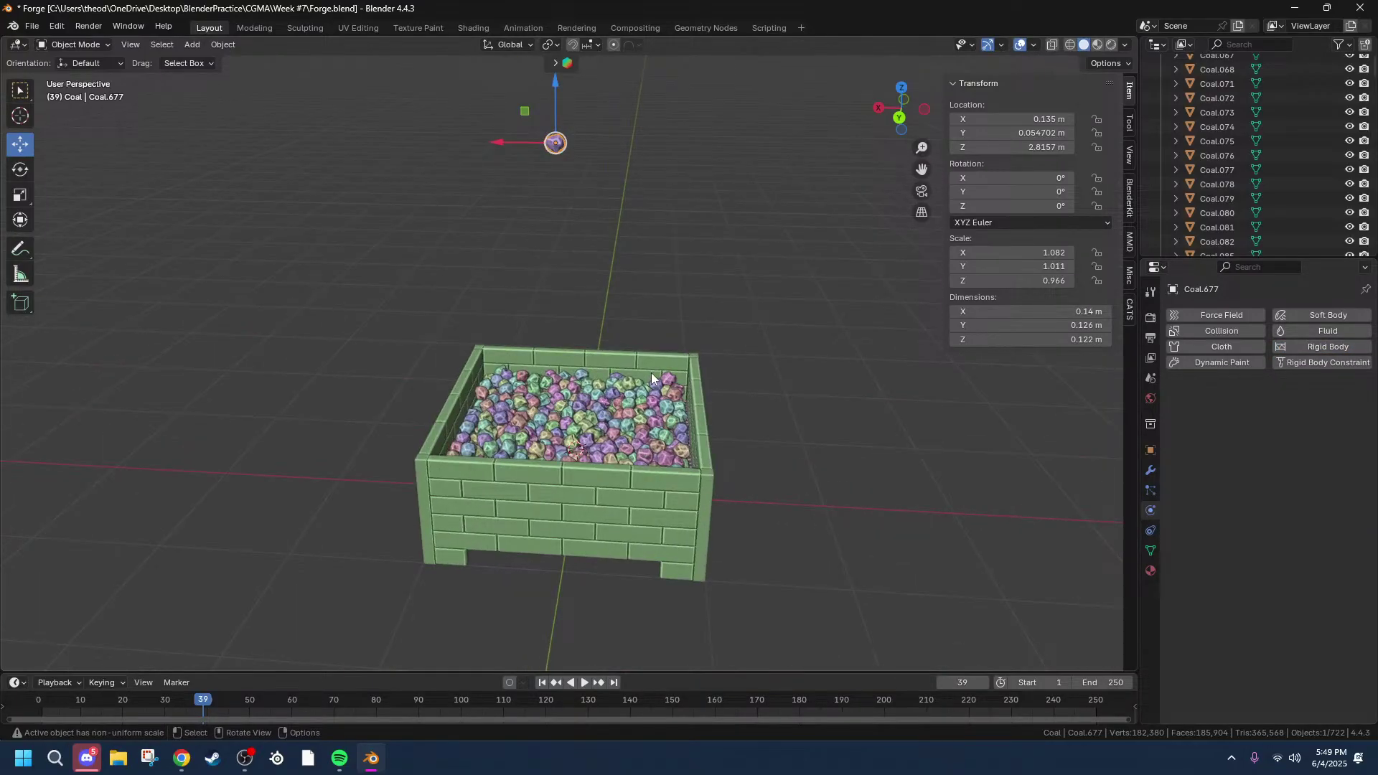
key(ctrl+z)
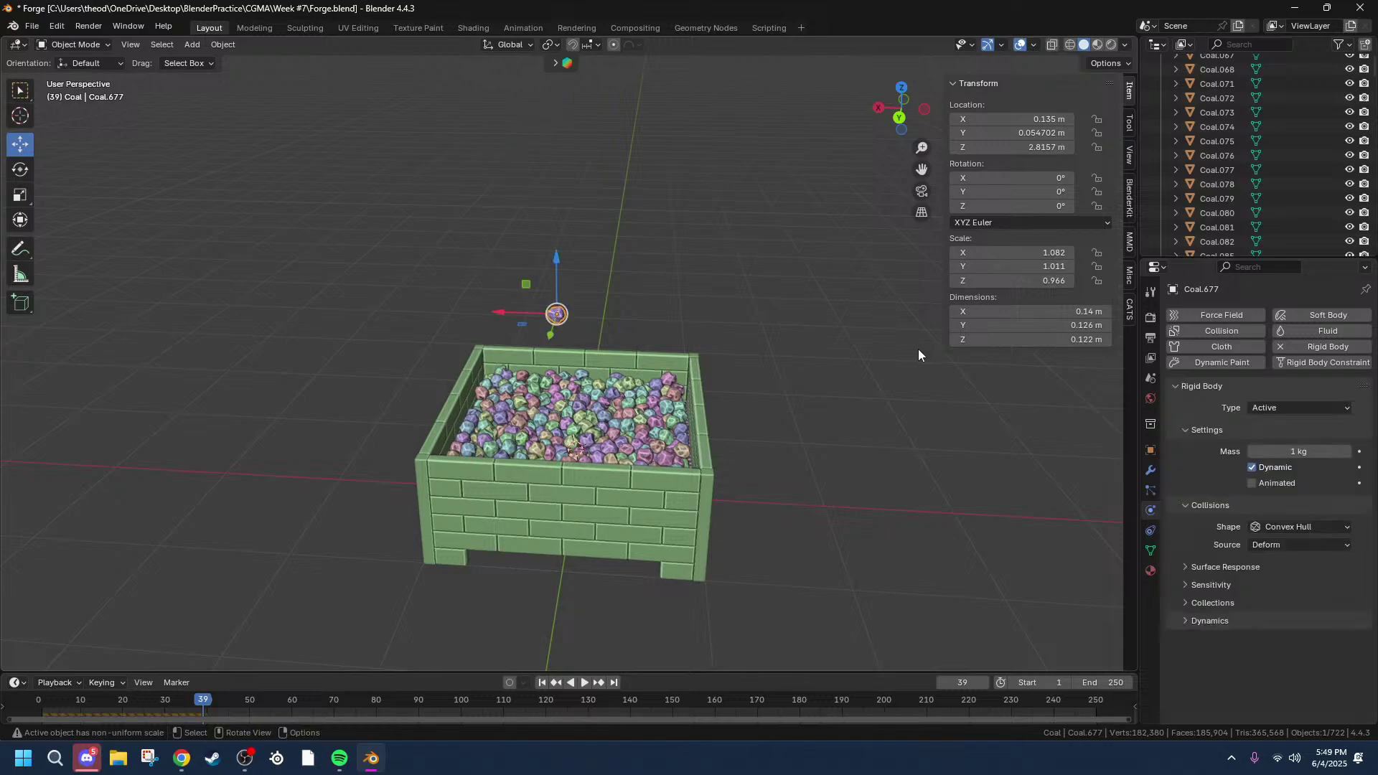
Step: Replay the simulation from frame 1 and stop it at frame 38
drag(213, 699, 39, 715)
key(space)
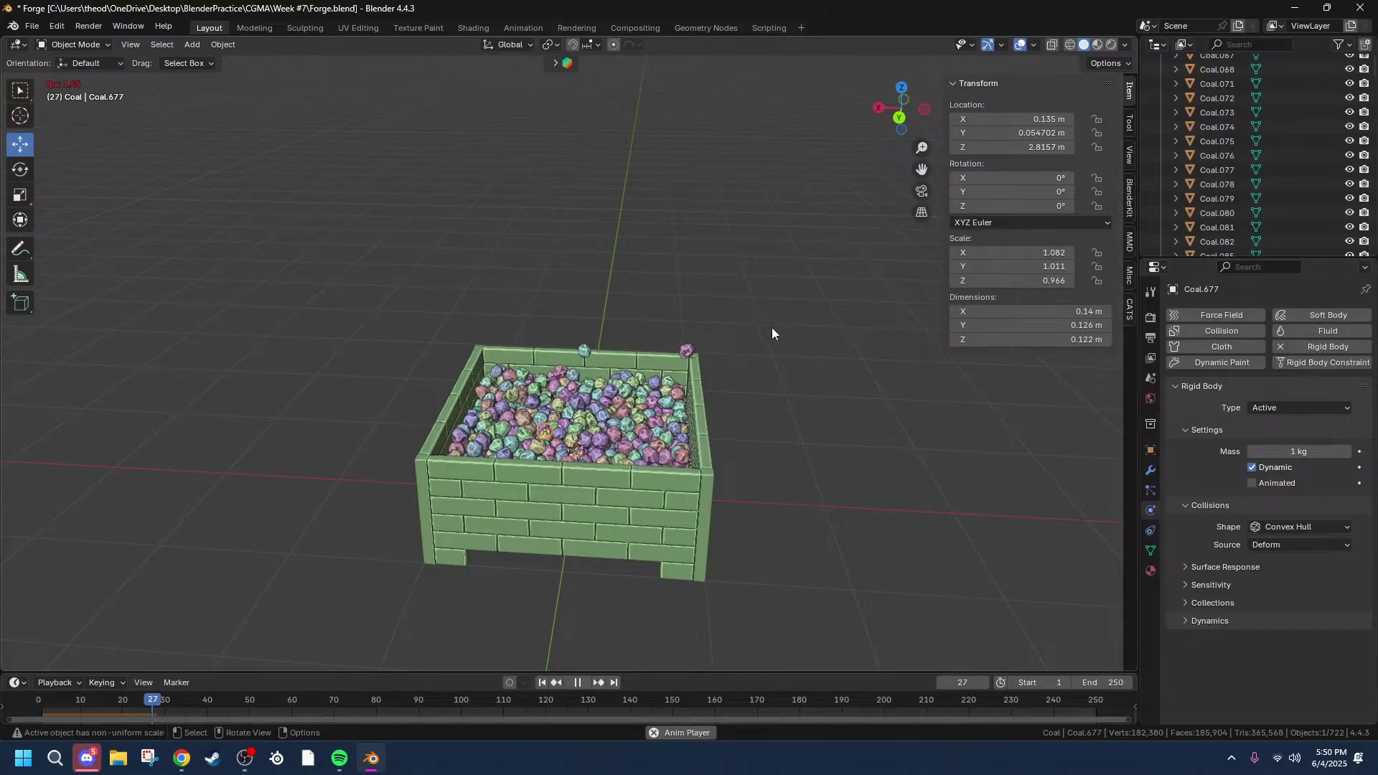
middle_drag(799, 344, 739, 360)
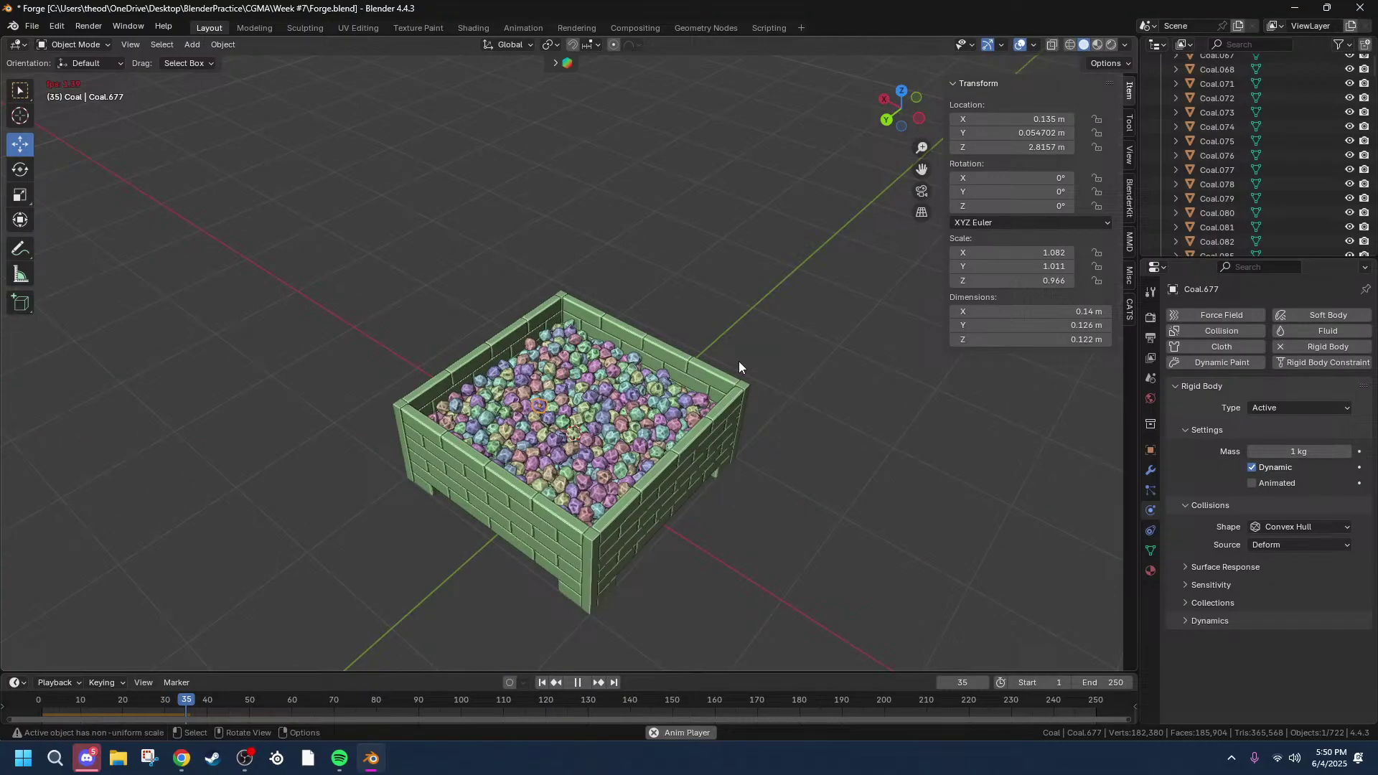
key(space)
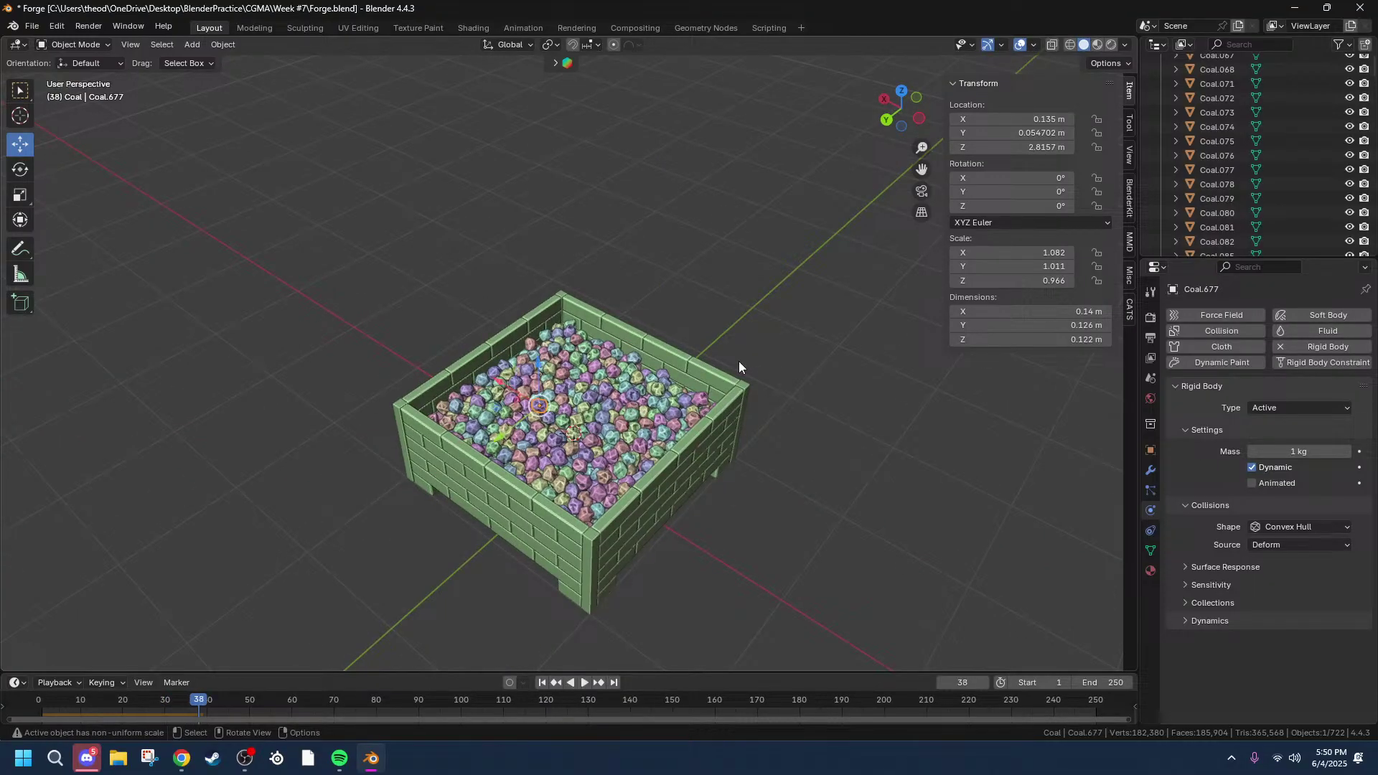
Step: Select the forge and review its rigid body collision shape choices and Deforming option
scroll(703, 377, up, 5)
middle_drag(689, 368, 735, 415)
click(849, 397)
middle_drag(892, 434, 946, 376)
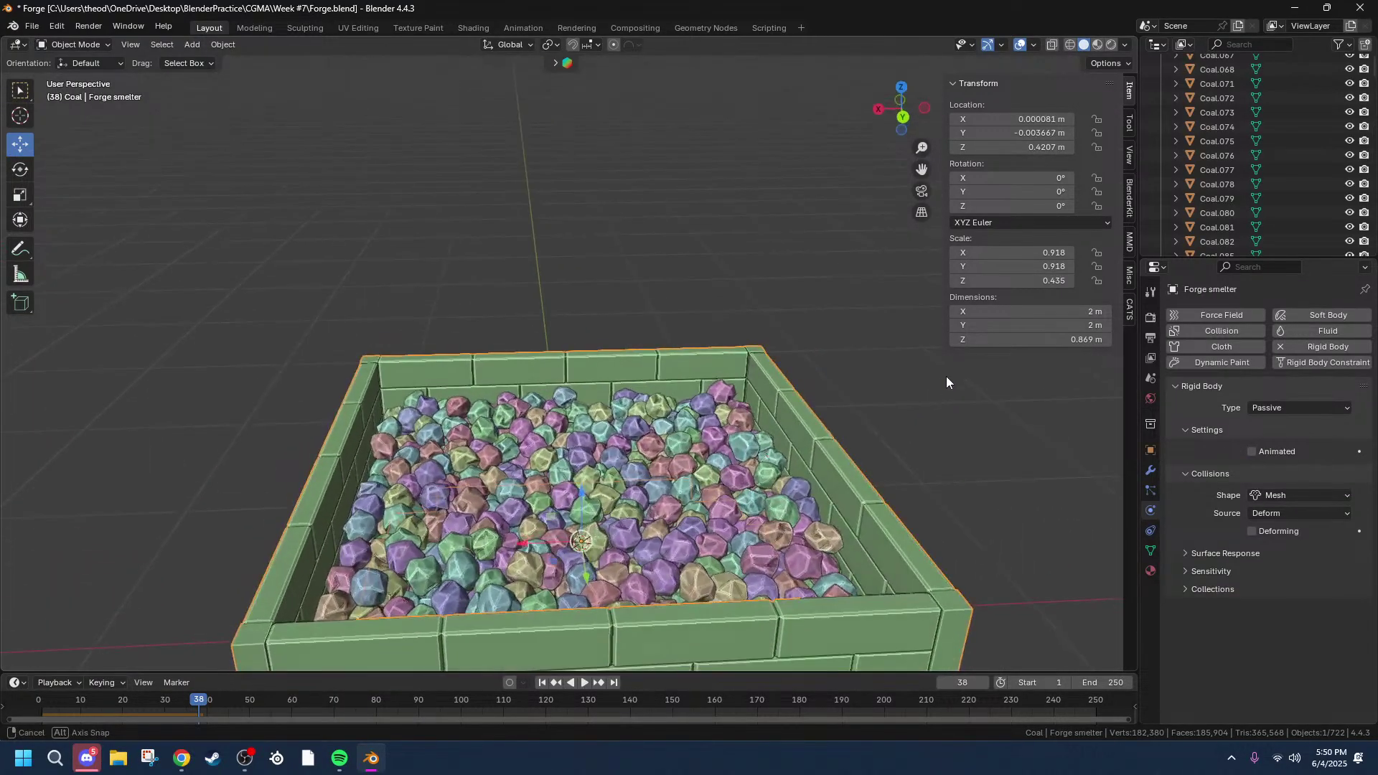
click(1315, 497)
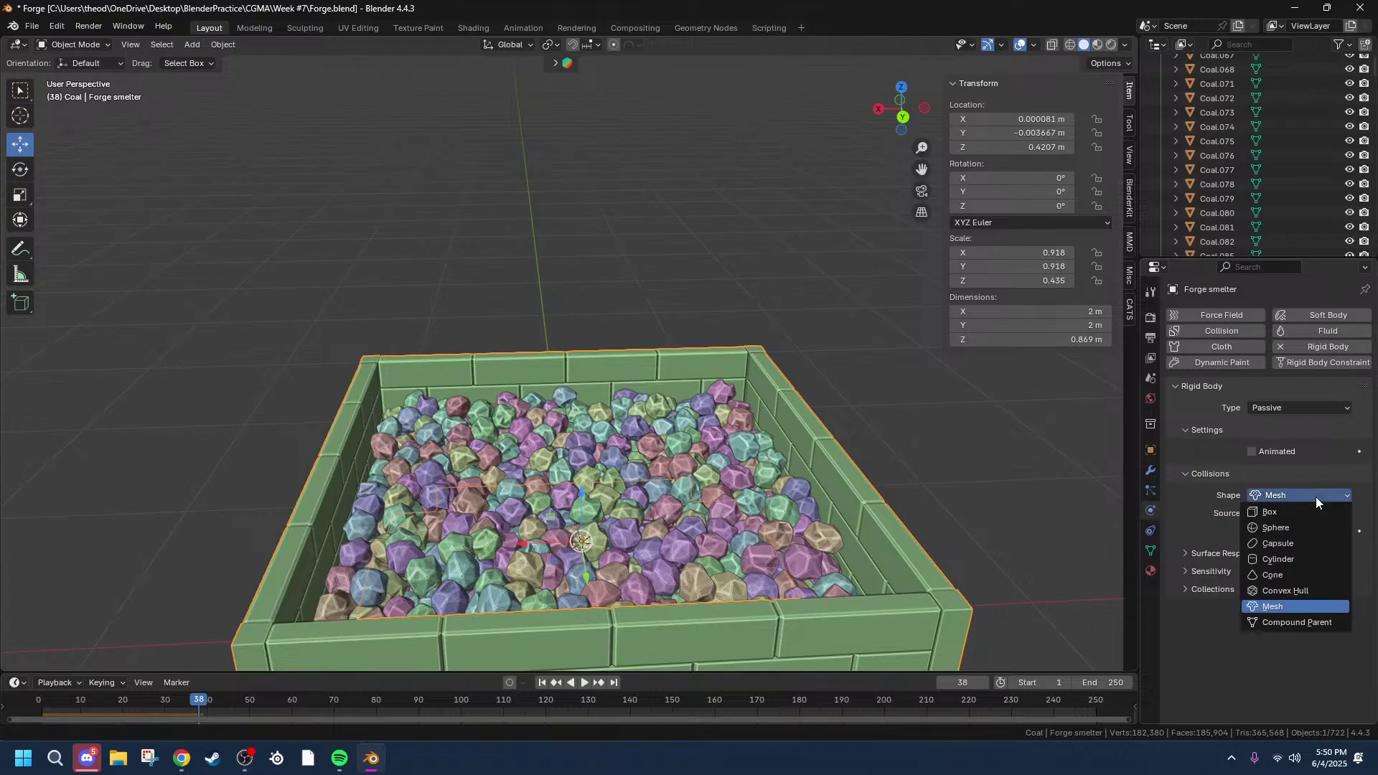
click(1316, 497)
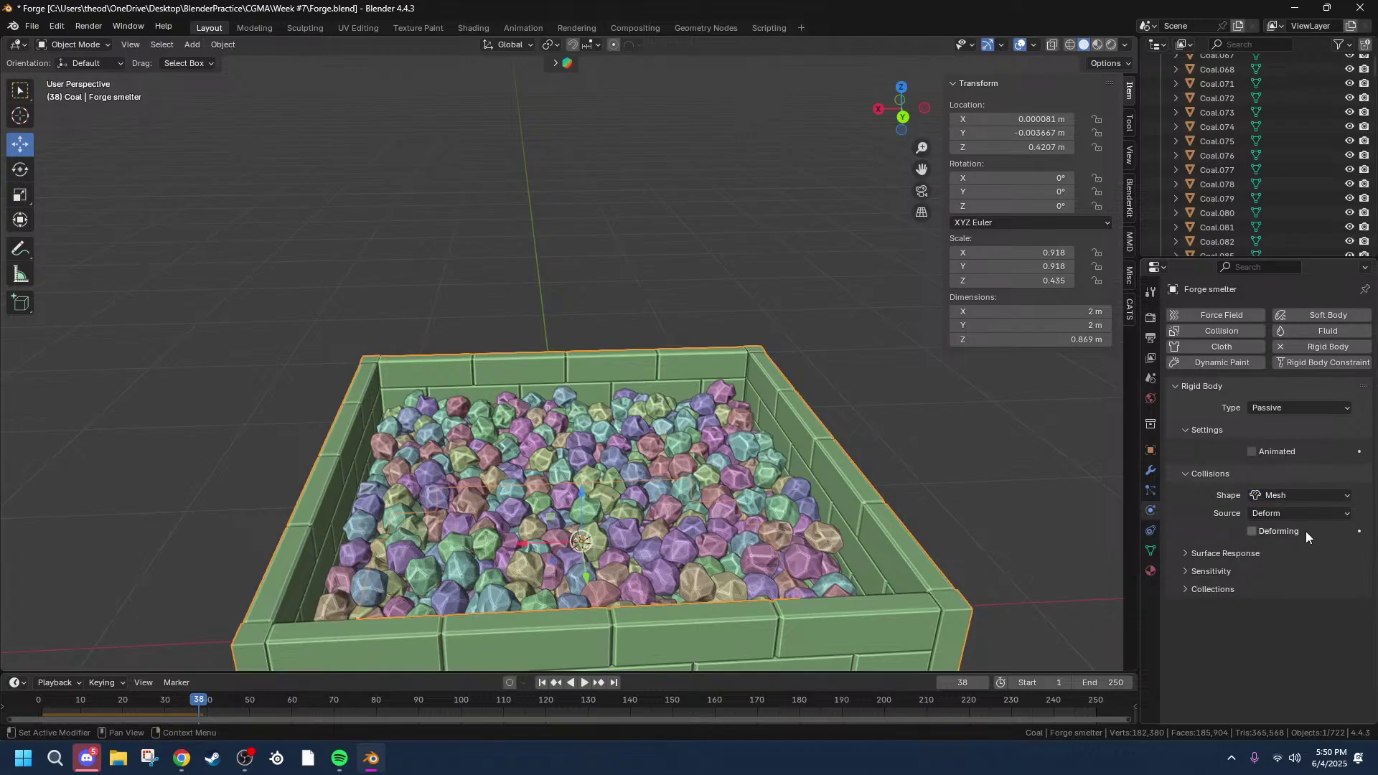
click(1262, 532)
Step: Examine the coal pile from directly above and at an angle, with one coal near the forge wall selected
middle_drag(1020, 463, 703, 592)
click(901, 111)
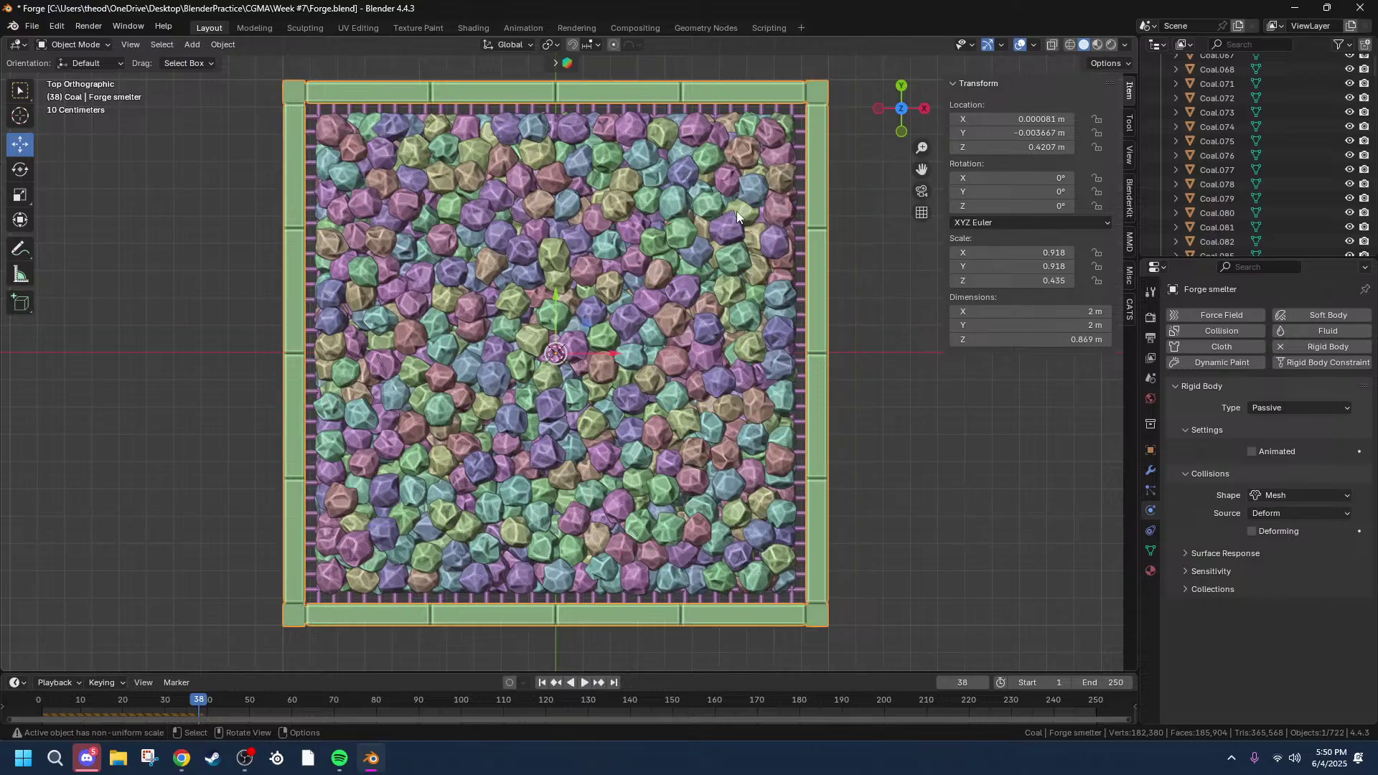
middle_drag(692, 281, 717, 198)
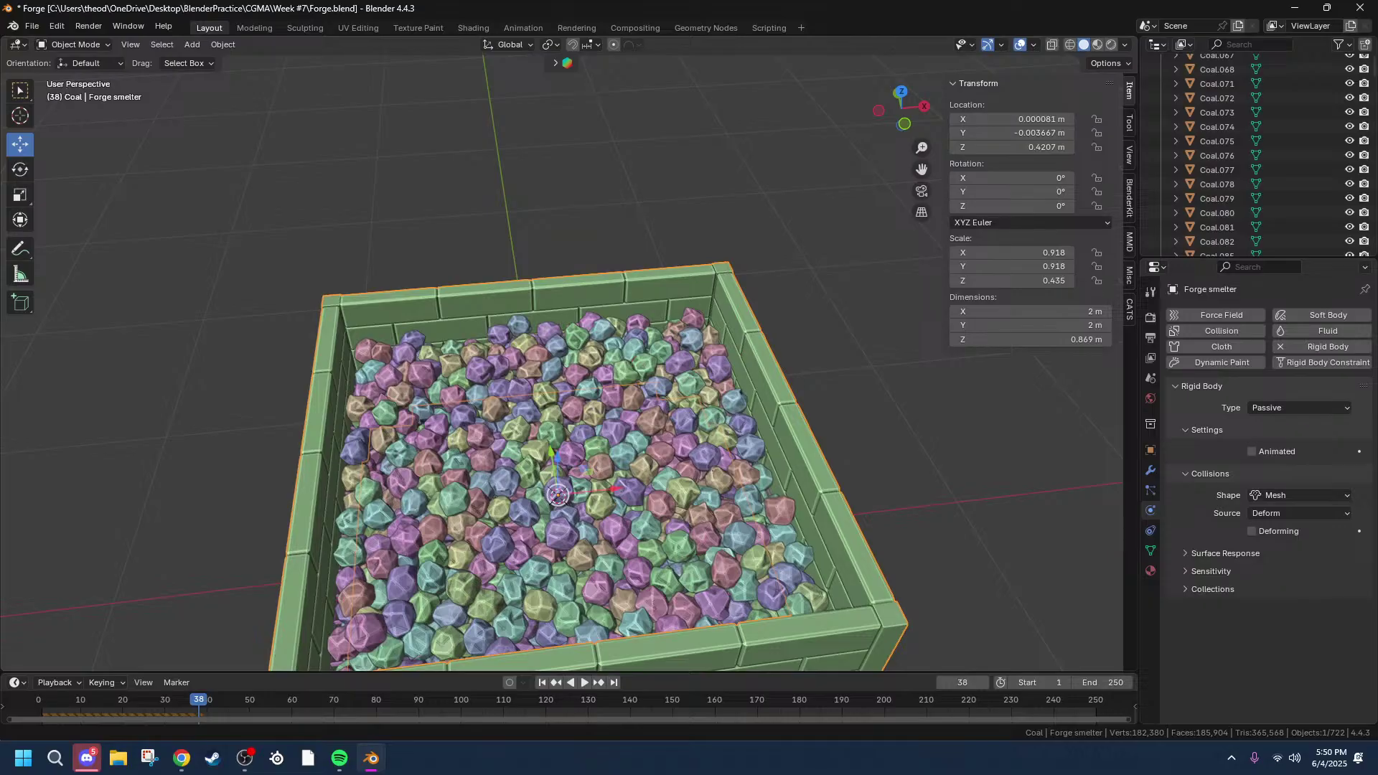
middle_drag(472, 528, 284, 515)
click(459, 420)
middle_drag(476, 425, 545, 528)
scroll(468, 286, up, 3)
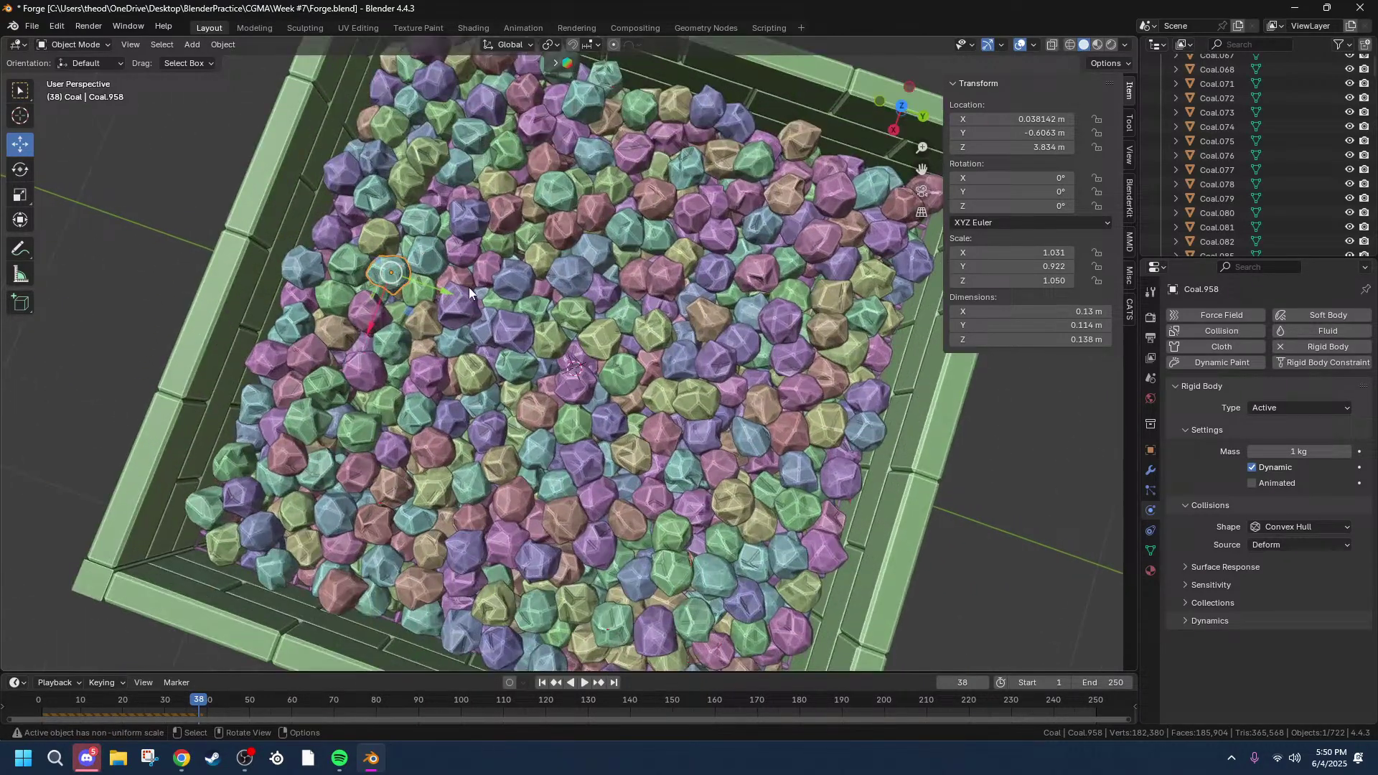
scroll(503, 328, down, 5)
middle_drag(503, 327, 536, 280)
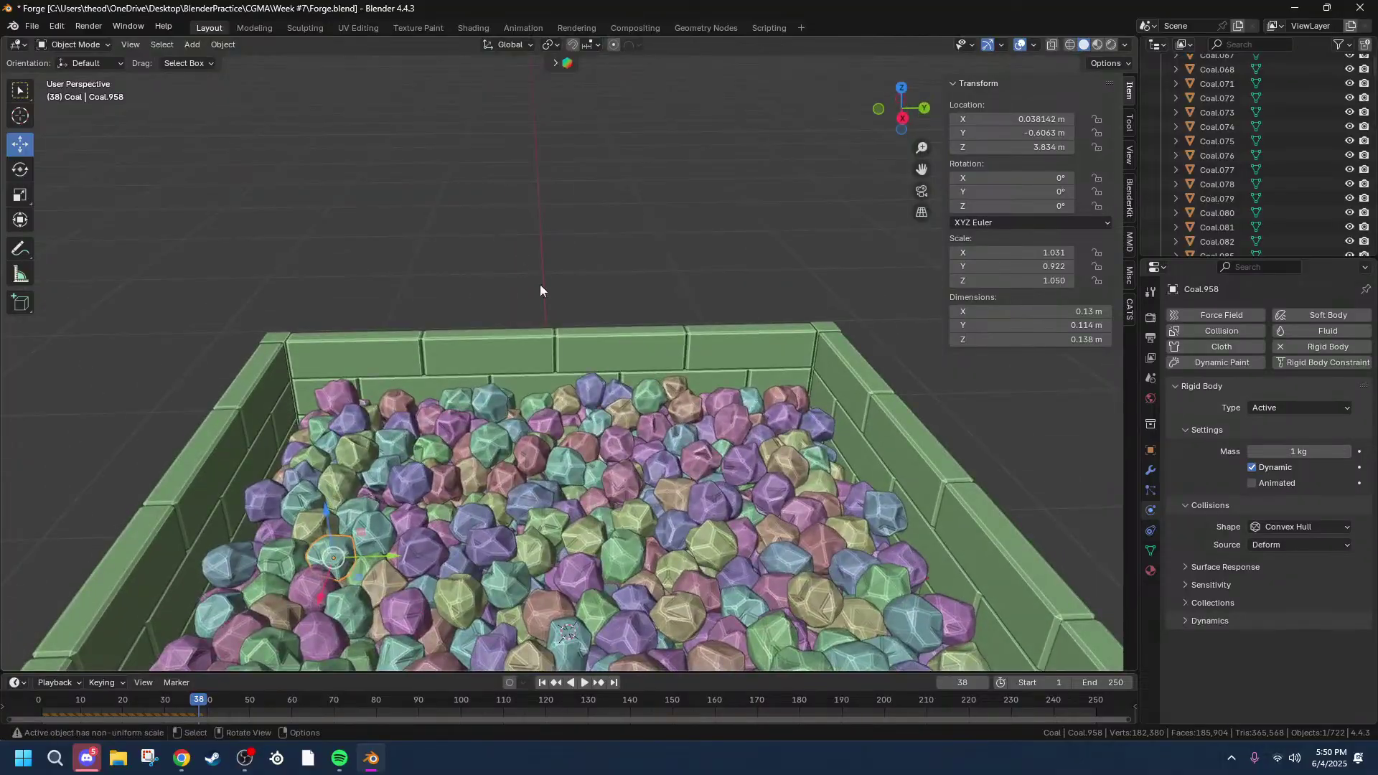
scroll(536, 286, down, 4)
scroll(514, 504, up, 4)
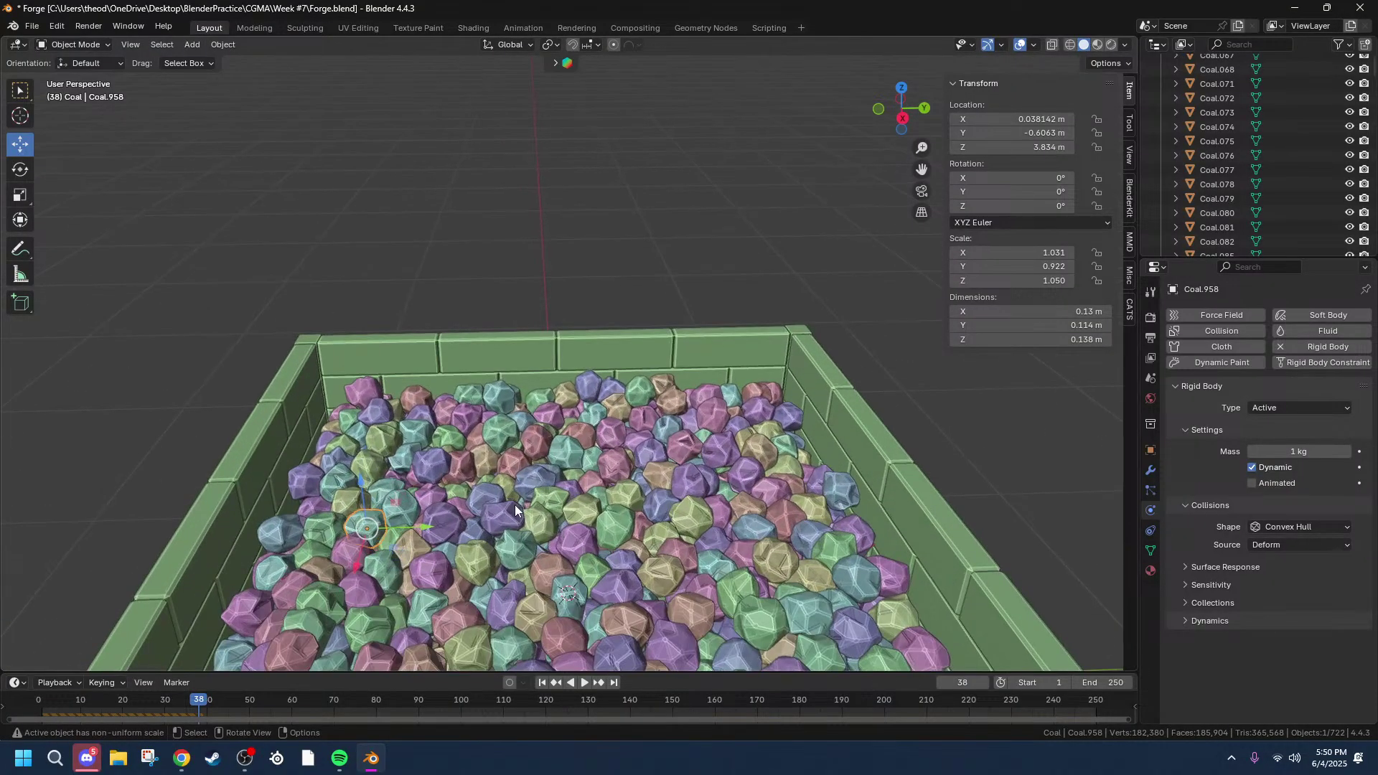
scroll(514, 505, down, 2)
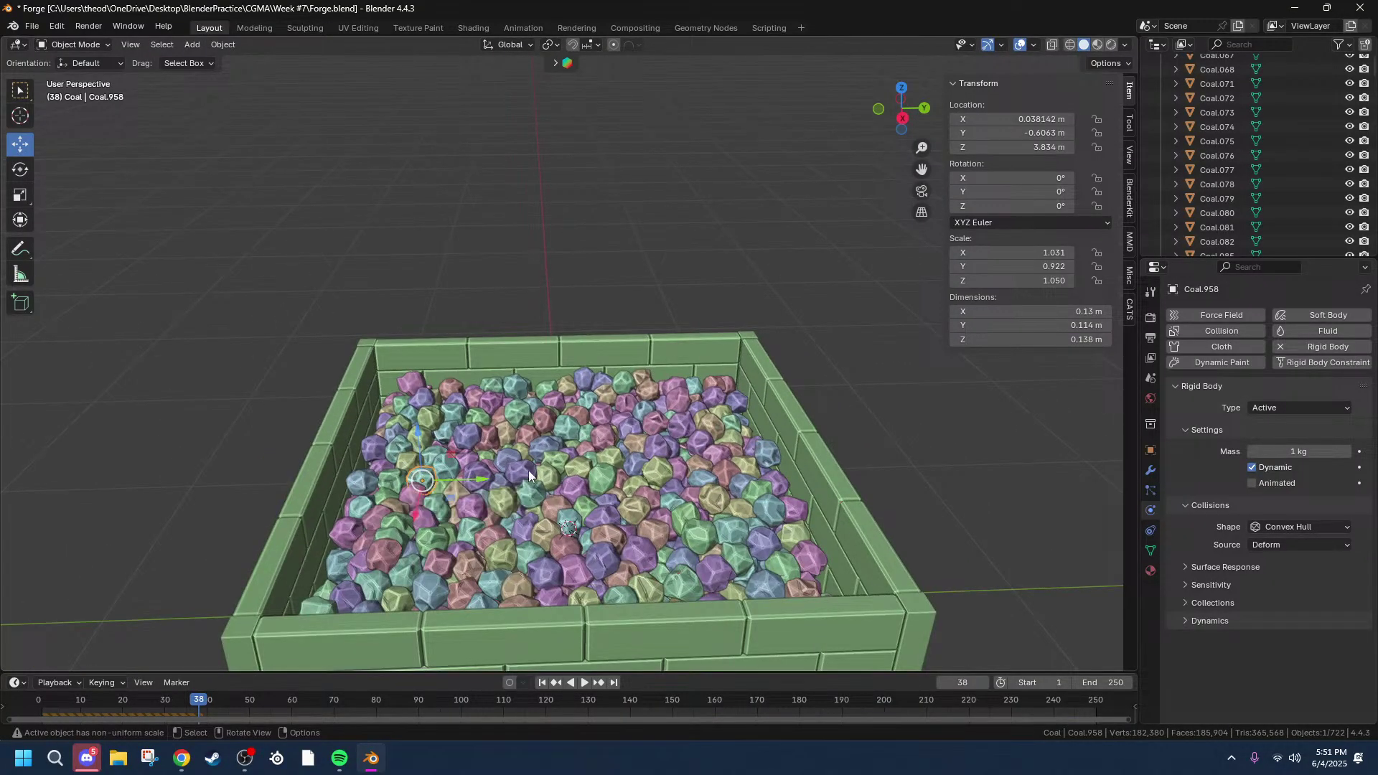
Step: Select all objects, exclude the forge and its grate from the selection, and make one of the coals active
key(a)
middle_drag(689, 492, 385, 214)
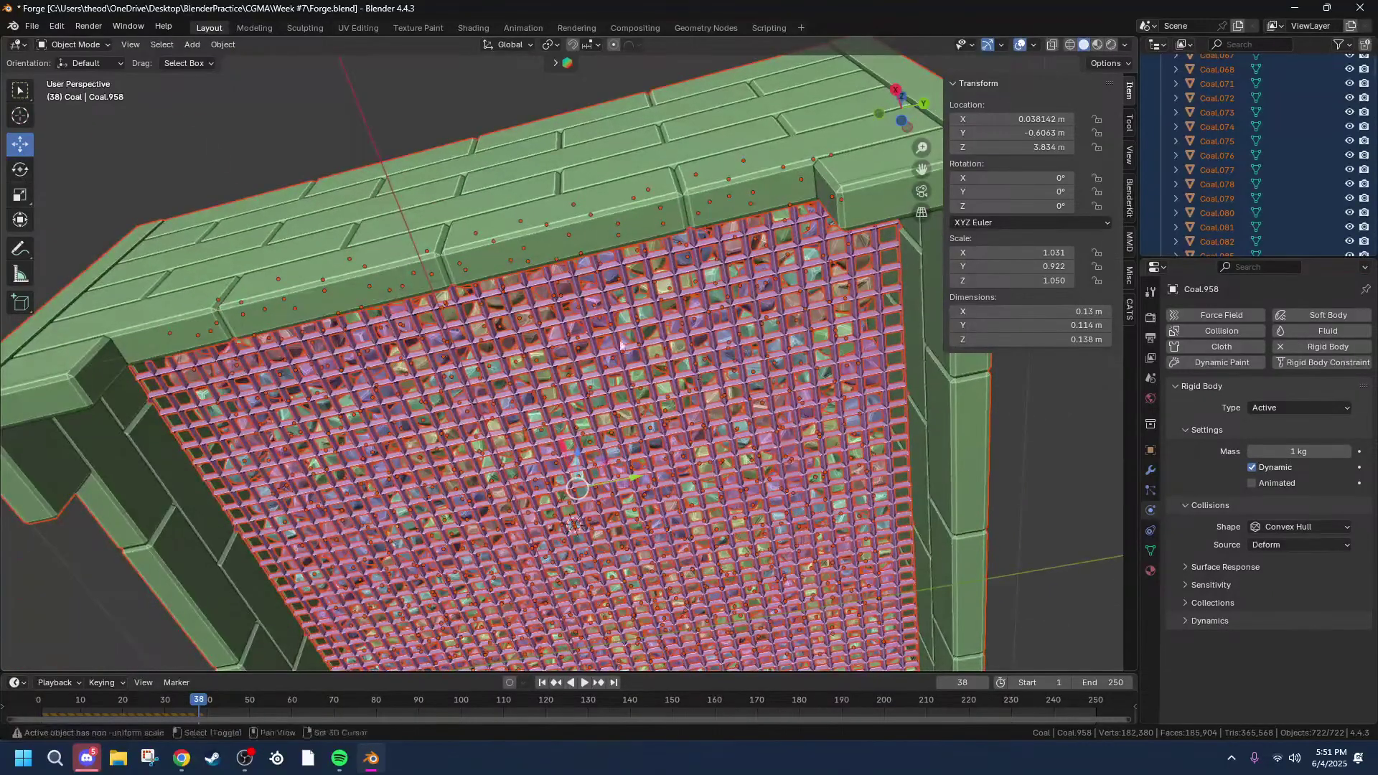
shift+click(385, 214)
shift+click(271, 268)
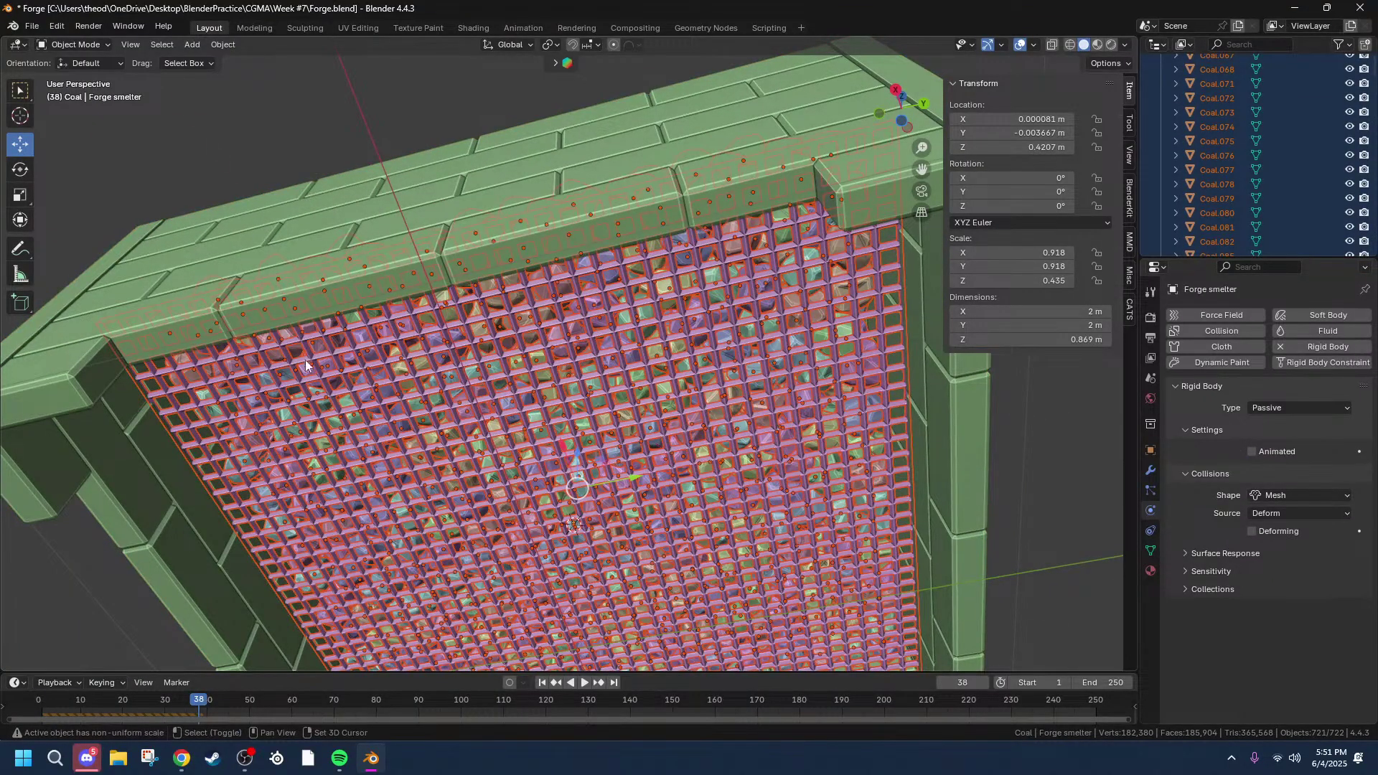
shift+click(304, 341)
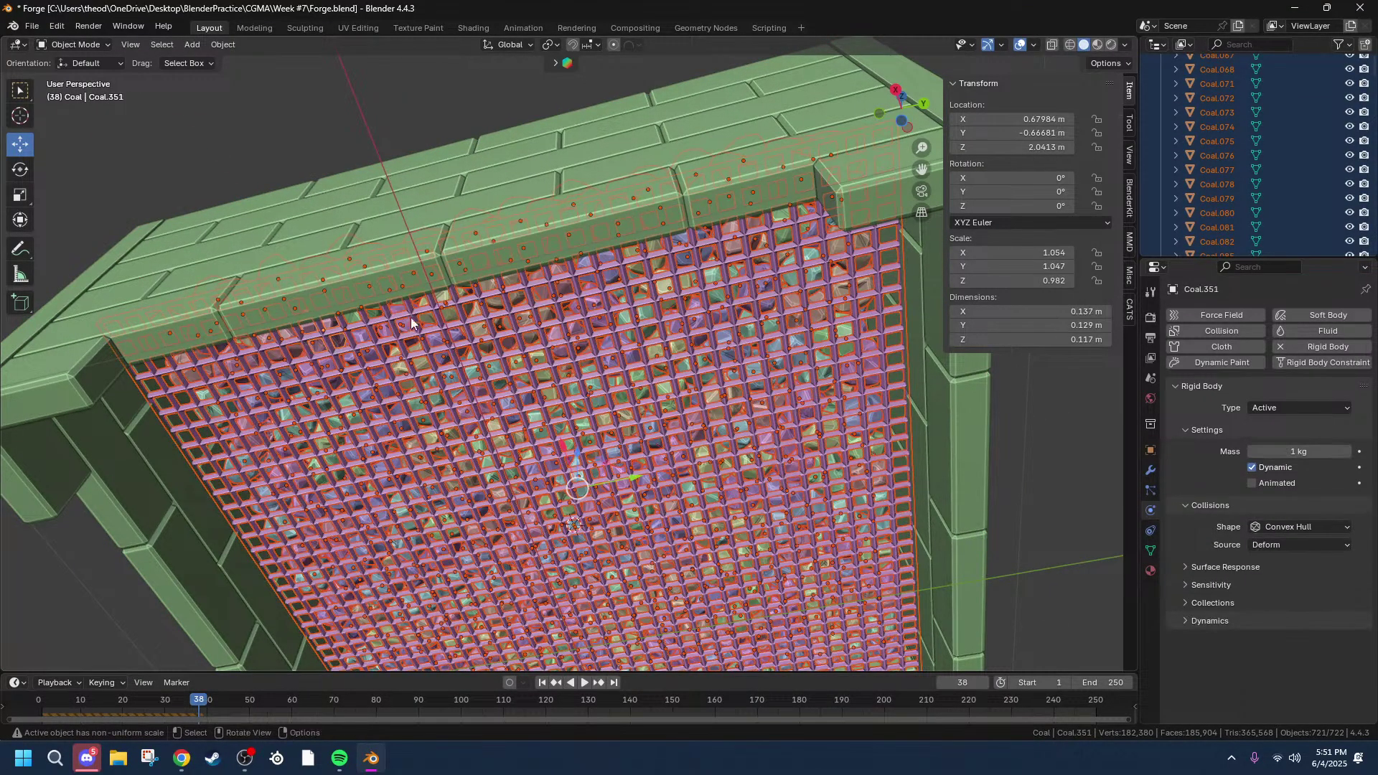
shift+click(159, 378)
shift+click(159, 378)
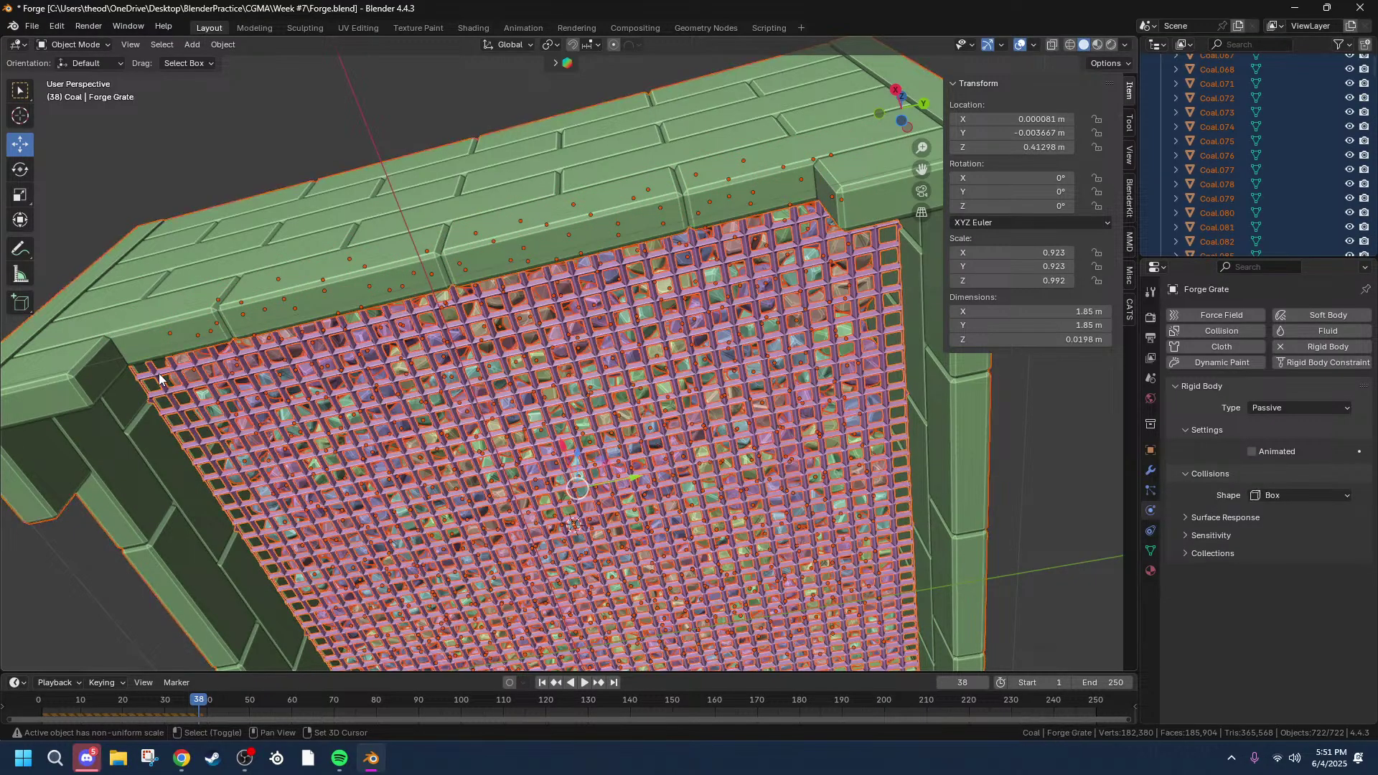
shift+click(178, 373)
shift+click(51, 325)
shift+click(52, 325)
middle_drag(212, 265, 597, 369)
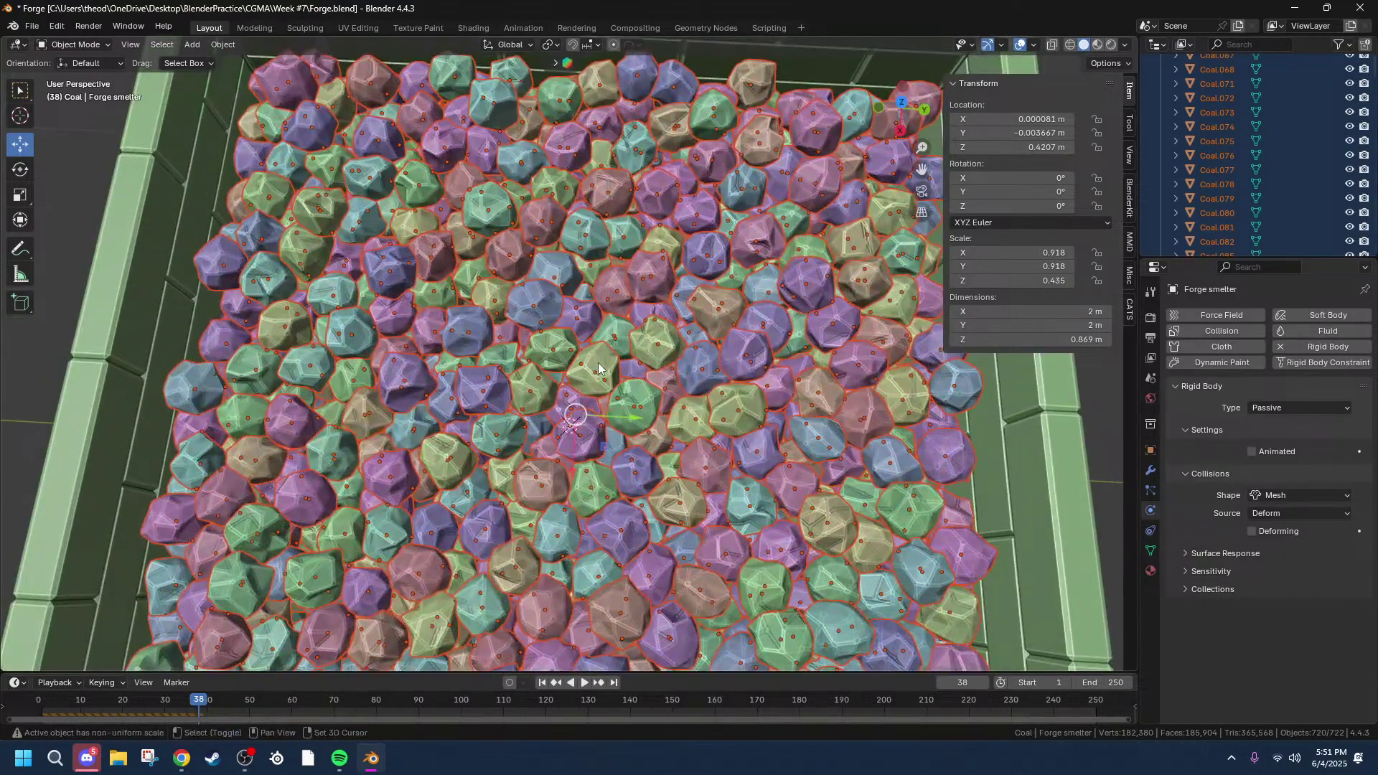
shift+click(598, 368)
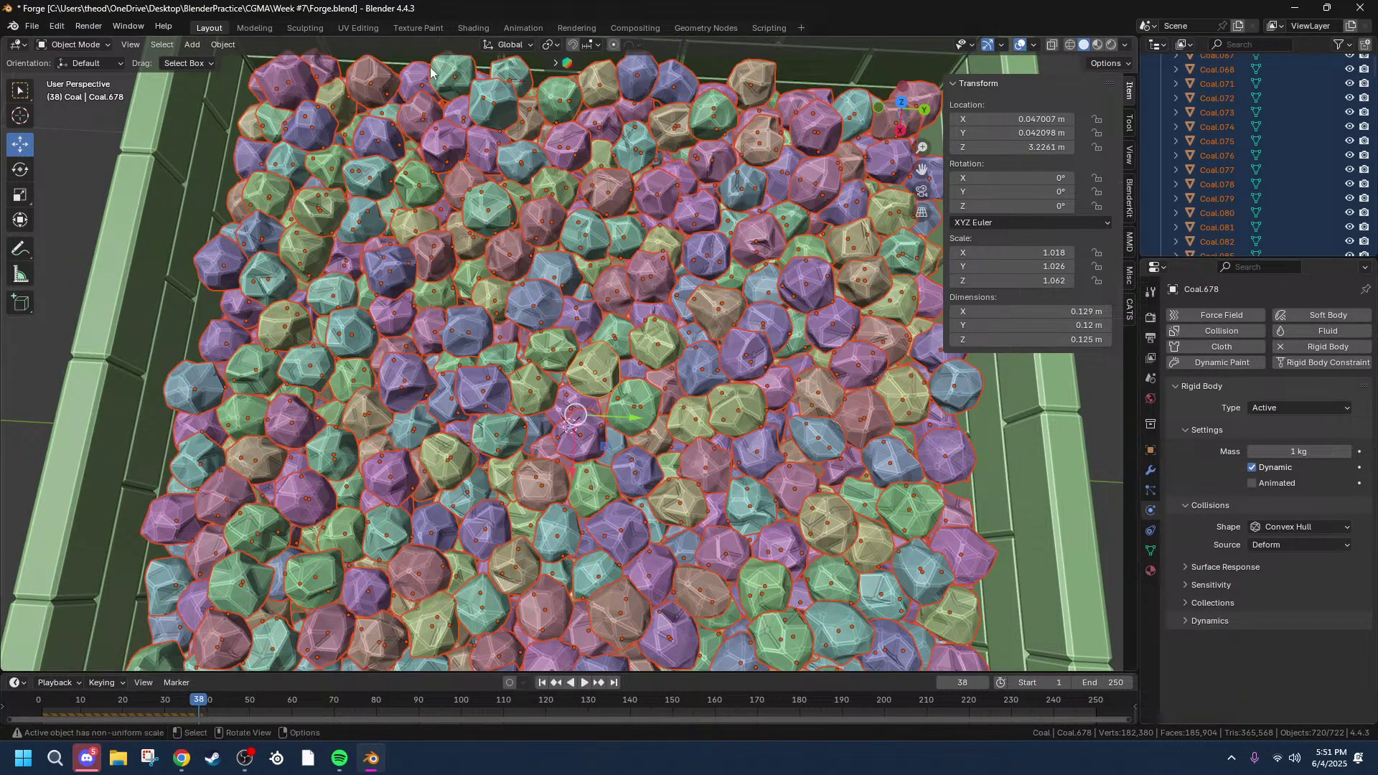
Step: Try removing the rigid bodies from all selected coals and play the timeline to check their positions
click(222, 44)
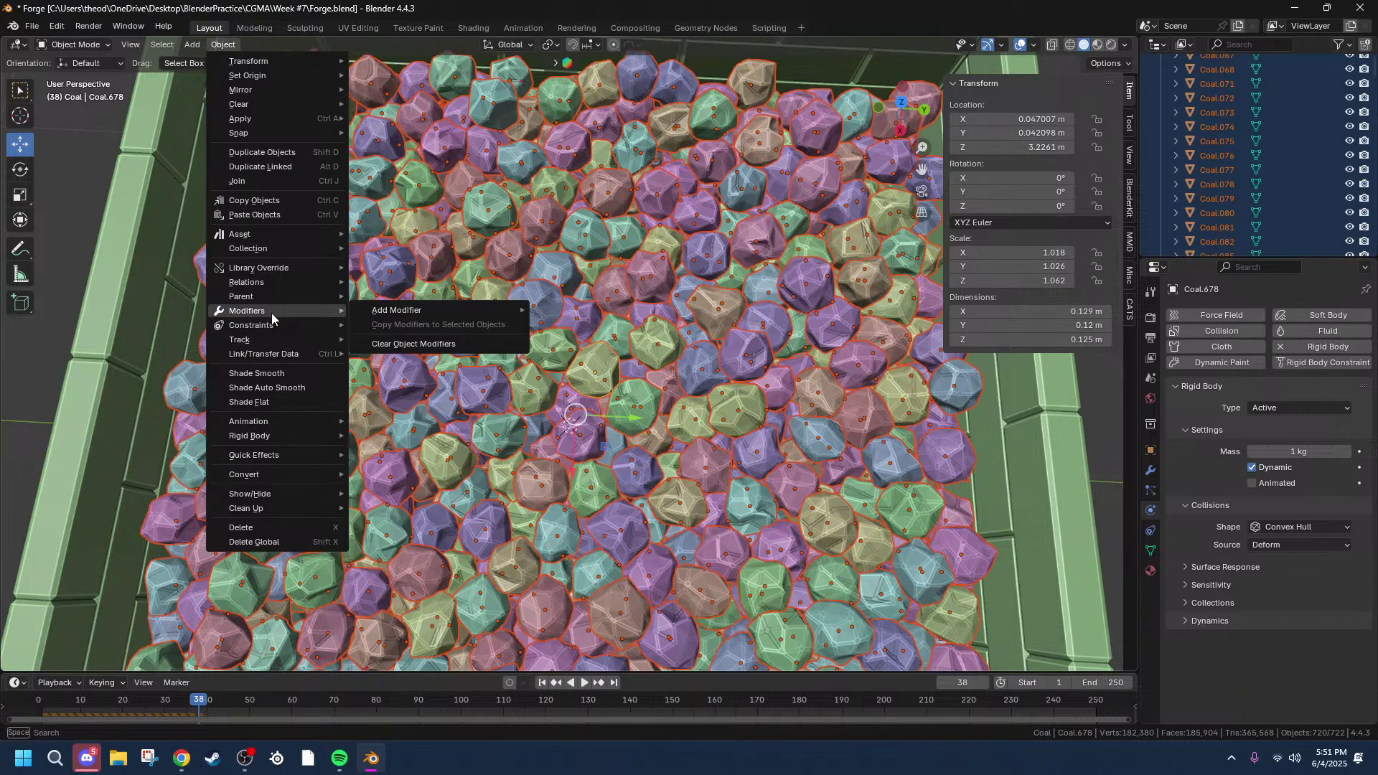
mouse_move(273, 327)
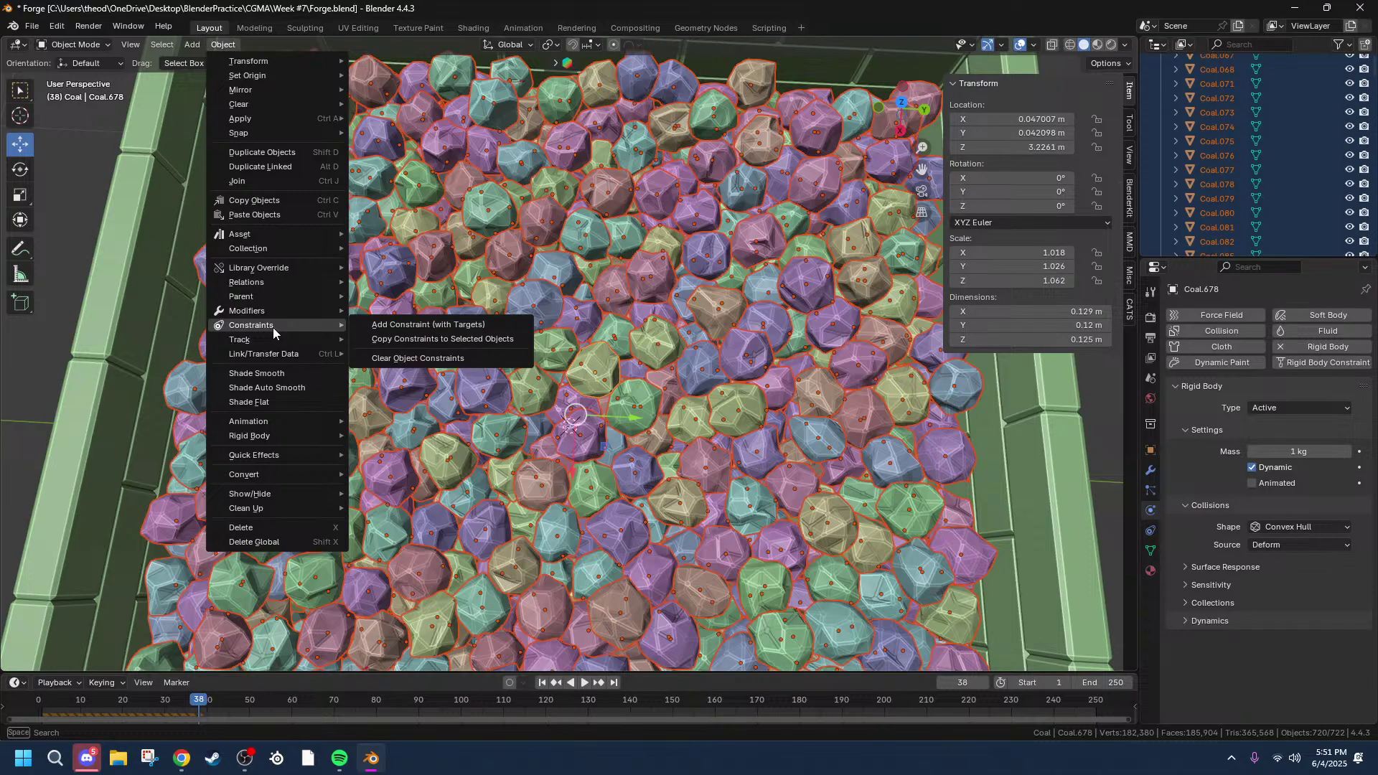
mouse_move(287, 435)
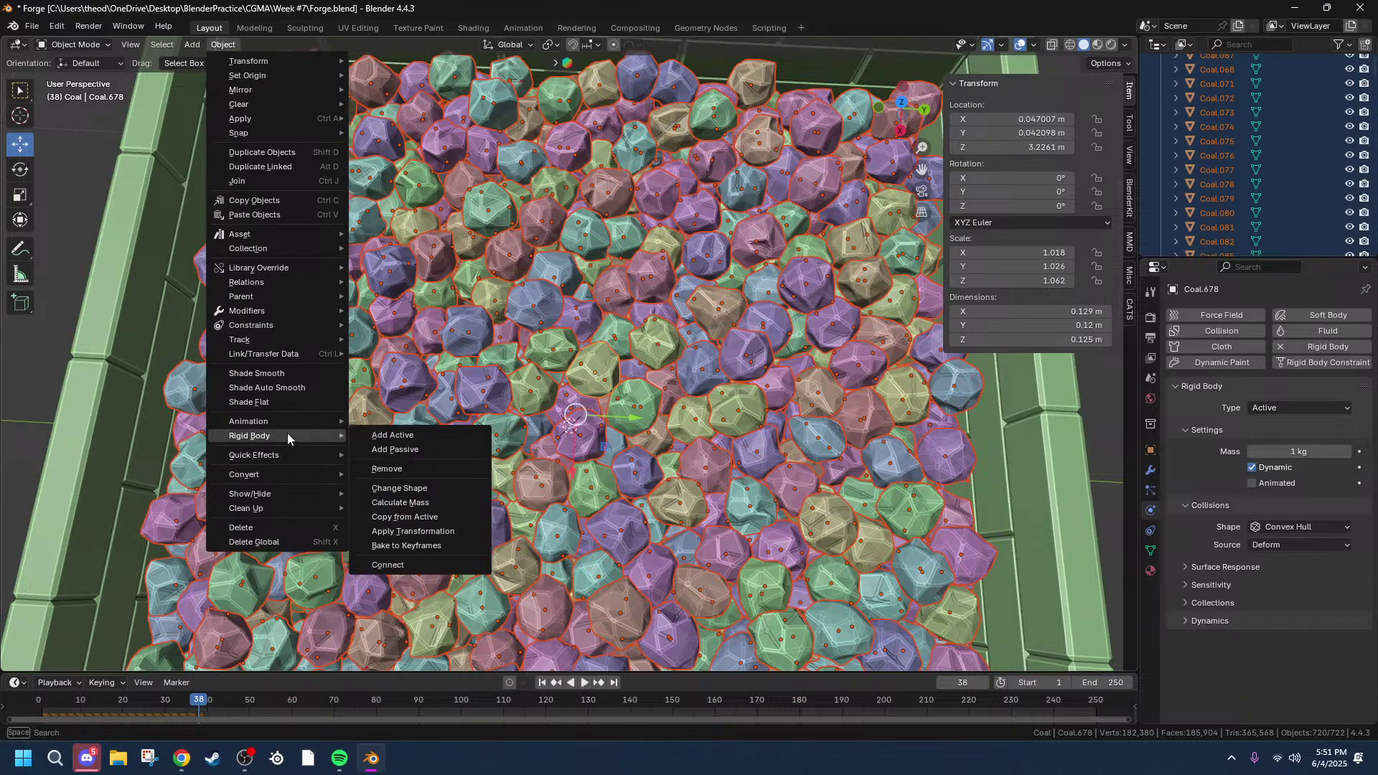
click(425, 471)
scroll(445, 465, down, 8)
middle_drag(667, 408, 706, 289)
key(space)
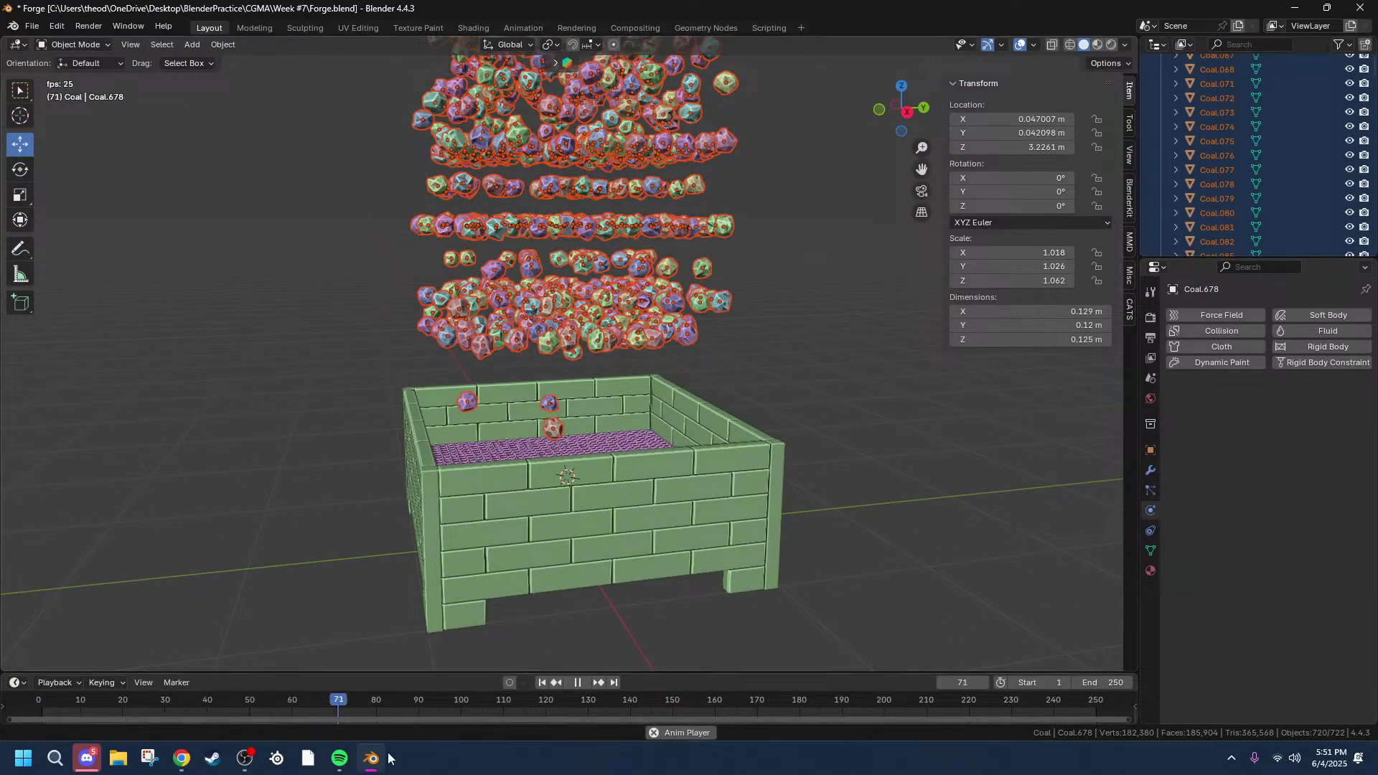
Step: Undo the removal of the coals' rigid bodies and the latest selection changes
key(ctrl+z)
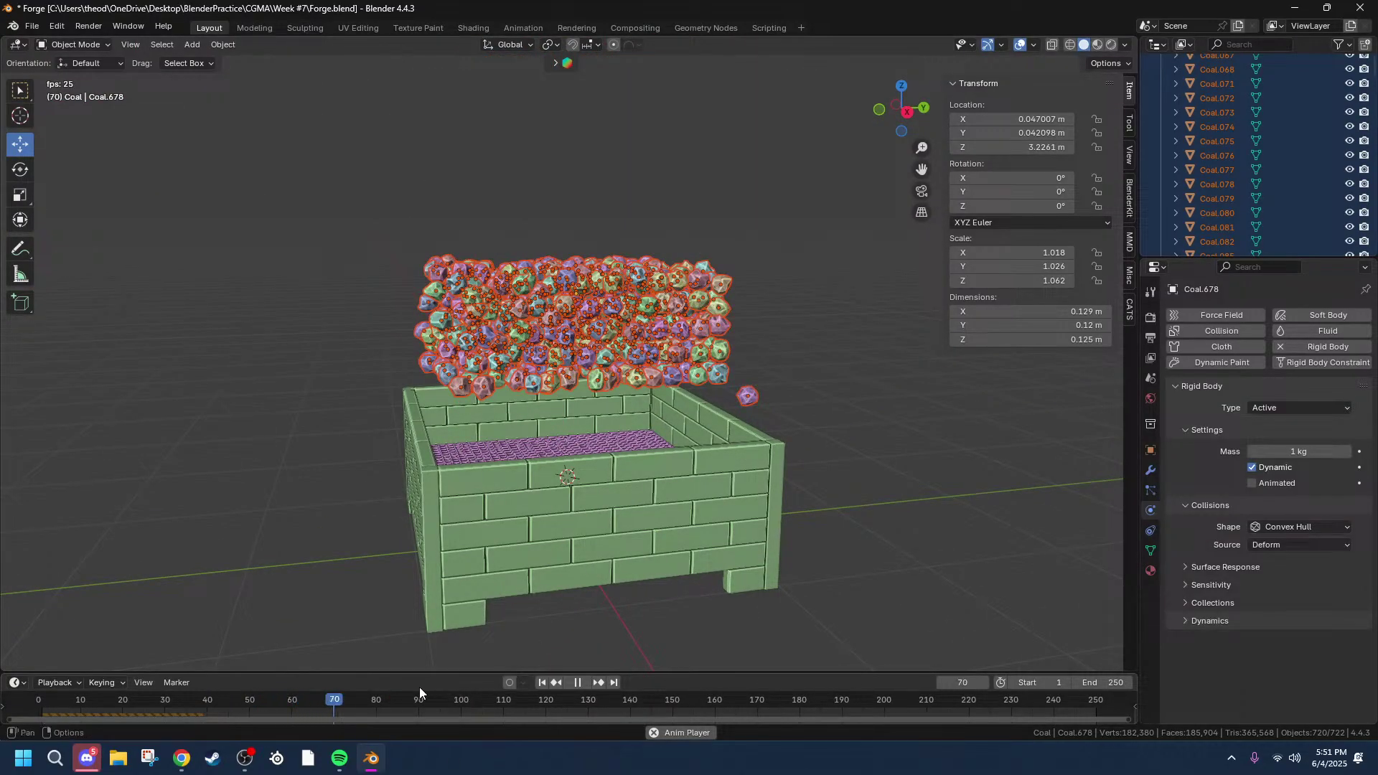
key(ctrl+z)
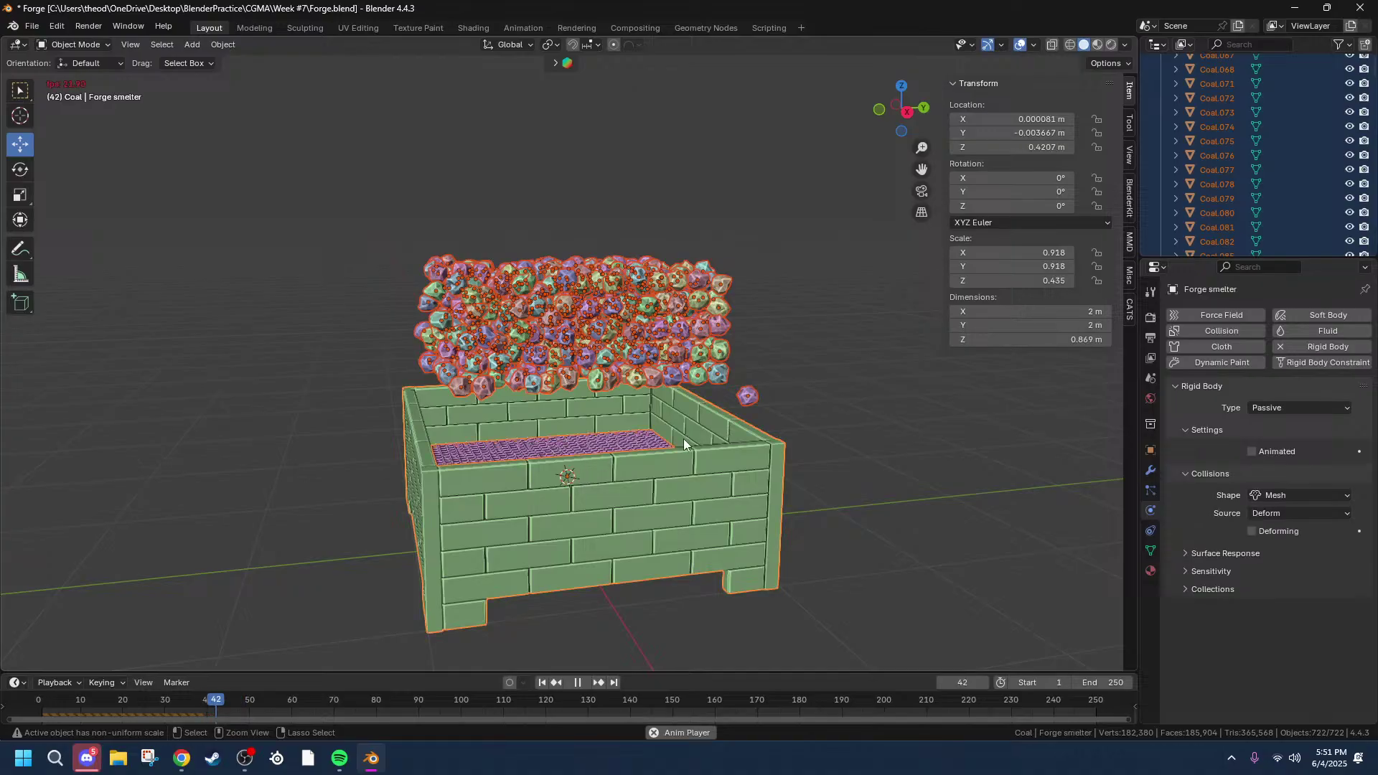
shift+click(746, 402)
Step: Replay the rigid body simulation until the coals settle in the forge and stop it at frame 43
key(space)
drag(253, 701, 1109, 699)
key(space)
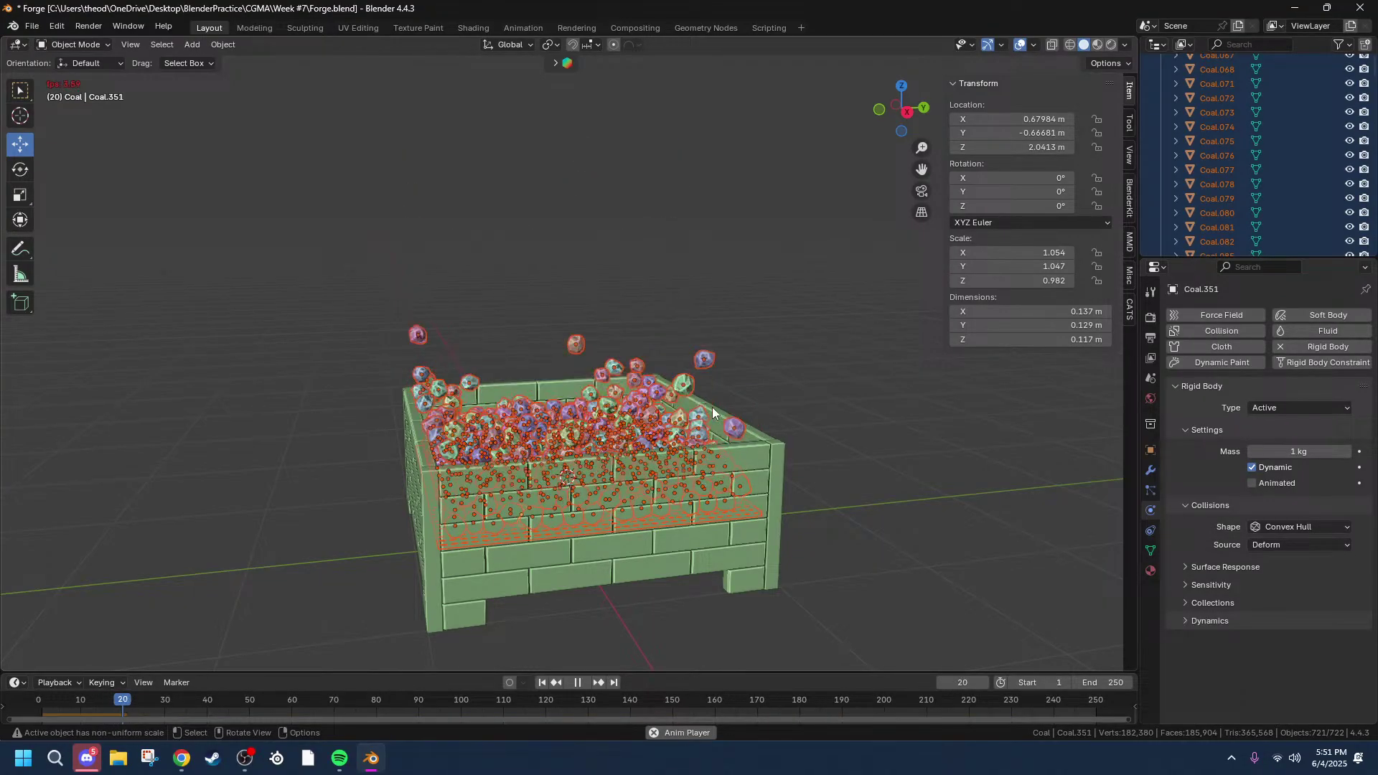
middle_drag(682, 445, 674, 453)
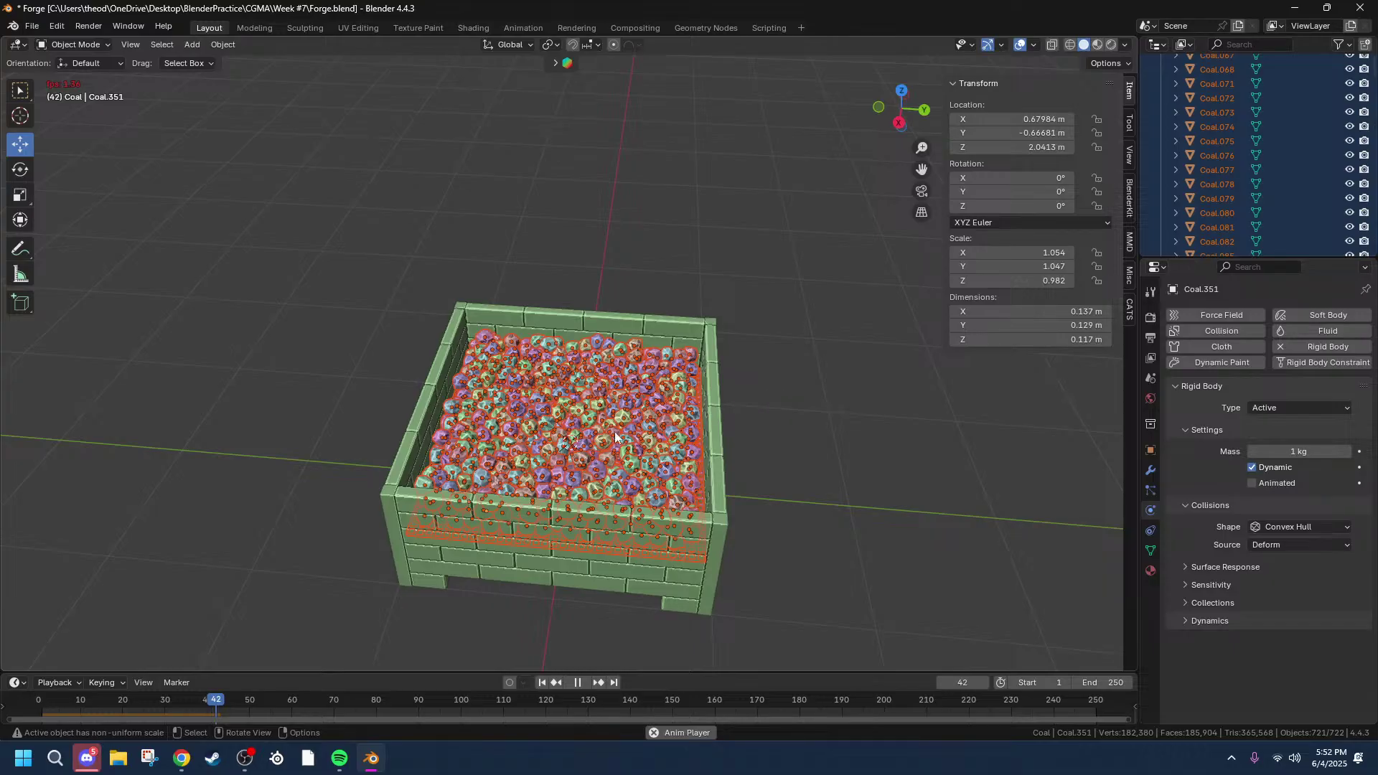
key(space)
Step: Try to exclude the grate from the selection by picking it up close from beneath the forge
middle_drag(482, 448, 468, 249)
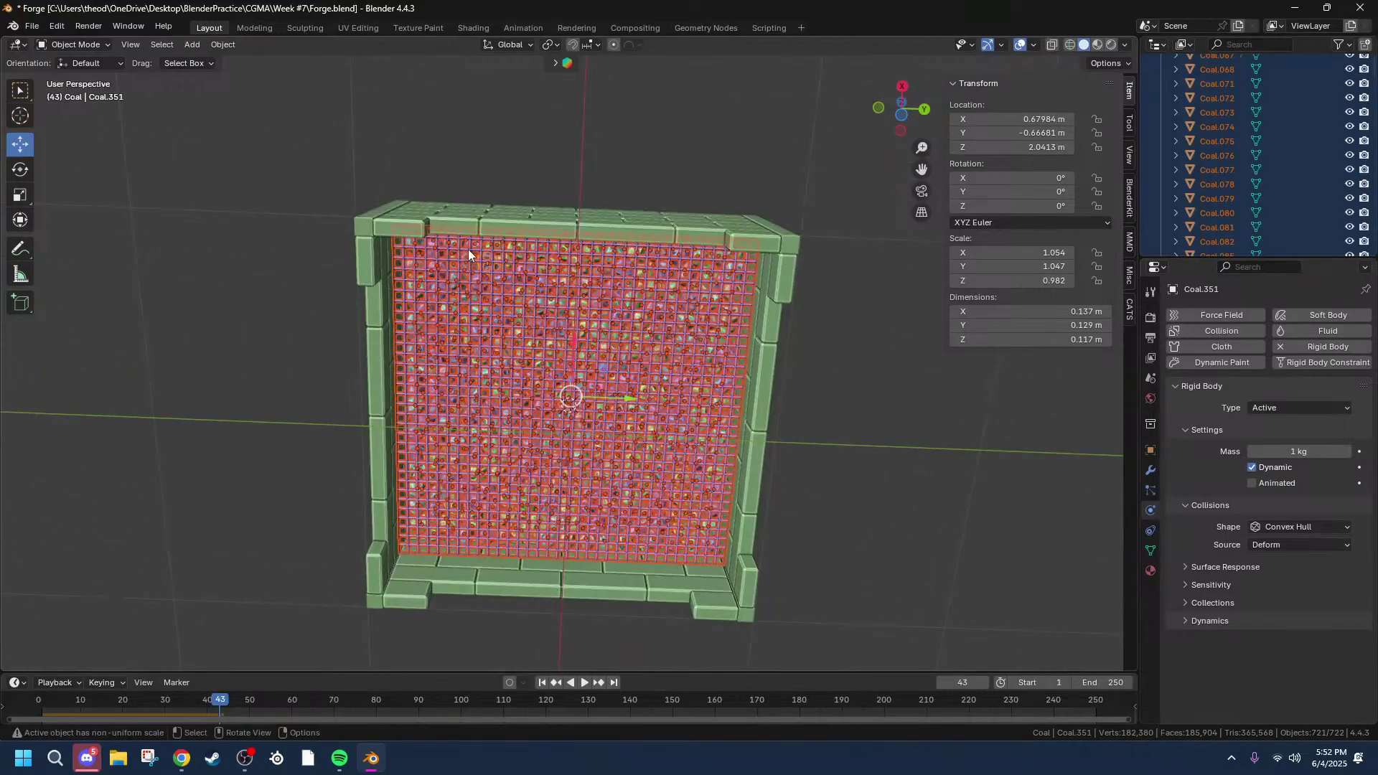
scroll(468, 248, up, 7)
shift+click(442, 274)
shift+click(443, 274)
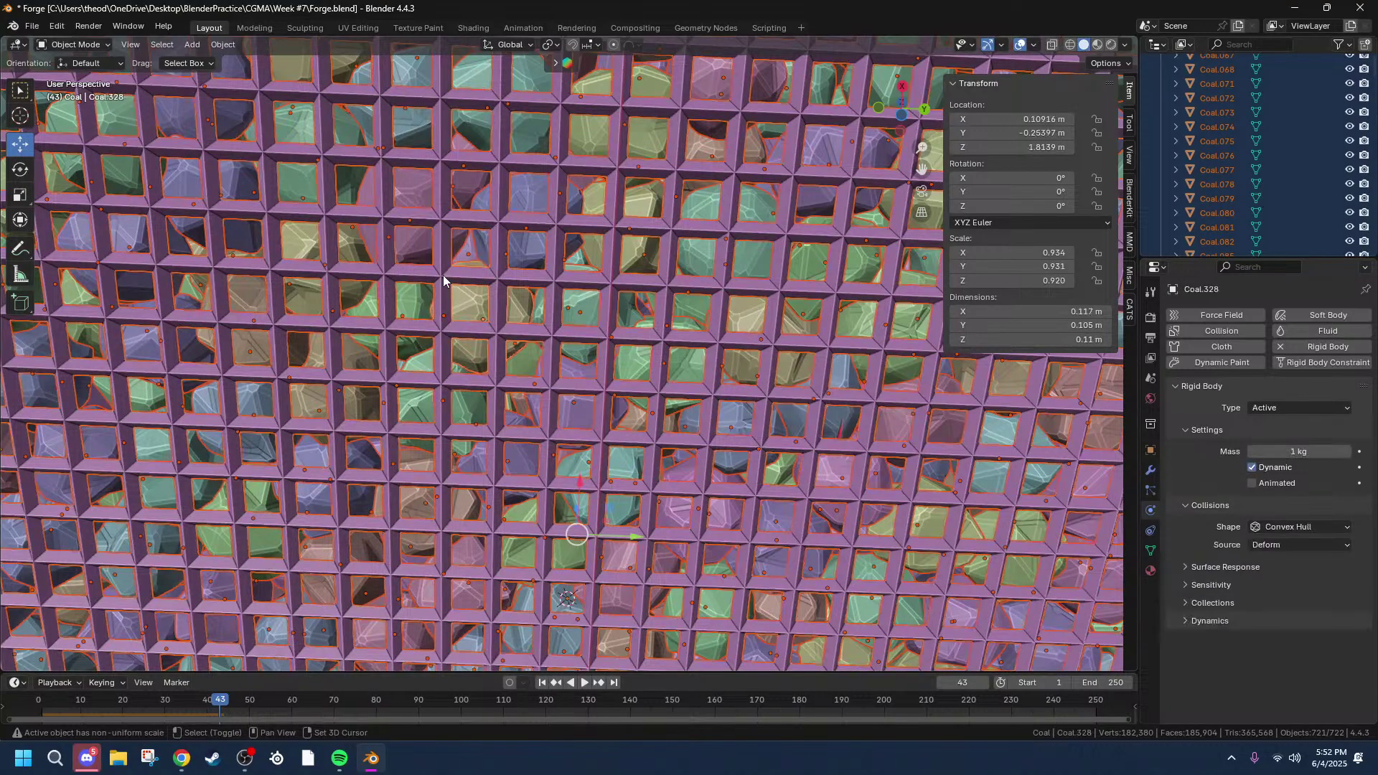
shift+click(442, 274)
shift+click(442, 272)
shift+click(443, 273)
scroll(443, 273, down, 8)
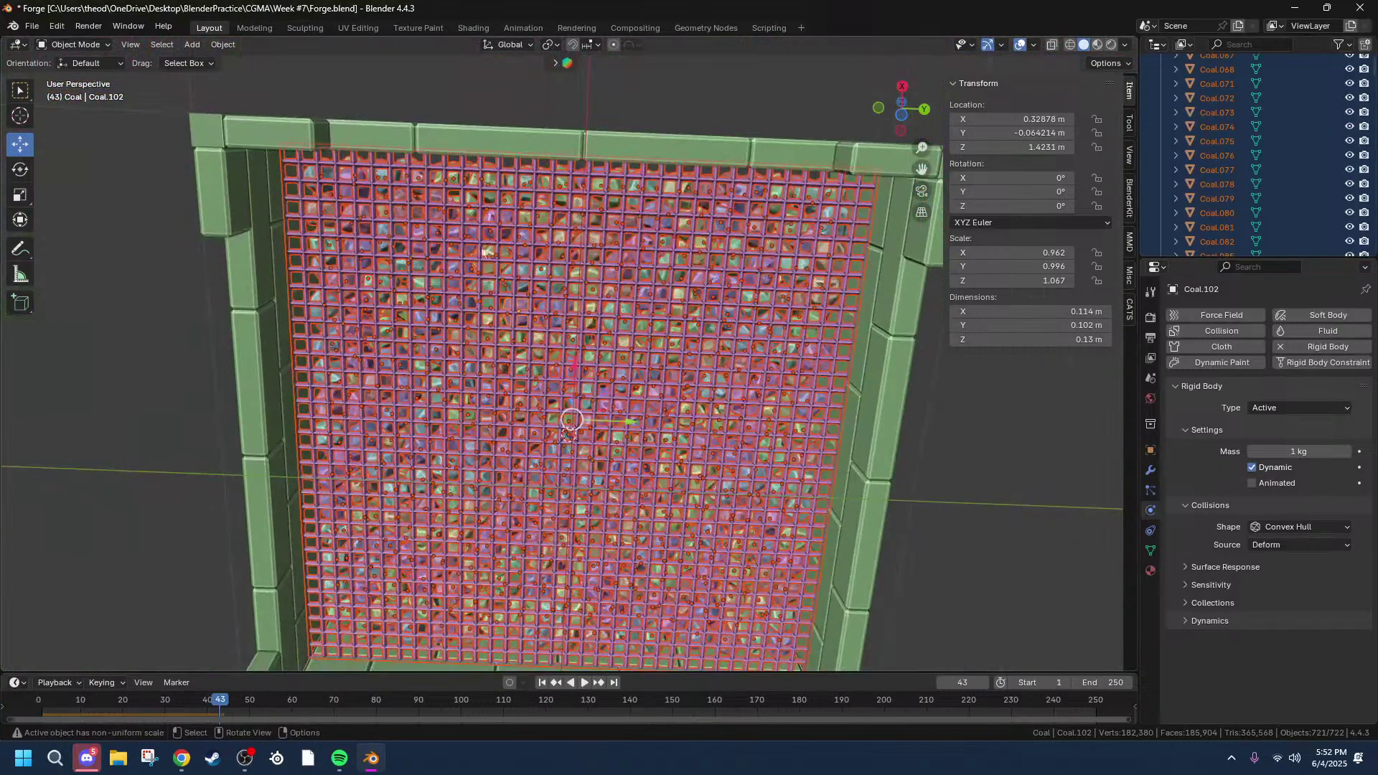
Step: Try again at the edge of the grate, cycling through the overlapping coals and the forge
middle_drag(536, 171, 548, 130)
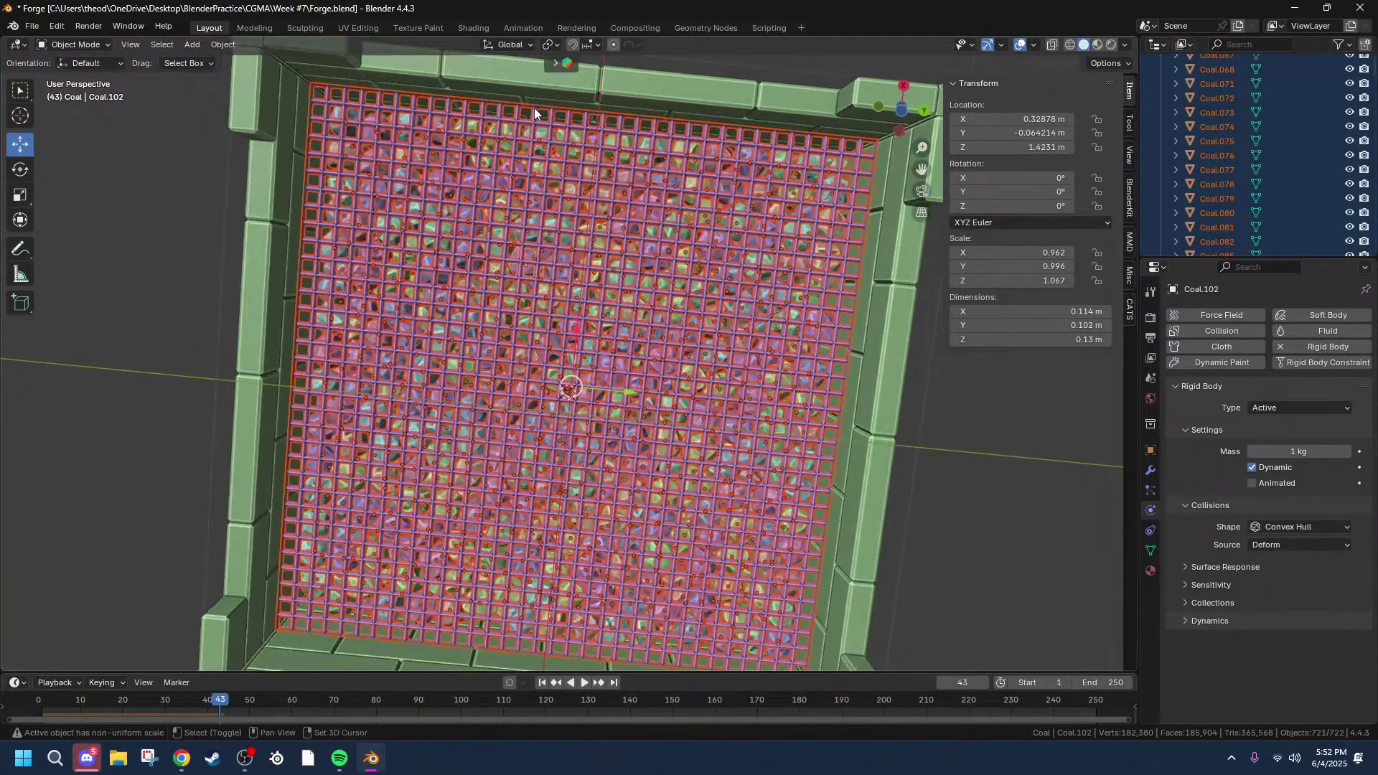
shift+click(534, 110)
shift+click(534, 111)
shift+click(534, 110)
shift+click(534, 111)
shift+click(534, 110)
scroll(534, 111, up, 12)
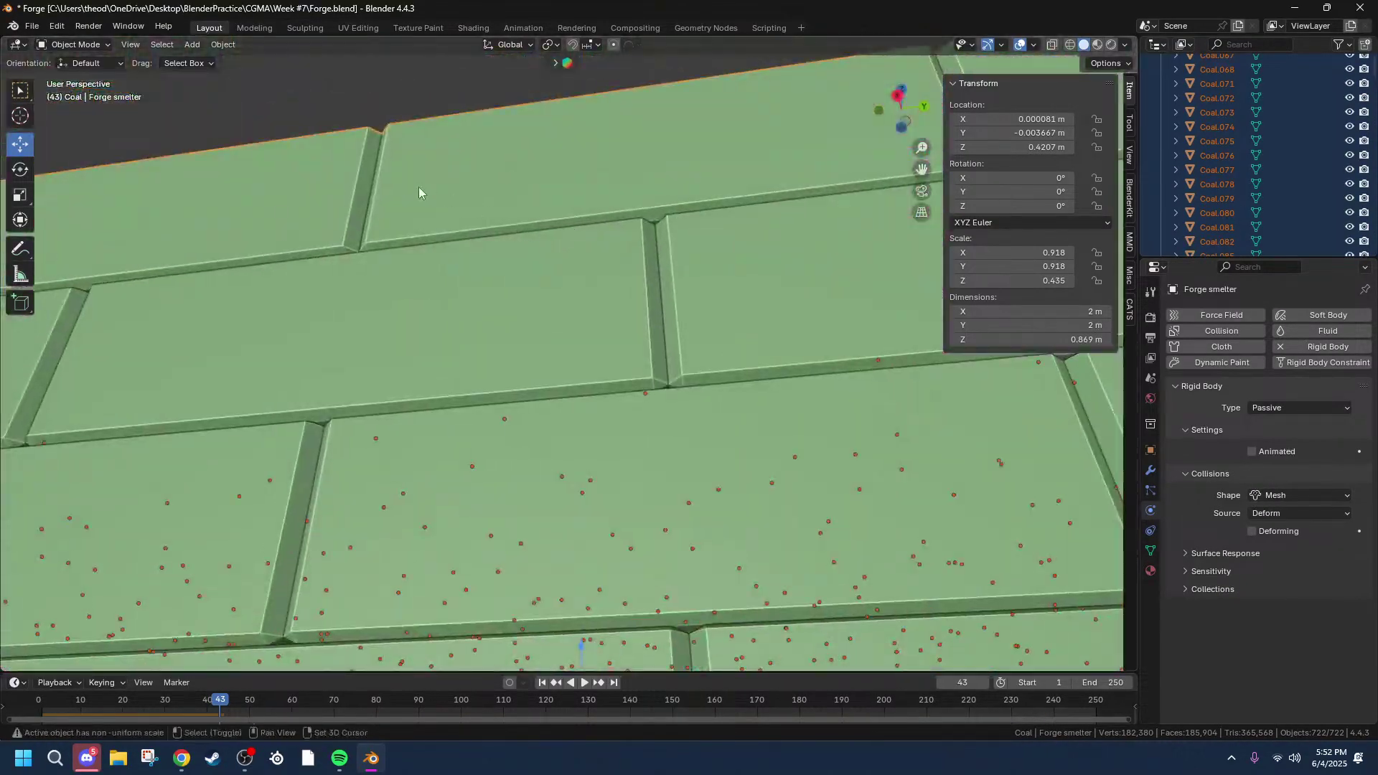
middle_drag(419, 188, 475, 198)
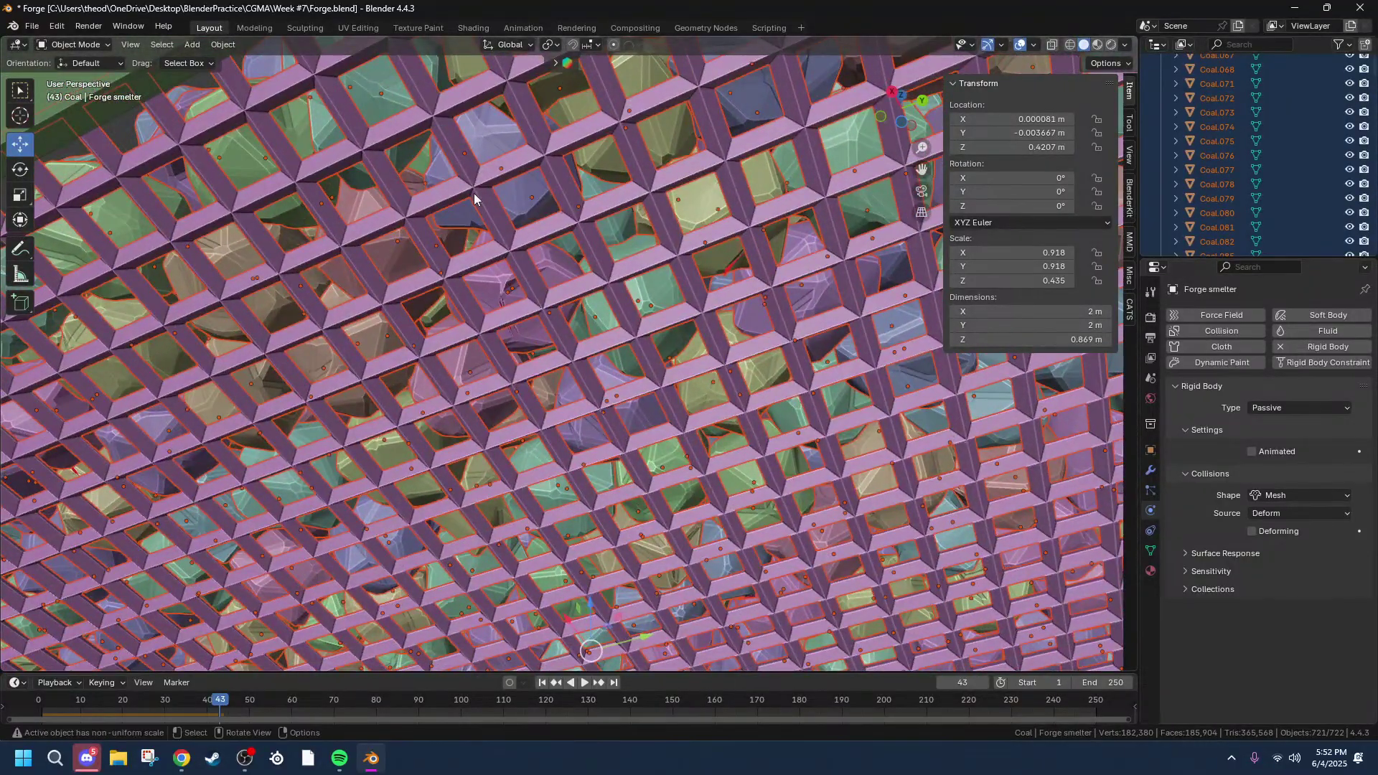
Step: Make the forge grate active and deselect it so that only the coals remain selected
shift+click(230, 84)
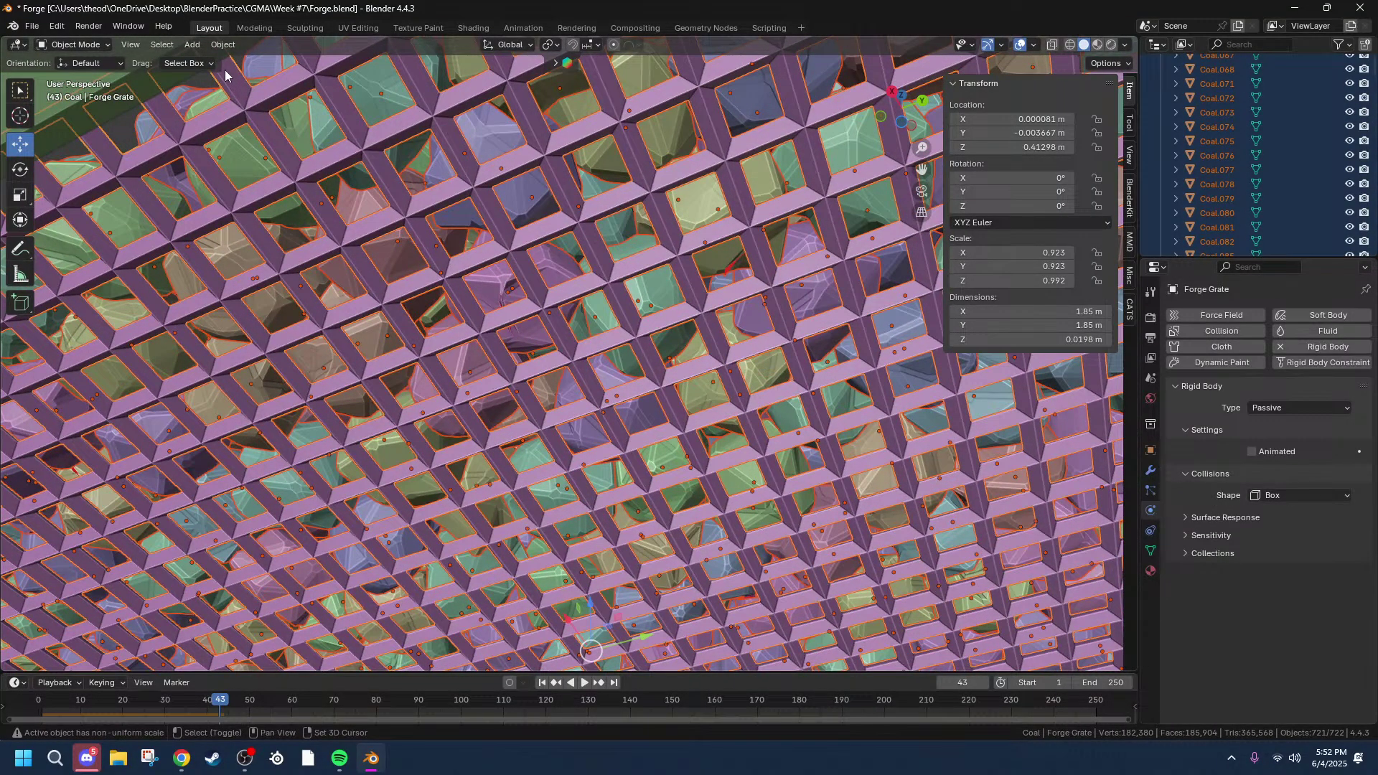
scroll(244, 104, down, 2)
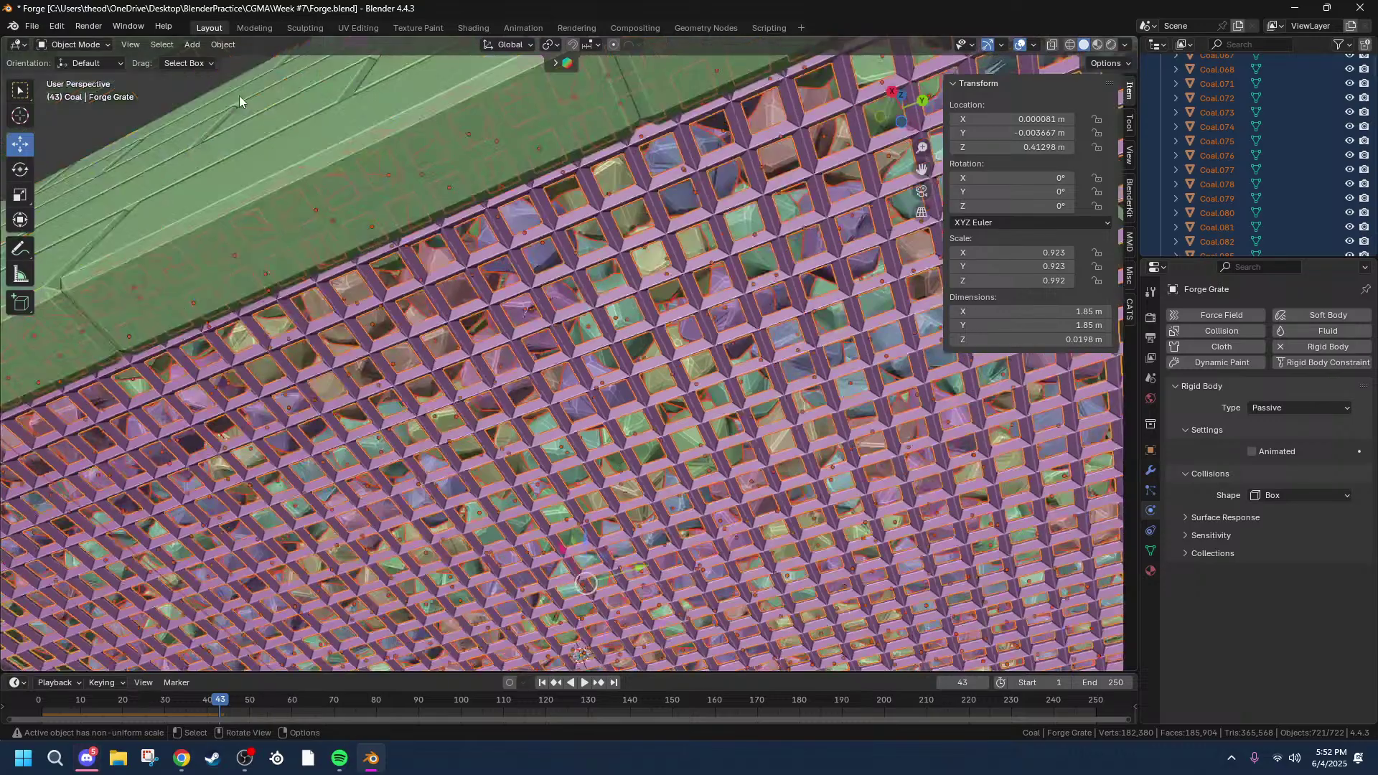
shift+click(383, 288)
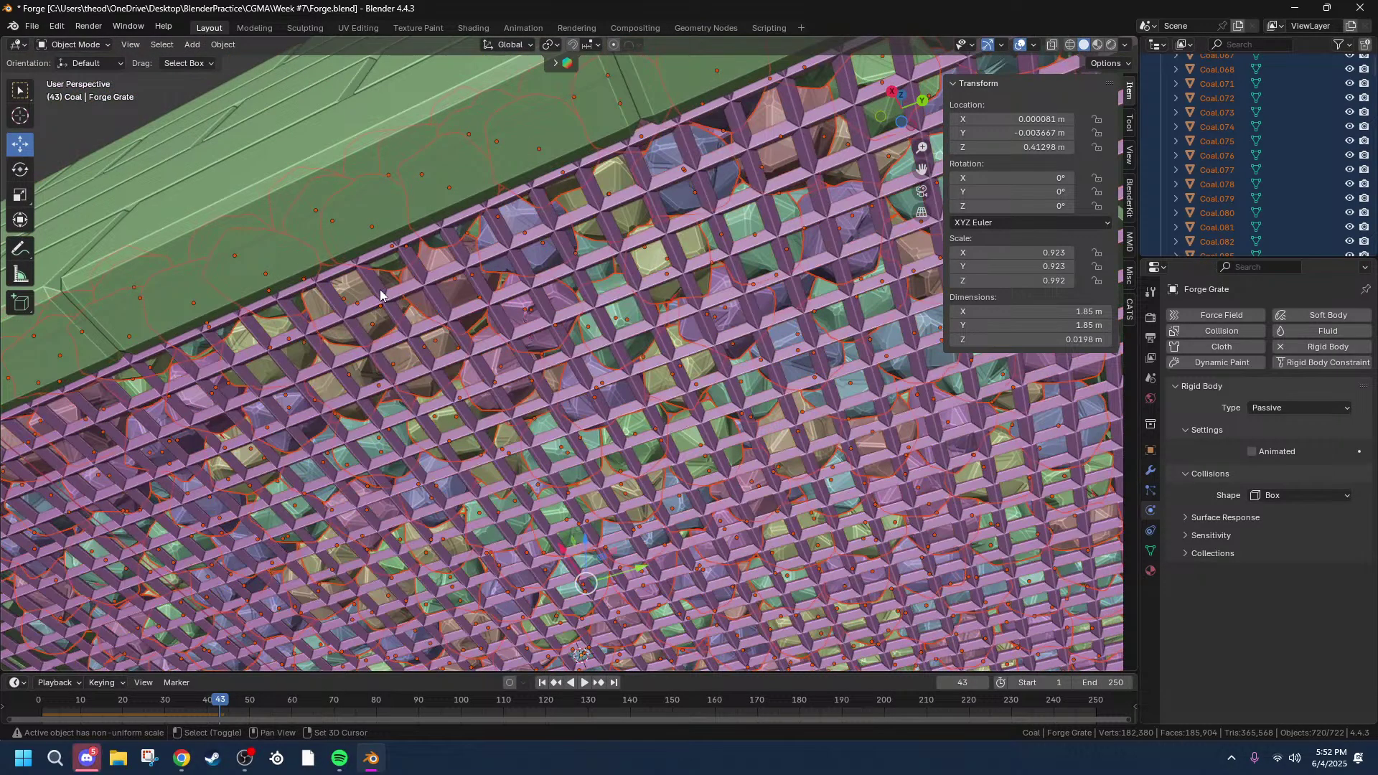
scroll(444, 283, up, 2)
middle_drag(452, 285, 419, 504)
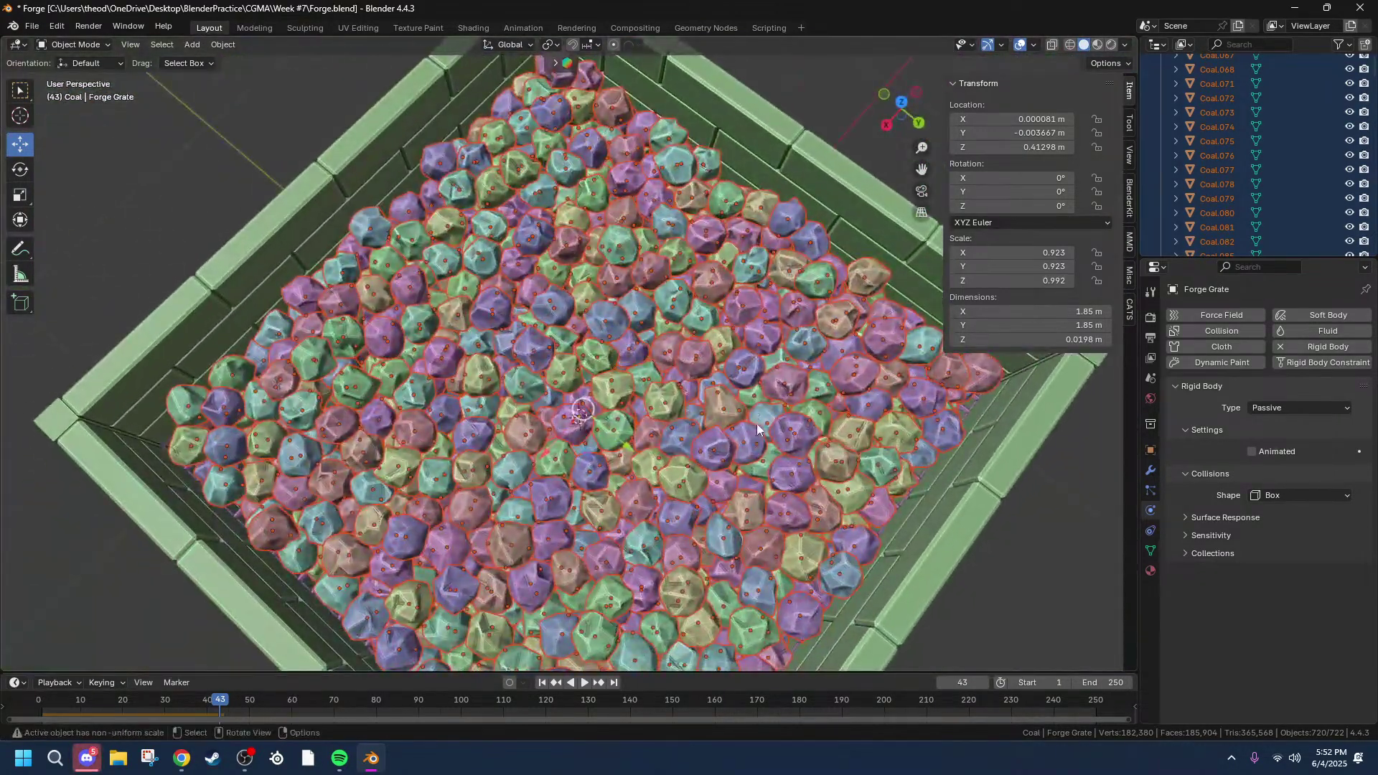
Step: Apply the rigid body transformation to all selected coals
click(219, 46)
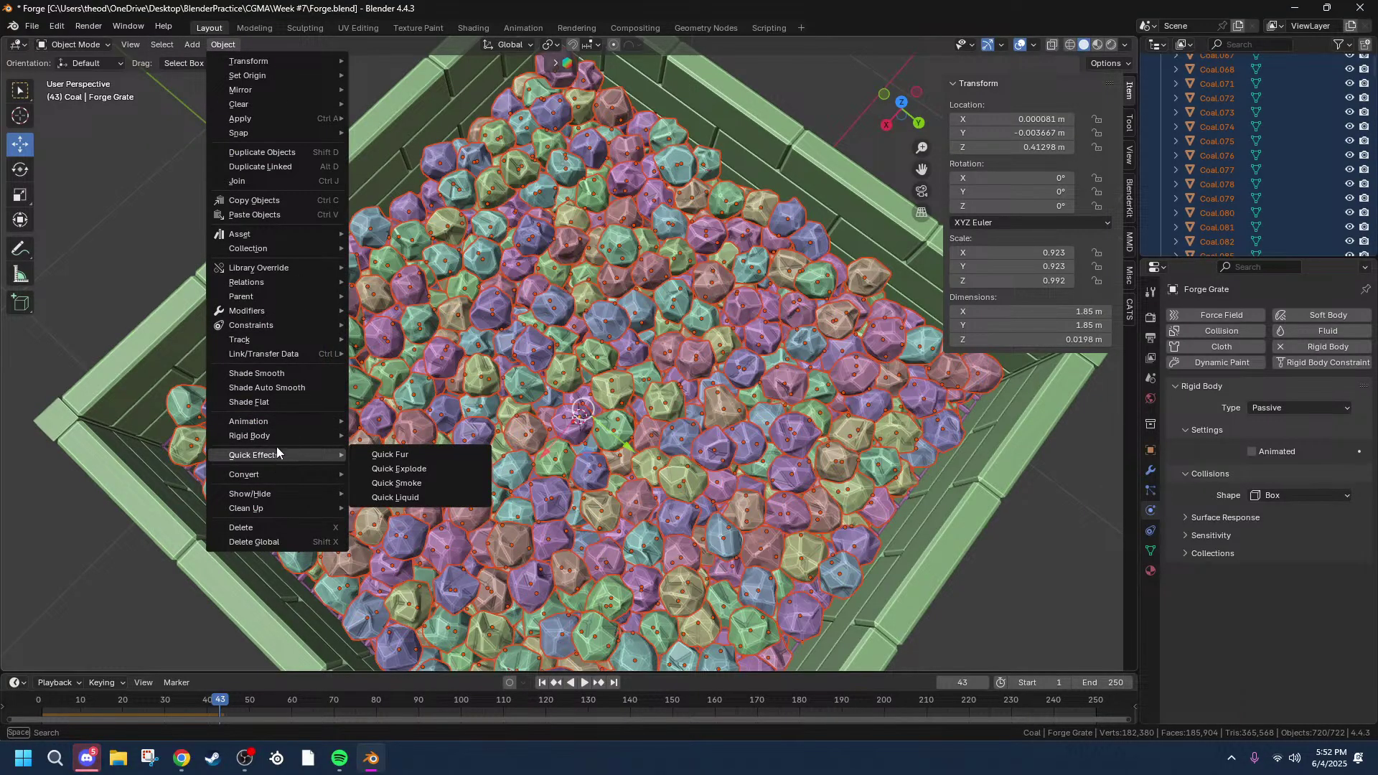
mouse_move(280, 427)
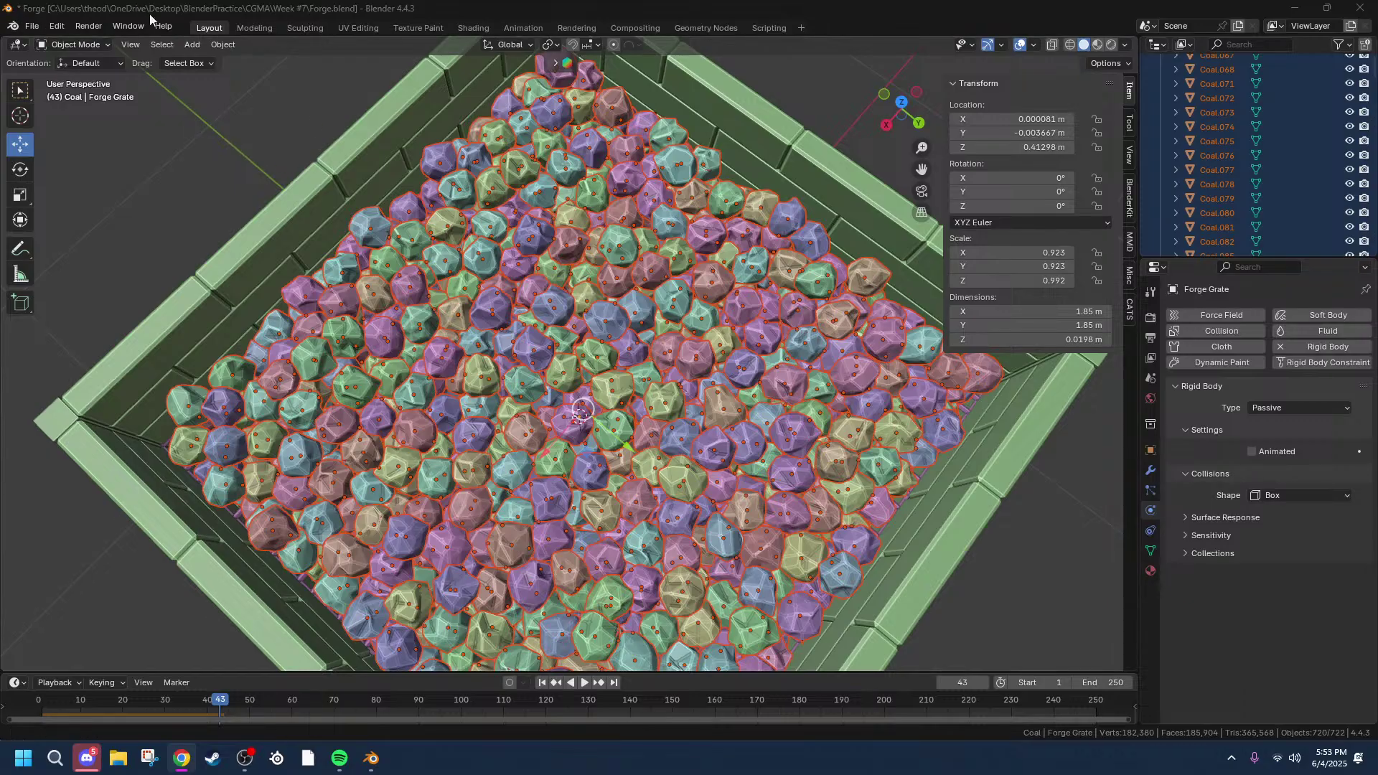
click(219, 46)
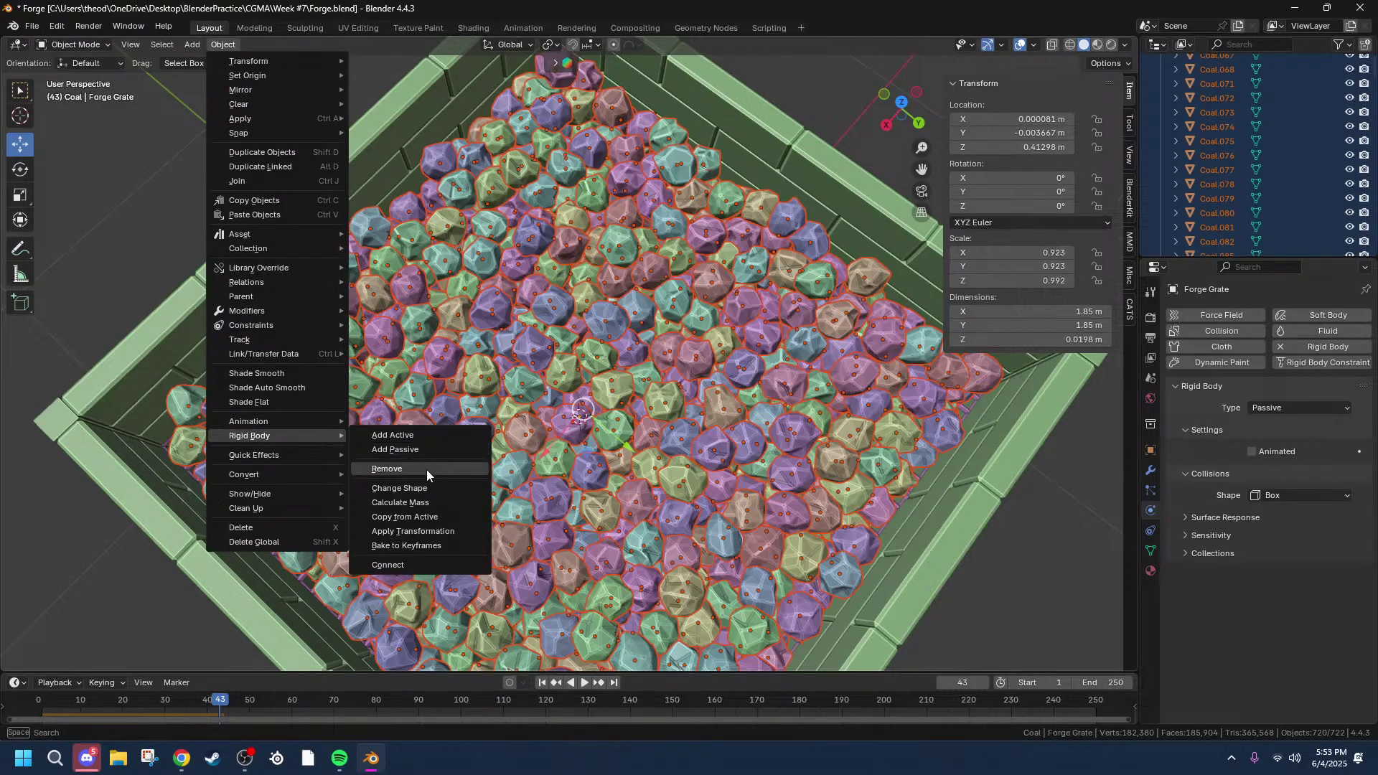
click(429, 531)
Step: Scrub and play the timeline around frames 39 to 42 to check the positions of the coals
middle_drag(578, 572, 588, 460)
drag(260, 702, 203, 700)
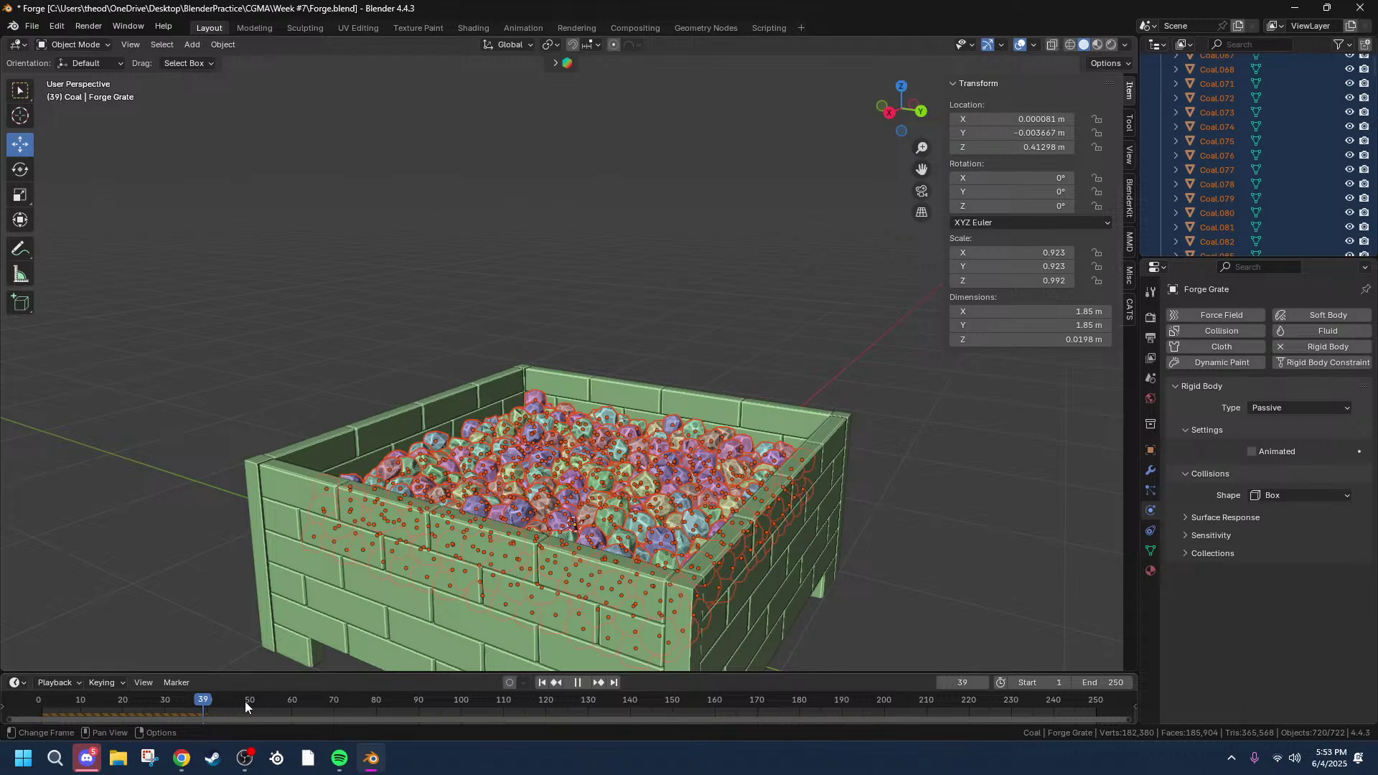
click(245, 702)
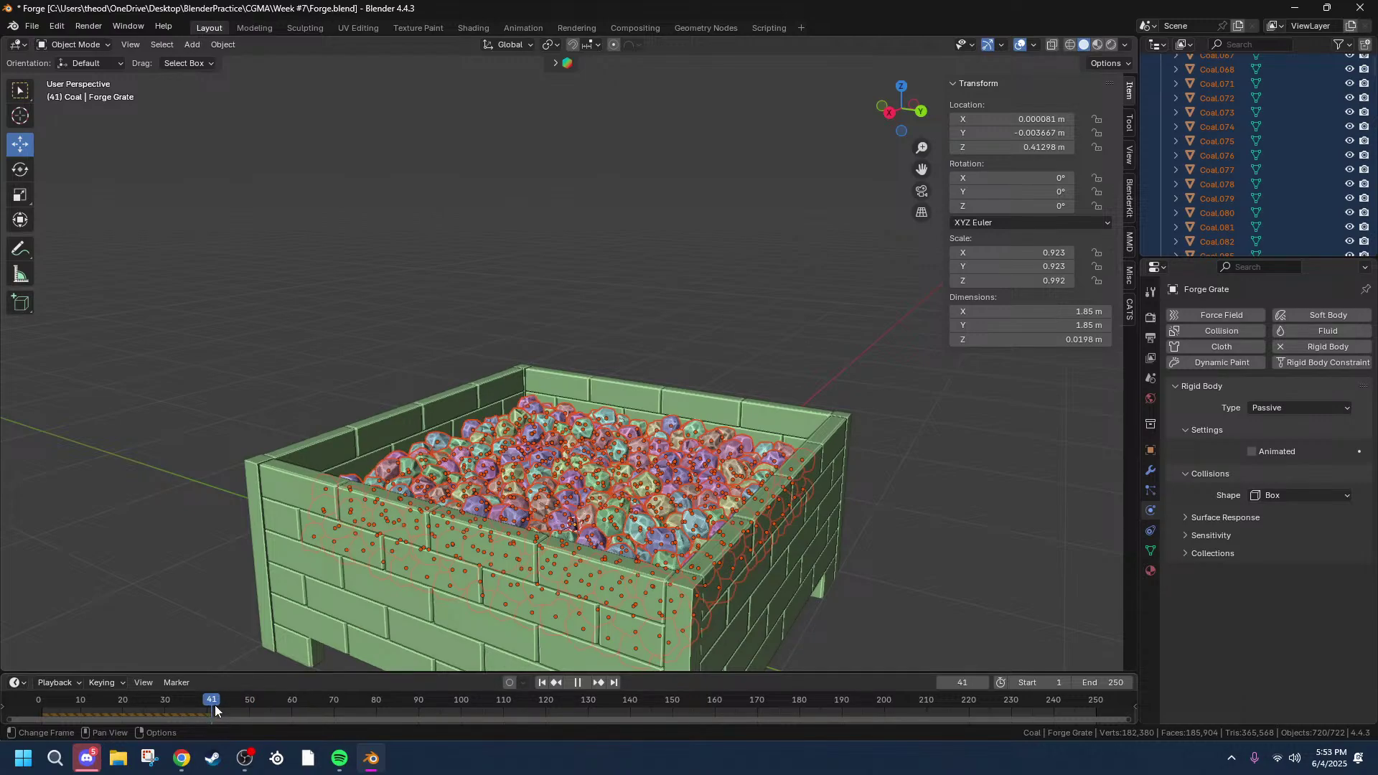
key(space)
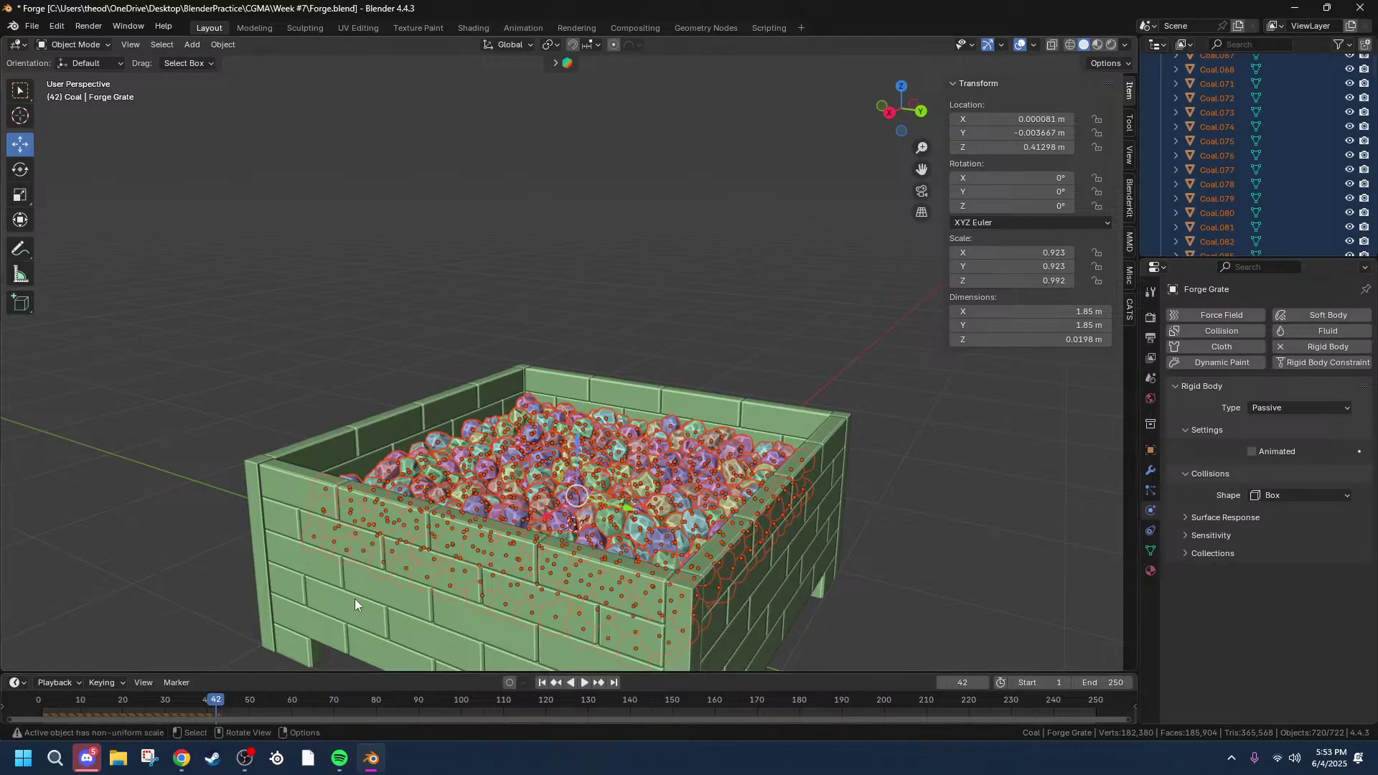
middle_drag(494, 531, 499, 614)
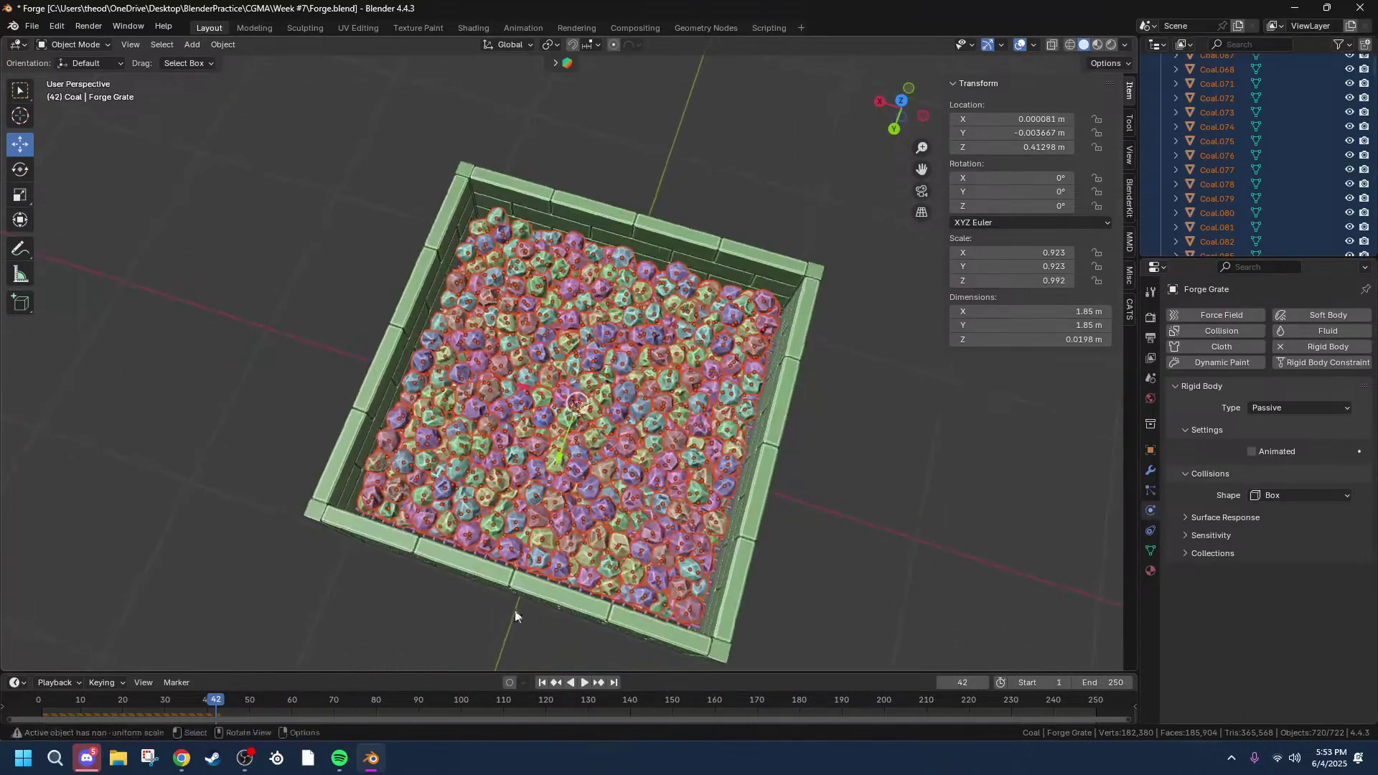
Step: Clear the selection, try removing the forge grate's rigid body and restore it
click(868, 500)
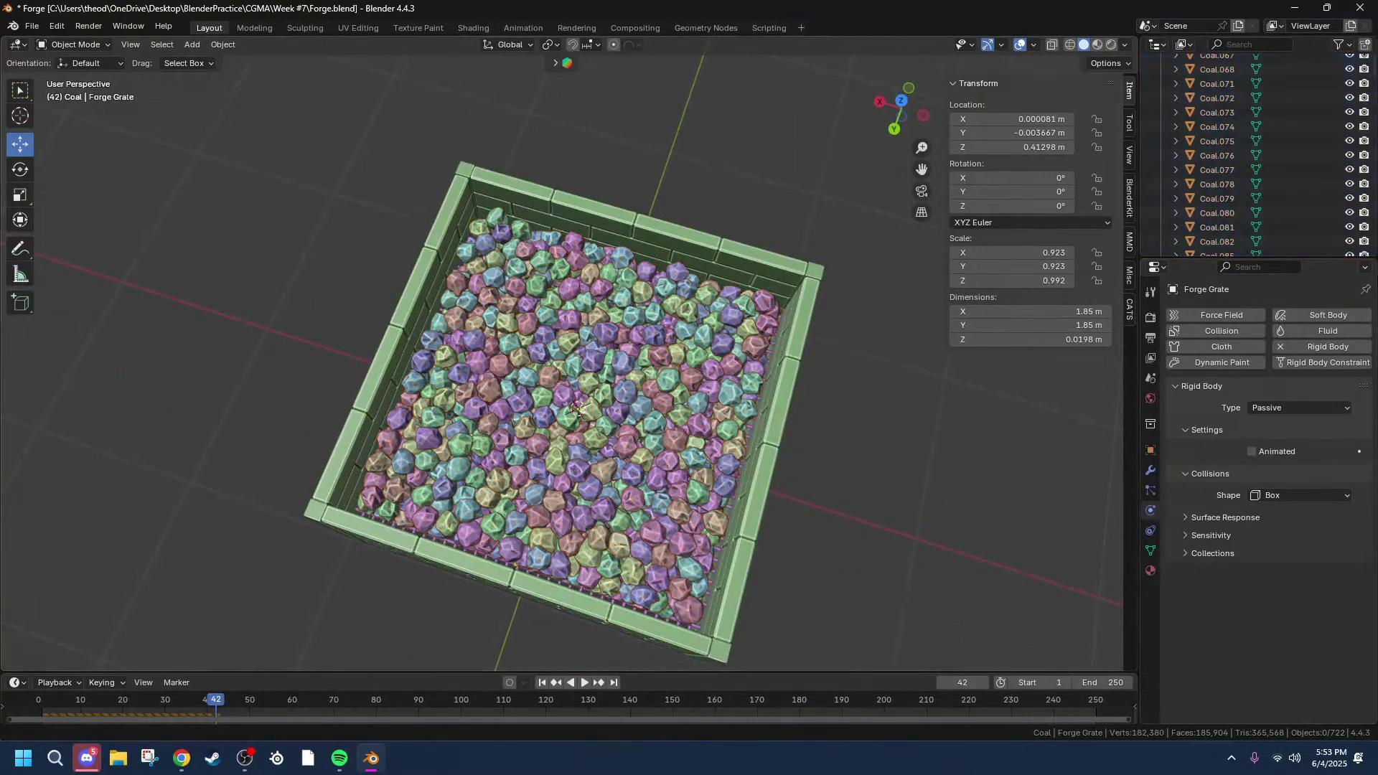
click(1282, 346)
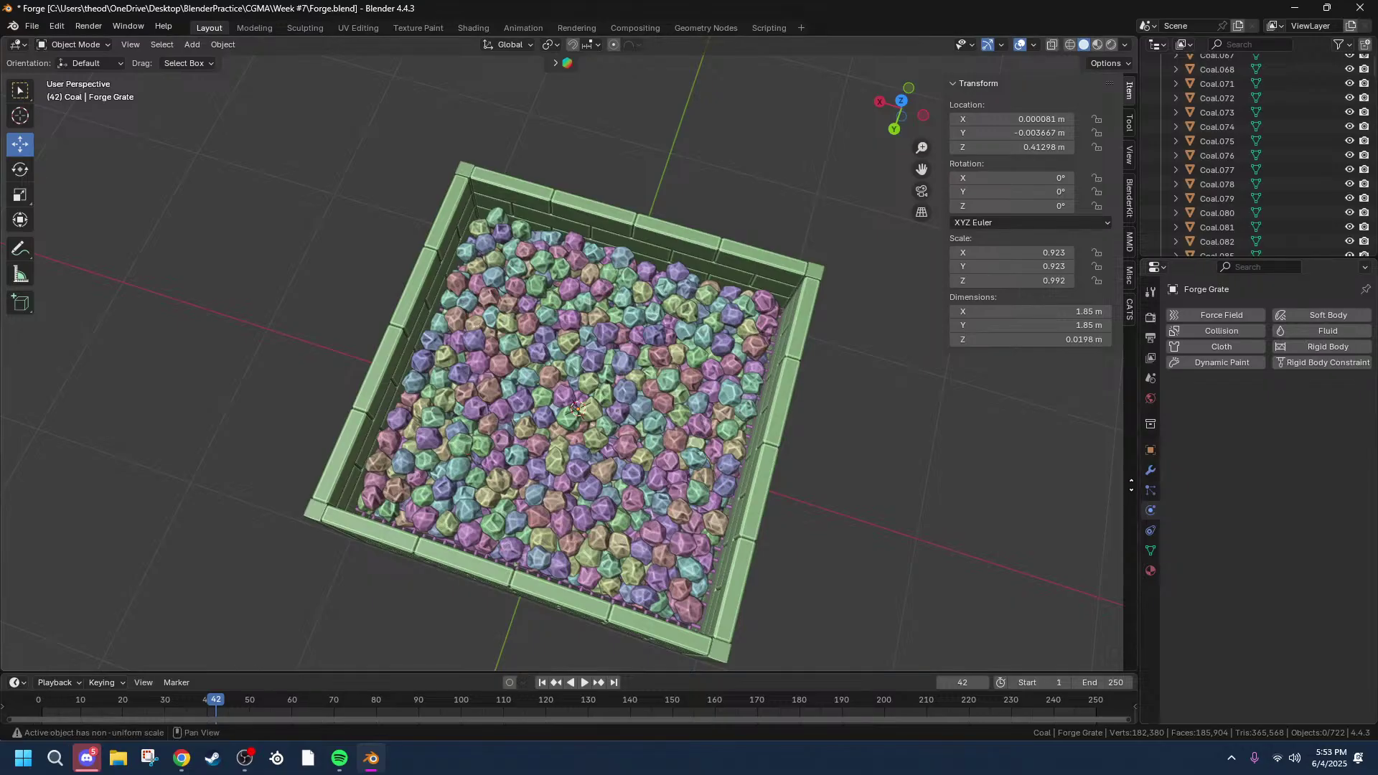
click(1282, 347)
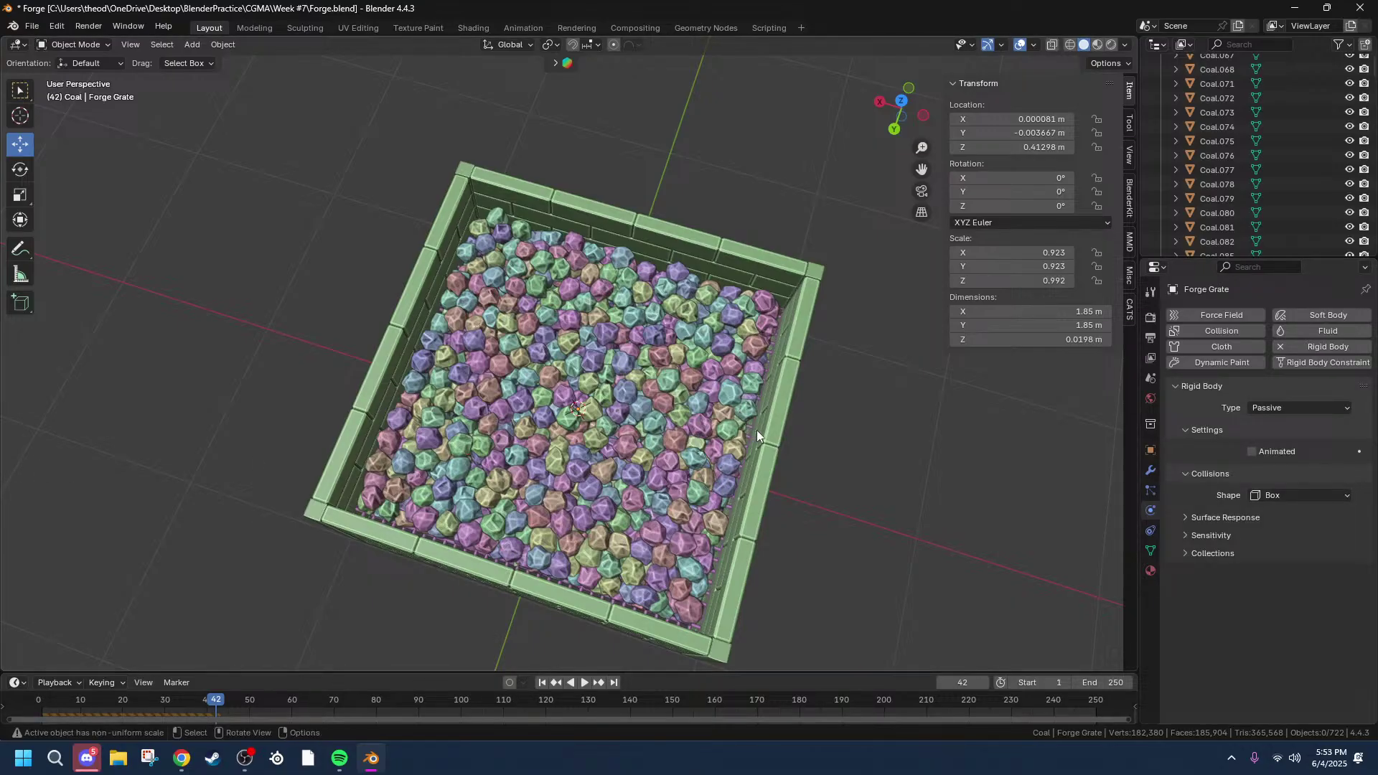
Step: Select a single coal near the middle of the pile and remove its rigid body
middle_drag(870, 529, 637, 448)
click(637, 449)
middle_drag(725, 492, 701, 352)
click(692, 320)
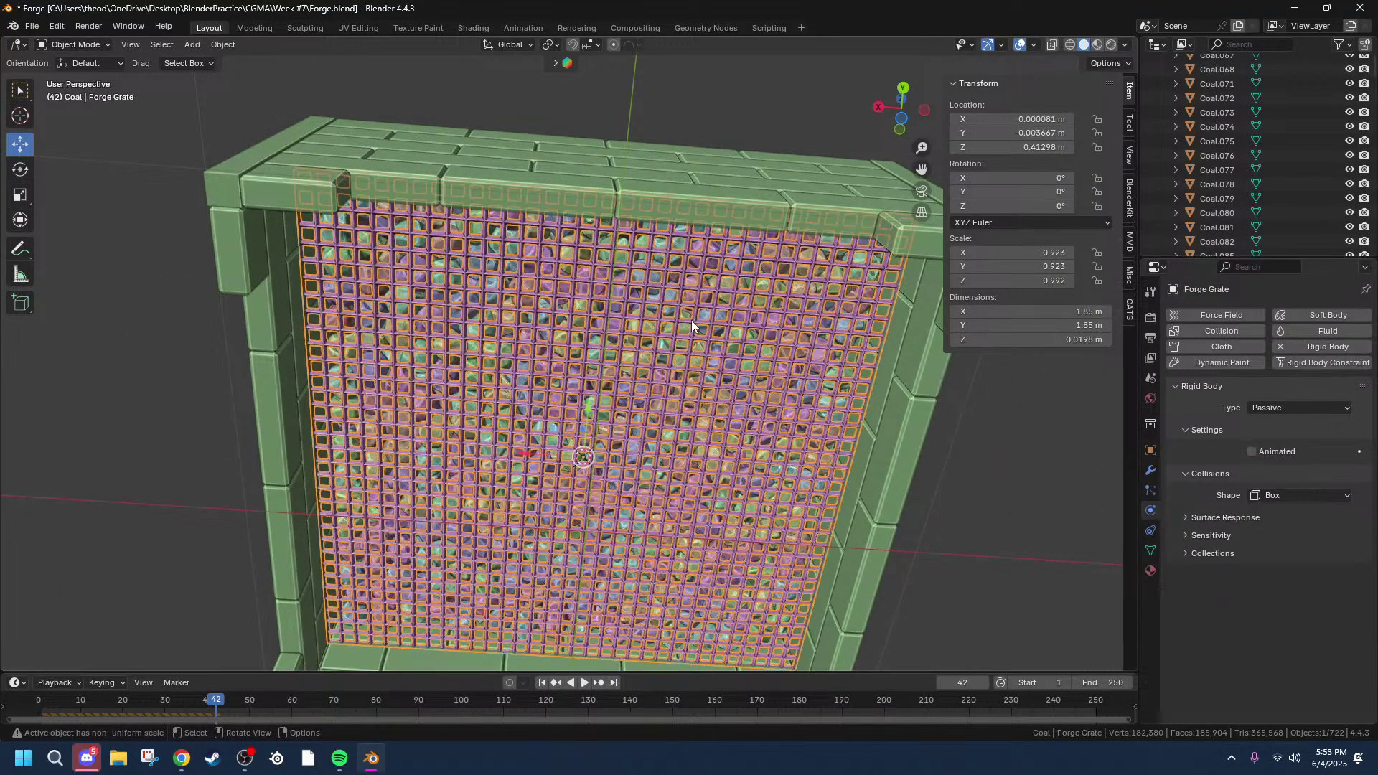
middle_drag(715, 148, 724, 354)
click(724, 355)
click(558, 458)
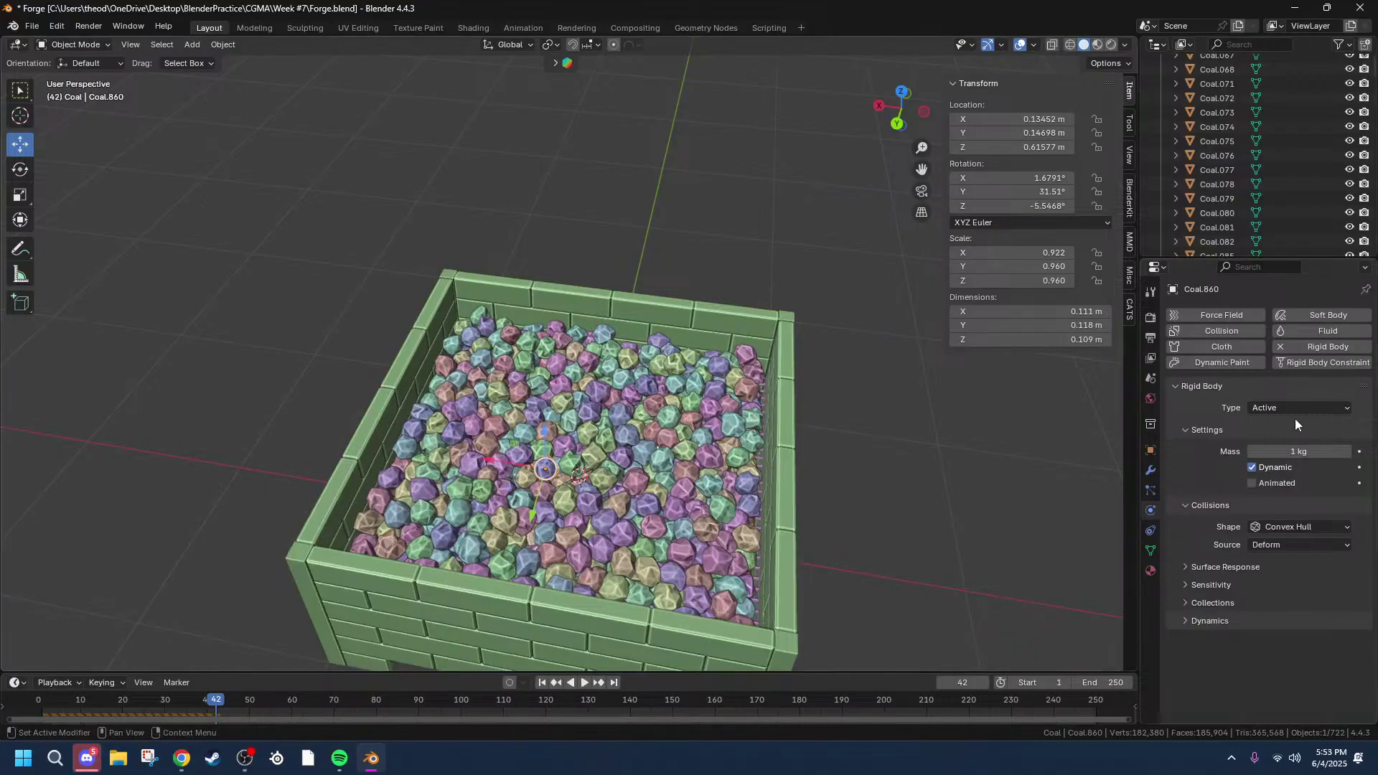
click(1280, 348)
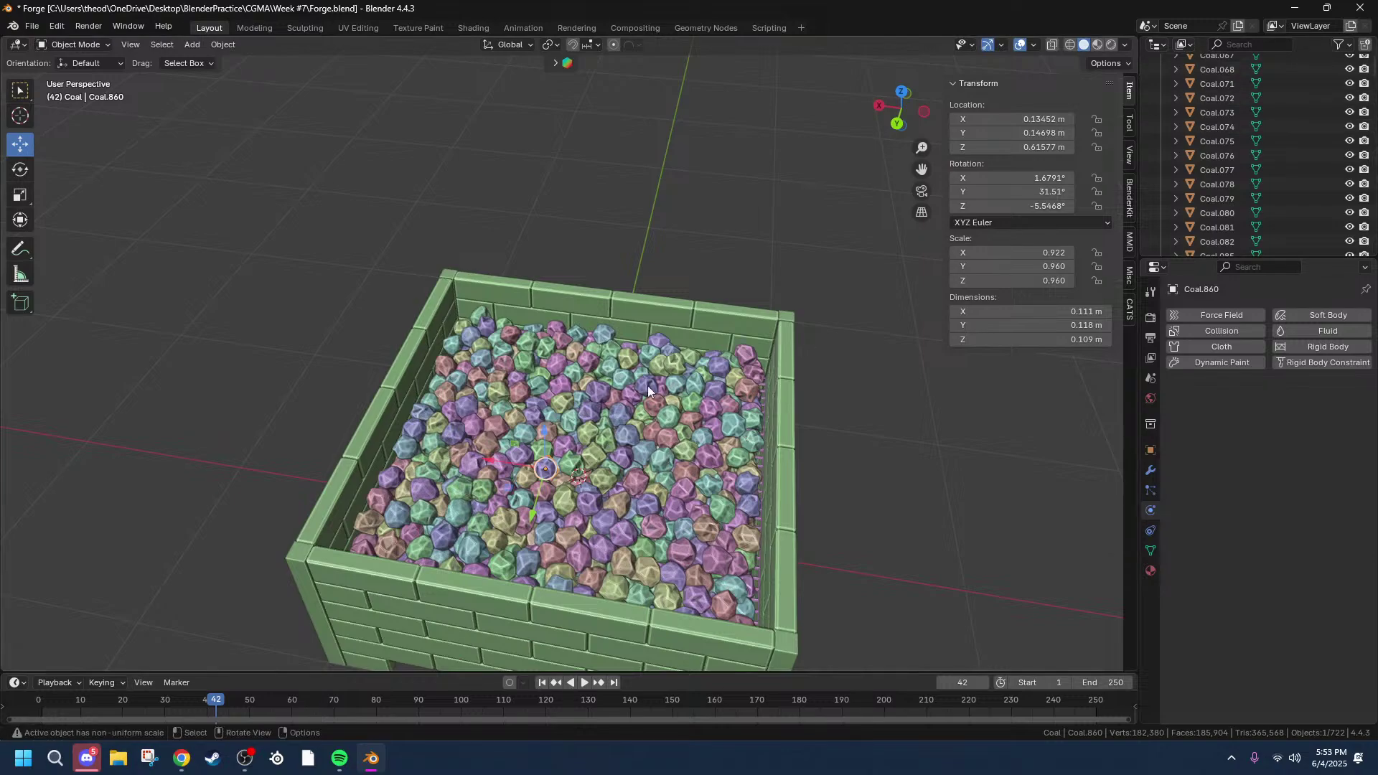
Step: Switch to wireframe shading and box-select the whole coal pile from the top view
click(1070, 45)
middle_drag(865, 460, 849, 377)
middle_drag(575, 442, 556, 610)
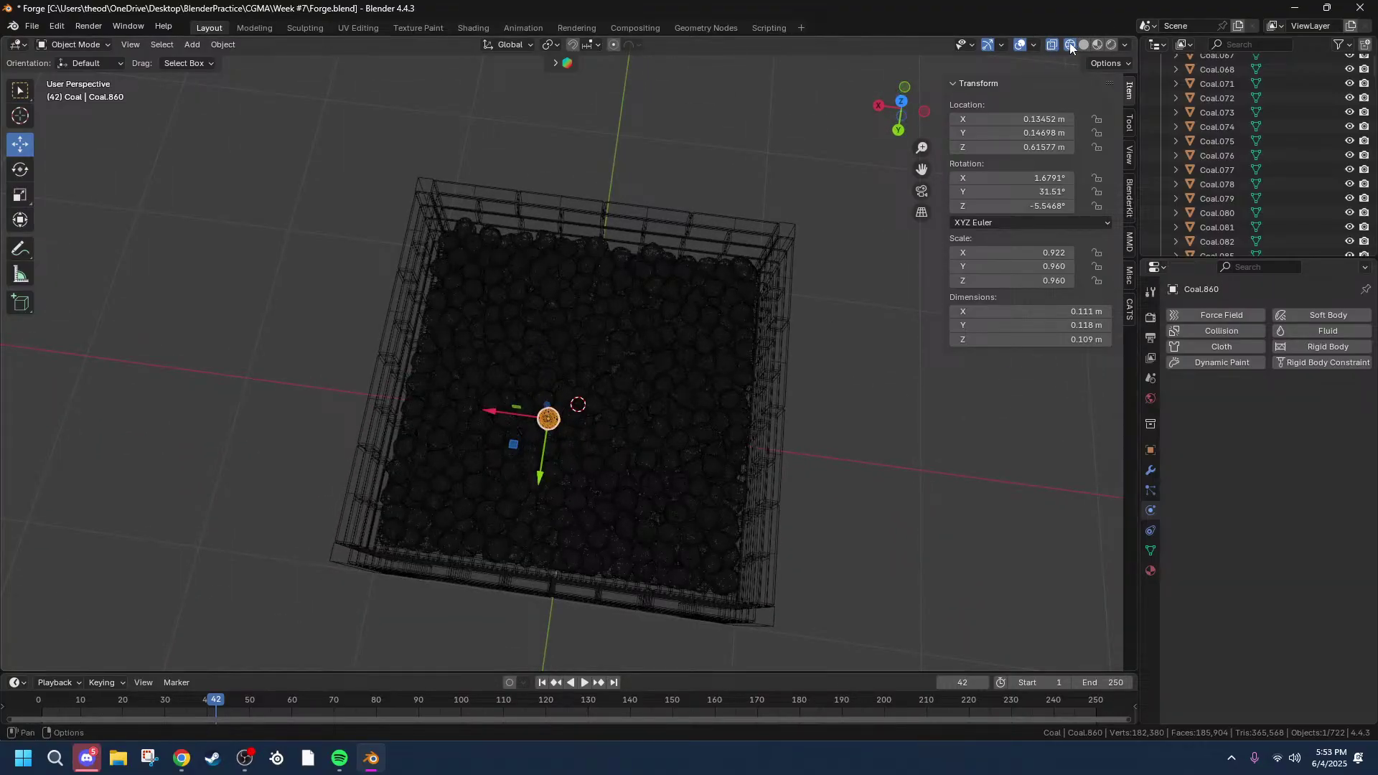
click(901, 101)
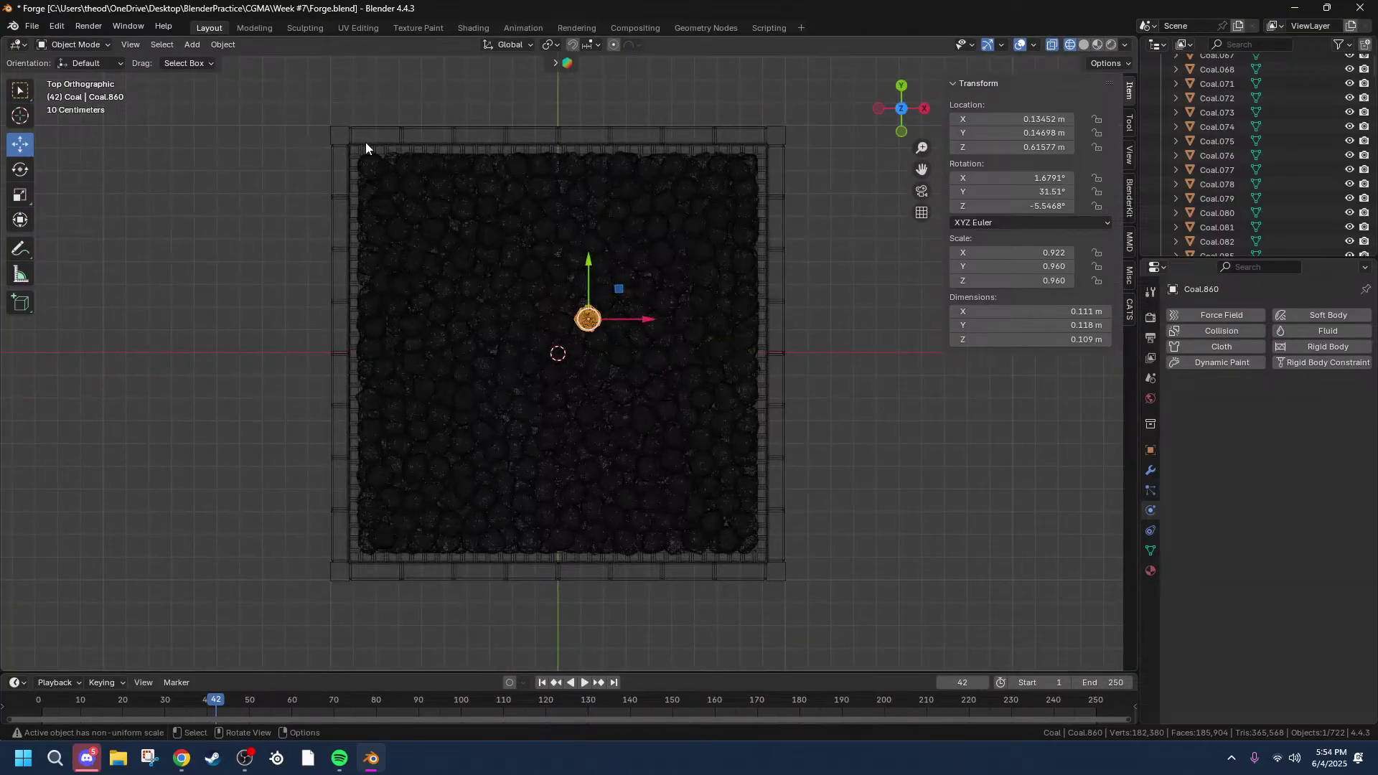
drag(358, 154, 757, 559)
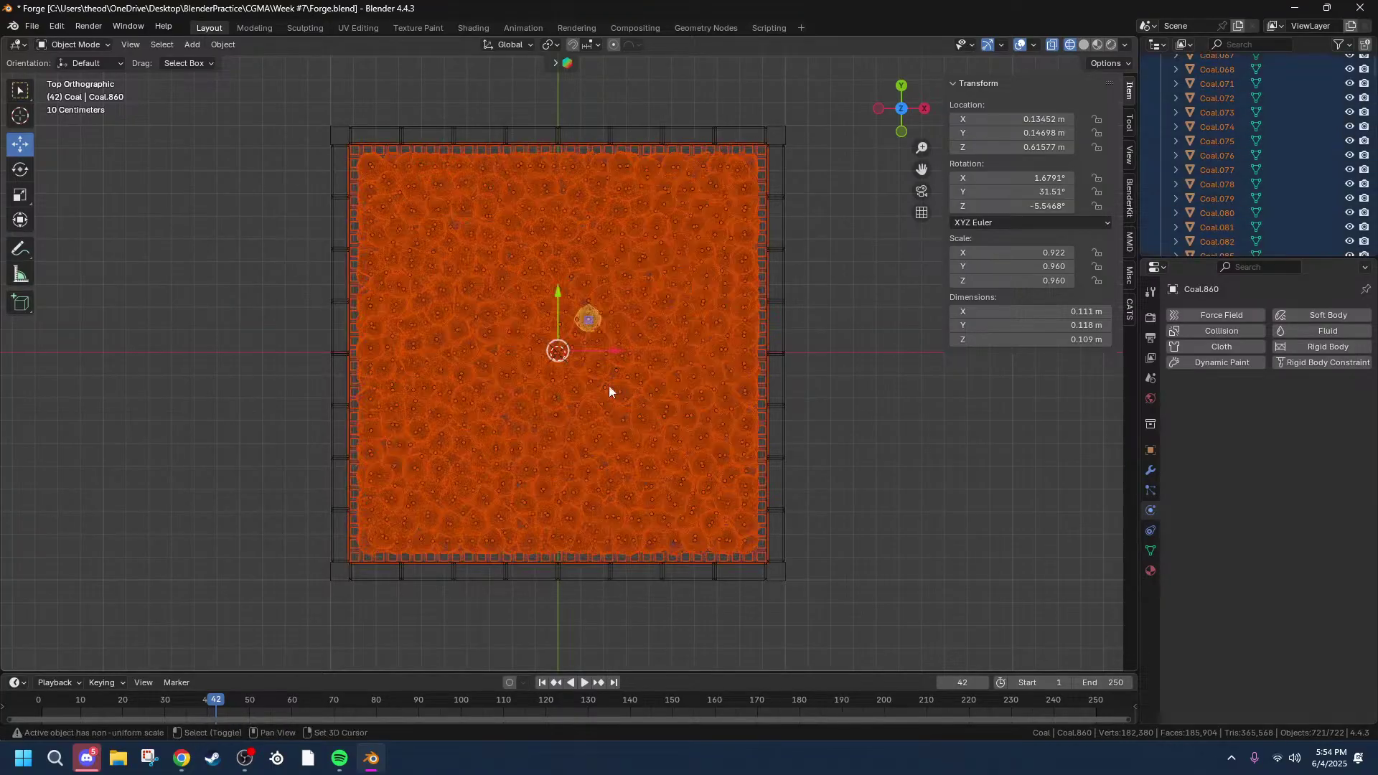
Step: Try to exclude the grate from the selection from below, then undo back to the box selection of the coals
middle_drag(689, 412, 649, 309)
middle_drag(605, 549, 686, 397)
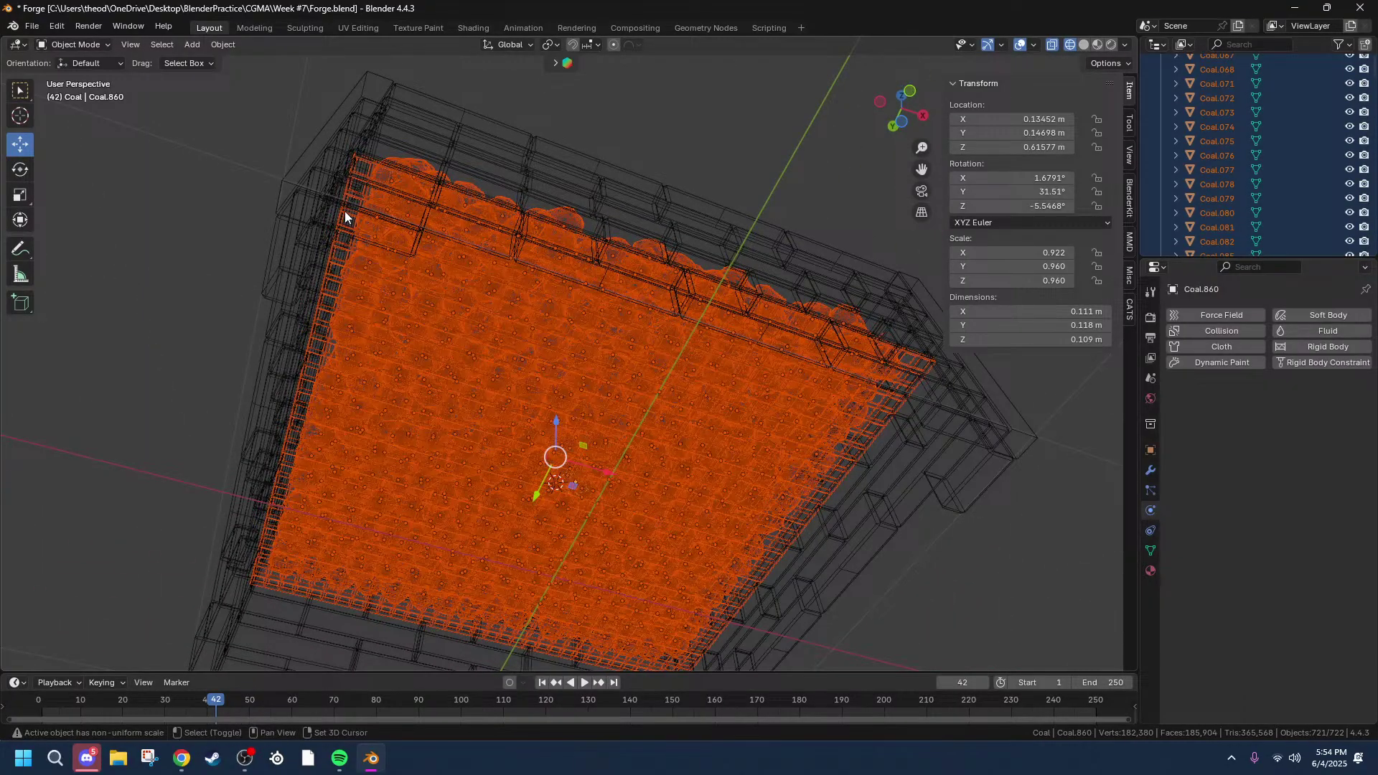
shift+click(345, 211)
middle_drag(385, 247, 437, 236)
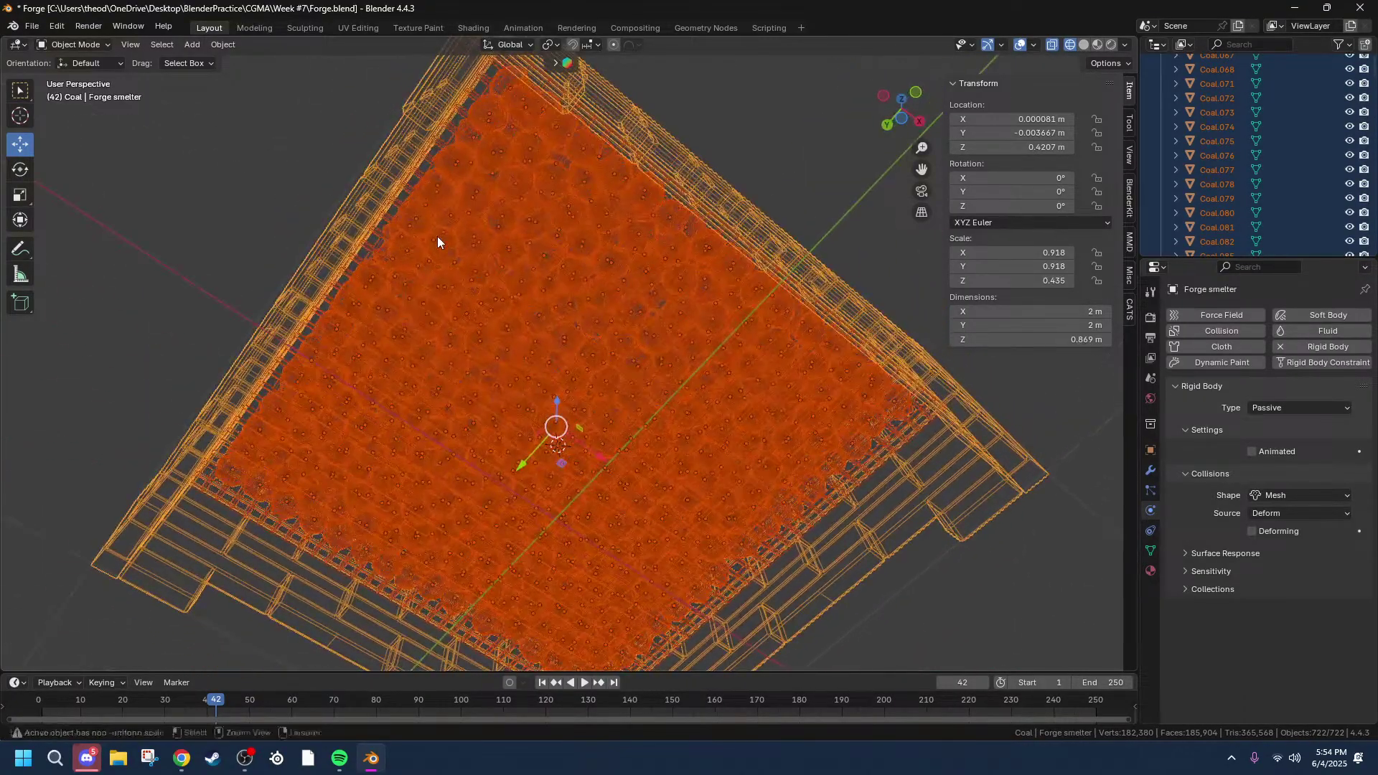
key(ctrl+z)
key(ctrl+z)
scroll(709, 215, down, 6)
middle_drag(692, 267, 648, 367)
key(ctrl+shift+z)
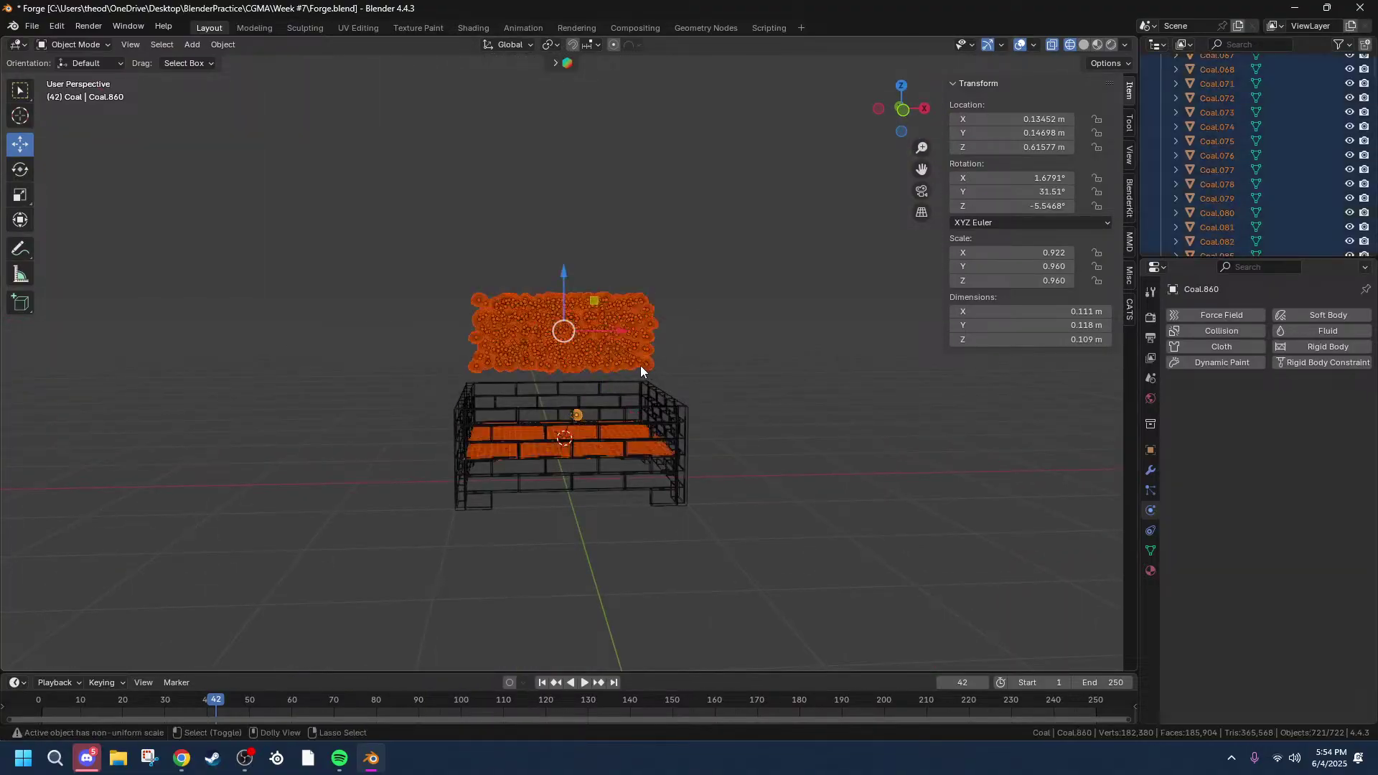
Step: Add the forge to the selection and replay the simulation from frame 0
shift+click(629, 383)
key(space)
key(space)
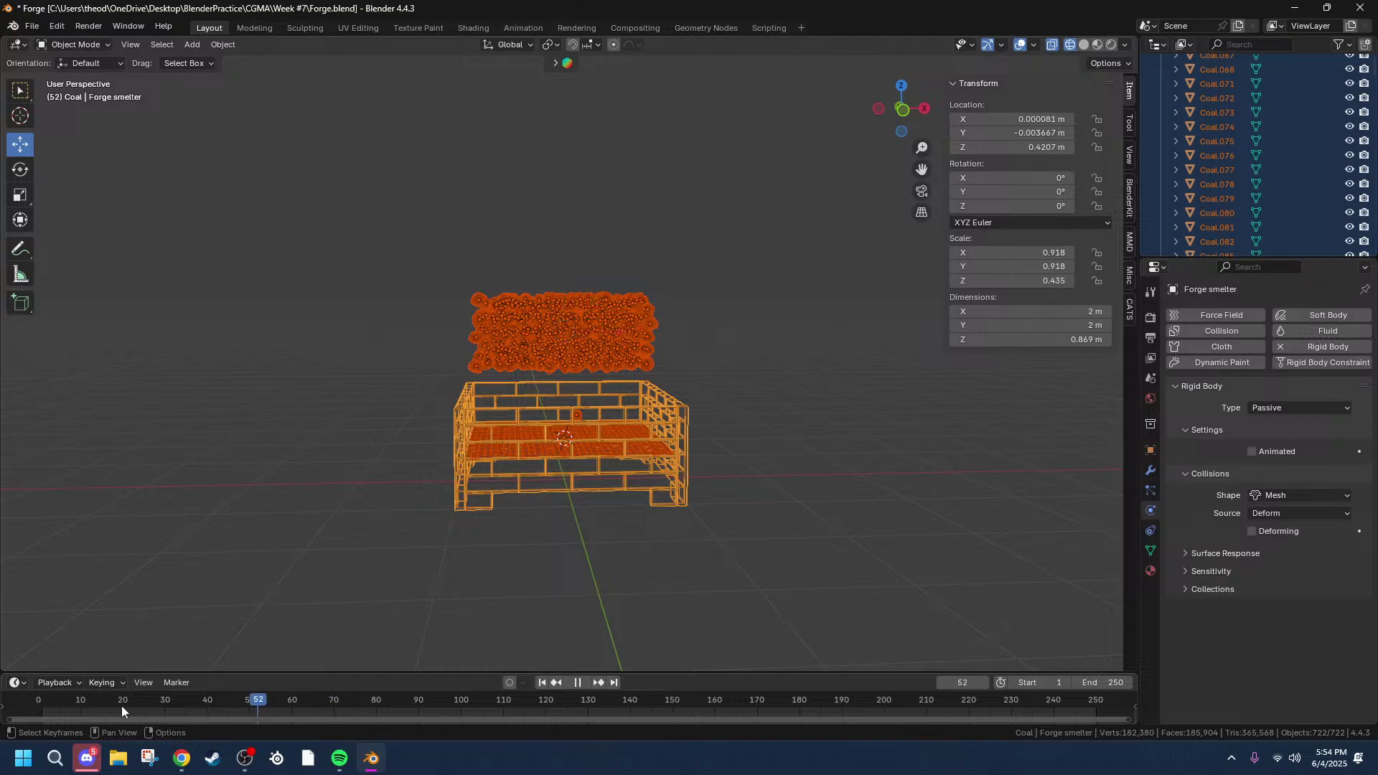
click(39, 700)
click(981, 683)
key(space)
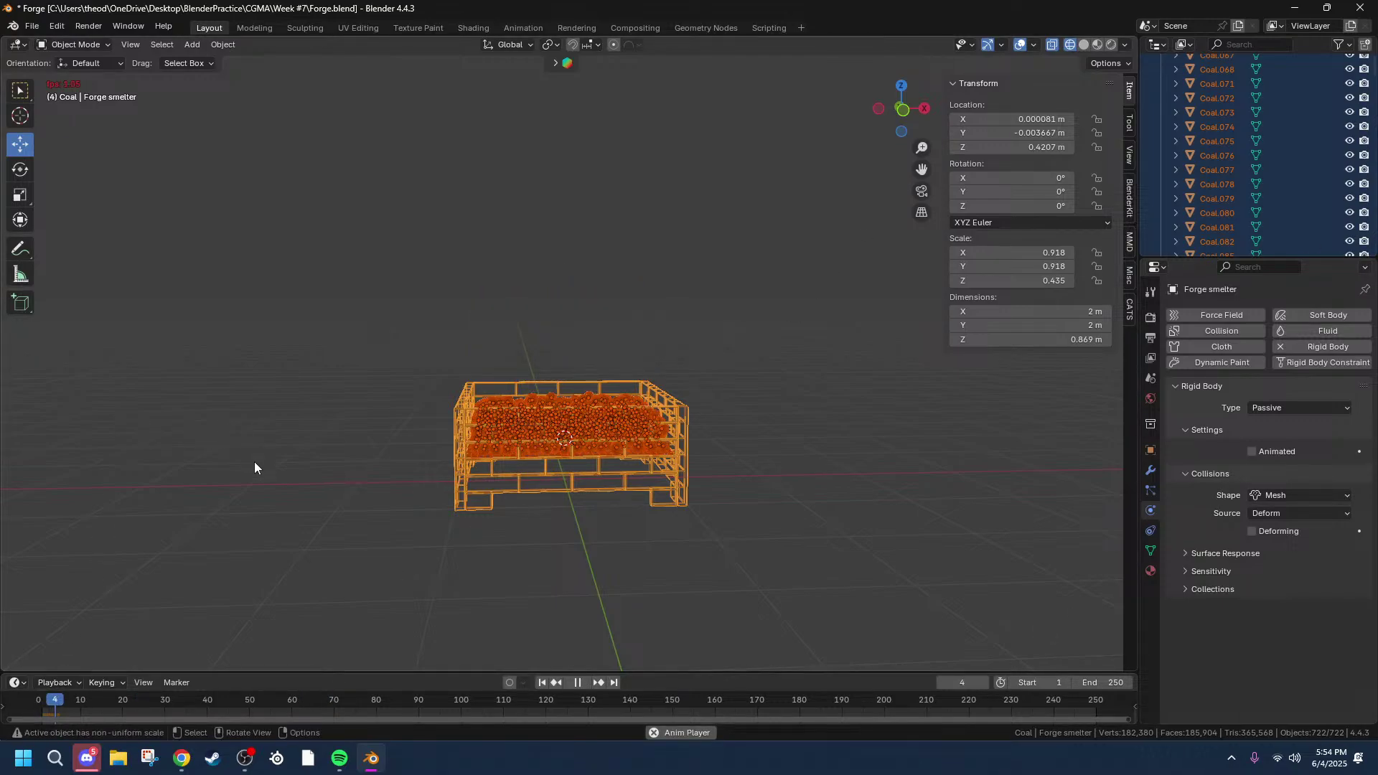
Step: Clear the selection, stop playback at frame 0 and examine the coals inside the forge from above
click(274, 558)
key(Escape)
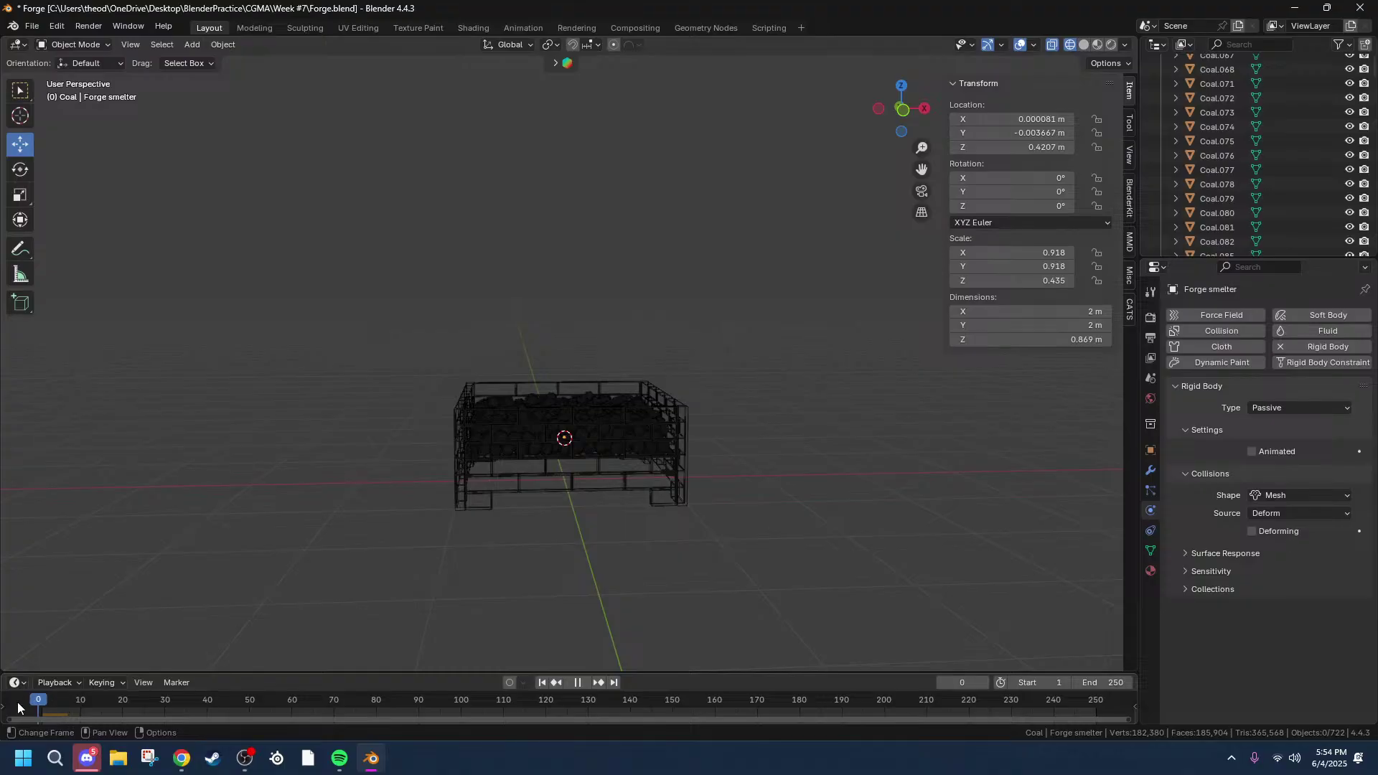
scroll(584, 420, up, 3)
middle_drag(583, 421, 588, 558)
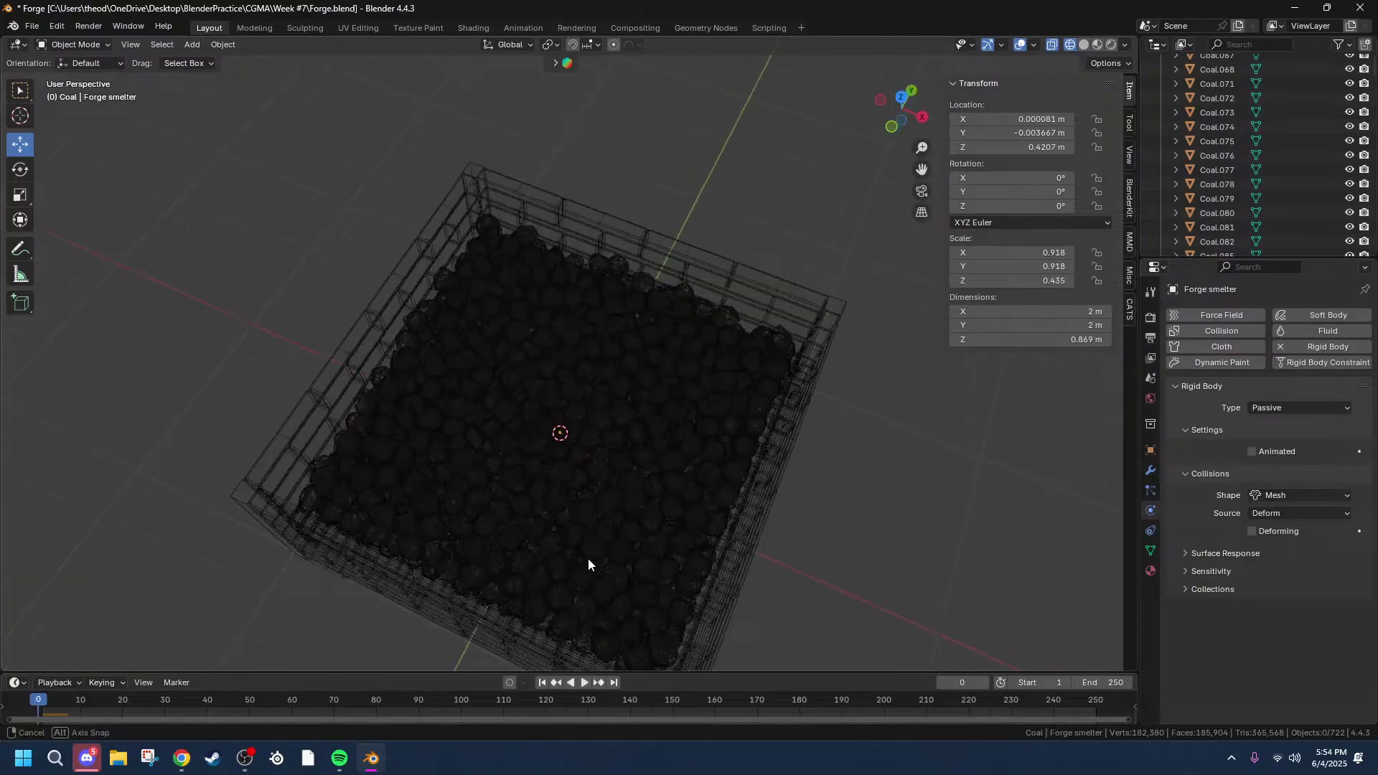
Step: Pick individual coals in the pile and check their rigid body settings
click(603, 475)
middle_drag(817, 492, 852, 535)
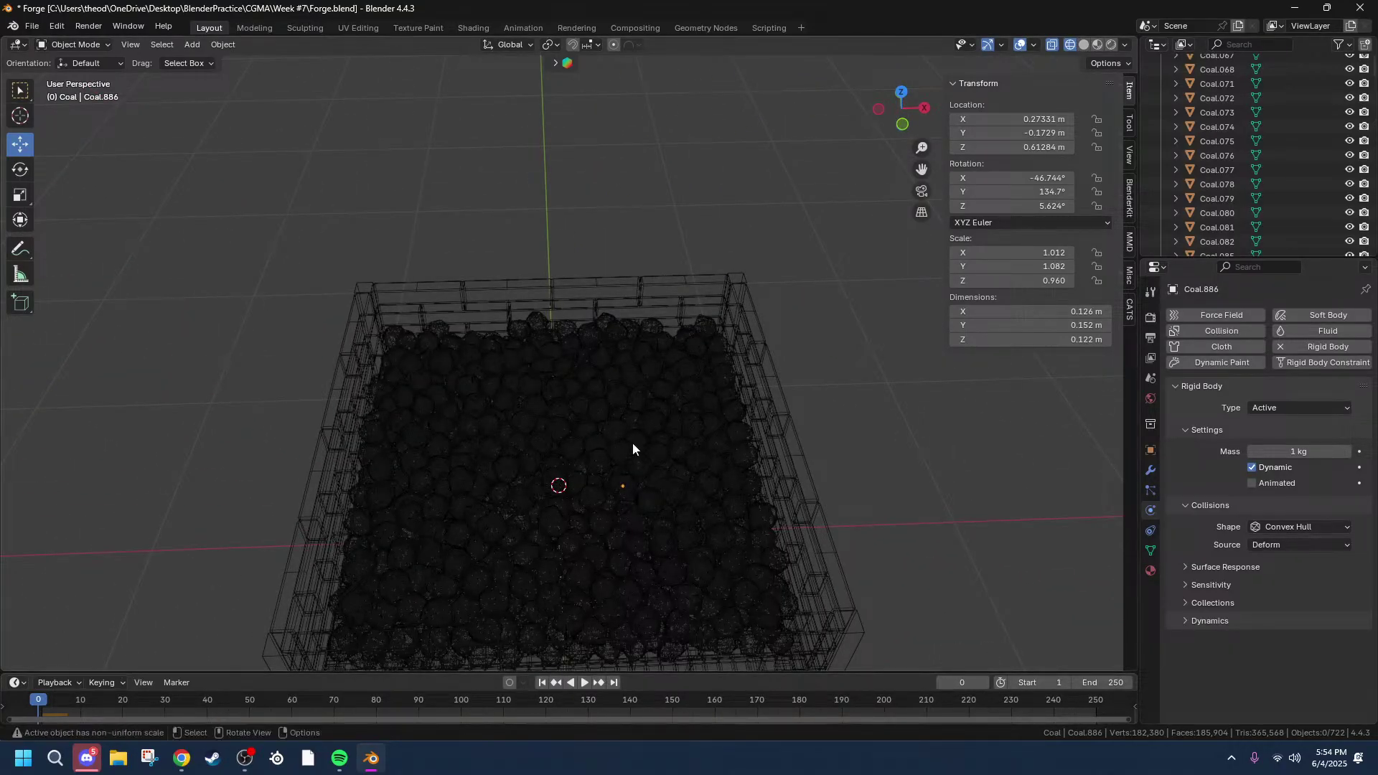
scroll(398, 348, up, 2)
middle_drag(398, 349, 424, 313)
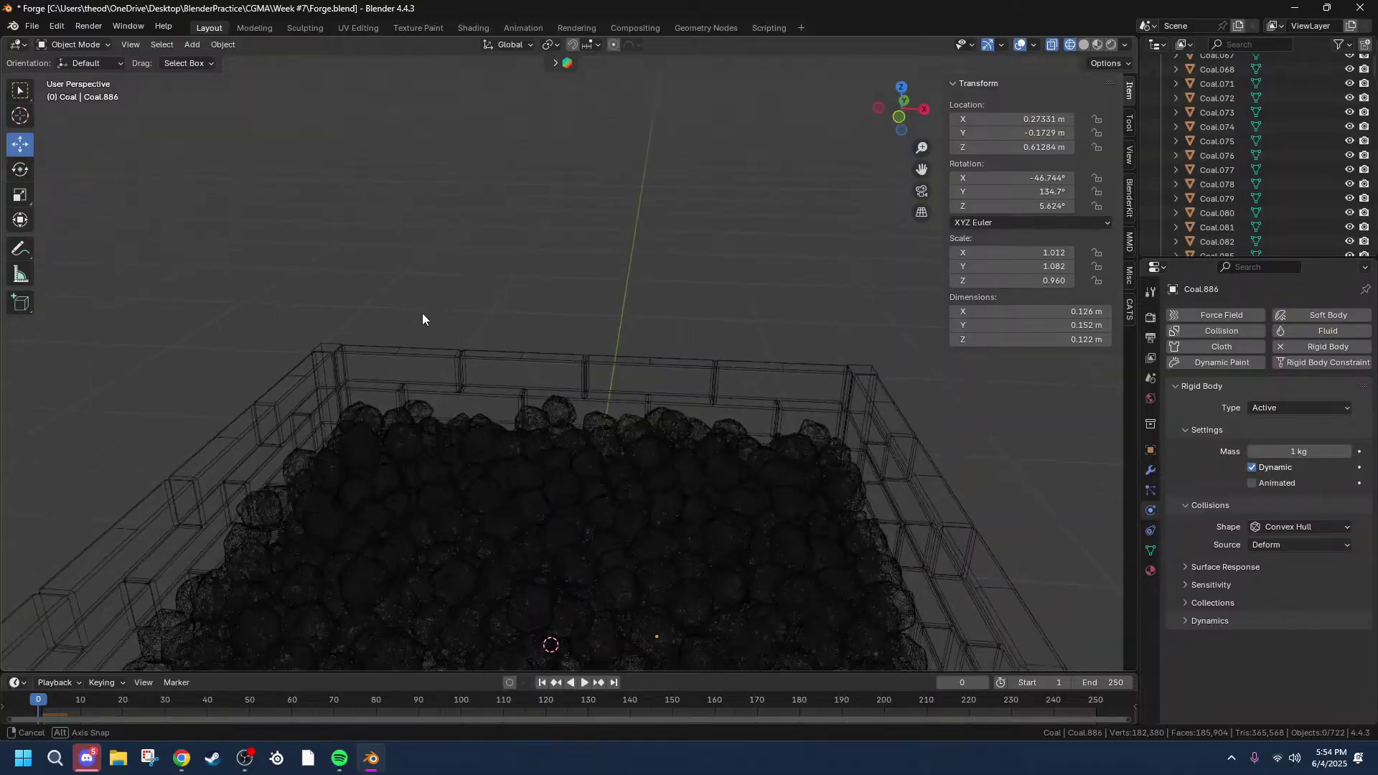
scroll(411, 450, down, 3)
click(363, 451)
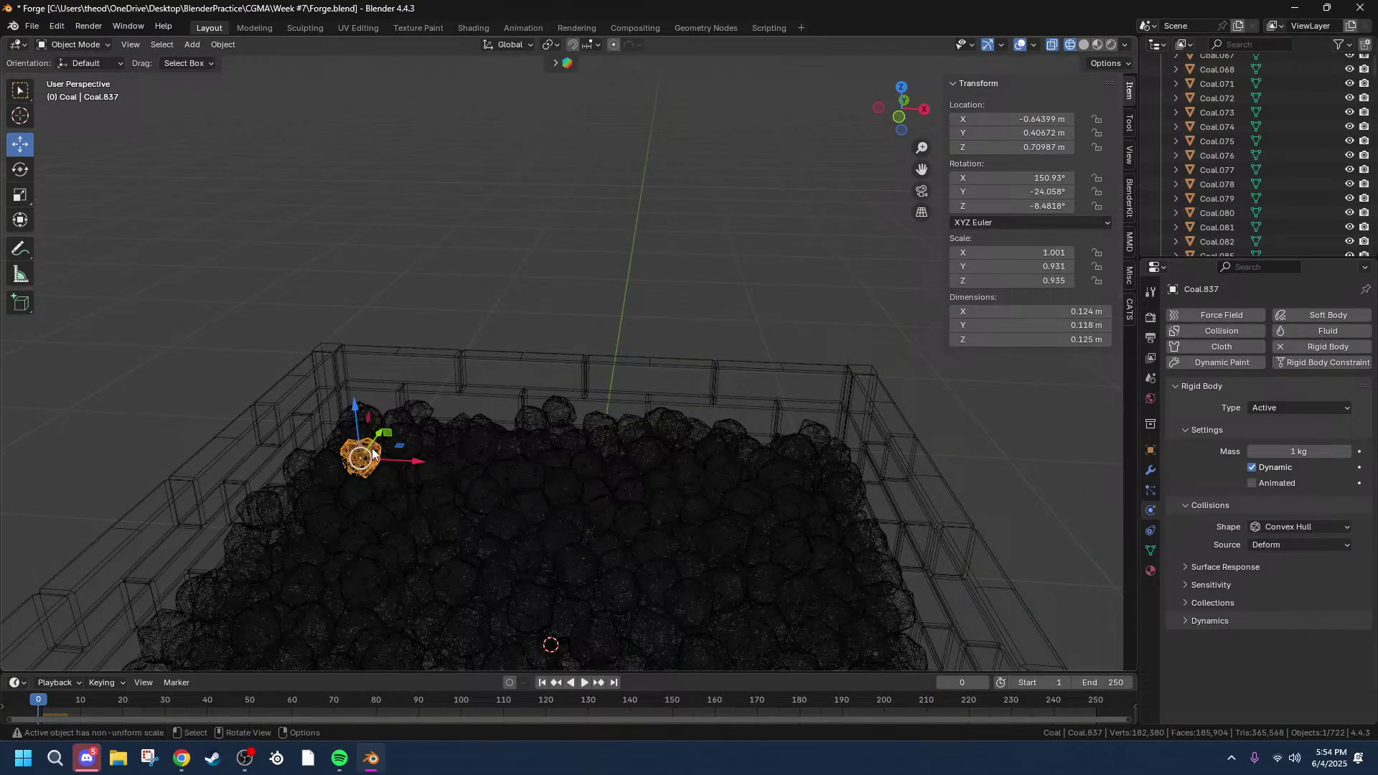
scroll(380, 443, down, 2)
middle_drag(496, 394, 507, 345)
Step: Try to remove the rigid bodies from the box-selected forge and coals, then from a single coal
drag(319, 116, 871, 592)
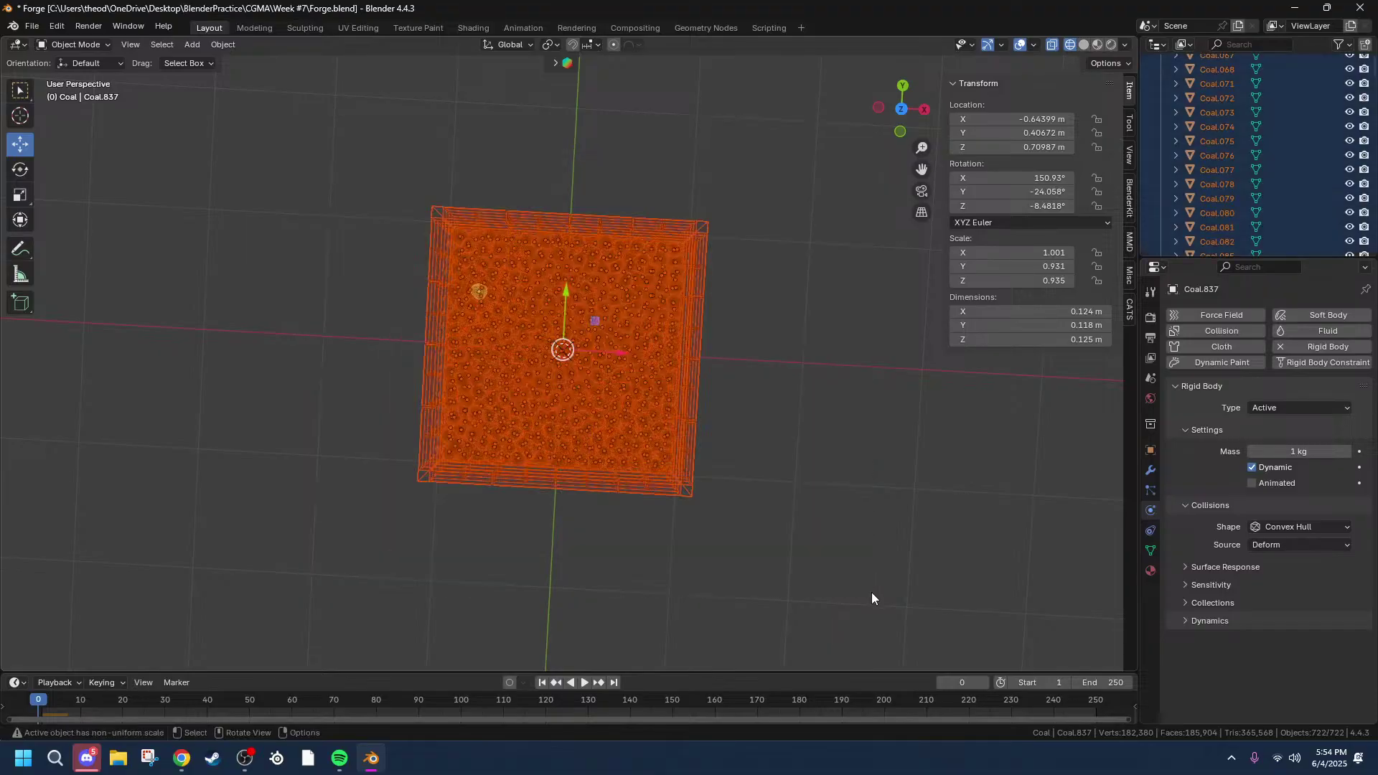
click(1281, 347)
click(492, 295)
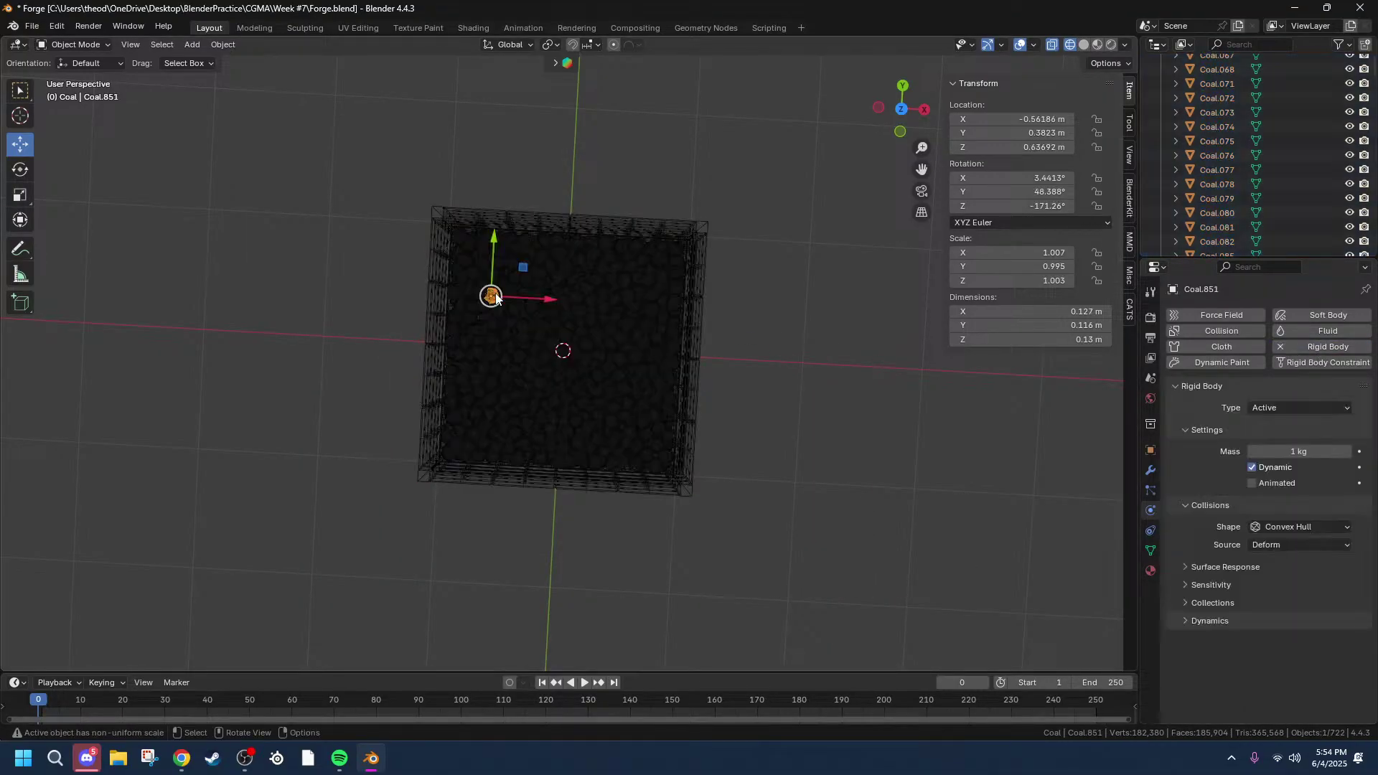
click(486, 285)
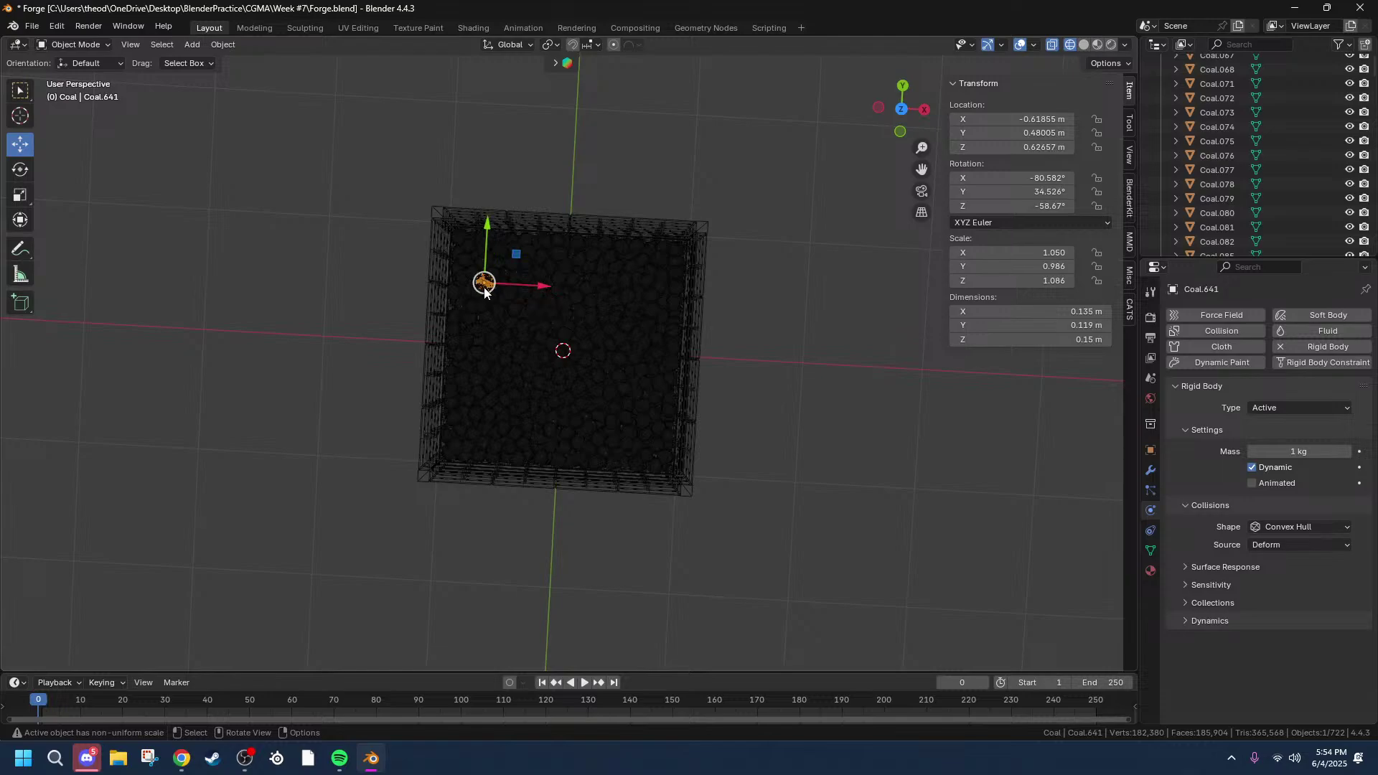
click(1277, 348)
Step: Box-select the forge with all the coals and add Active rigid bodies to the whole selection
drag(289, 155, 885, 576)
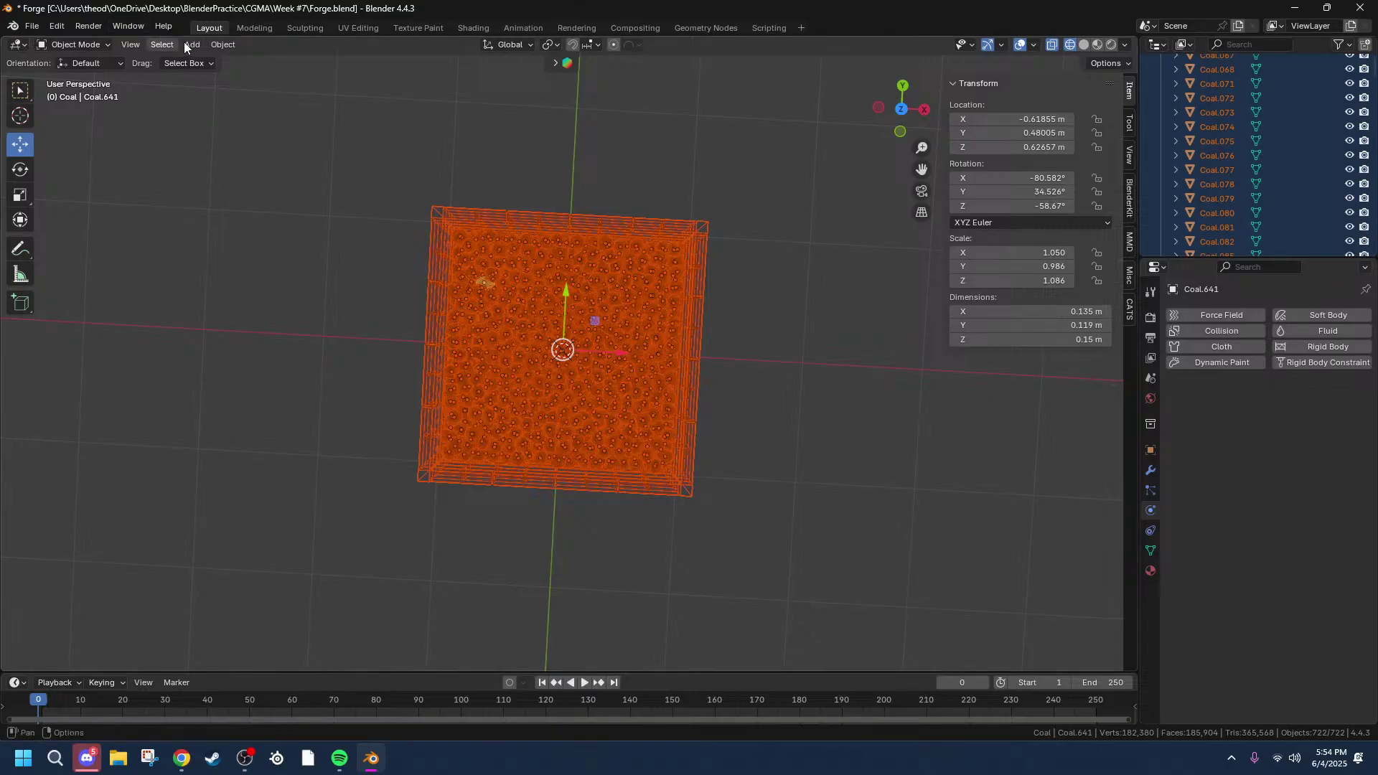
click(223, 45)
mouse_move(266, 439)
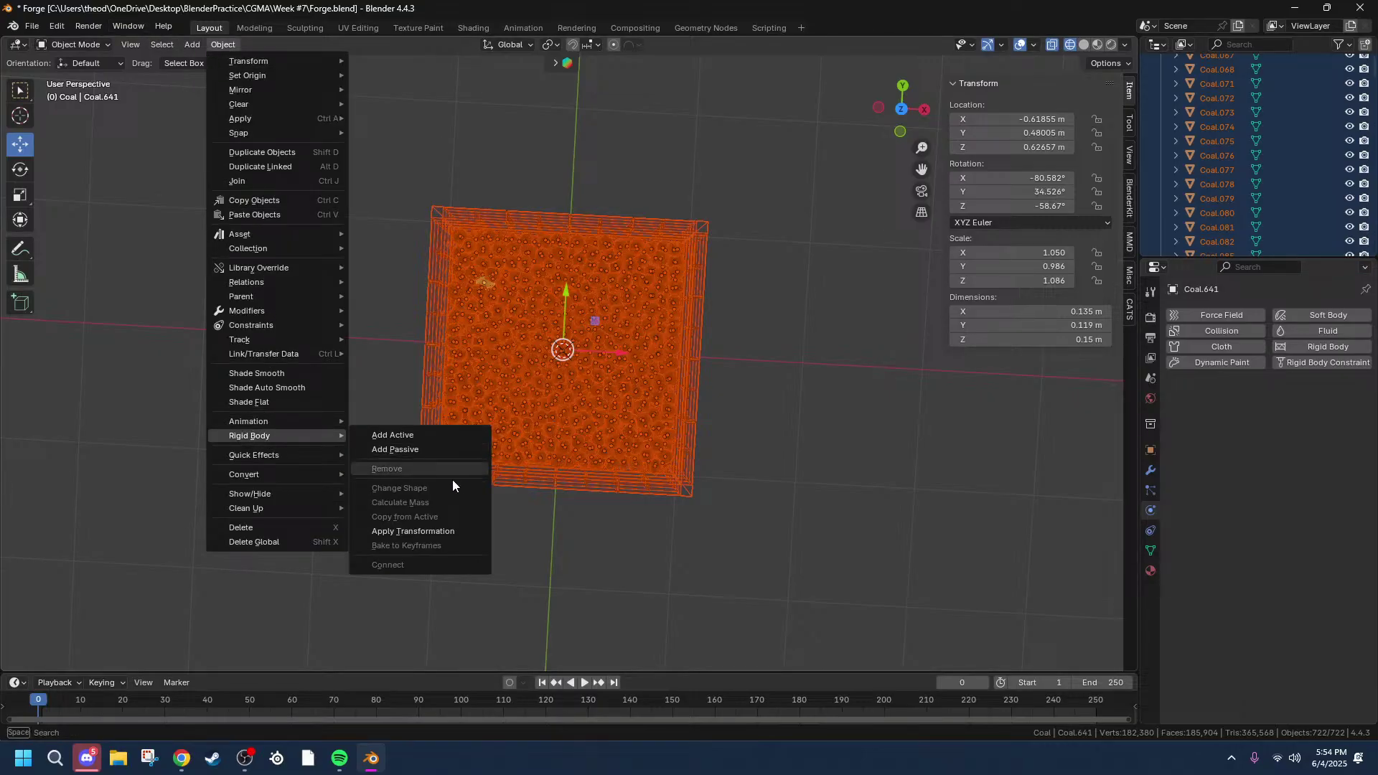
click(407, 438)
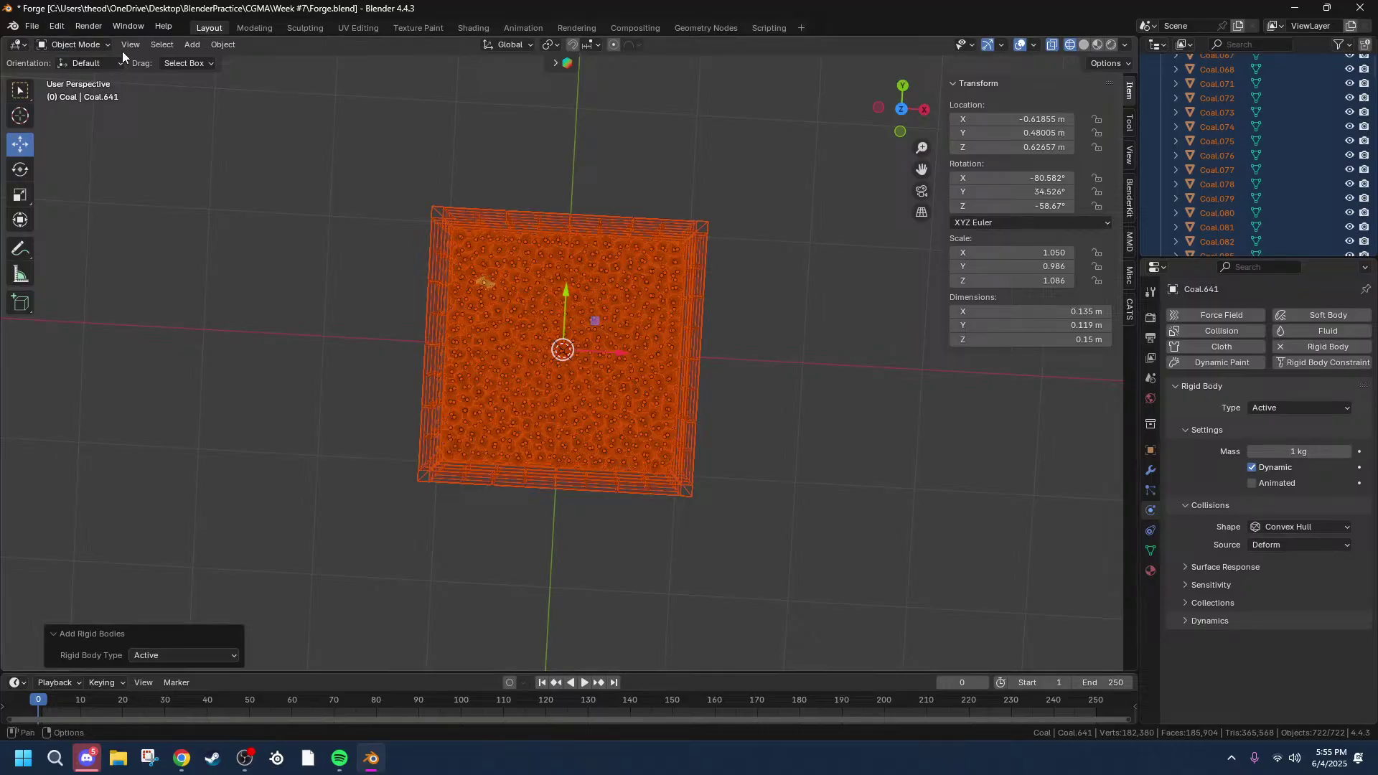
Step: Remove the rigid bodies from all selected coals and the forge at once
click(223, 45)
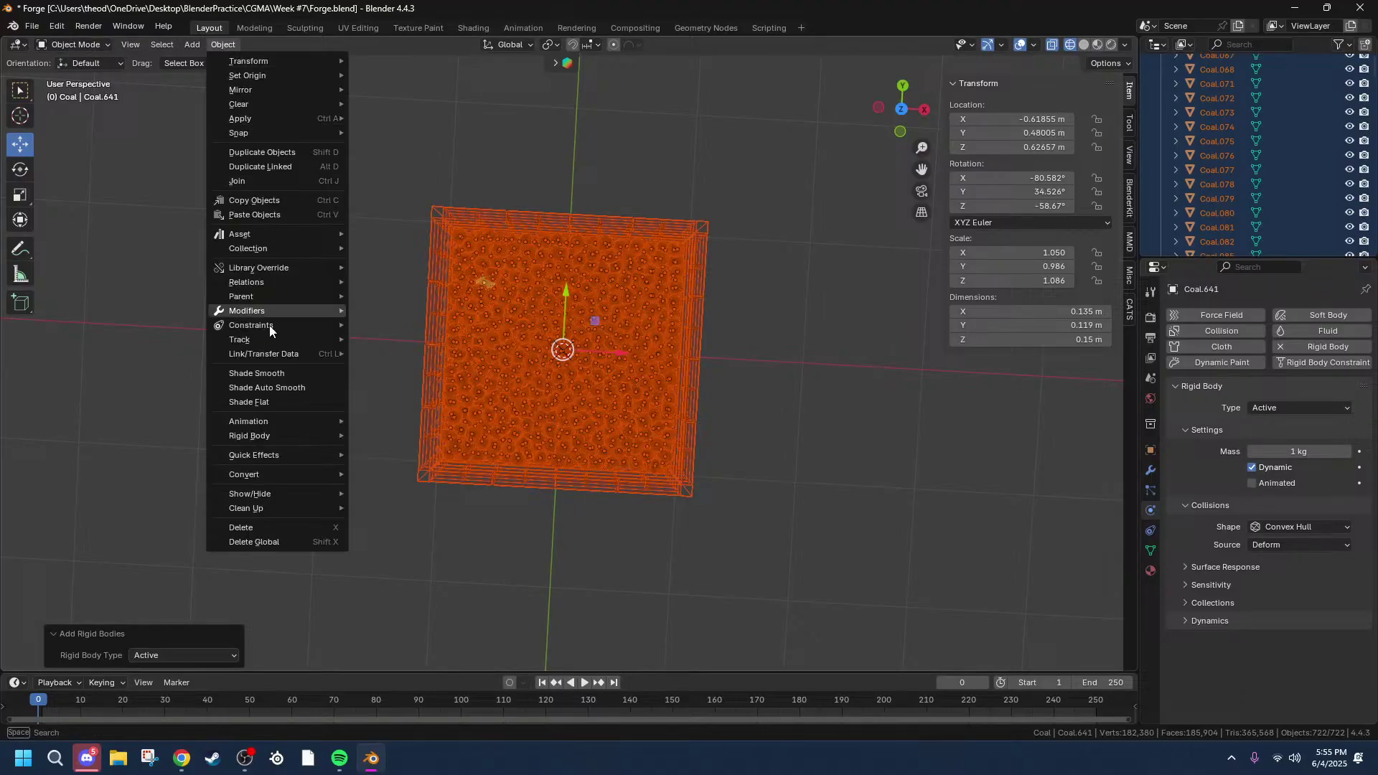
mouse_move(255, 475)
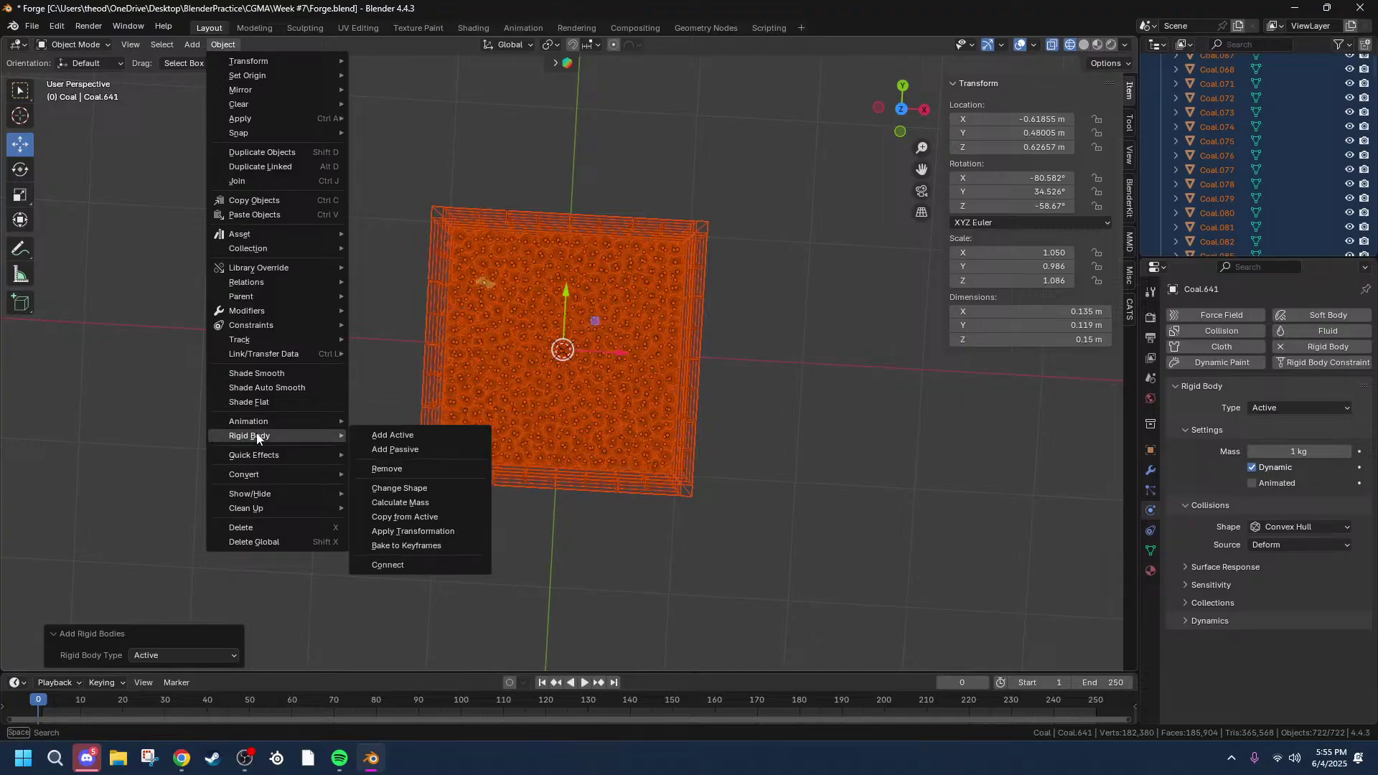
click(430, 470)
Step: Switch back to solid shading and examine the coals in the forge up close
middle_drag(633, 456, 938, 554)
key(Tab)
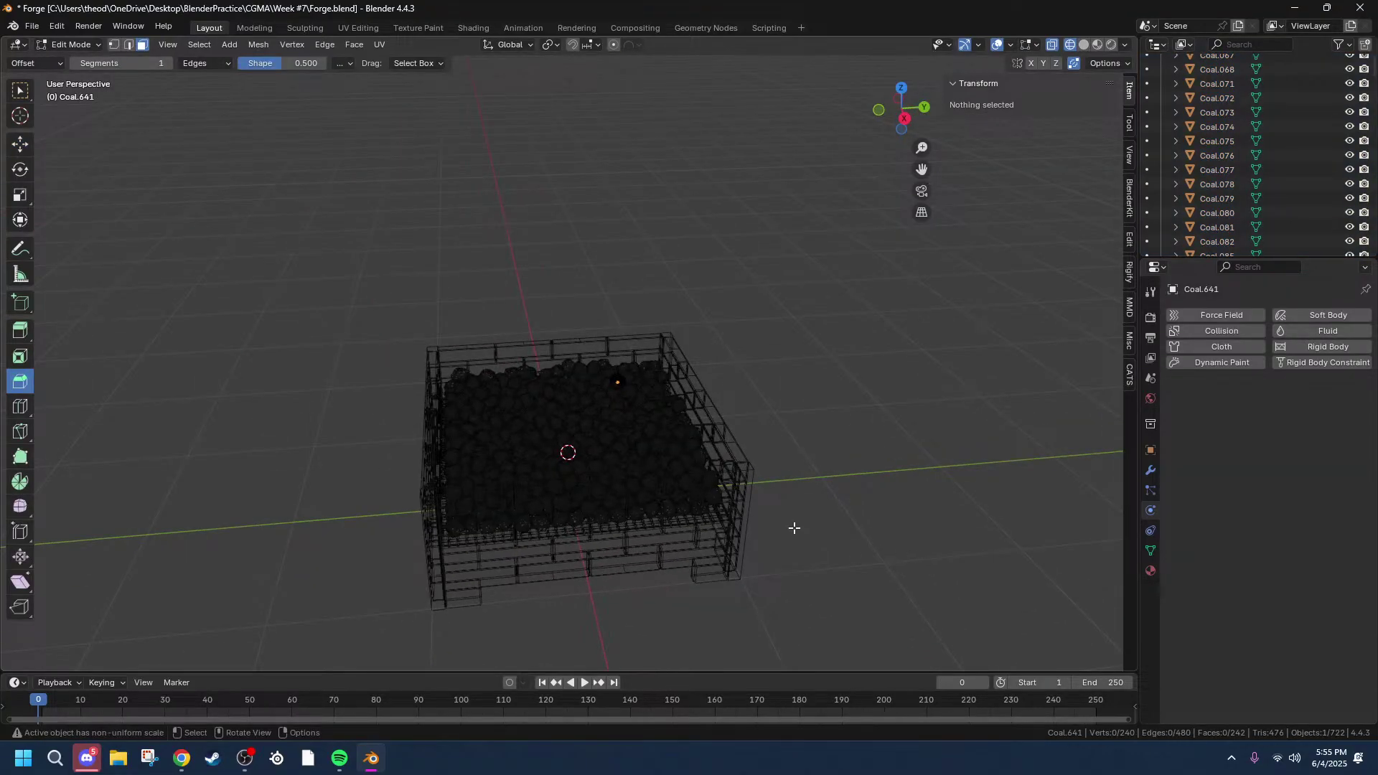
scroll(796, 529, up, 5)
middle_drag(735, 511, 639, 566)
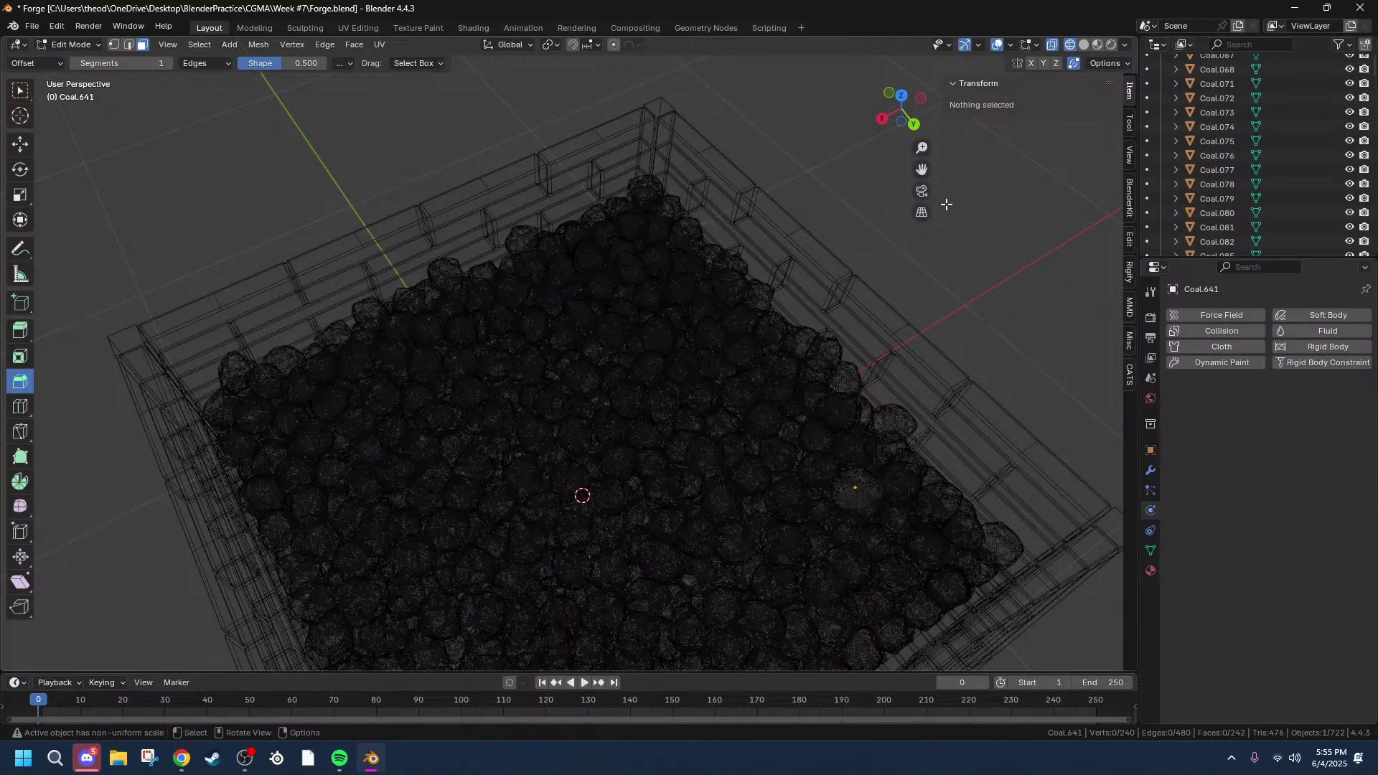
key(shift+z)
middle_drag(560, 431, 333, 546)
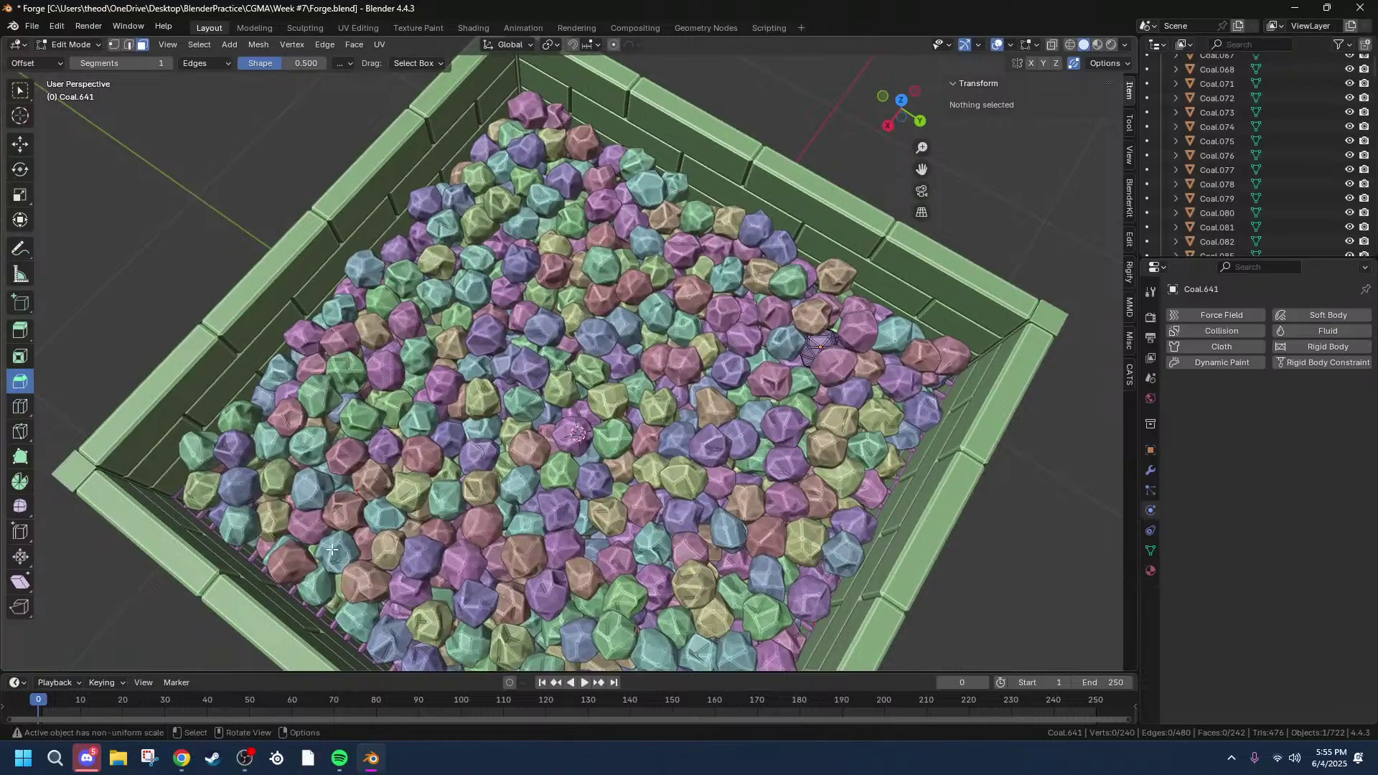
scroll(333, 546, up, 3)
scroll(333, 546, up, 3)
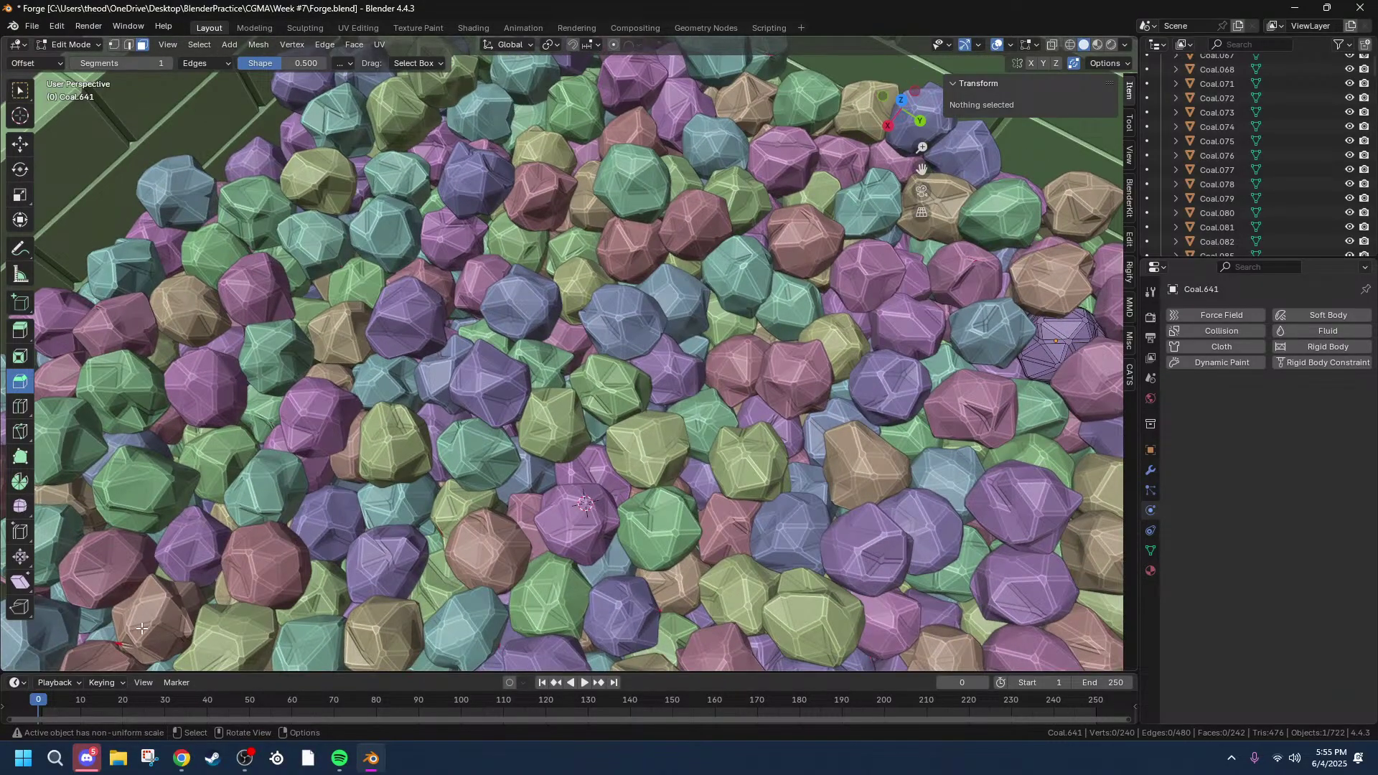
Step: Frame the brown coal with red inverted faces, inspect one of those faces in Edit Mode and clear the selection
key(Tab)
click(163, 622)
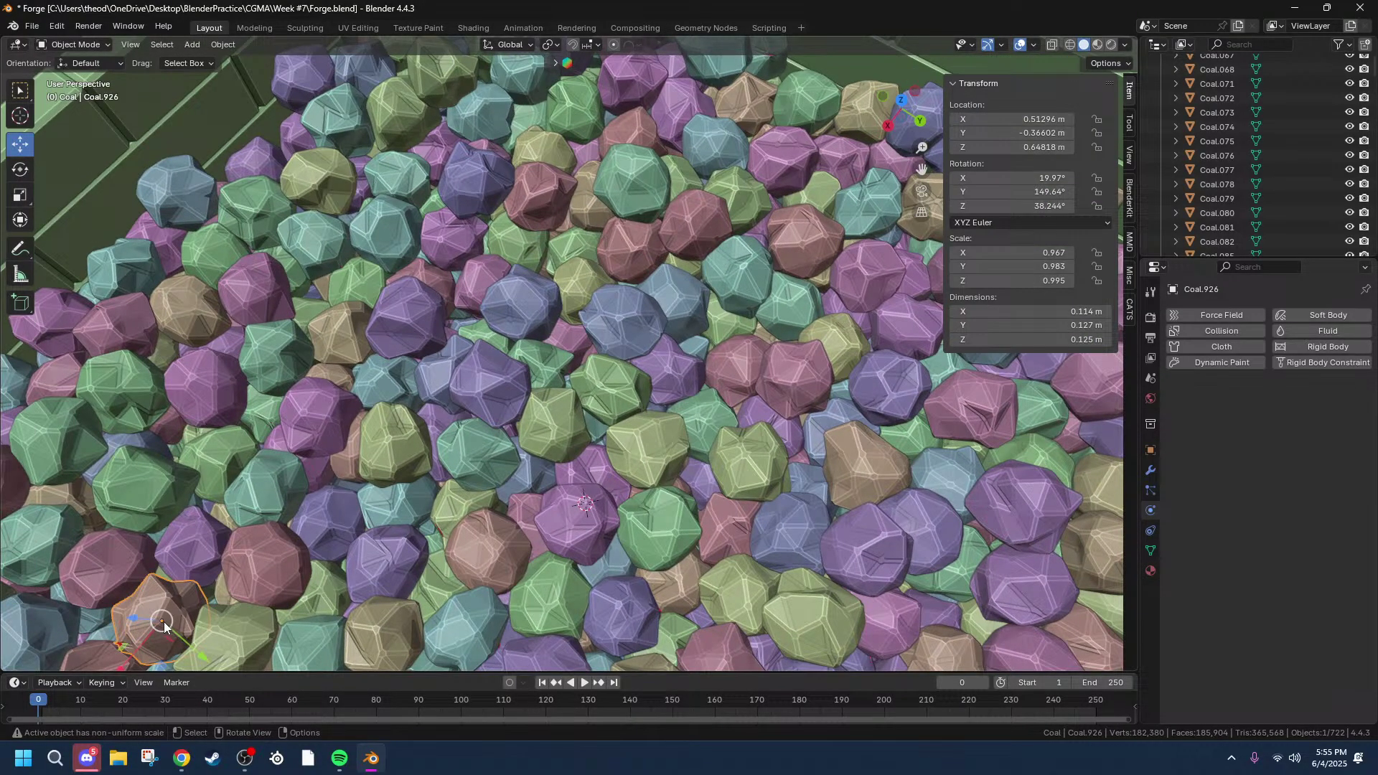
key(grave)
click(263, 670)
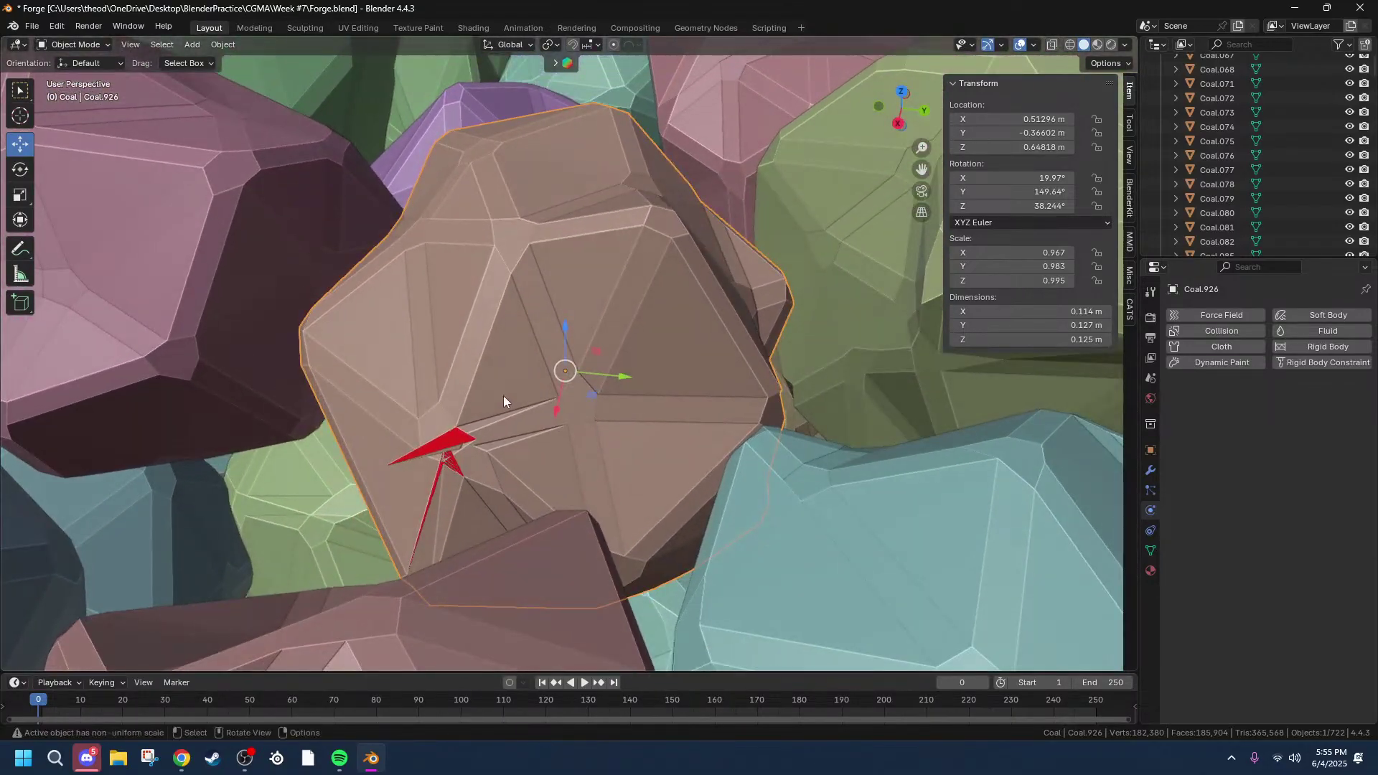
key(Tab)
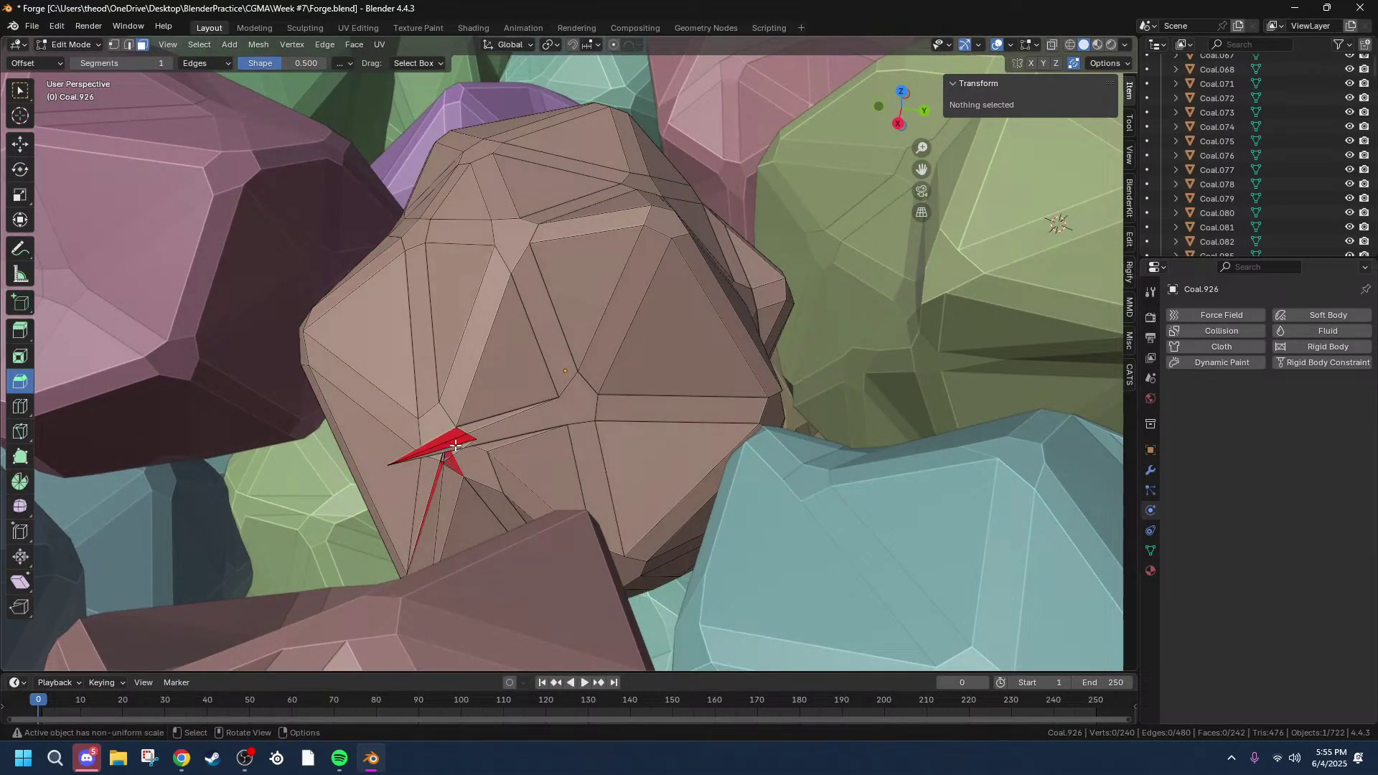
click(455, 446)
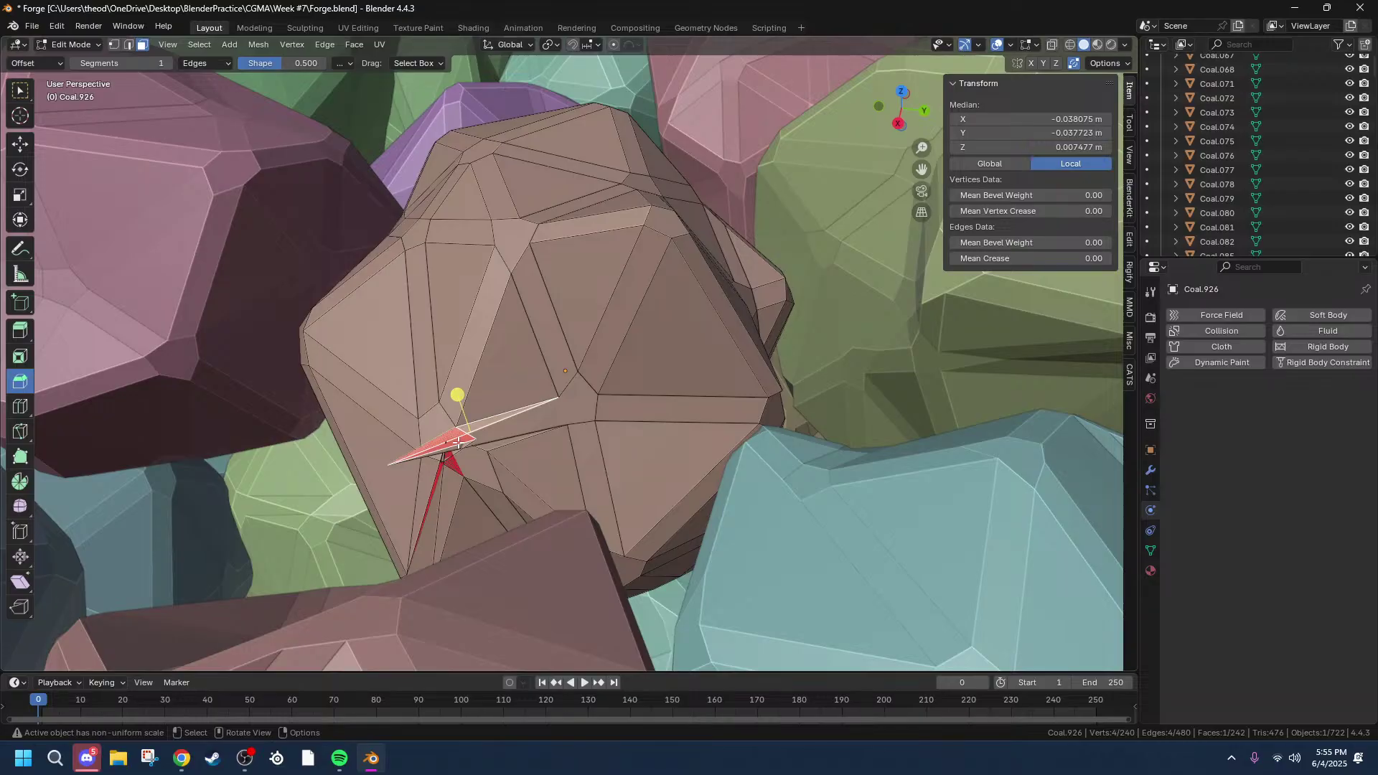
key(g)
right_click(261, 423)
middle_drag(262, 424, 579, 476)
key(alt+a)
scroll(617, 412, down, 2)
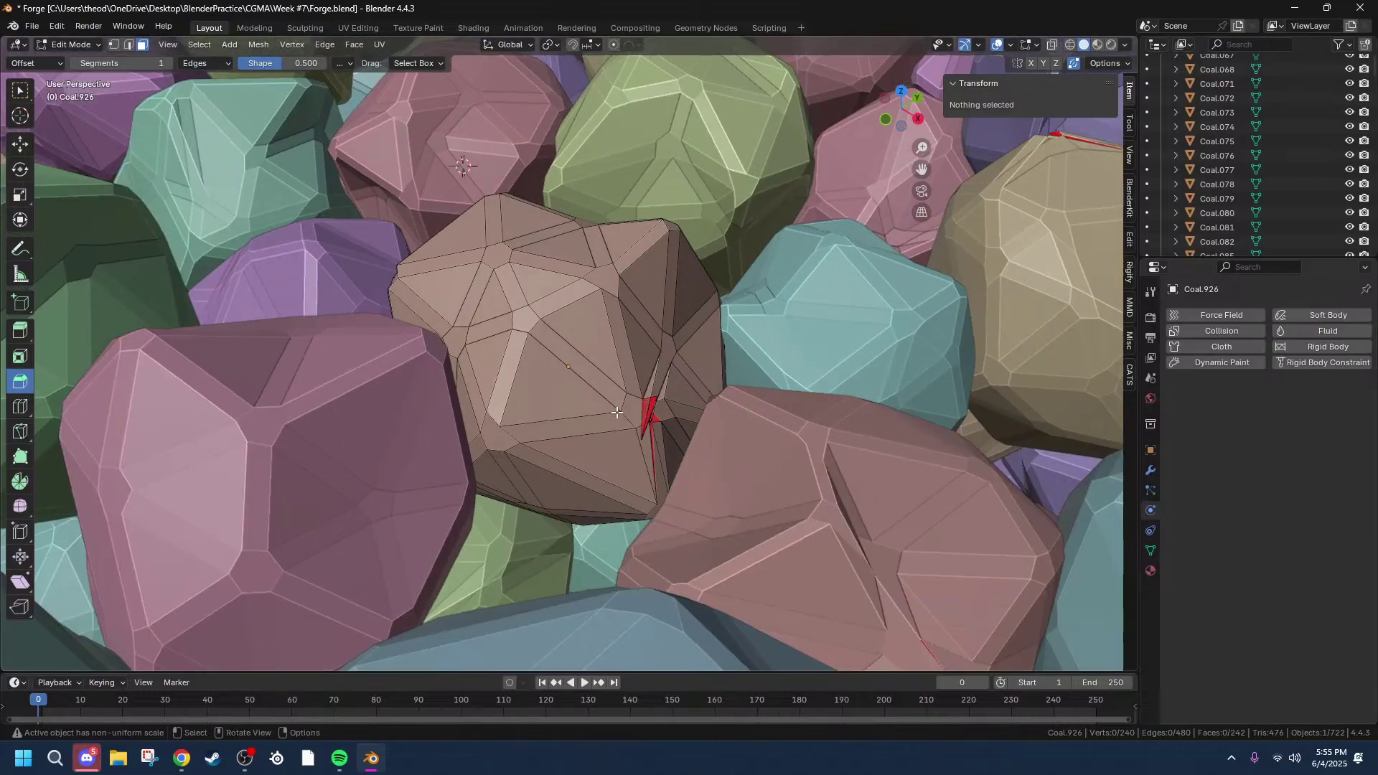
Step: Examine the coal pile from several angles and from above, comparing wireframe and solid shading
scroll(617, 412, down, 6)
scroll(574, 409, up, 3)
middle_drag(574, 409, 419, 373)
scroll(419, 373, down, 2)
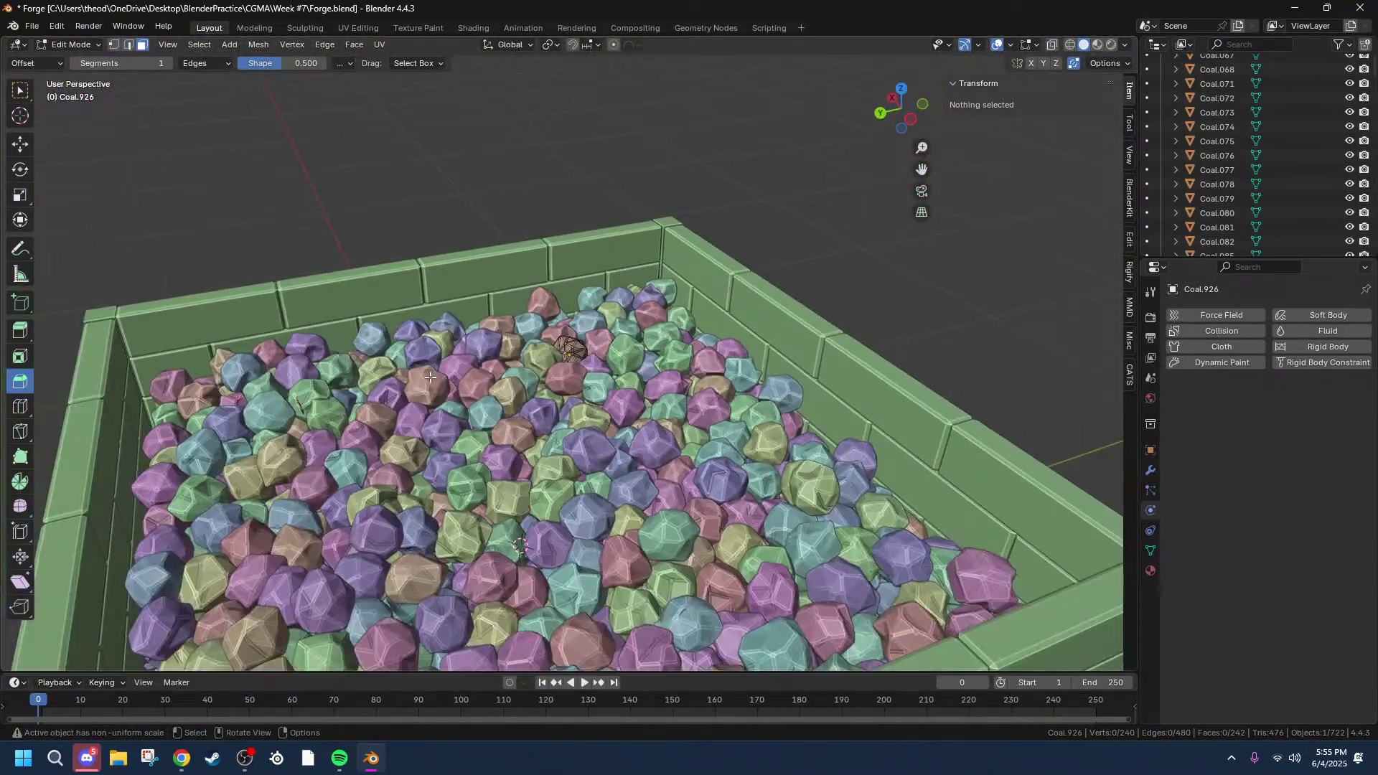
scroll(419, 373, up, 3)
mouse_move(472, 463)
middle_down()
mouse_move(459, 468)
mouse_move(581, 440)
mouse_move(600, 403)
mouse_move(573, 452)
mouse_move(595, 474)
mouse_move(475, 477)
middle_up()
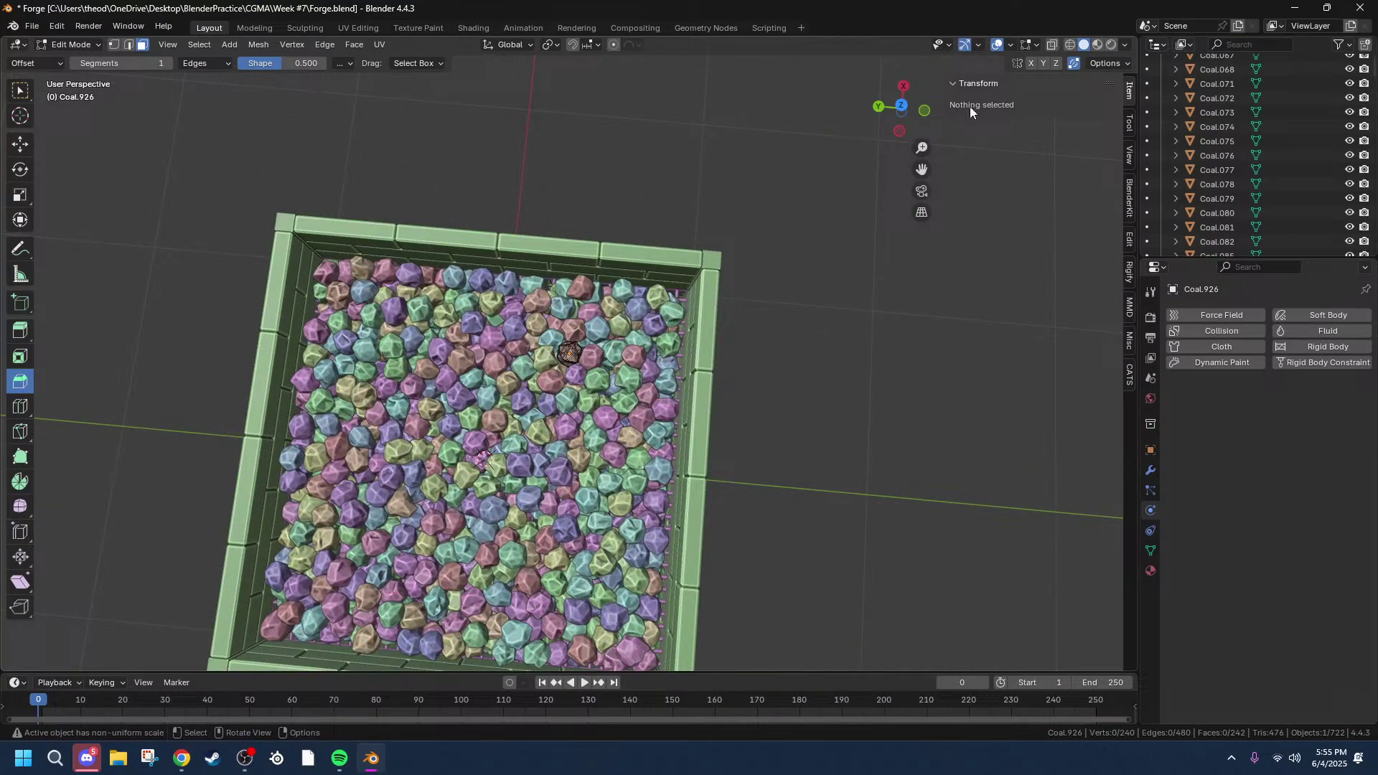
click(1070, 45)
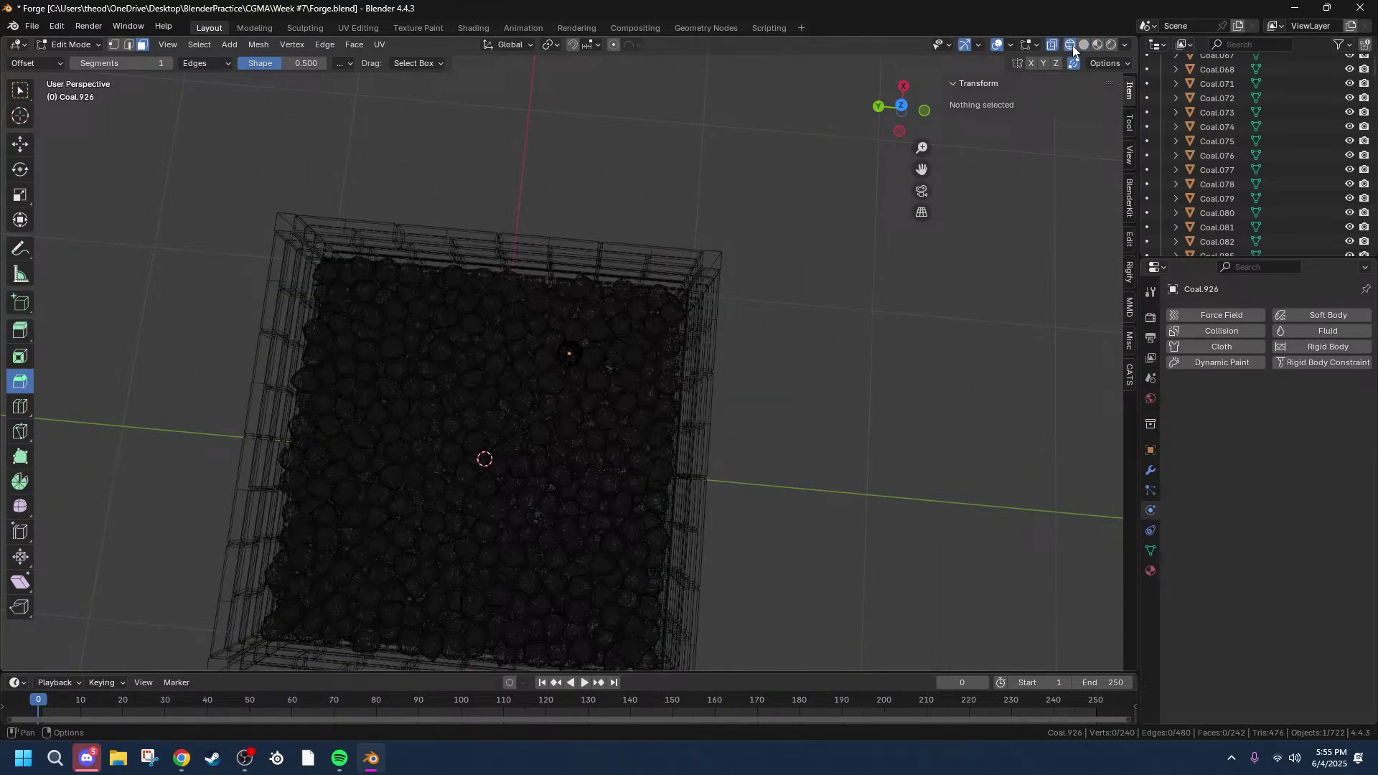
click(1084, 44)
scroll(573, 374, down, 8)
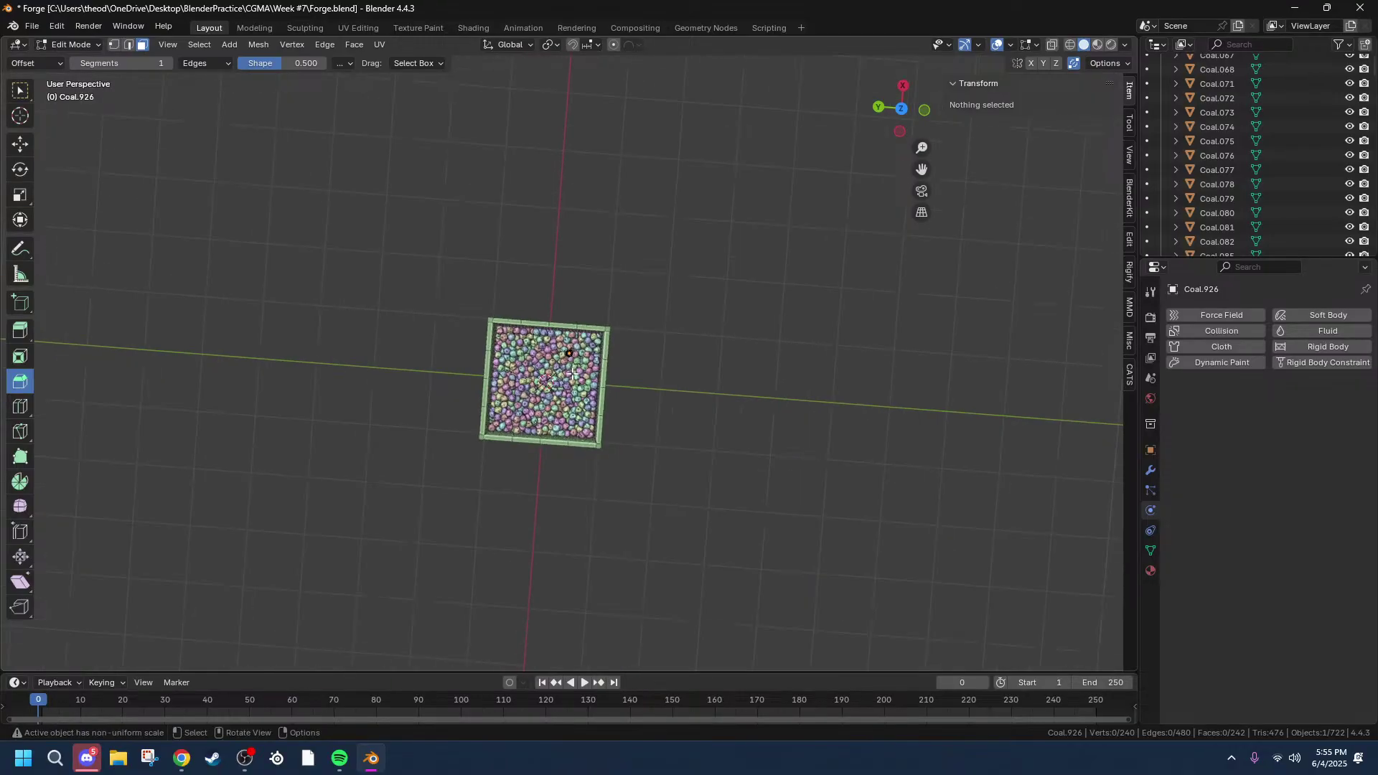
scroll(618, 394, up, 6)
middle_drag(646, 421, 663, 422)
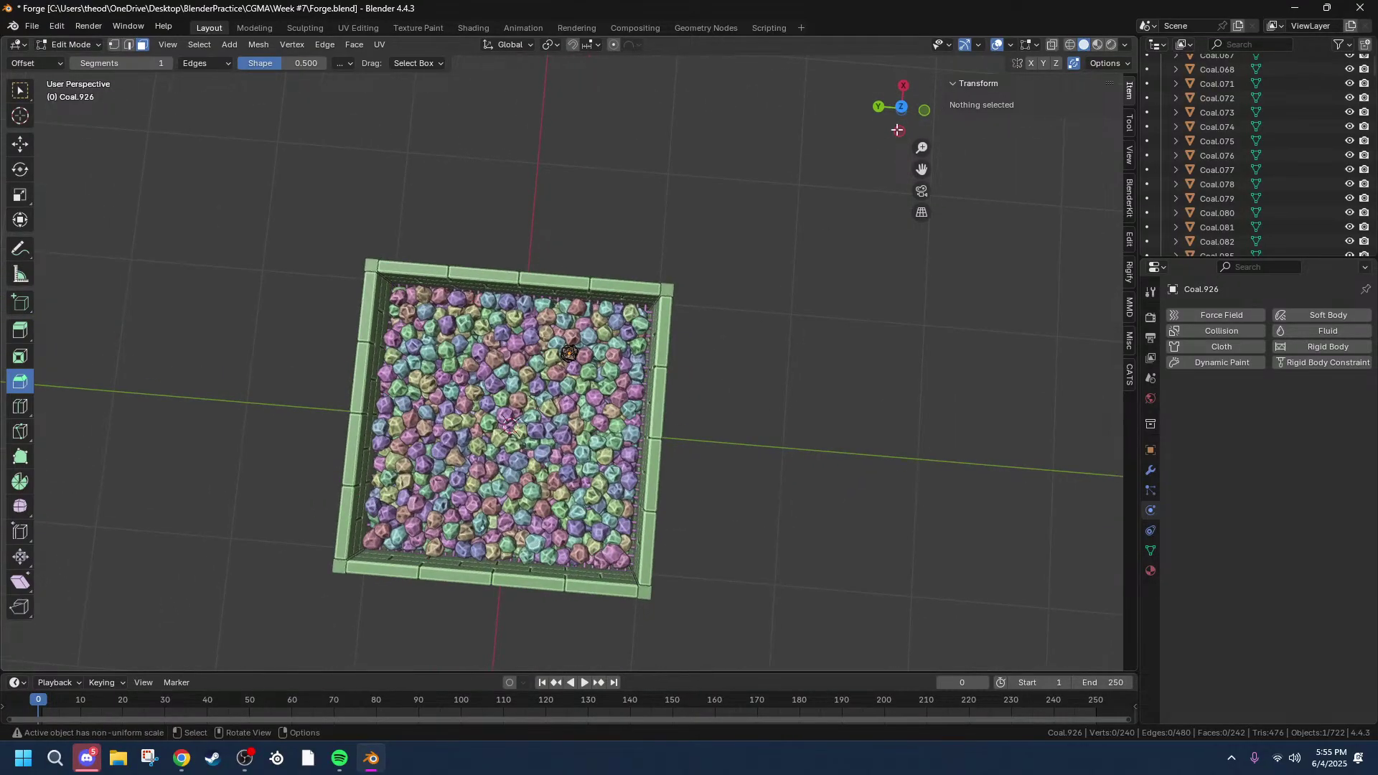
Step: Align to the top orthographic view and box-select the coals and grate inside the forge walls in Object Mode
double_click(902, 108)
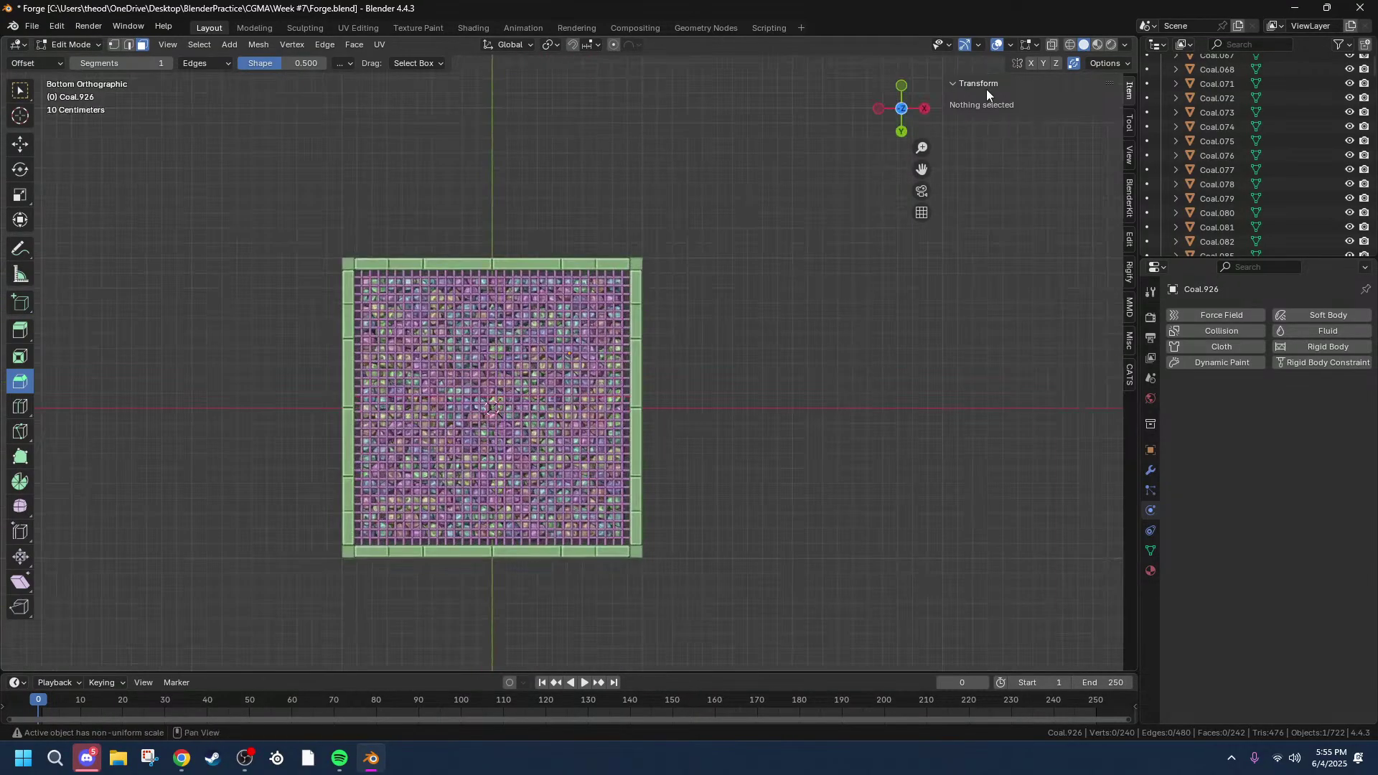
click(901, 107)
drag(359, 164, 631, 438)
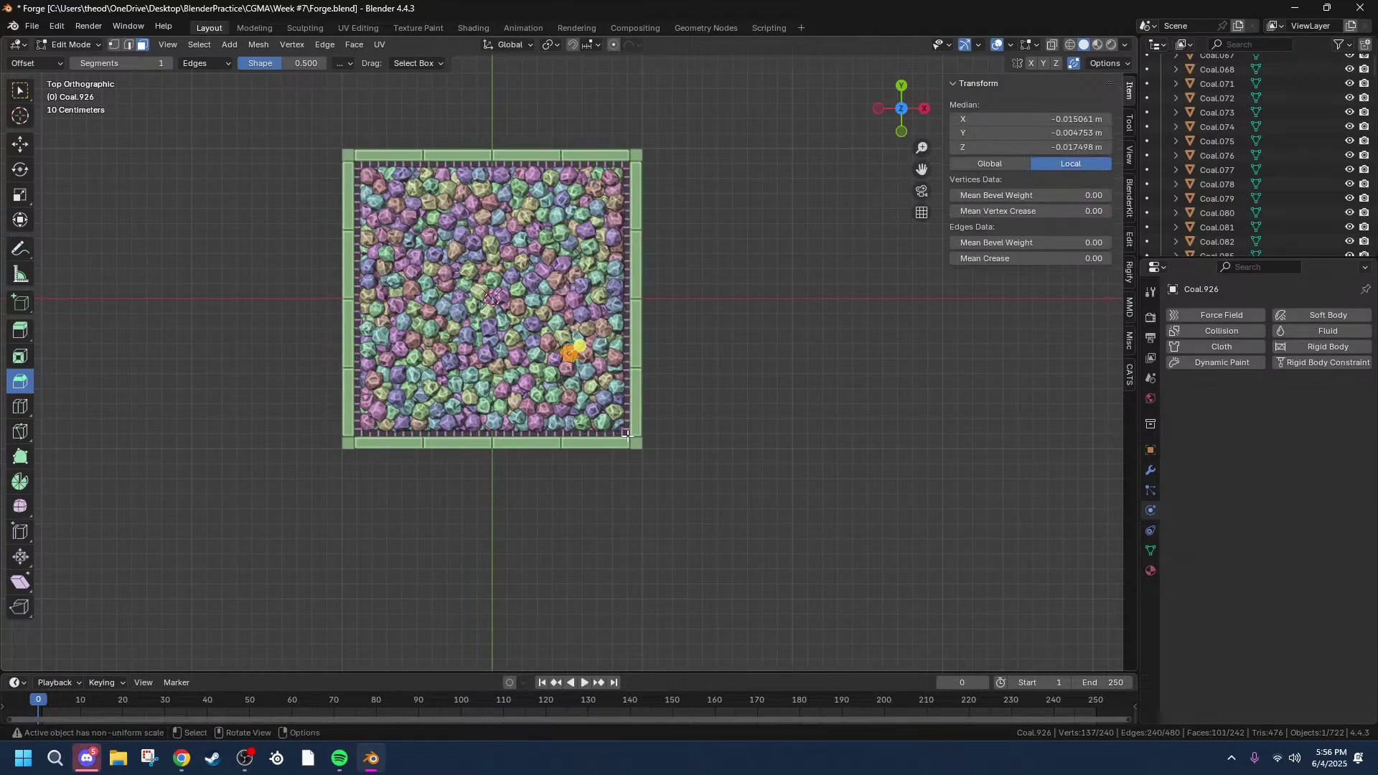
key(Tab)
drag(358, 163, 626, 433)
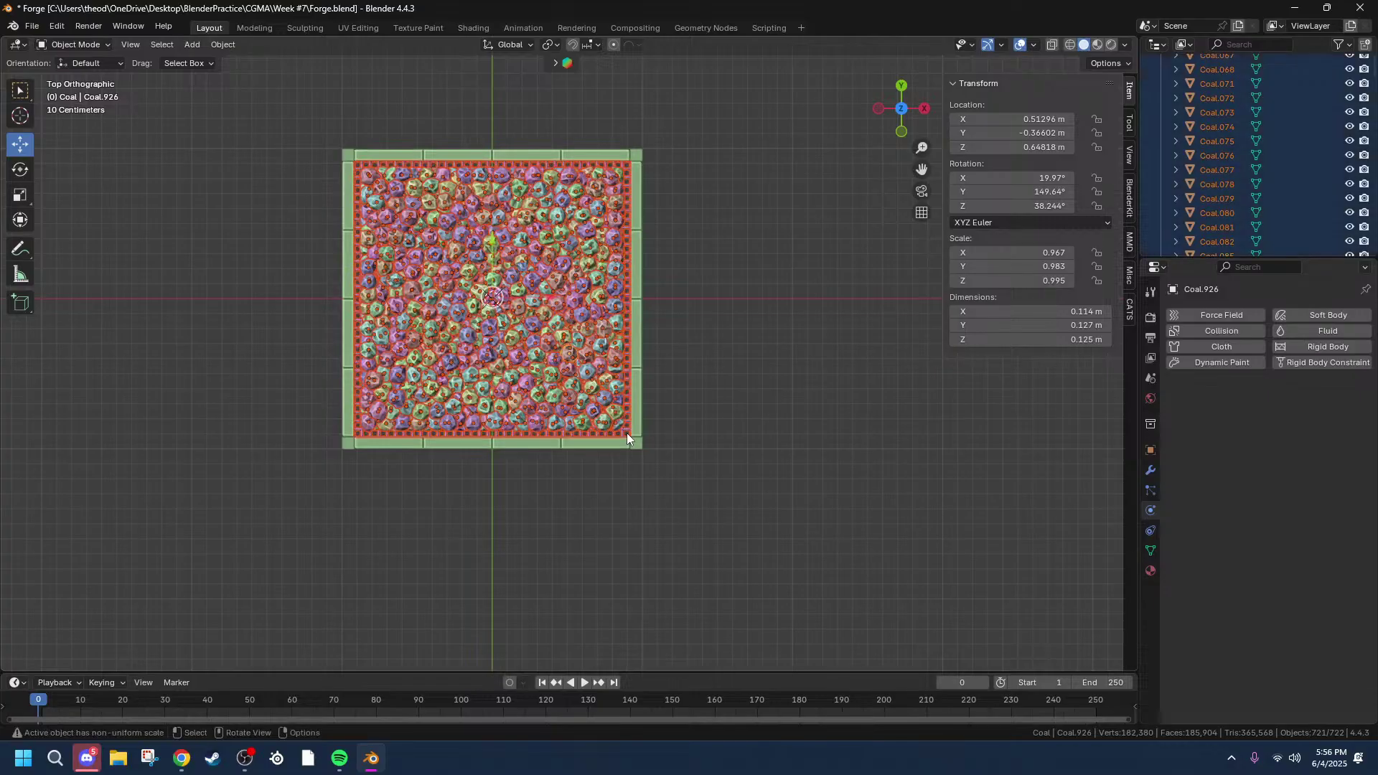
Step: Enter Edit Mode on all the selected coals and recalculate their normals to the outside
key(Tab)
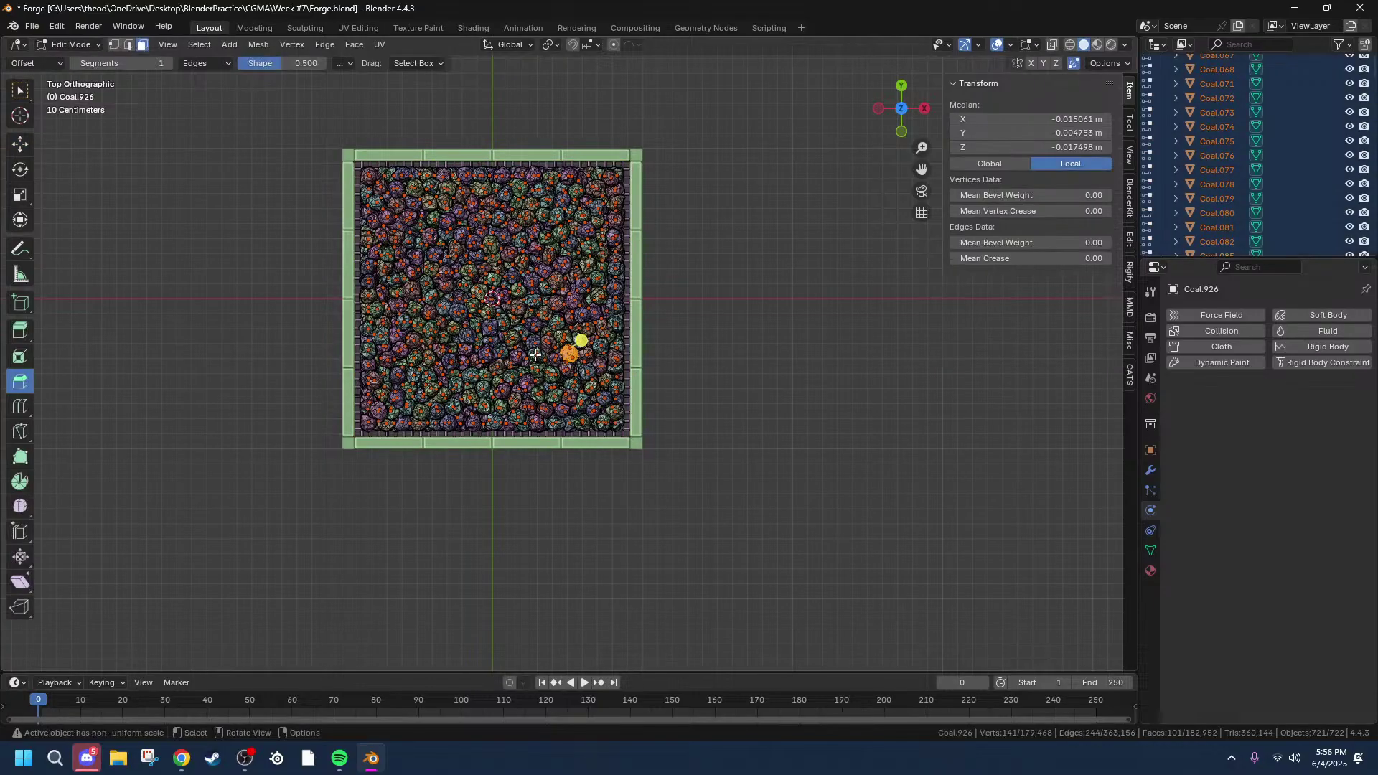
right_click(460, 265)
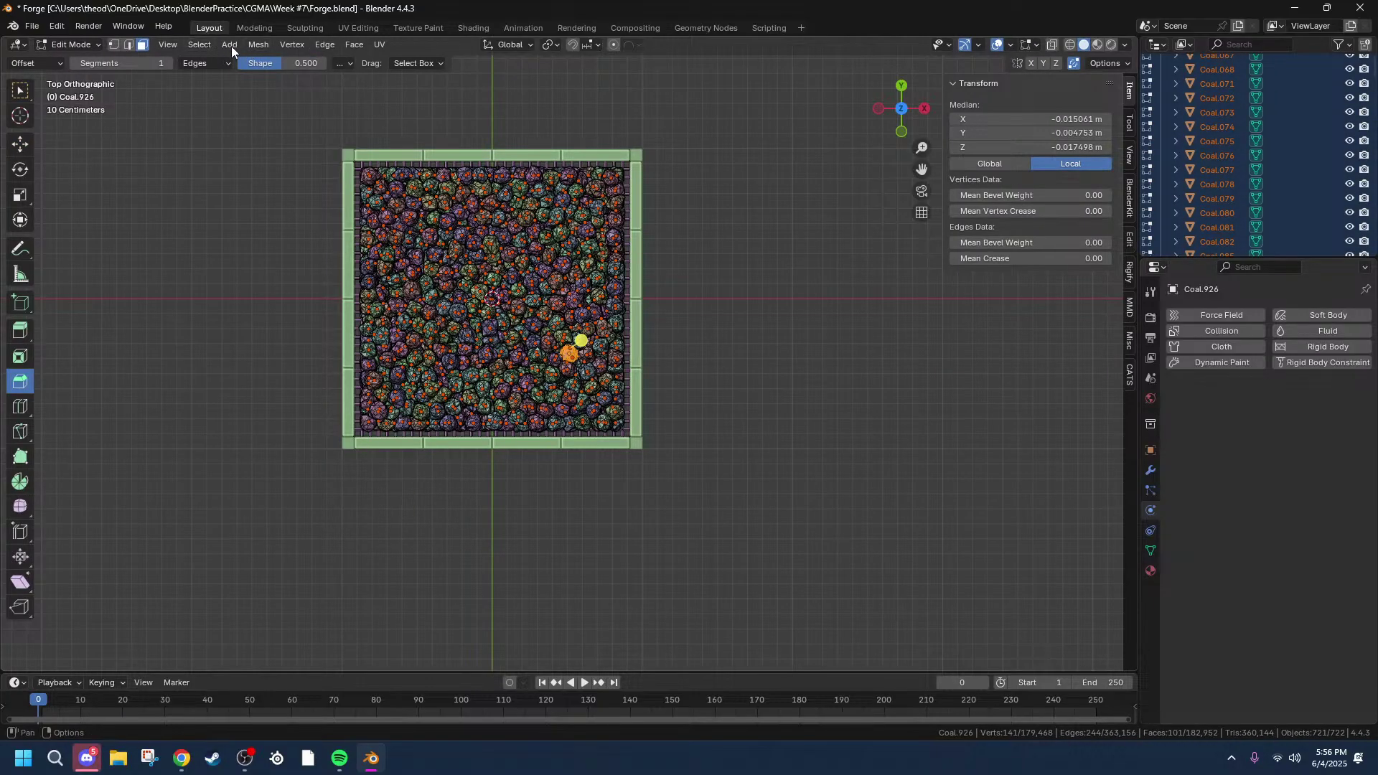
click(252, 45)
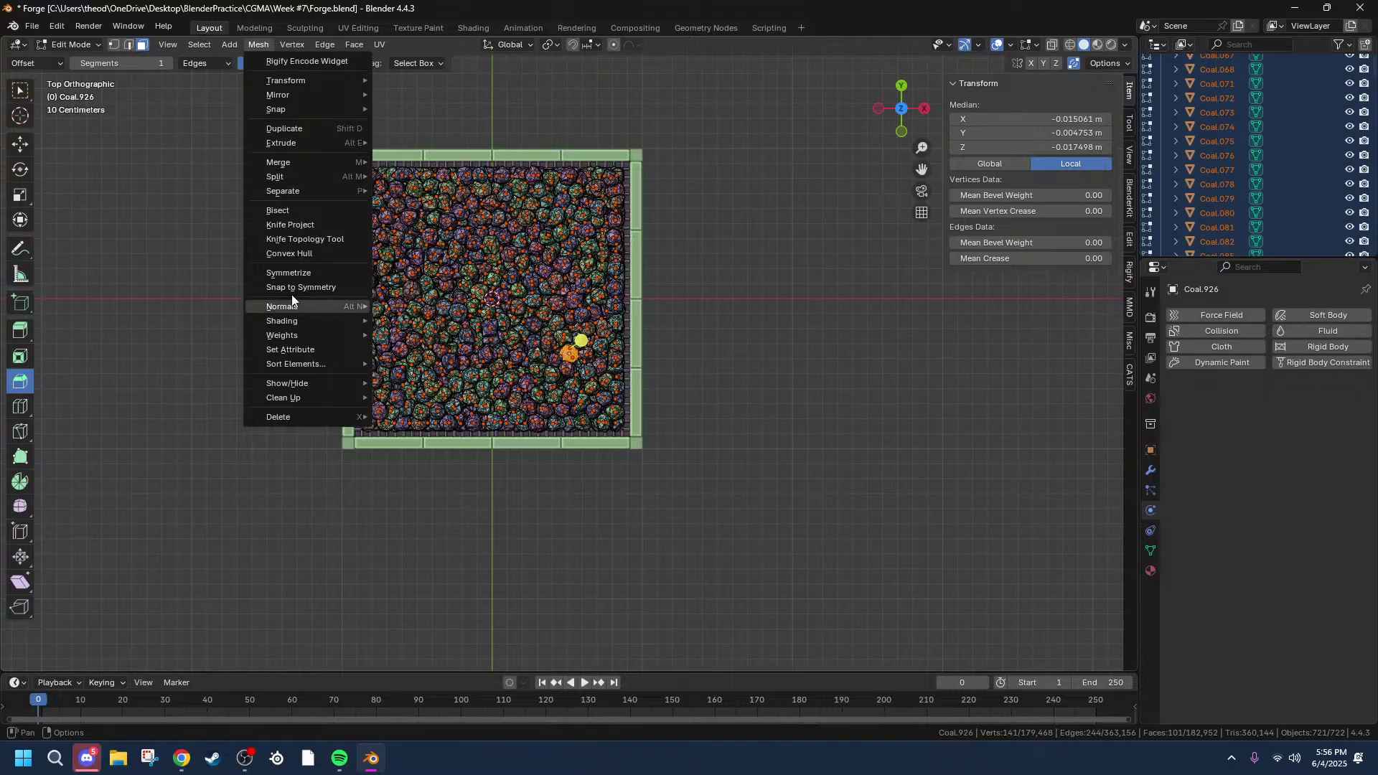
mouse_move(310, 307)
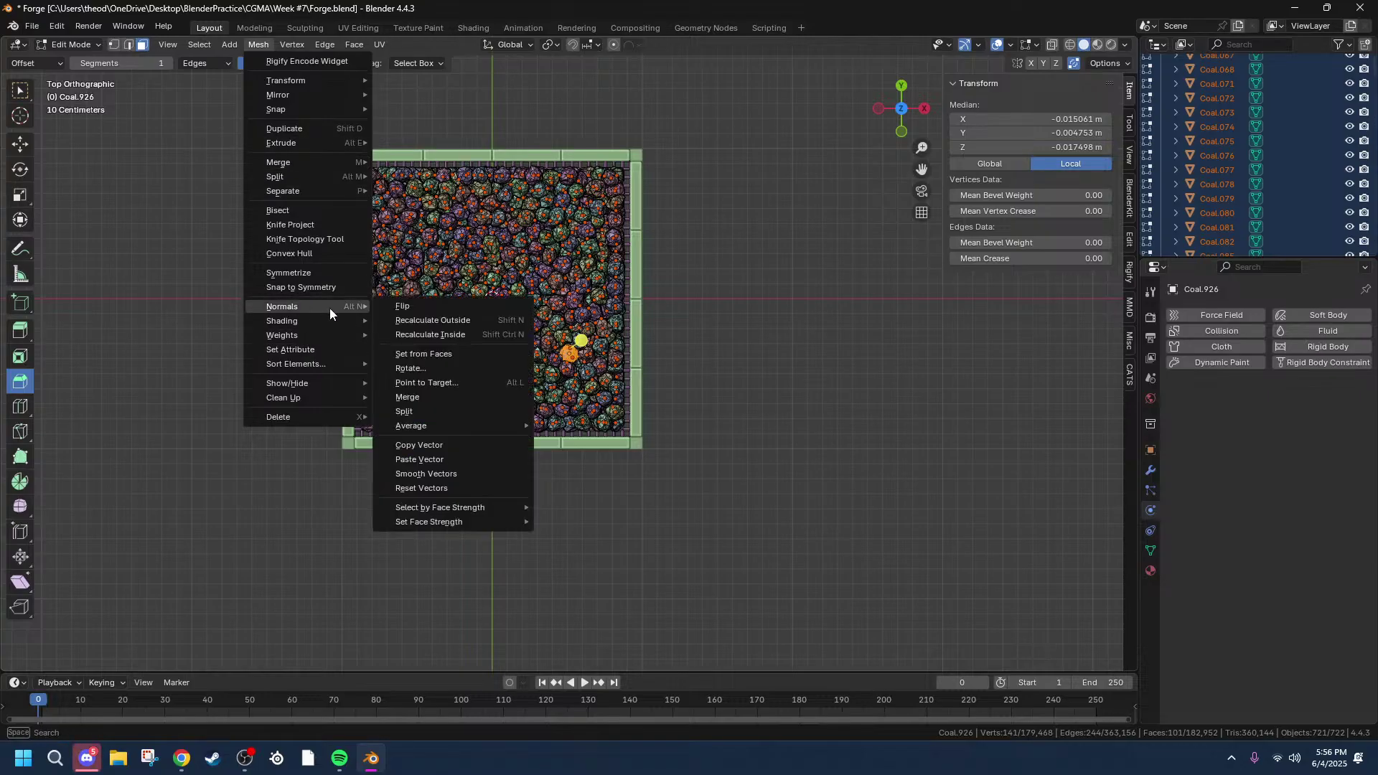
click(412, 320)
Step: Clear the face selection, return to Object Mode and check the coals closely for inverted faces
middle_drag(413, 320, 776, 310)
scroll(677, 350, up, 6)
scroll(777, 310, up, 5)
scroll(753, 314, down, 3)
scroll(752, 313, down, 3)
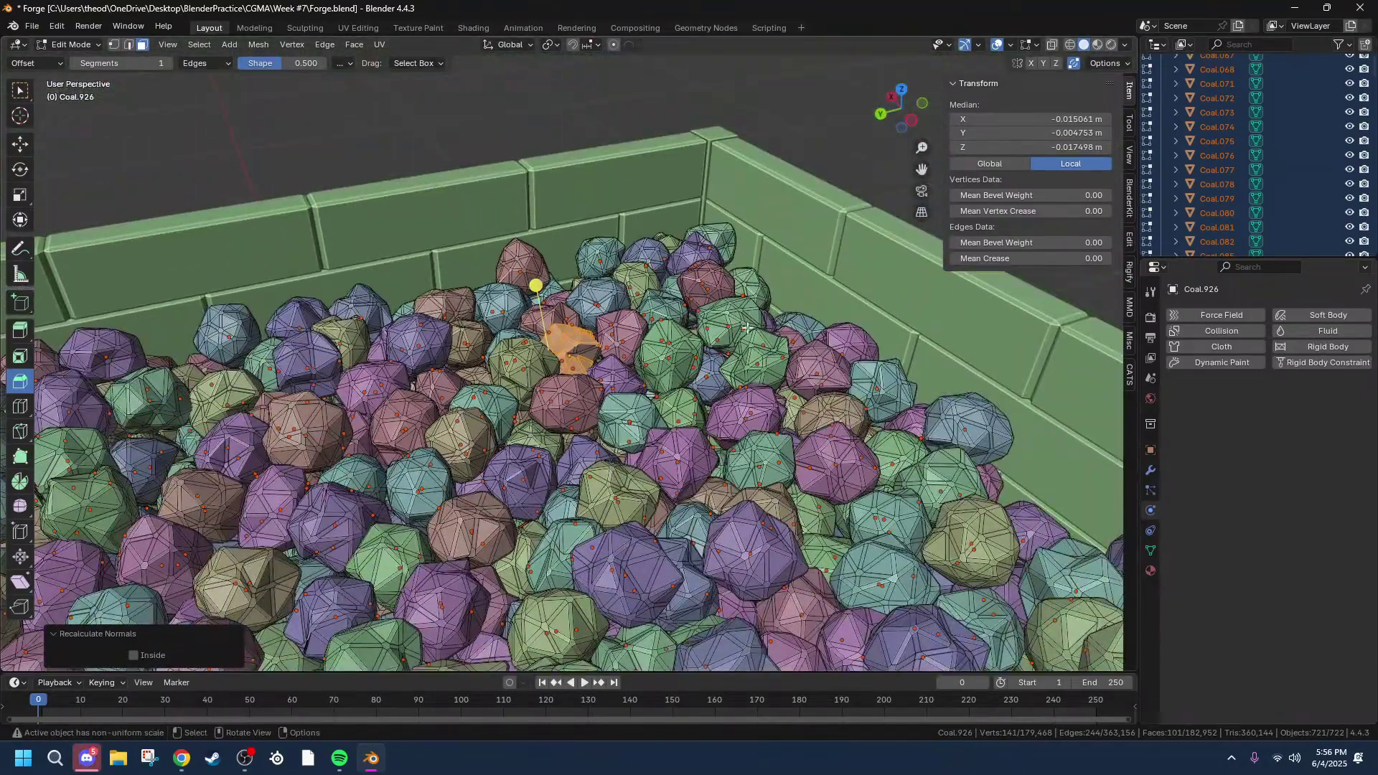
scroll(746, 327, down, 5)
key(alt+a)
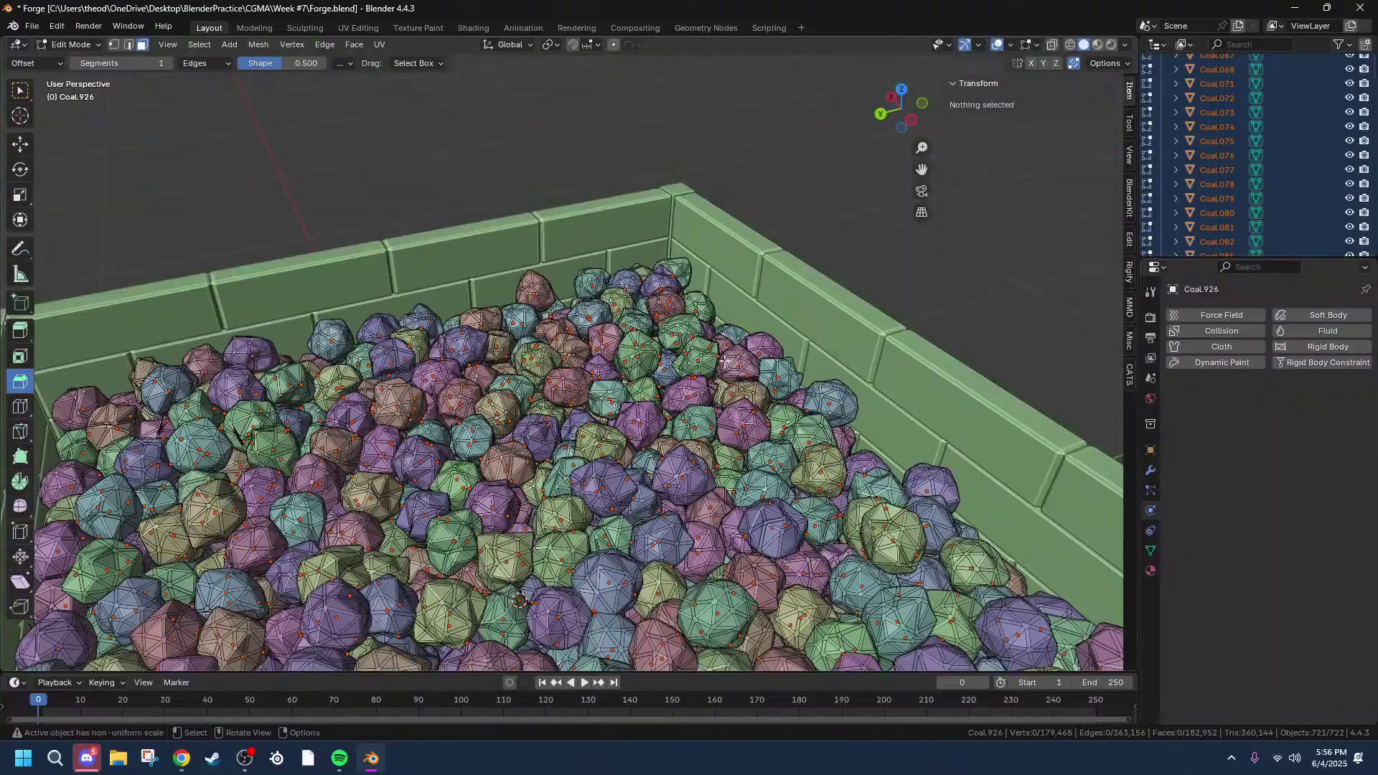
key(Tab)
scroll(725, 355, down, 4)
scroll(429, 448, up, 6)
middle_drag(430, 449, 394, 454)
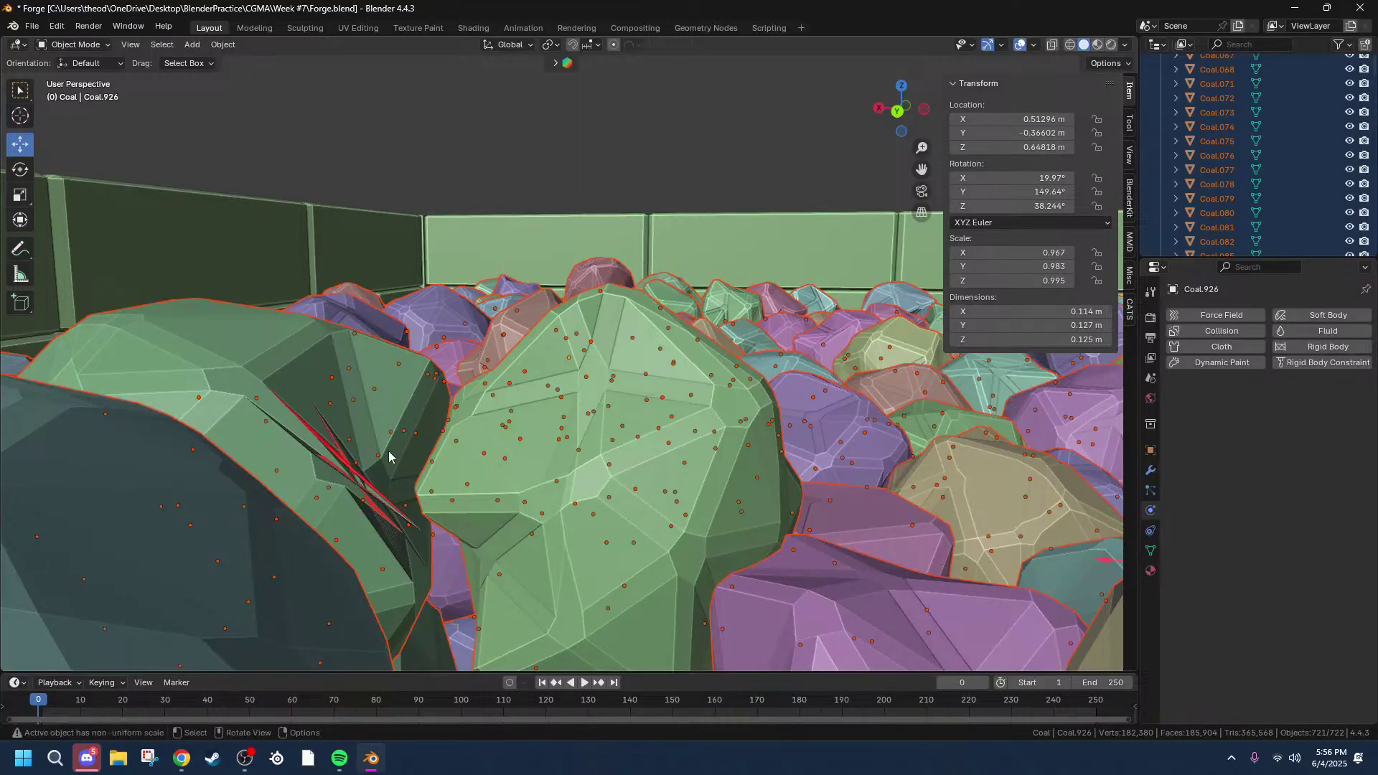
Step: Merge the vertices around the red inverted faces of the coal beside the large green coal at their center
click(348, 471)
key(Tab)
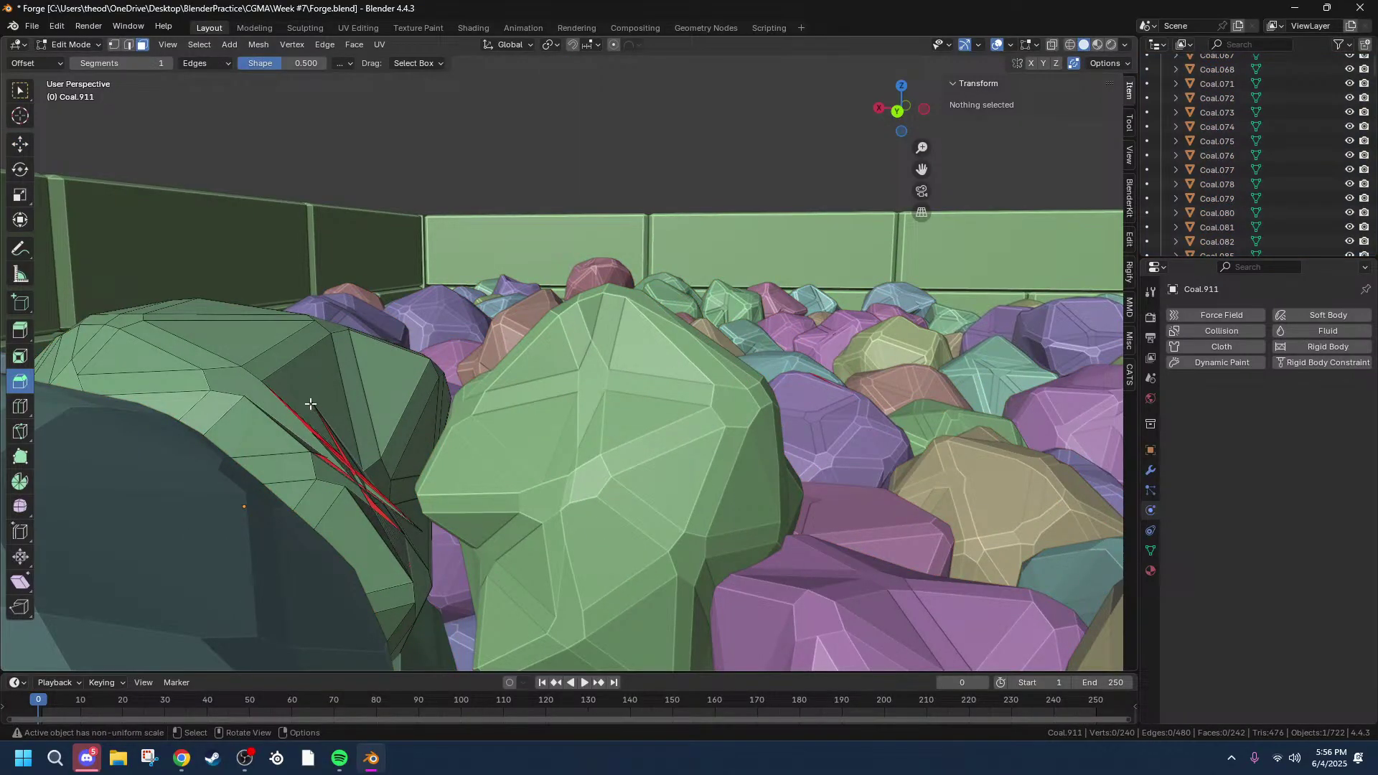
key(1)
click(312, 402)
shift+click(311, 432)
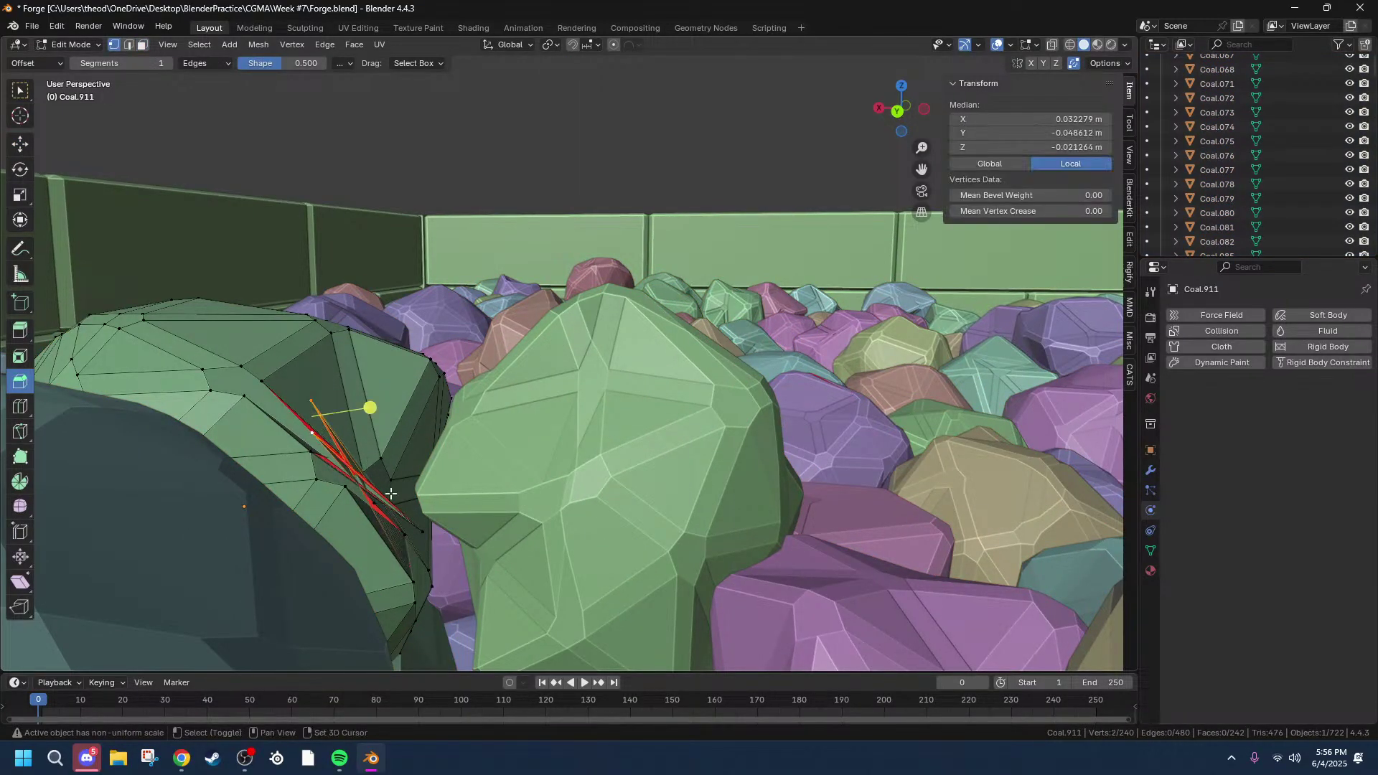
ctrl+click(423, 531)
shift+click(380, 459)
right_click(380, 468)
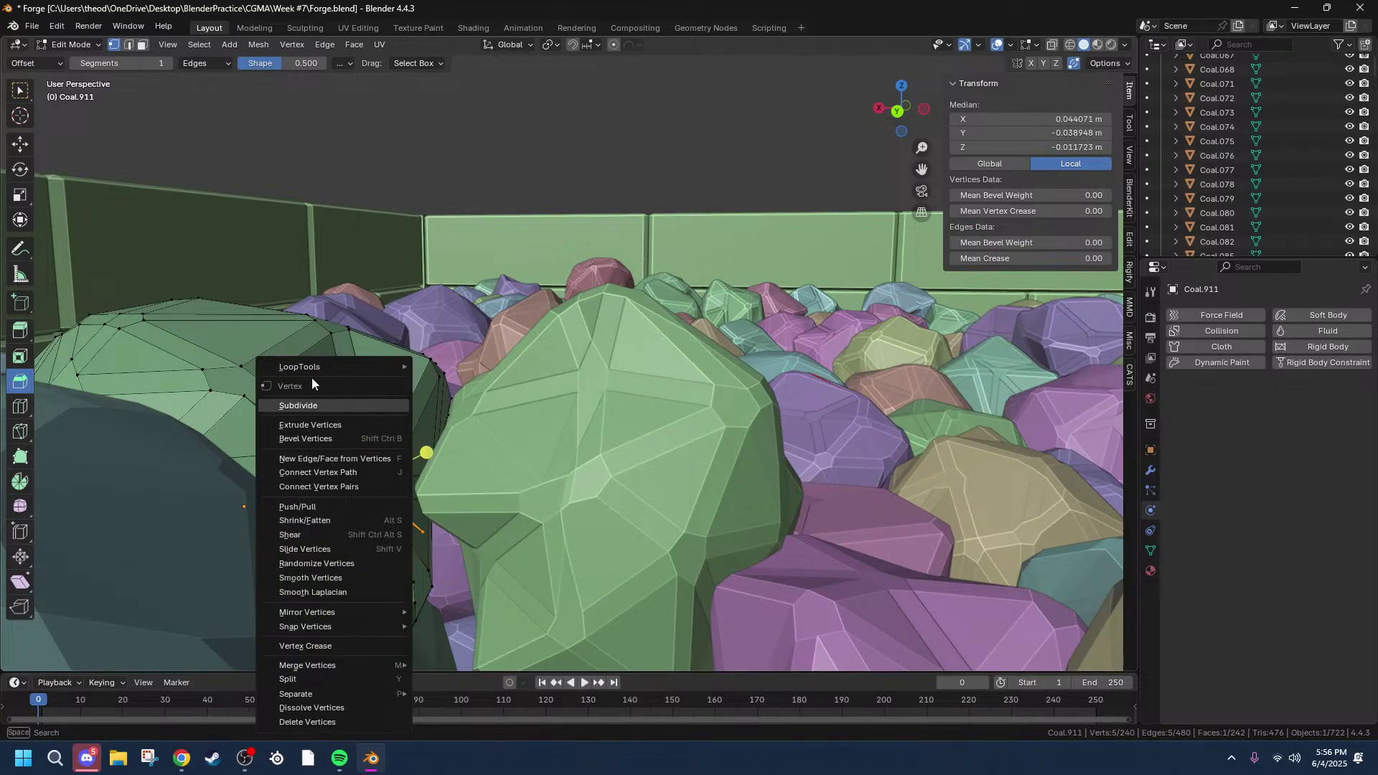
mouse_move(339, 665)
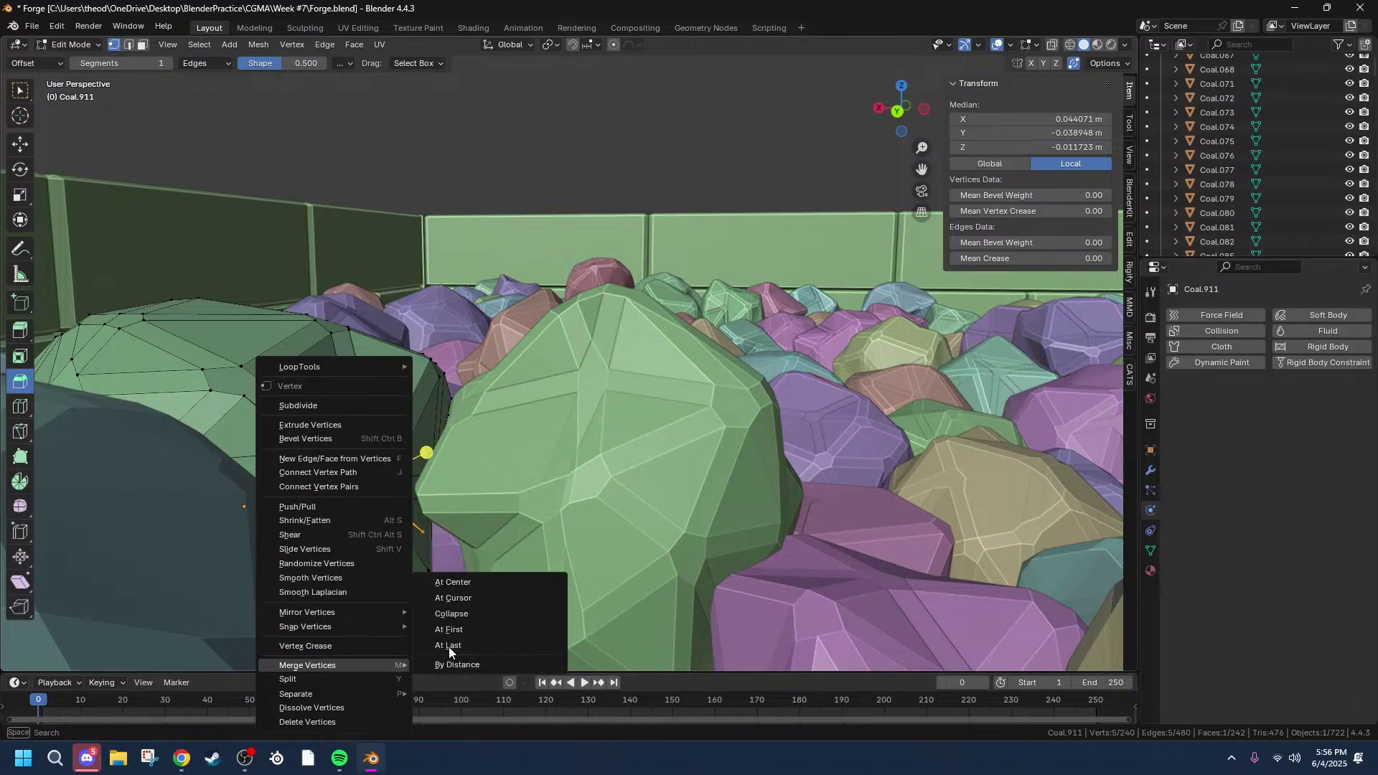
click(453, 582)
Step: Check the repaired coal, clear its vertex selection and return to Object Mode
scroll(379, 491, up, 1)
scroll(372, 522, down, 1)
middle_drag(501, 450, 539, 431)
click(288, 156)
middle_drag(289, 155, 1136, 361)
scroll(990, 487, down, 14)
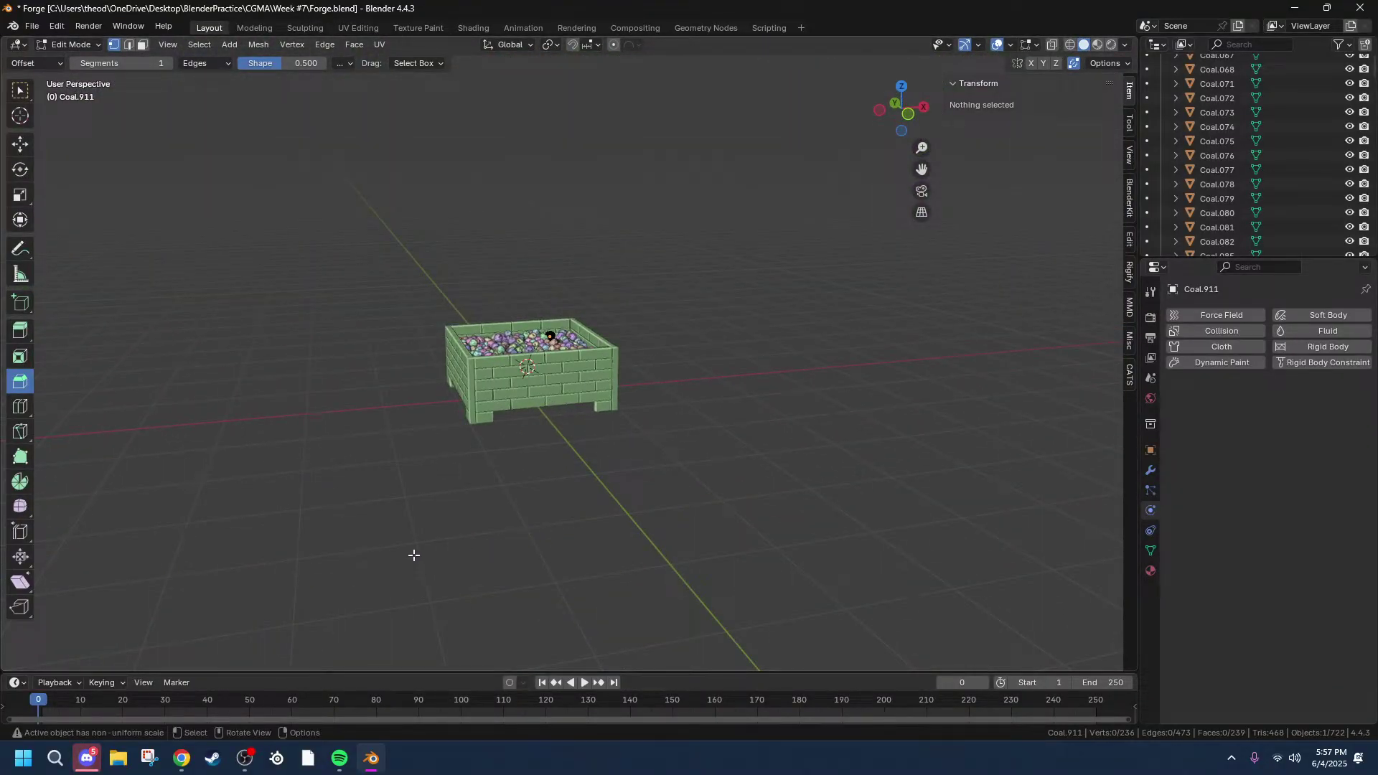
key(Tab)
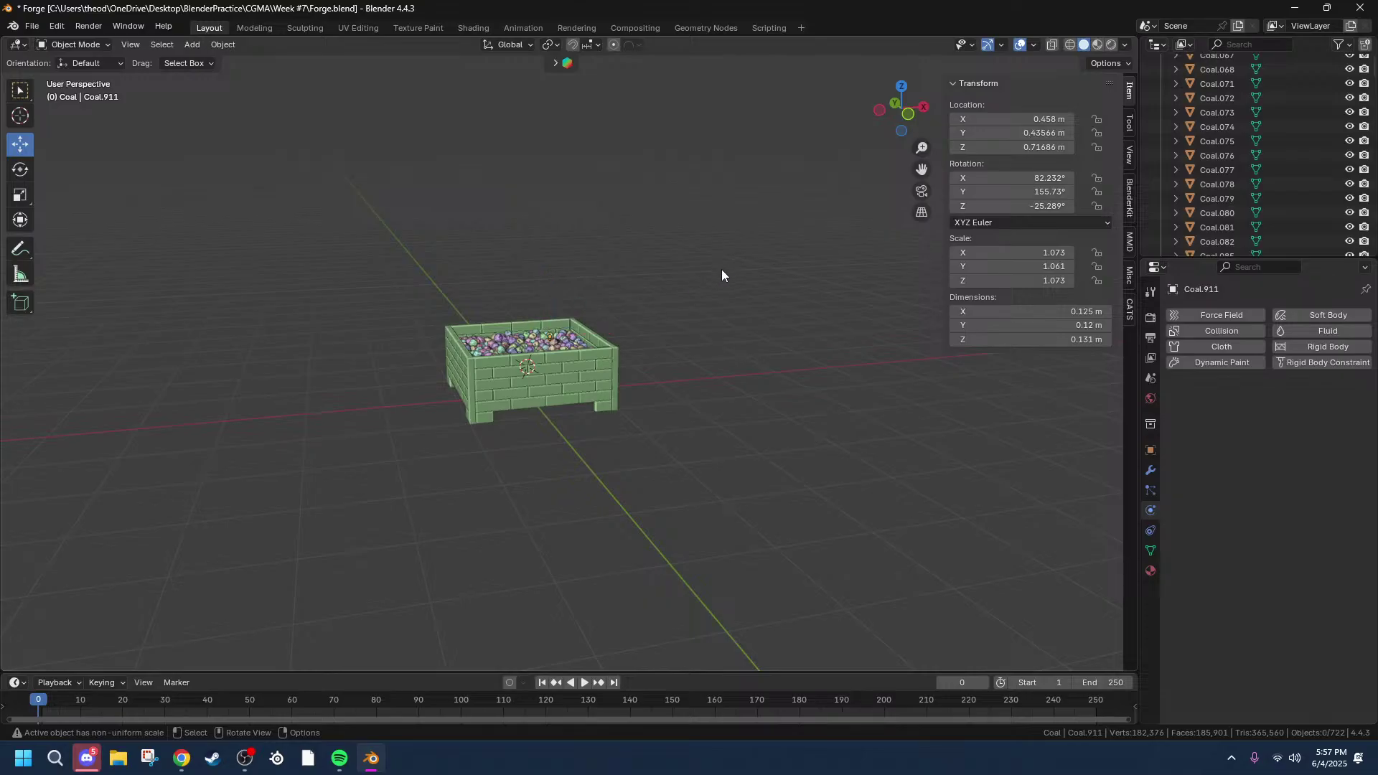
Step: Box-select the forge with all its coals and examine the pile for remaining inverted faces
drag(353, 256, 932, 528)
middle_drag(772, 427, 991, 403)
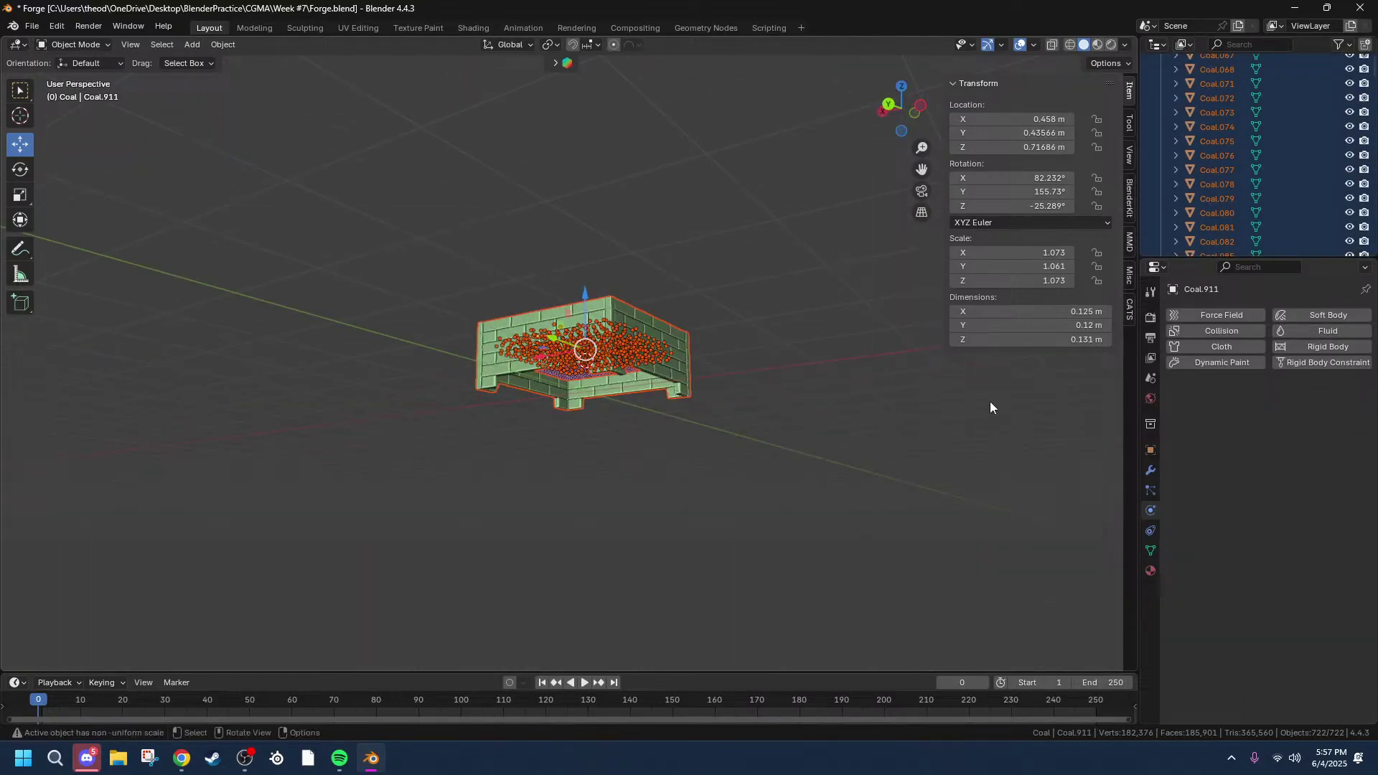
scroll(752, 338, up, 5)
middle_drag(752, 337, 759, 459)
scroll(714, 470, up, 4)
scroll(653, 428, up, 6)
scroll(702, 403, down, 15)
scroll(733, 356, up, 4)
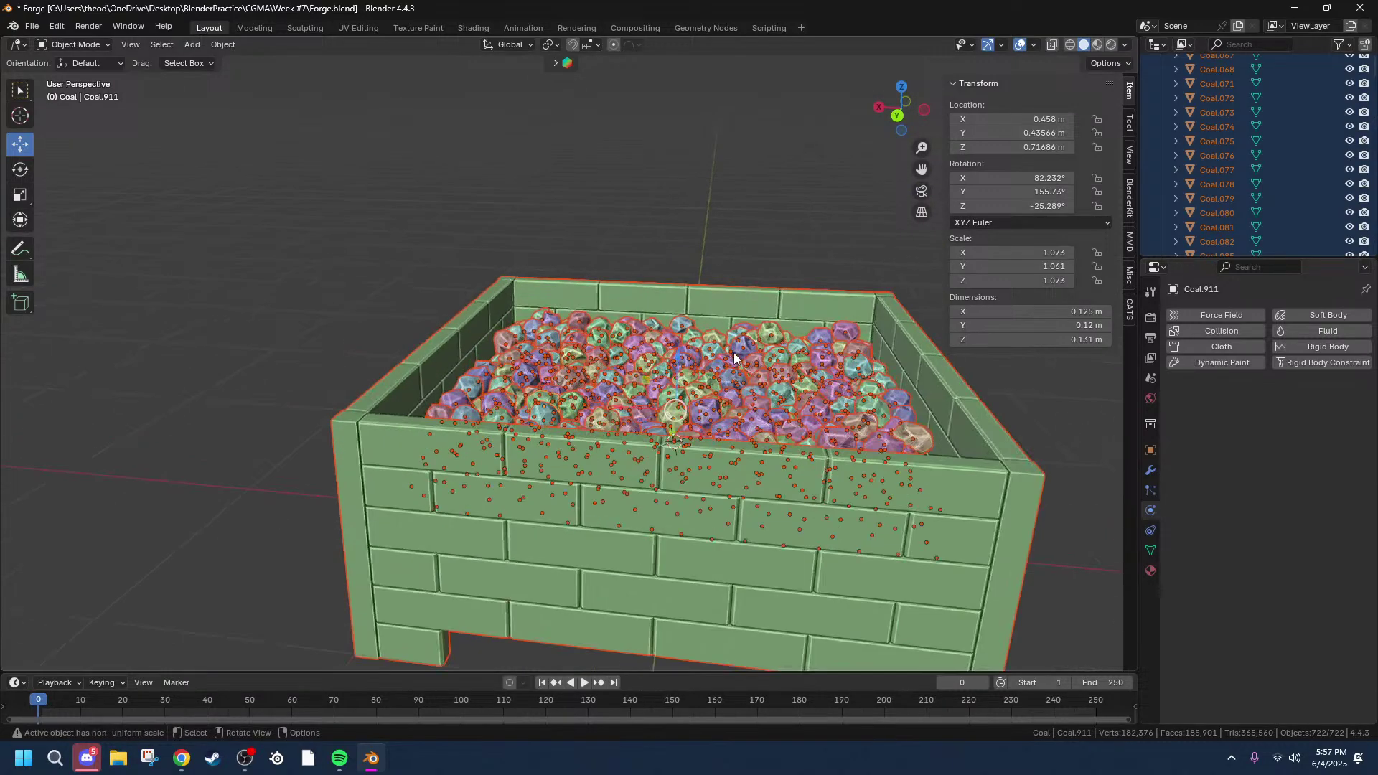
scroll(734, 357, up, 3)
Step: Reveal all hidden objects in the scene and delete the unneeded object beside the forge
key(alt+h)
scroll(735, 338, up, 2)
middle_drag(734, 336, 617, 374)
click(787, 263)
middle_drag(788, 262, 688, 255)
key(x)
click(659, 260)
Step: Examine the forge among the restored room objects and select a single coal in the pile
scroll(492, 287, up, 3)
middle_drag(496, 288, 549, 251)
scroll(657, 269, down, 7)
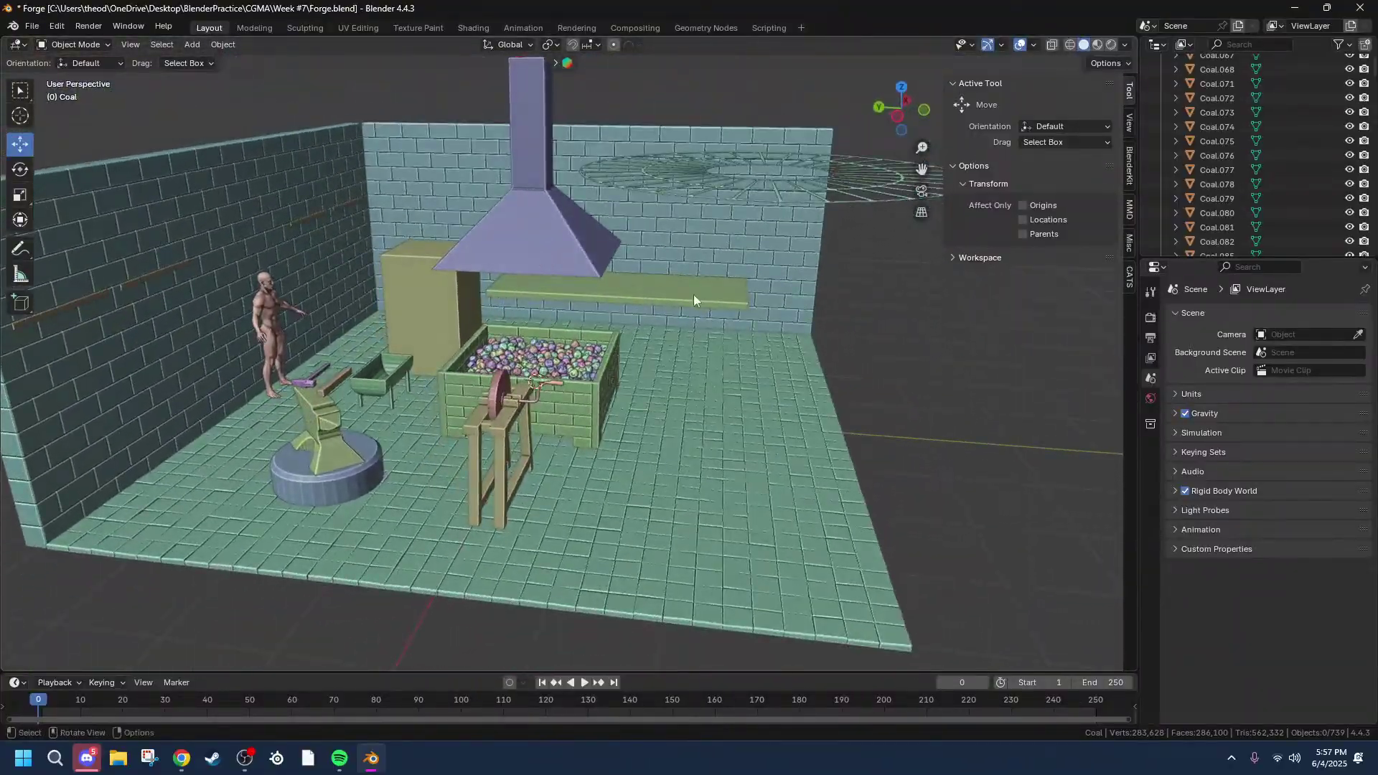
scroll(683, 298, up, 4)
mouse_move(784, 275)
middle_down()
mouse_move(593, 286)
mouse_move(768, 254)
middle_up()
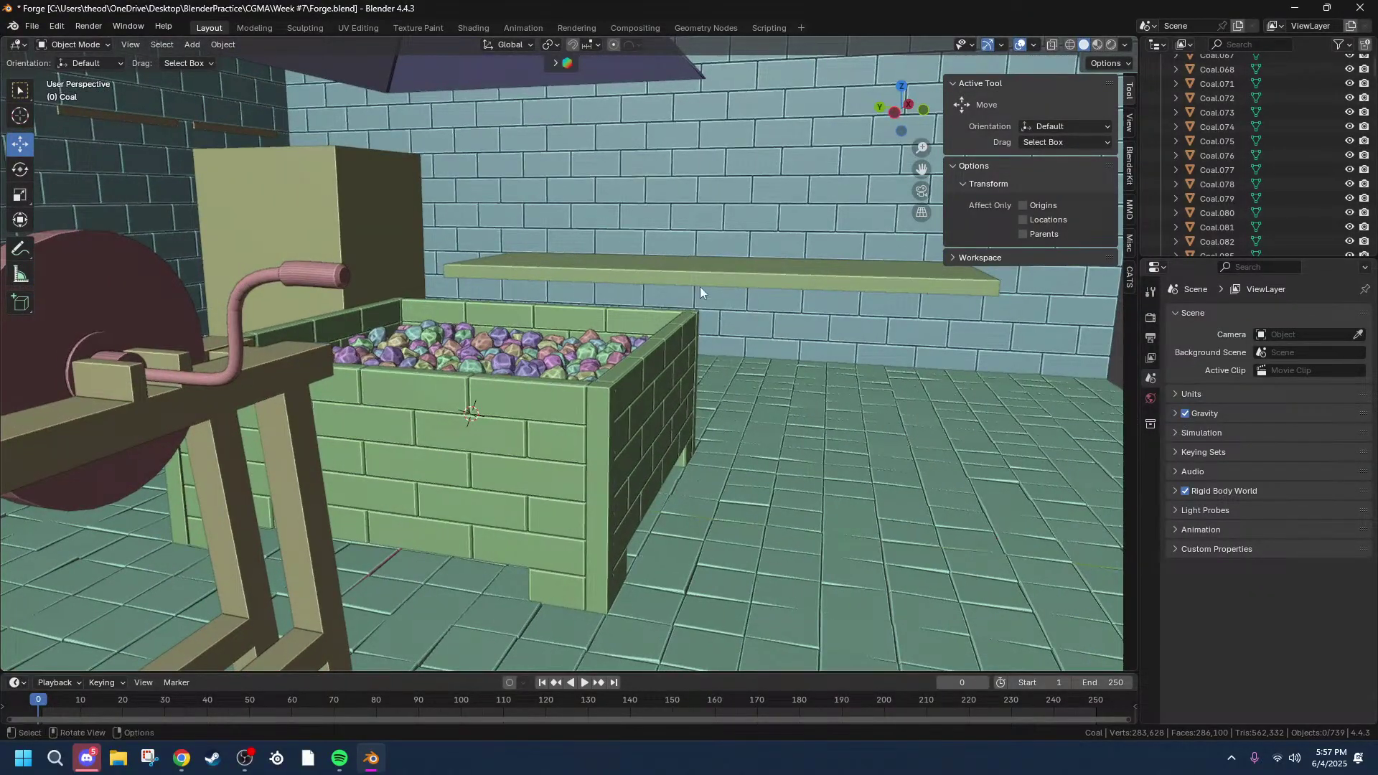
scroll(432, 308, up, 1)
scroll(450, 327, down, 1)
click(471, 336)
scroll(471, 336, up, 3)
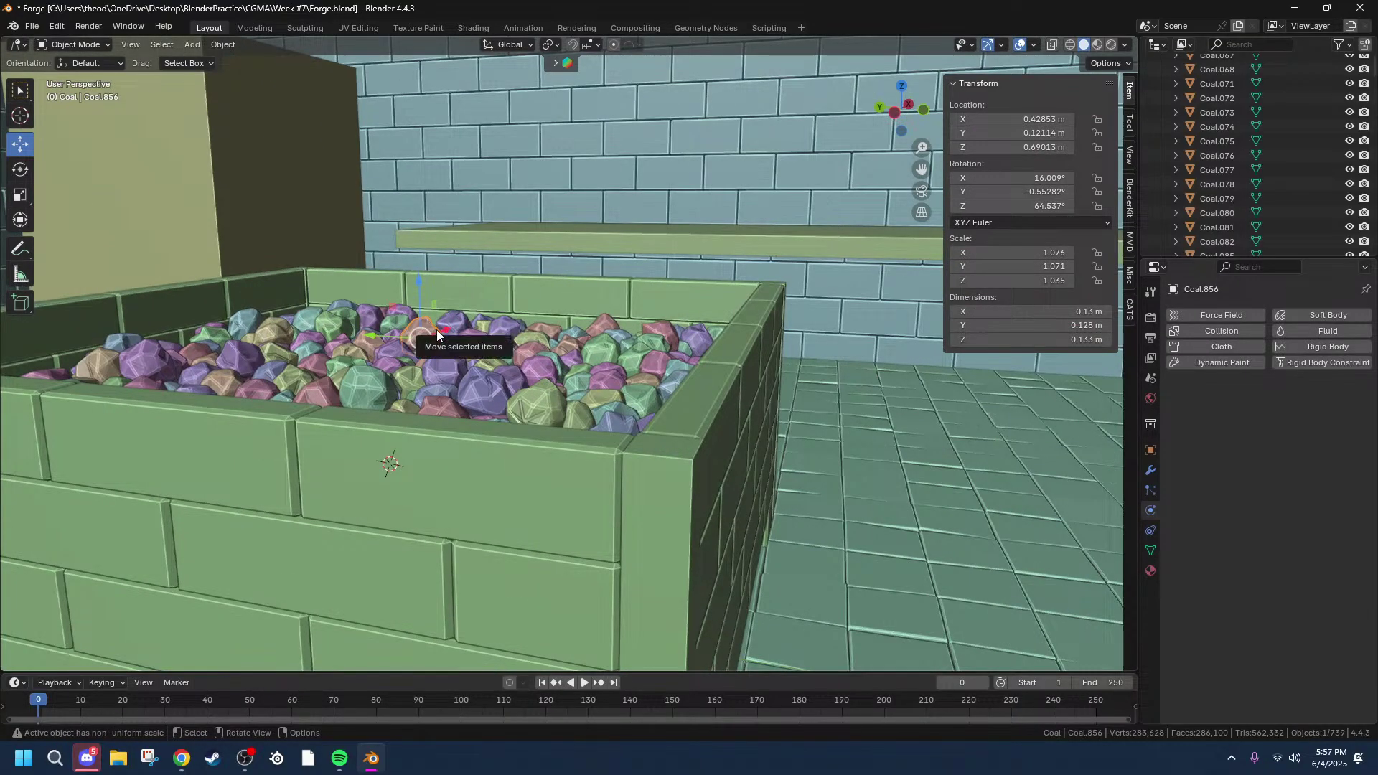
scroll(436, 330, down, 5)
middle_drag(436, 328, 485, 326)
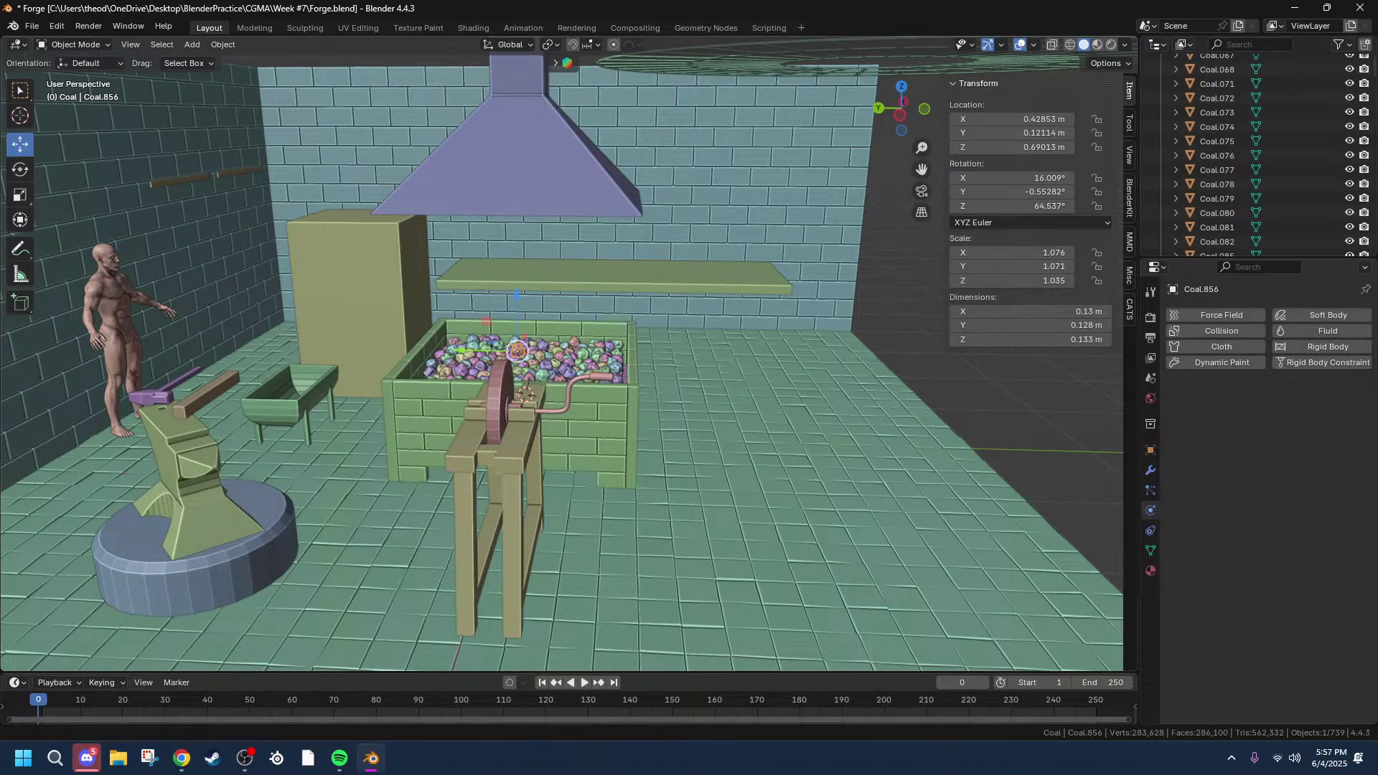
click(182, 758)
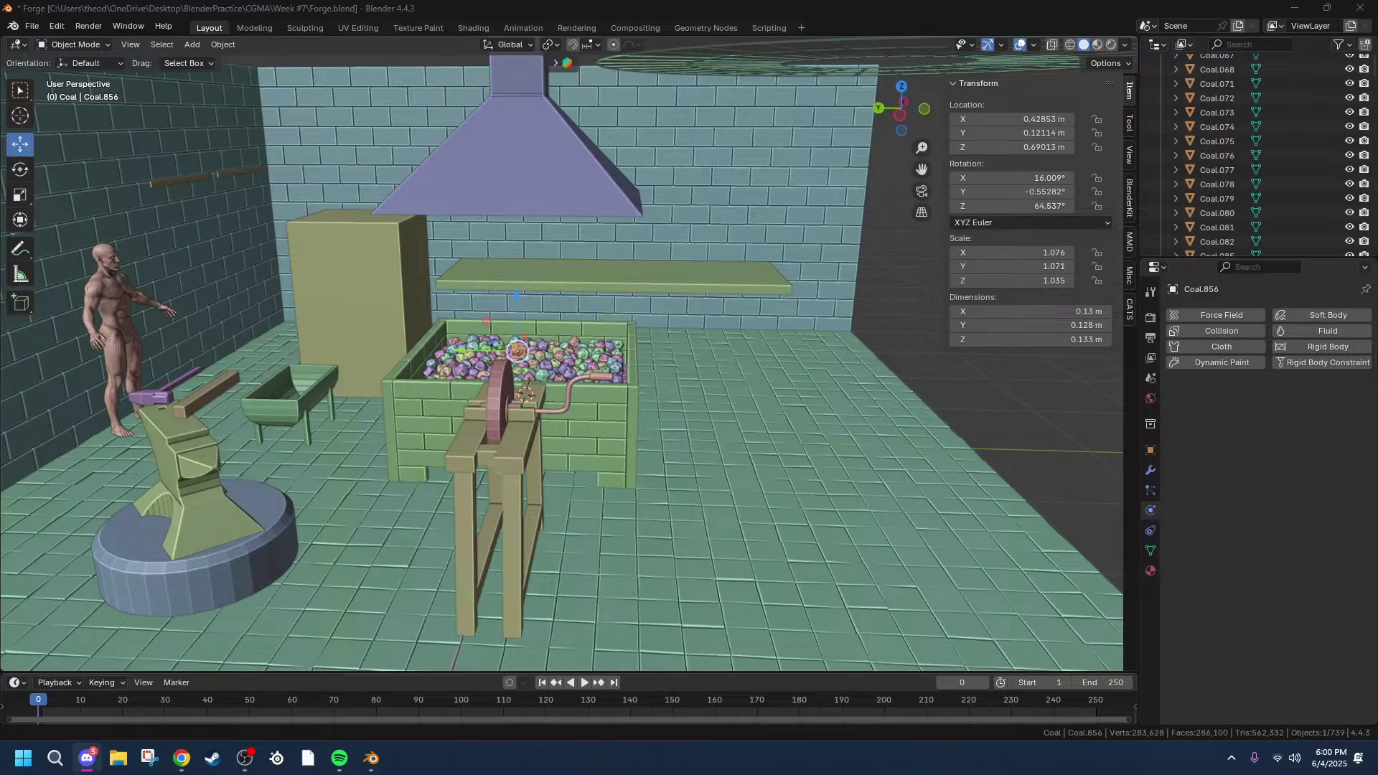
click(182, 759)
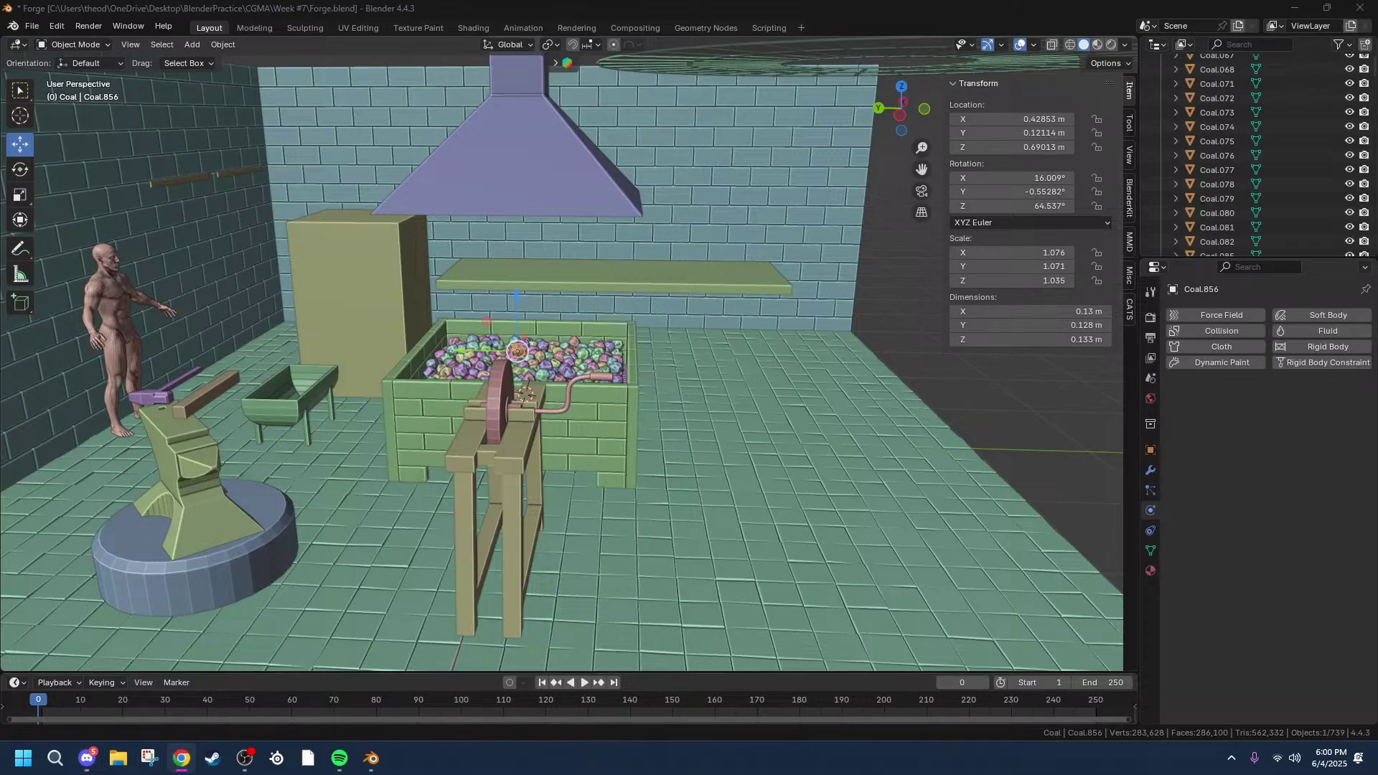